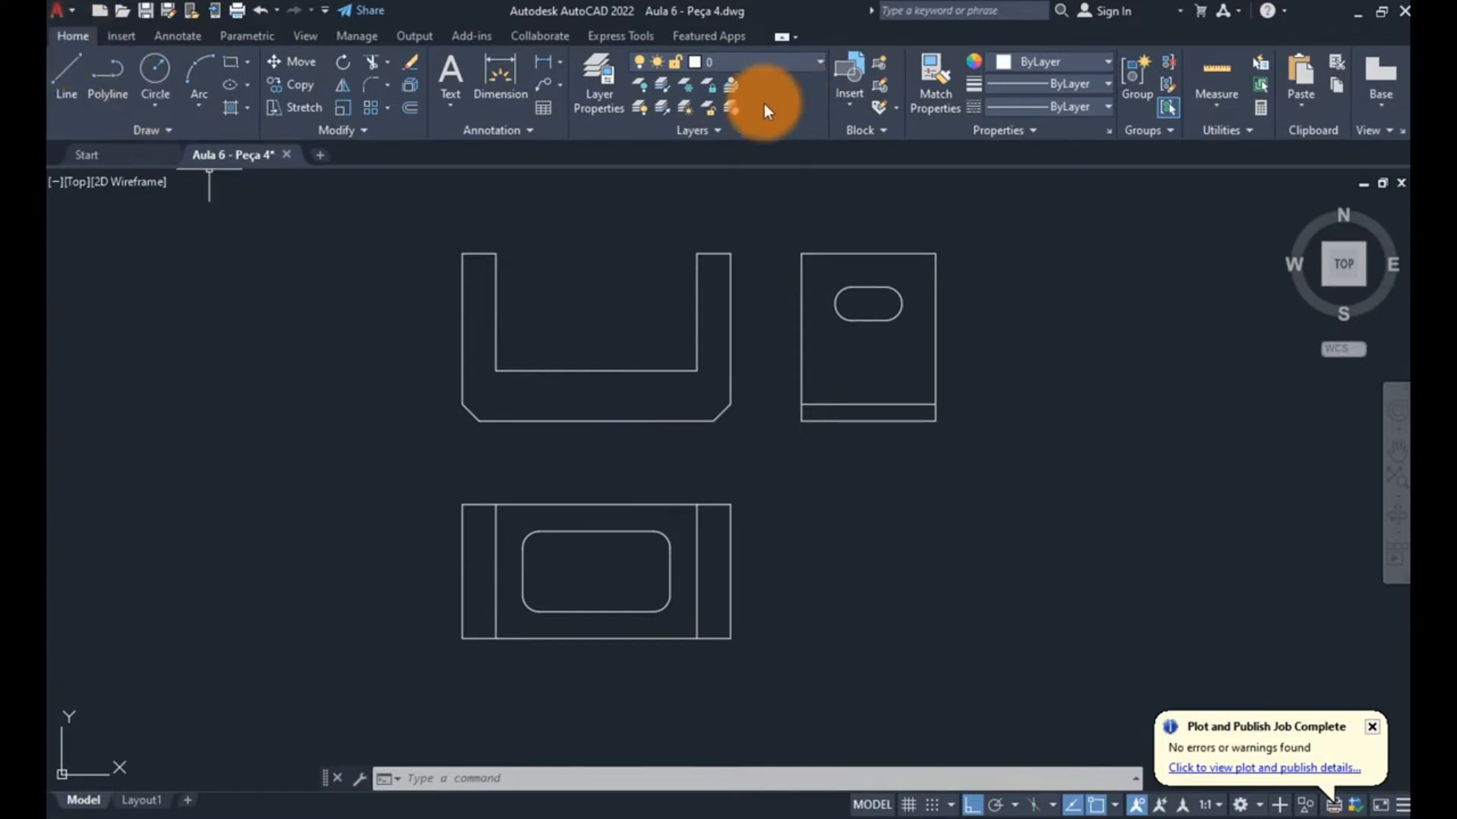
- Open the Layer Properties Manager and widen both the palette and its Name column
{"action": "left_click", "coordinate": [593, 88]}
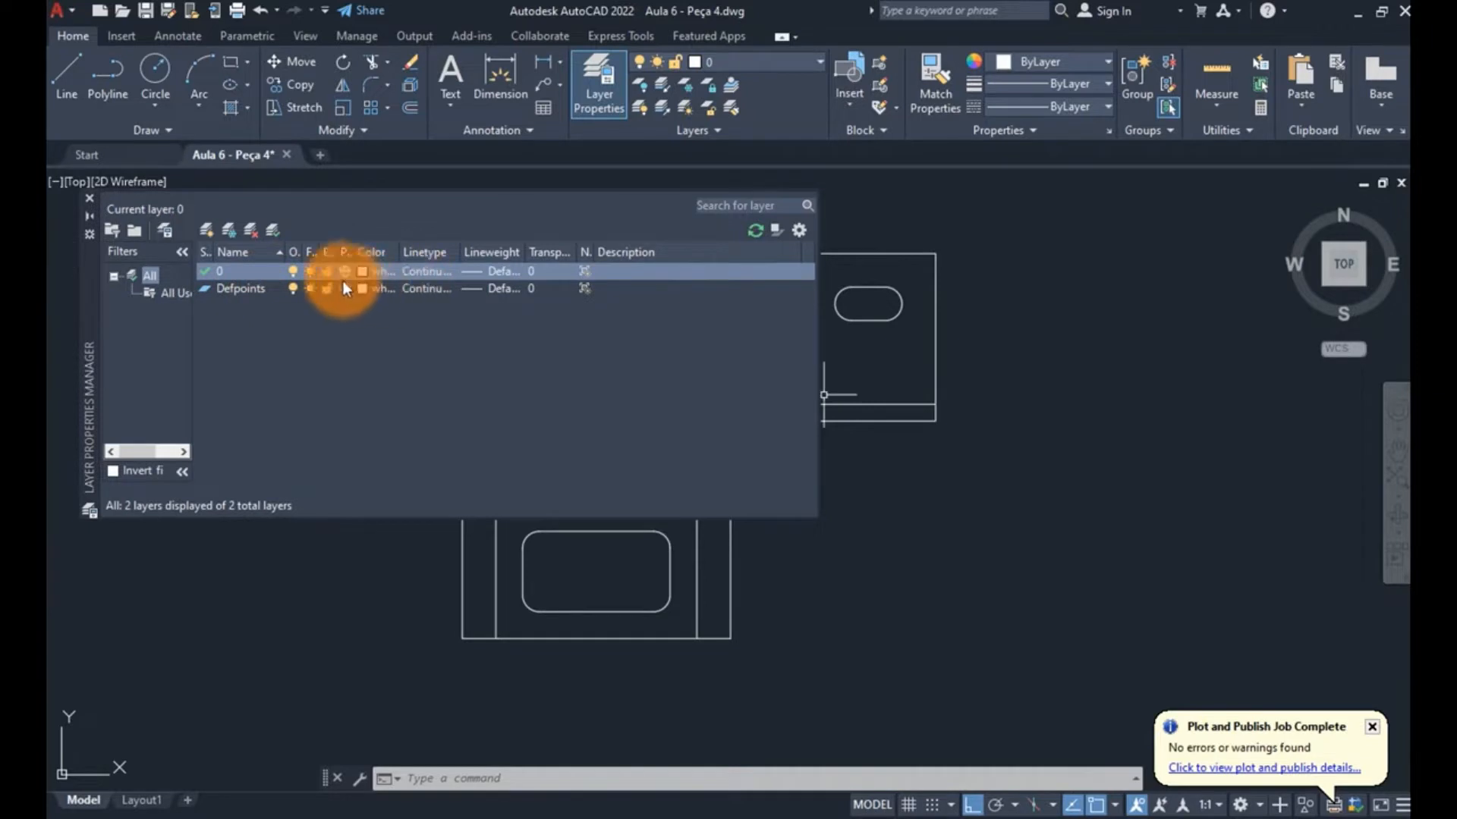
{"action": "left_click_drag", "start_coordinate": [818, 343], "coordinate": [1096, 366]}
{"action": "left_click_drag", "start_coordinate": [288, 251], "coordinate": [345, 251]}
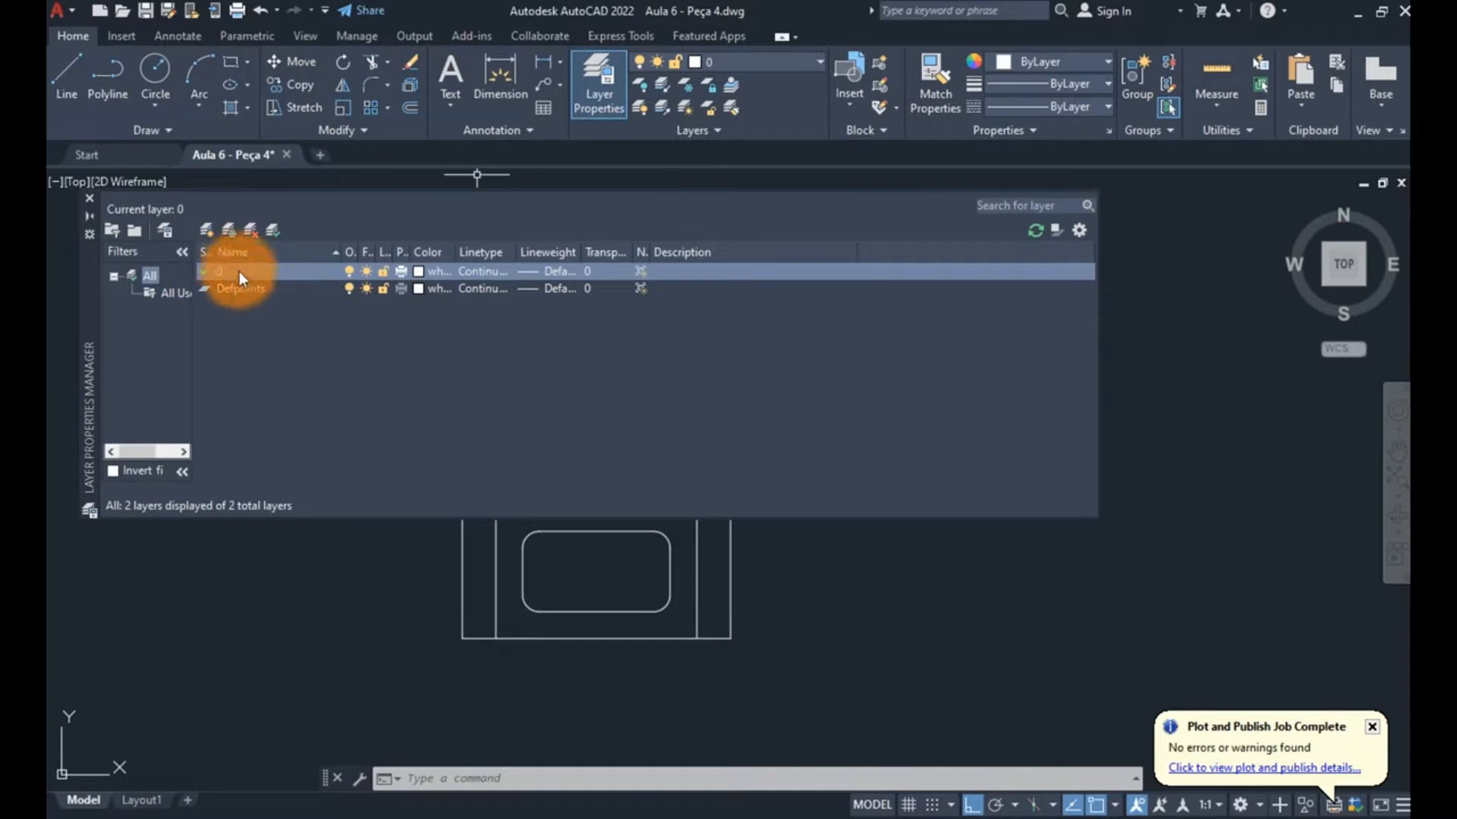
- Create a new layer named CONTORNO
{"action": "left_click", "coordinate": [208, 228]}
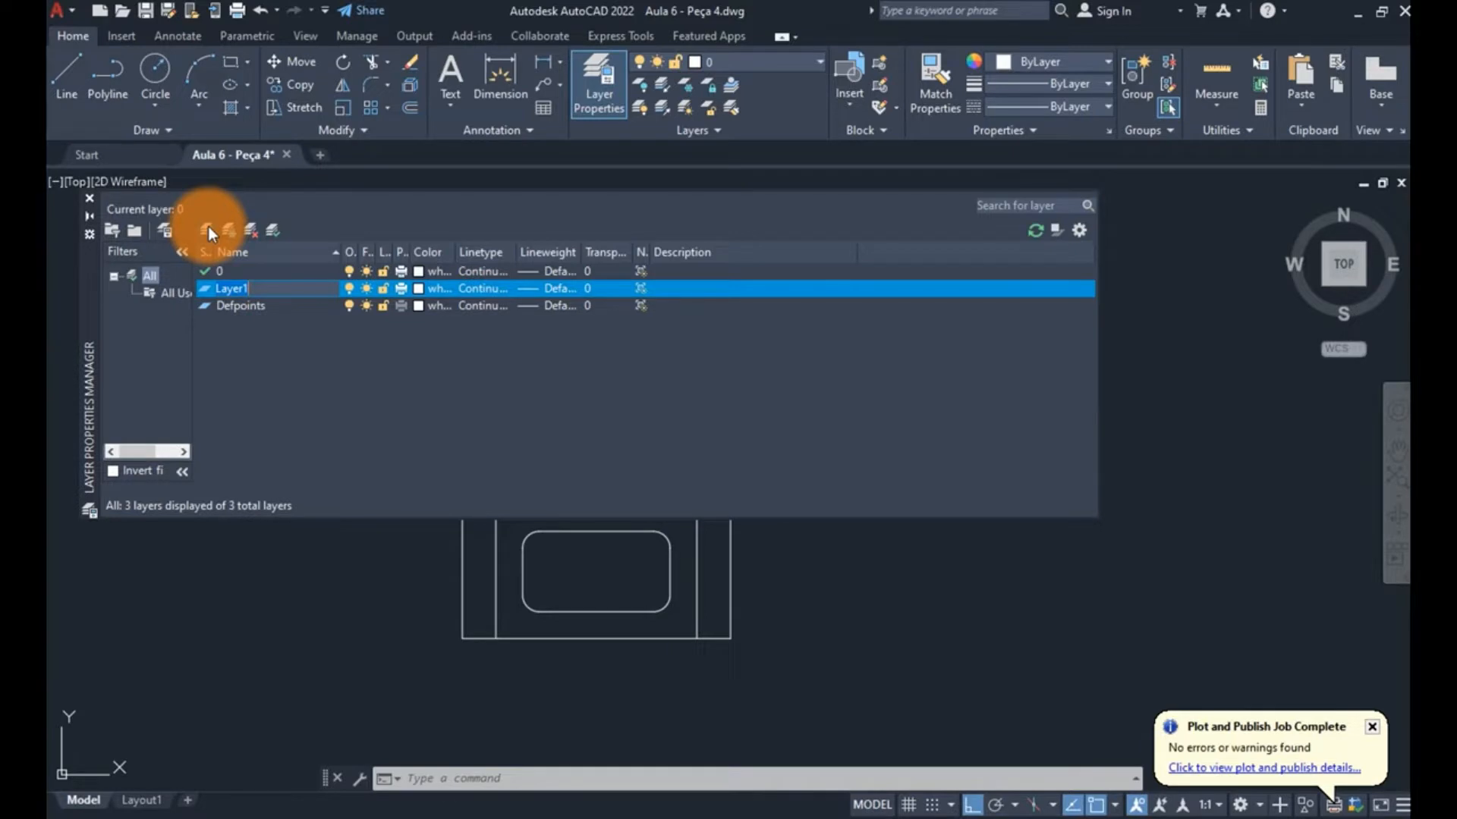
{"action": "type", "text": "CO"}
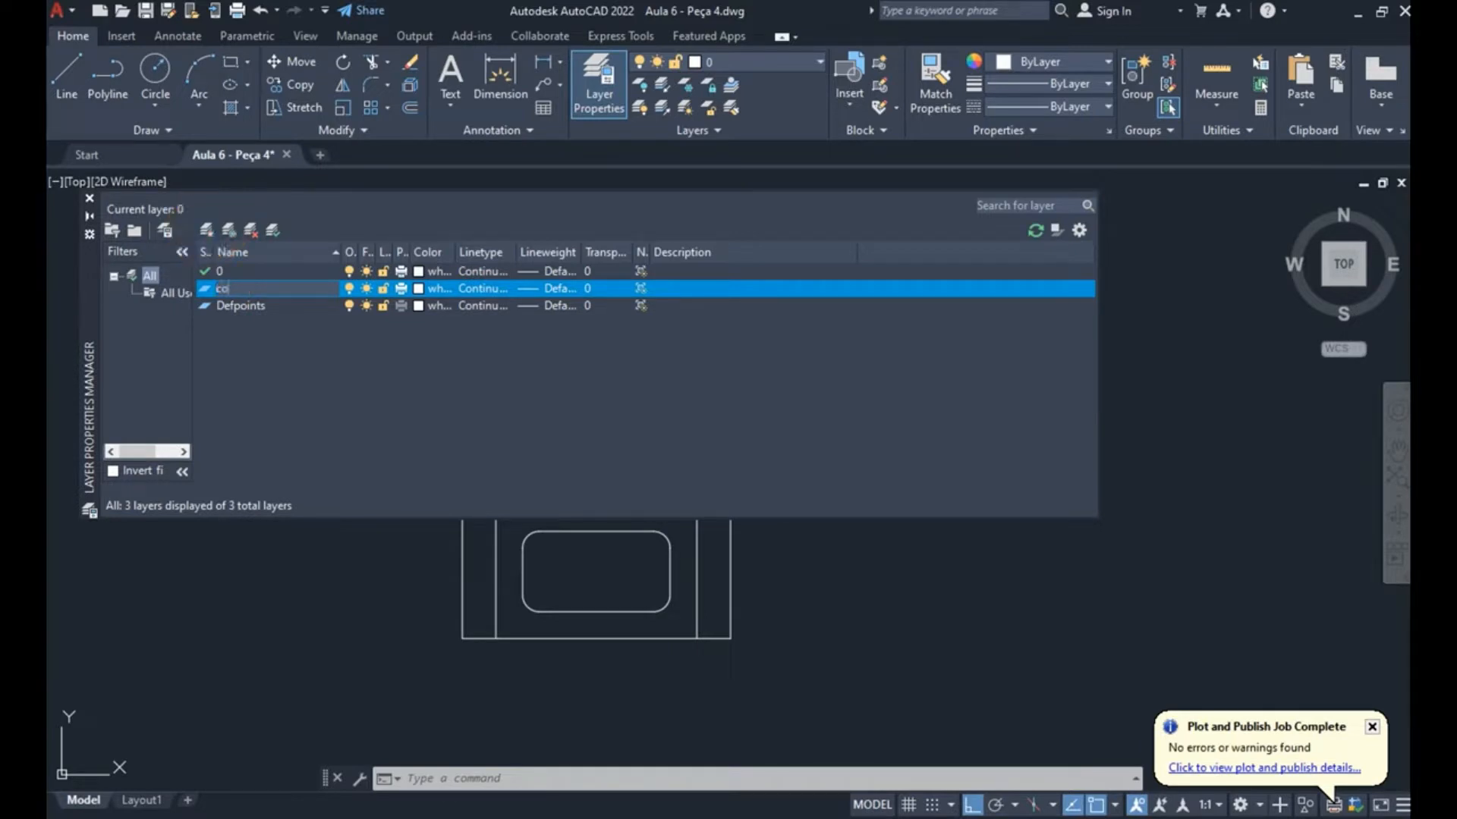
{"action": "type", "text": "NTORNO"}
{"action": "key", "text": "Return"}
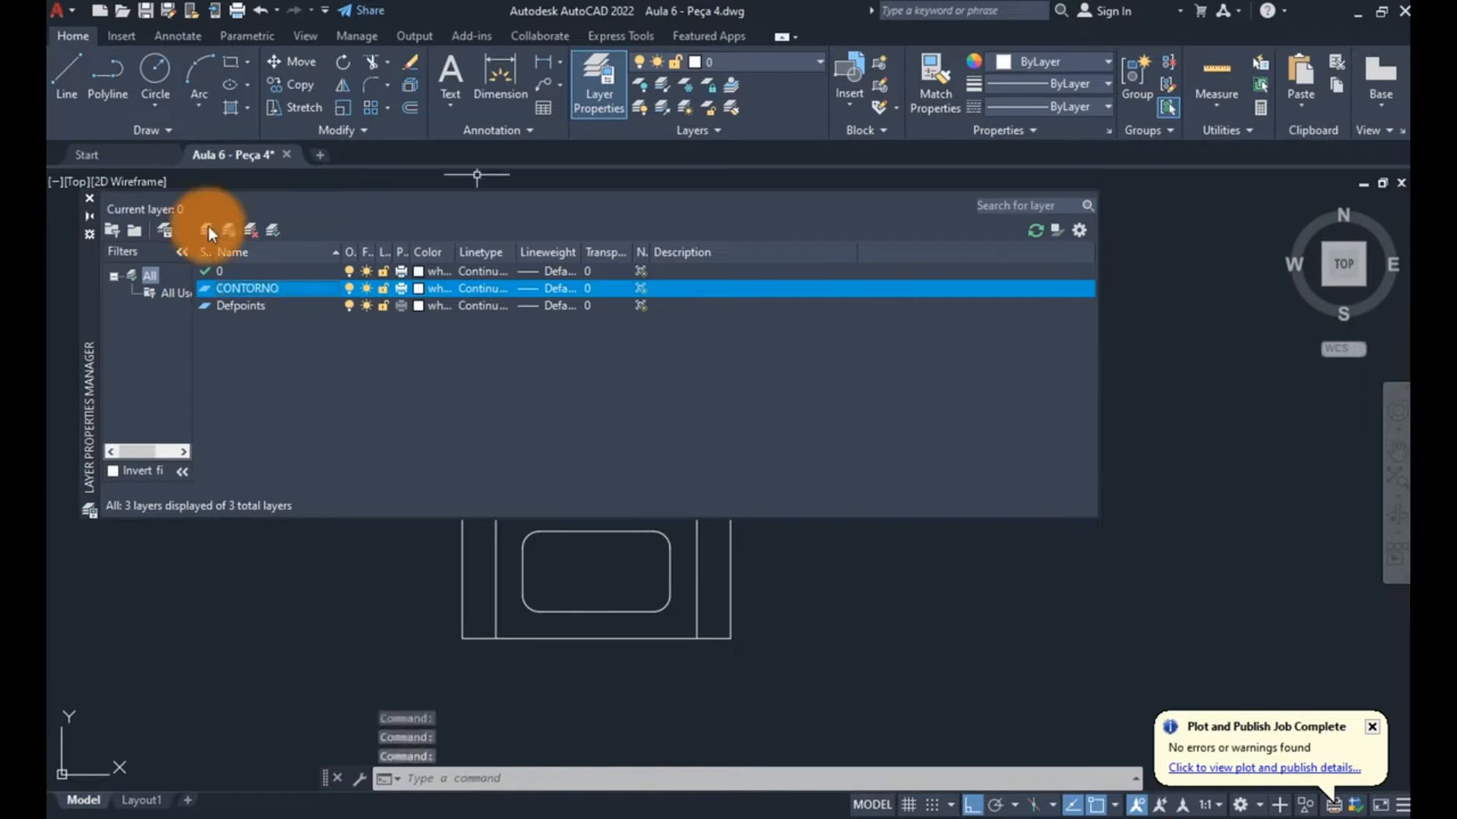
- Set the CONTORNO layer's color to green
{"action": "left_click", "coordinate": [401, 289]}
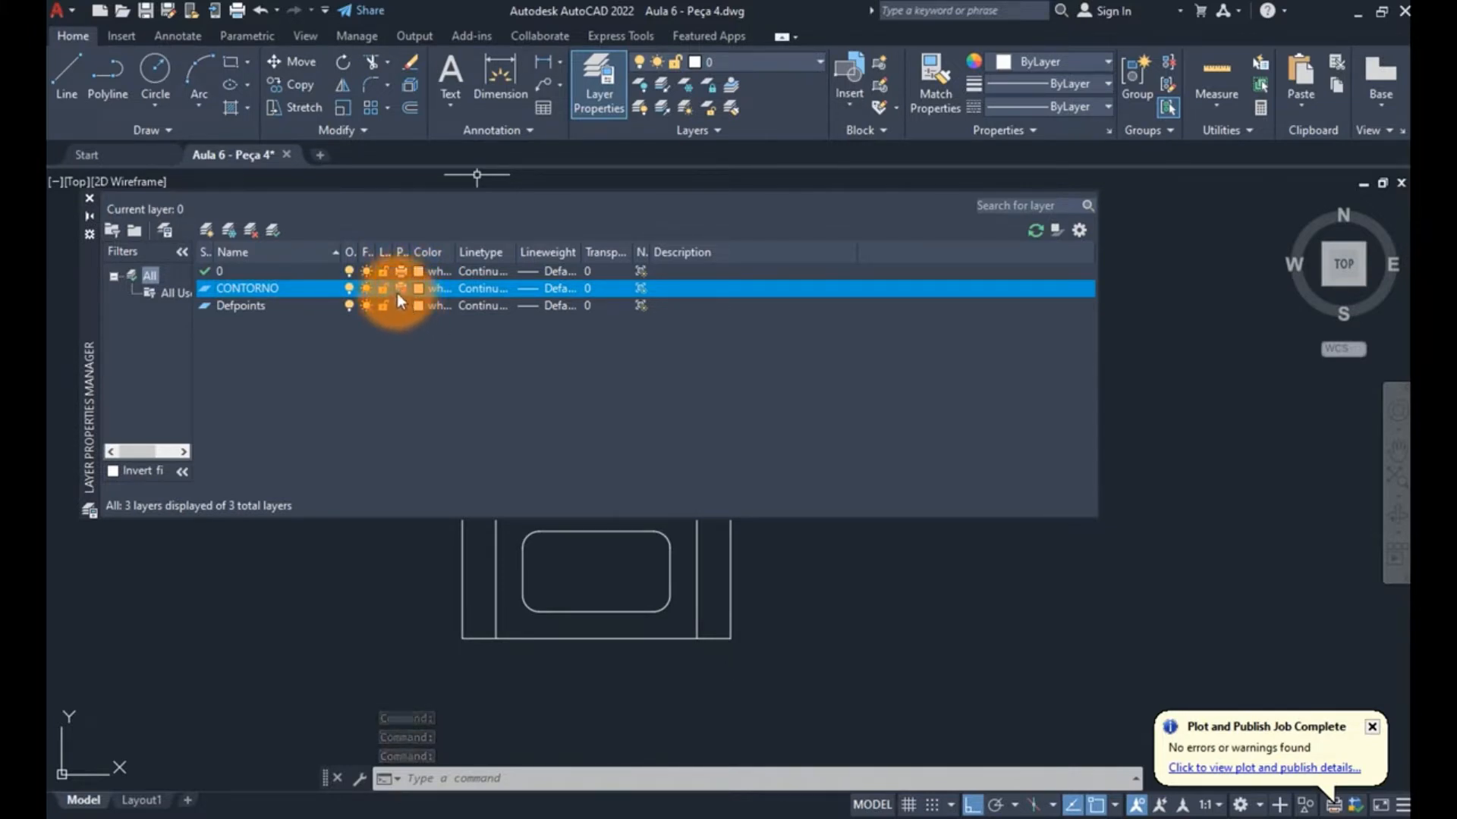
{"action": "left_click", "coordinate": [402, 288]}
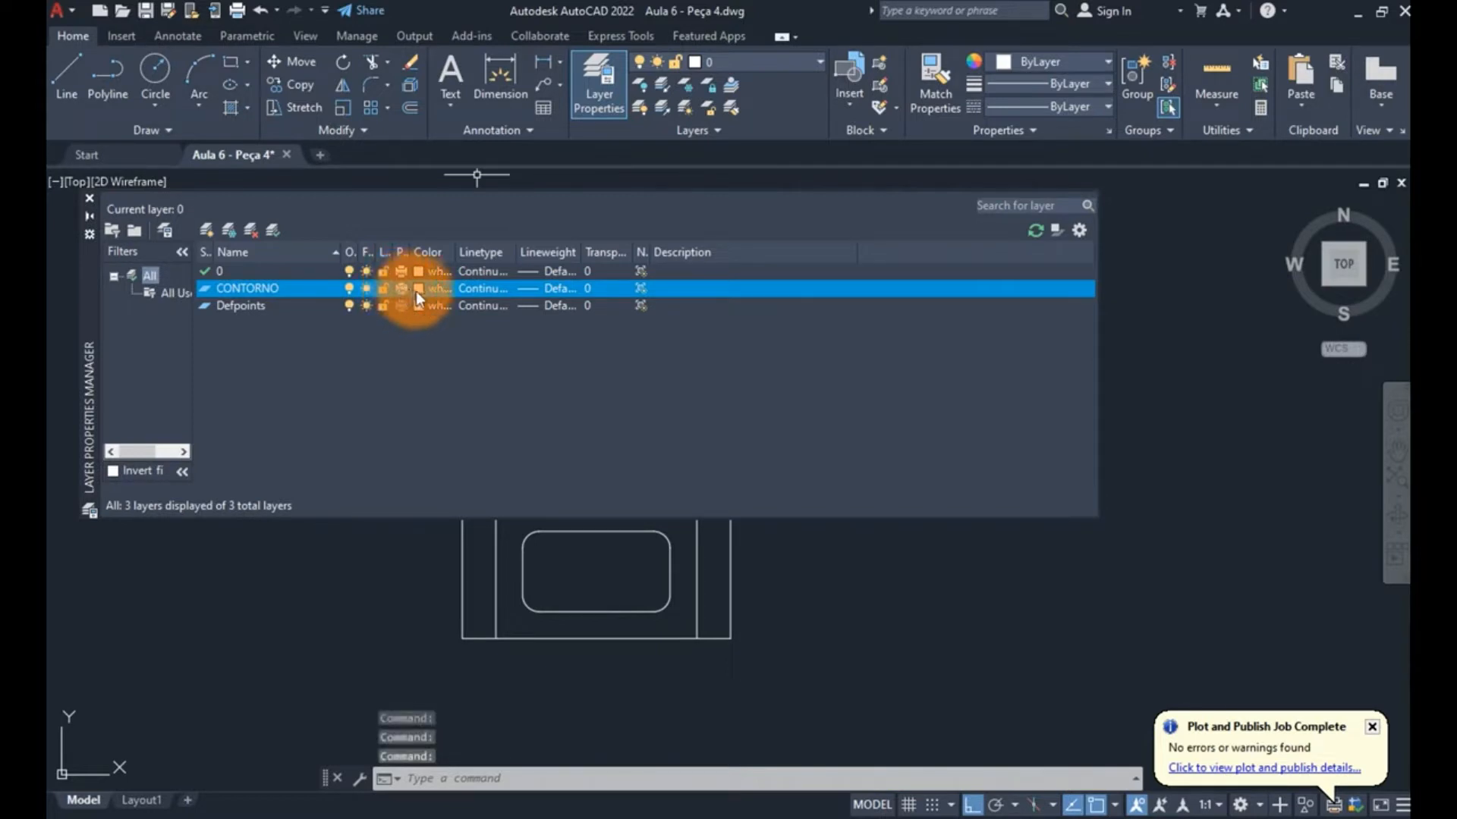
{"action": "left_click", "coordinate": [422, 291]}
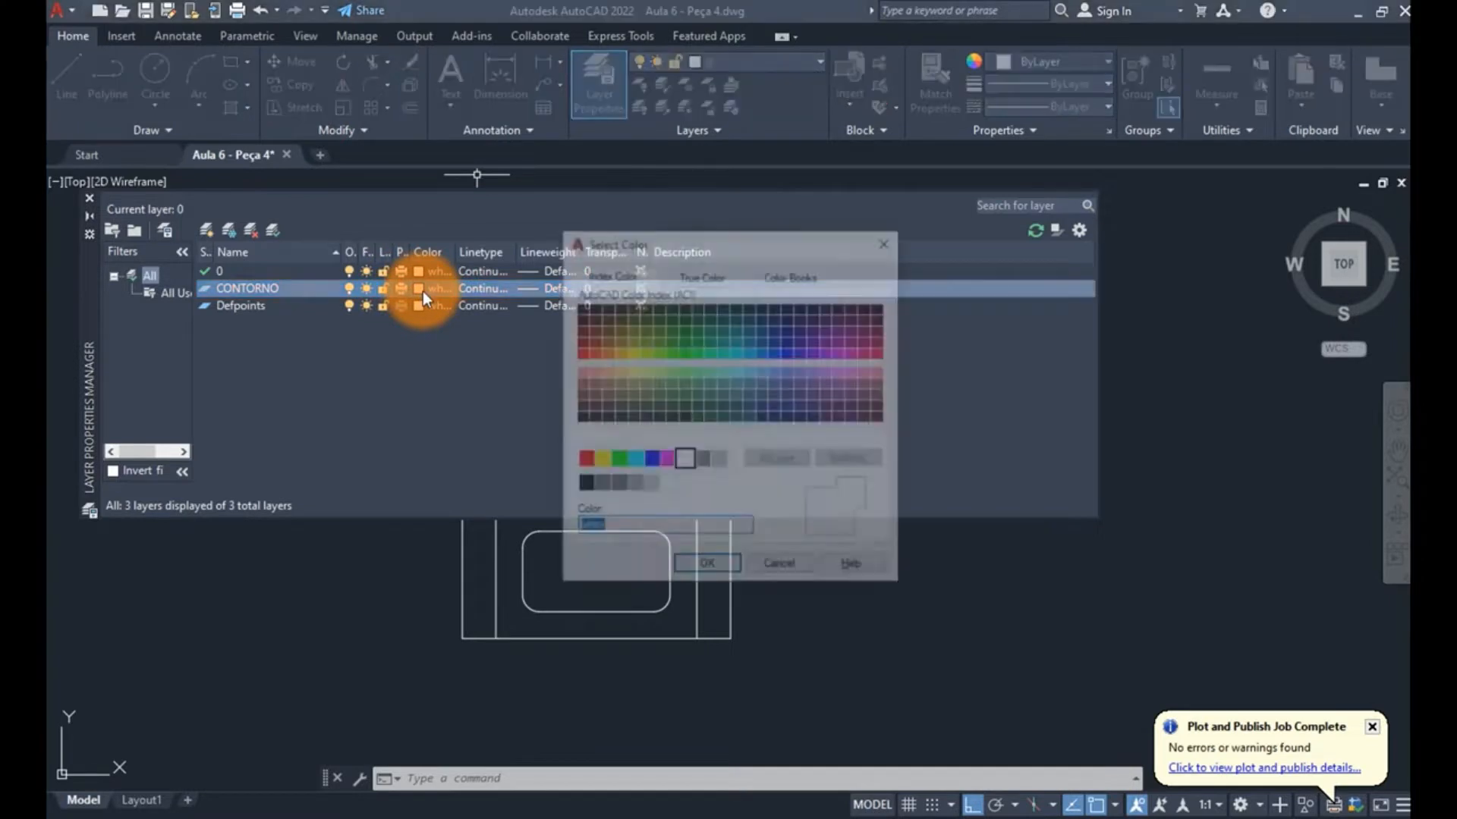
{"action": "left_click", "coordinate": [617, 460]}
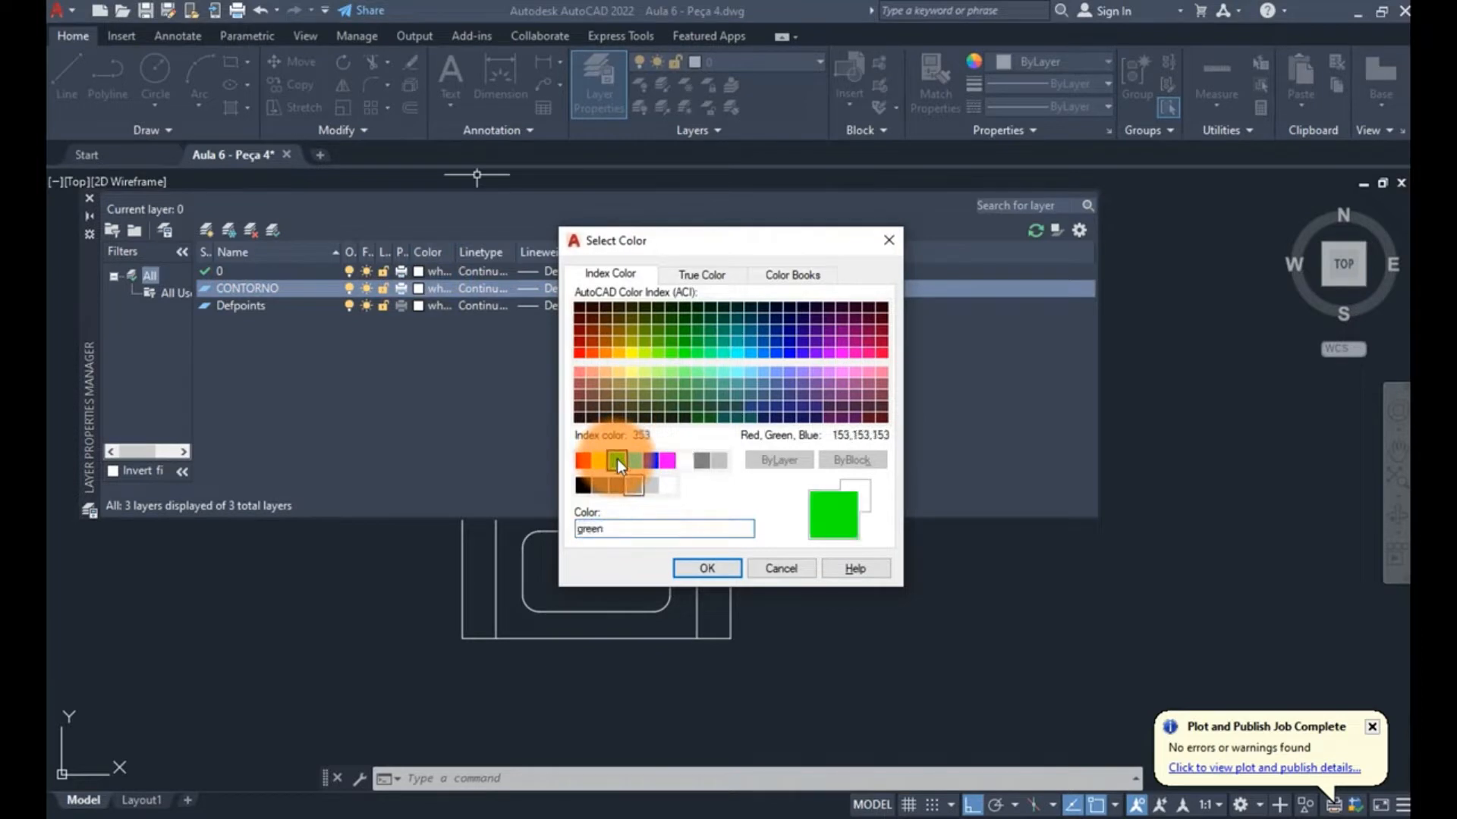
{"action": "left_click", "coordinate": [692, 577]}
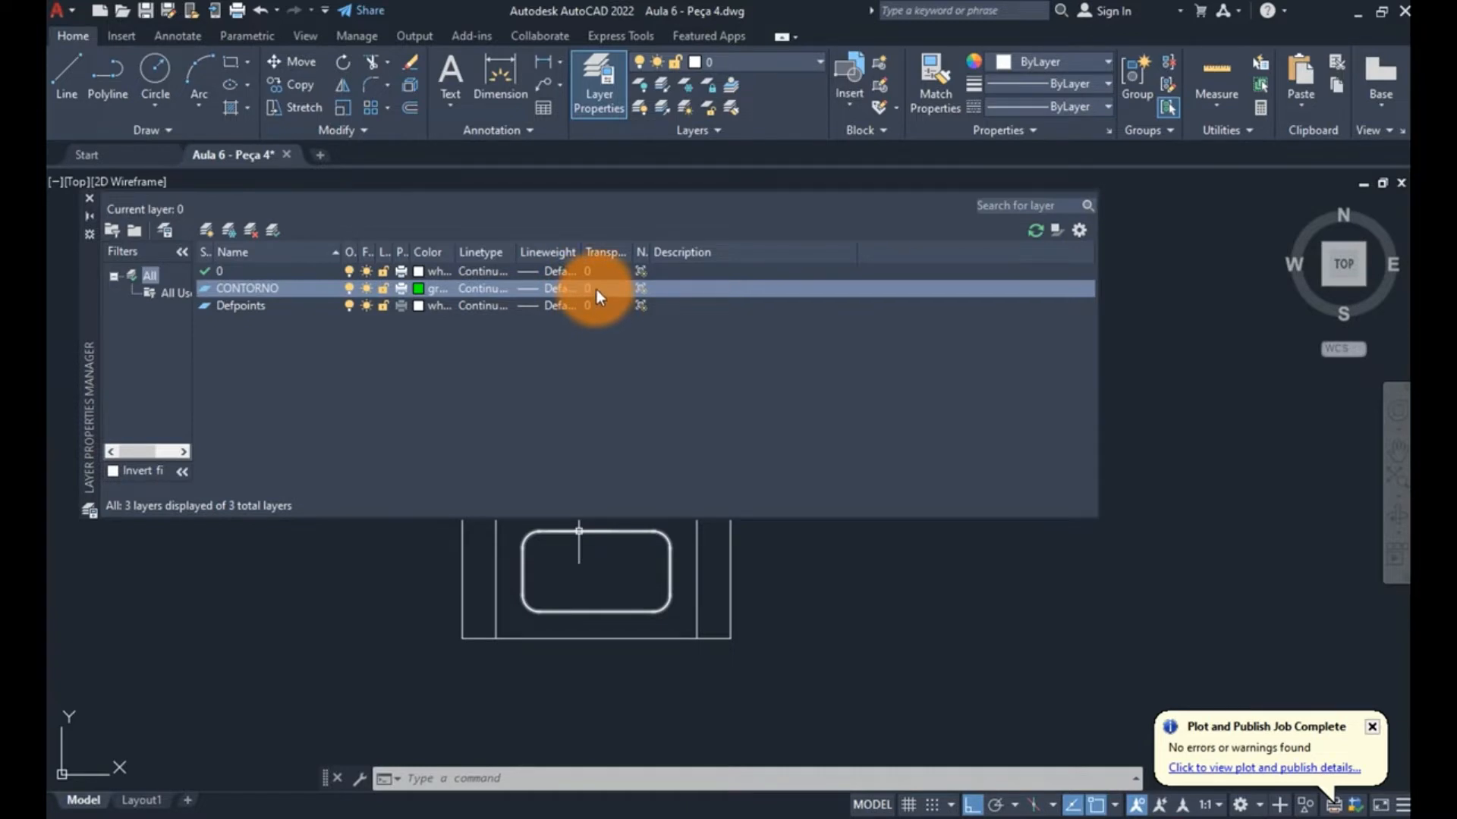
{"action": "left_click", "coordinate": [616, 415]}
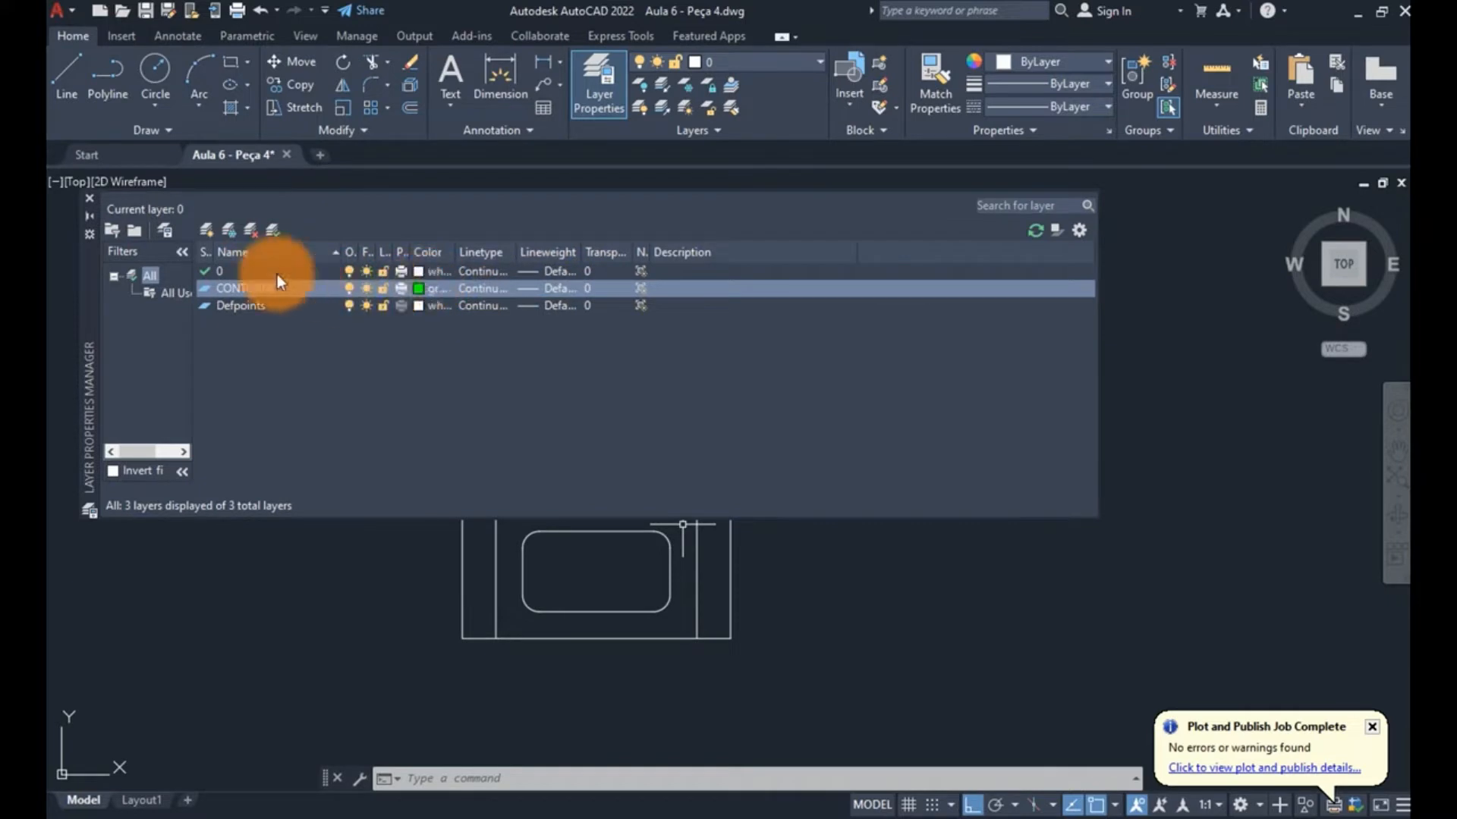
- Create a new layer named CENTRO and set its color to red
{"action": "left_click", "coordinate": [207, 229]}
{"action": "type", "text": "CENTRO"}
{"action": "key", "text": "Return"}
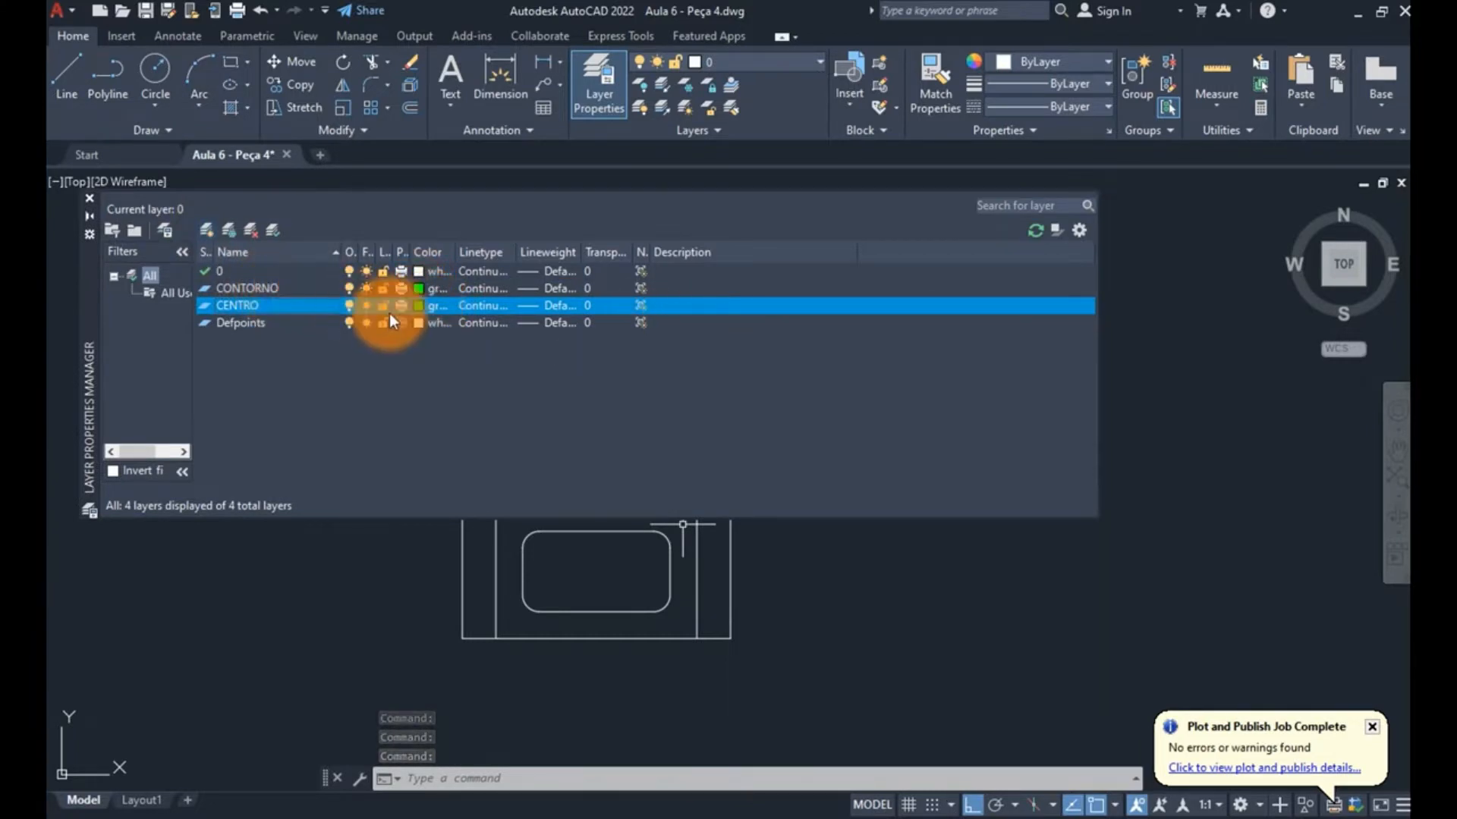
{"action": "left_click", "coordinate": [418, 306]}
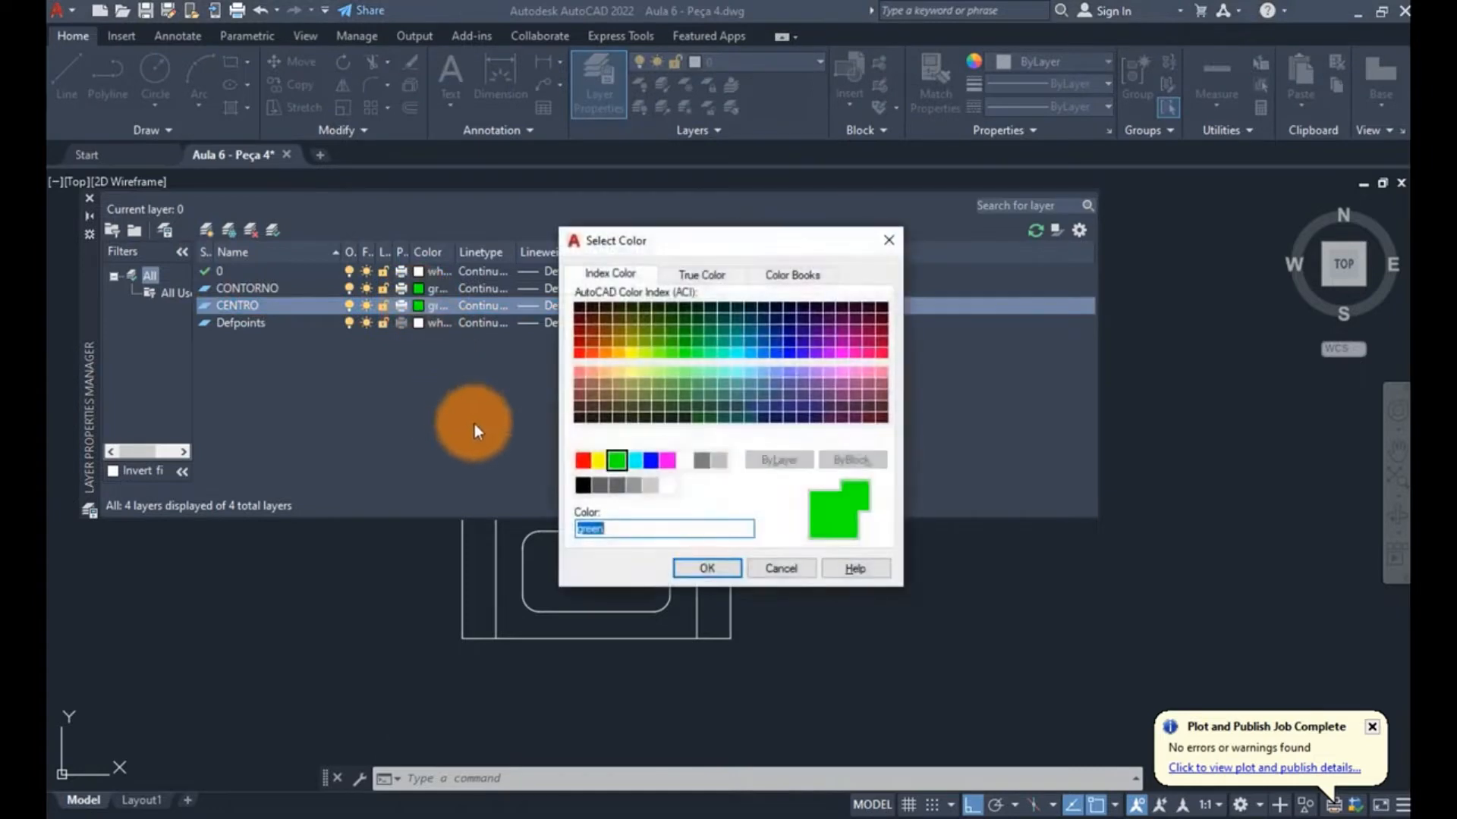
{"action": "left_click", "coordinate": [583, 459]}
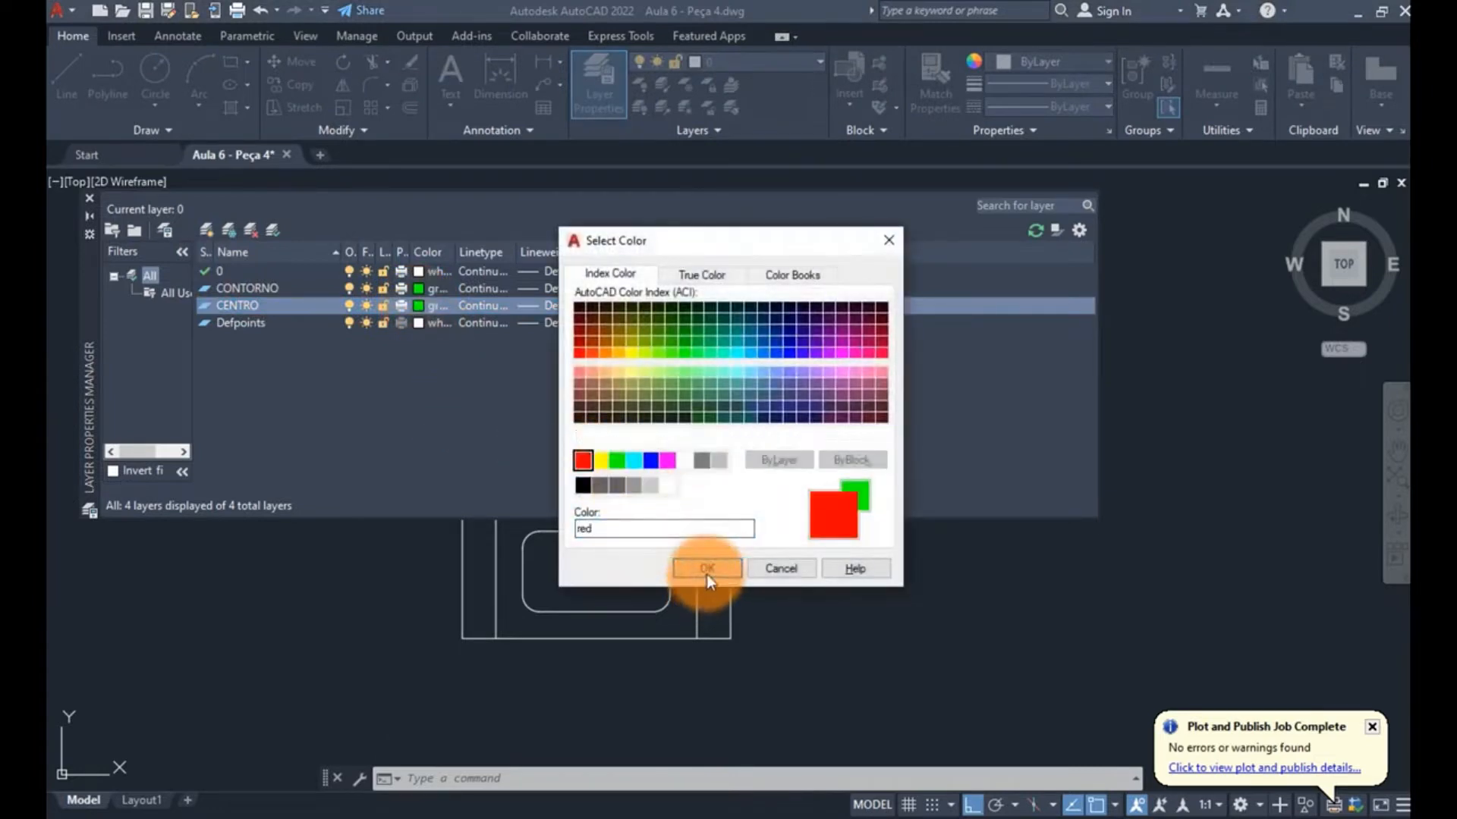
{"action": "left_click", "coordinate": [707, 569]}
{"action": "left_click", "coordinate": [417, 305]}
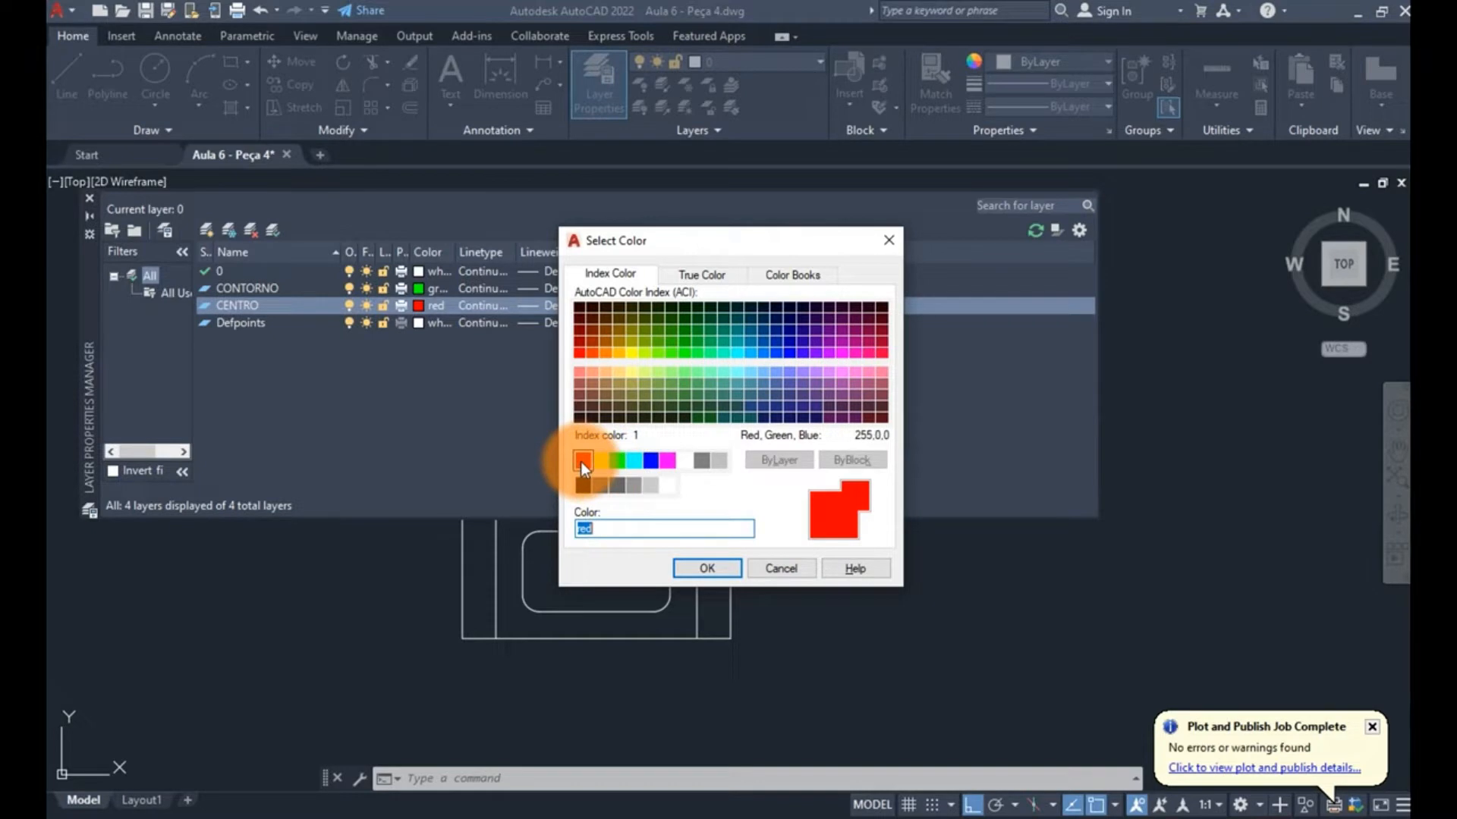
{"action": "left_click", "coordinate": [683, 567]}
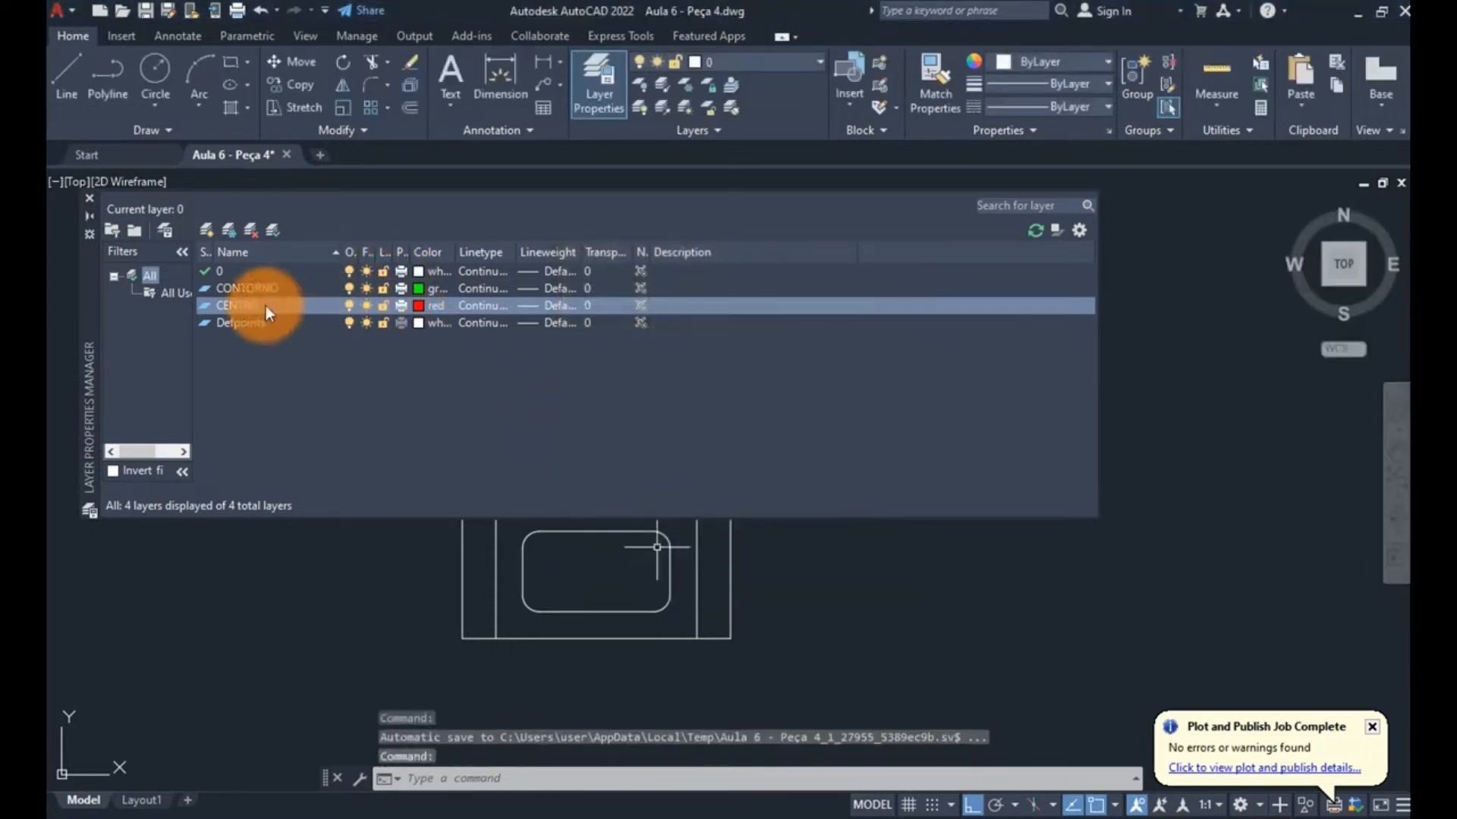
- Load the DASHDOT linetype from acadiso.lin and assign it to the CENTRO layer
{"action": "left_click", "coordinate": [479, 306]}
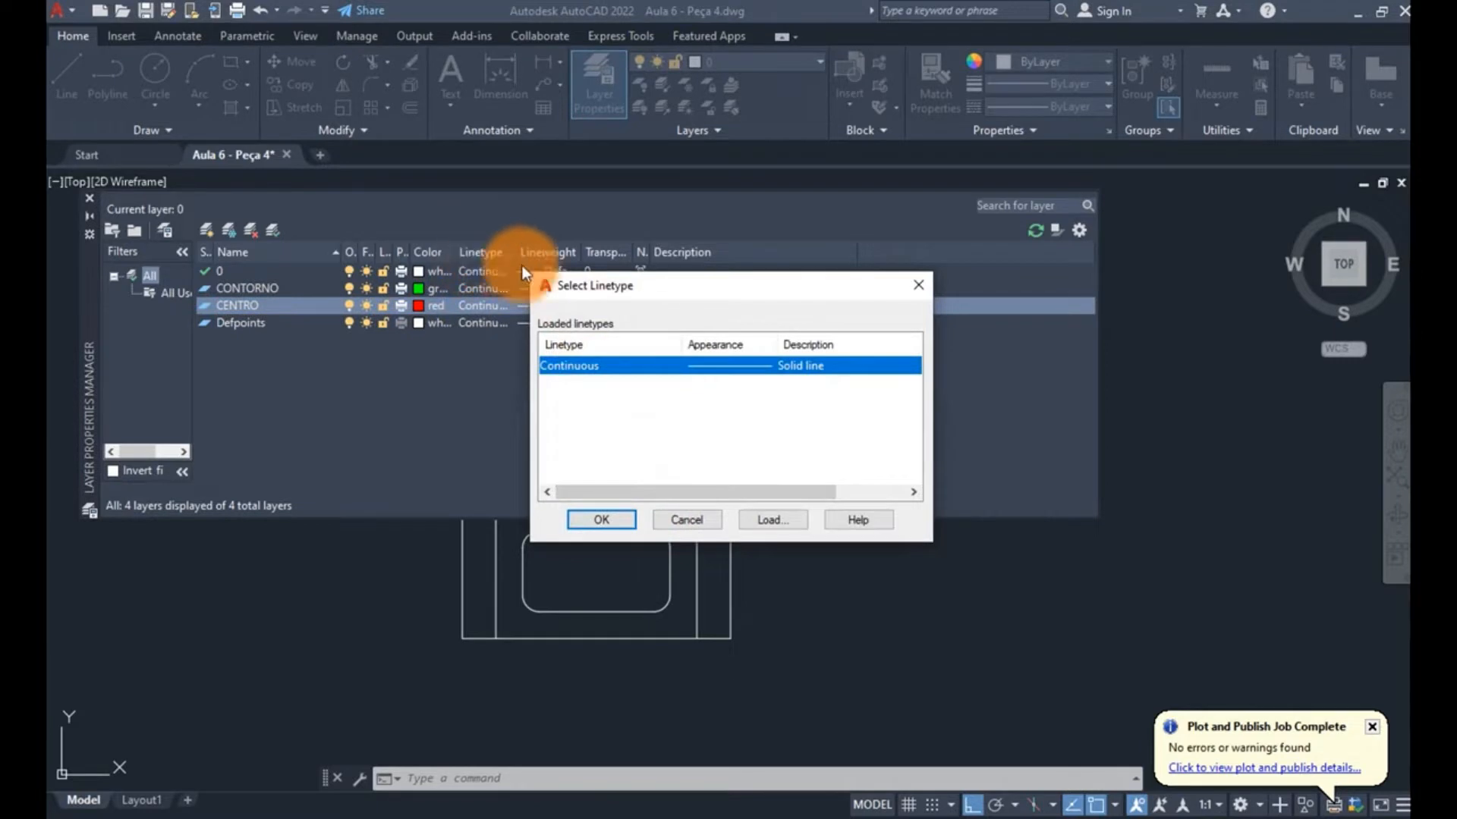
{"action": "left_click", "coordinate": [767, 520]}
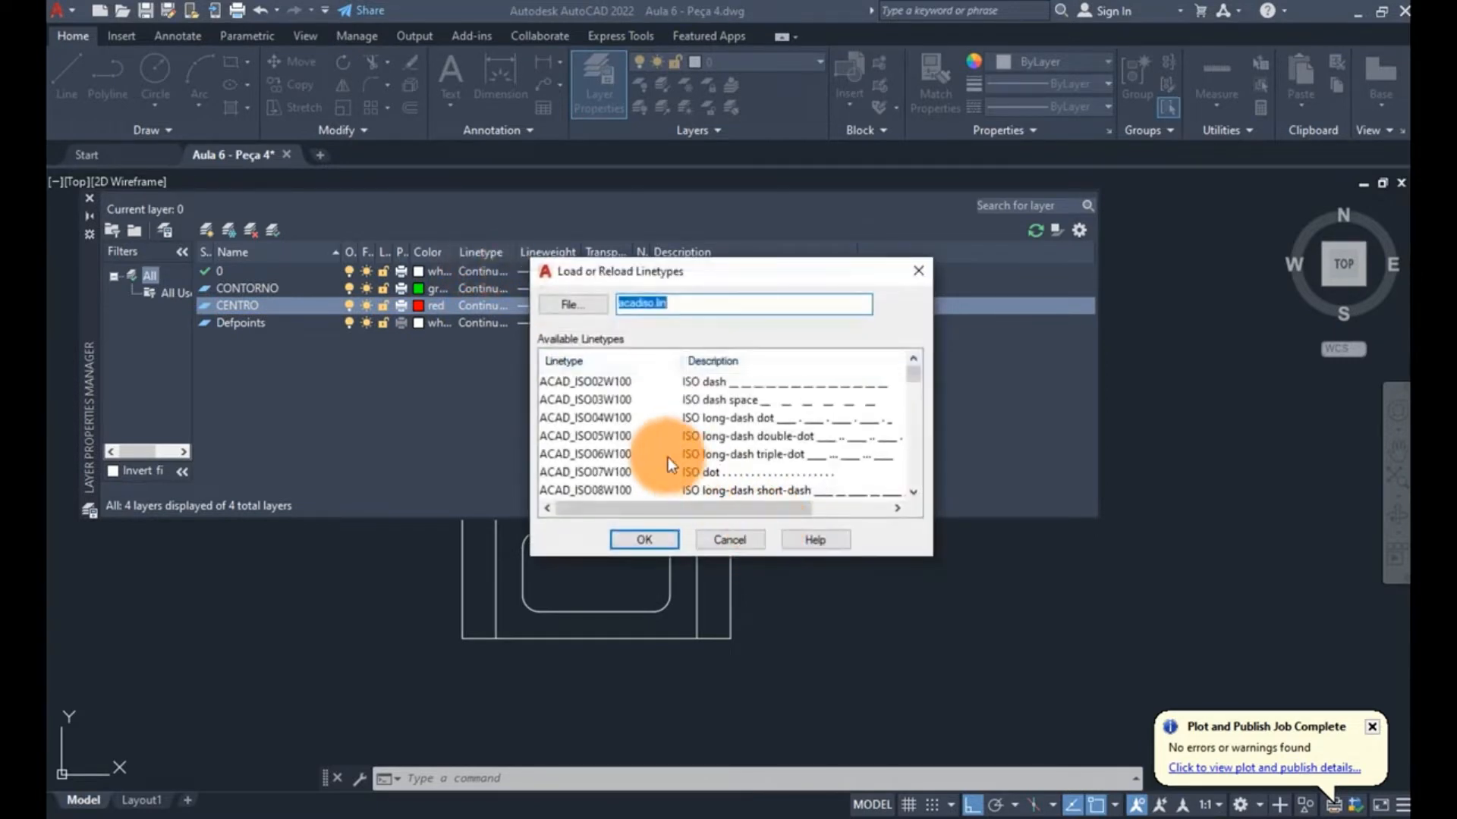
{"action": "scroll", "coordinate": [607, 440], "scroll_direction": "down", "scroll_amount": 4}
{"action": "scroll", "coordinate": [621, 458], "scroll_direction": "down", "scroll_amount": 3}
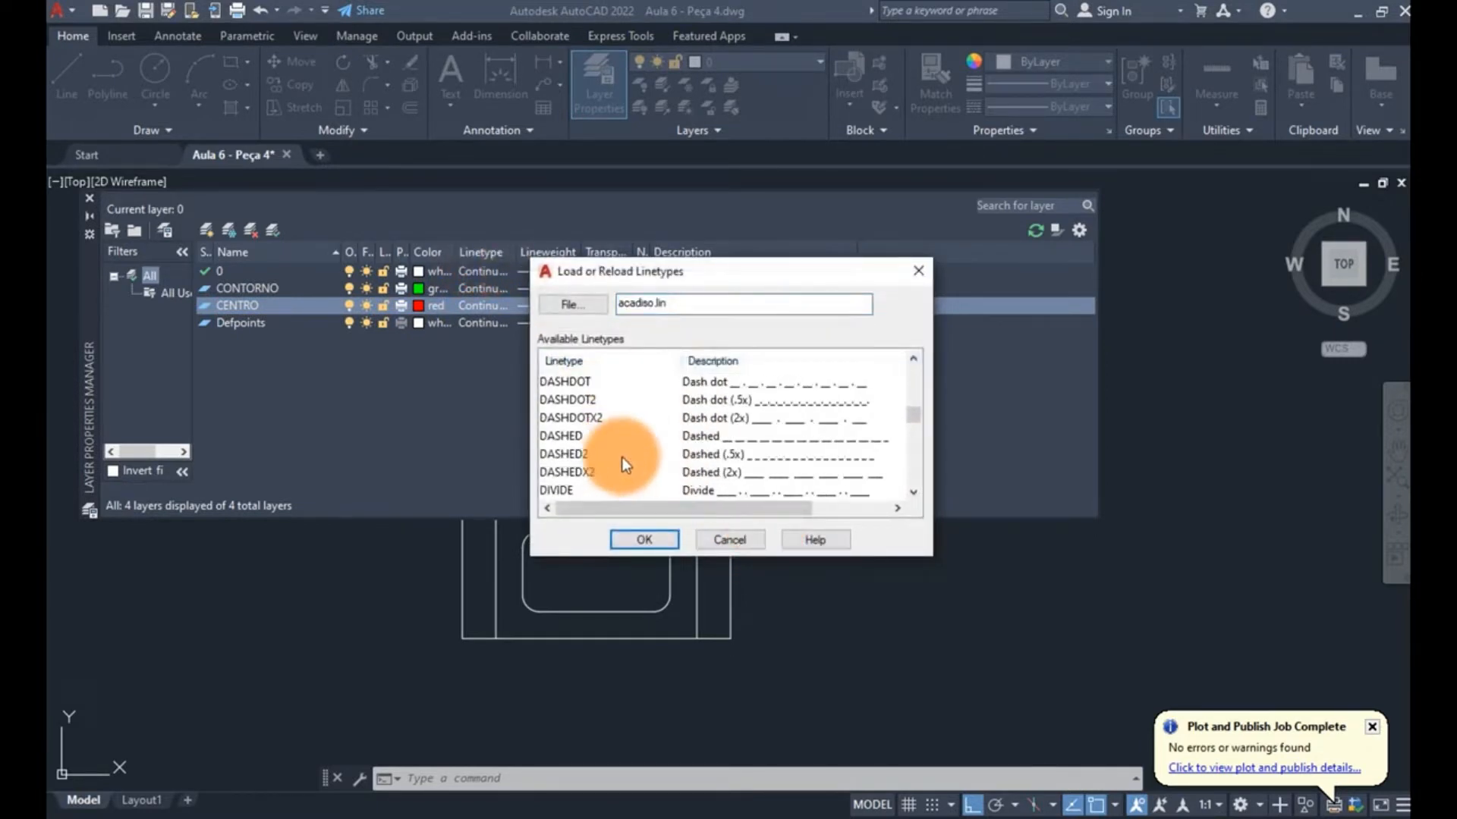
{"action": "scroll", "coordinate": [725, 456], "scroll_direction": "up", "scroll_amount": 2}
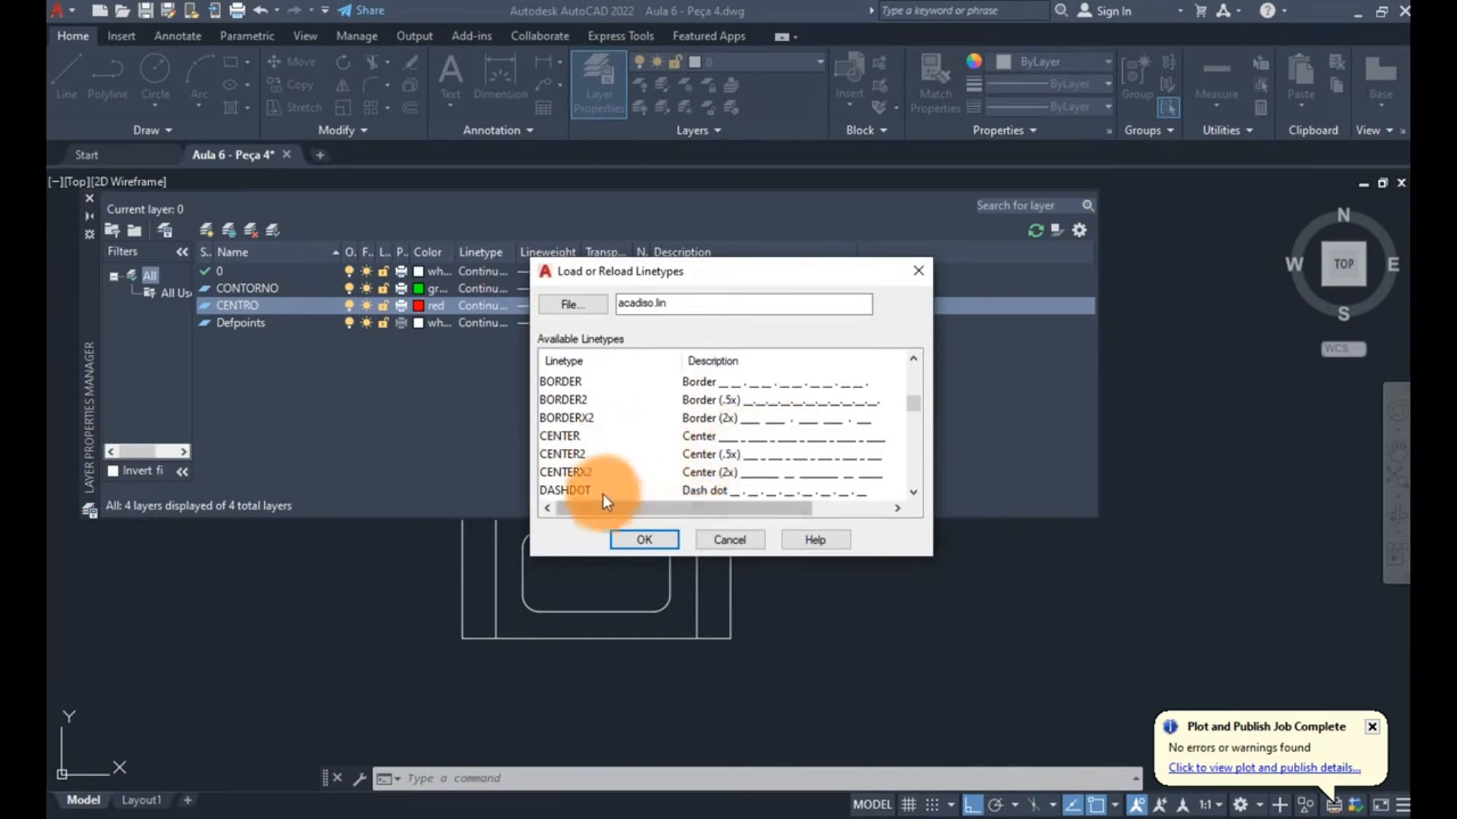
{"action": "left_click", "coordinate": [572, 490]}
{"action": "scroll", "coordinate": [561, 497], "scroll_direction": "down", "scroll_amount": 1}
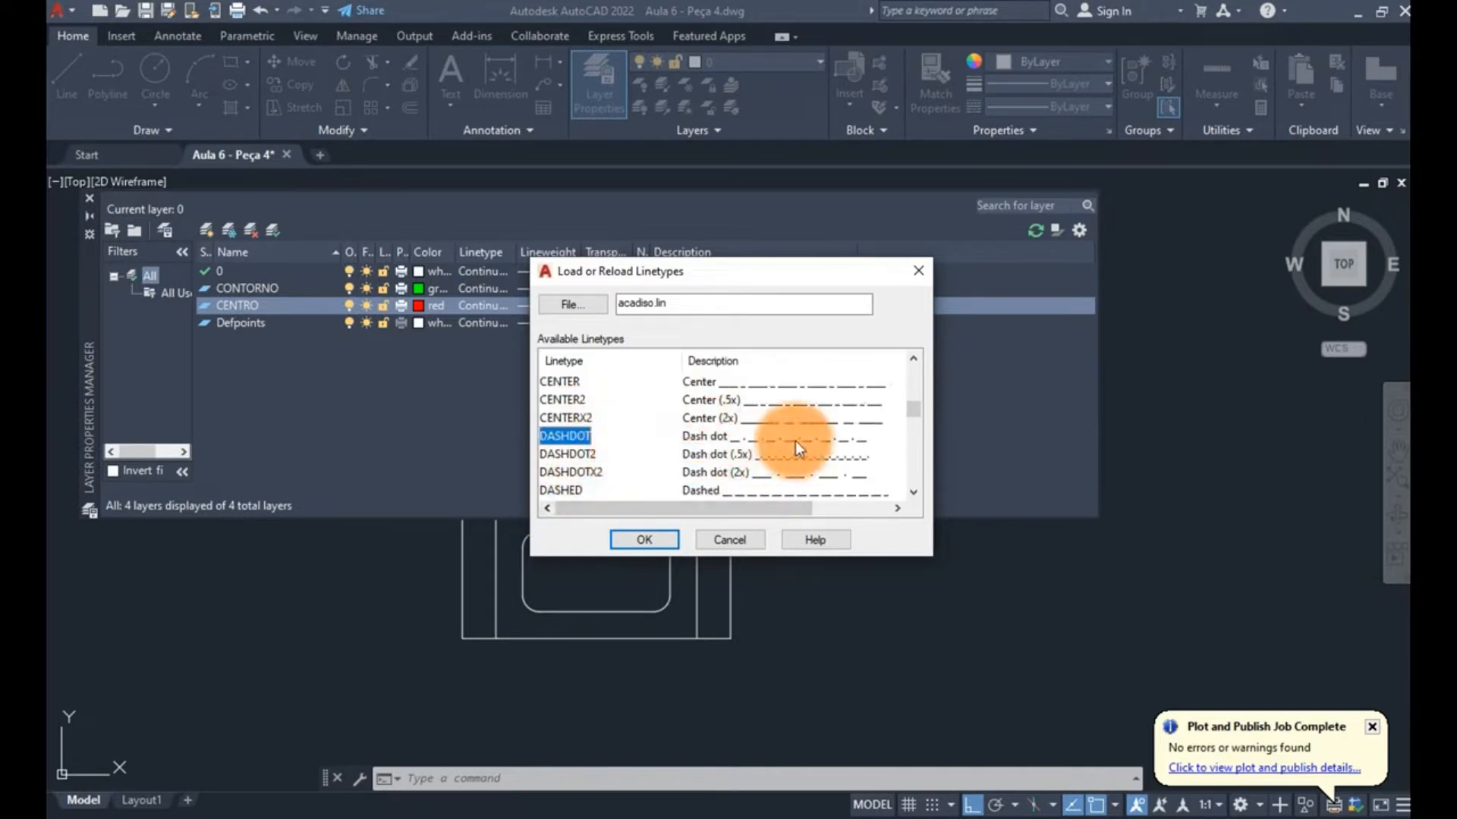
{"action": "scroll", "coordinate": [713, 450], "scroll_direction": "down", "scroll_amount": 4}
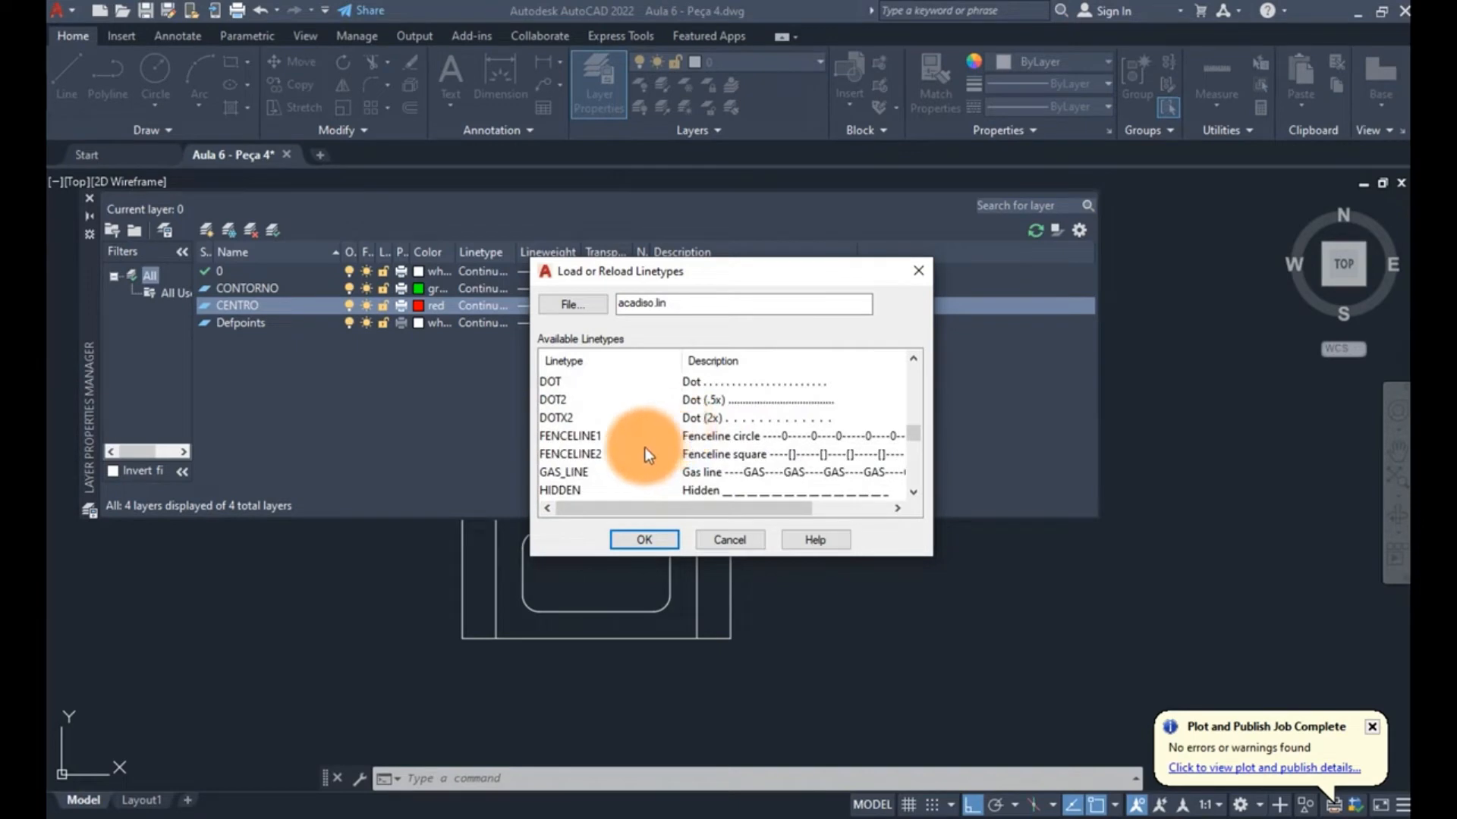
{"action": "scroll", "coordinate": [644, 453], "scroll_direction": "down", "scroll_amount": 7}
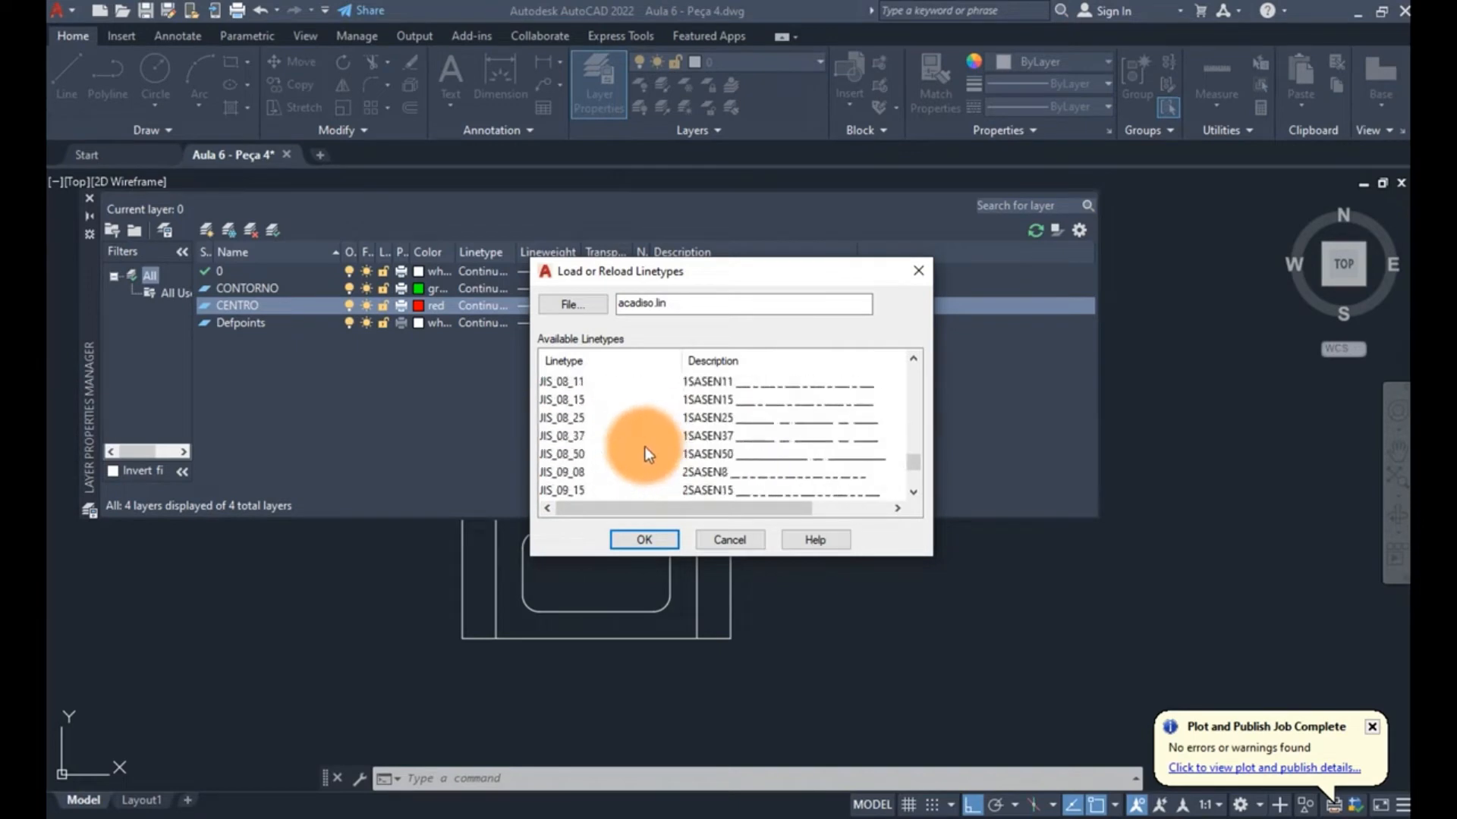
{"action": "left_click", "coordinate": [647, 538]}
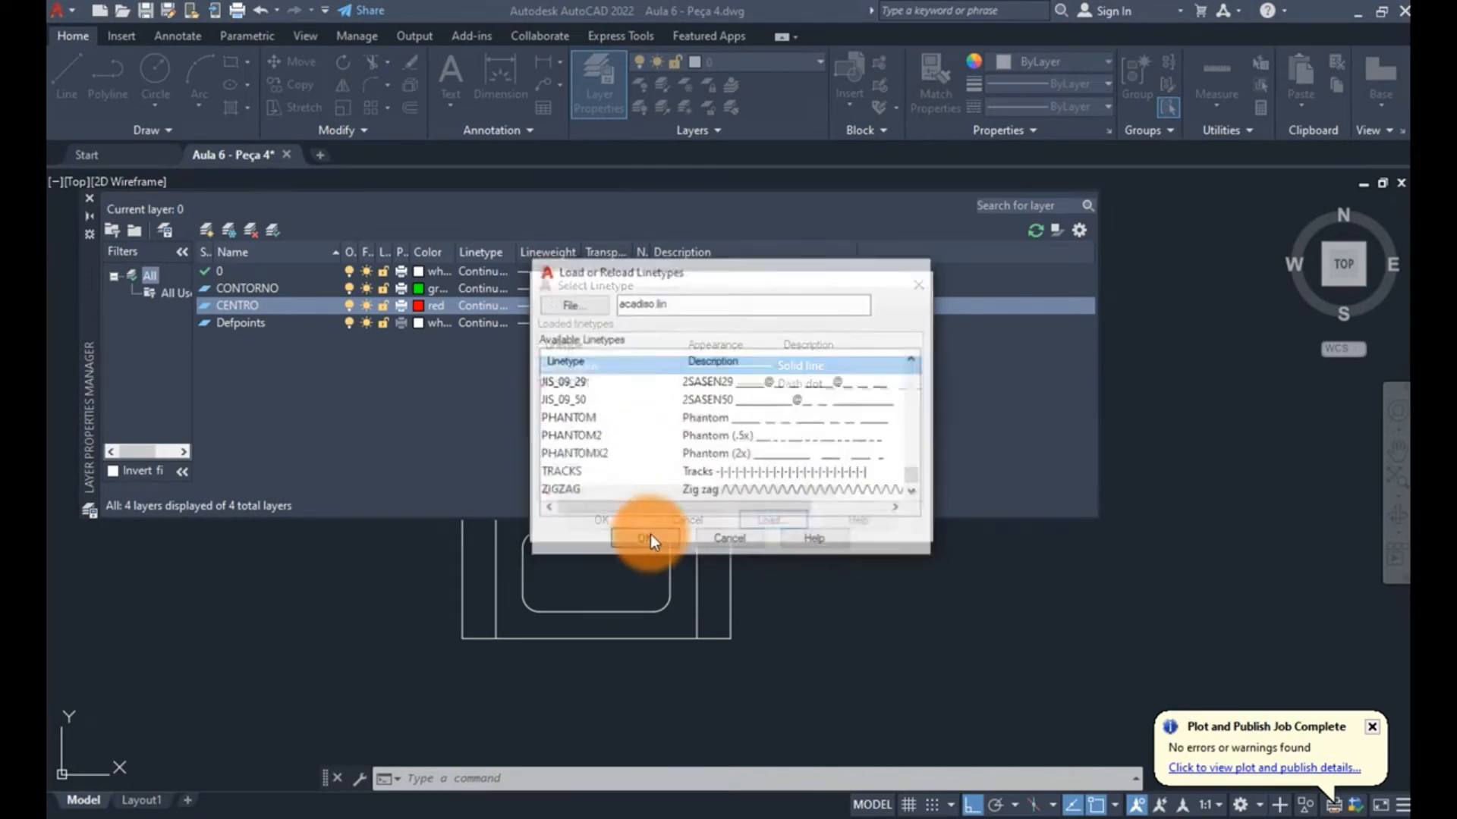
{"action": "left_click", "coordinate": [582, 383]}
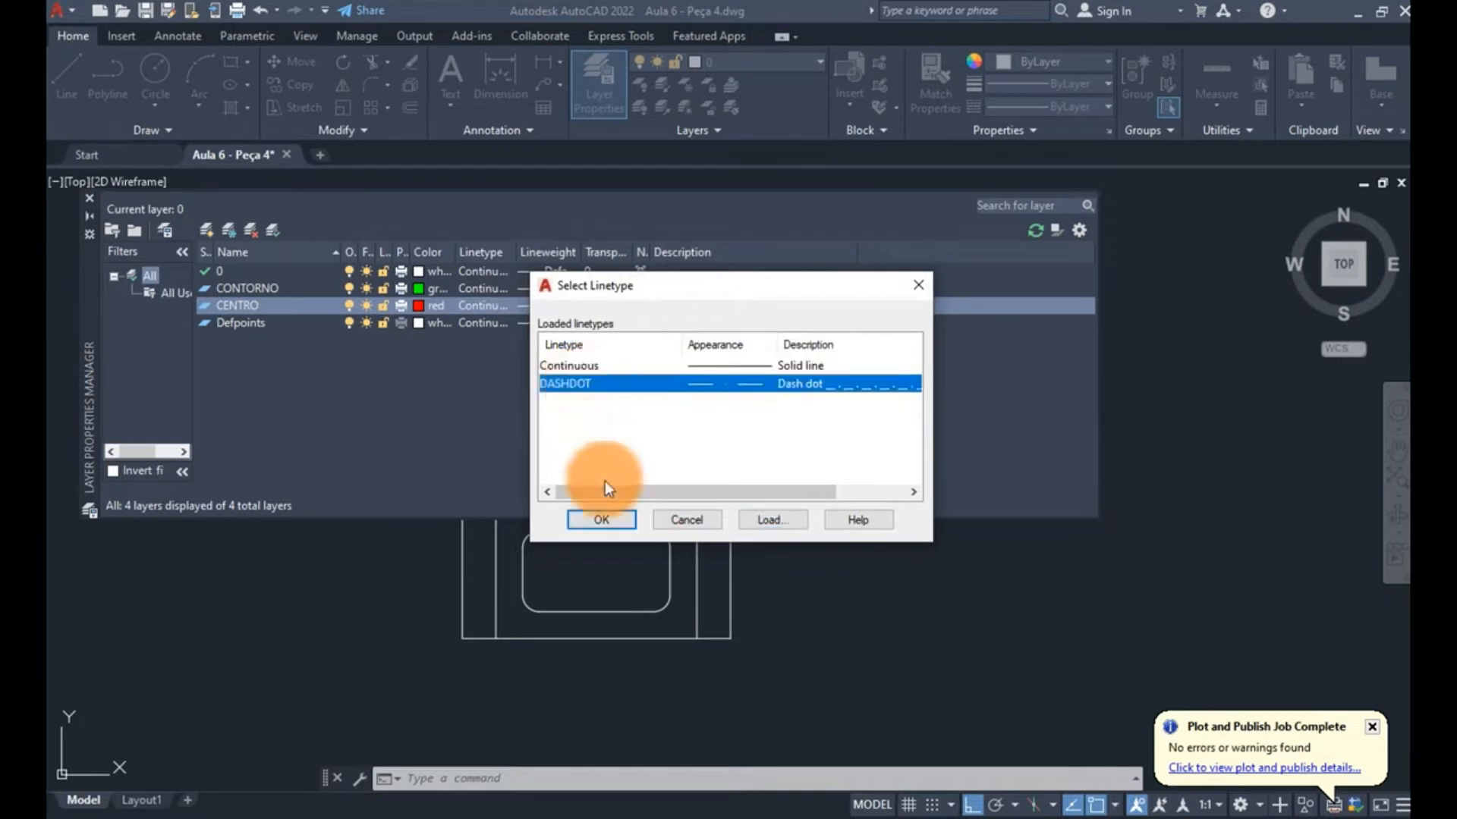
{"action": "left_click", "coordinate": [602, 520]}
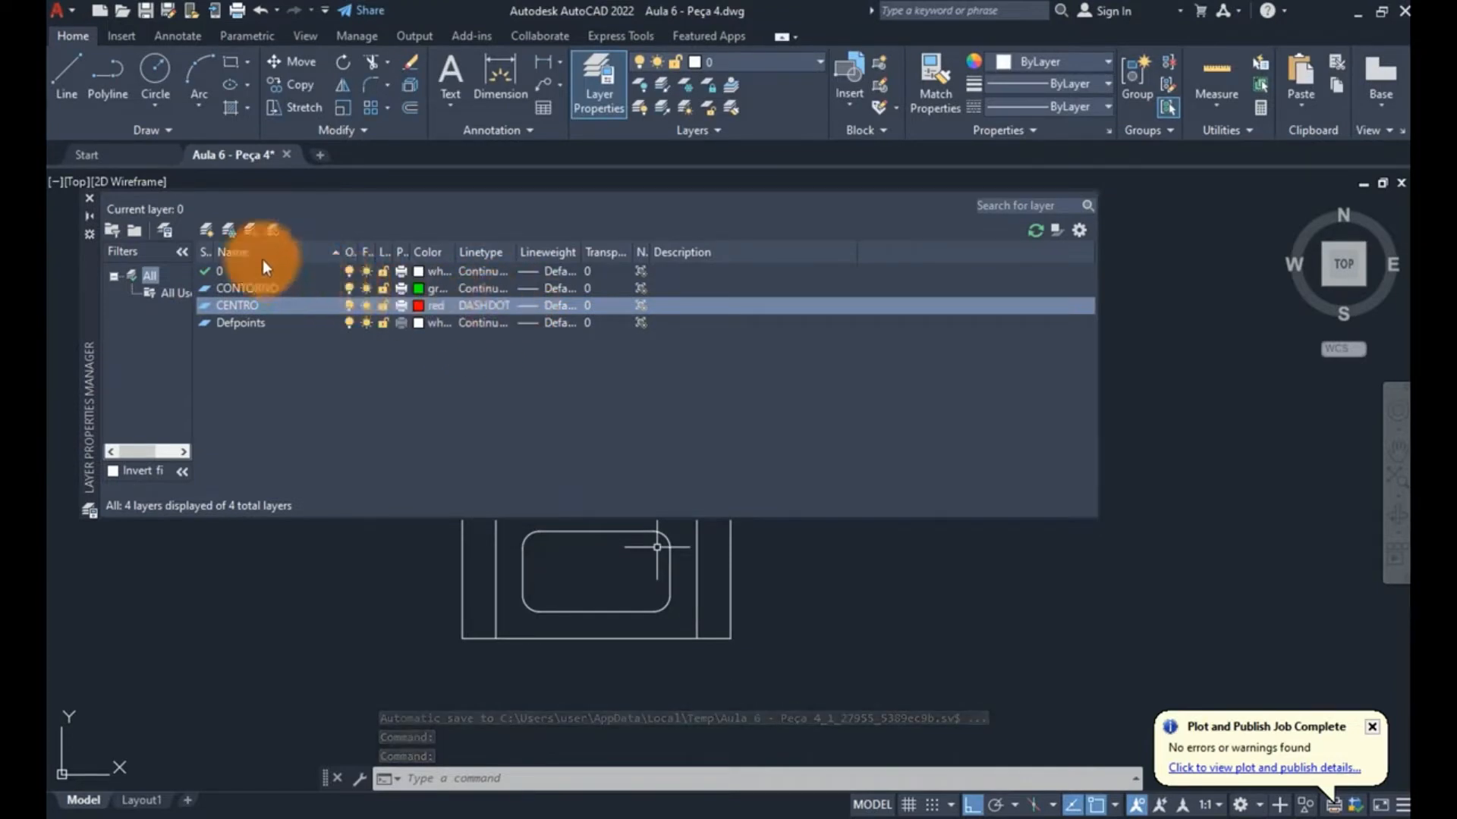
- Create a new layer named TRACEJADO and set its color to yellow
{"action": "left_click", "coordinate": [207, 226]}
{"action": "type", "text": "TRACEJADO"}
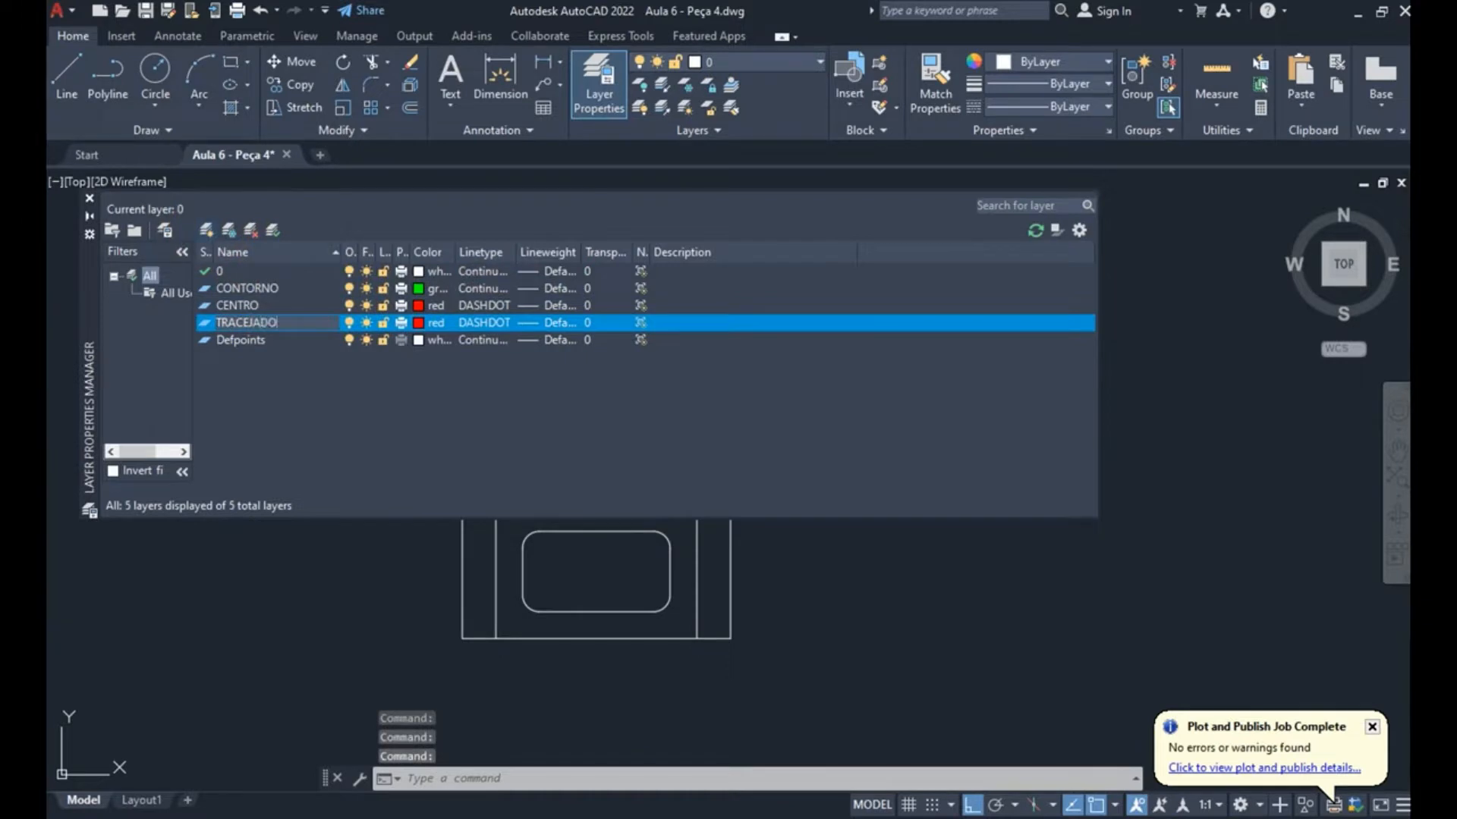
{"action": "left_click", "coordinate": [207, 226]}
{"action": "left_click", "coordinate": [440, 324]}
{"action": "left_click", "coordinate": [599, 460]}
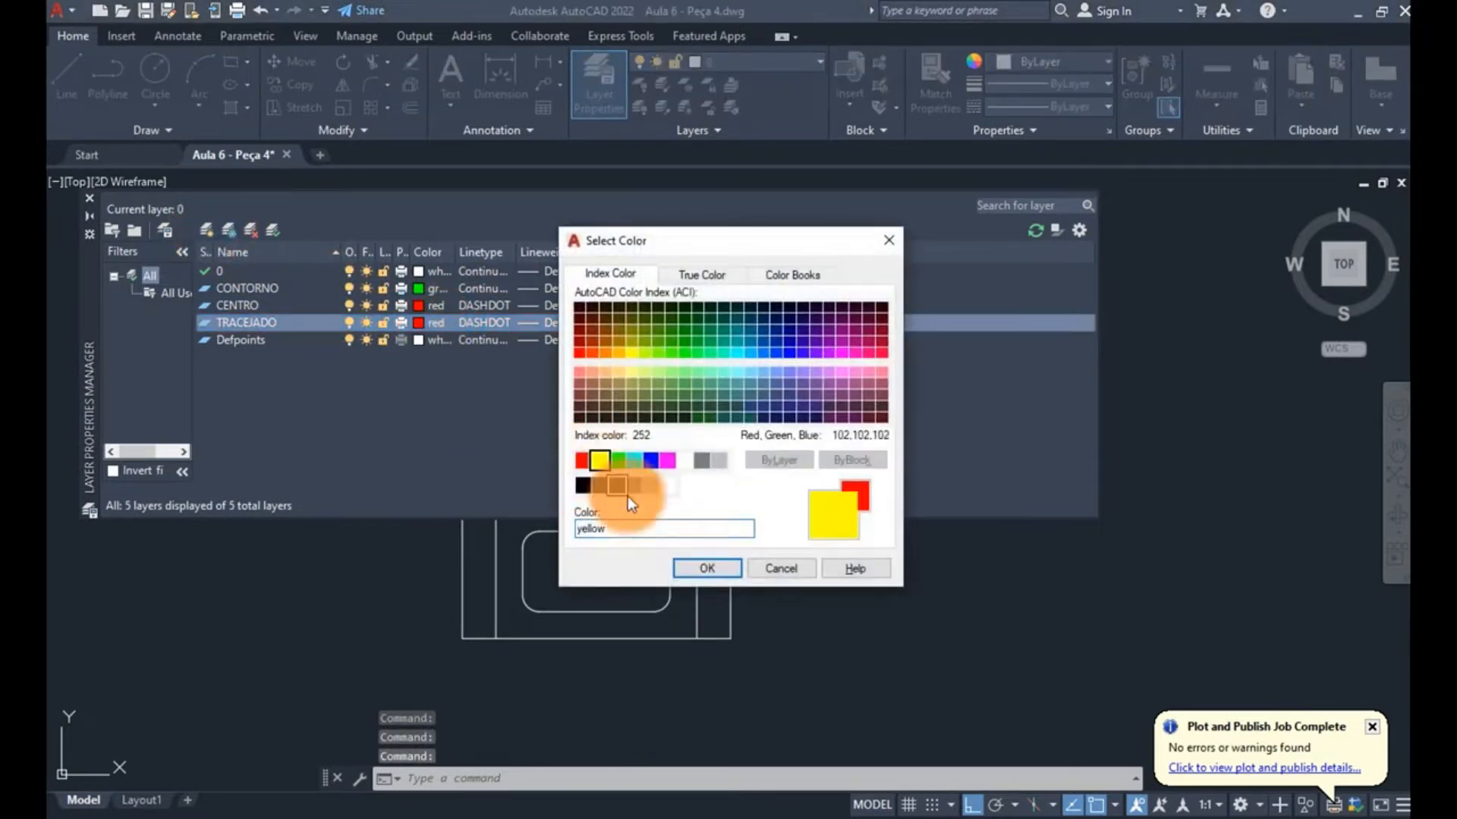
{"action": "left_click", "coordinate": [707, 569]}
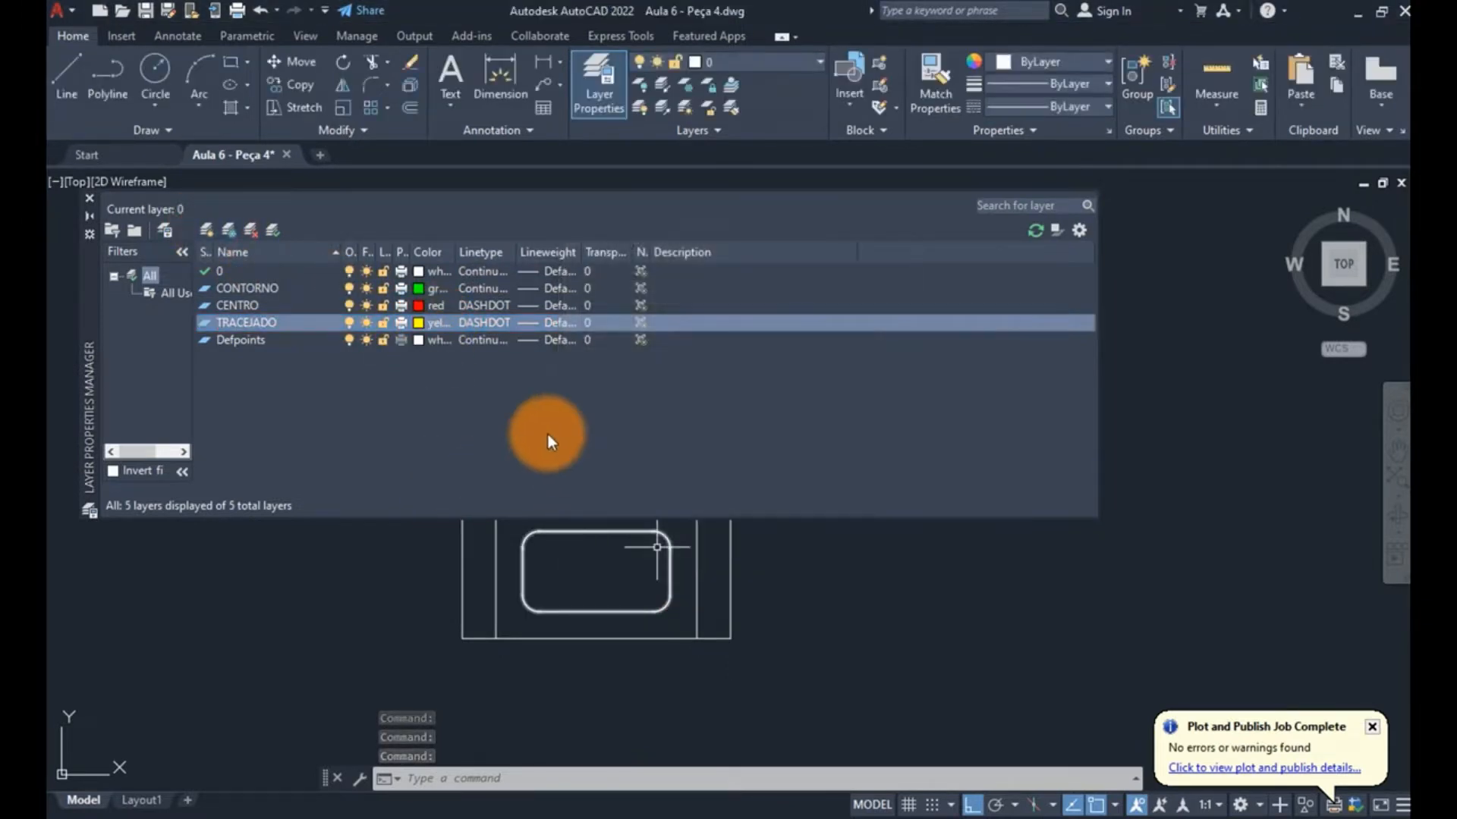
- Load the DASHED linetype from acadiso.lin and assign it to the TRACEJADO layer
{"action": "left_click", "coordinate": [467, 322]}
{"action": "left_click", "coordinate": [769, 519]}
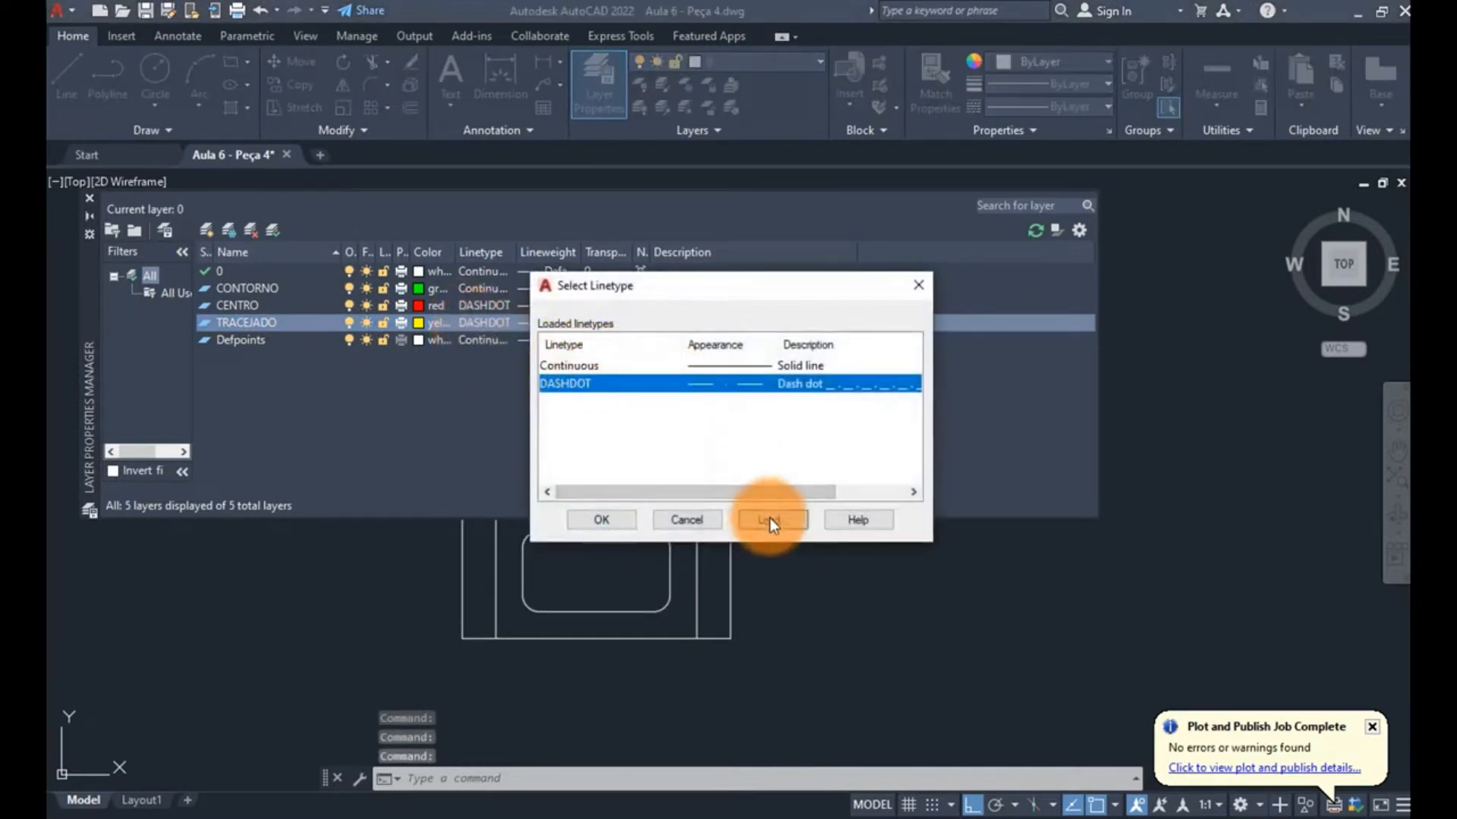
{"action": "left_click", "coordinate": [614, 439]}
{"action": "scroll", "coordinate": [615, 441], "scroll_direction": "down", "scroll_amount": 2}
{"action": "scroll", "coordinate": [611, 449], "scroll_direction": "down", "scroll_amount": 4}
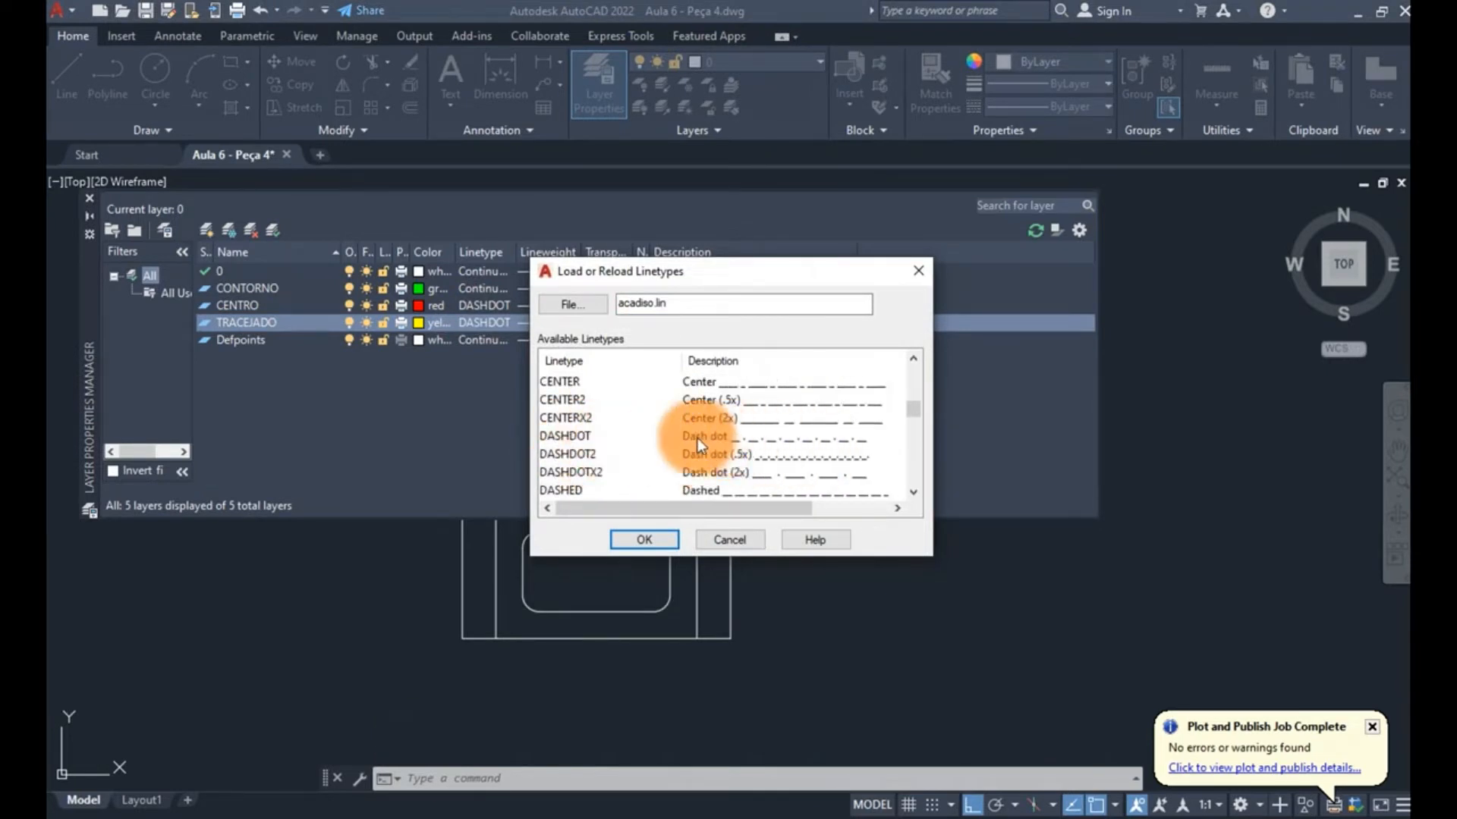
{"action": "scroll", "coordinate": [683, 455], "scroll_direction": "down", "scroll_amount": 1}
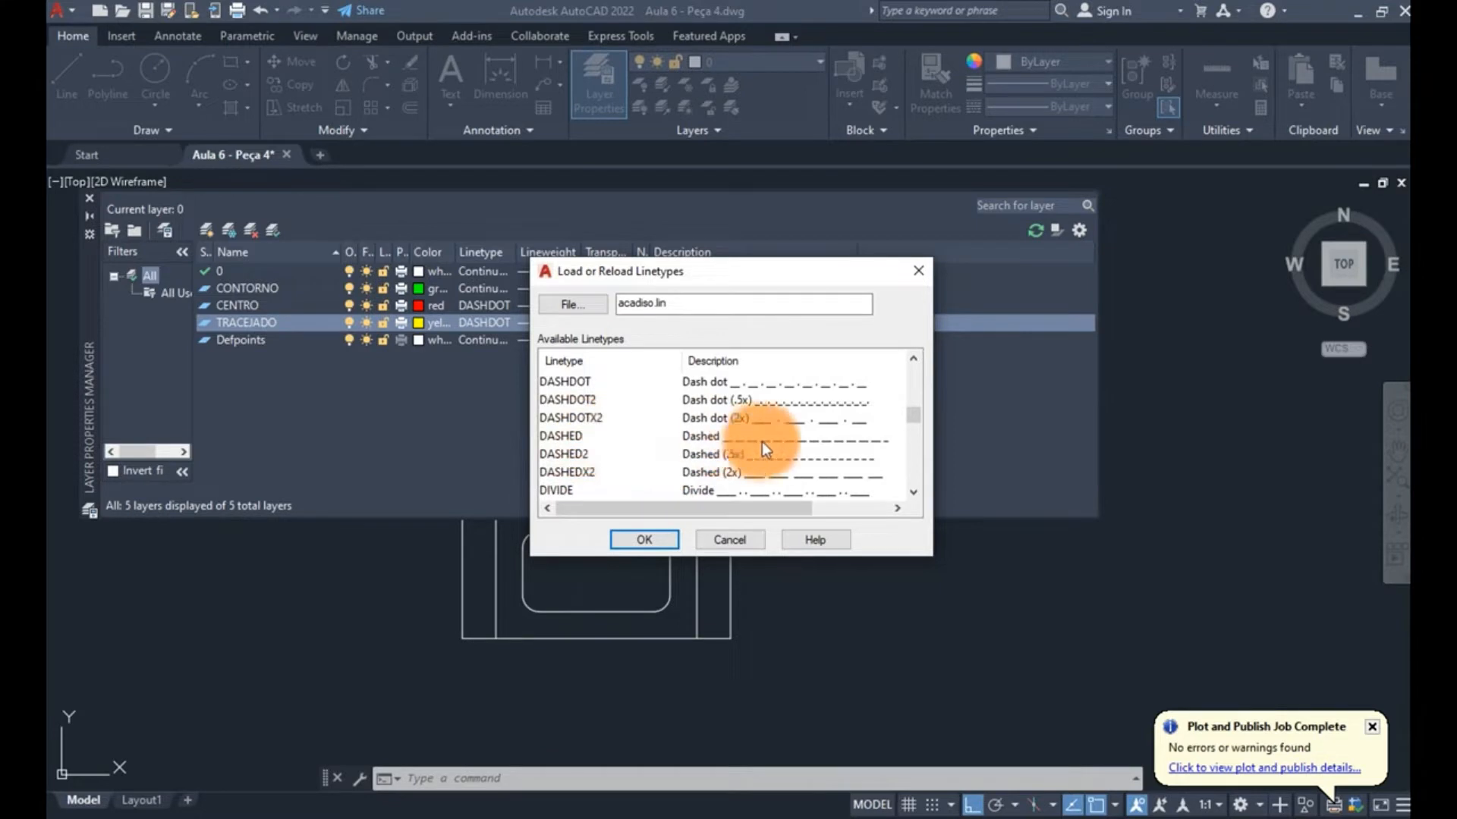
{"action": "left_click", "coordinate": [701, 444]}
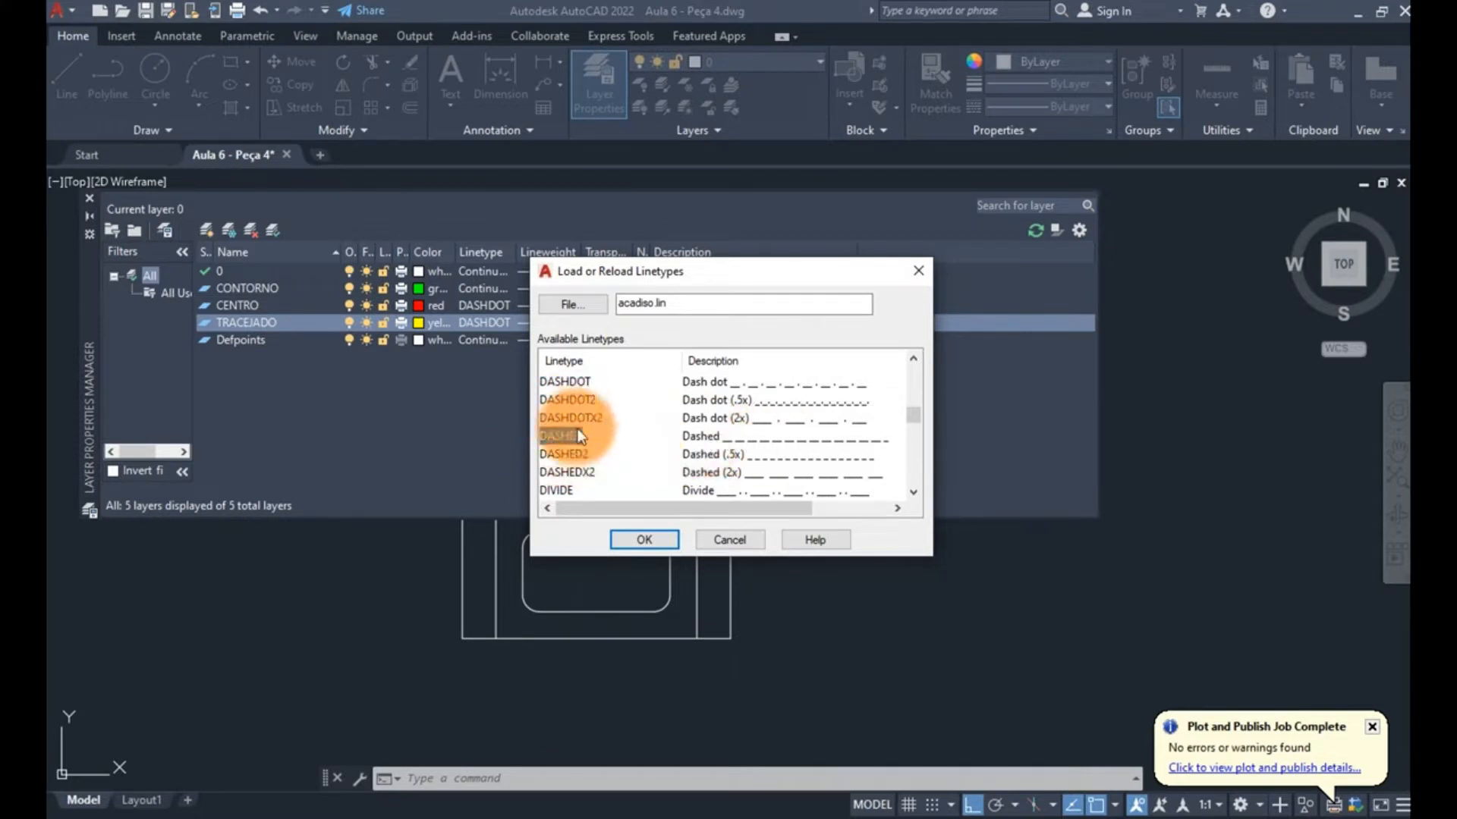
{"action": "left_click", "coordinate": [654, 539]}
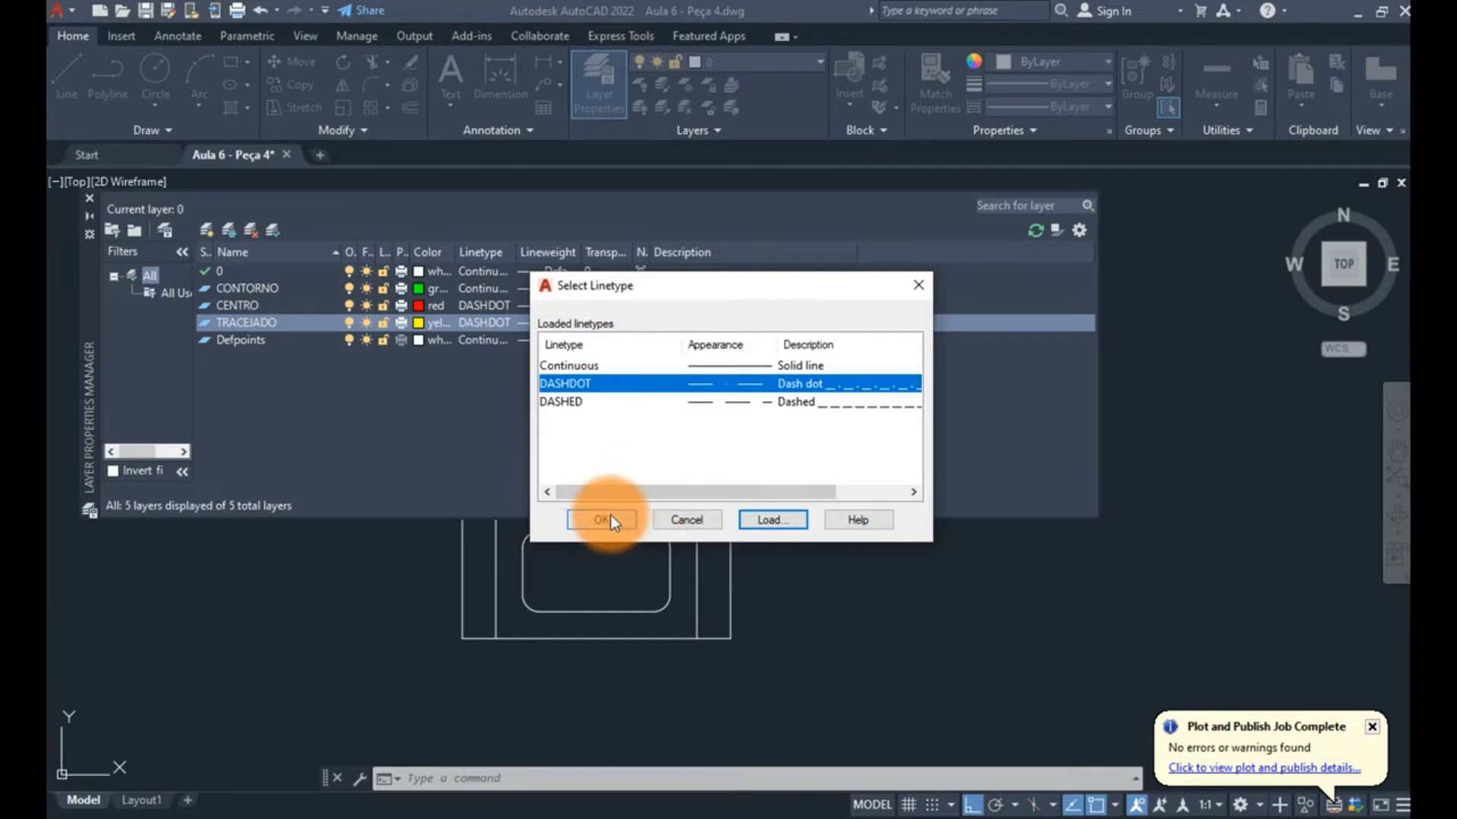
{"action": "left_click", "coordinate": [562, 401]}
{"action": "left_click", "coordinate": [602, 520]}
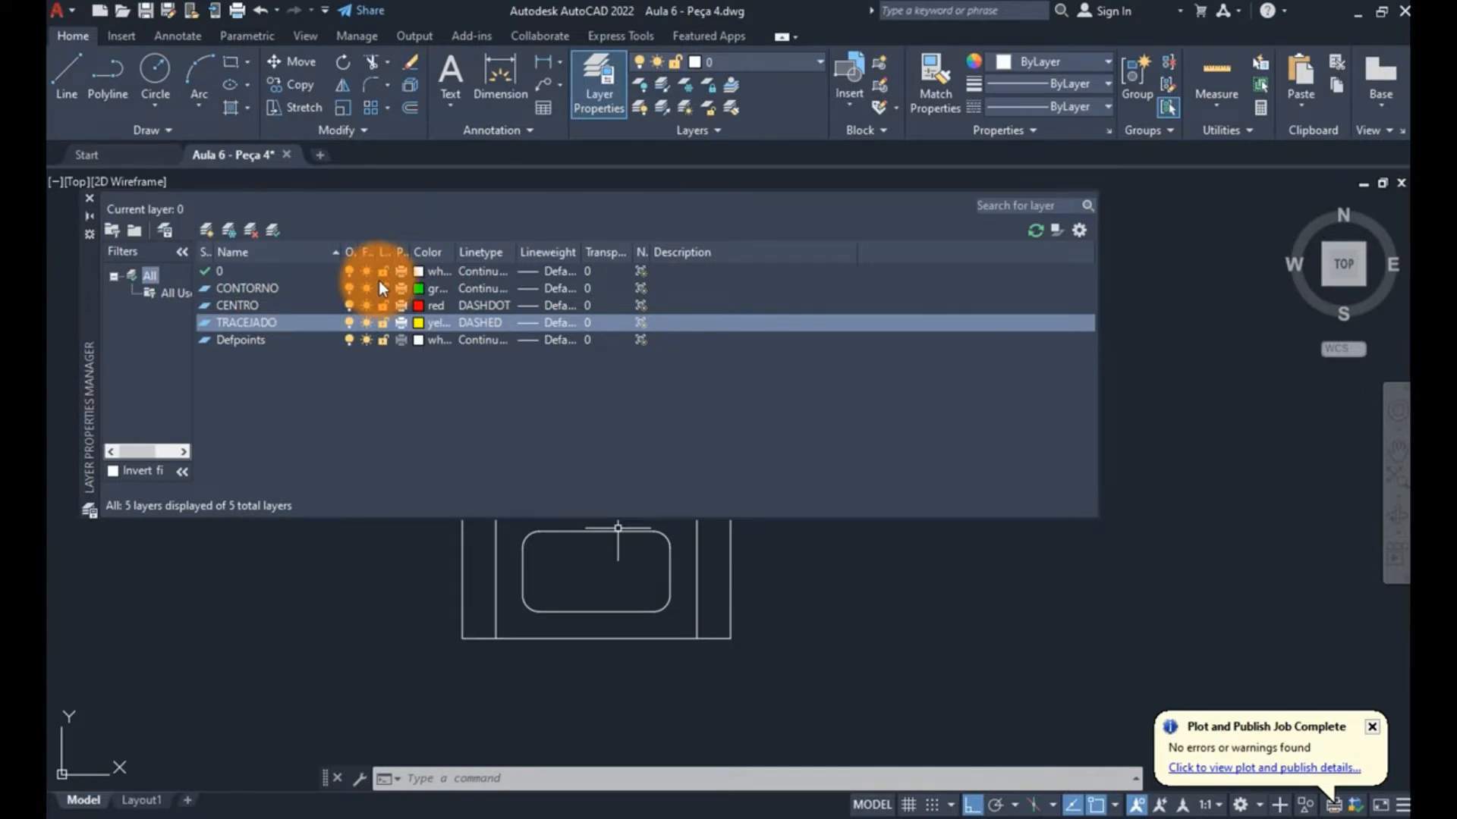
- Close the layer manager and move all geometry of the three views to the CONTORNO layer
{"action": "left_click", "coordinate": [88, 199]}
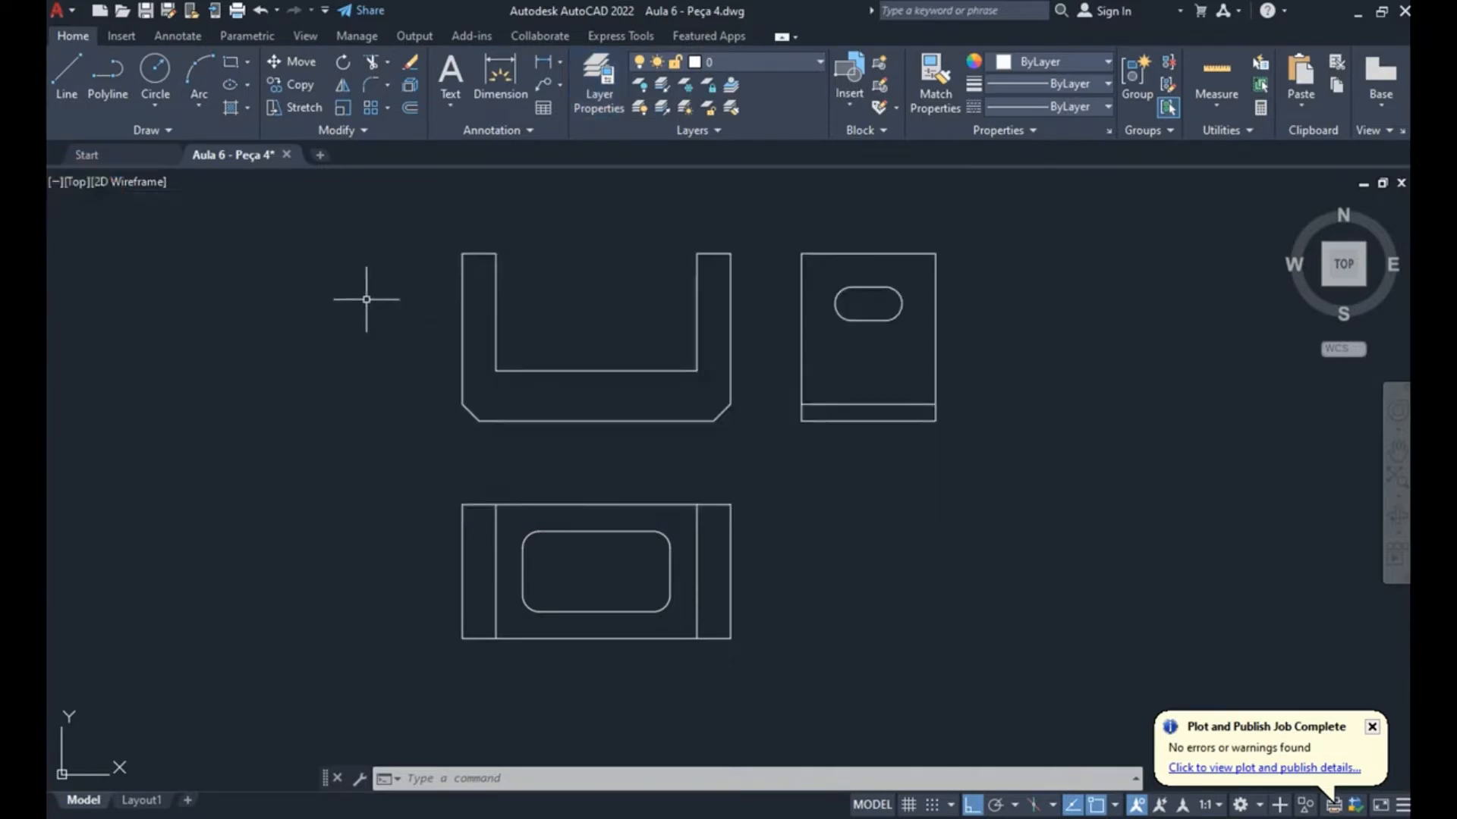
{"action": "scroll", "coordinate": [367, 299], "scroll_direction": "down", "scroll_amount": 2}
{"action": "left_click", "coordinate": [690, 107]}
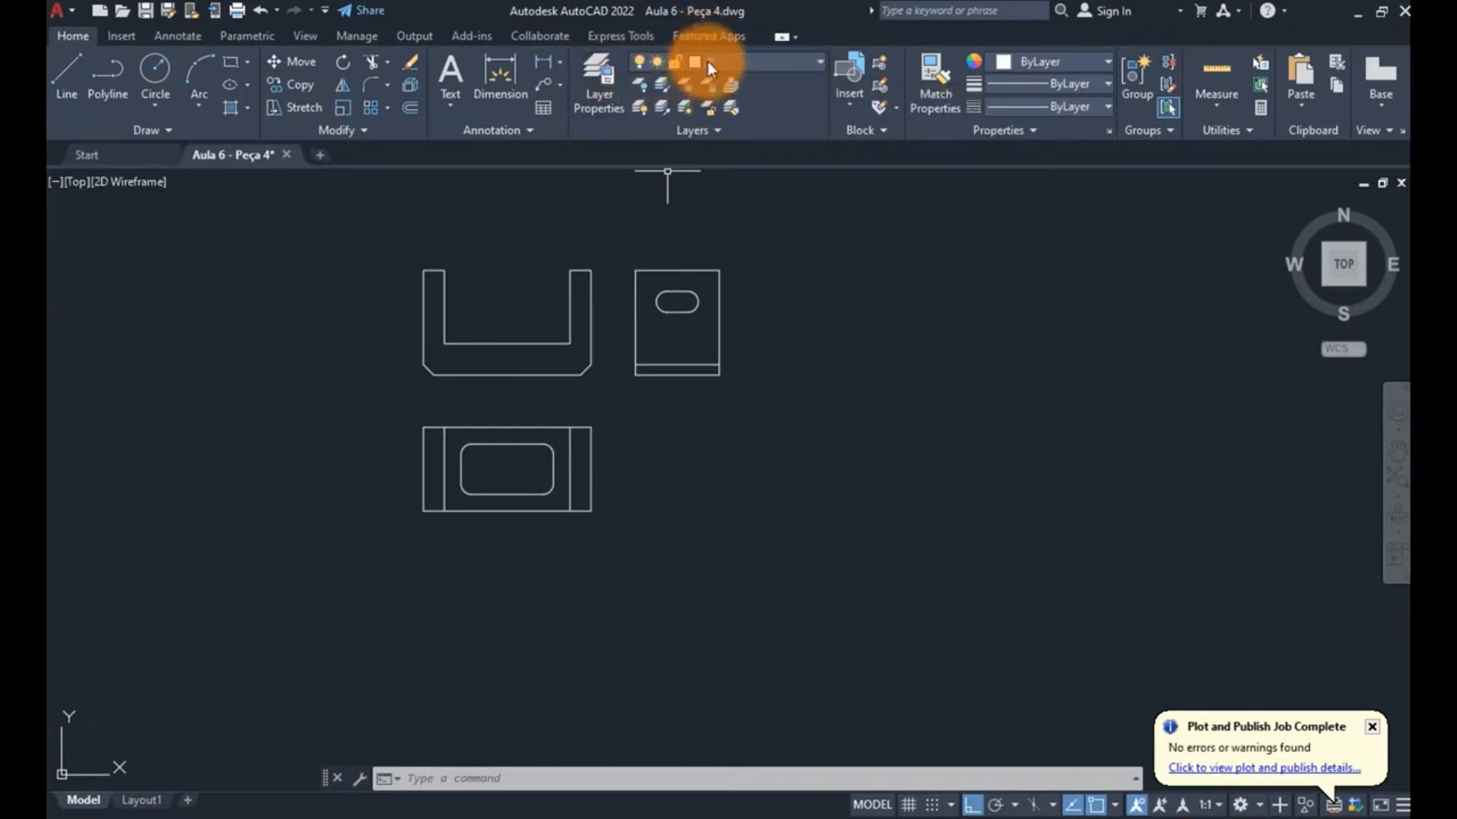
{"action": "left_click", "coordinate": [786, 213]}
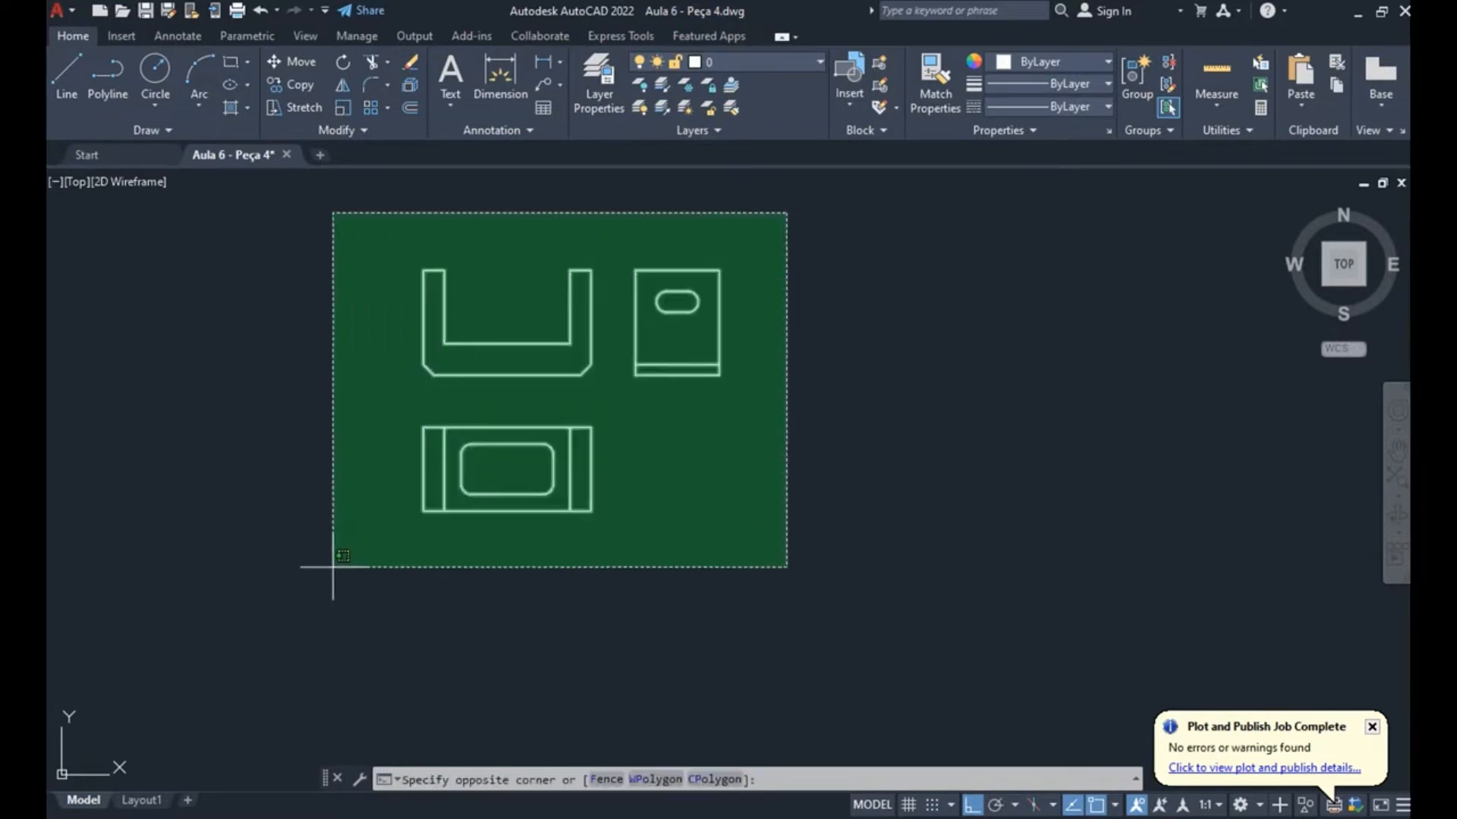
{"action": "left_click", "coordinate": [100, 596]}
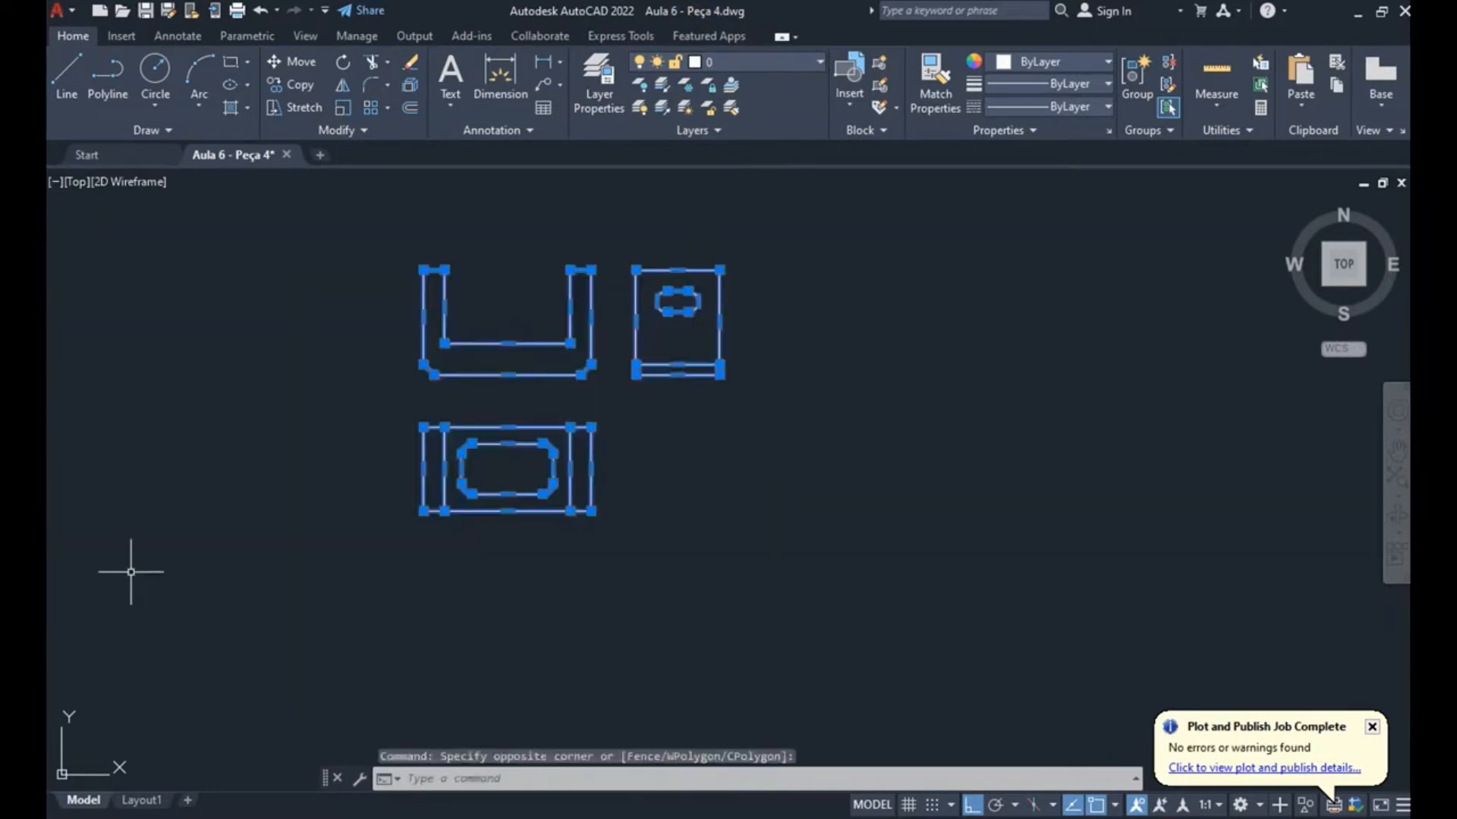
{"action": "left_click", "coordinate": [719, 59]}
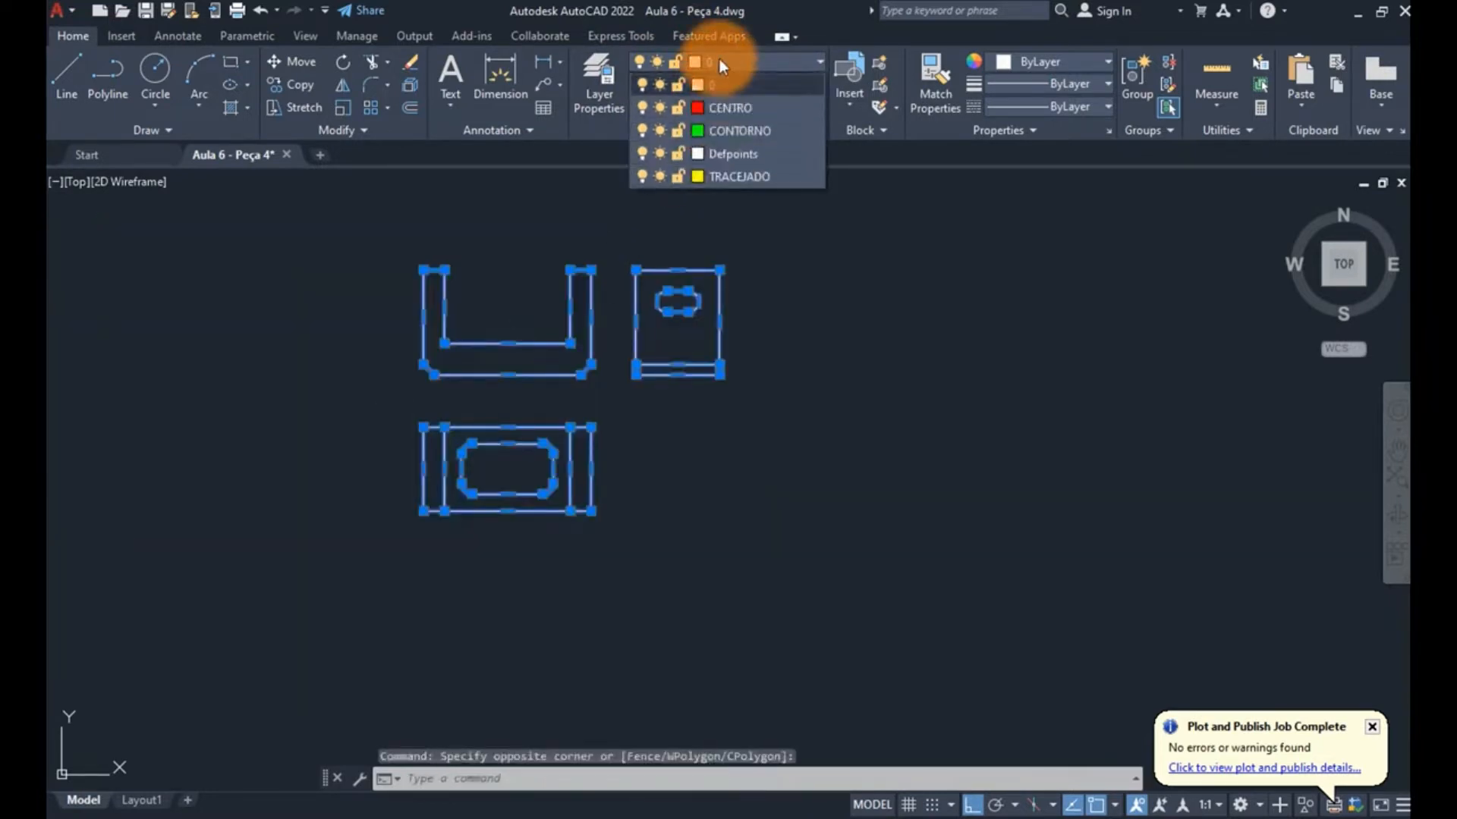
{"action": "left_click", "coordinate": [744, 130]}
{"action": "key", "text": "Escape"}
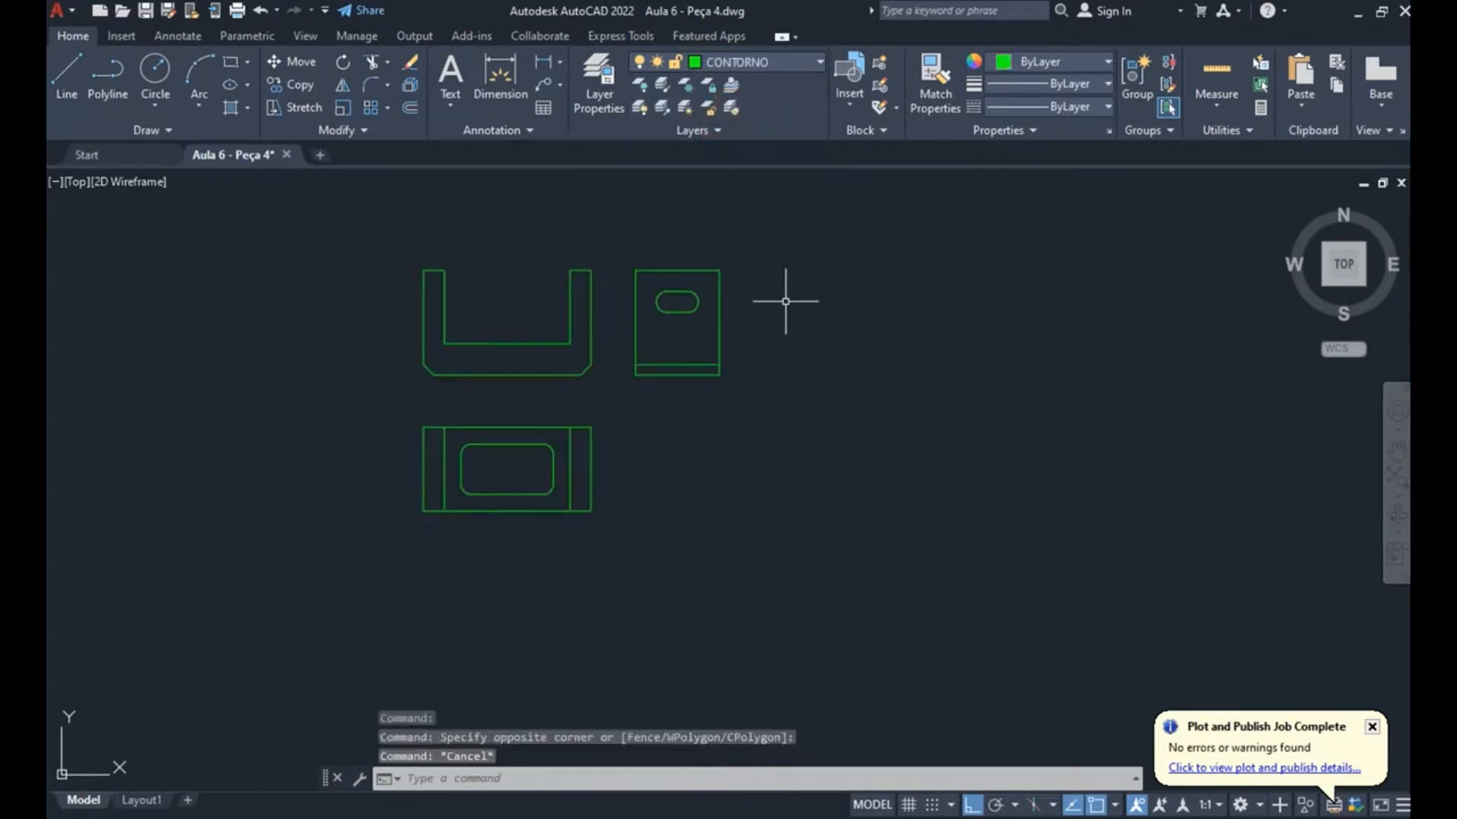
- Make TRACEJADO the current layer and draw the slot's upper hidden line across the front view's right arm, aligned with the slot's upper edge
{"action": "middle_click_drag", "start_coordinate": [498, 212], "coordinate": [520, 250]}
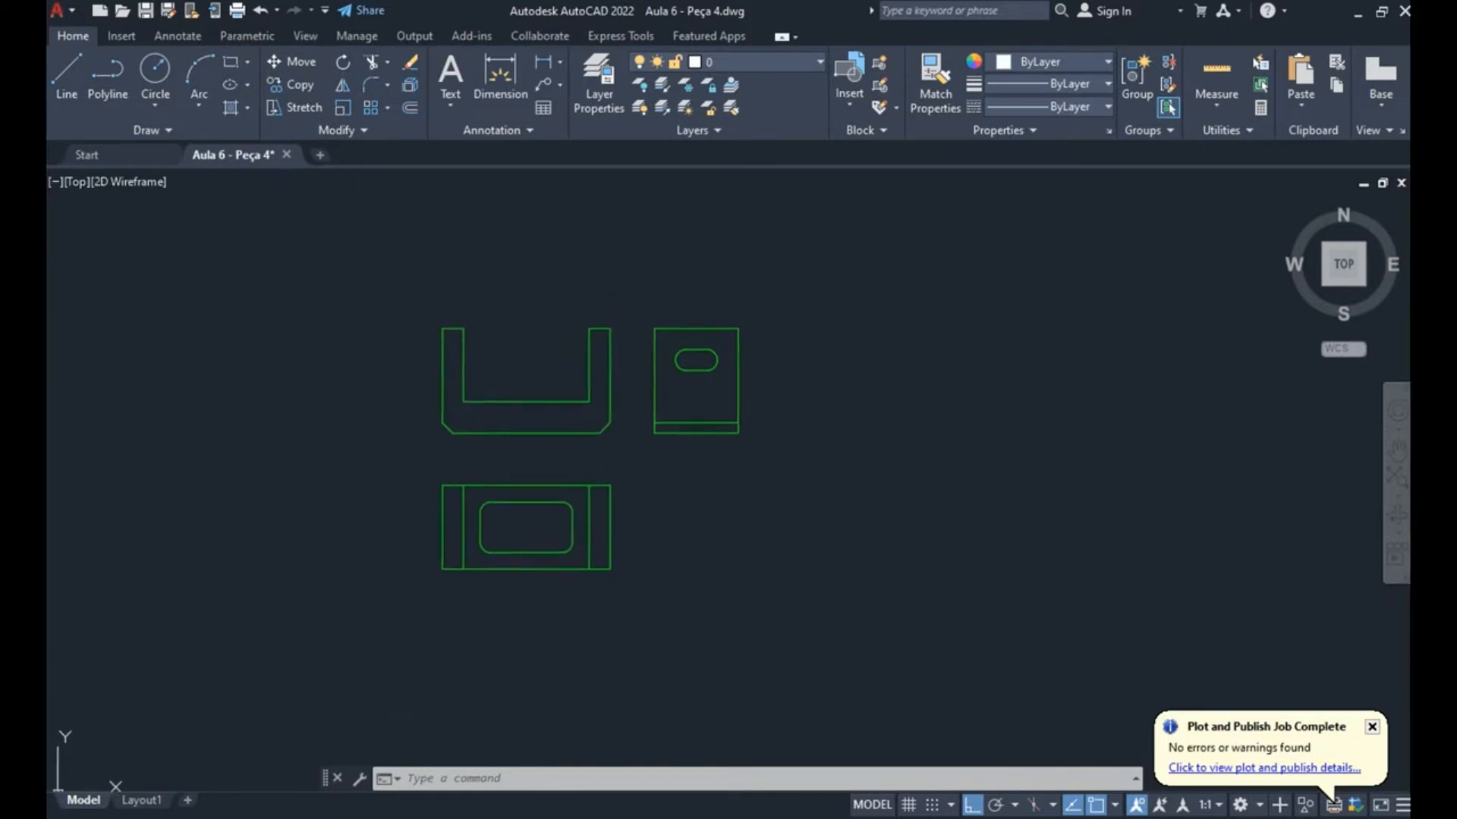
{"action": "scroll", "coordinate": [721, 357], "scroll_direction": "up", "scroll_amount": 4}
{"action": "scroll", "coordinate": [652, 326], "scroll_direction": "down", "scroll_amount": 4}
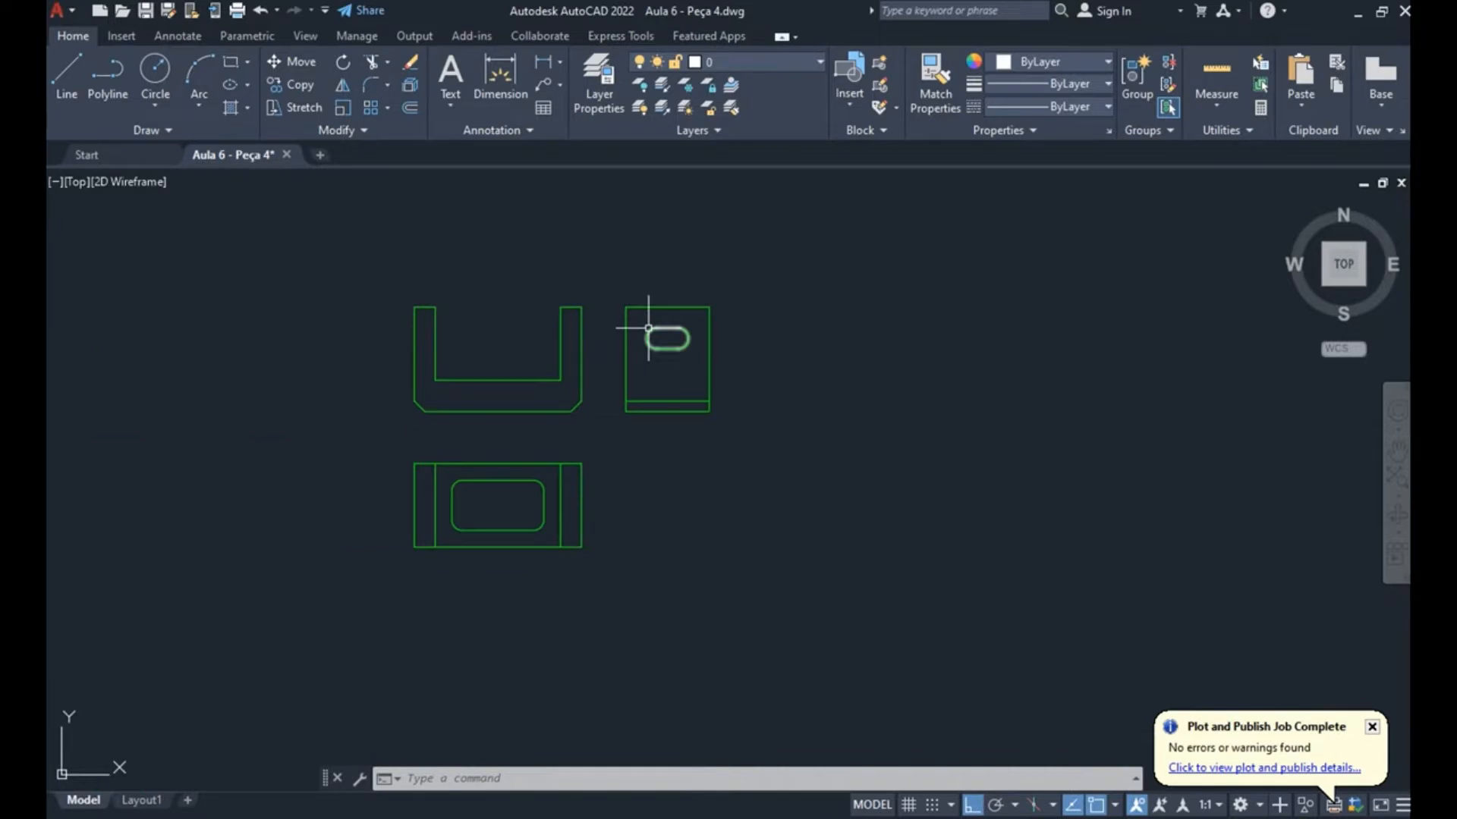
{"action": "left_click", "coordinate": [728, 69]}
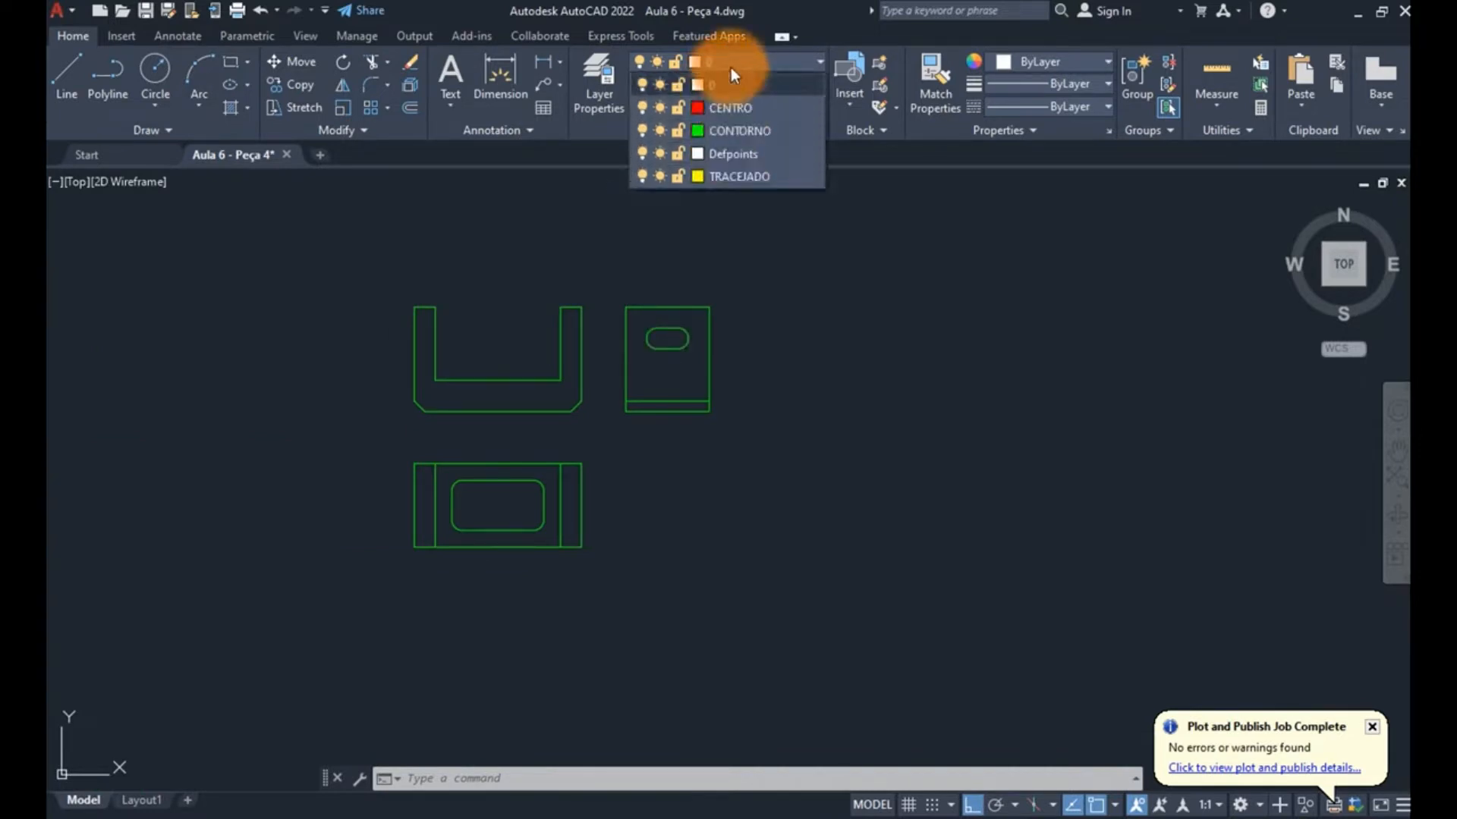
{"action": "left_click", "coordinate": [743, 176]}
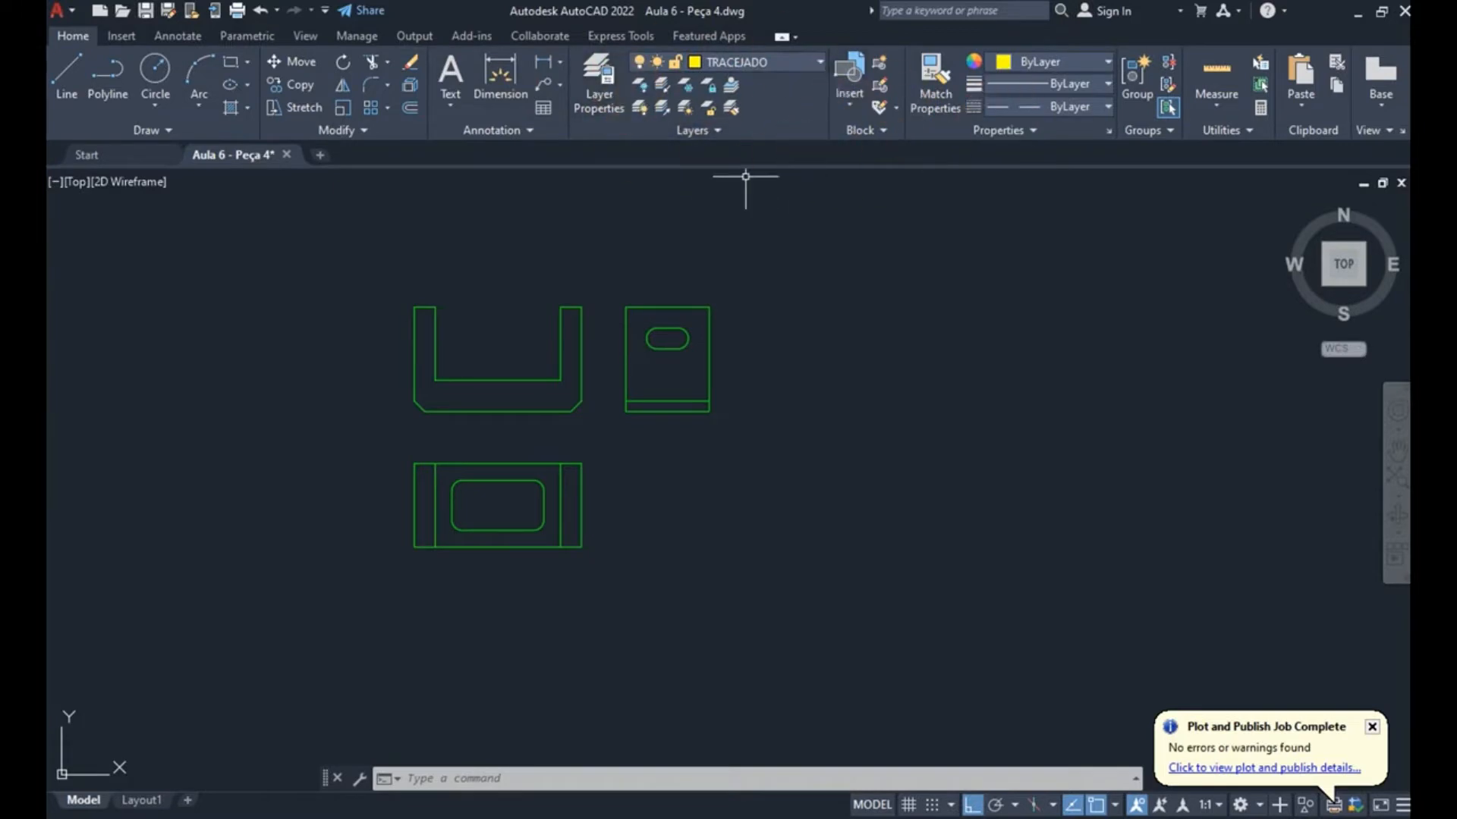
{"action": "type", "text": "l"}
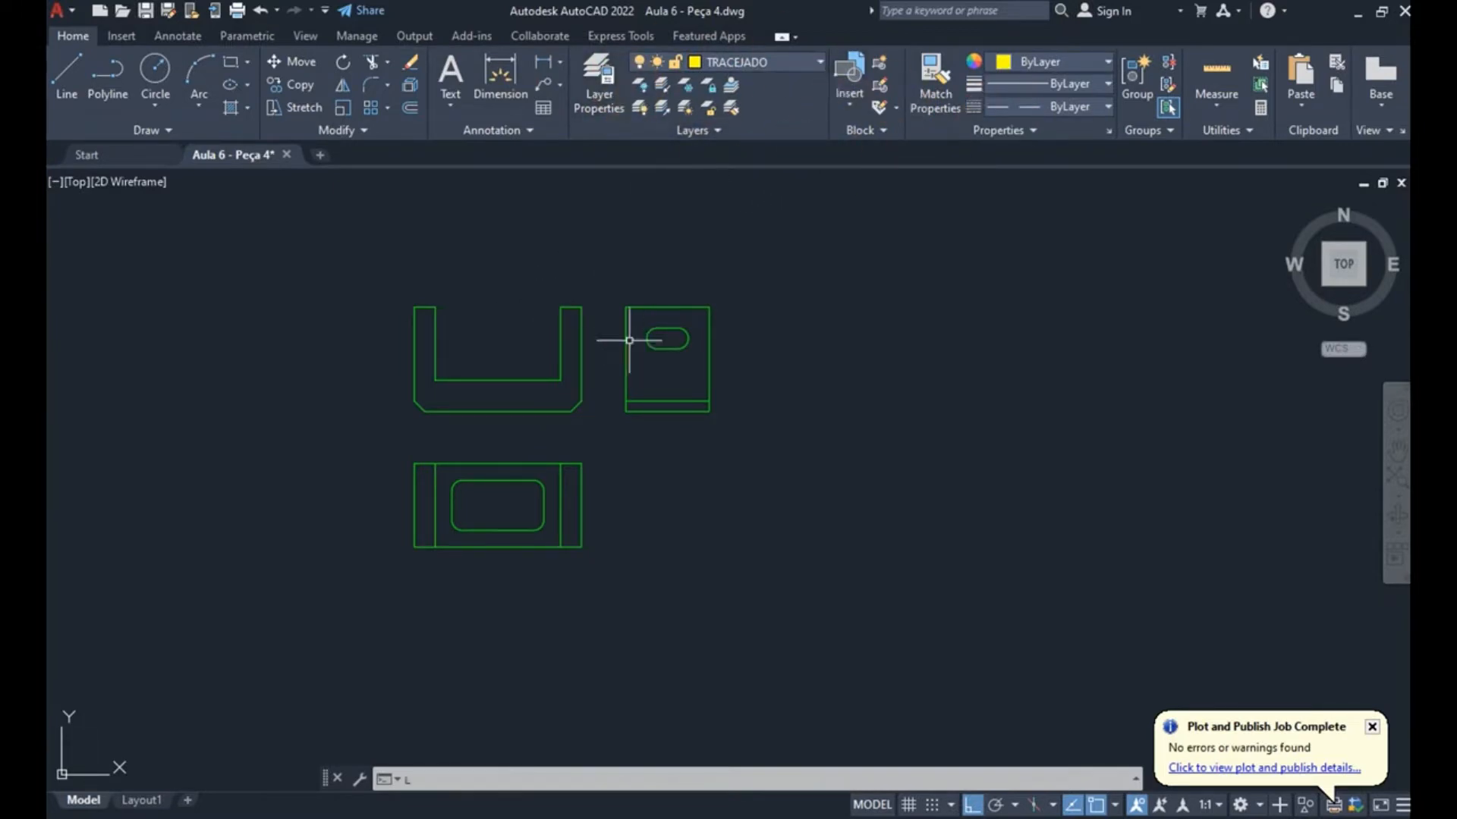
{"action": "key", "text": "Return"}
{"action": "scroll", "coordinate": [571, 328], "scroll_direction": "up", "scroll_amount": 4}
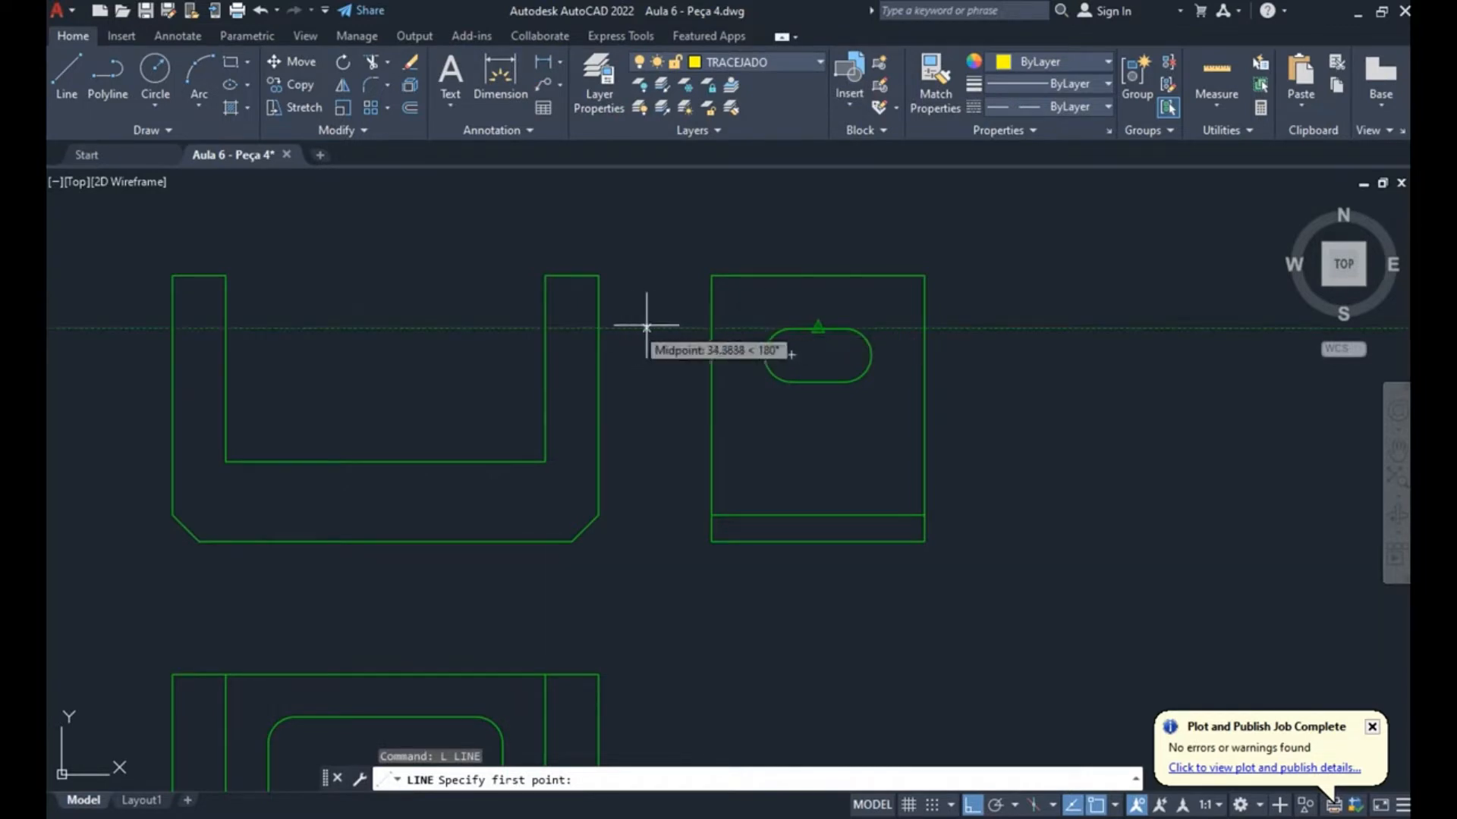
{"action": "left_click", "coordinate": [598, 278]}
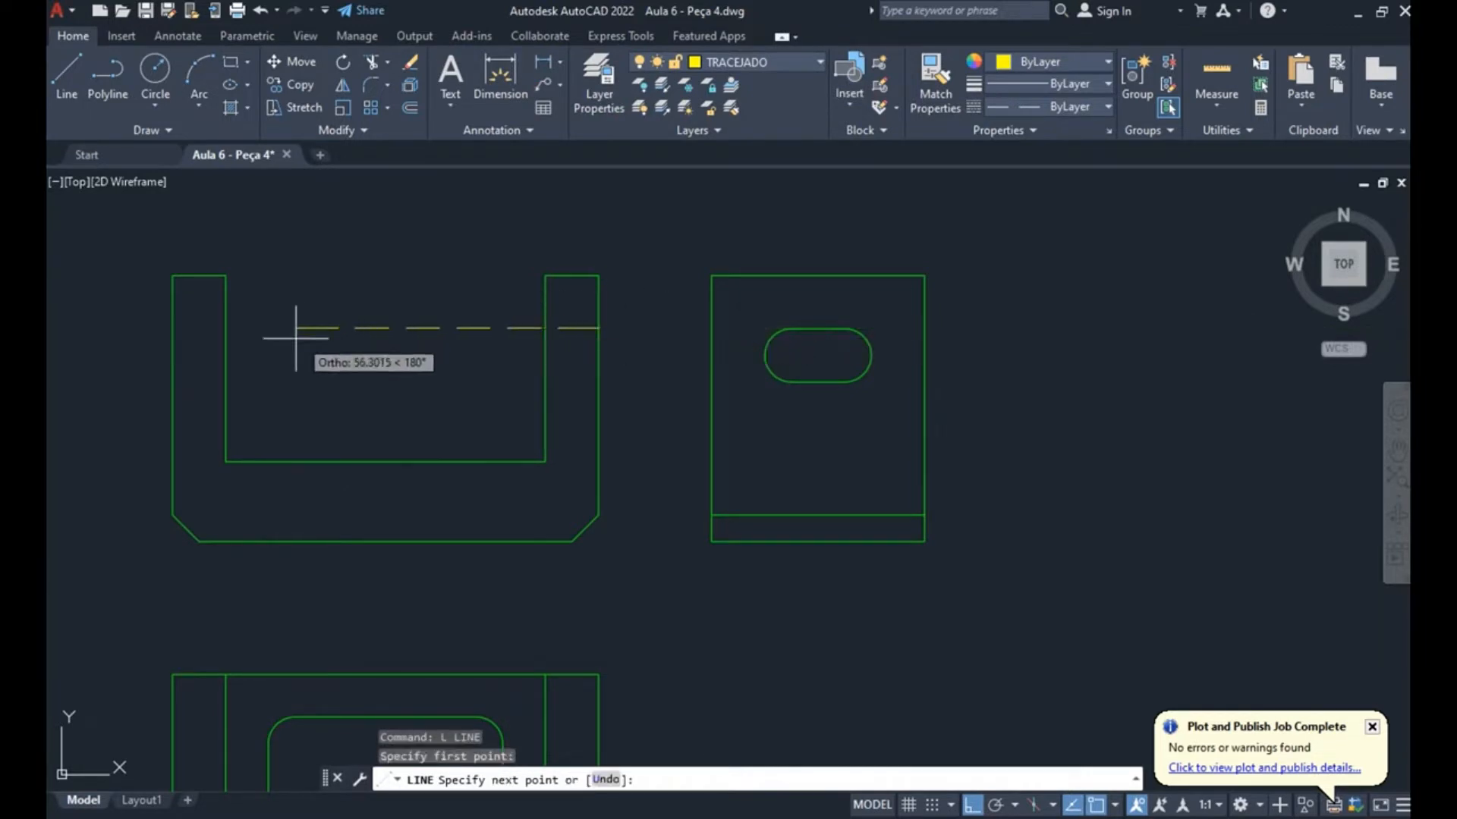
{"action": "left_click", "coordinate": [546, 328]}
{"action": "key", "text": "Escape"}
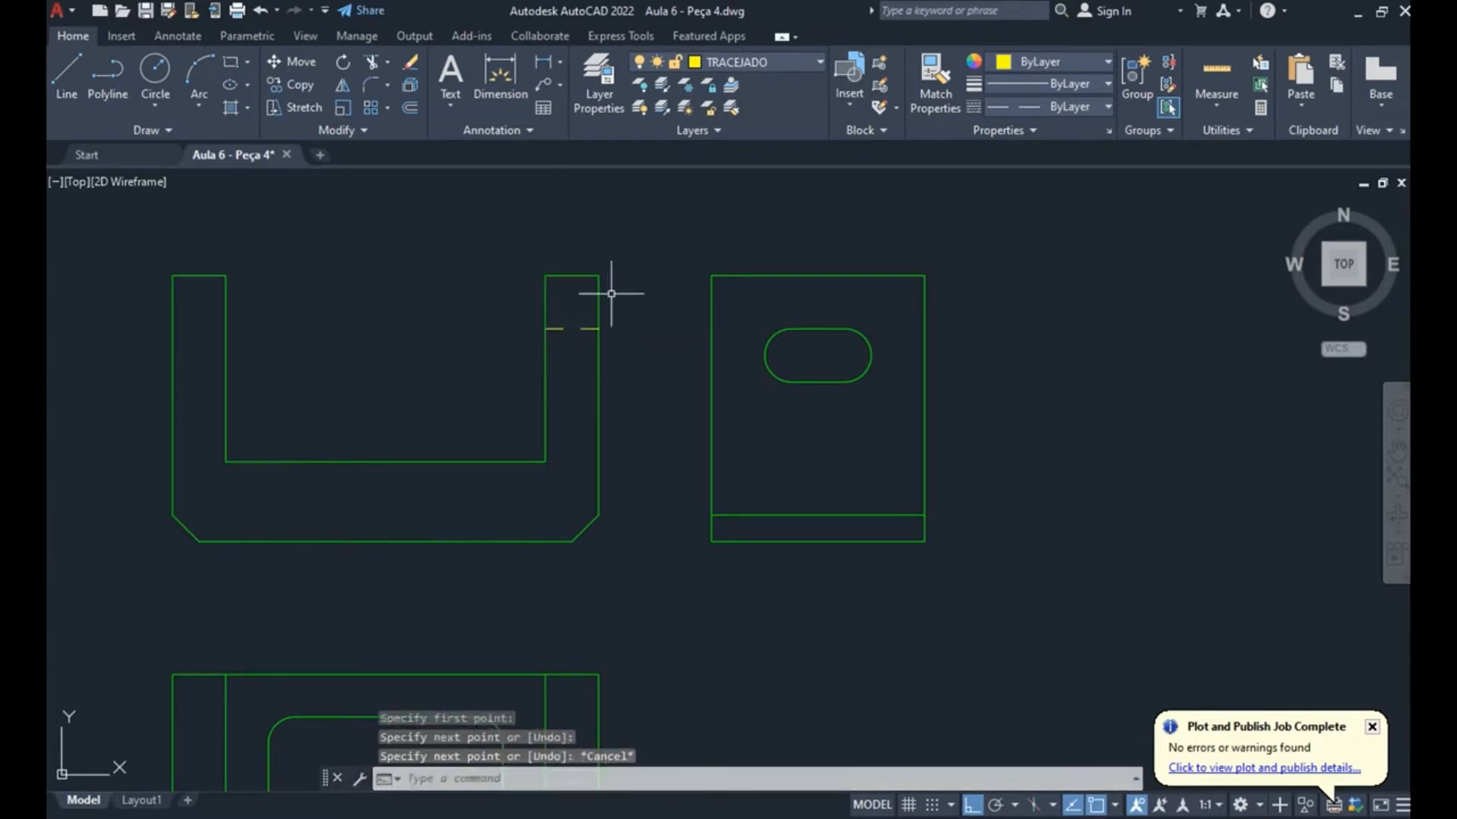
- Draw a trial horizontal dashed line about 121 units long above the front view and erase it
{"action": "key", "text": "space"}
{"action": "left_click", "coordinate": [638, 185]}
{"action": "middle_click_drag", "start_coordinate": [350, 238], "coordinate": [388, 266]}
{"action": "scroll", "coordinate": [389, 266], "scroll_direction": "down", "scroll_amount": 2}
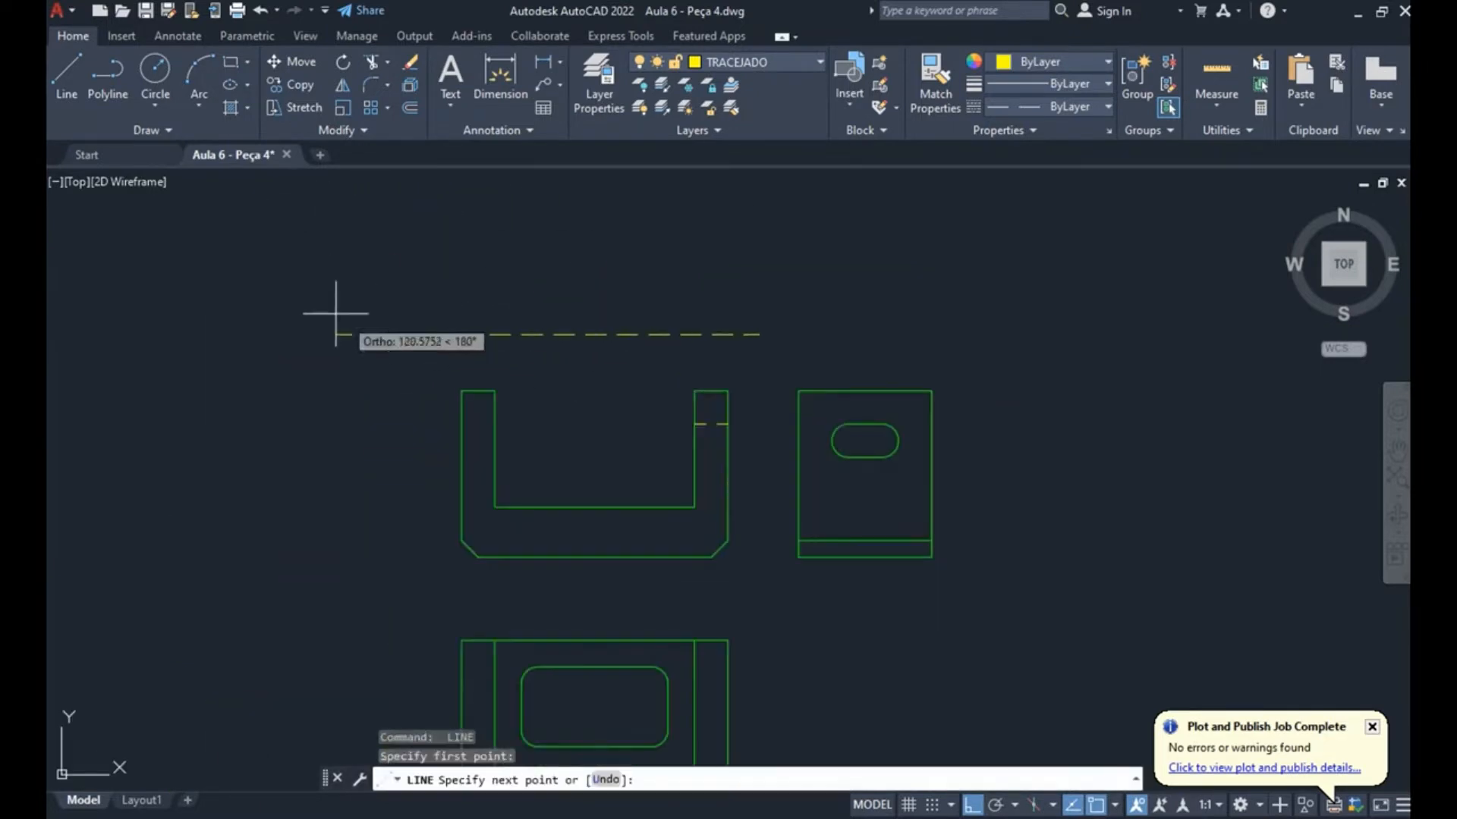
{"action": "left_click", "coordinate": [333, 335]}
{"action": "key", "text": "Escape"}
{"action": "type", "text": "e"}
{"action": "key", "text": "space"}
{"action": "left_click", "coordinate": [630, 334]}
{"action": "key", "text": "Return"}
{"action": "key", "text": "Escape"}
- Draw the slot's lower hidden line across the front view's right arm, aligned with the slot's lower edge in the side view
{"action": "type", "text": "l"}
{"action": "key", "text": "space"}
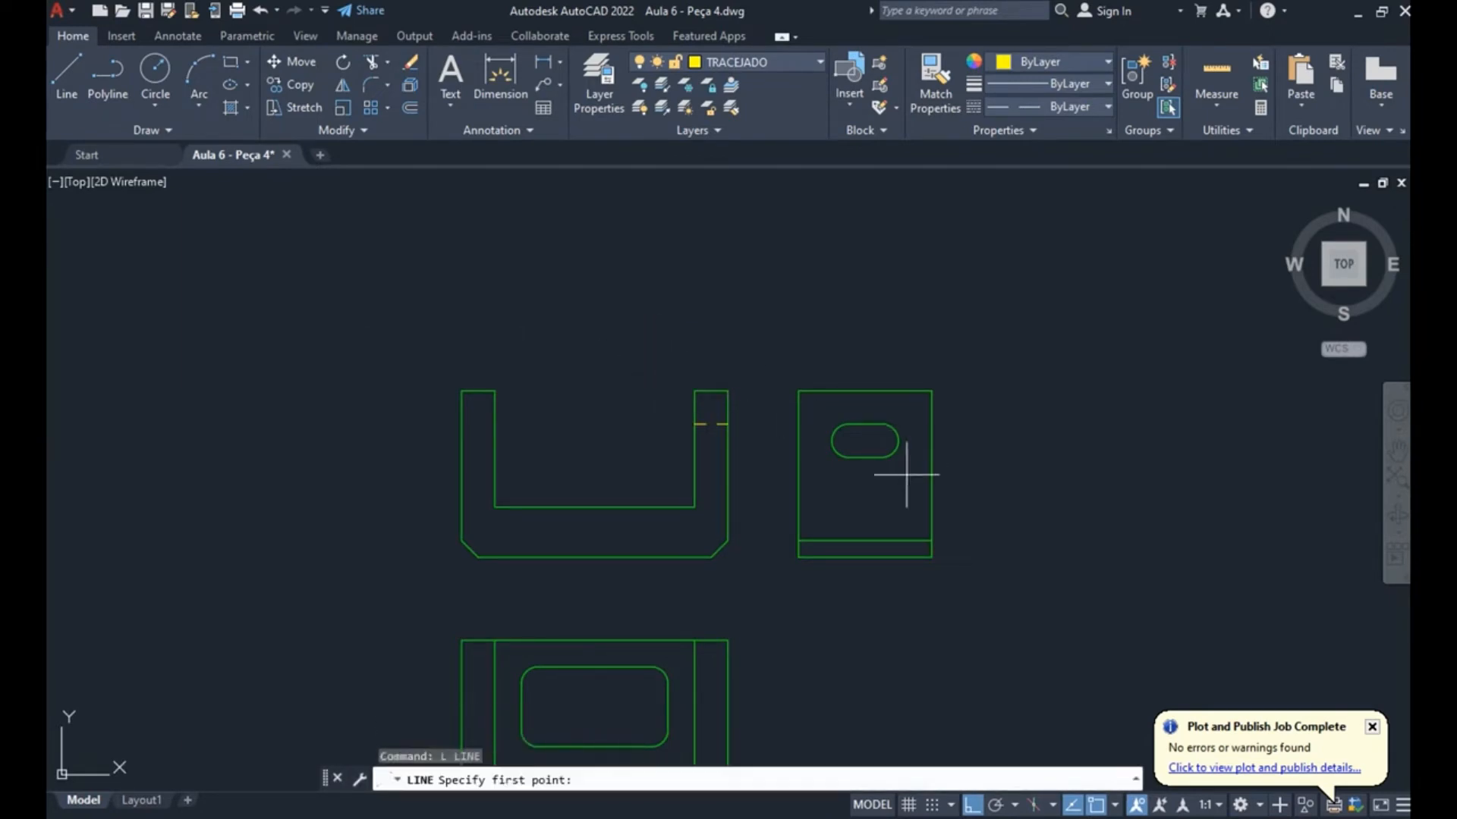
{"action": "mouse_move", "coordinate": [866, 455]}
{"action": "left_click", "coordinate": [722, 456]}
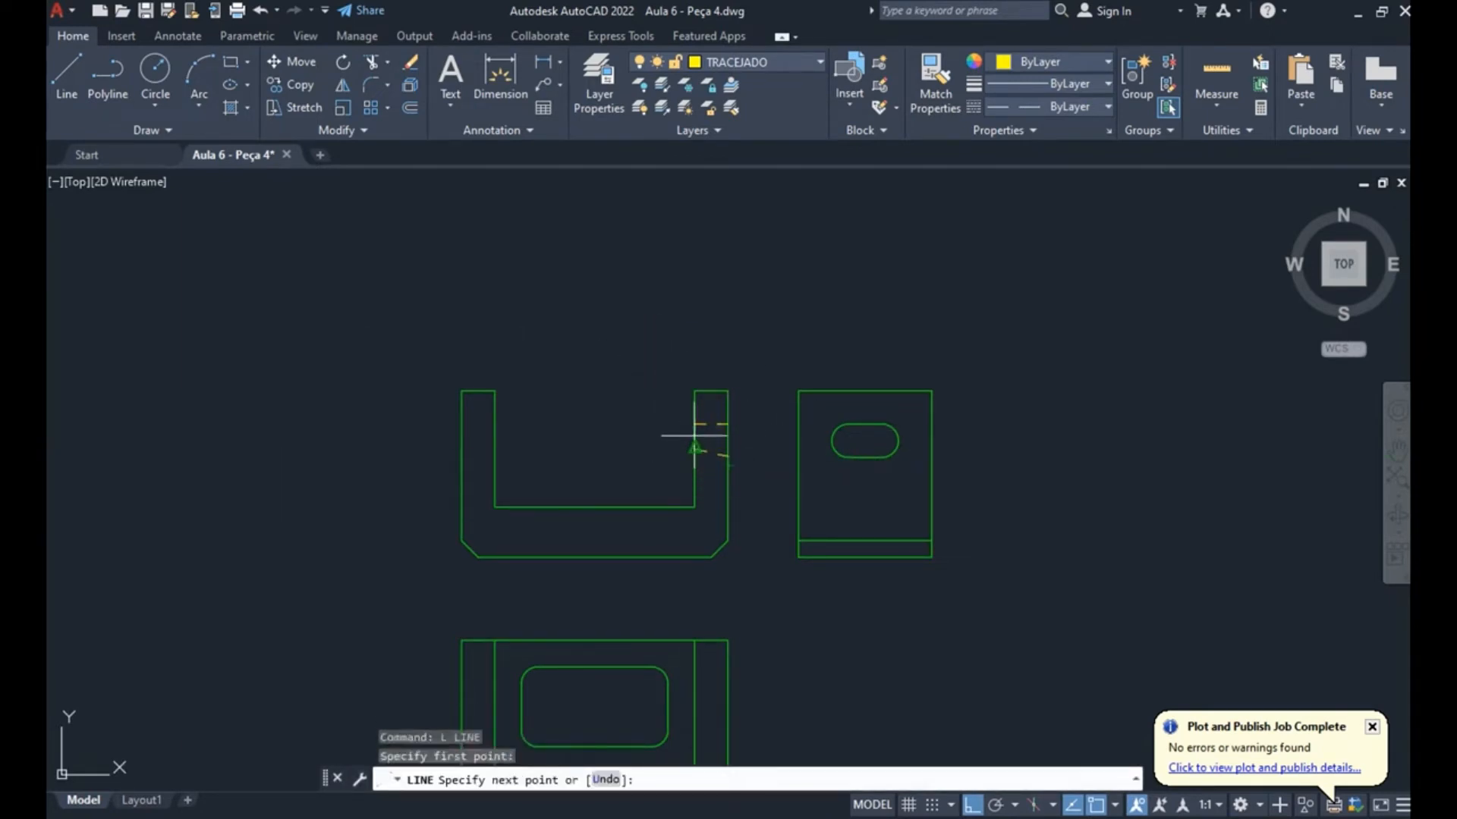
{"action": "left_click", "coordinate": [695, 456]}
{"action": "key", "text": "Escape"}
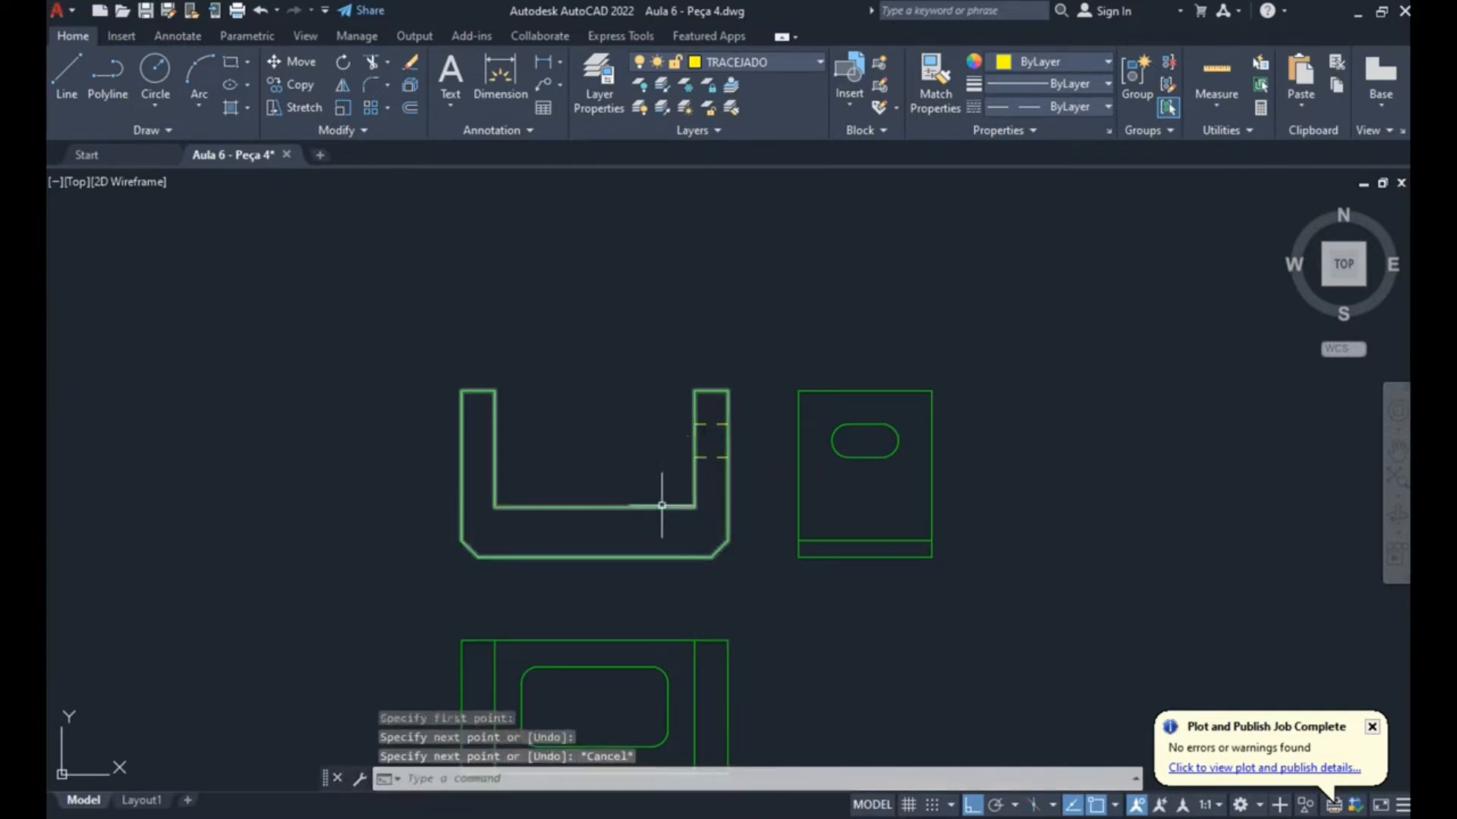
- Mirror the two hidden slot lines onto the front view's left arm about its vertical centerline, keeping the originals
{"action": "type", "text": "mi"}
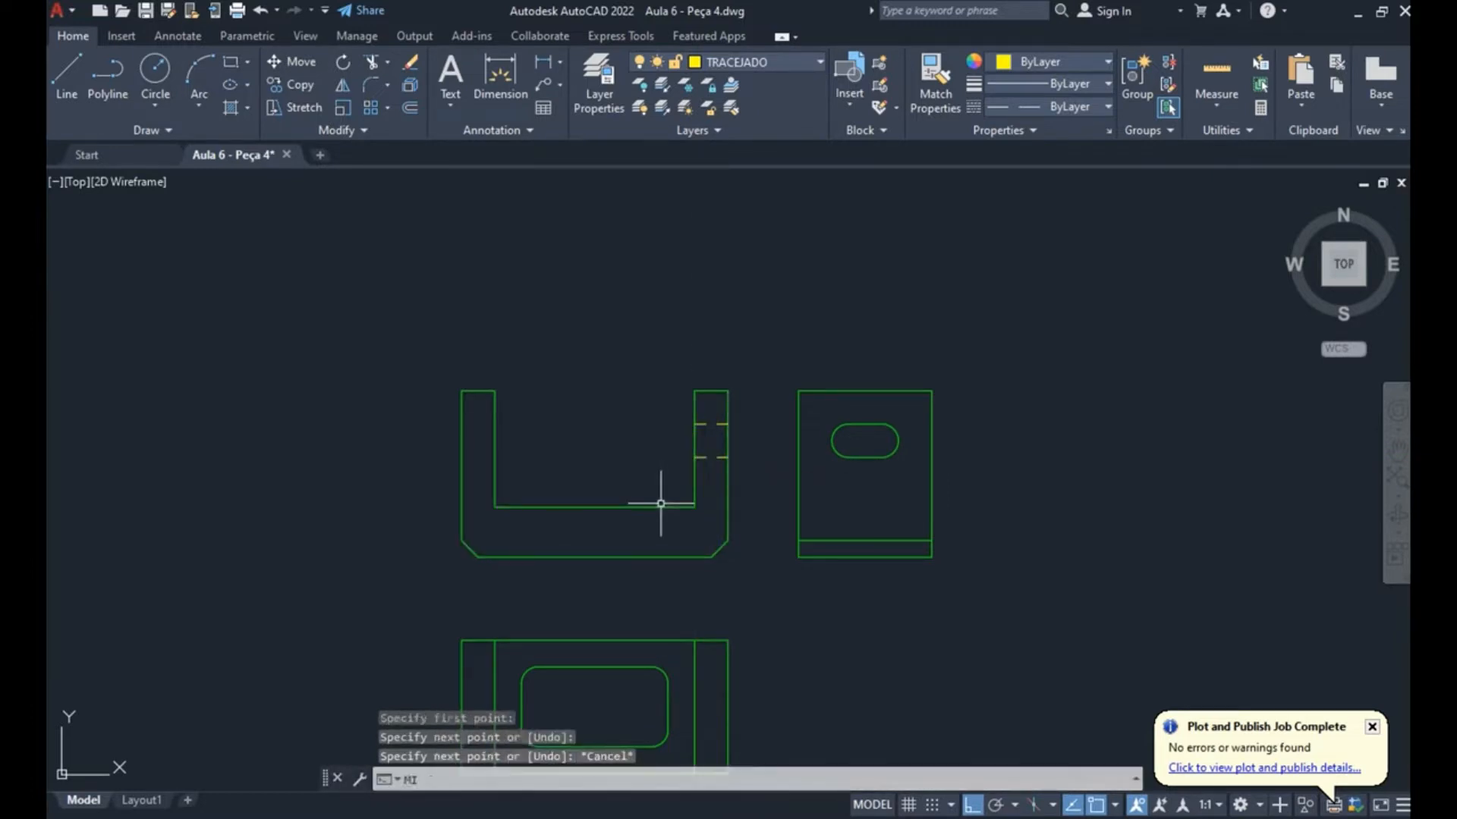
{"action": "key", "text": "space"}
{"action": "left_click", "coordinate": [660, 473]}
{"action": "left_click", "coordinate": [751, 397]}
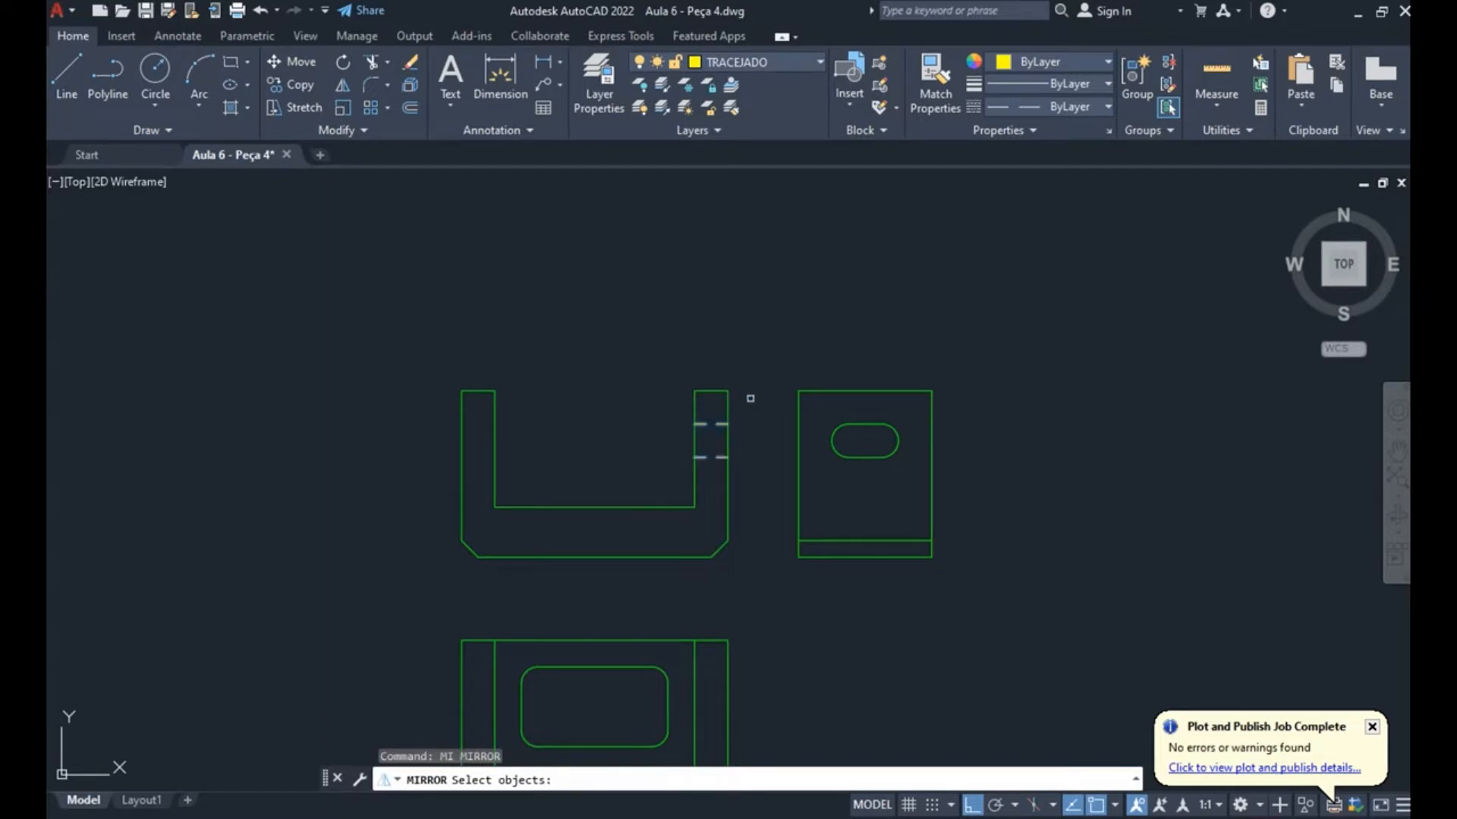
{"action": "key", "text": "space"}
{"action": "left_click", "coordinate": [595, 507]}
{"action": "left_click", "coordinate": [603, 278]}
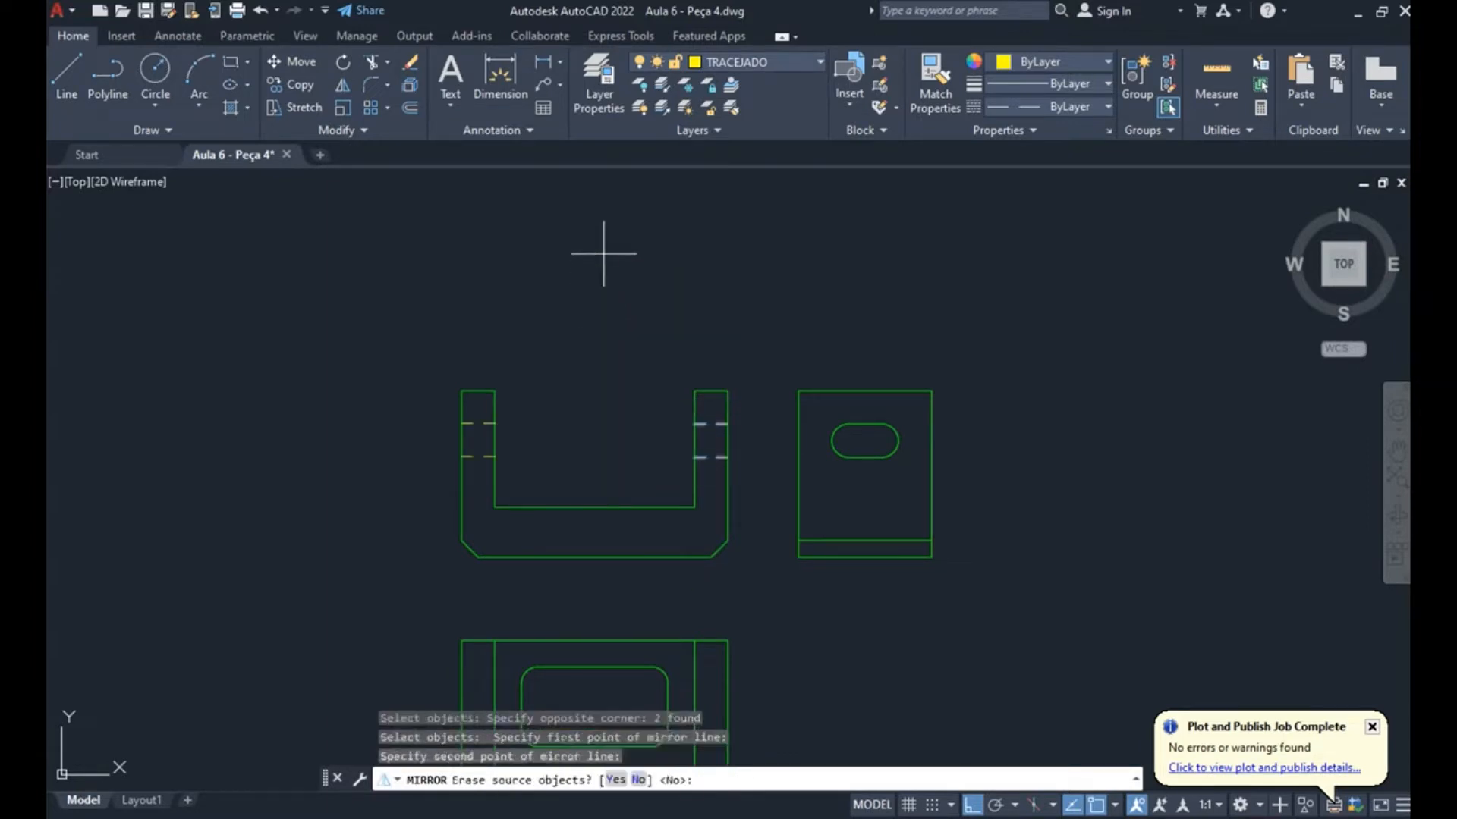
{"action": "key", "text": "Return"}
- Measure the slot's overall horizontal length in the side view
{"action": "middle_click_drag", "start_coordinate": [588, 313], "coordinate": [591, 220]}
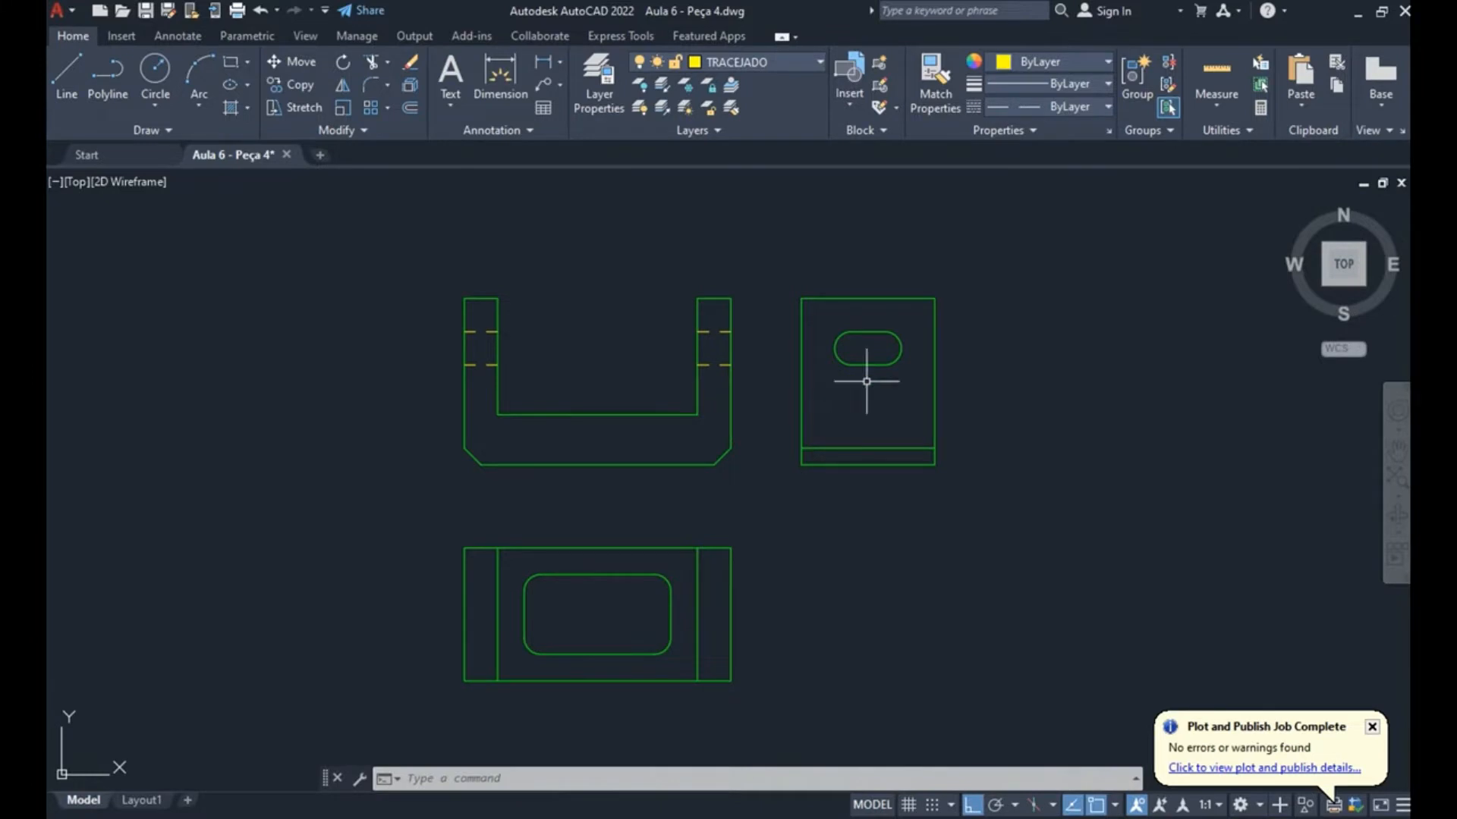
{"action": "type", "text": "D"}
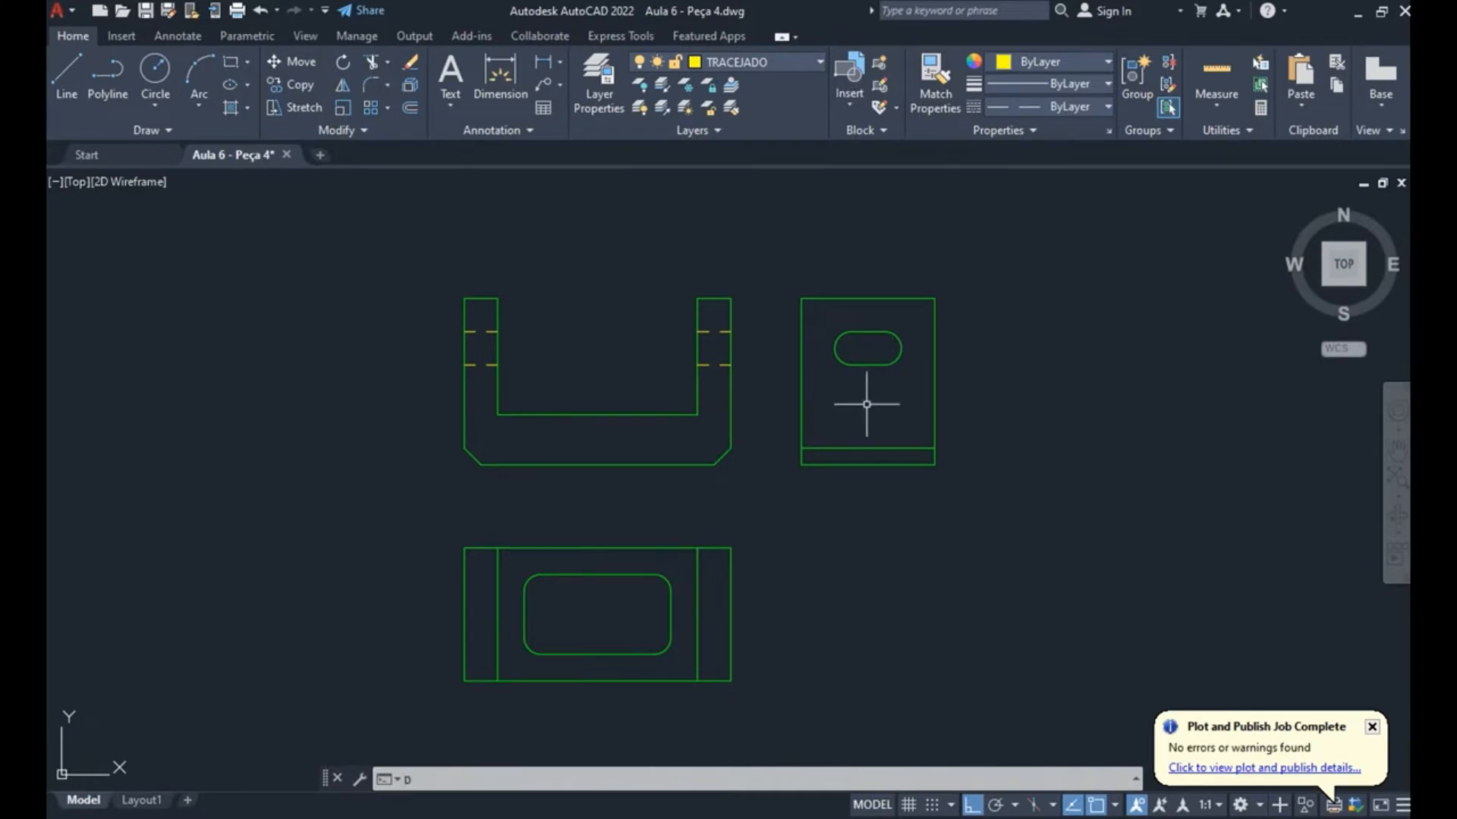
{"action": "type", "text": "I"}
{"action": "key", "text": "Return"}
{"action": "left_click", "coordinate": [851, 349]}
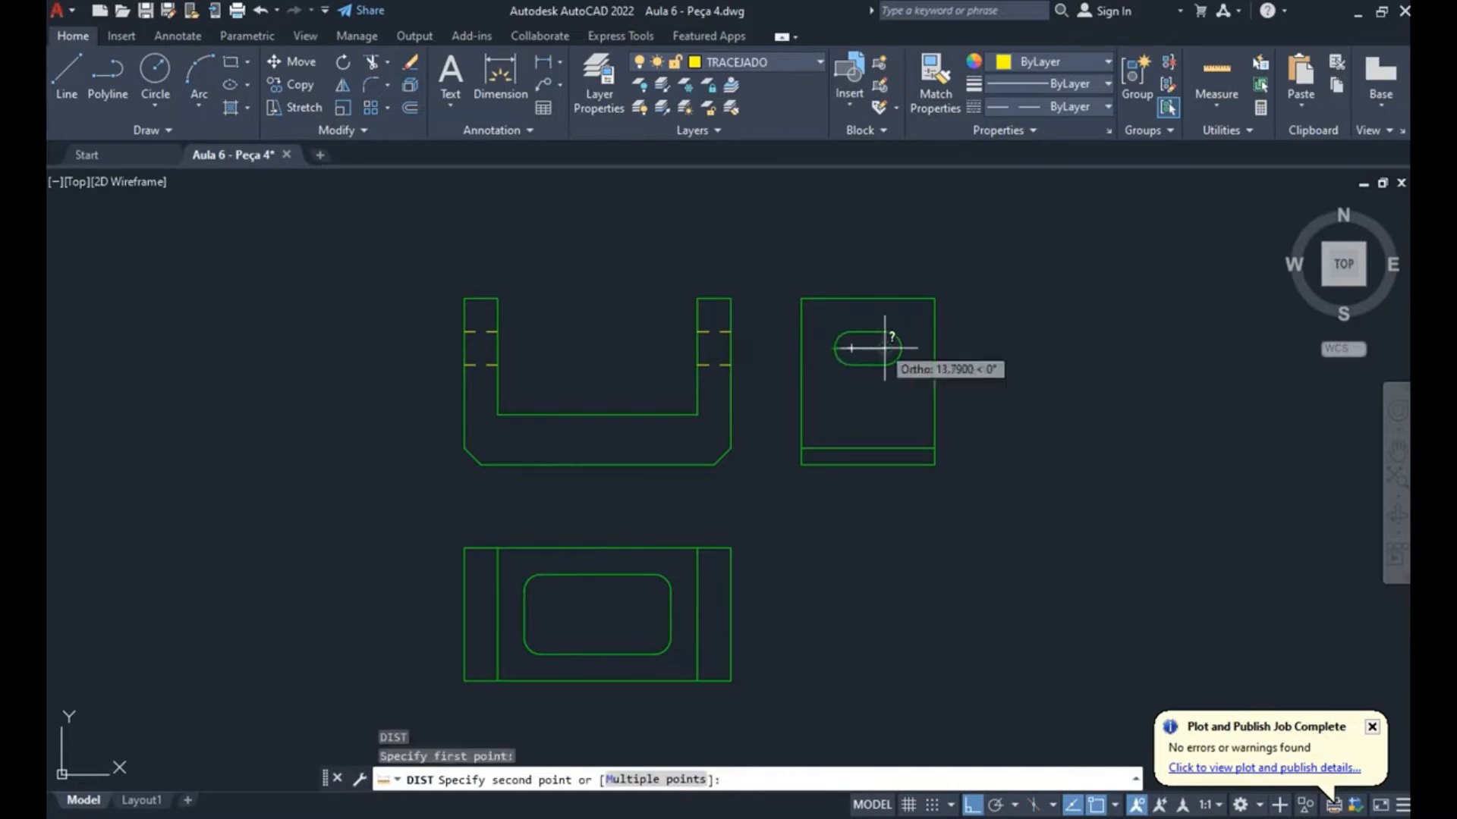
{"action": "left_click", "coordinate": [902, 349]}
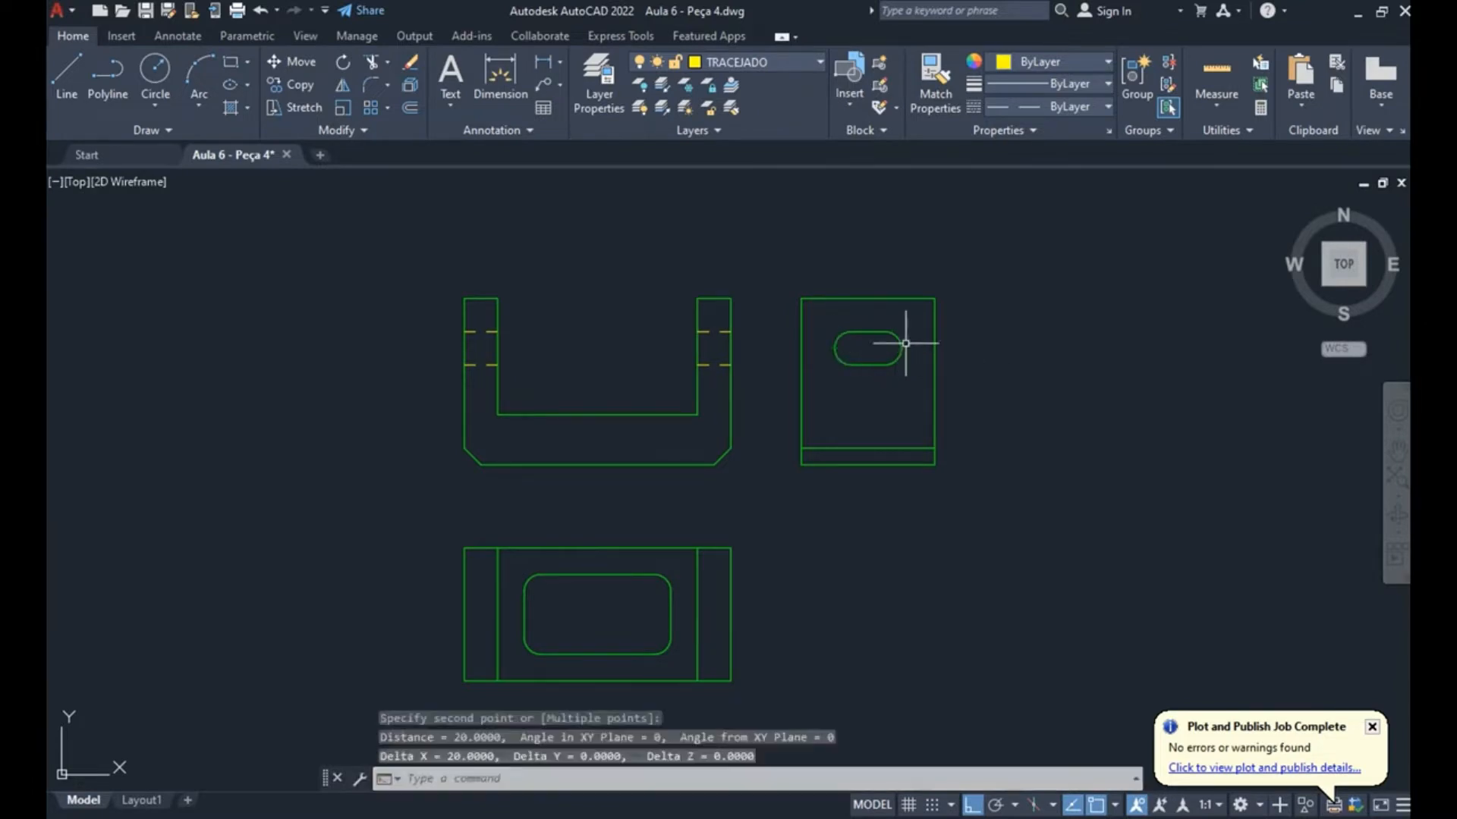
{"action": "key", "text": "Escape"}
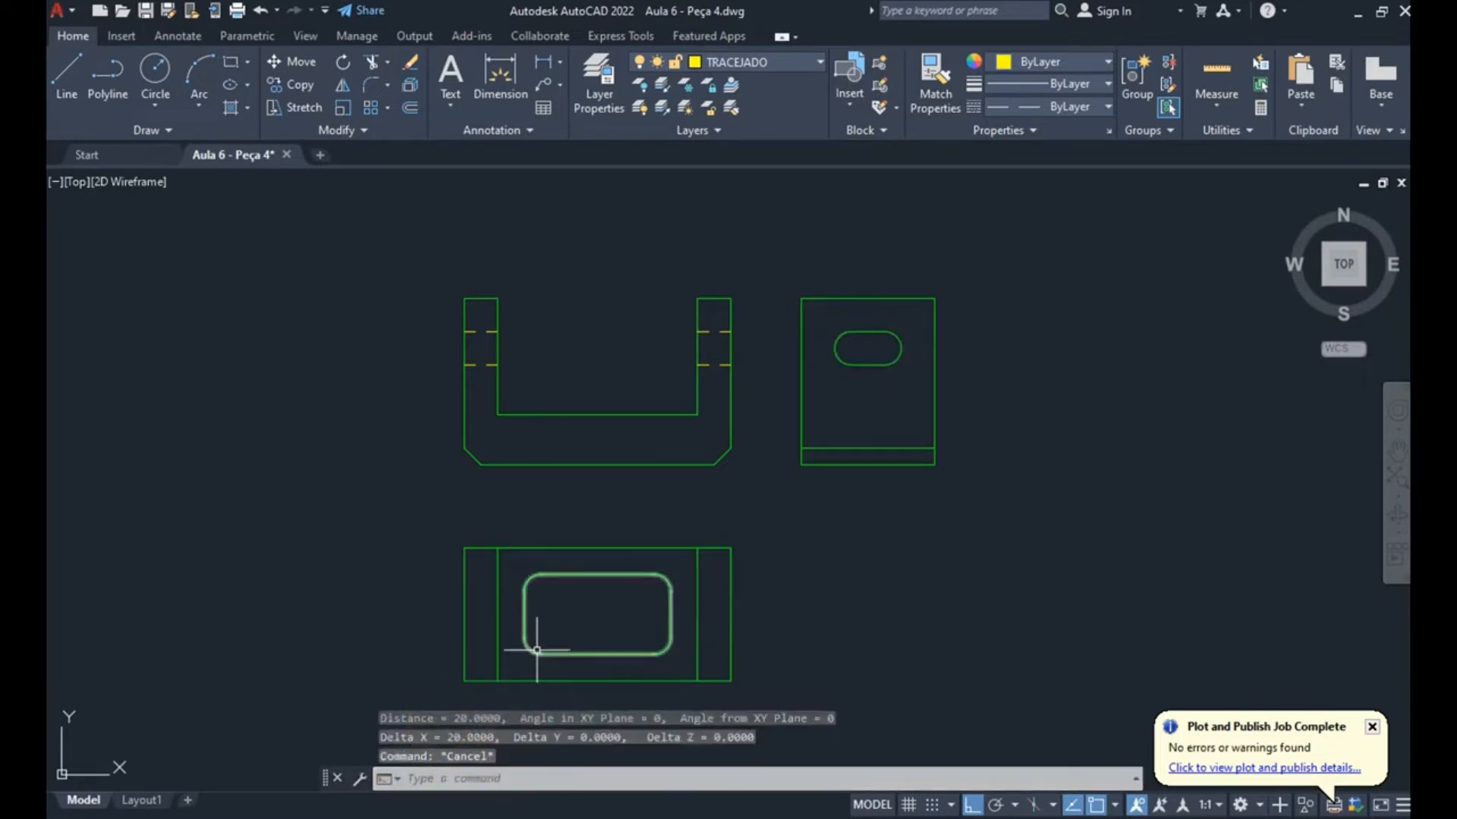
- Draw a horizontal hidden line across the top view's right flange, starting 10 units above the midpoint of its inner edge
{"action": "type", "text": "l"}
{"action": "key", "text": "Return"}
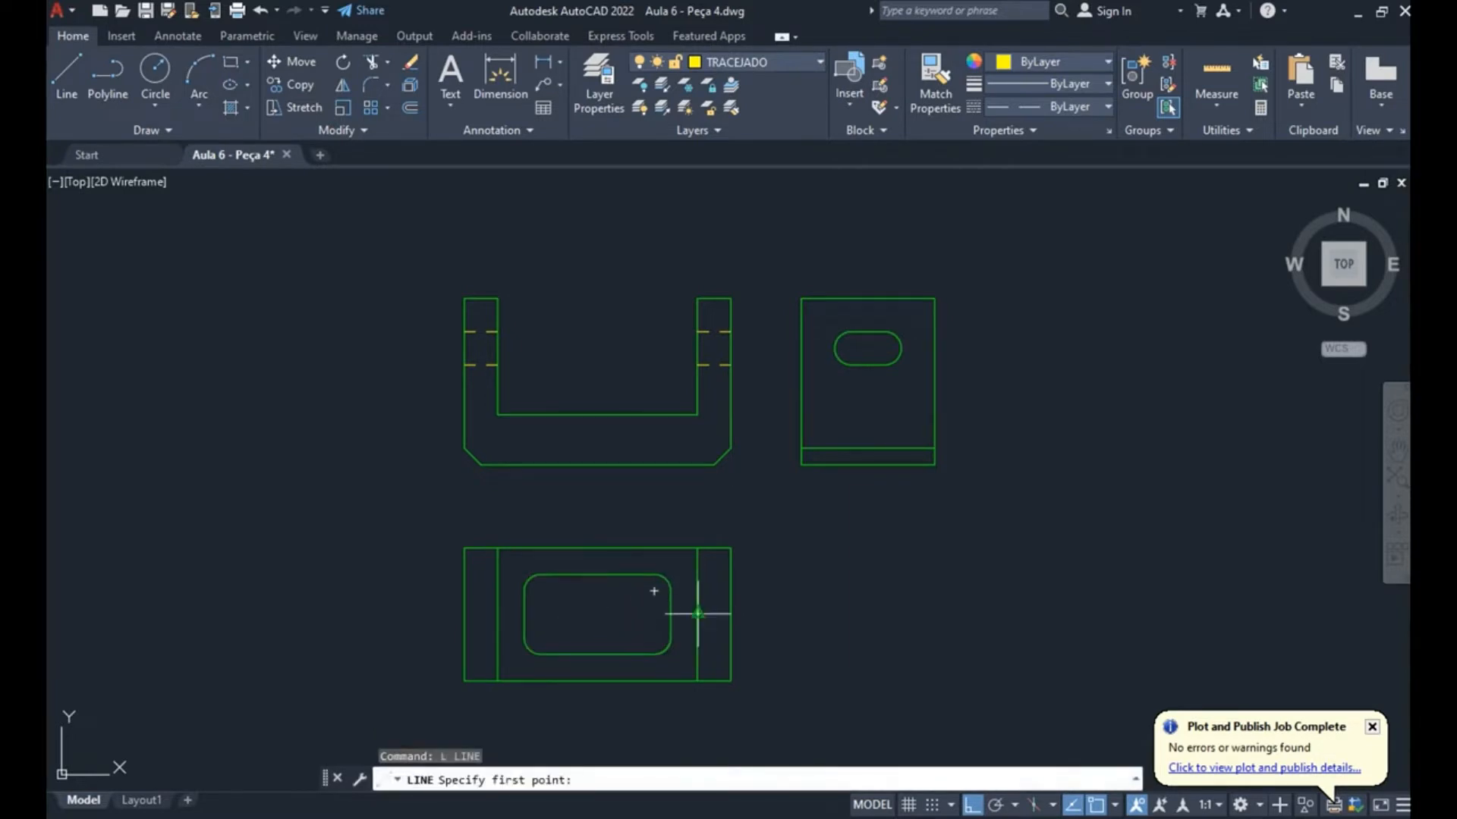
{"action": "type", "text": "1"}
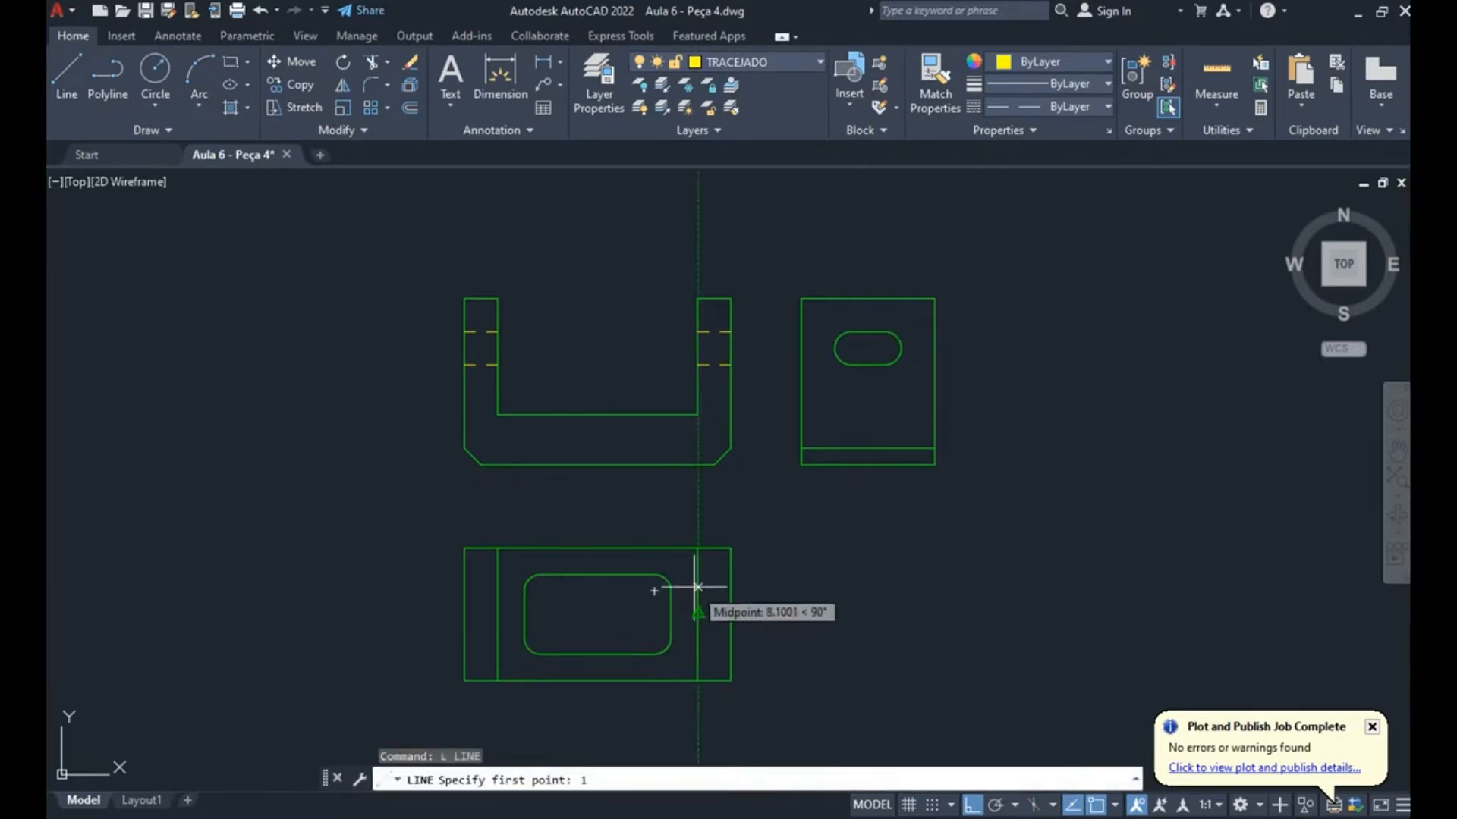
{"action": "type", "text": "0"}
{"action": "key", "text": "Return"}
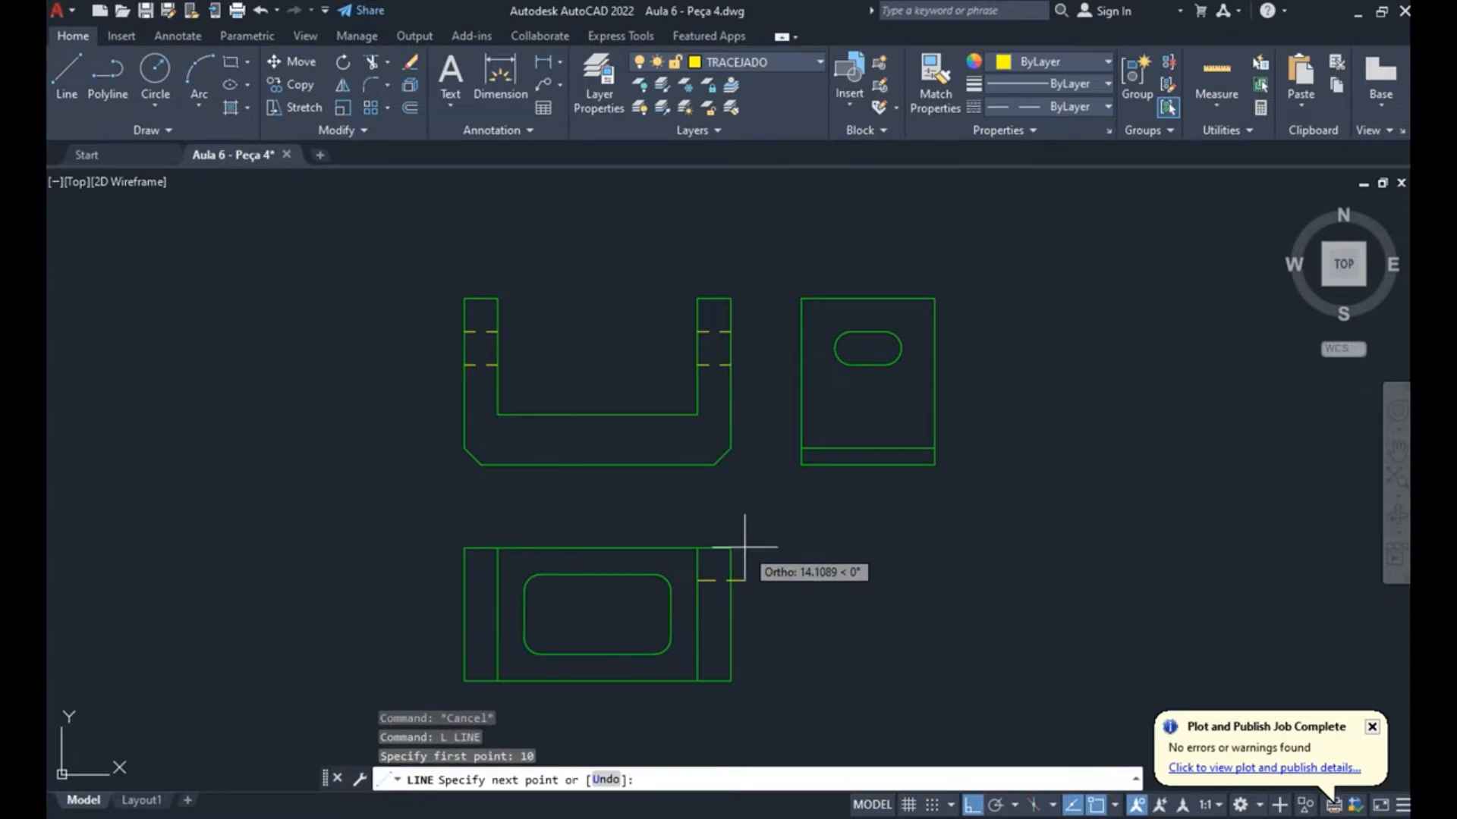
{"action": "key", "text": "Escape"}
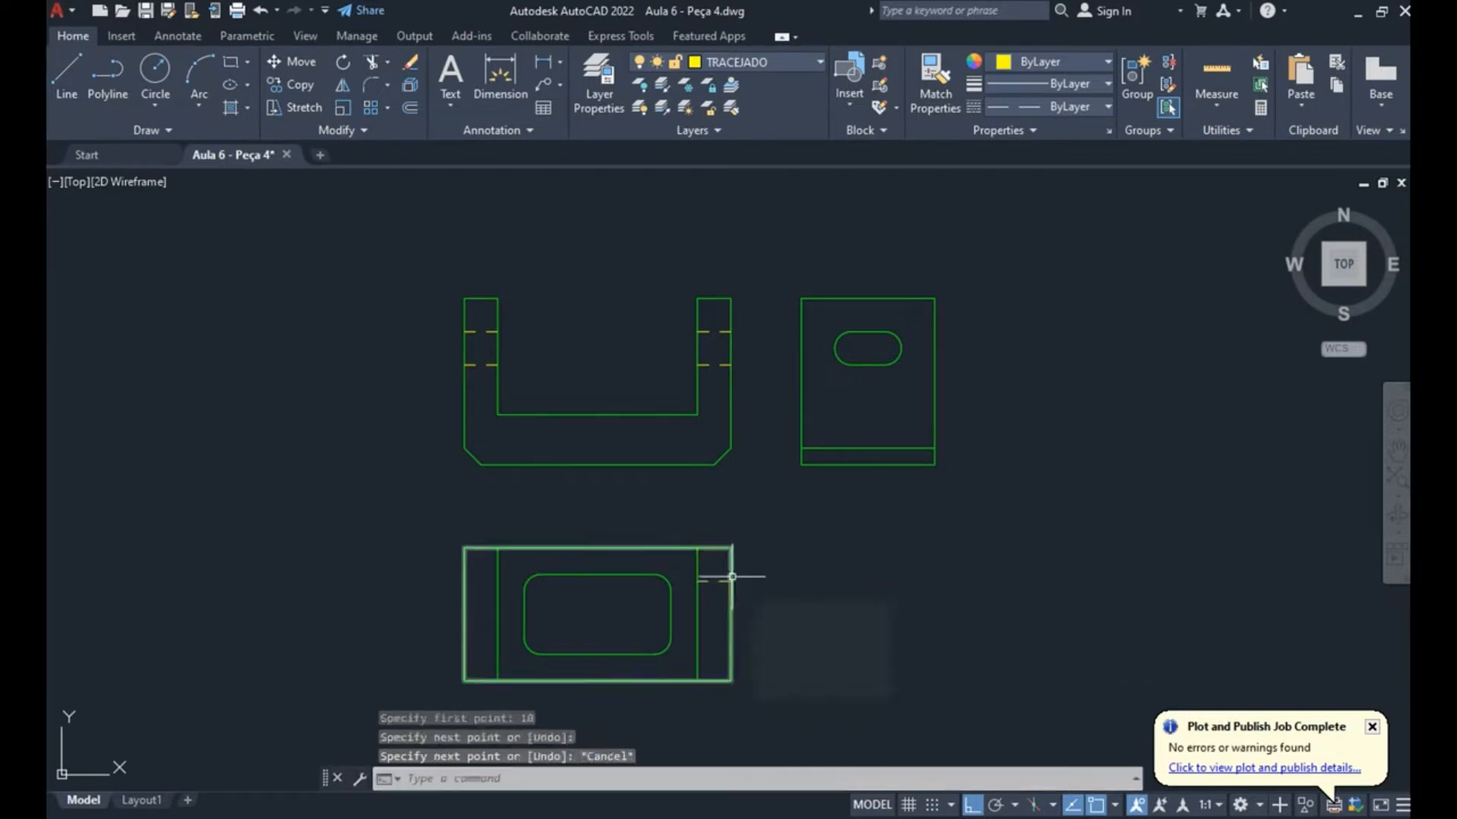
- Mirror the top view's hidden line about the horizontal centerline of that view, keeping the original
{"action": "type", "text": "mi"}
{"action": "key", "text": "Return"}
{"action": "left_click", "coordinate": [722, 582]}
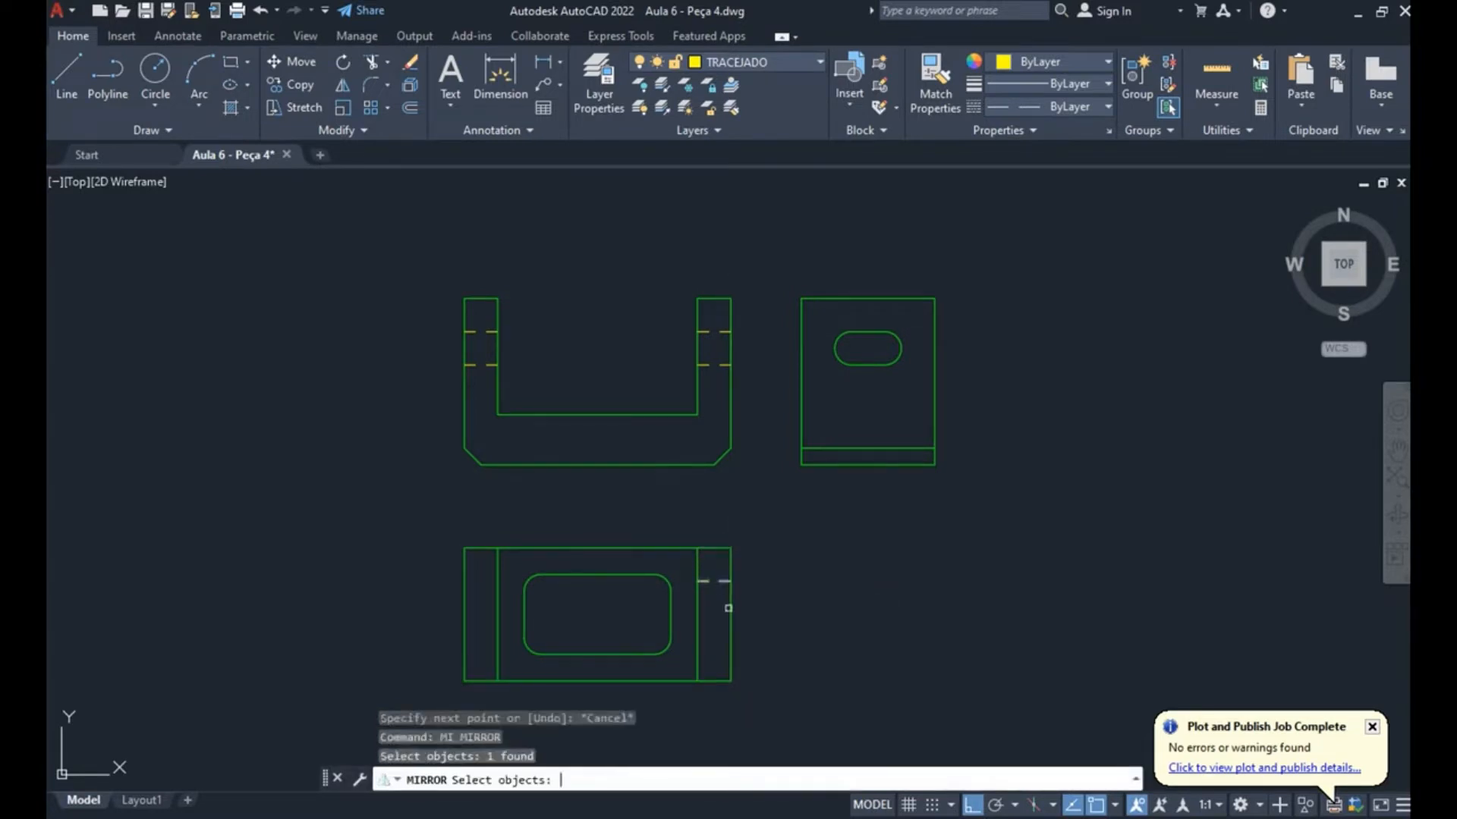
{"action": "key", "text": "Return"}
{"action": "left_click", "coordinate": [732, 614]}
{"action": "left_click", "coordinate": [878, 604]}
{"action": "key", "text": "Return"}
- Mirror both hidden lines onto the top view's left flange about its vertical centerline, keeping the originals
{"action": "key", "text": "Return"}
{"action": "left_click", "coordinate": [687, 565]}
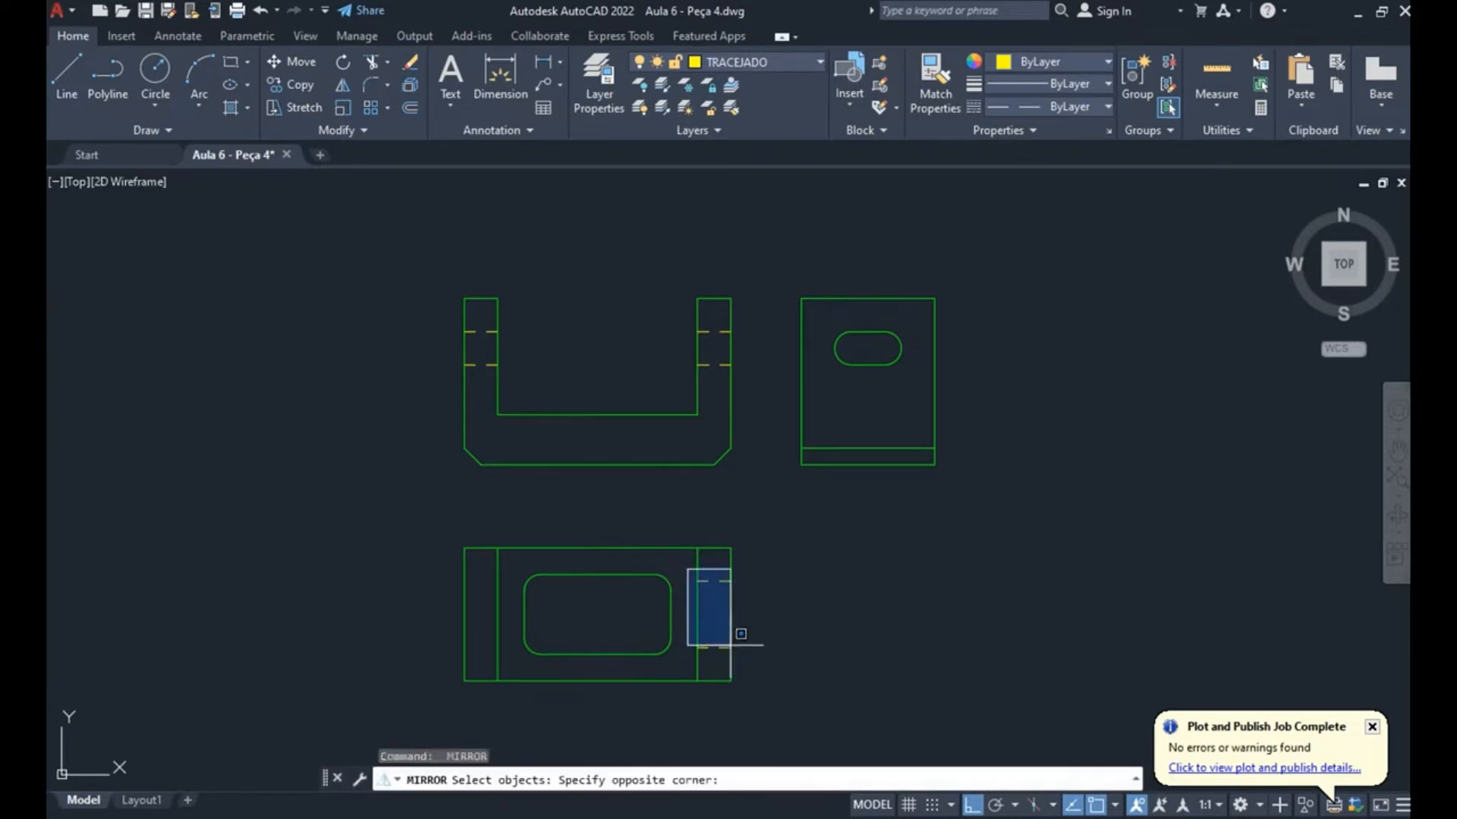
{"action": "left_click", "coordinate": [842, 706]}
{"action": "key", "text": "Return"}
{"action": "left_click", "coordinate": [598, 548]}
{"action": "left_click", "coordinate": [596, 504]}
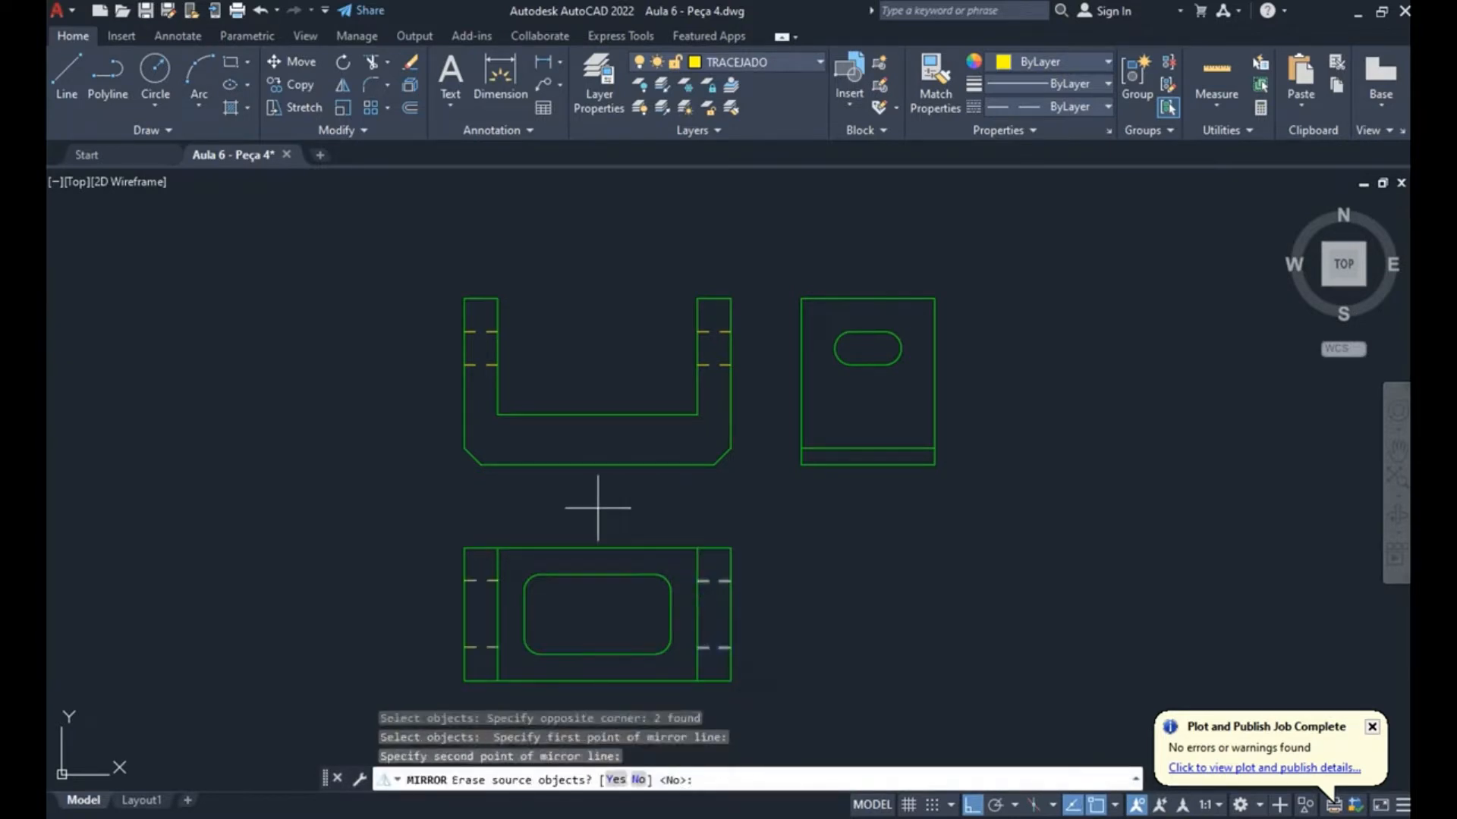
{"action": "key", "text": "Return"}
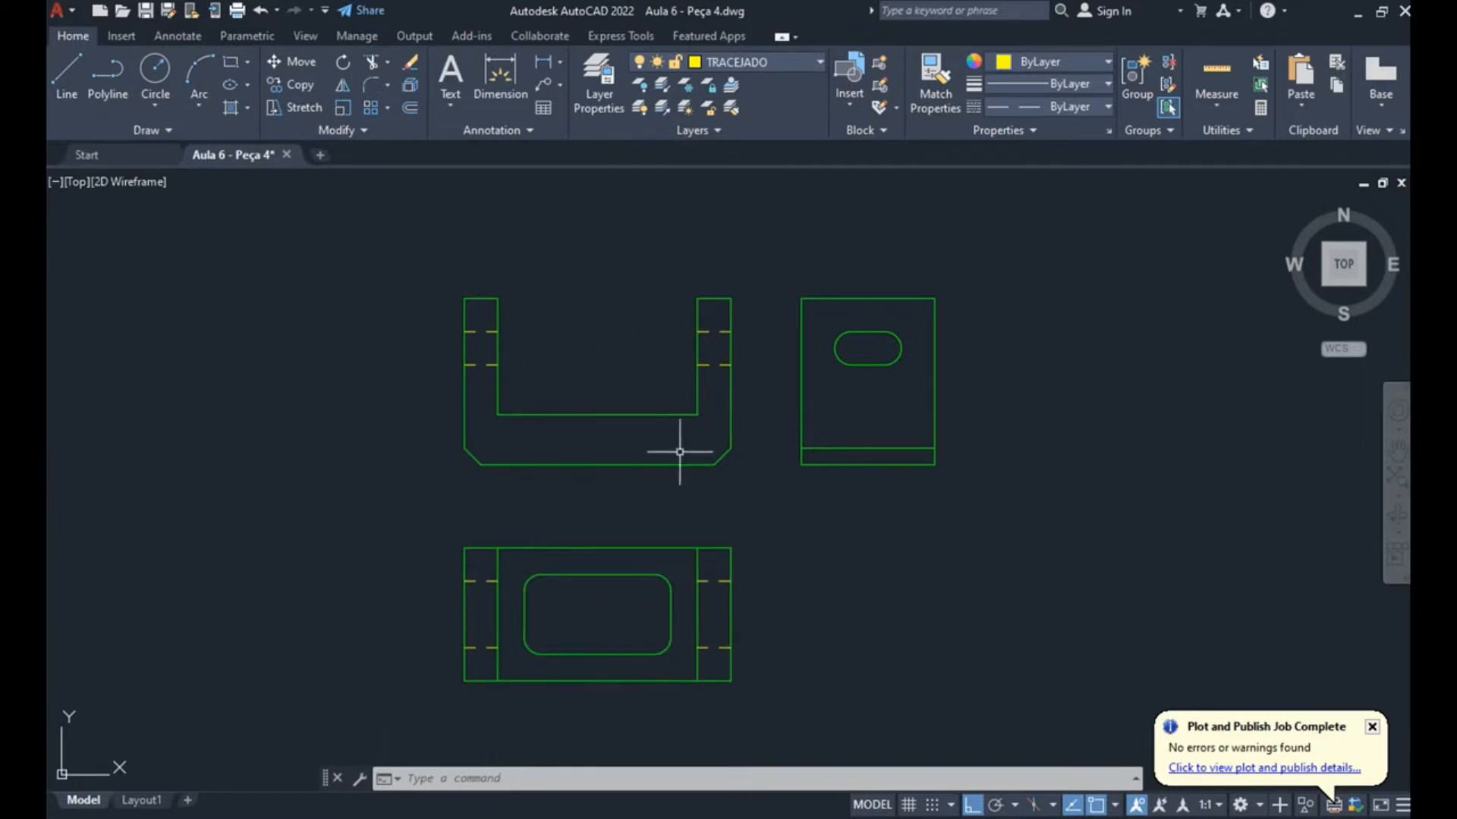
- Draw two vertical hidden lines through the front view's base, aligned with the left and right edges of the top view's rounded opening
{"action": "key", "text": "Return"}
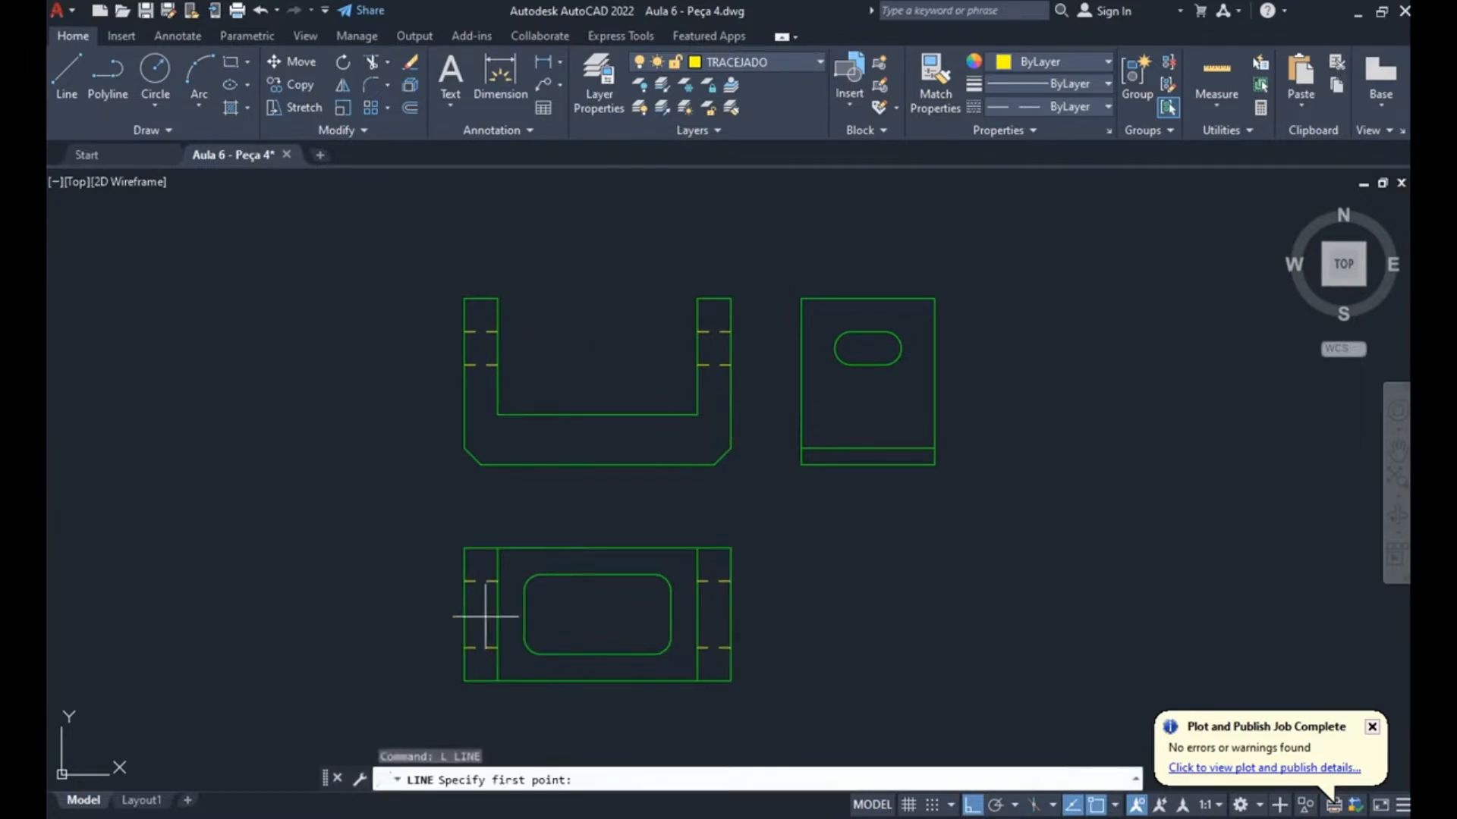
{"action": "left_click", "coordinate": [524, 464]}
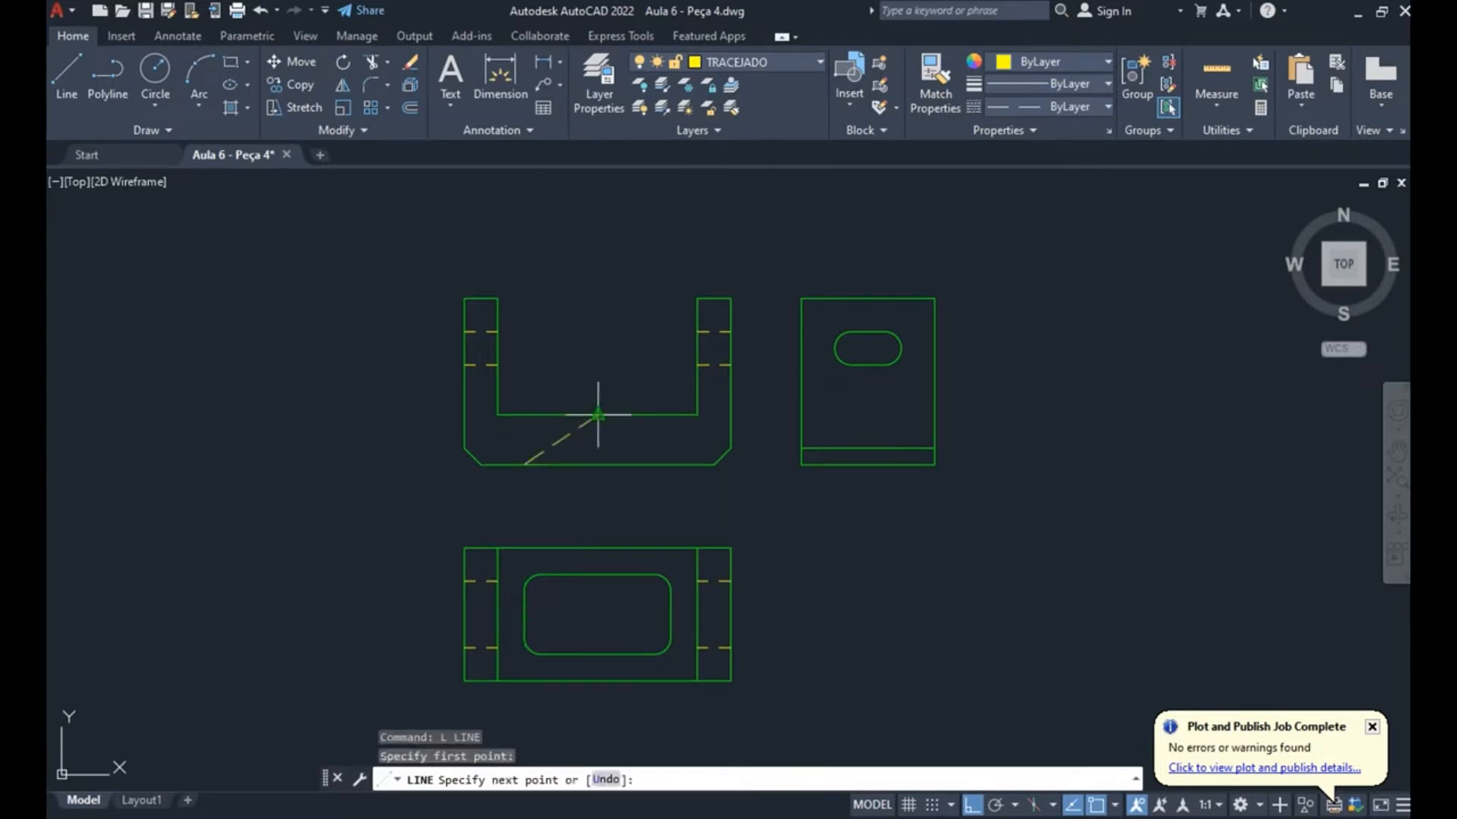
{"action": "left_click", "coordinate": [524, 415]}
{"action": "key", "text": "Escape"}
{"action": "key", "text": "Return"}
{"action": "left_click", "coordinate": [671, 464]}
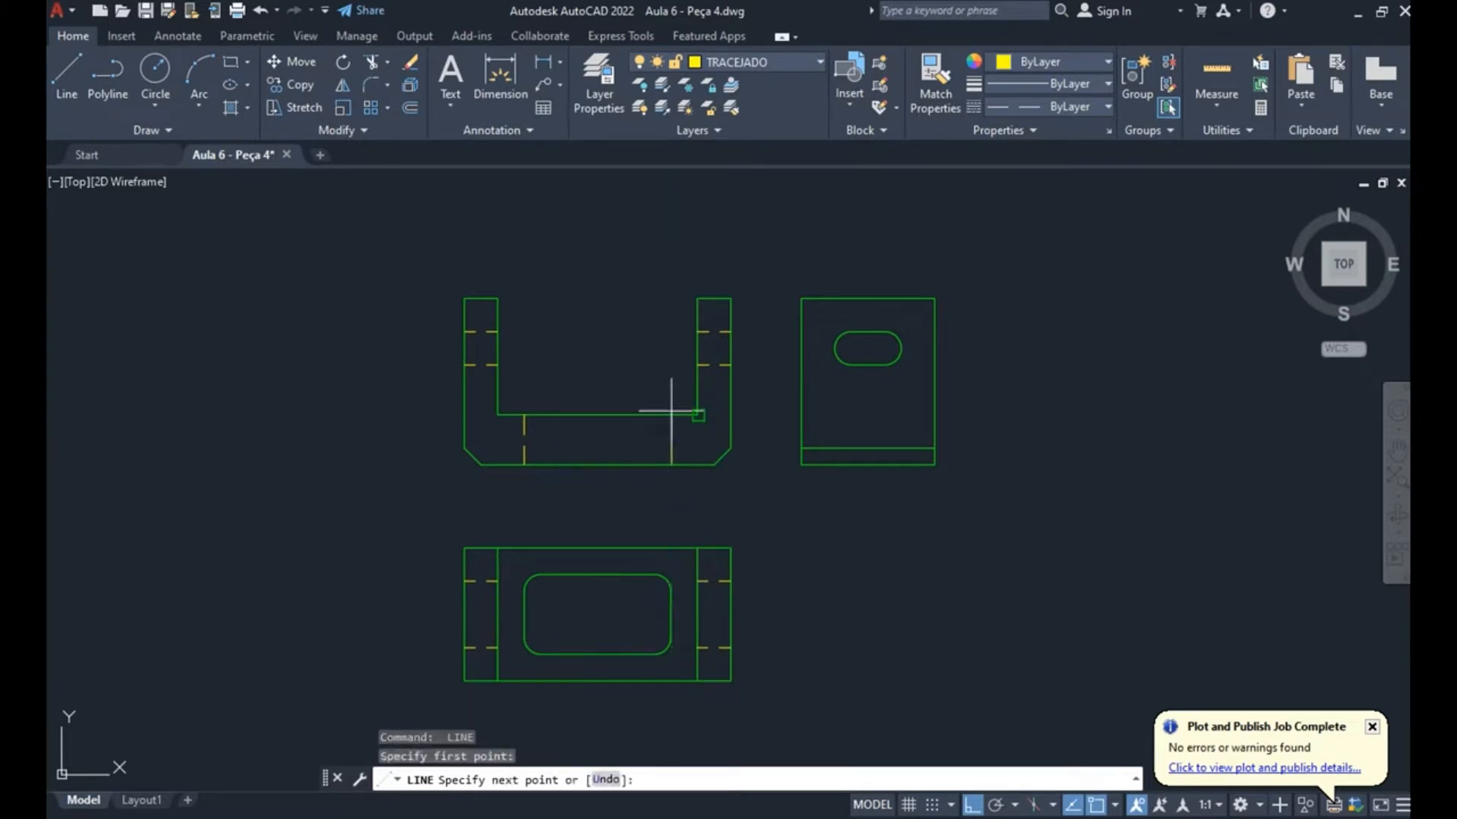
{"action": "left_click", "coordinate": [672, 416]}
{"action": "key", "text": "Escape"}
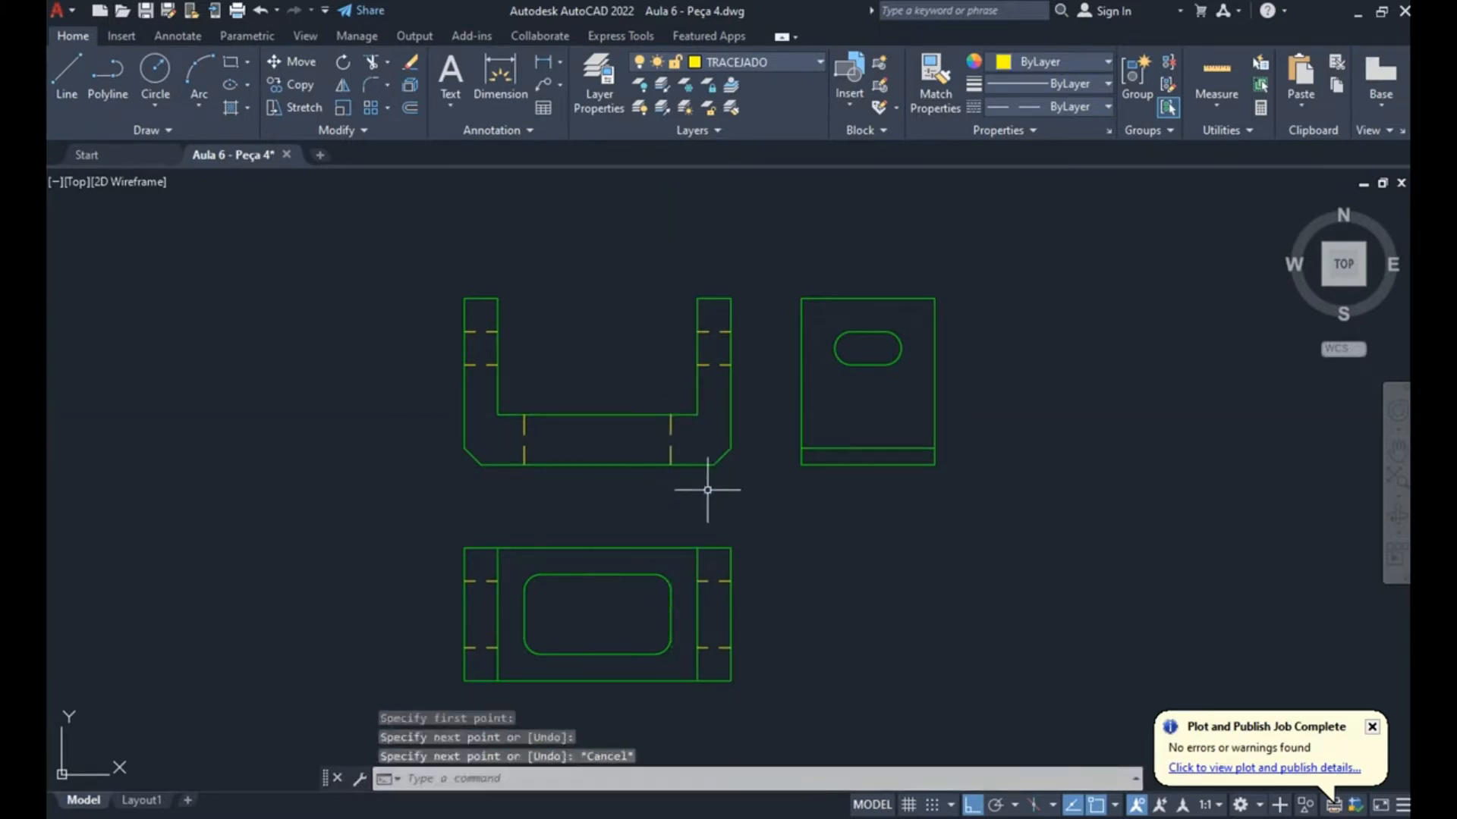
- Draw a horizontal hidden line across the full width of the side view, level with the top face of the front view's base
{"action": "middle_click_drag", "start_coordinate": [852, 413], "coordinate": [758, 421]}
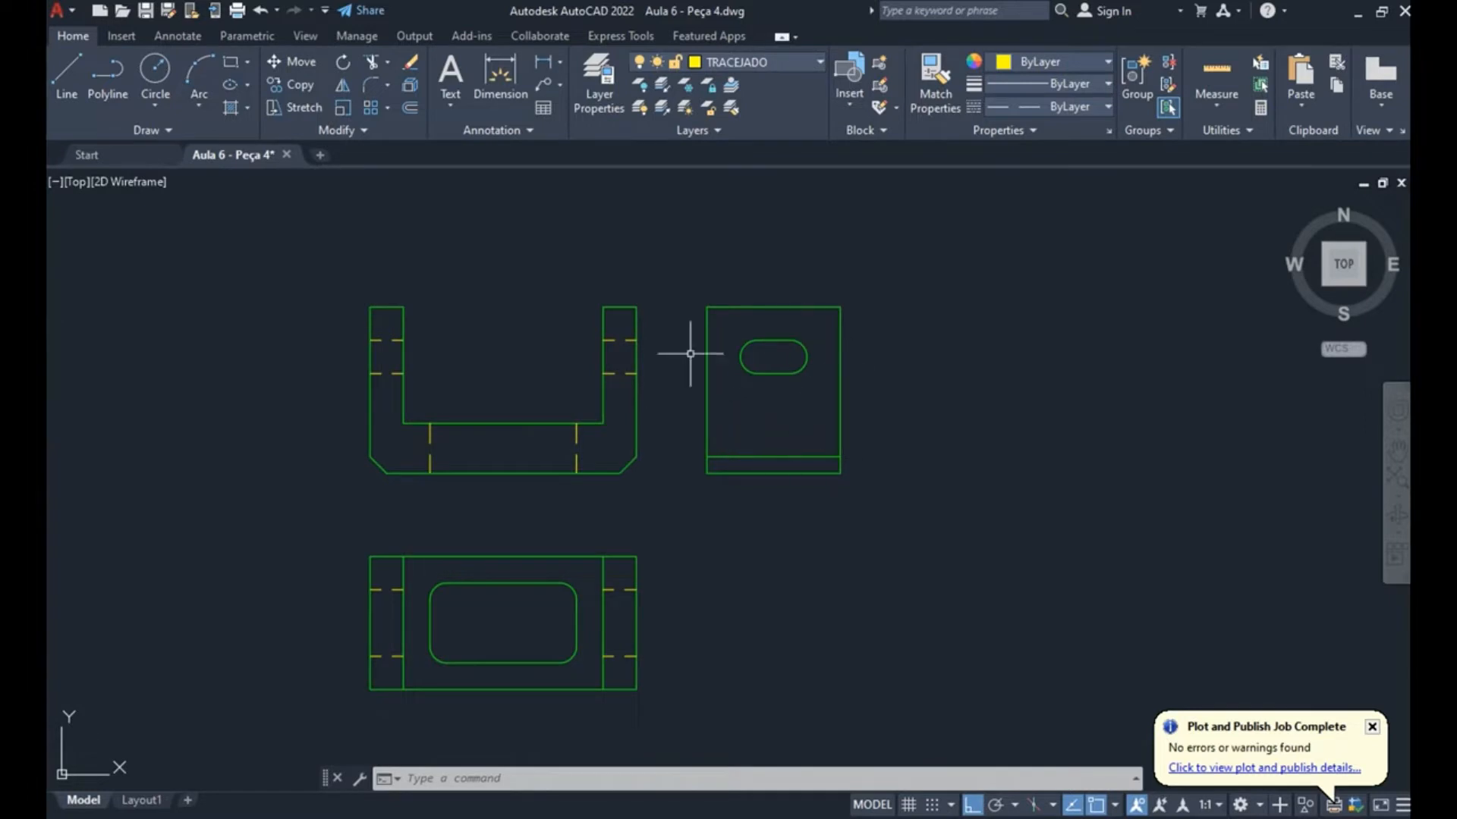
{"action": "type", "text": "l"}
{"action": "key", "text": "Return"}
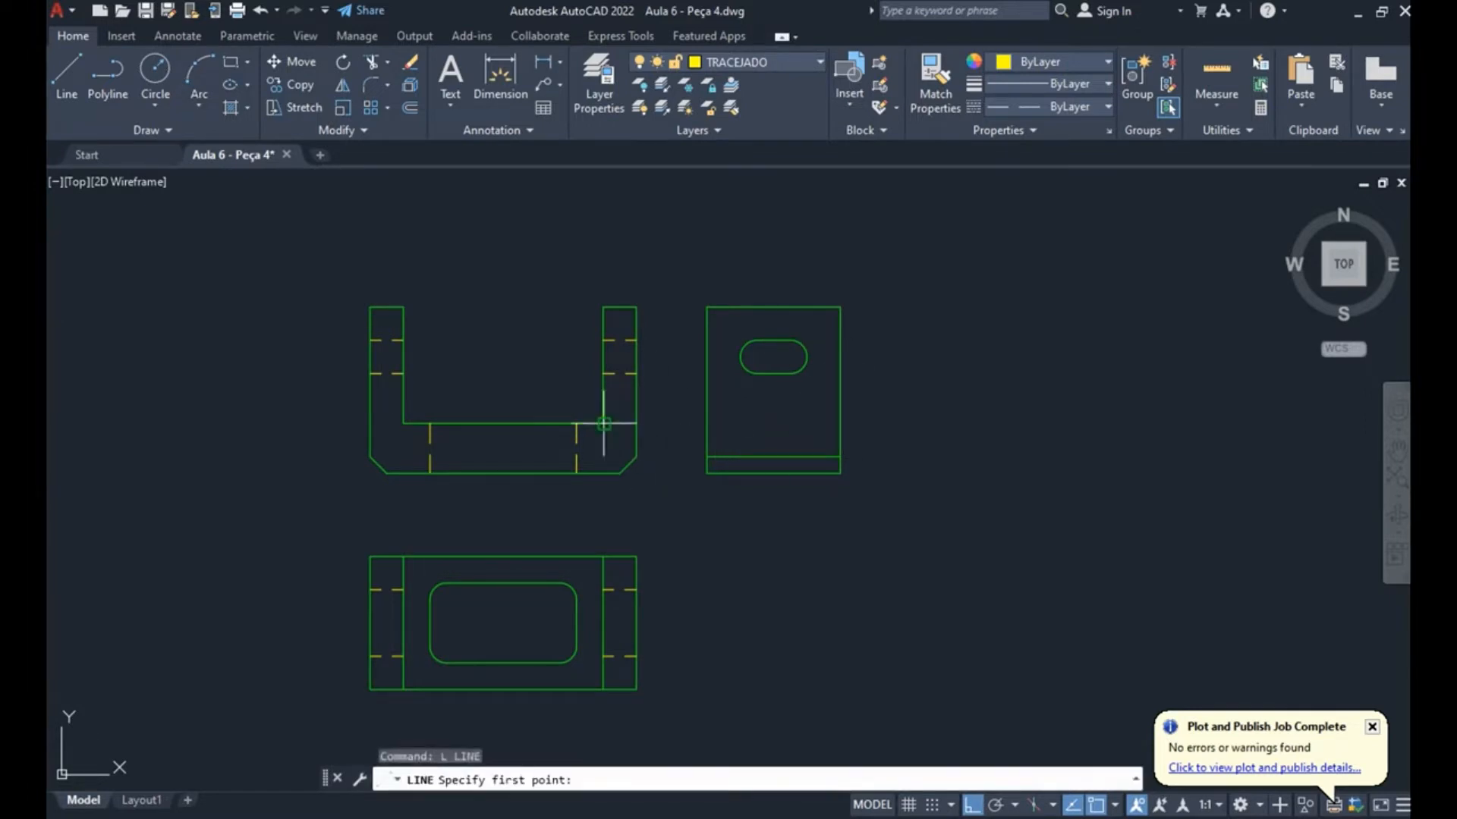
{"action": "left_click", "coordinate": [706, 423]}
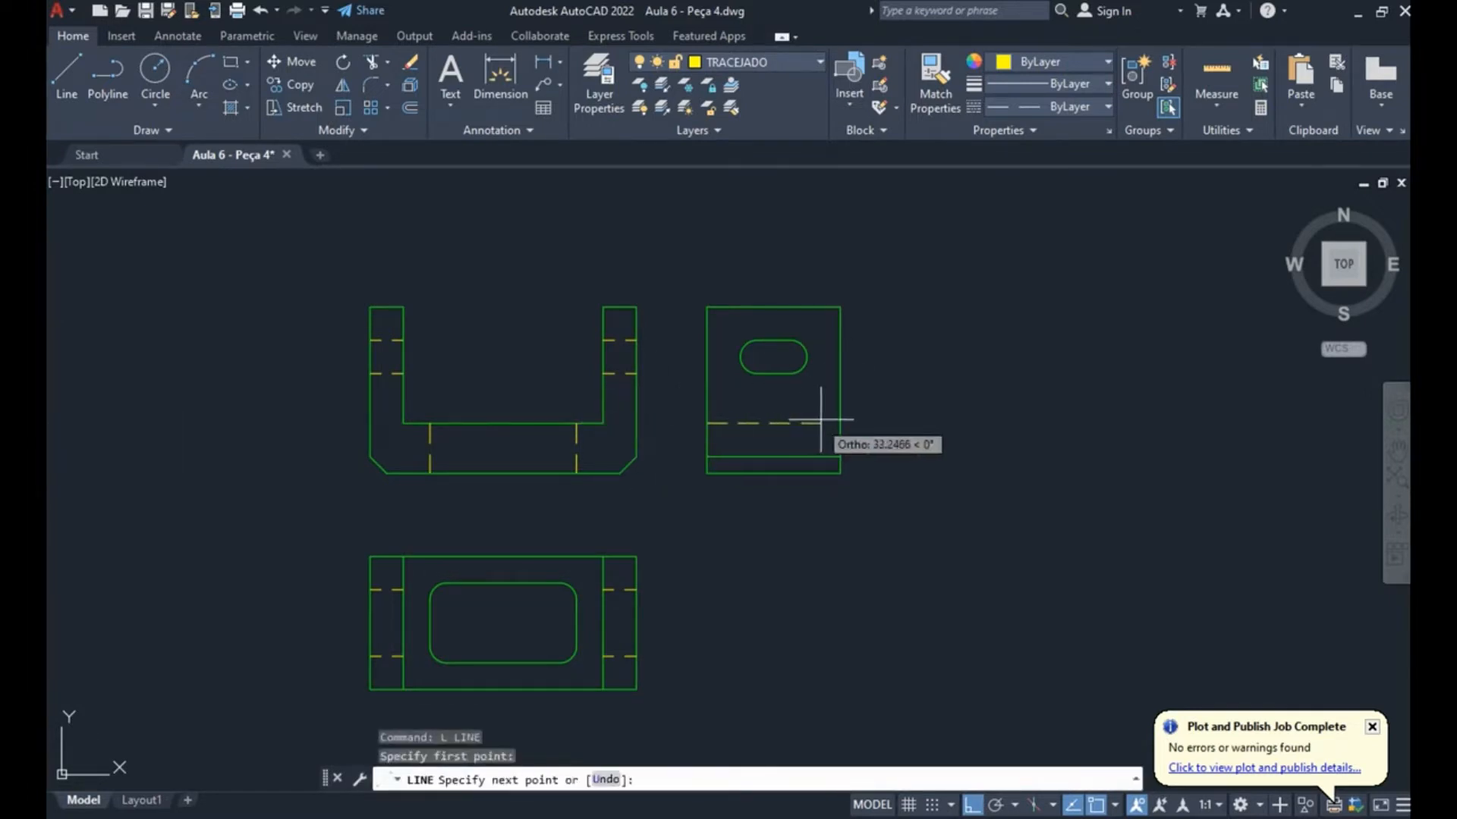
{"action": "left_click", "coordinate": [836, 423]}
{"action": "key", "text": "Escape"}
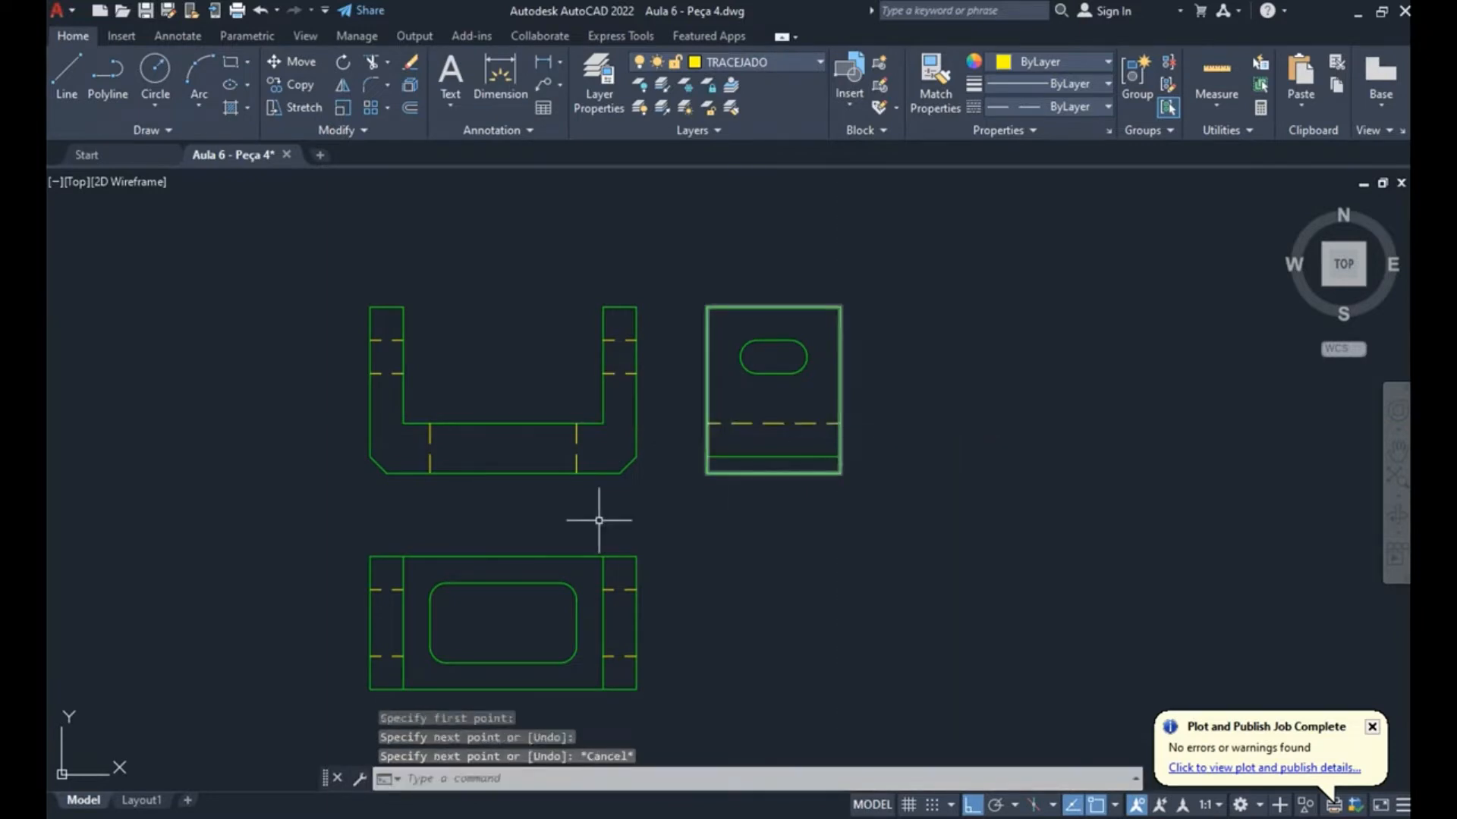
- Measure the vertical height of the rounded rectangular opening in the top view
{"action": "left_click", "coordinate": [521, 583]}
{"action": "left_click", "coordinate": [682, 484]}
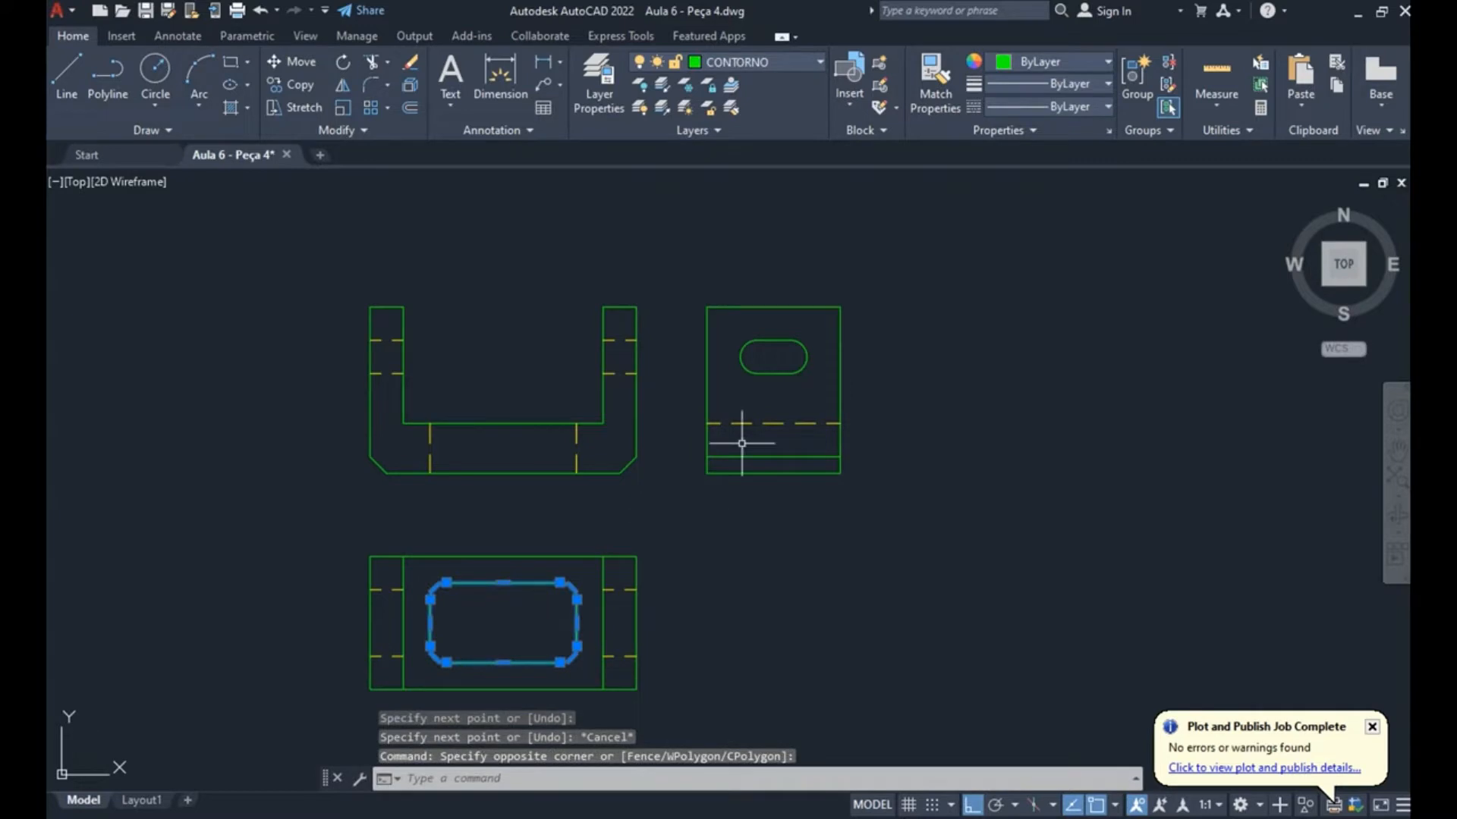
{"action": "key", "text": "Escape"}
{"action": "type", "text": "di"}
{"action": "key", "text": "Return"}
{"action": "left_click", "coordinate": [506, 582]}
{"action": "left_click", "coordinate": [512, 656]}
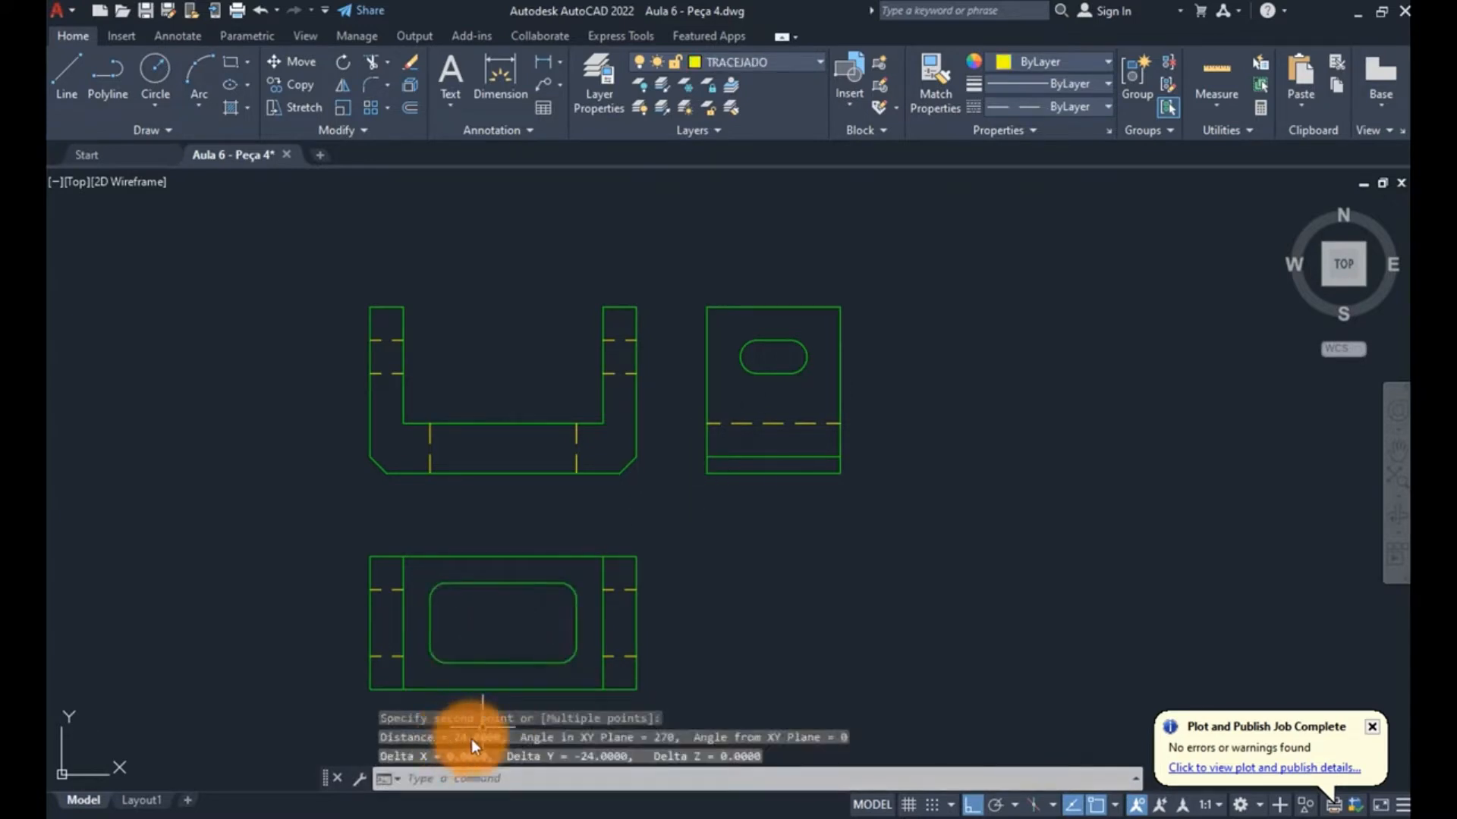
{"action": "key", "text": "Escape"}
- Draw a vertical hidden line in the side view, starting 12 units left of the horizontal hidden line's midpoint and ending on the bottom edge
{"action": "type", "text": "l"}
{"action": "key", "text": "Return"}
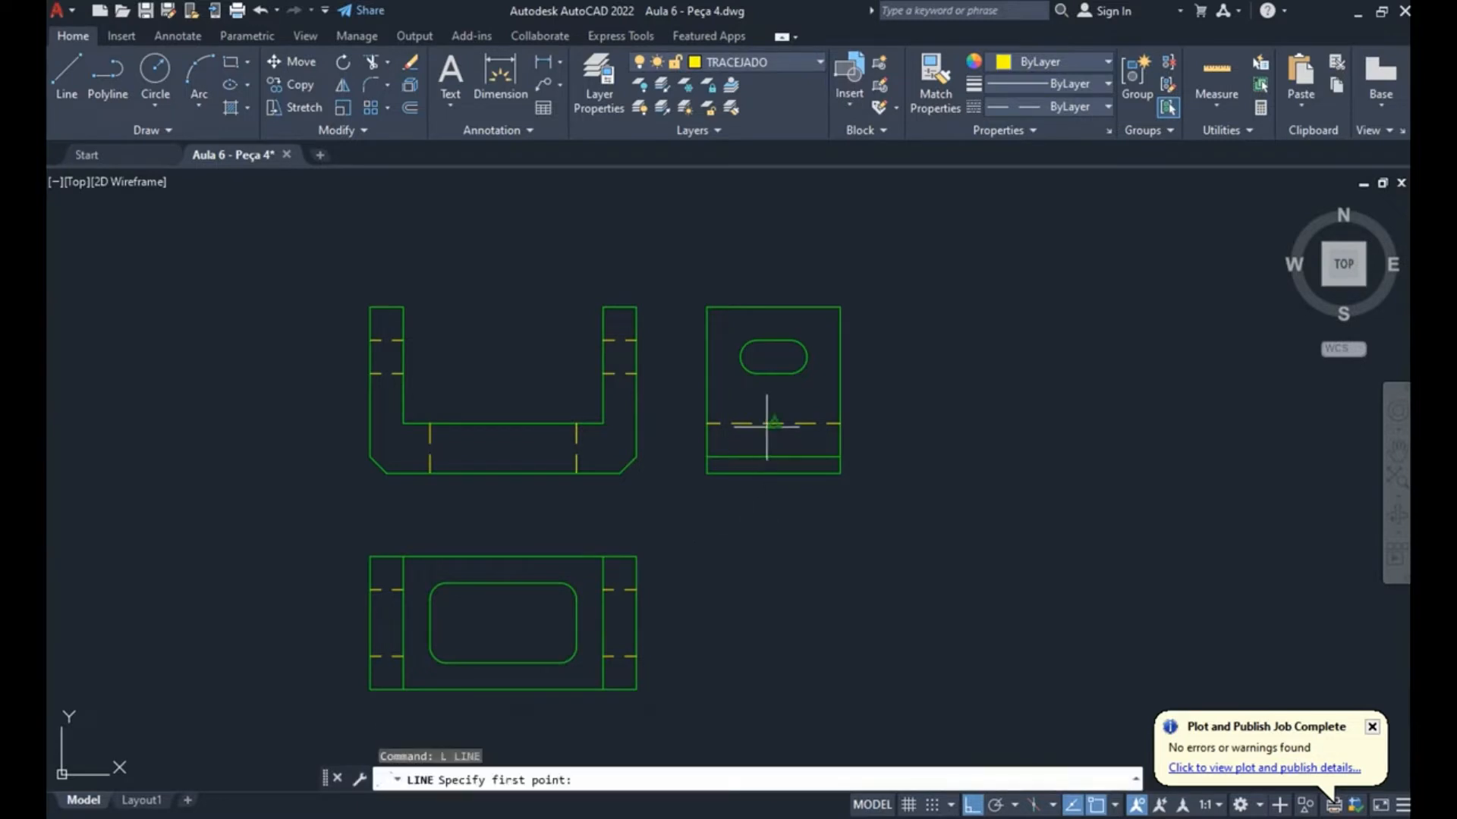
{"action": "type", "text": "12"}
{"action": "key", "text": "Return"}
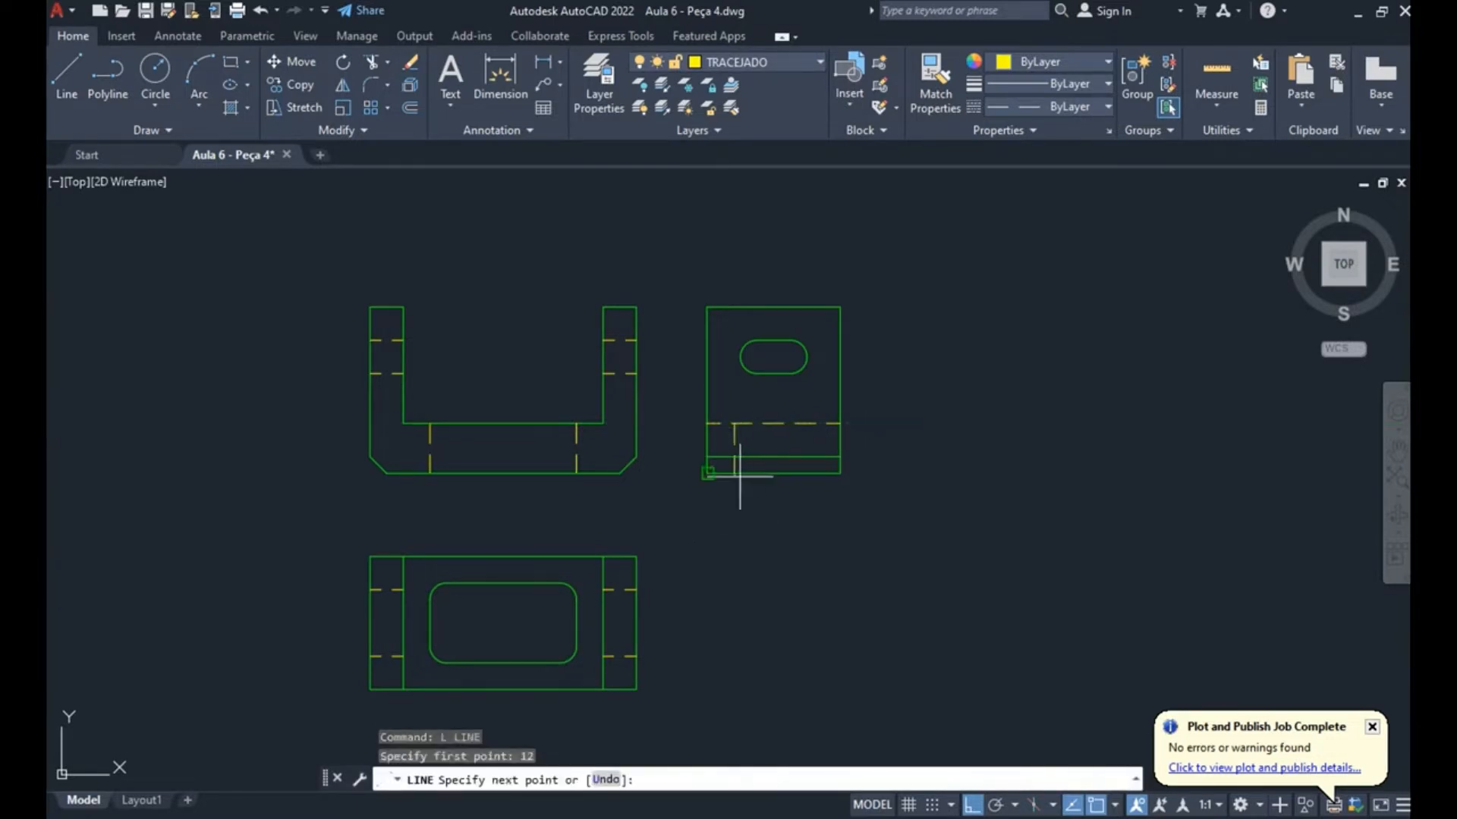
{"action": "right_click", "coordinate": [739, 478], "text": "shift"}
{"action": "key", "text": "Escape"}
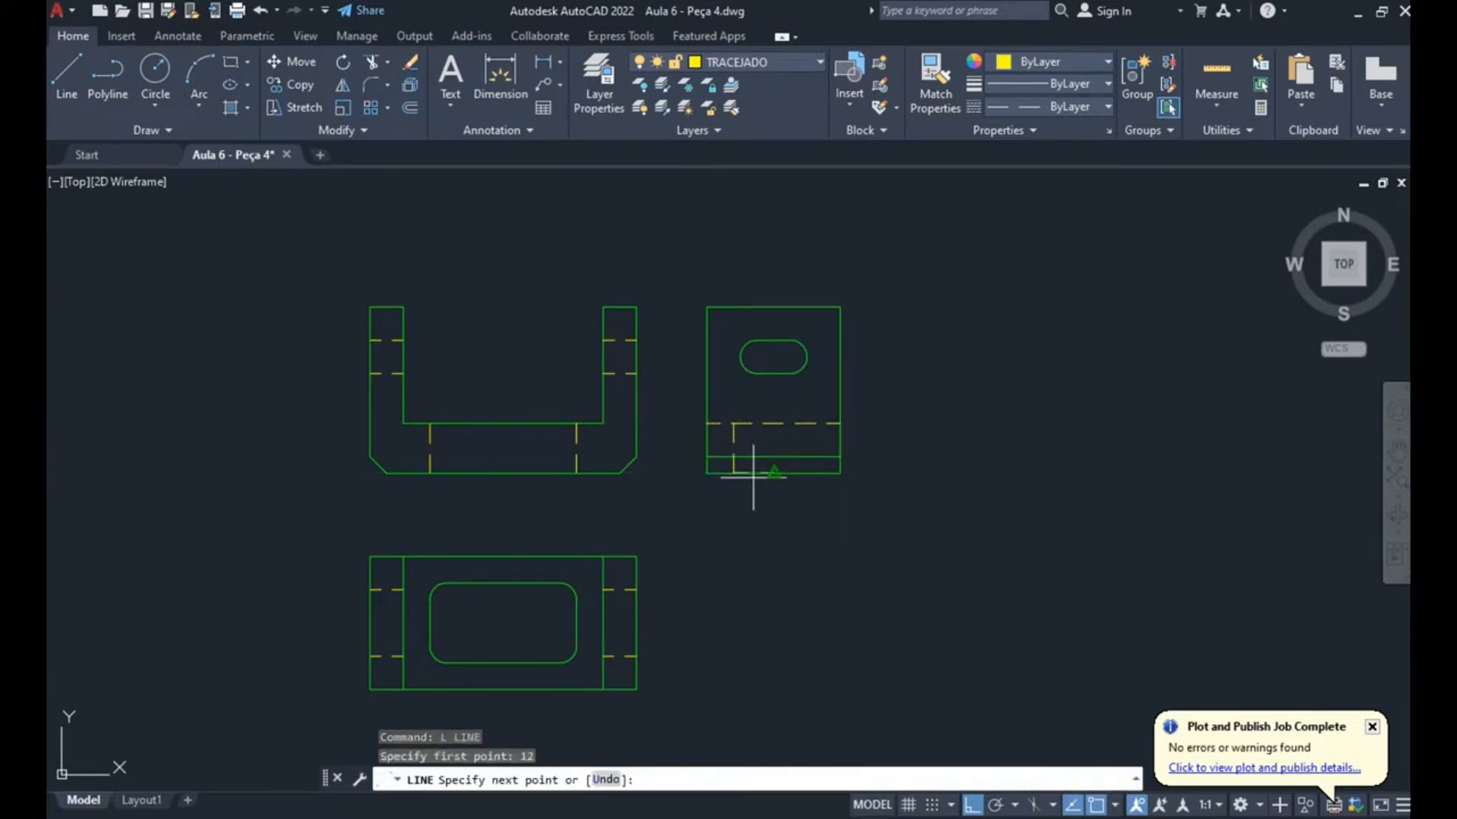
{"action": "key", "text": "Escape"}
- Mirror the side view's vertical hidden line about that view's vertical centerline, keeping the original
{"action": "type", "text": "mi"}
{"action": "key", "text": "Return"}
{"action": "left_click", "coordinate": [733, 433]}
{"action": "key", "text": "Return"}
{"action": "left_click", "coordinate": [785, 461]}
{"action": "left_click", "coordinate": [781, 503]}
{"action": "key", "text": "Return"}
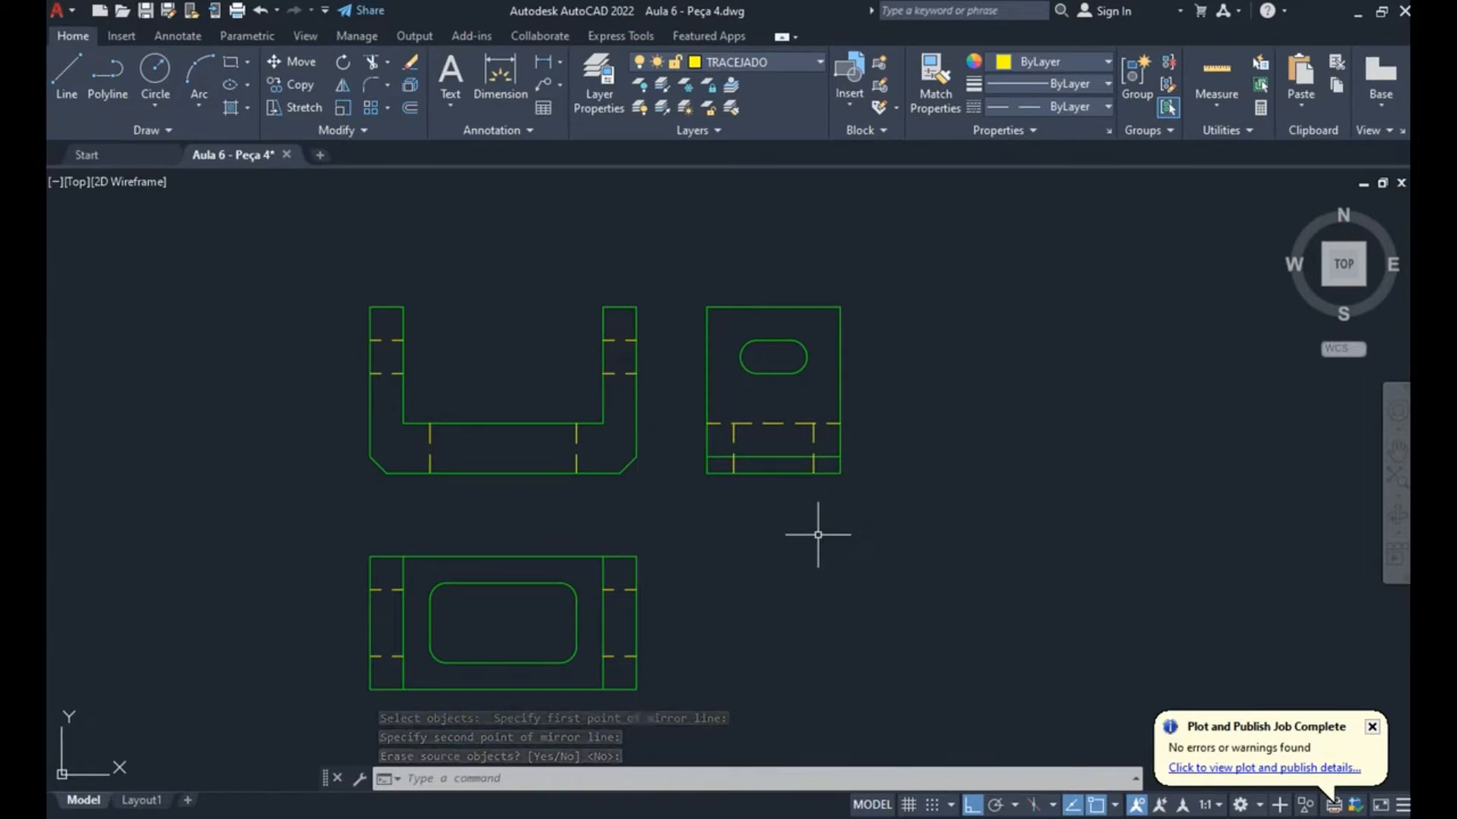
- Make CENTRO the current layer and draw a horizontal centerline across the side view's slot from end to end
{"action": "left_click", "coordinate": [778, 67]}
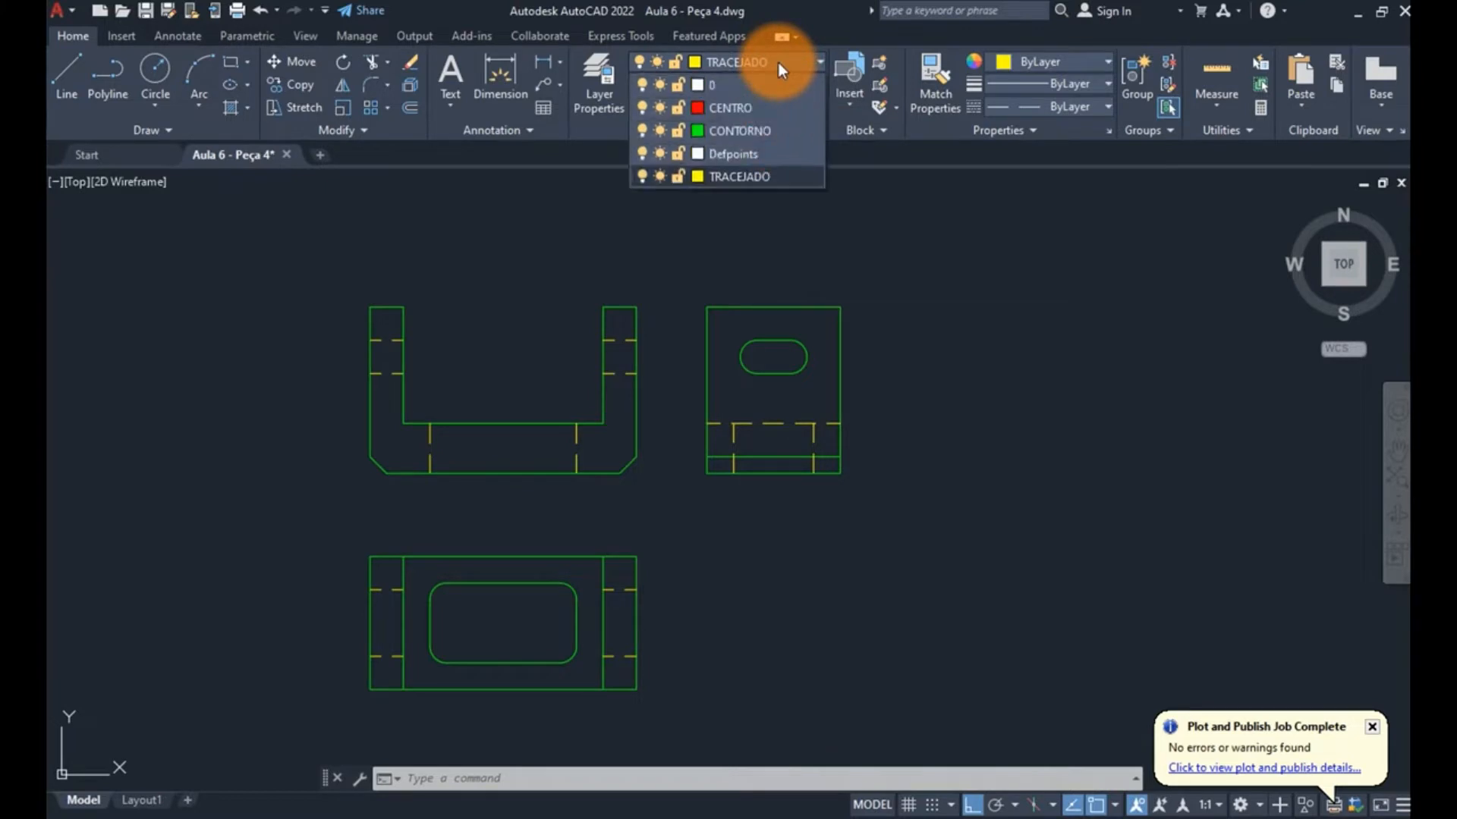
{"action": "left_click", "coordinate": [757, 106]}
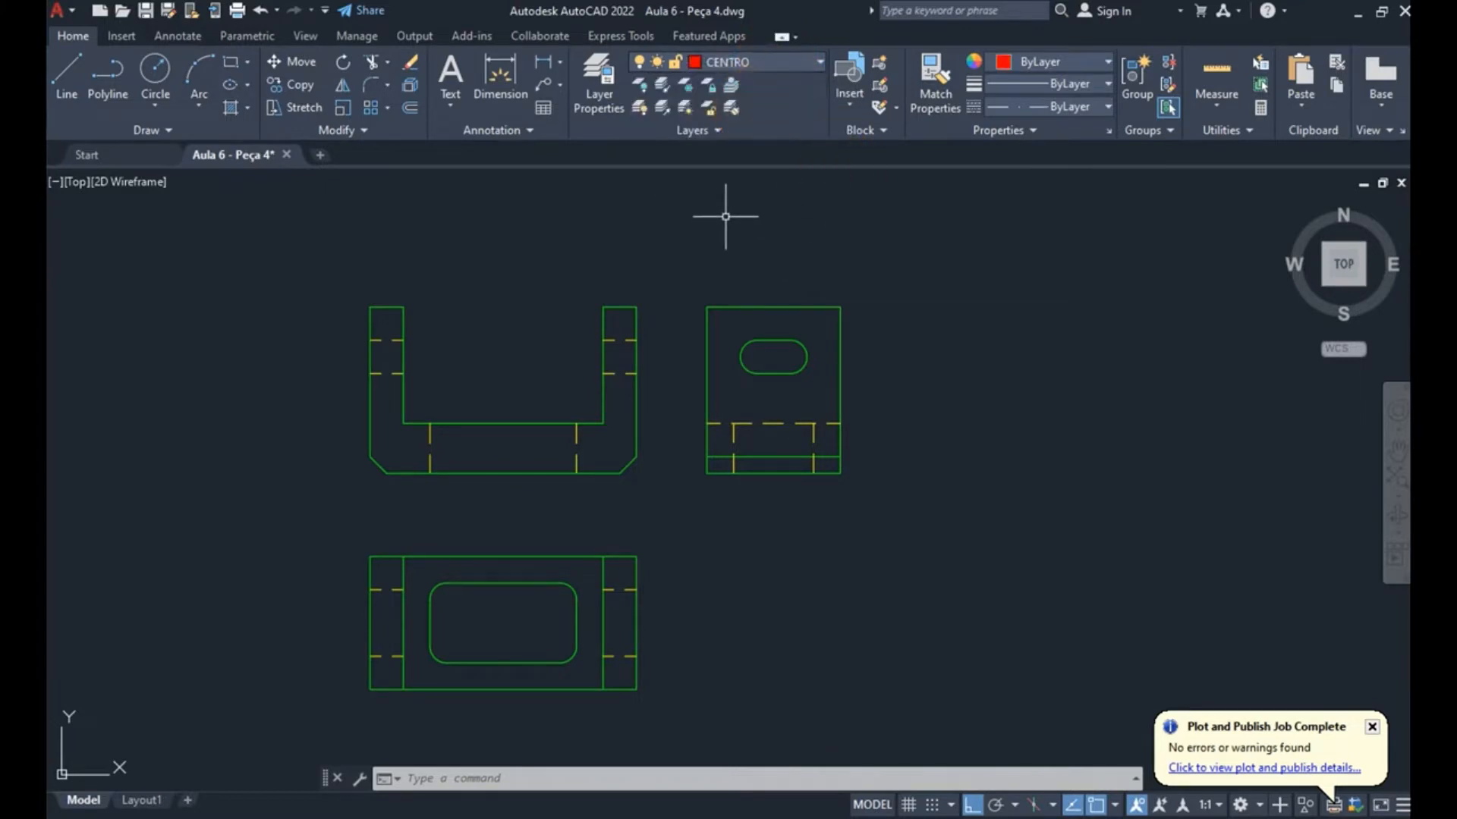
{"action": "key", "text": "Escape"}
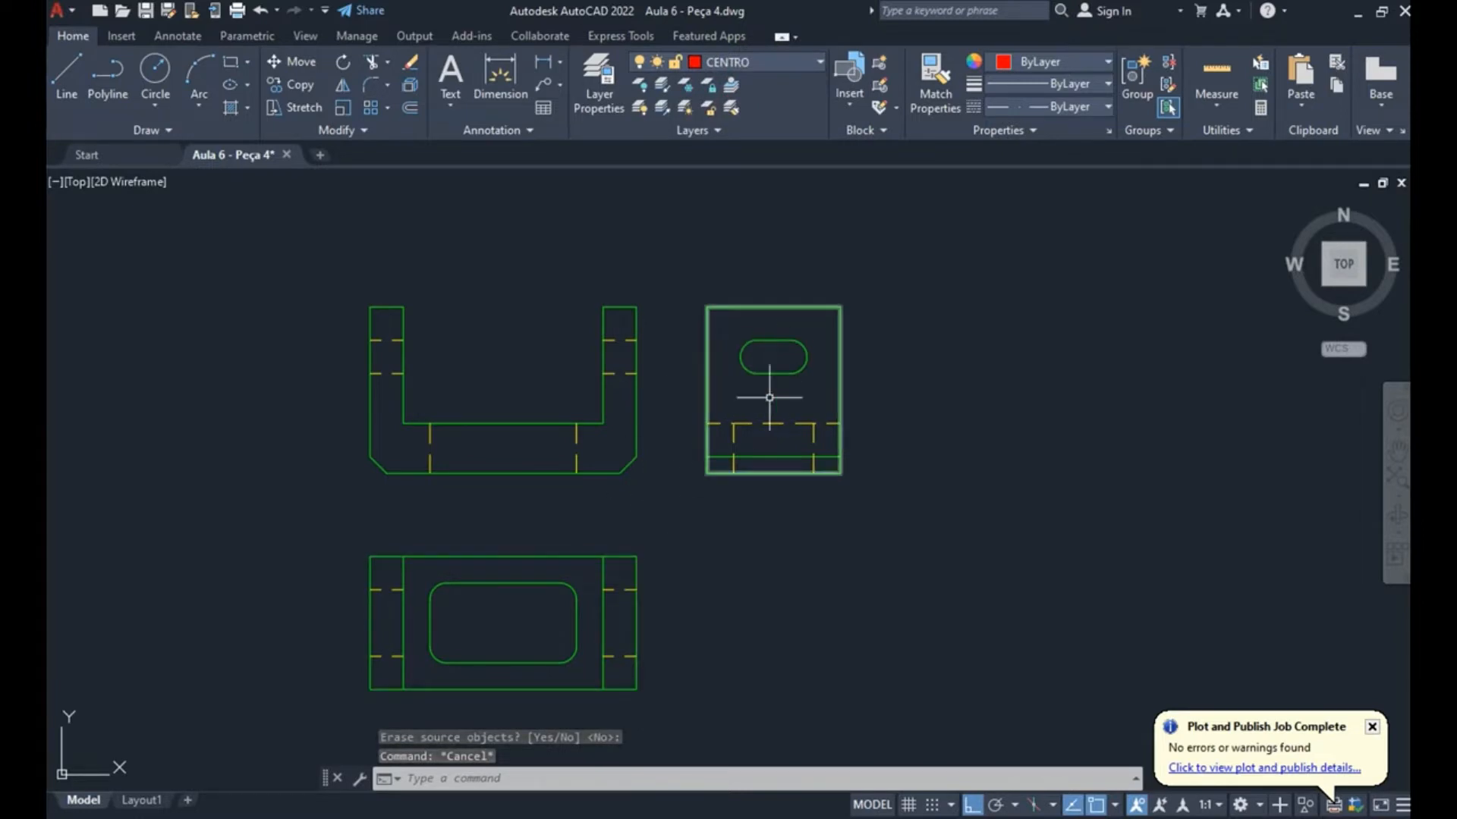
{"action": "type", "text": "l"}
{"action": "key", "text": "Return"}
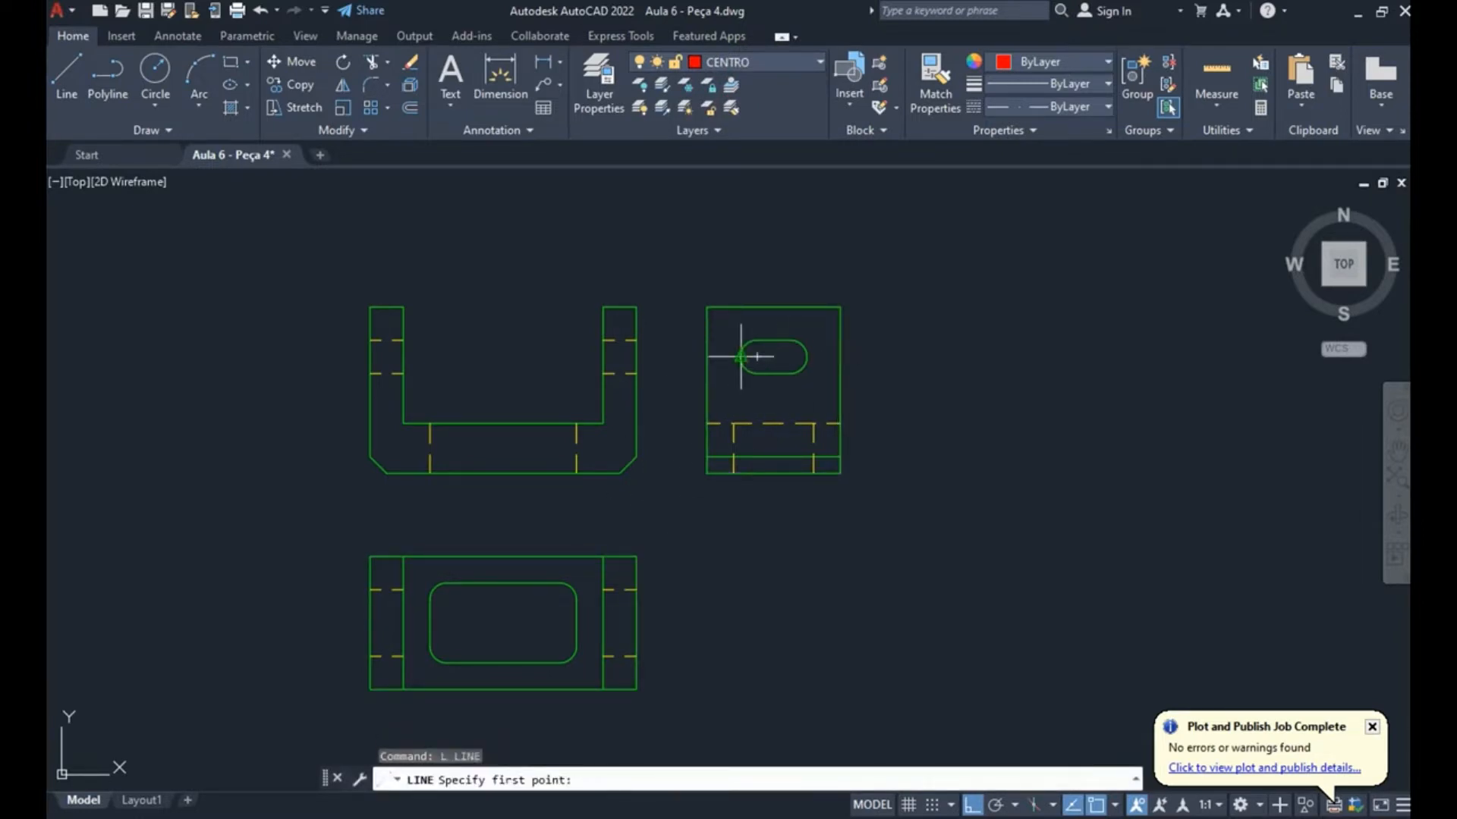
{"action": "left_click", "coordinate": [741, 357]}
{"action": "left_click", "coordinate": [806, 357]}
{"action": "key", "text": "Escape"}
- Draw vertical centerlines from the upper to the lower edge of the slot through both of its arc centers
{"action": "scroll", "coordinate": [764, 376], "scroll_direction": "up", "scroll_amount": 4}
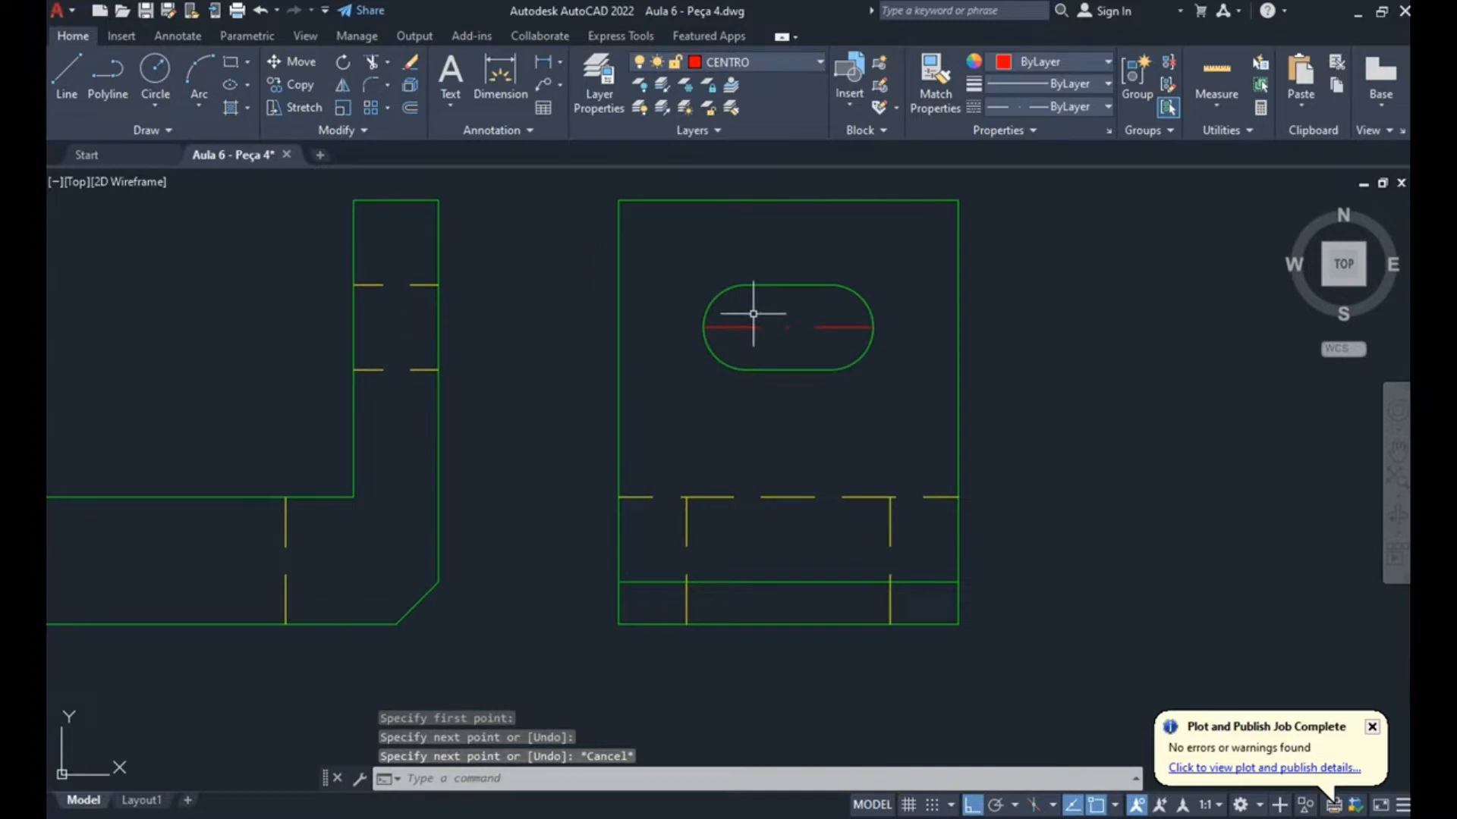
{"action": "key", "text": "Return"}
{"action": "left_click", "coordinate": [746, 287]}
{"action": "left_click", "coordinate": [746, 369]}
{"action": "key", "text": "Return"}
{"action": "key", "text": "Return"}
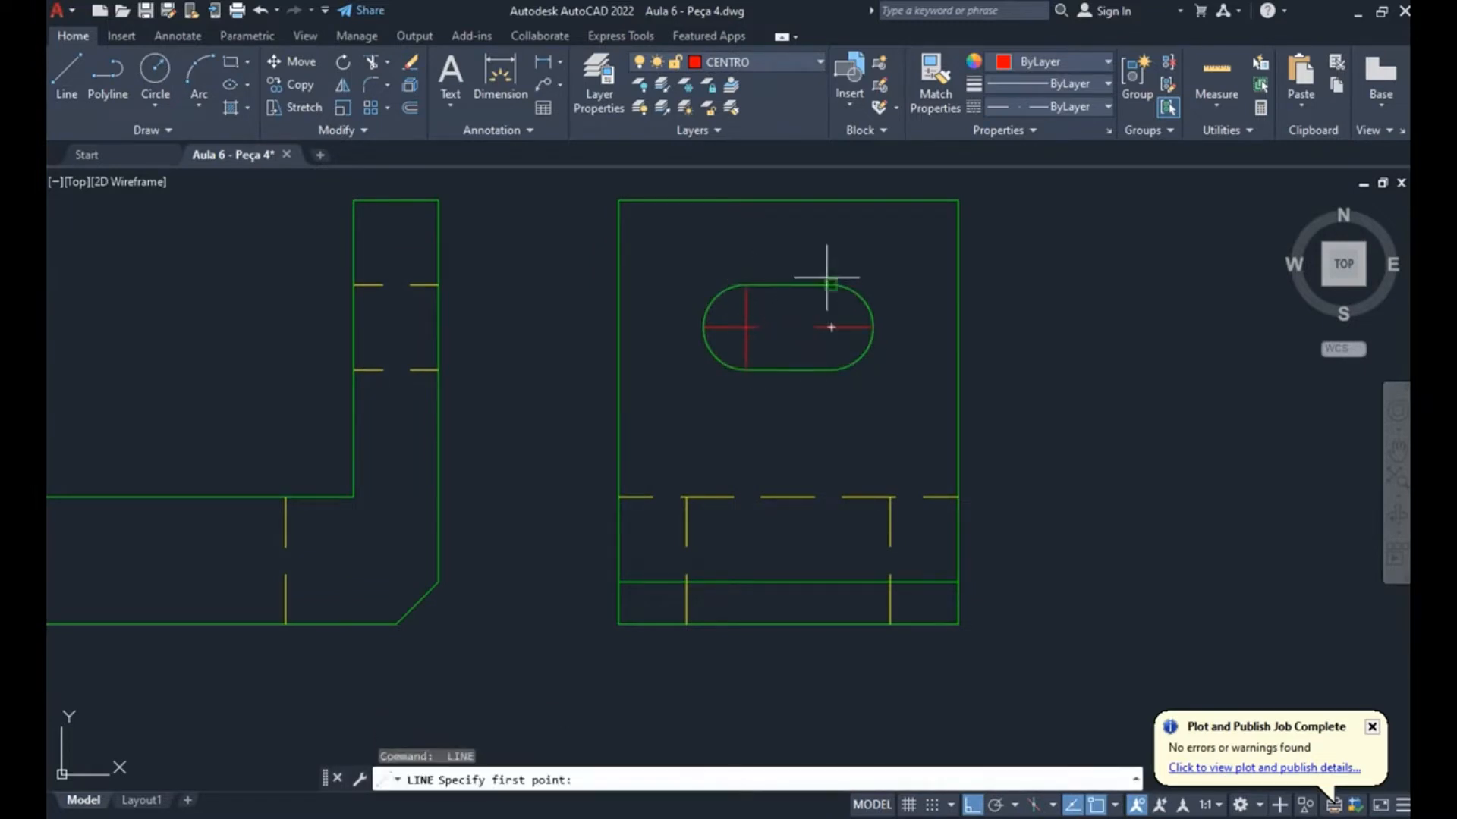
{"action": "left_click", "coordinate": [831, 286]}
{"action": "left_click", "coordinate": [831, 369]}
{"action": "key", "text": "Escape"}
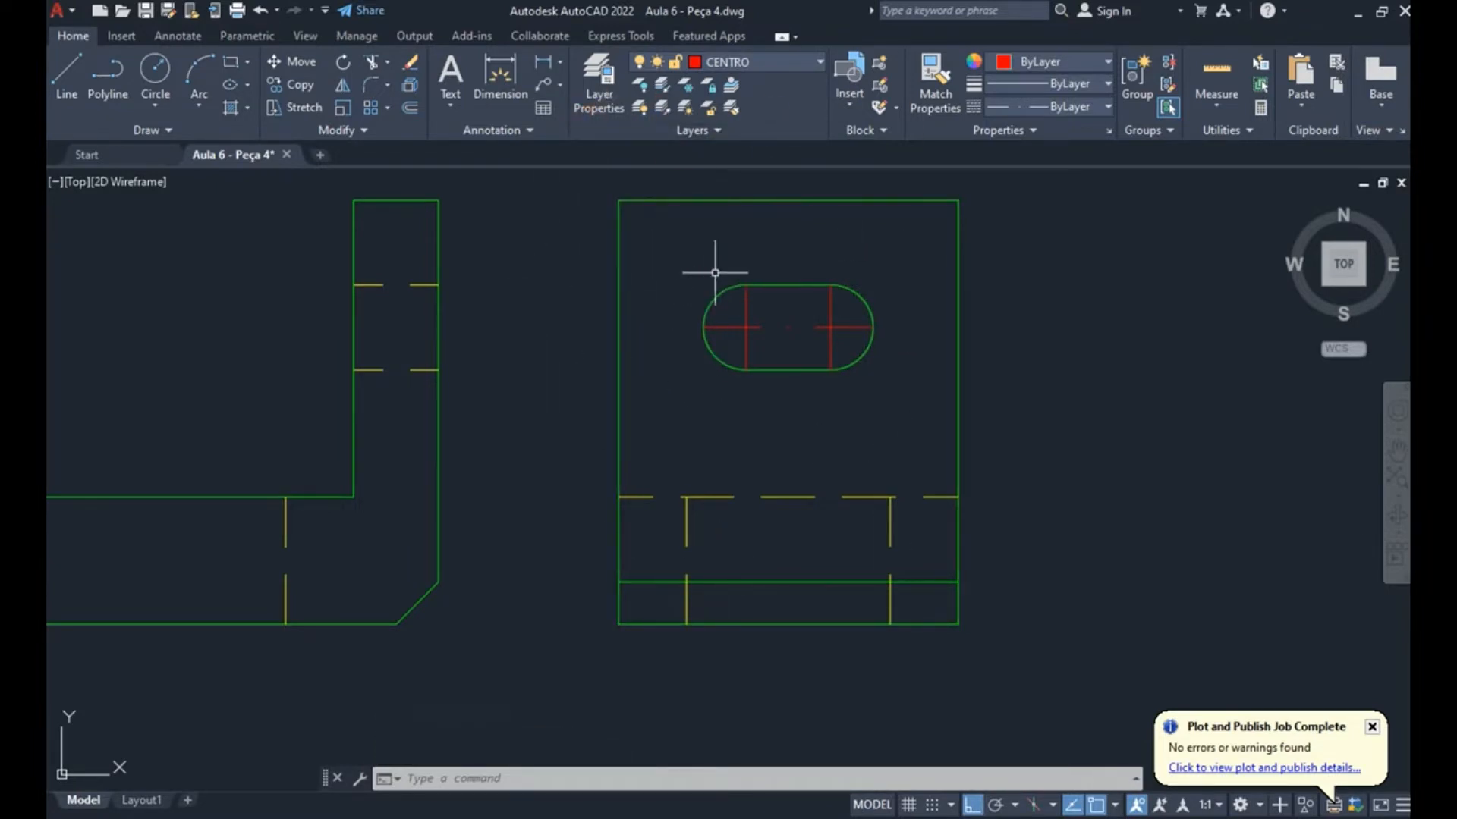
- Offset the side view's slot outline 5 units outward as a boundary for the centerlines
{"action": "mouse_move", "coordinate": [832, 310]}
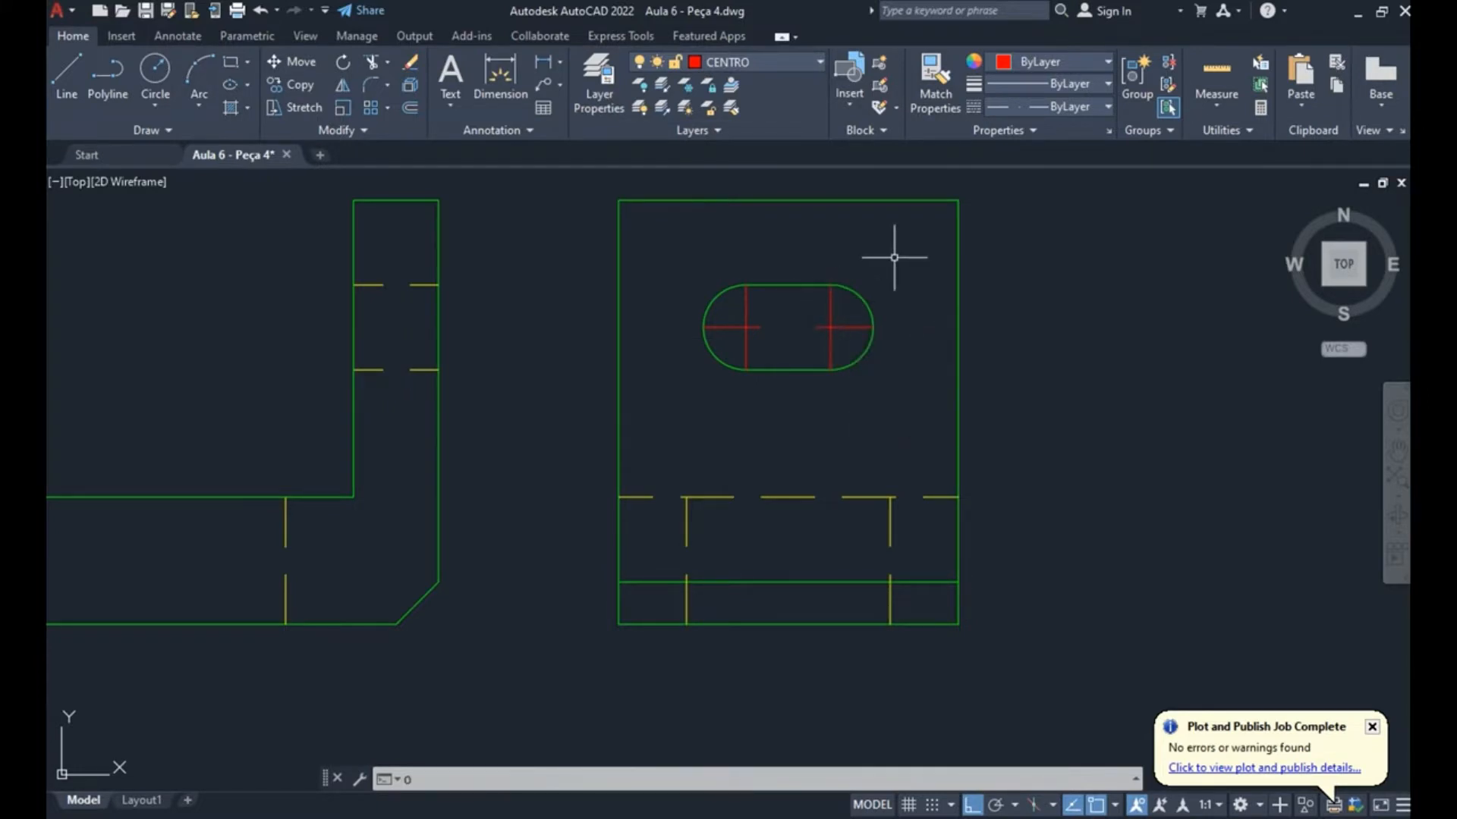
{"action": "type", "text": "O"}
{"action": "key", "text": "Return"}
{"action": "left_click", "coordinate": [873, 327]}
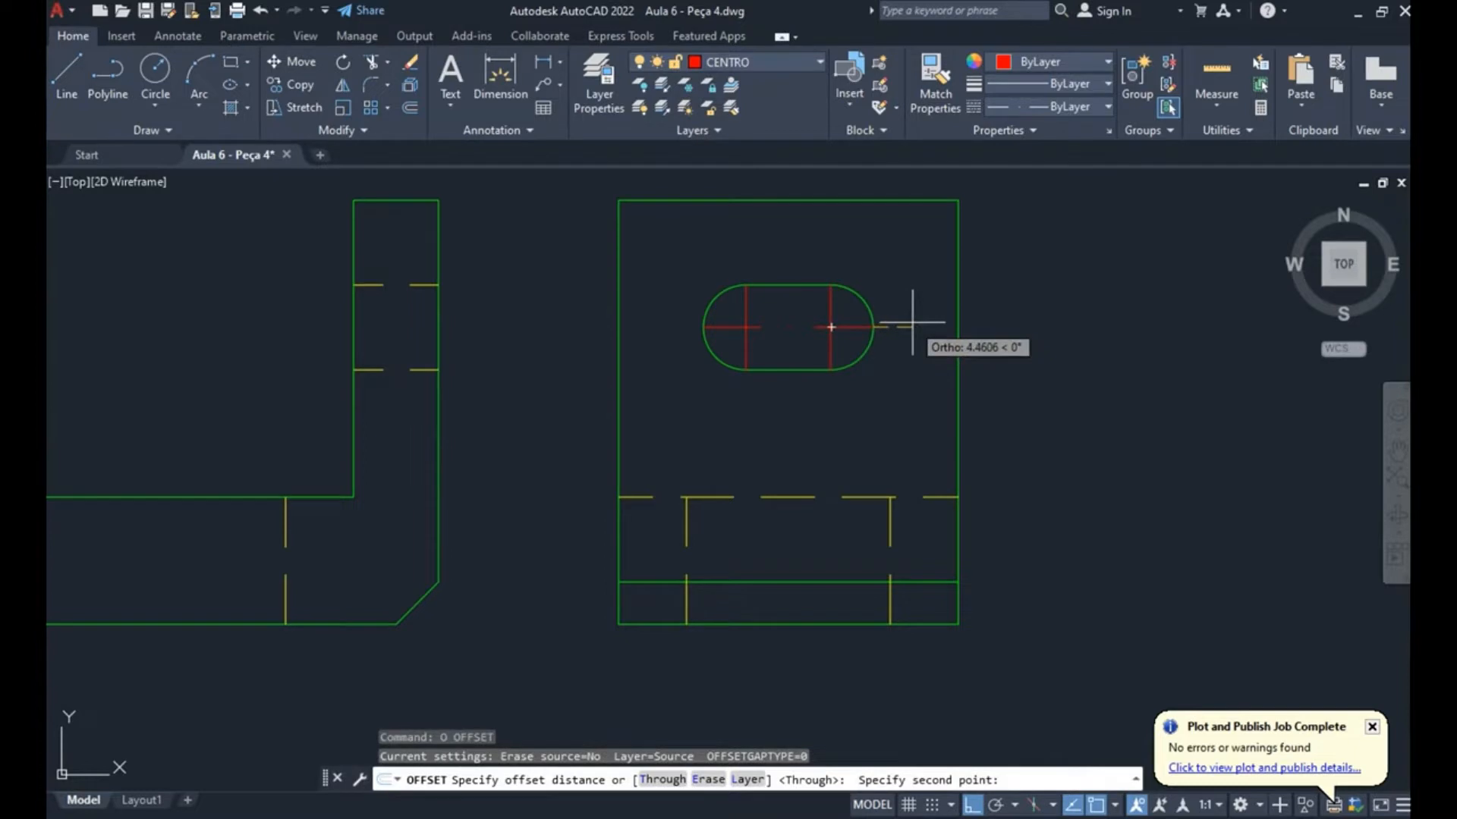
{"action": "type", "text": "5"}
{"action": "key", "text": "Return"}
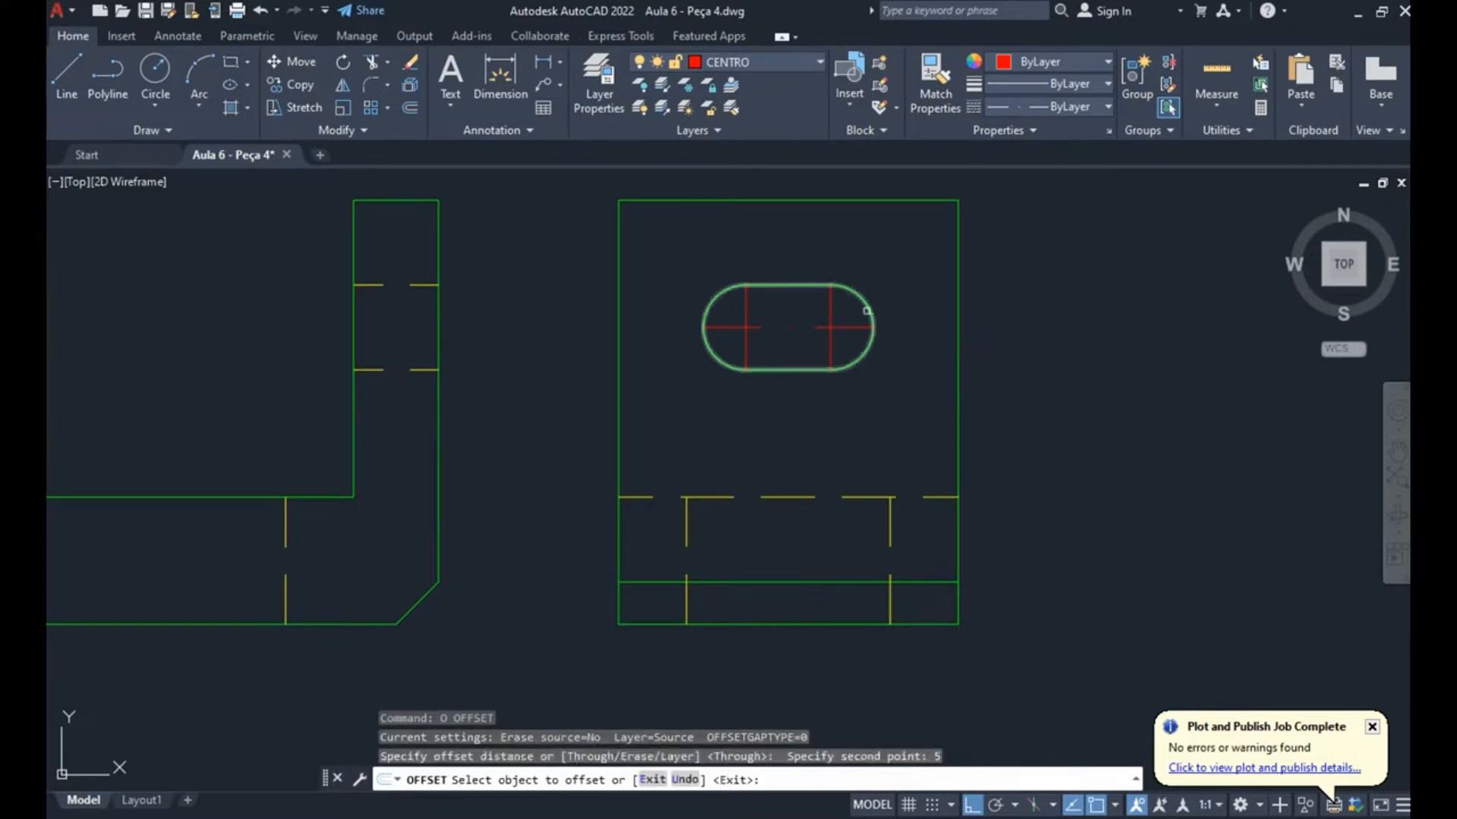
{"action": "left_click", "coordinate": [882, 320]}
{"action": "left_click", "coordinate": [911, 278]}
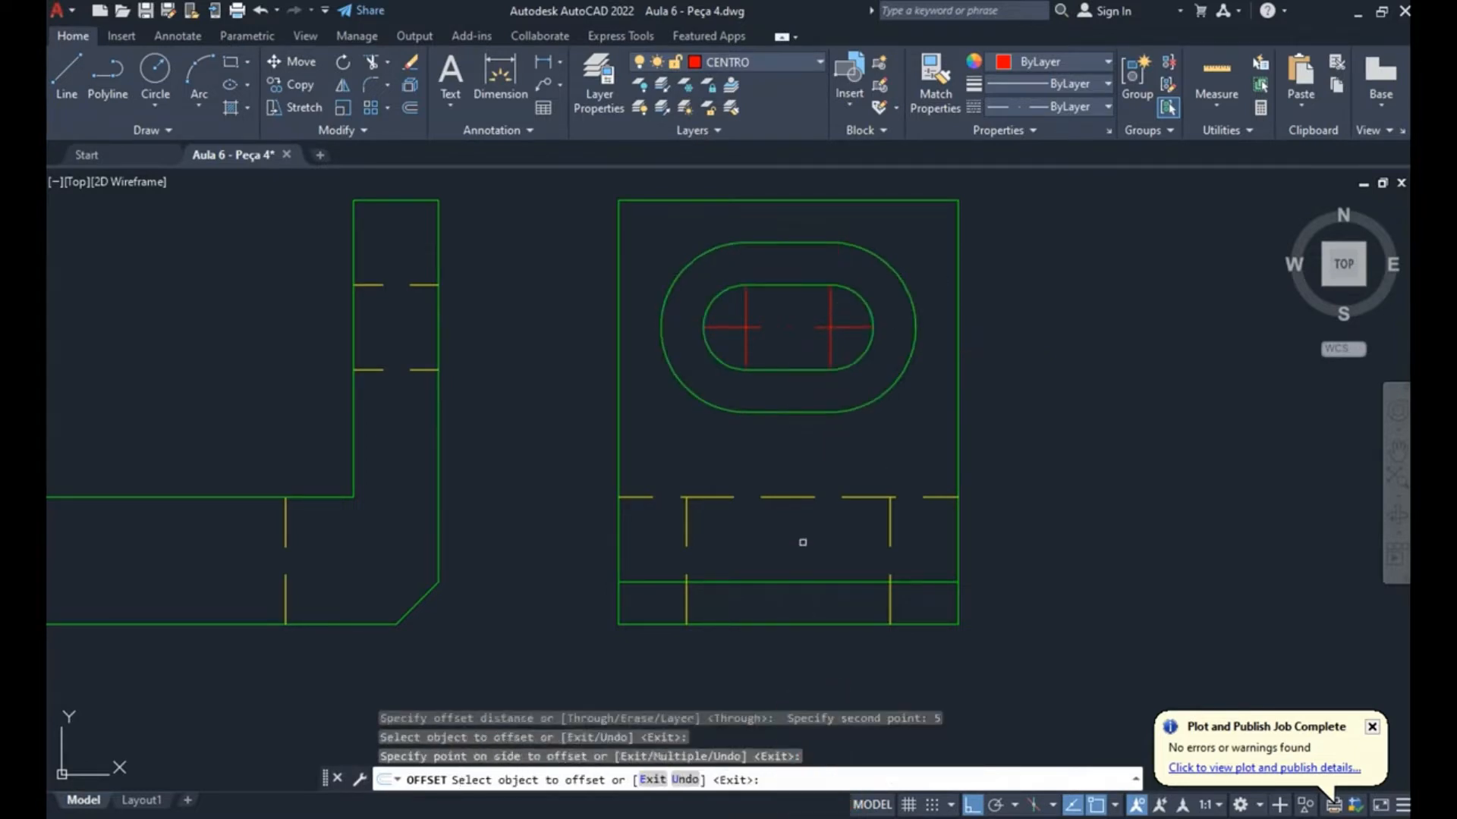
{"action": "key", "text": "Escape"}
- Extend both ends of the slot's horizontal and two vertical centerlines to the outer offset outline
{"action": "type", "text": "ex"}
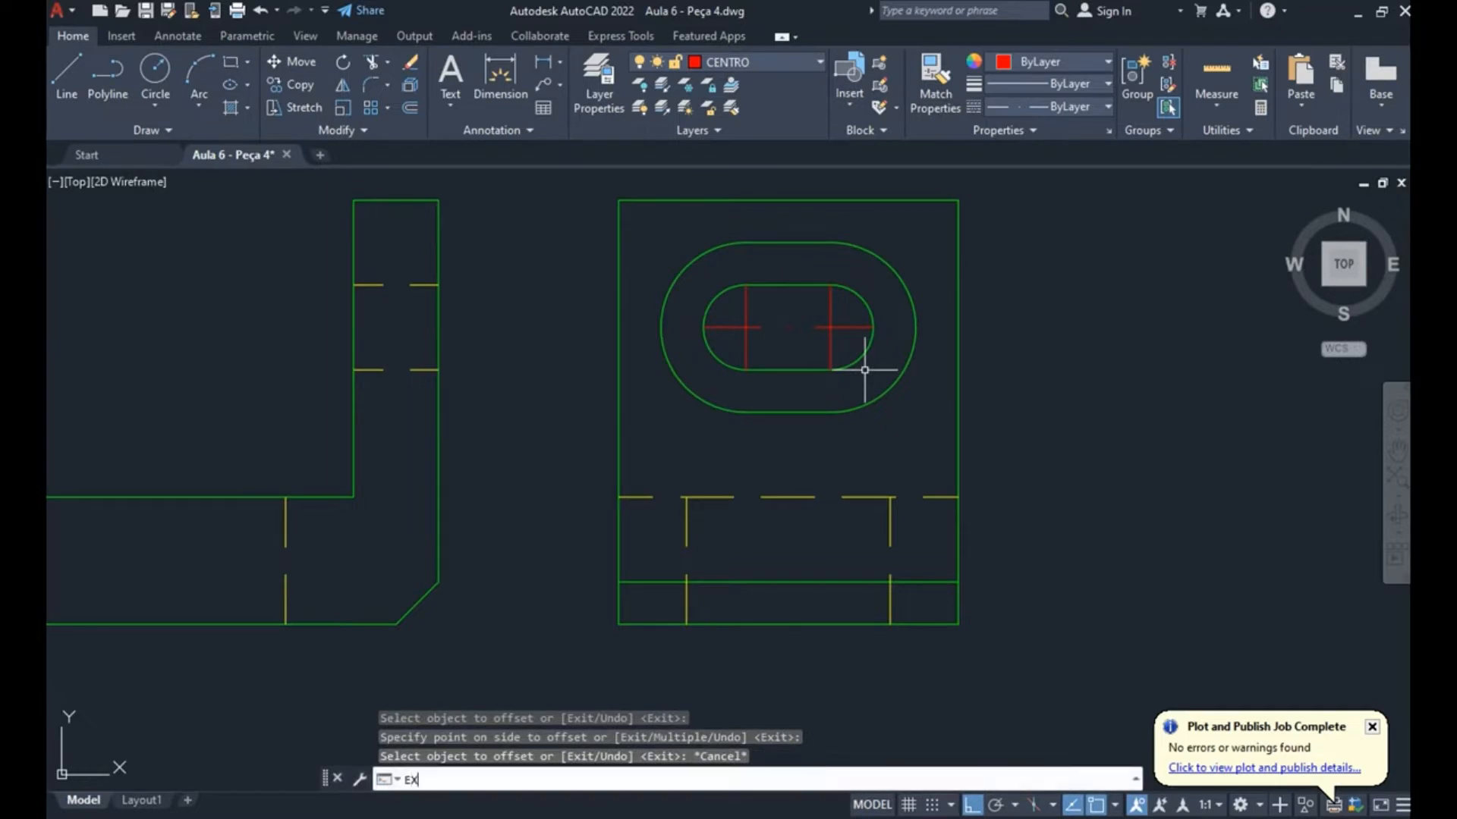
{"action": "key", "text": "Return"}
{"action": "left_click", "coordinate": [862, 330]}
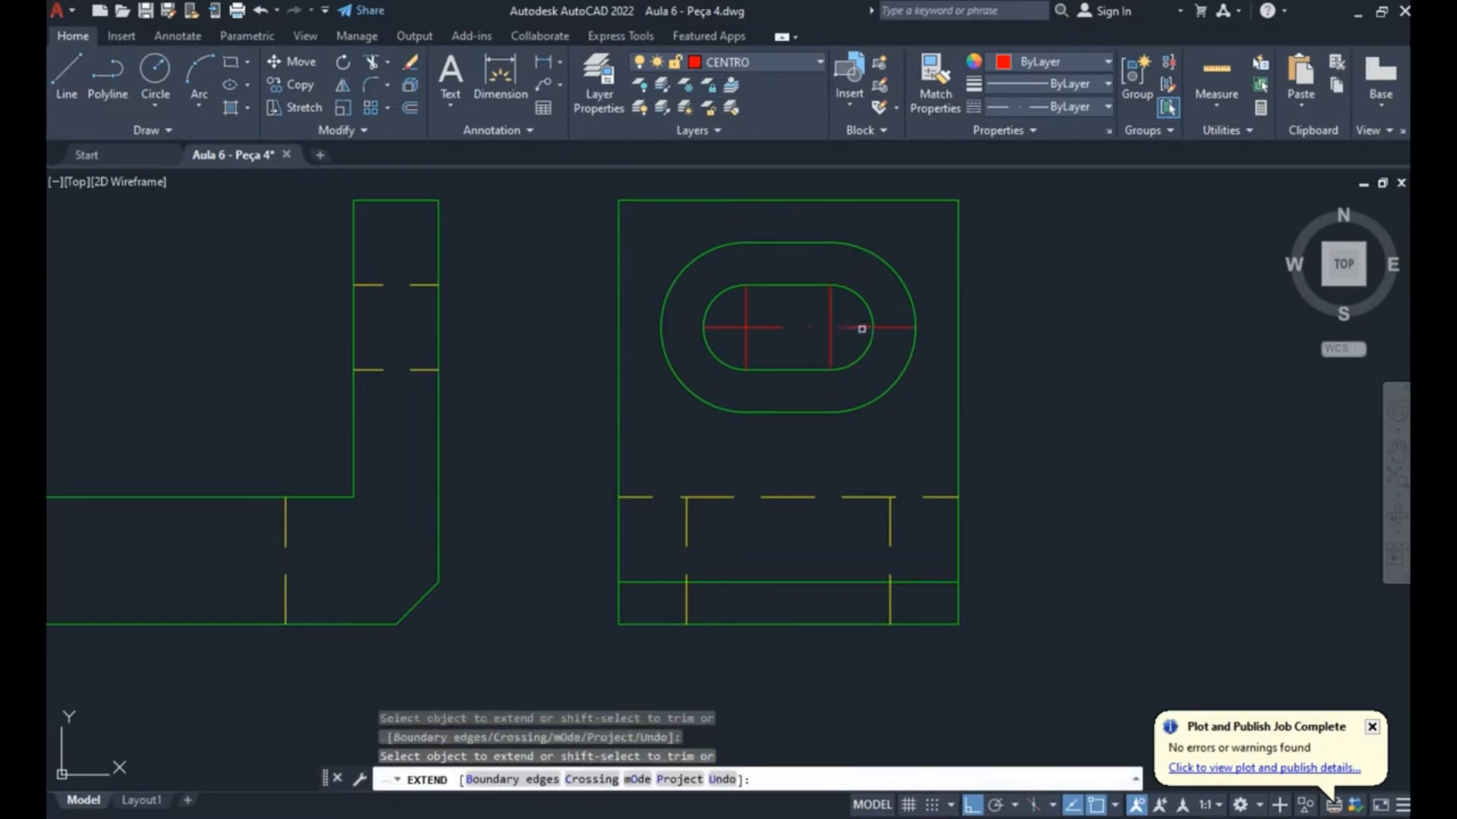
{"action": "left_click", "coordinate": [726, 330]}
{"action": "left_click", "coordinate": [745, 349]}
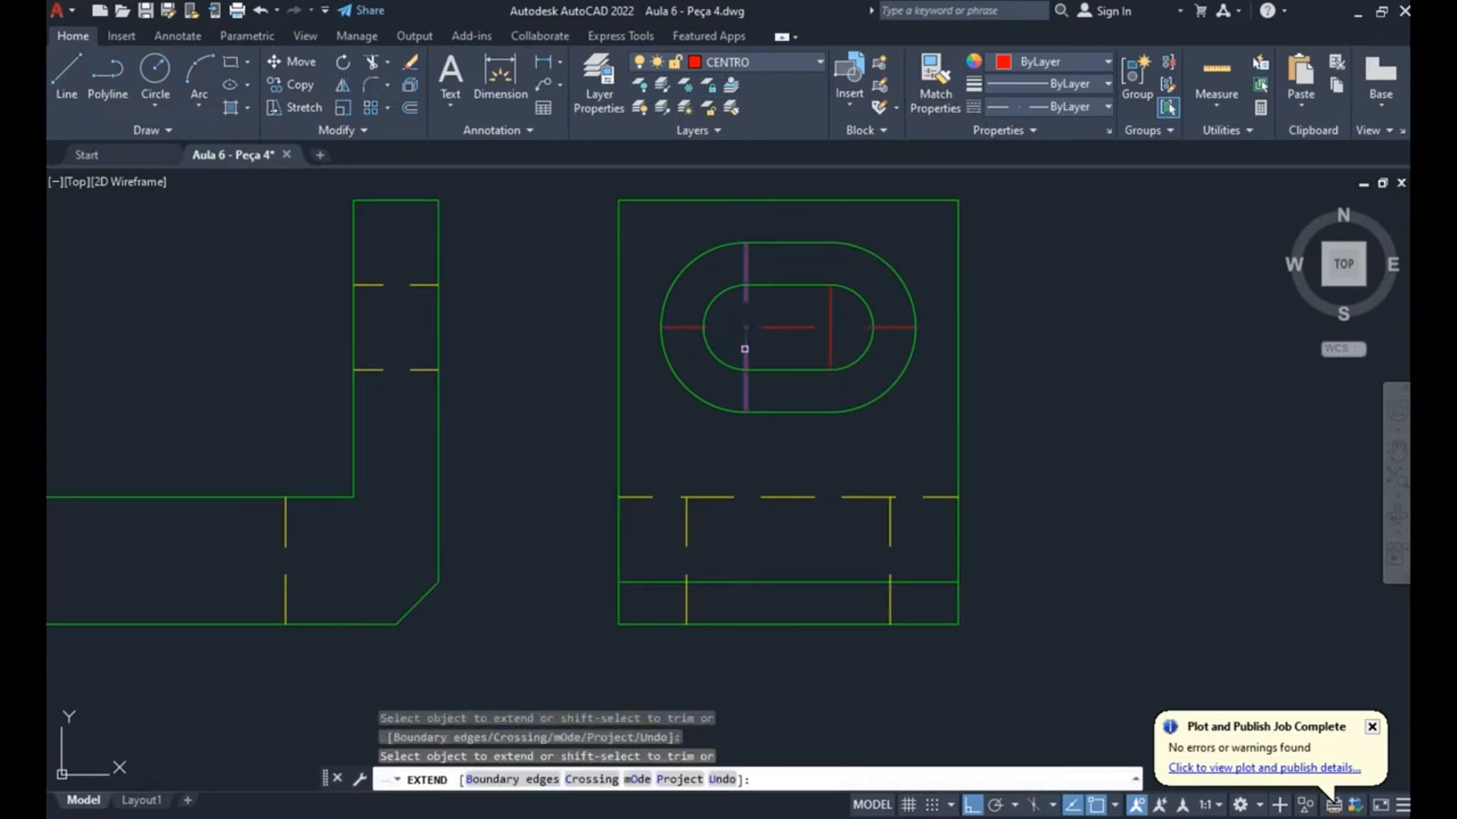
{"action": "left_click", "coordinate": [831, 338]}
{"action": "key", "text": "Escape"}
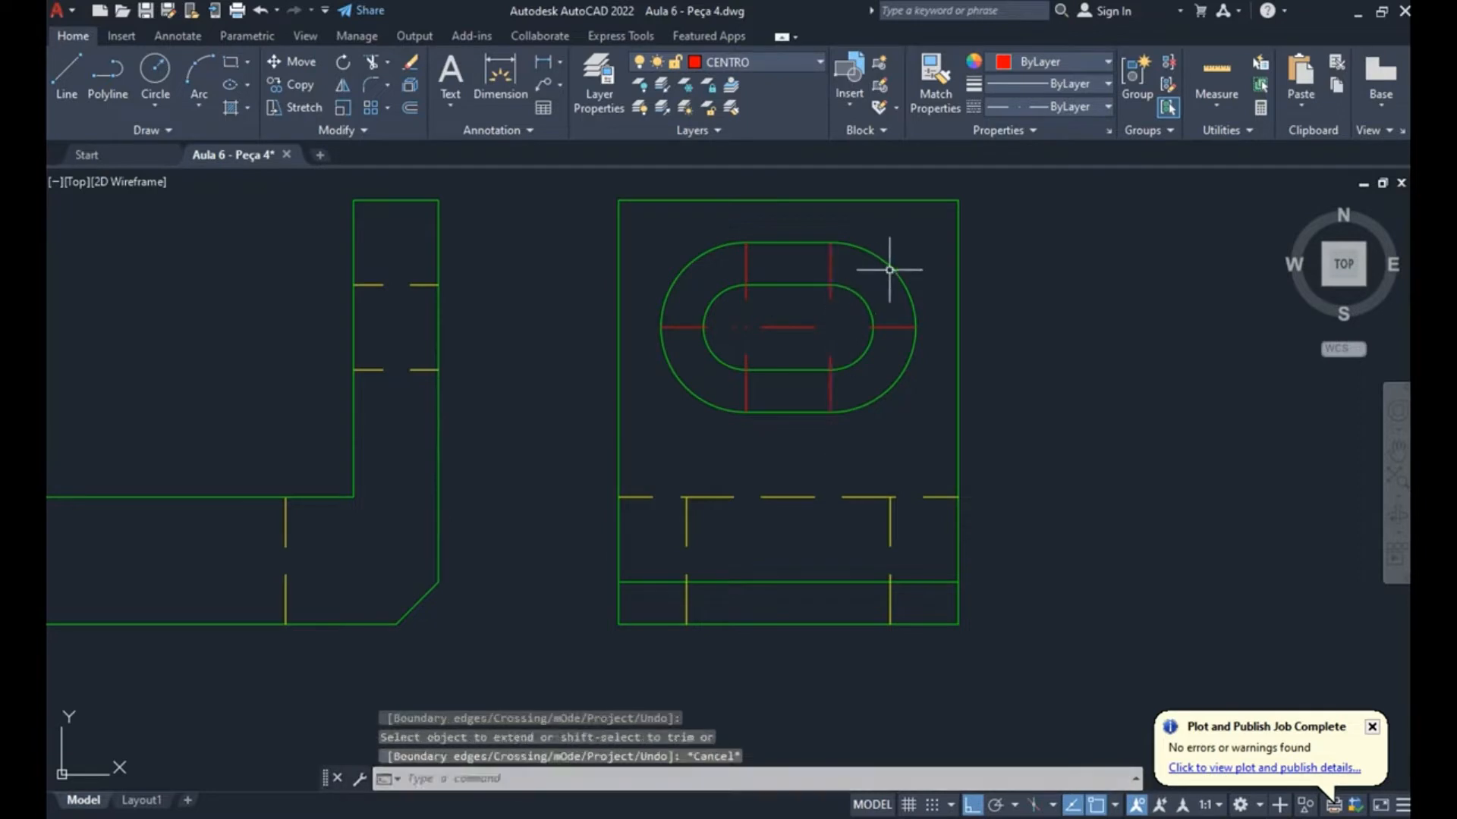
- Erase the outer offset outline around the slot
{"action": "type", "text": "e"}
{"action": "key", "text": "Return"}
{"action": "left_click", "coordinate": [890, 269]}
{"action": "key", "text": "Return"}
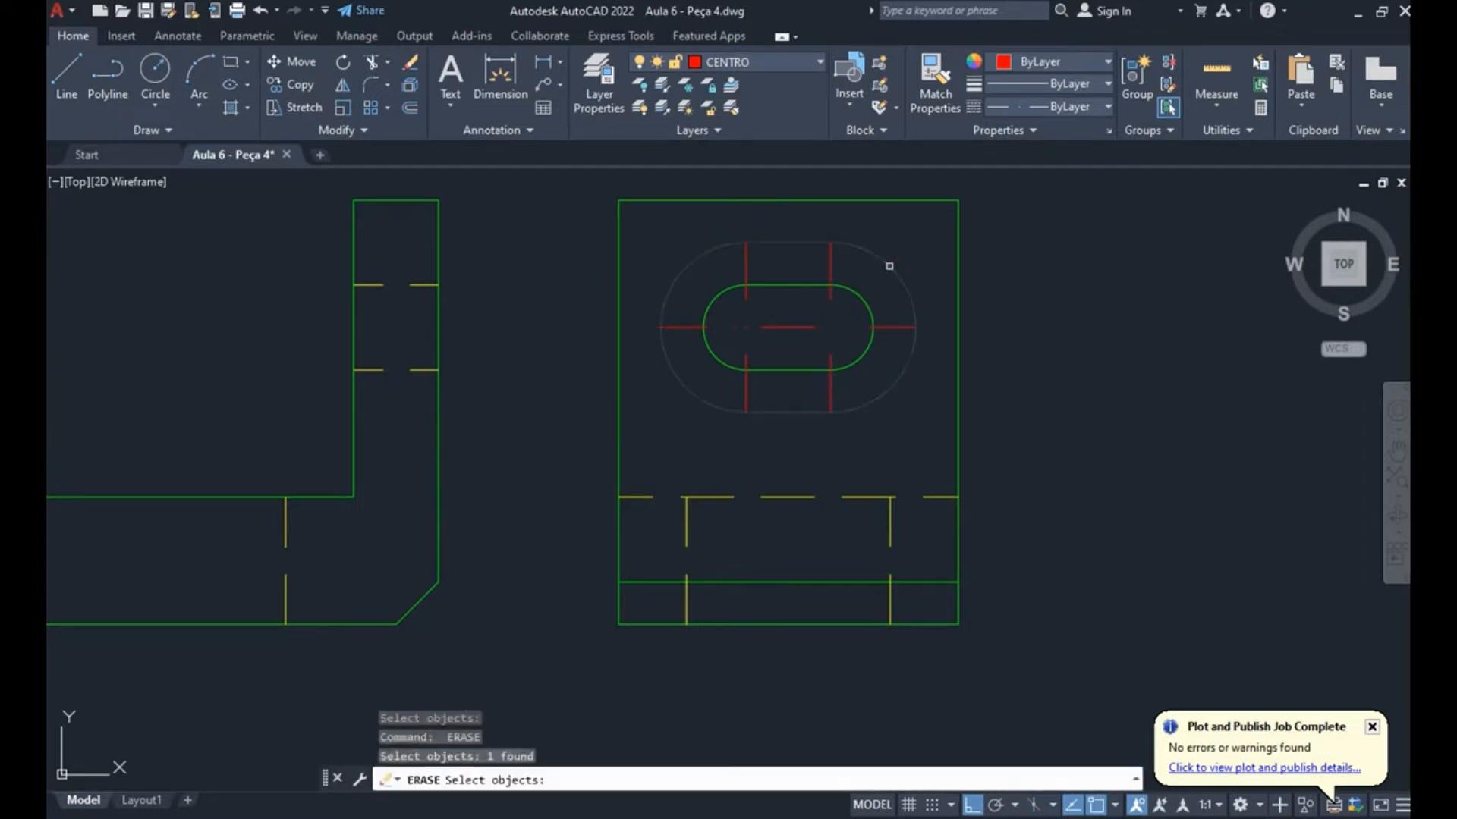
- Undo the outline erasure, centerline extensions and slot offset, restoring the slot's right vertical centerline
{"action": "key", "text": "ctrl+z"}
{"action": "key", "text": "ctrl+z"}
{"action": "key", "text": "ctrl+z"}
{"action": "key", "text": "ctrl+z"}
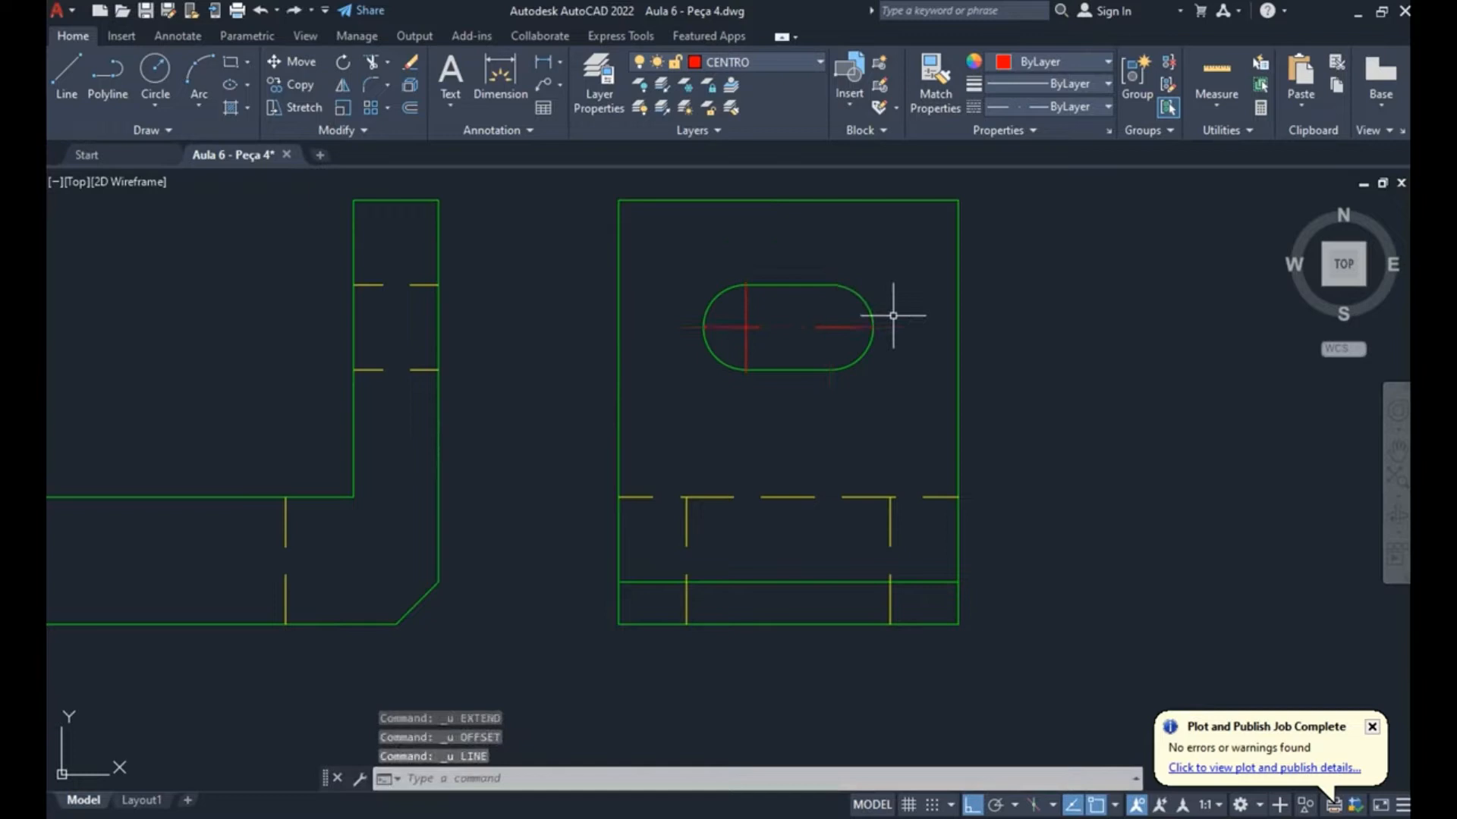
{"action": "key", "text": "ctrl+y"}
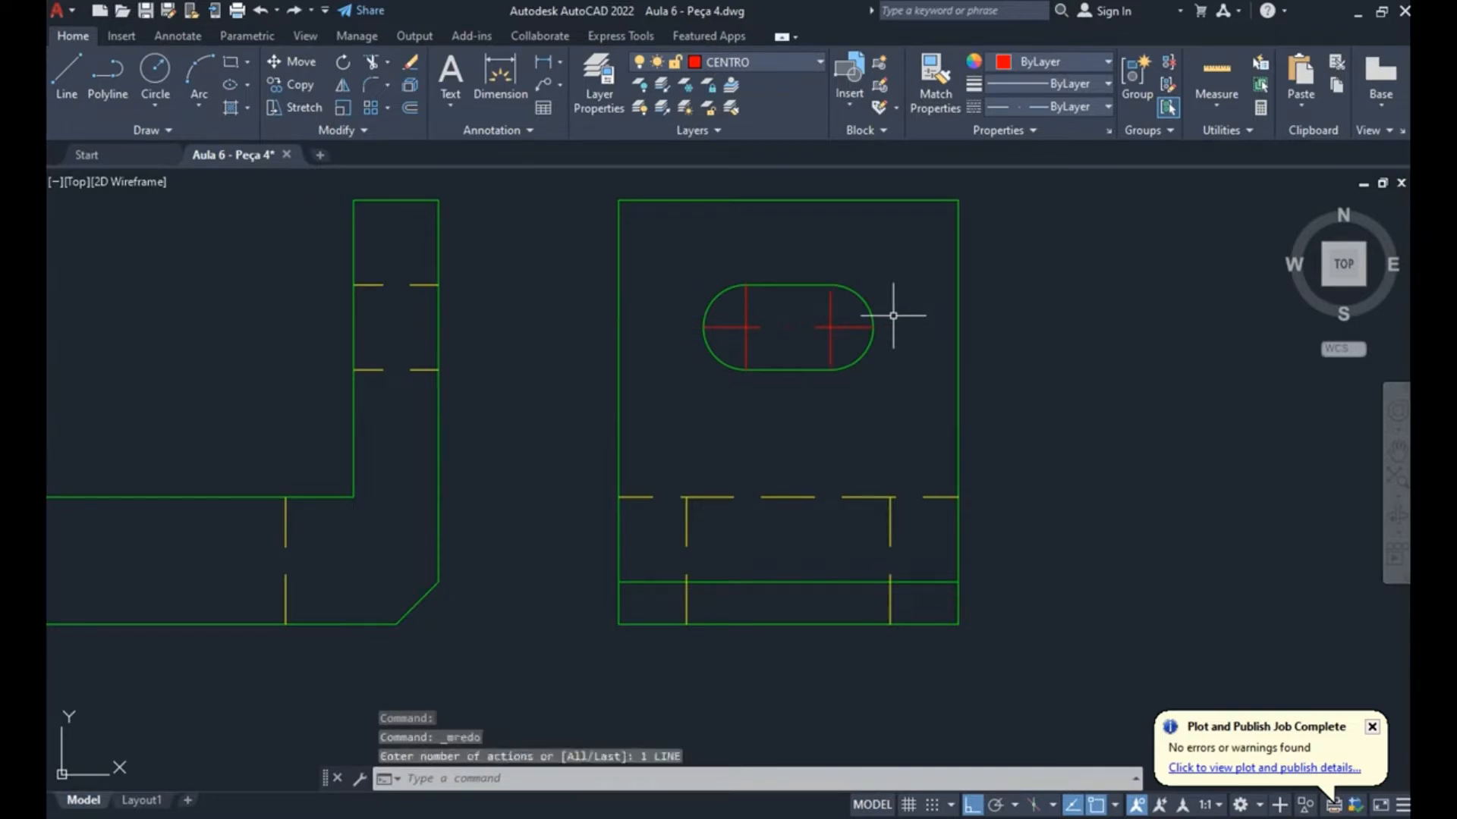
{"action": "key", "text": "Escape"}
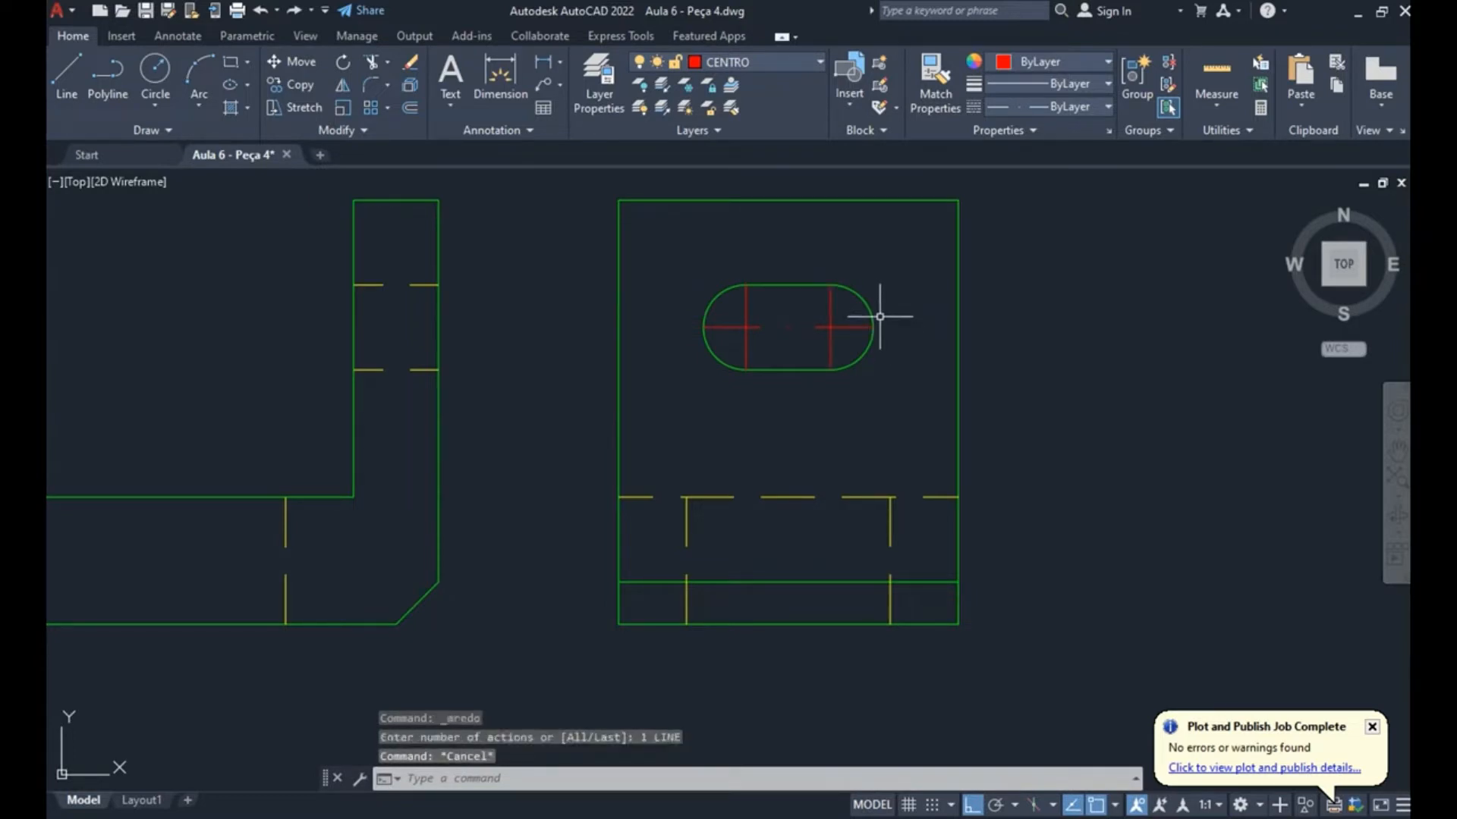
{"action": "key", "text": "ctrl+z"}
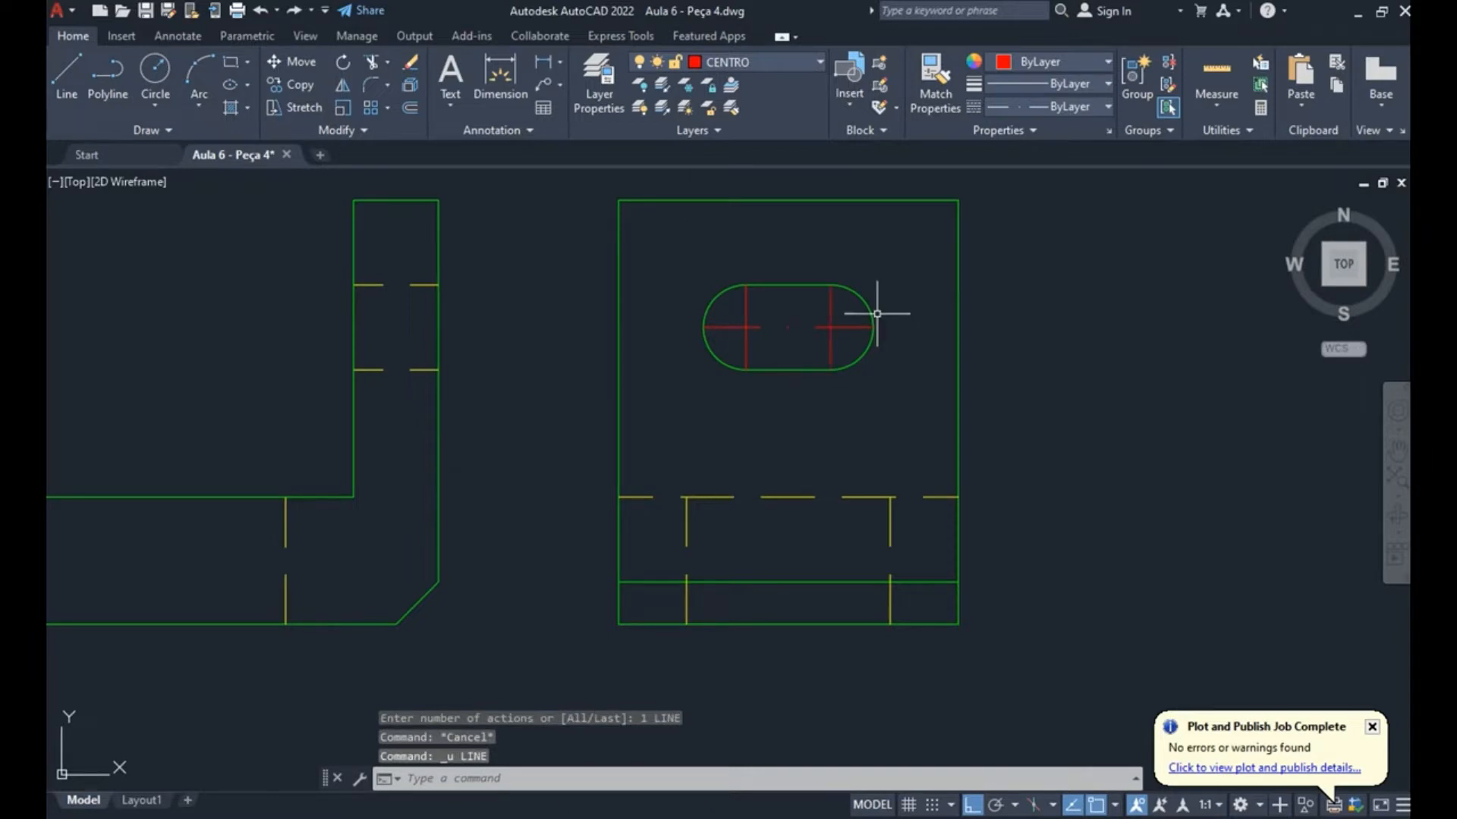
{"action": "key", "text": "ctrl+y"}
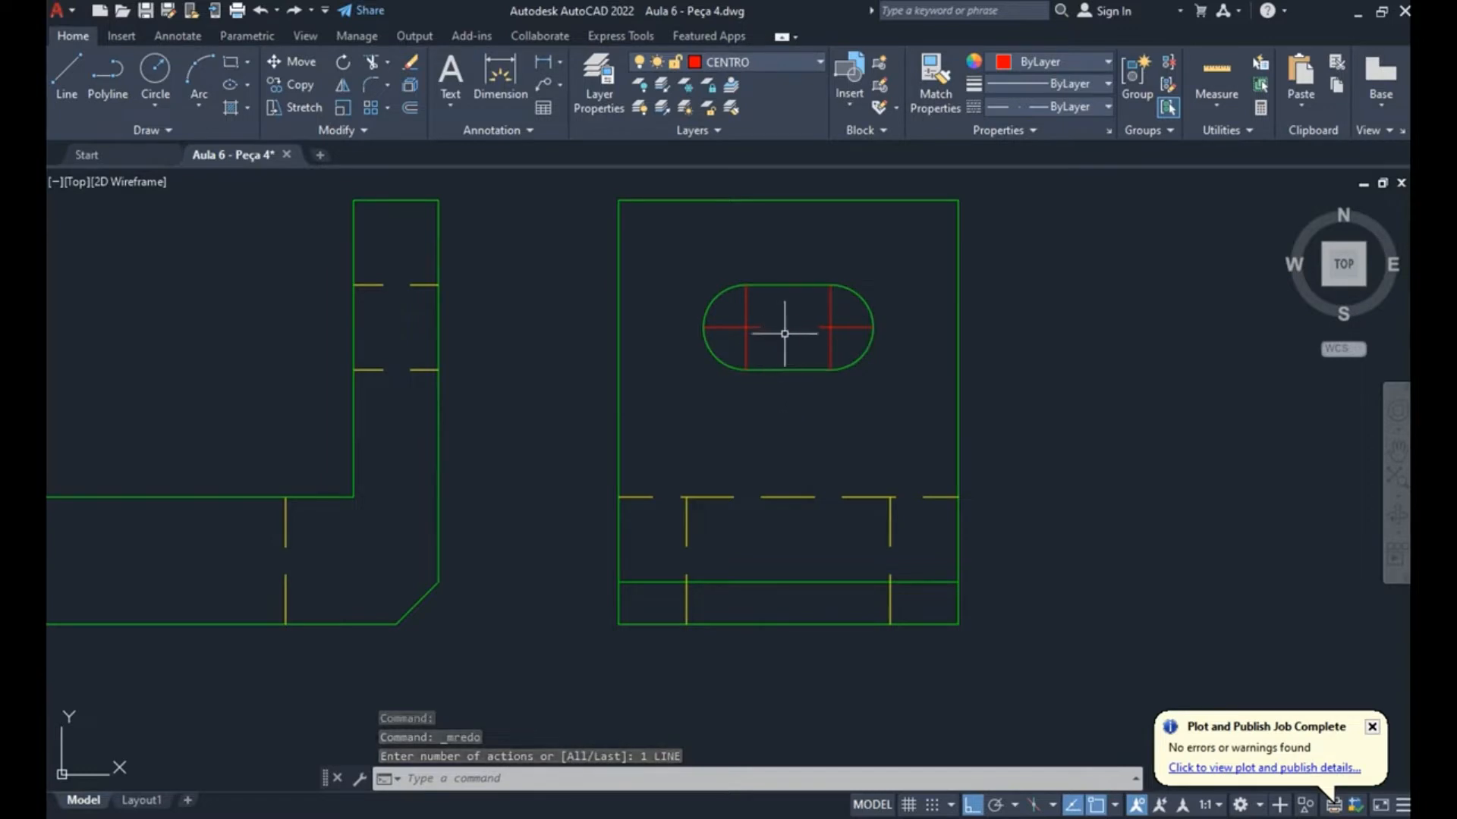
- Lengthen both ends of the side view slot's horizontal centerline by a delta of 5 units
{"action": "key", "text": "Escape"}
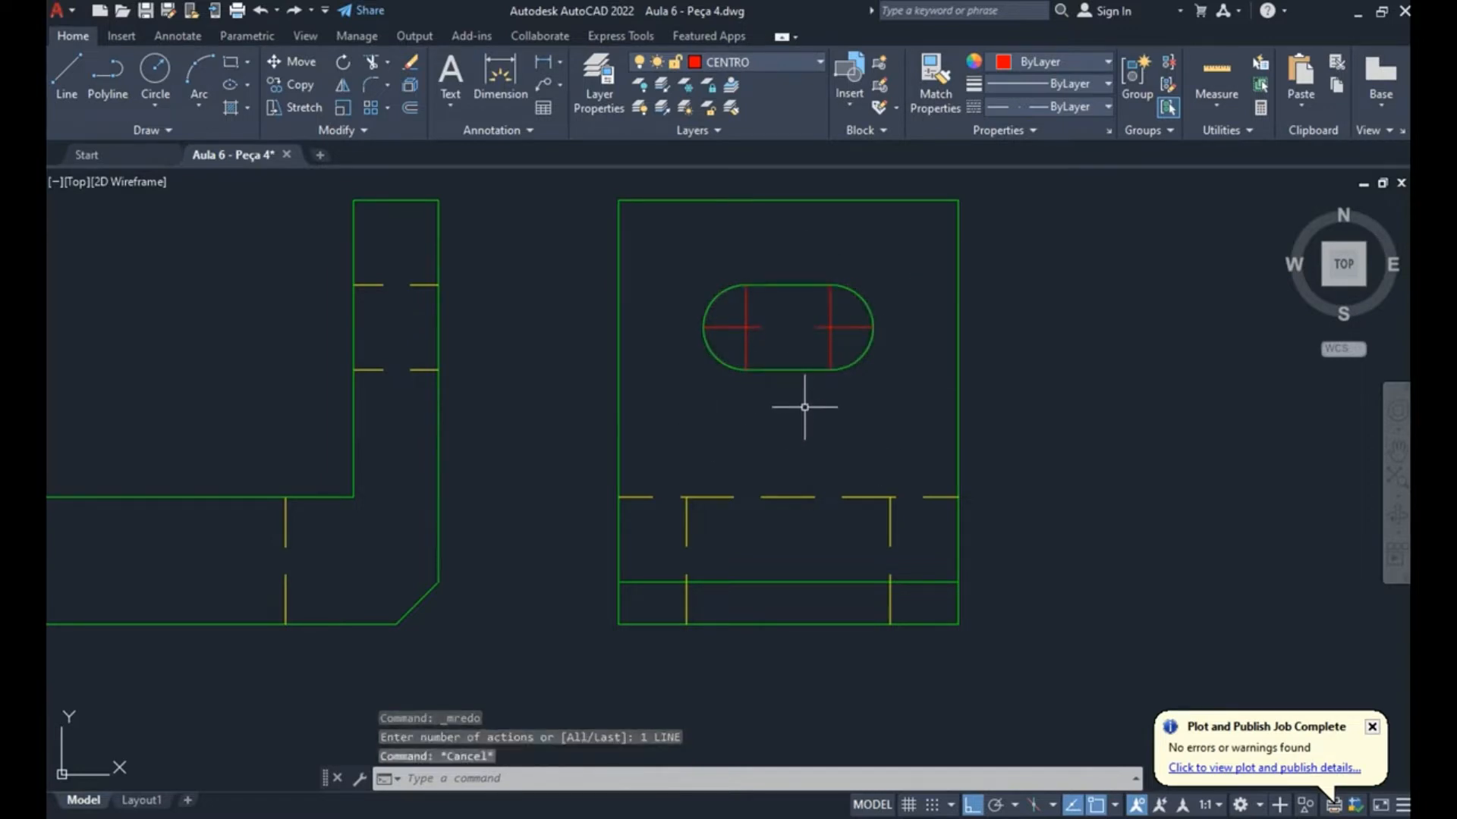
{"action": "type", "text": "LEN"}
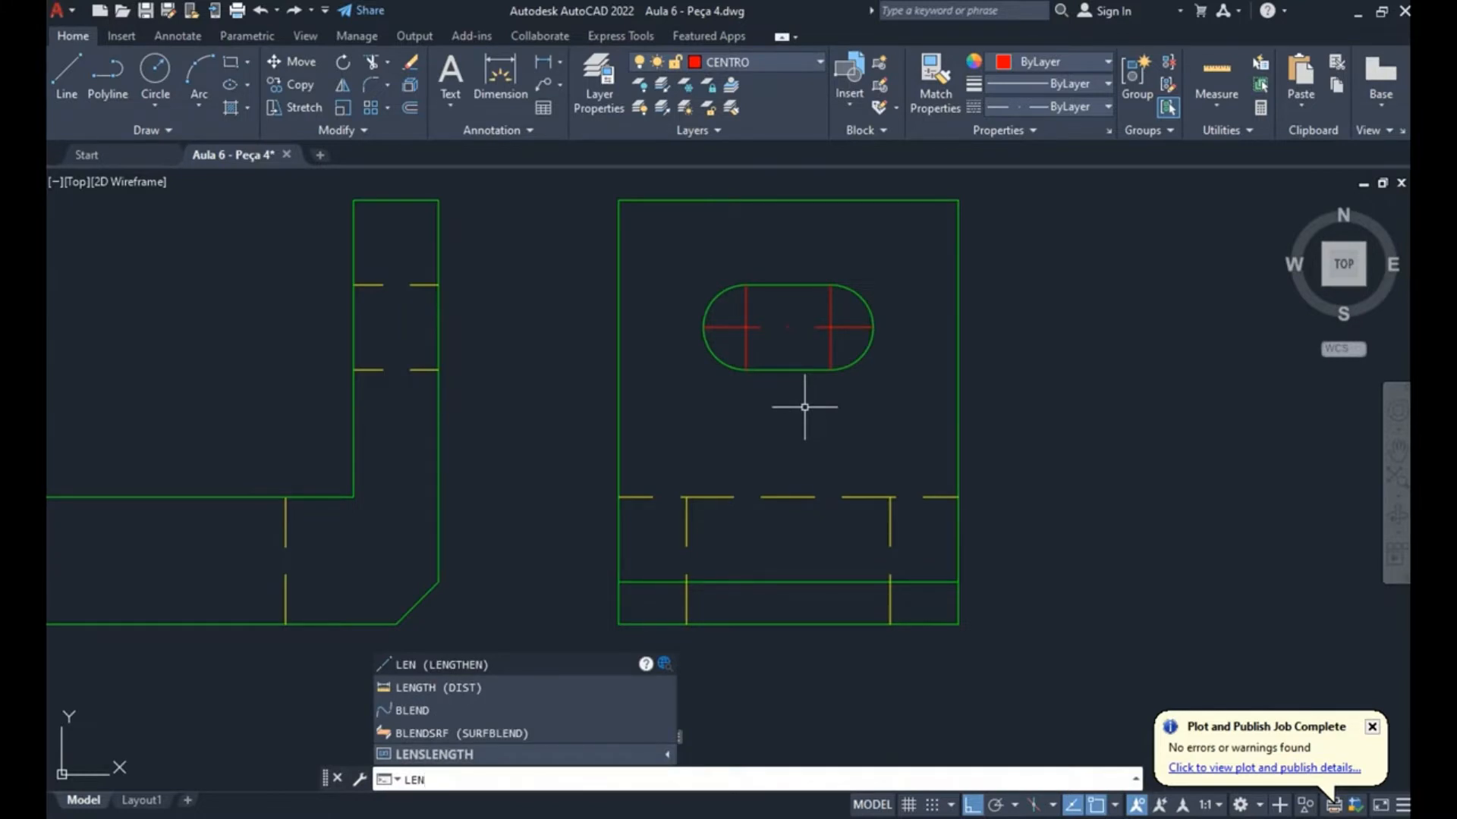
{"action": "key", "text": "Return"}
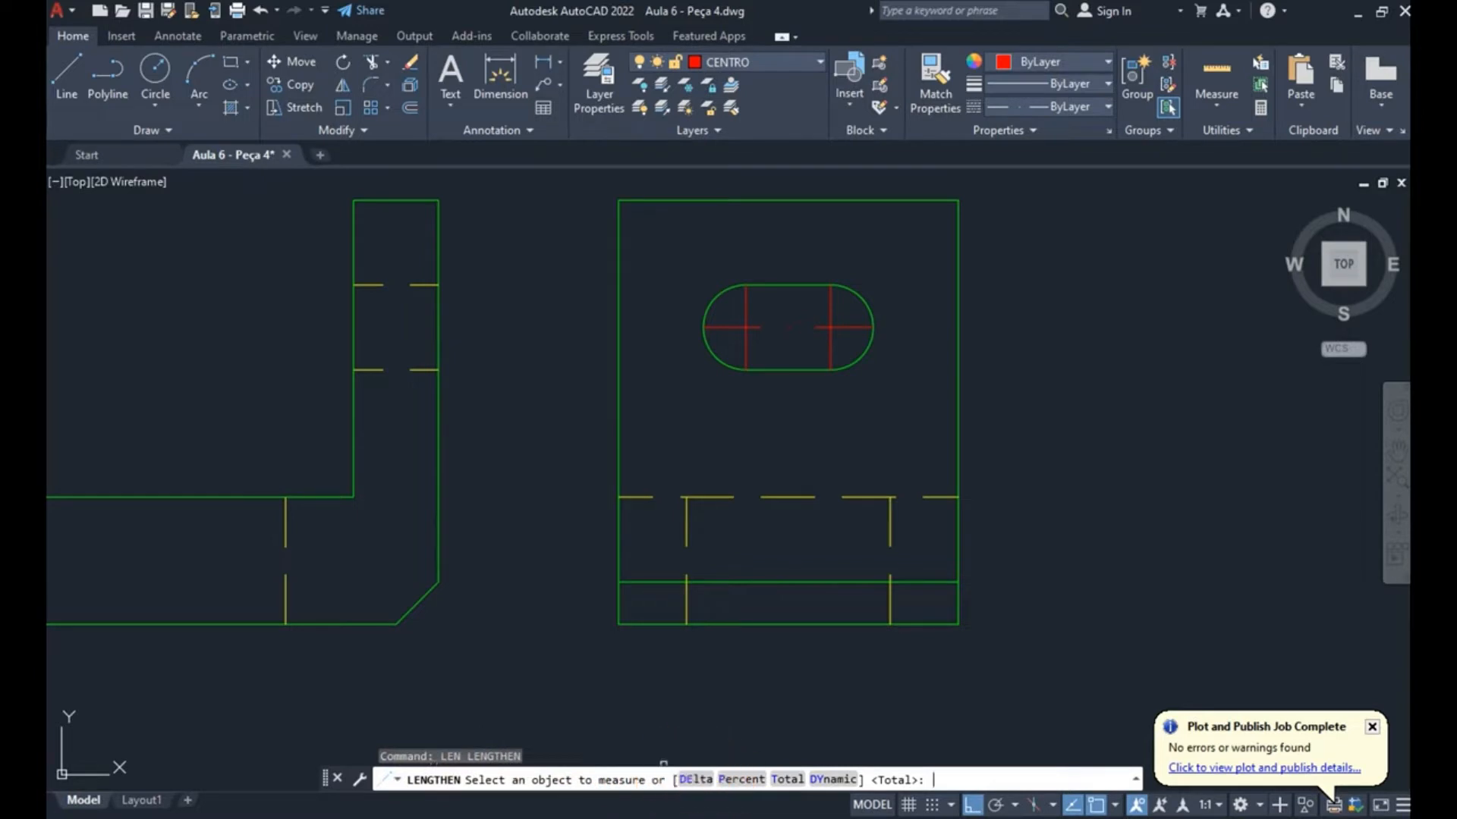
{"action": "key", "text": "Return"}
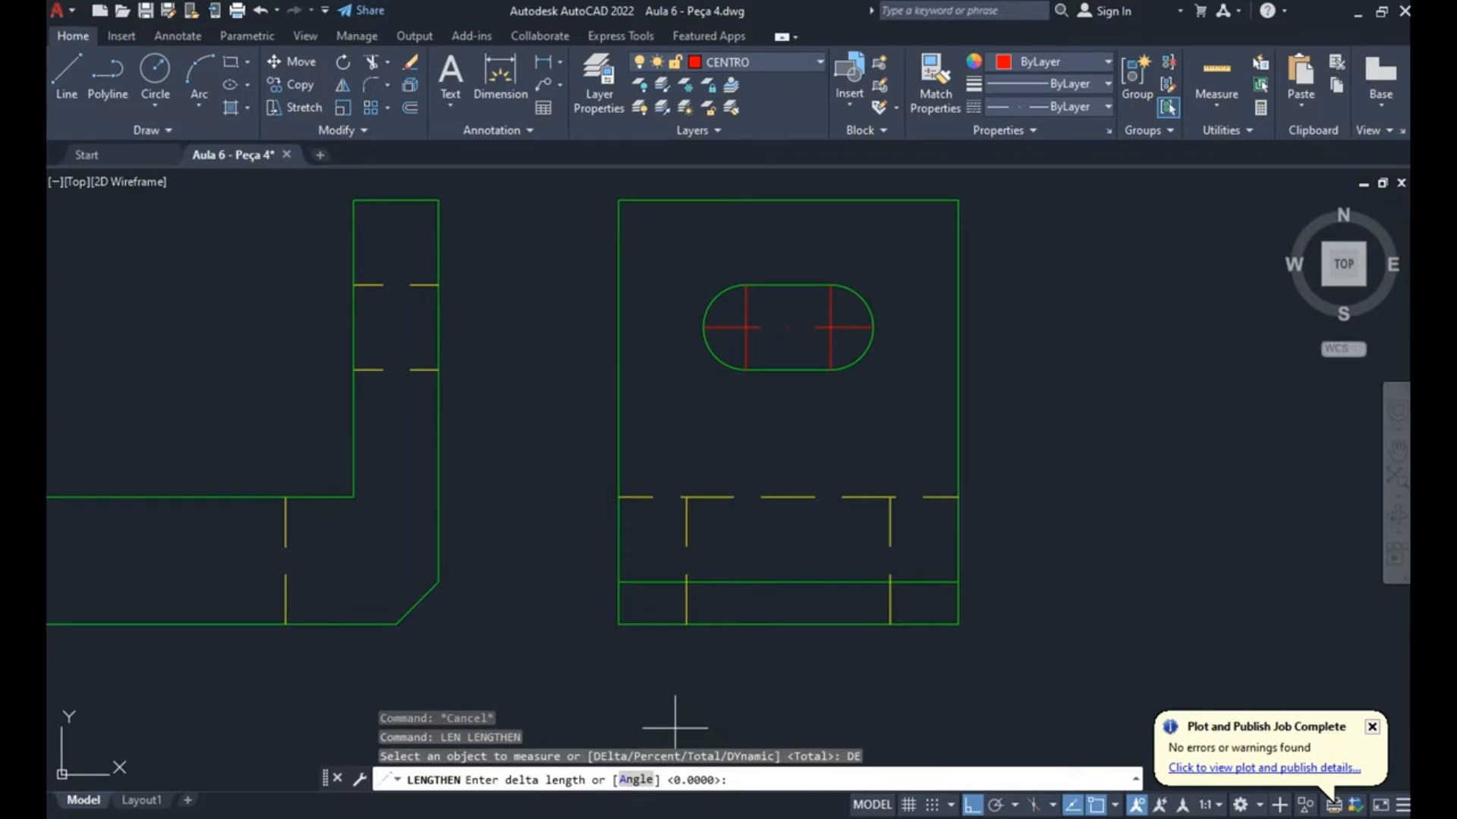
{"action": "key", "text": "Return"}
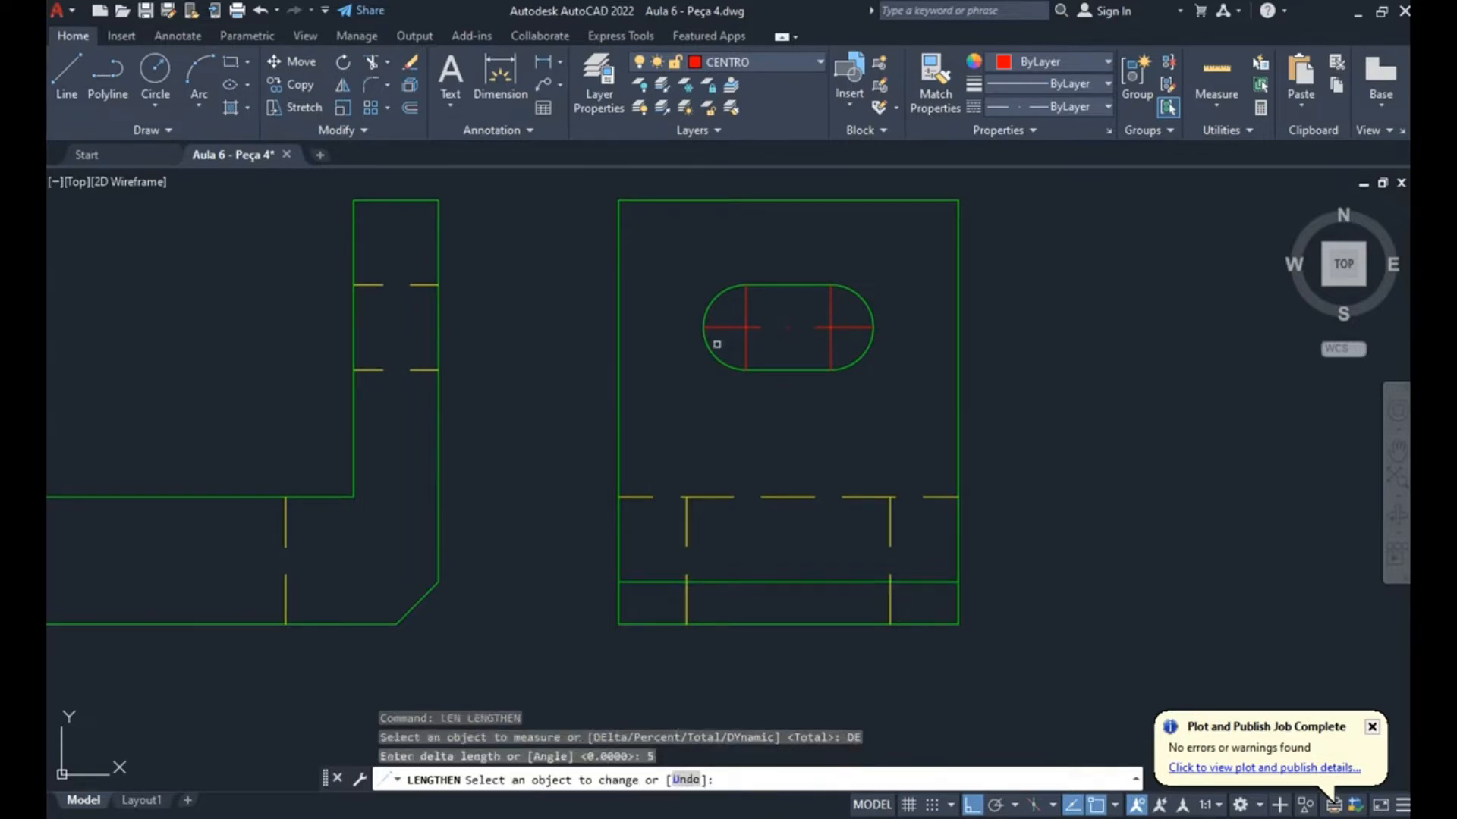
{"action": "left_click", "coordinate": [716, 327]}
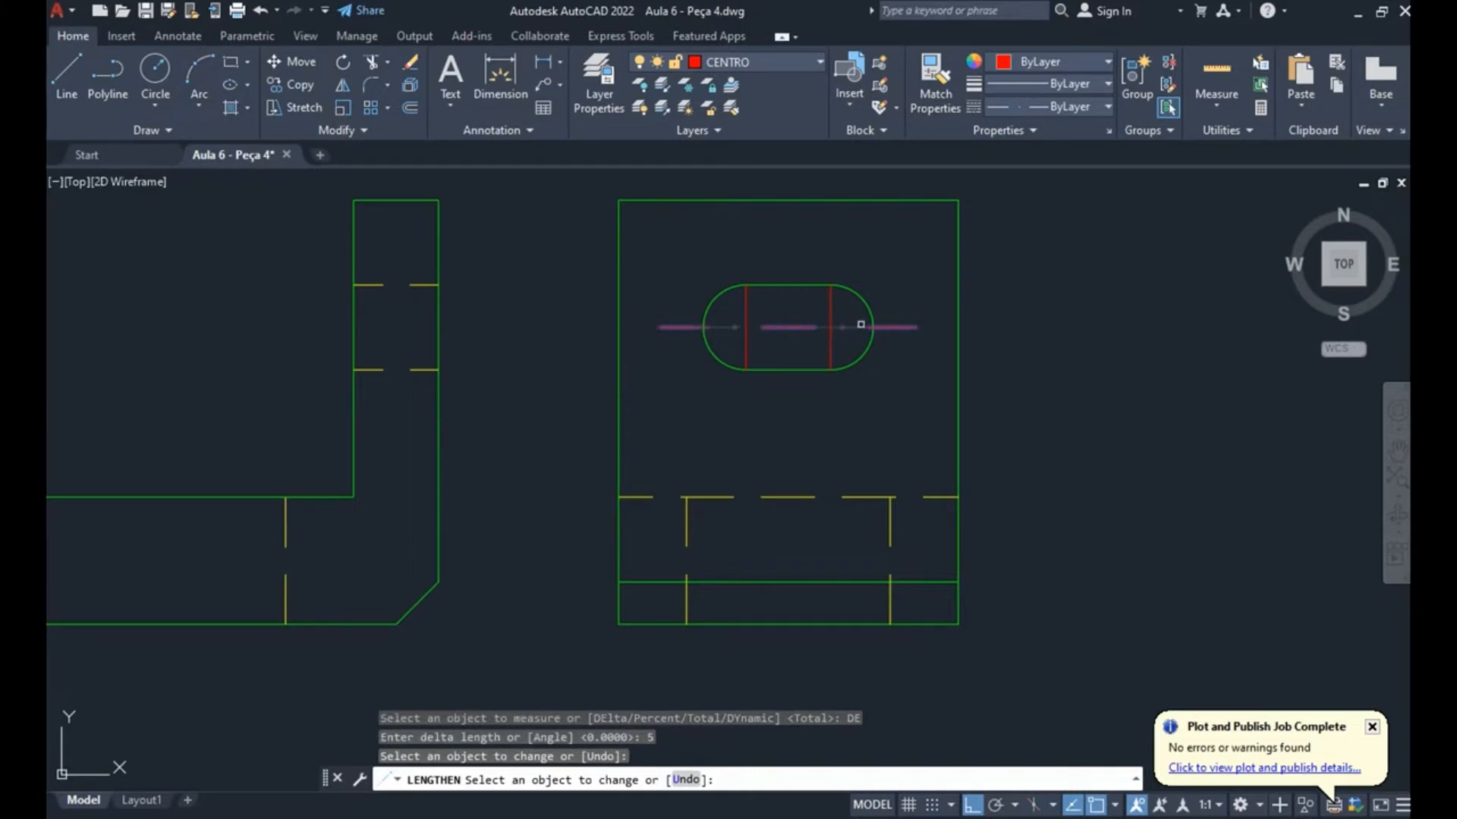
{"action": "left_click", "coordinate": [858, 326]}
- Lengthen the slot's two vertical centerlines by 5 units at their upper and lower ends
{"action": "left_click", "coordinate": [833, 302]}
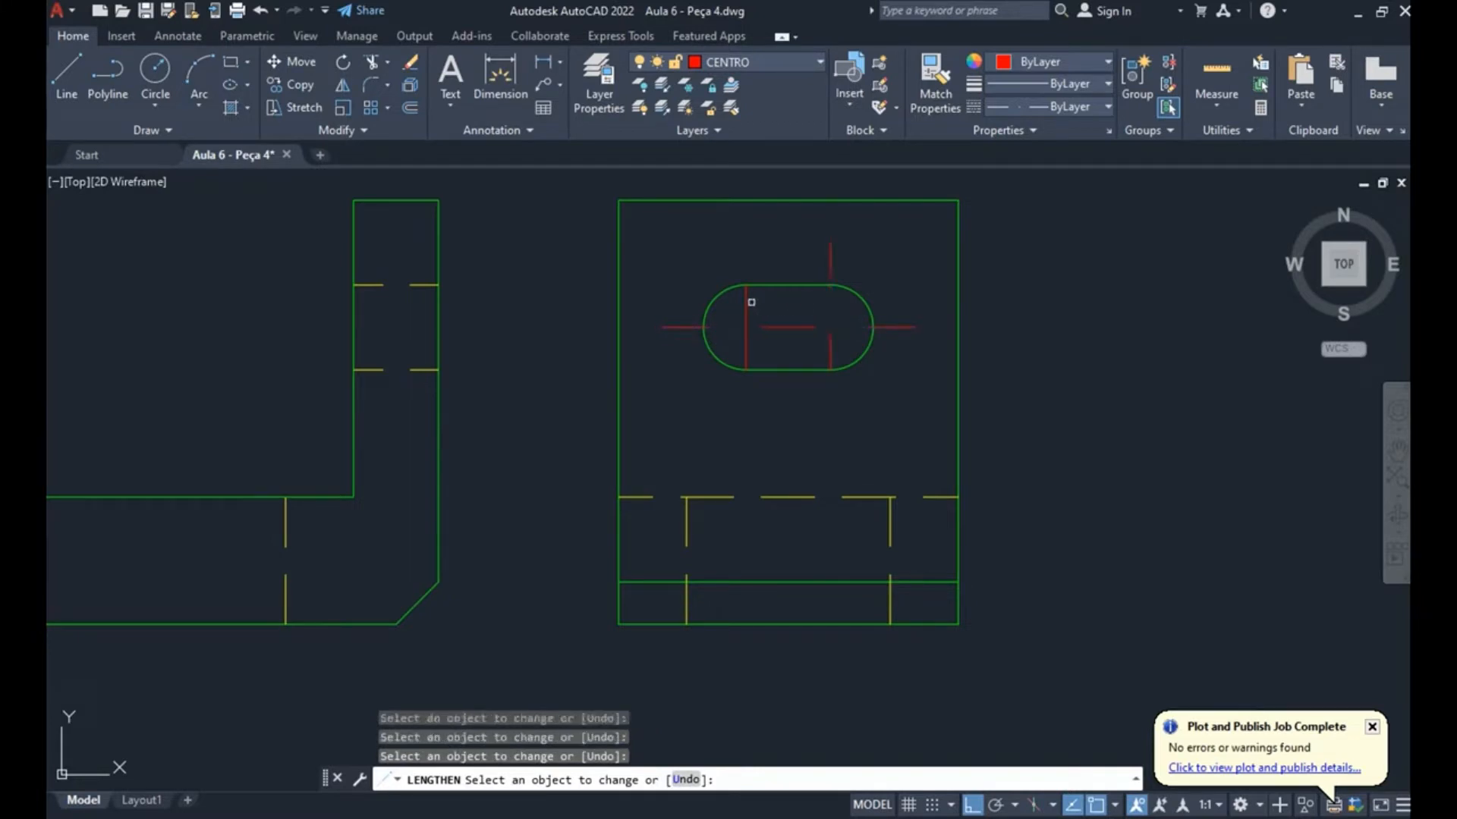
{"action": "left_click", "coordinate": [746, 358]}
{"action": "left_click", "coordinate": [831, 358]}
{"action": "key", "text": "Escape"}
- Draw a polyline centerline across the front view's right leg, midway between the hidden slot edges
{"action": "scroll", "coordinate": [798, 412], "scroll_direction": "down", "scroll_amount": 2}
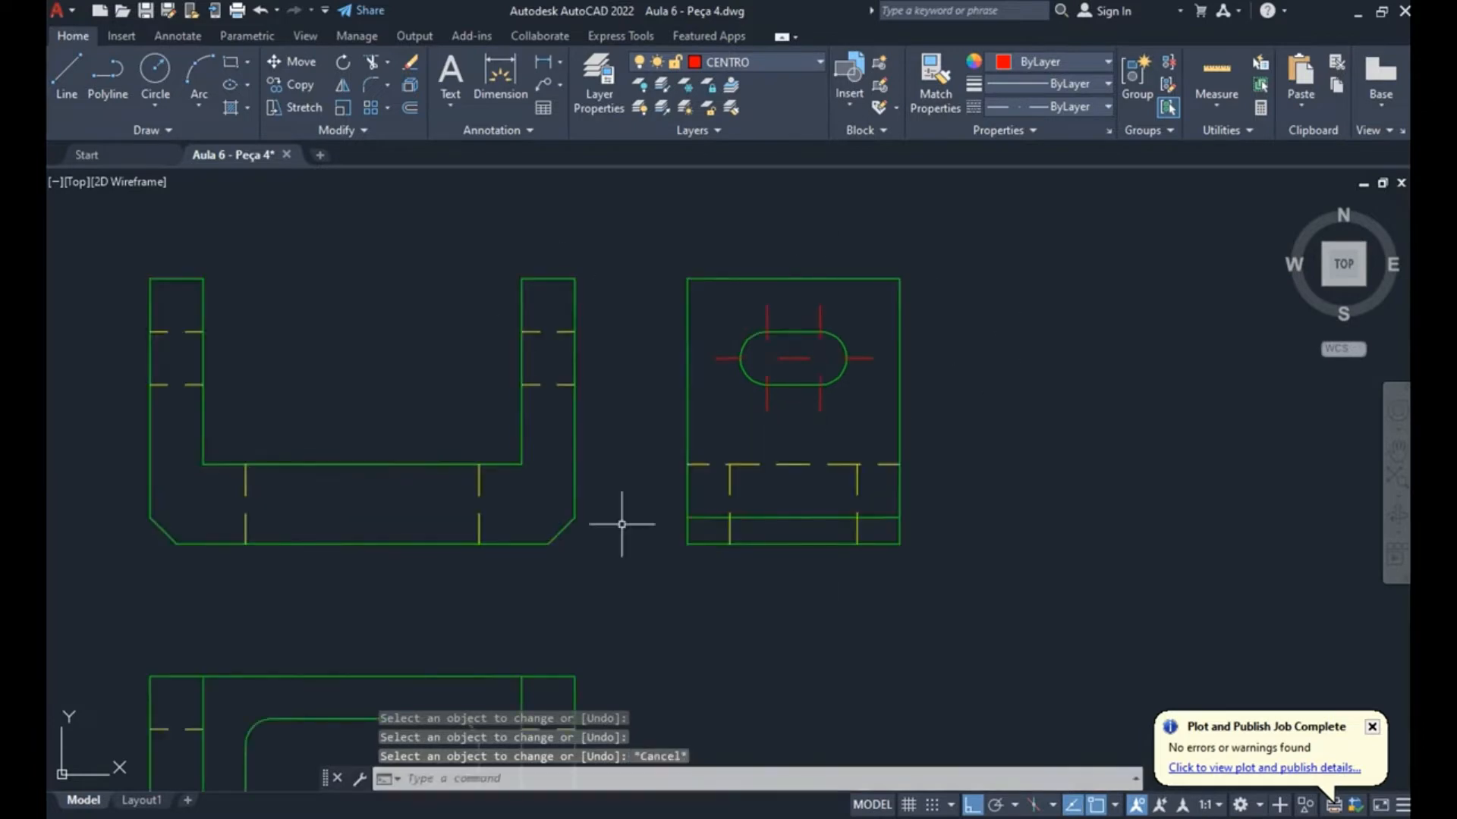
{"action": "type", "text": "PL"}
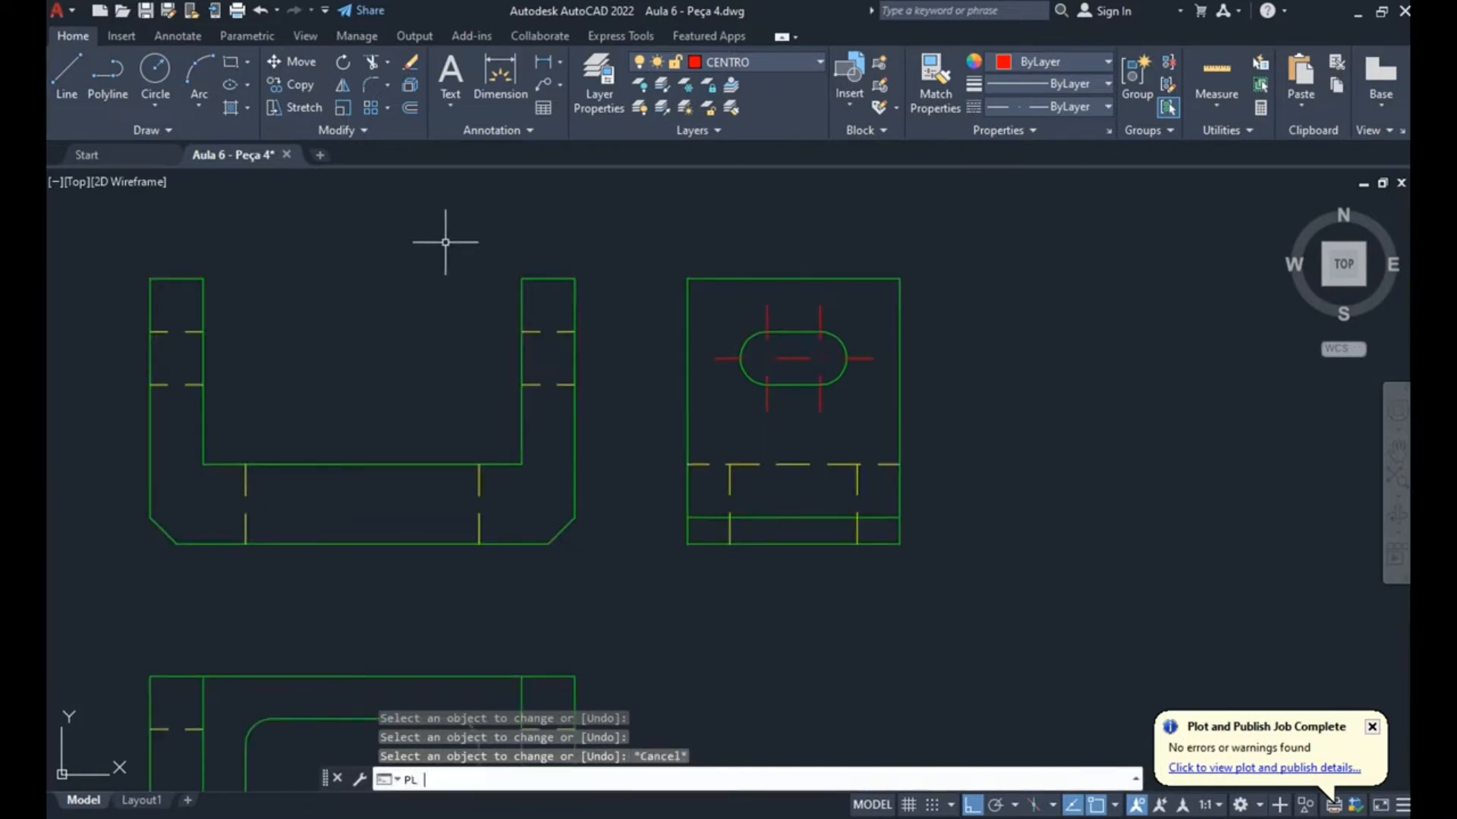
{"action": "key", "text": "Return"}
{"action": "left_click", "coordinate": [575, 357]}
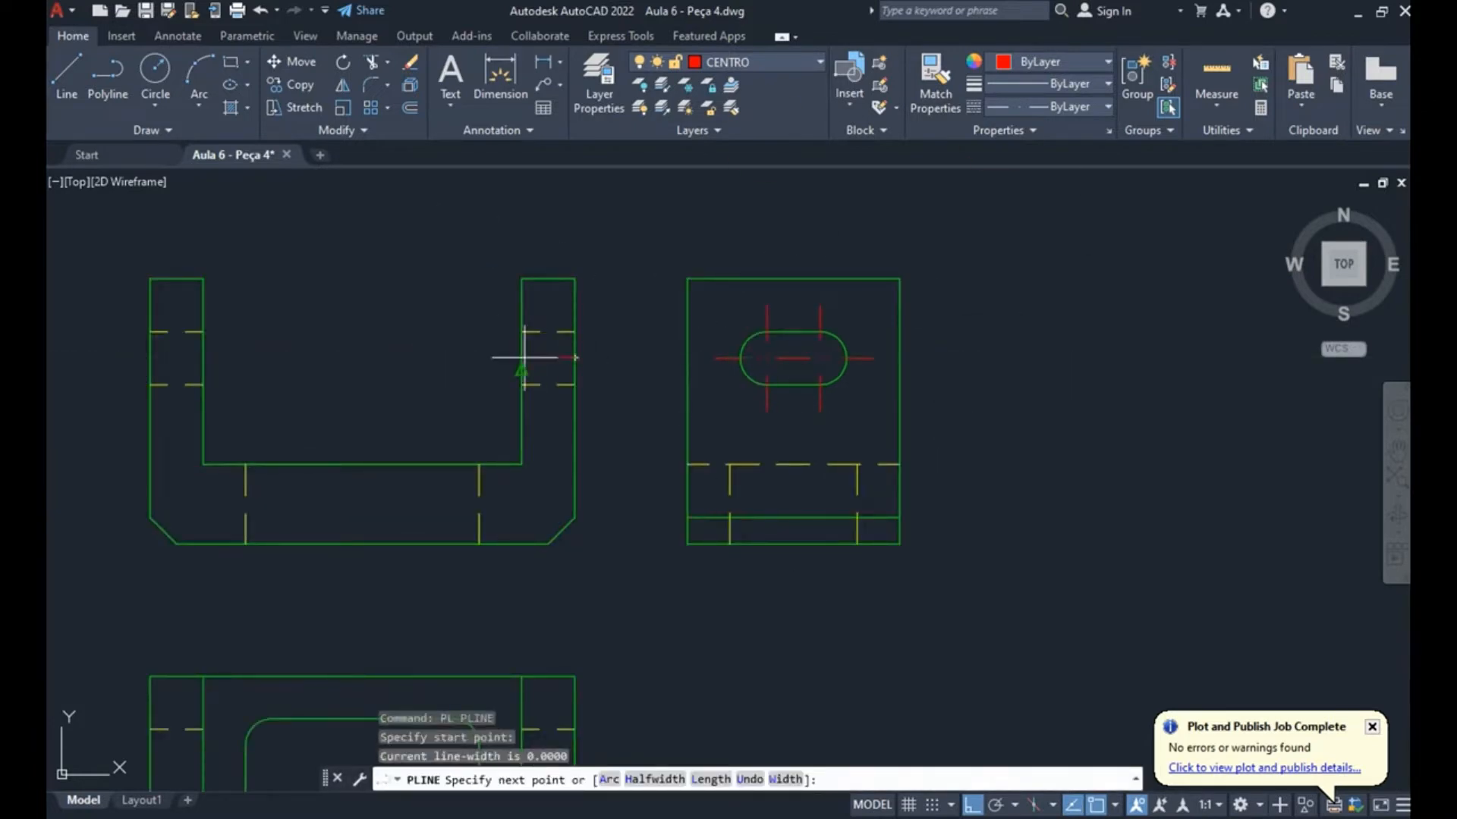
{"action": "left_click", "coordinate": [522, 357]}
{"action": "key", "text": "Escape"}
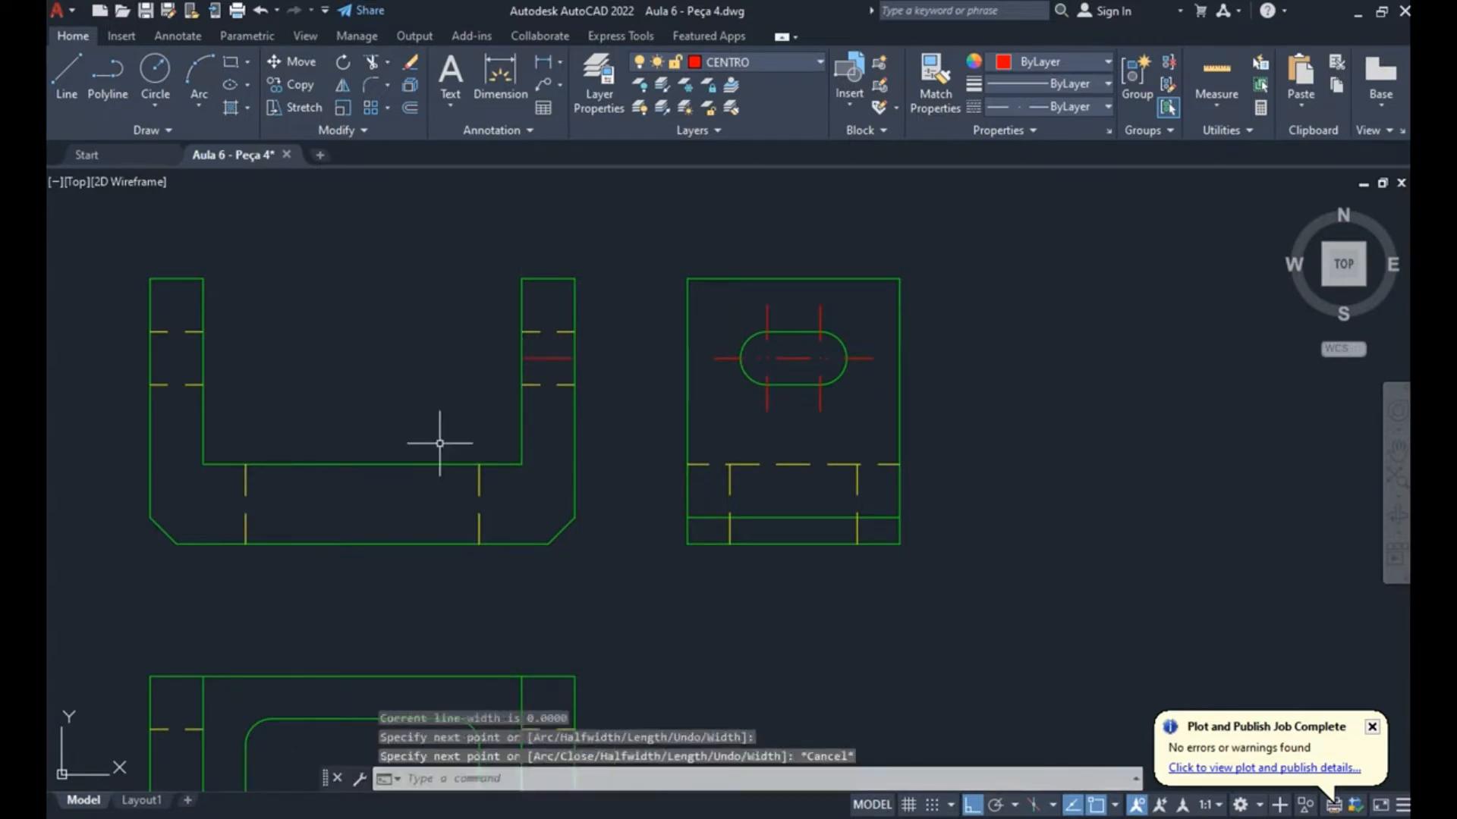
- Lengthen both ends of the front view's right leg centerline by a delta of 5 units
{"action": "type", "text": "LEN"}
{"action": "key", "text": "Return"}
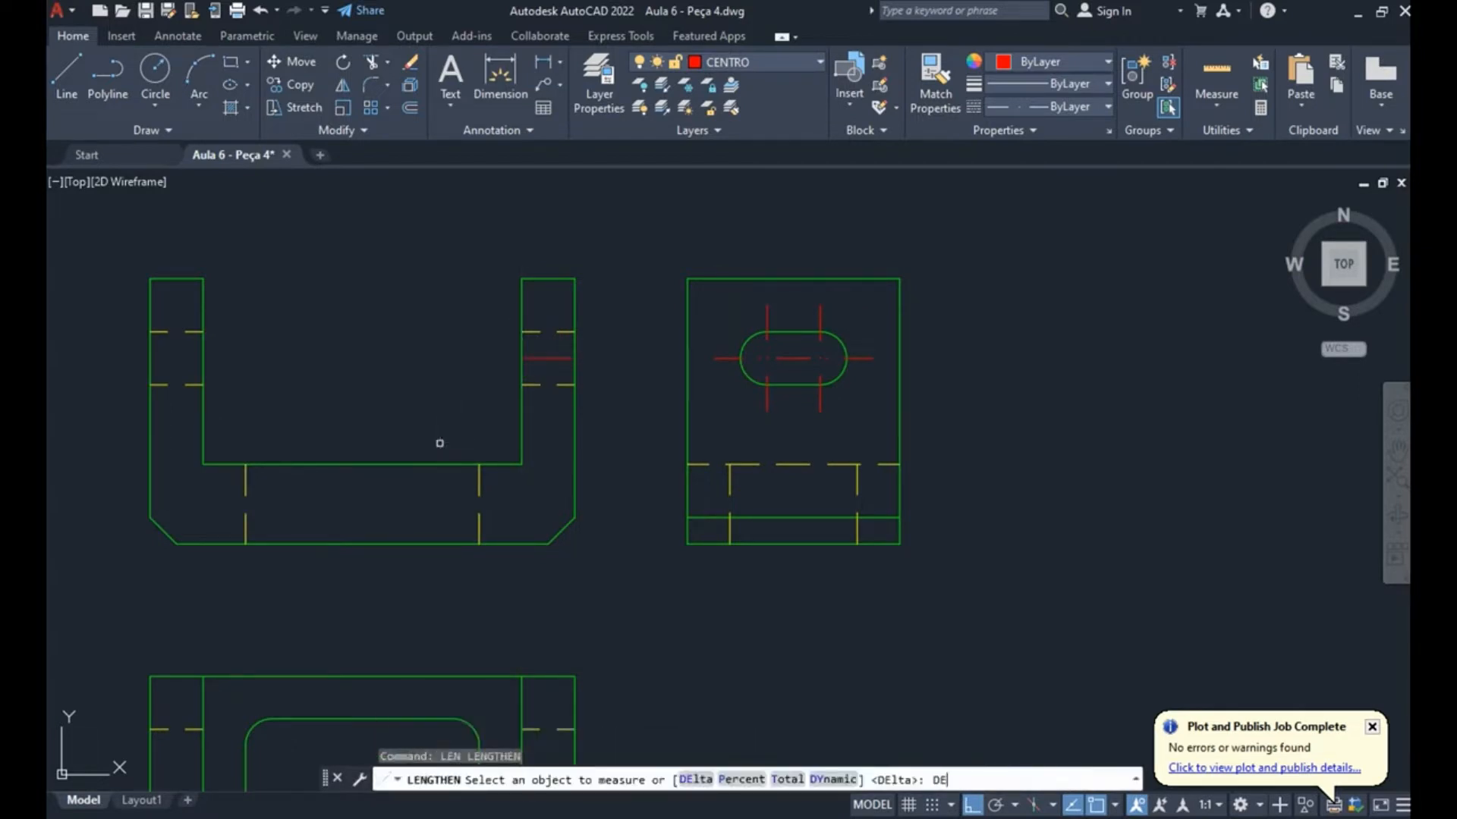
{"action": "type", "text": "DE"}
{"action": "key", "text": "Return"}
{"action": "key", "text": "Return"}
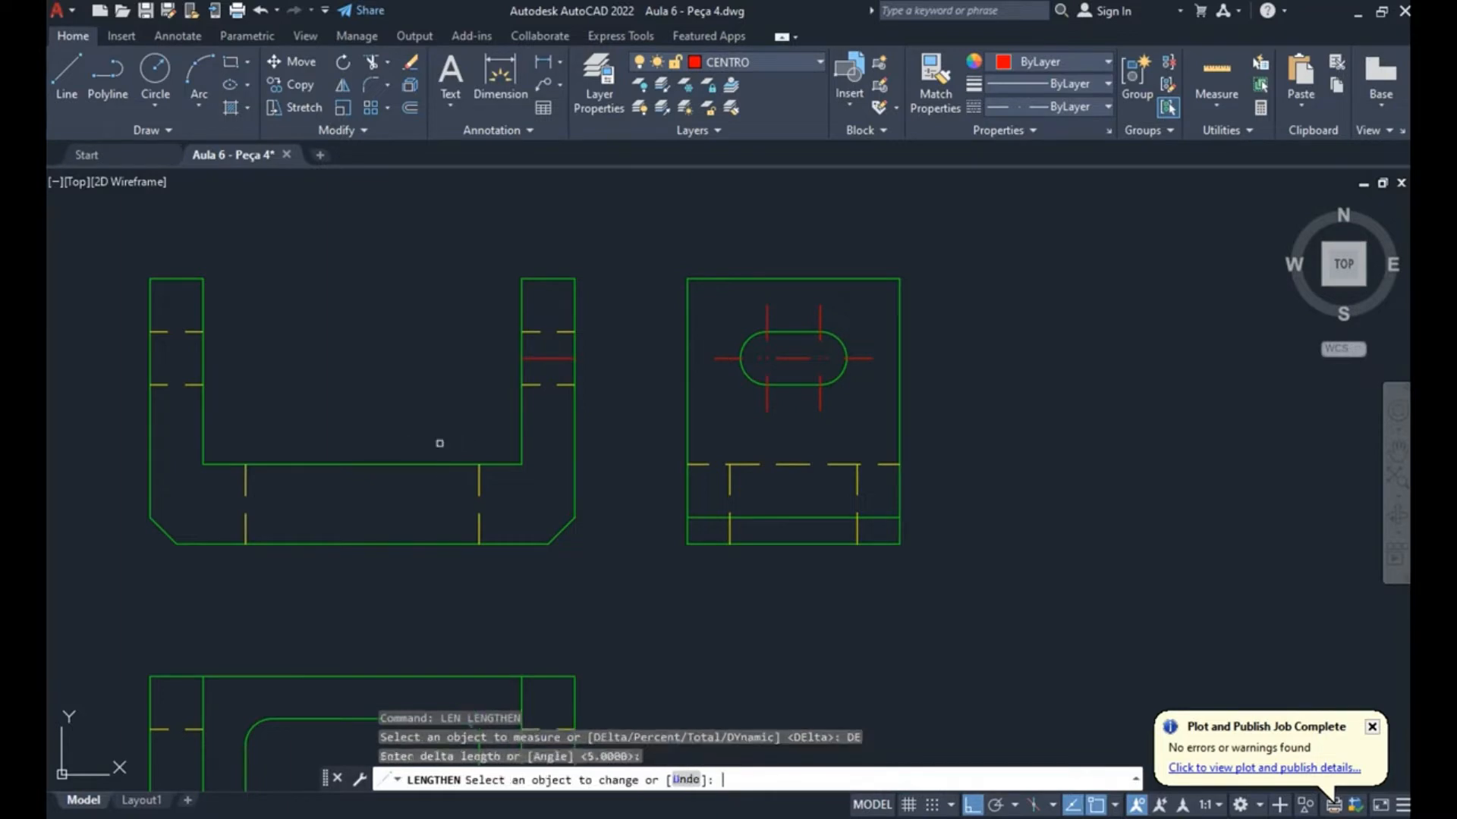
{"action": "left_click", "coordinate": [540, 361]}
{"action": "left_click", "coordinate": [565, 359]}
{"action": "key", "text": "Escape"}
- Mirror the right leg's centerline onto the left leg about the front view's vertical midline, keeping the original
{"action": "type", "text": "MI"}
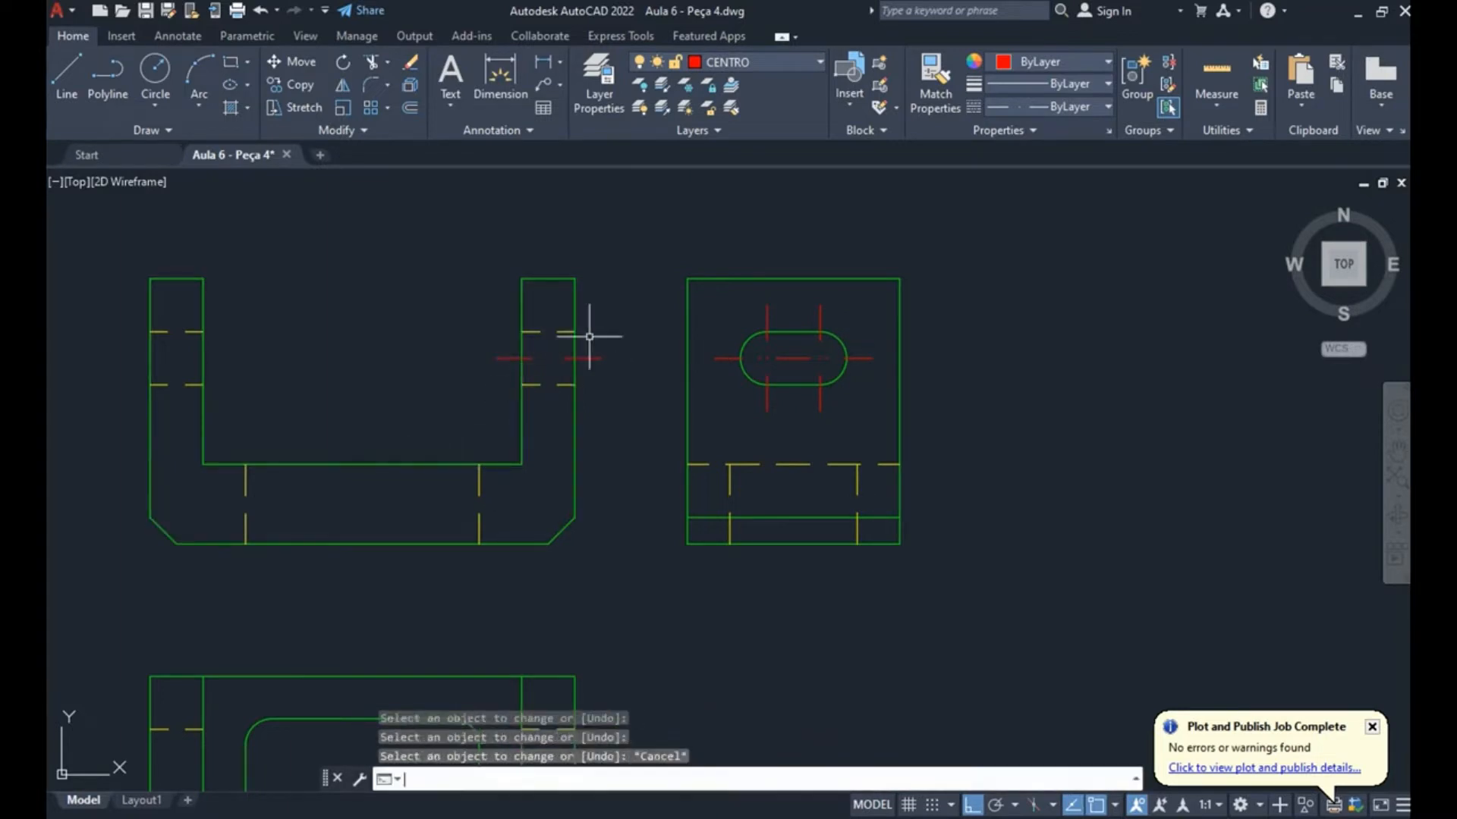
{"action": "key", "text": "Return"}
{"action": "left_click", "coordinate": [600, 357]}
{"action": "key", "text": "Return"}
{"action": "left_click", "coordinate": [368, 472]}
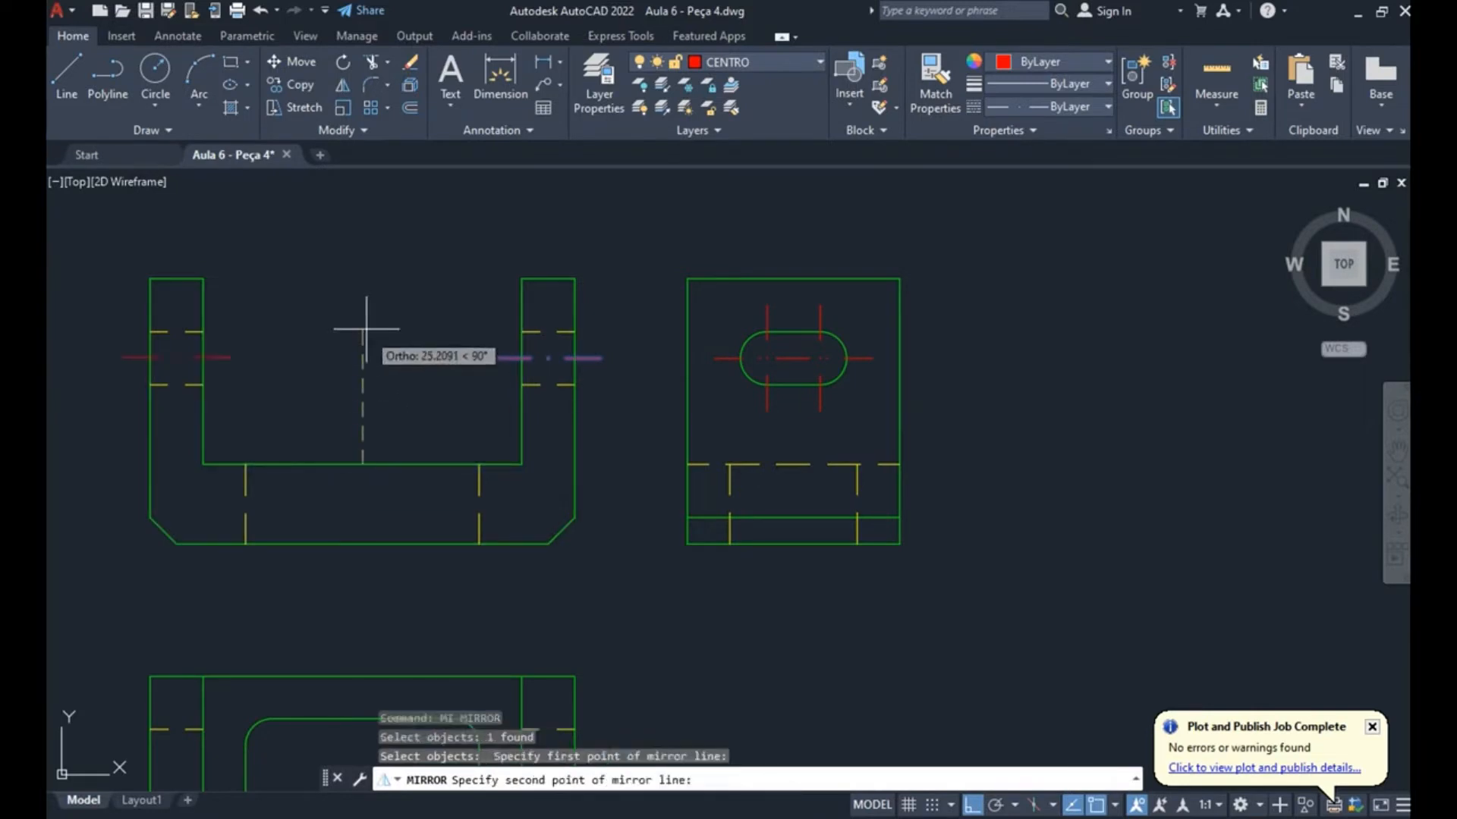
{"action": "left_click", "coordinate": [357, 325]}
{"action": "key", "text": "Return"}
{"action": "key", "text": "Escape"}
- Measure the distance between the two vertical centerlines of the side view's slot
{"action": "scroll", "coordinate": [433, 293], "scroll_direction": "down", "scroll_amount": 4}
{"action": "middle_click_drag", "start_coordinate": [433, 293], "coordinate": [459, 345]}
{"action": "scroll", "coordinate": [535, 473], "scroll_direction": "up", "scroll_amount": 2}
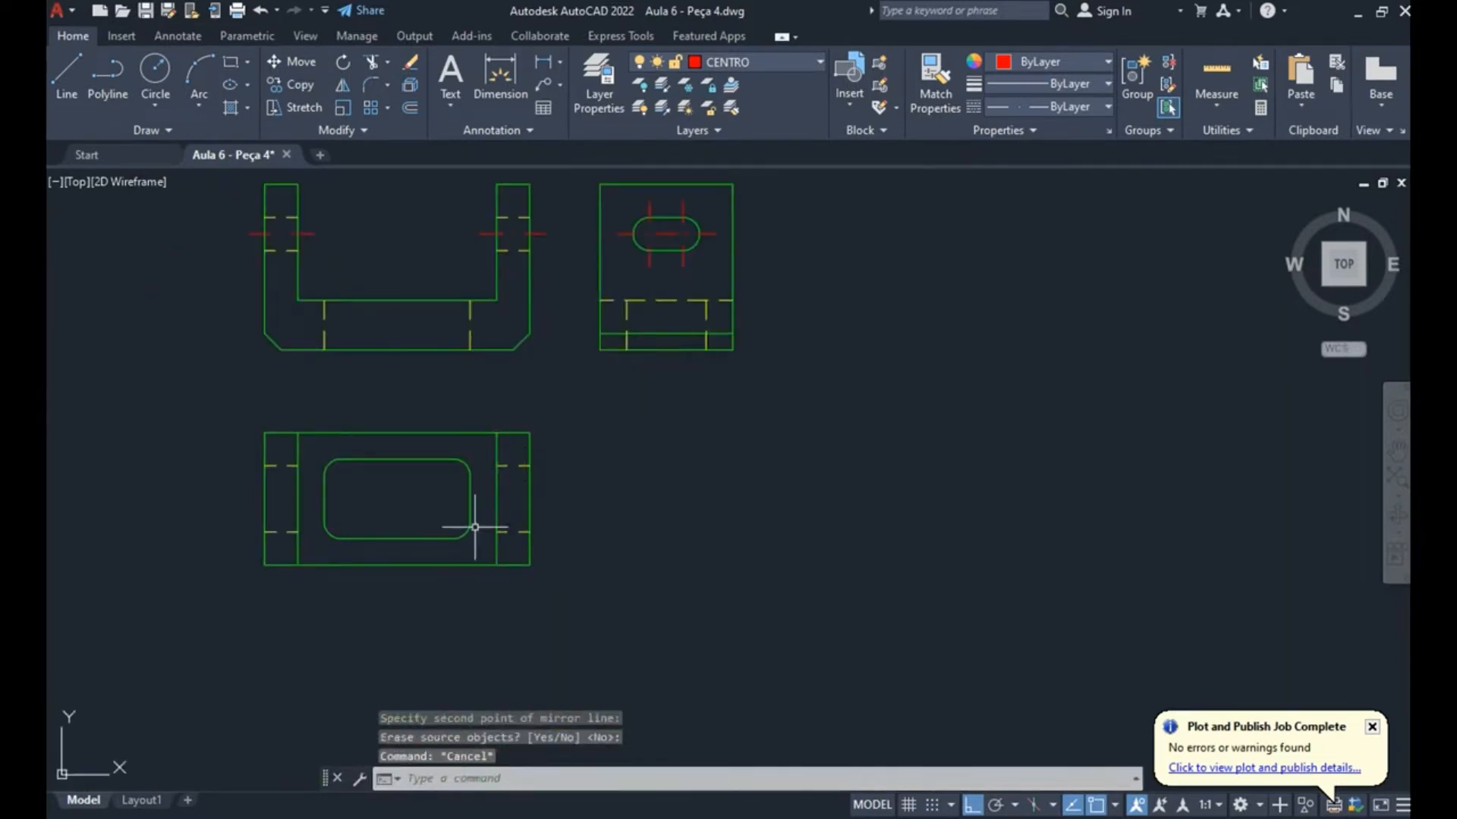
{"action": "type", "text": "DI"}
{"action": "key", "text": "Return"}
{"action": "left_click", "coordinate": [650, 234]}
{"action": "left_click", "coordinate": [683, 233]}
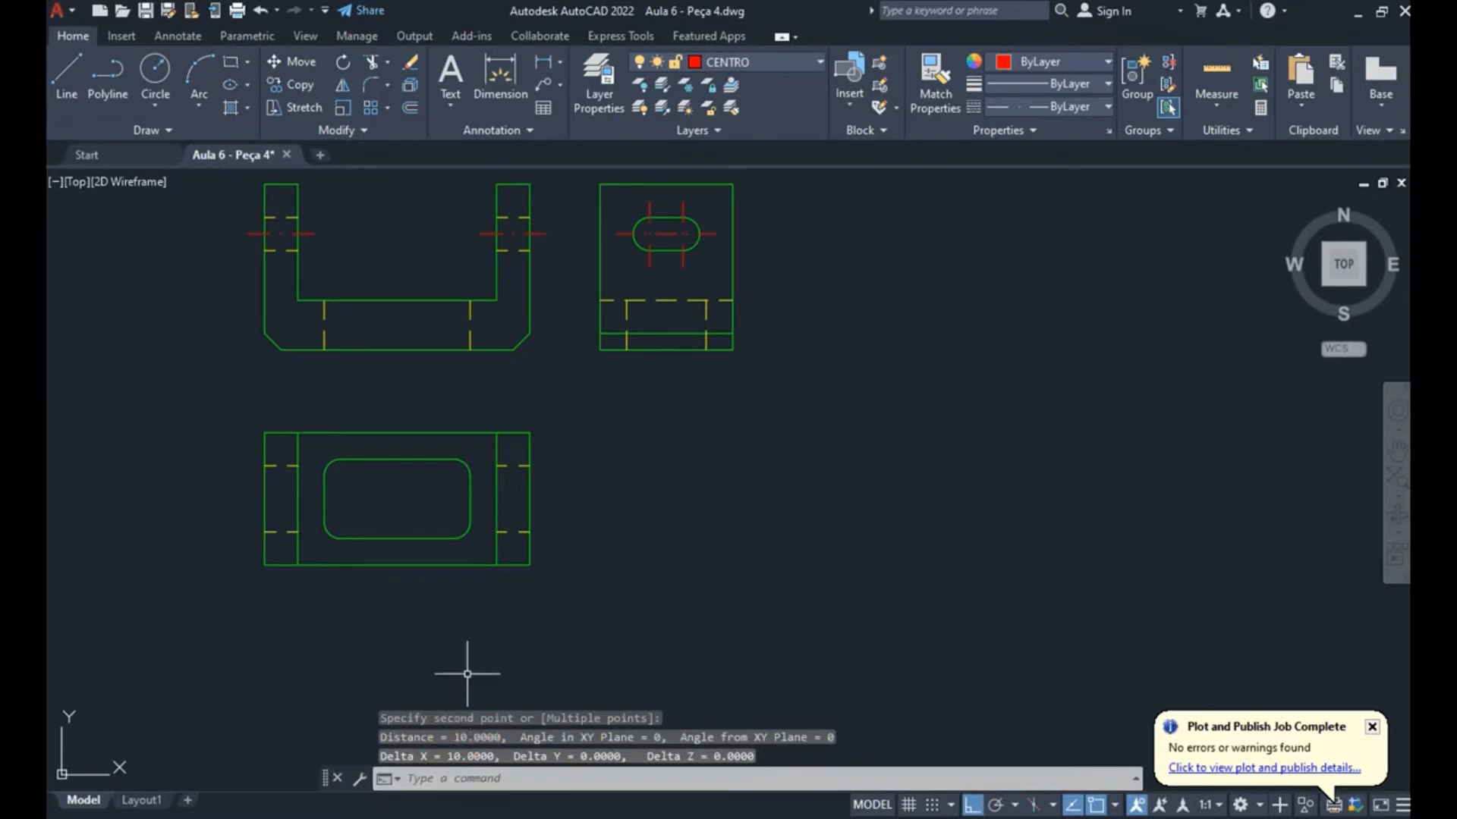
- Draw a polyline centerline across the top view's right leg, 5 units above the leg's midpoint
{"action": "type", "text": "PL"}
{"action": "key", "text": "Return"}
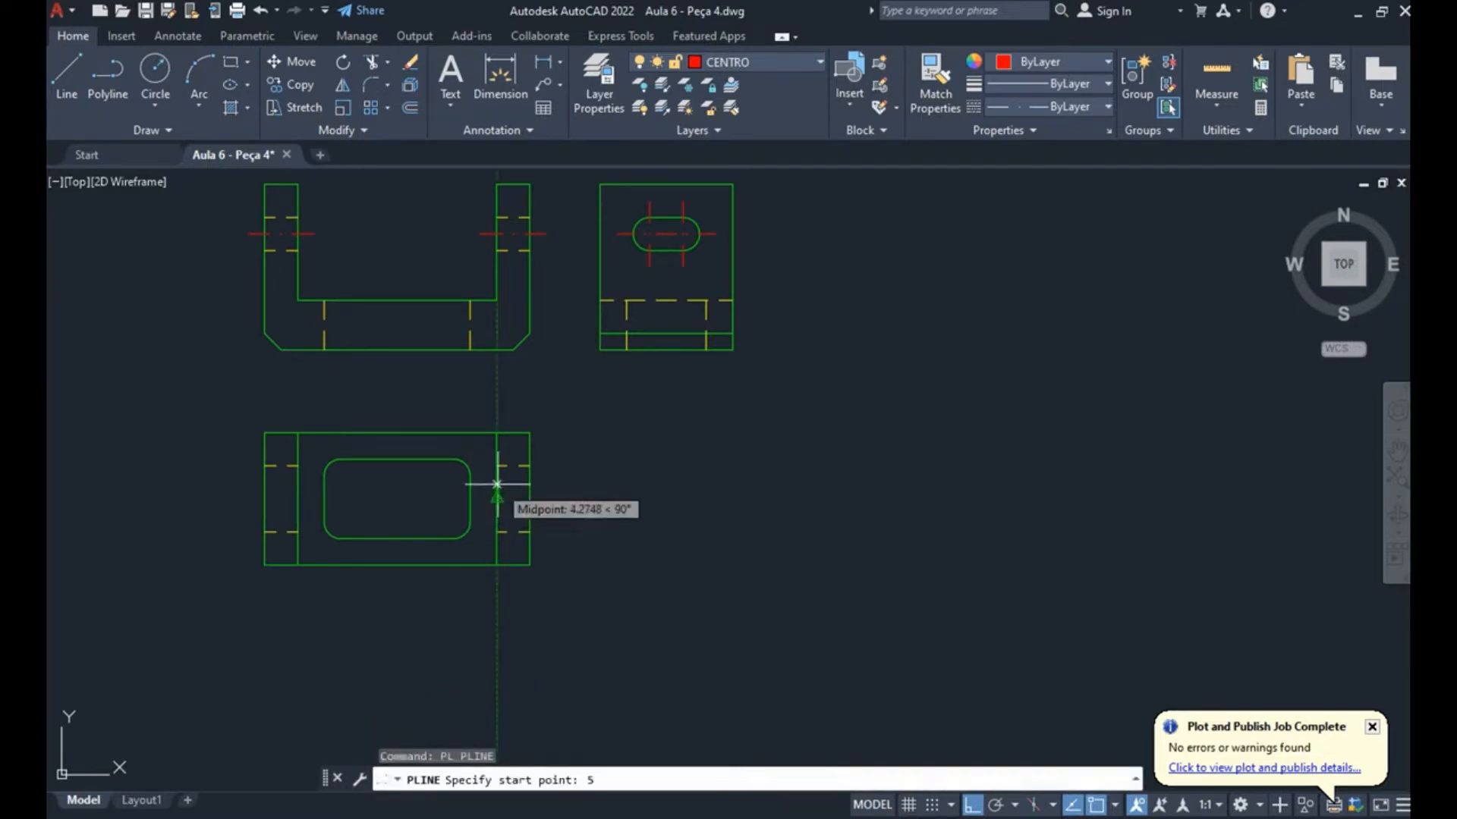
{"action": "type", "text": "5"}
{"action": "key", "text": "Return"}
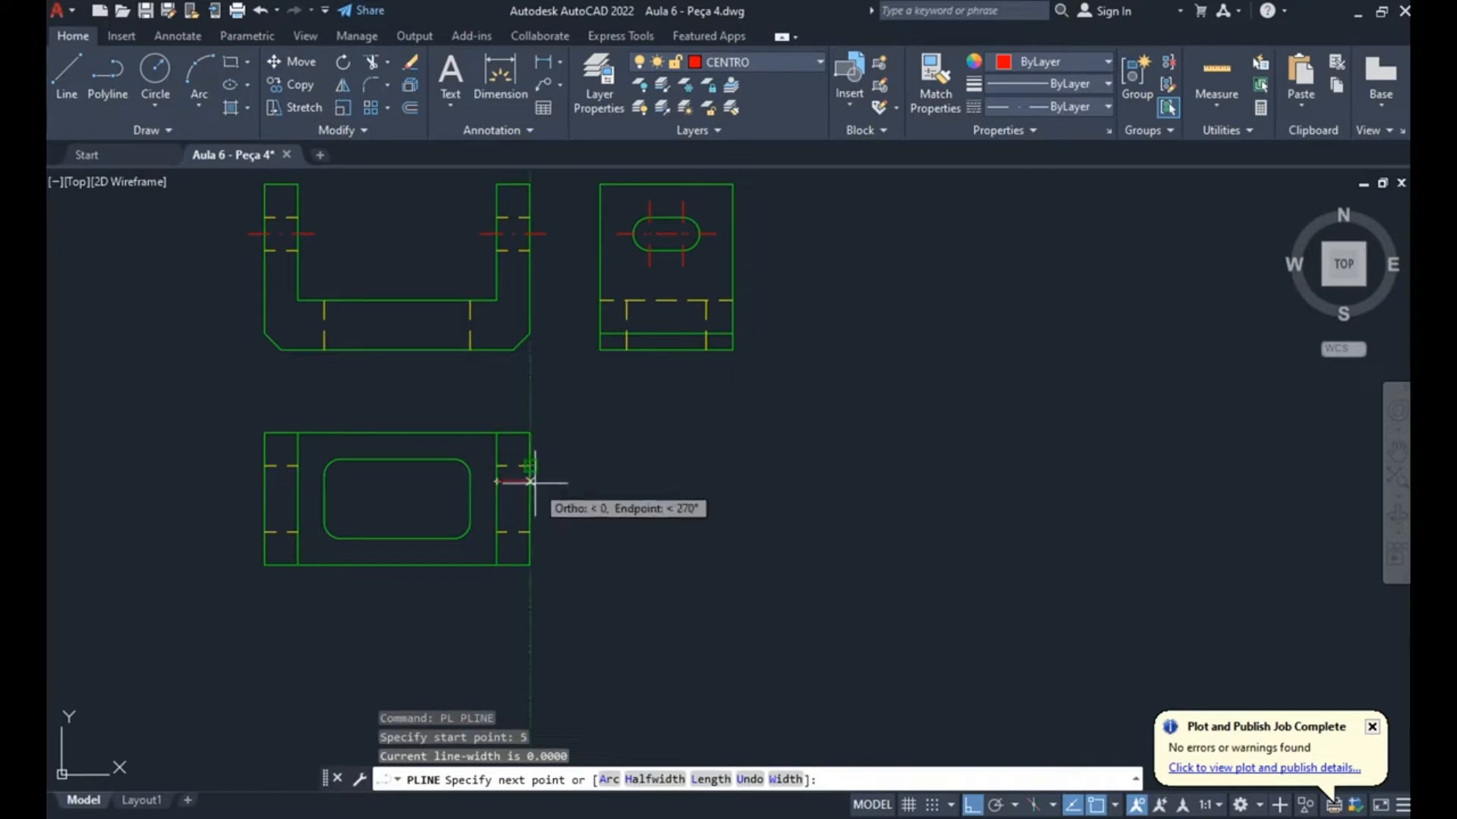
{"action": "left_click", "coordinate": [529, 479]}
{"action": "key", "text": "Escape"}
- Lengthen both ends of the top view's right leg centerline by a delta of 5 units
{"action": "type", "text": "LEN"}
{"action": "key", "text": "Return"}
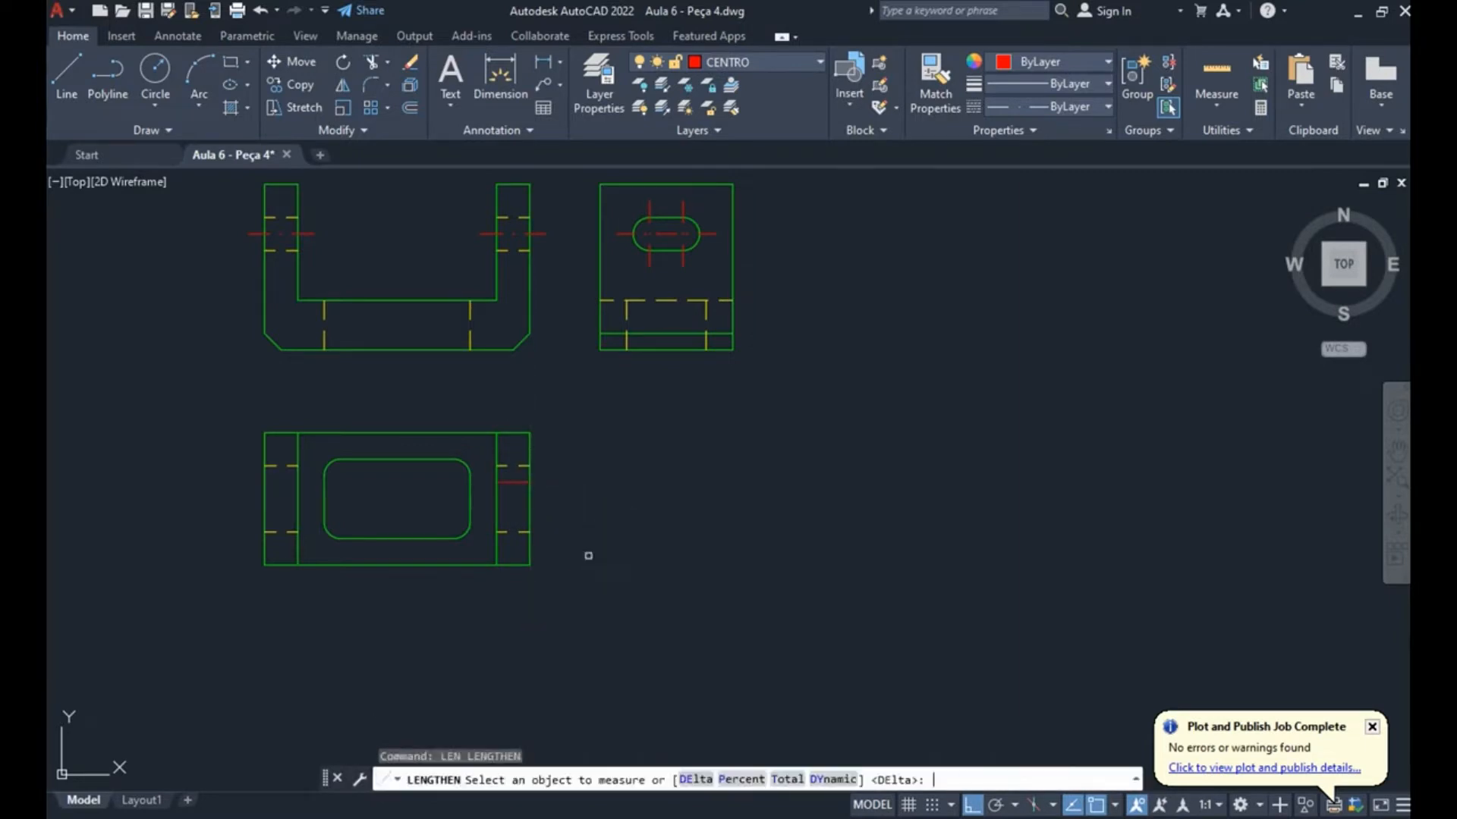
{"action": "type", "text": "DE"}
{"action": "key", "text": "Return"}
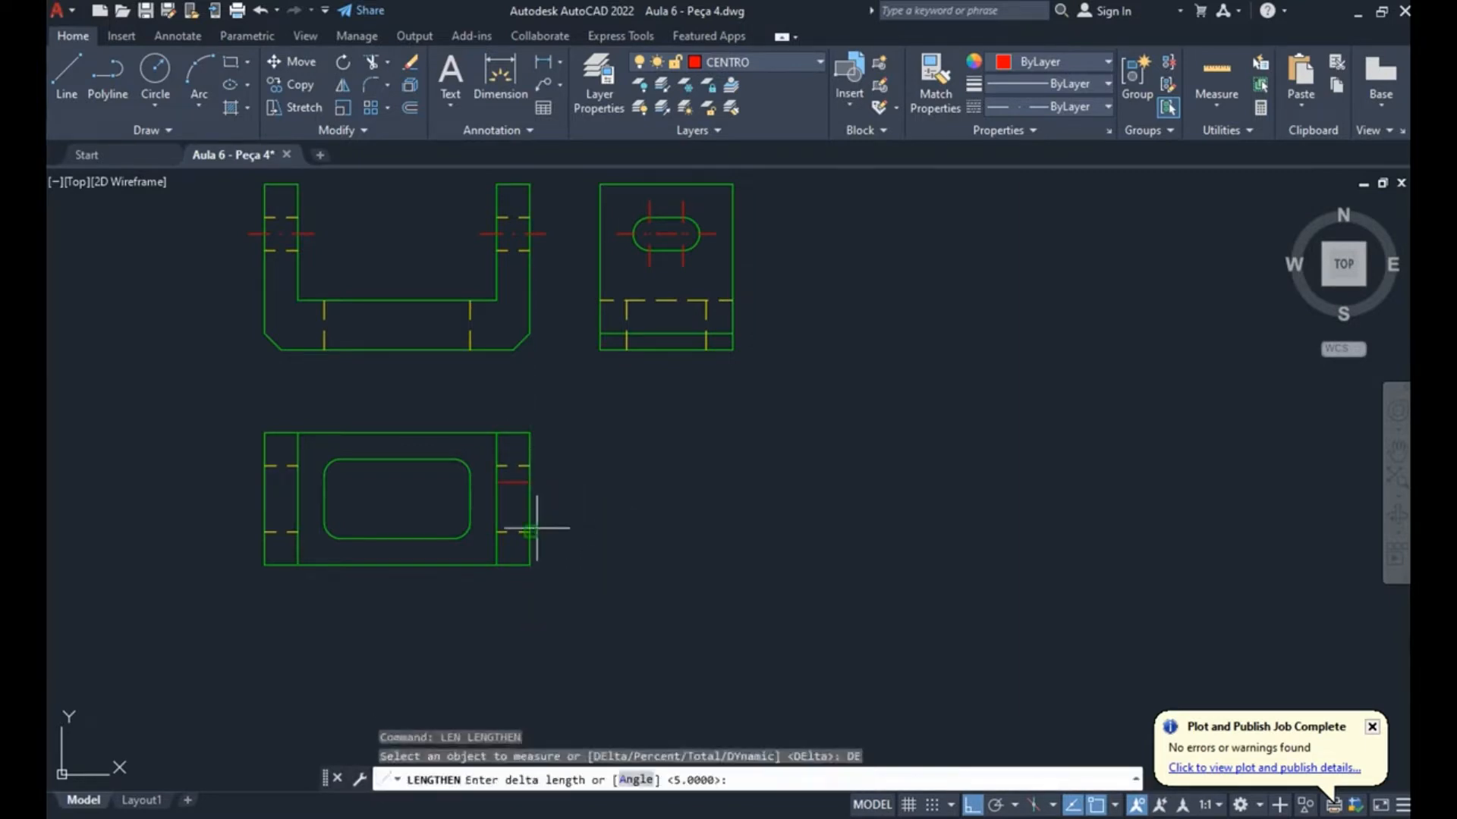
{"action": "key", "text": "Return"}
{"action": "left_click", "coordinate": [510, 479]}
{"action": "left_click", "coordinate": [522, 479]}
{"action": "key", "text": "Escape"}
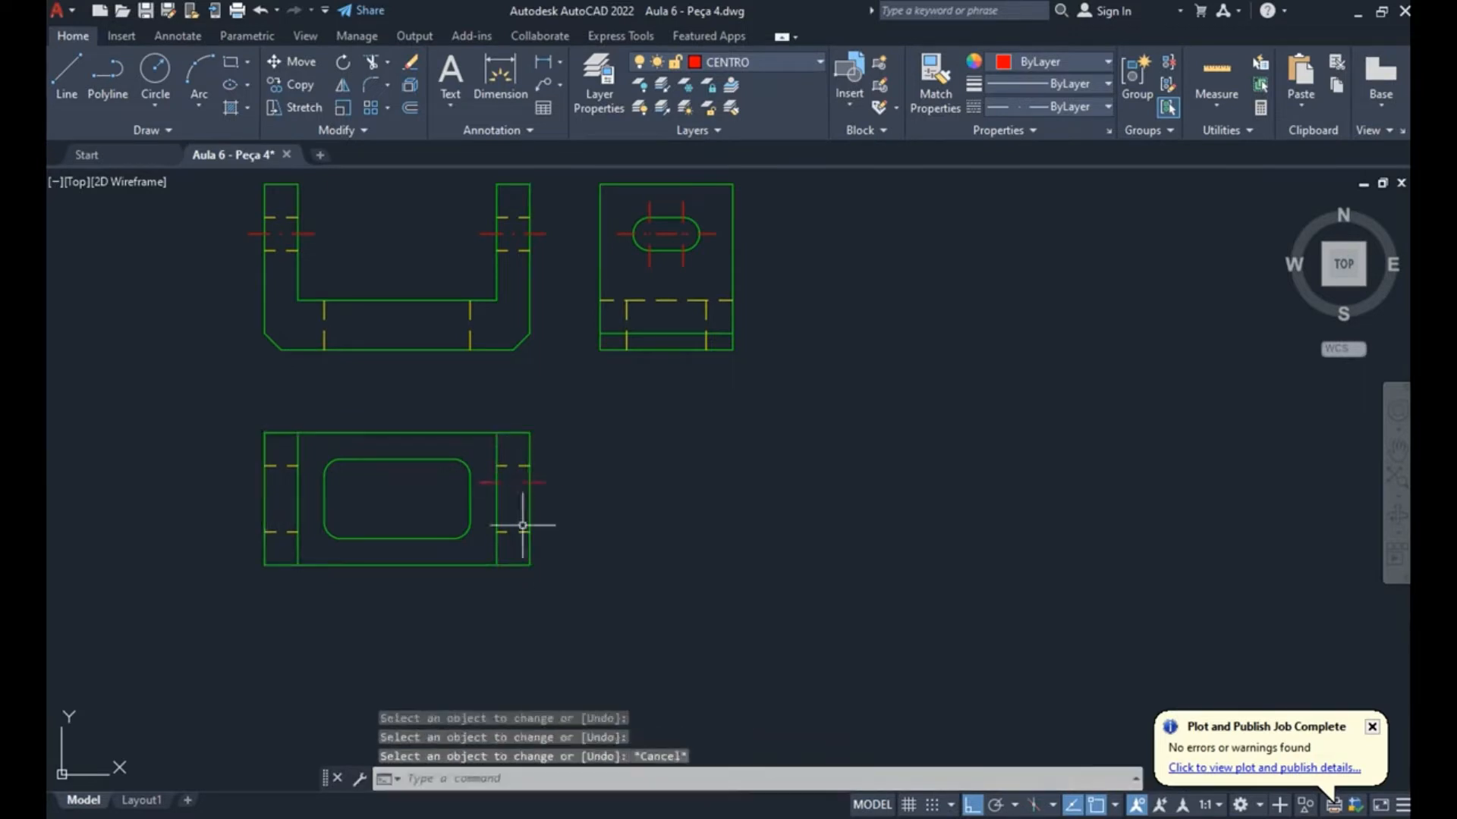
- Mirror the top view's right leg centerline about the view's horizontal midline, keeping the original
{"action": "type", "text": "mi"}
{"action": "key", "text": "Return"}
{"action": "left_click", "coordinate": [535, 481]}
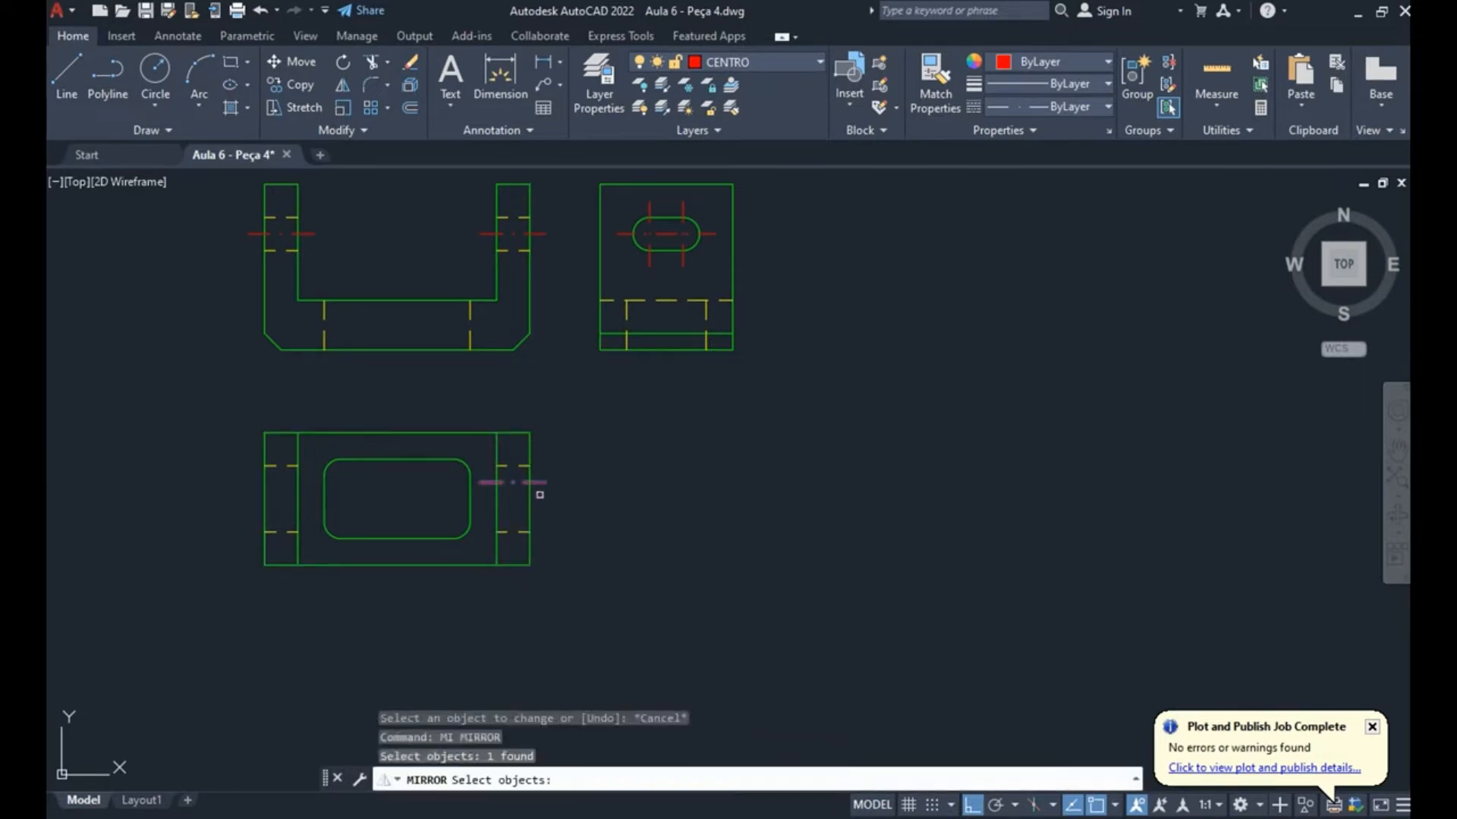
{"action": "key", "text": "Return"}
{"action": "left_click", "coordinate": [530, 499]}
{"action": "left_click", "coordinate": [598, 489]}
{"action": "key", "text": "Return"}
- Mirror both right leg centerlines onto the left leg about the top view's vertical midline, keeping the originals
{"action": "key", "text": "Return"}
{"action": "left_click", "coordinate": [592, 438]}
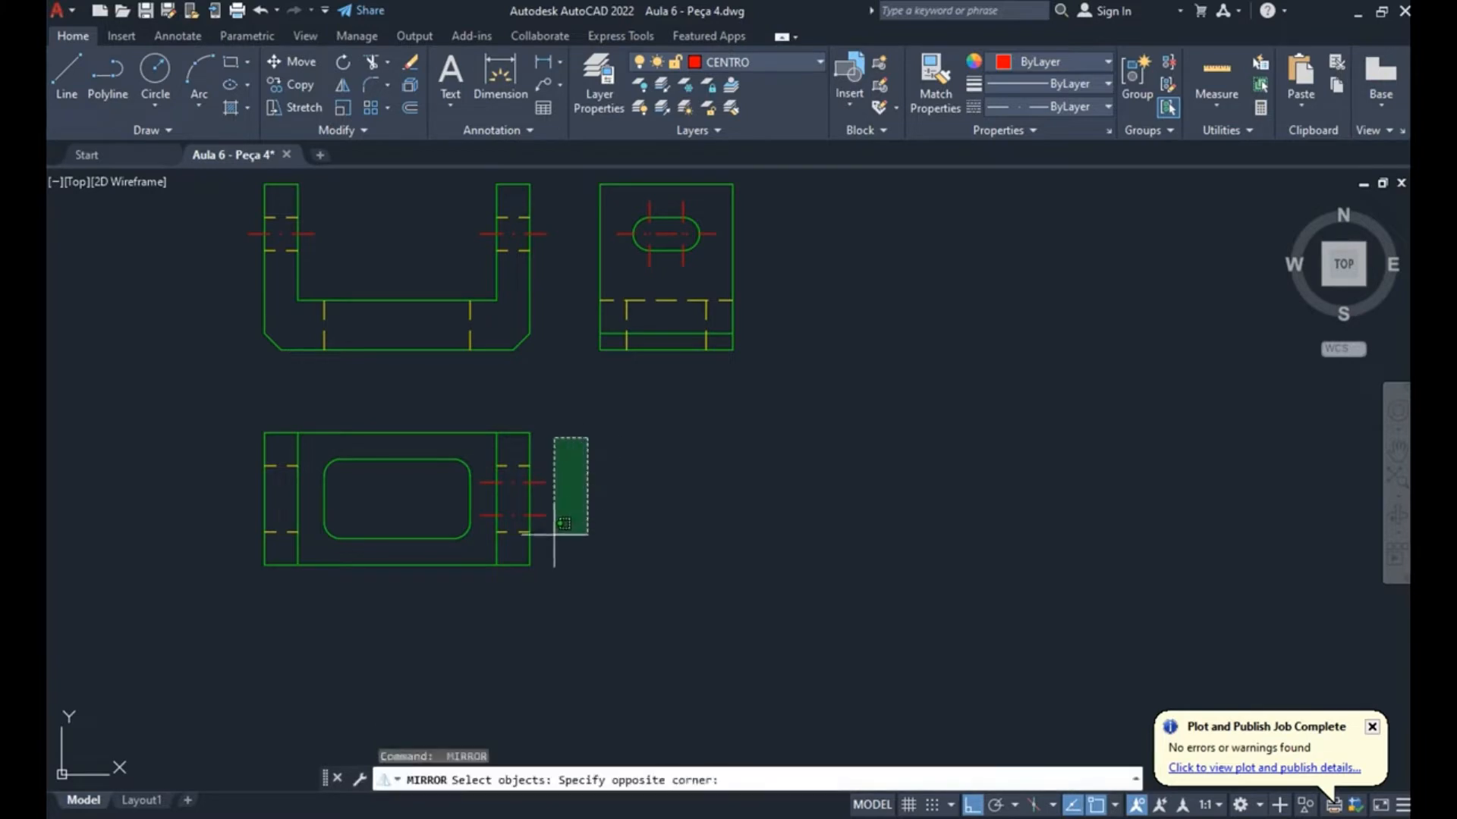
{"action": "left_click", "coordinate": [511, 580]}
{"action": "key", "text": "Return"}
{"action": "left_click", "coordinate": [396, 437]}
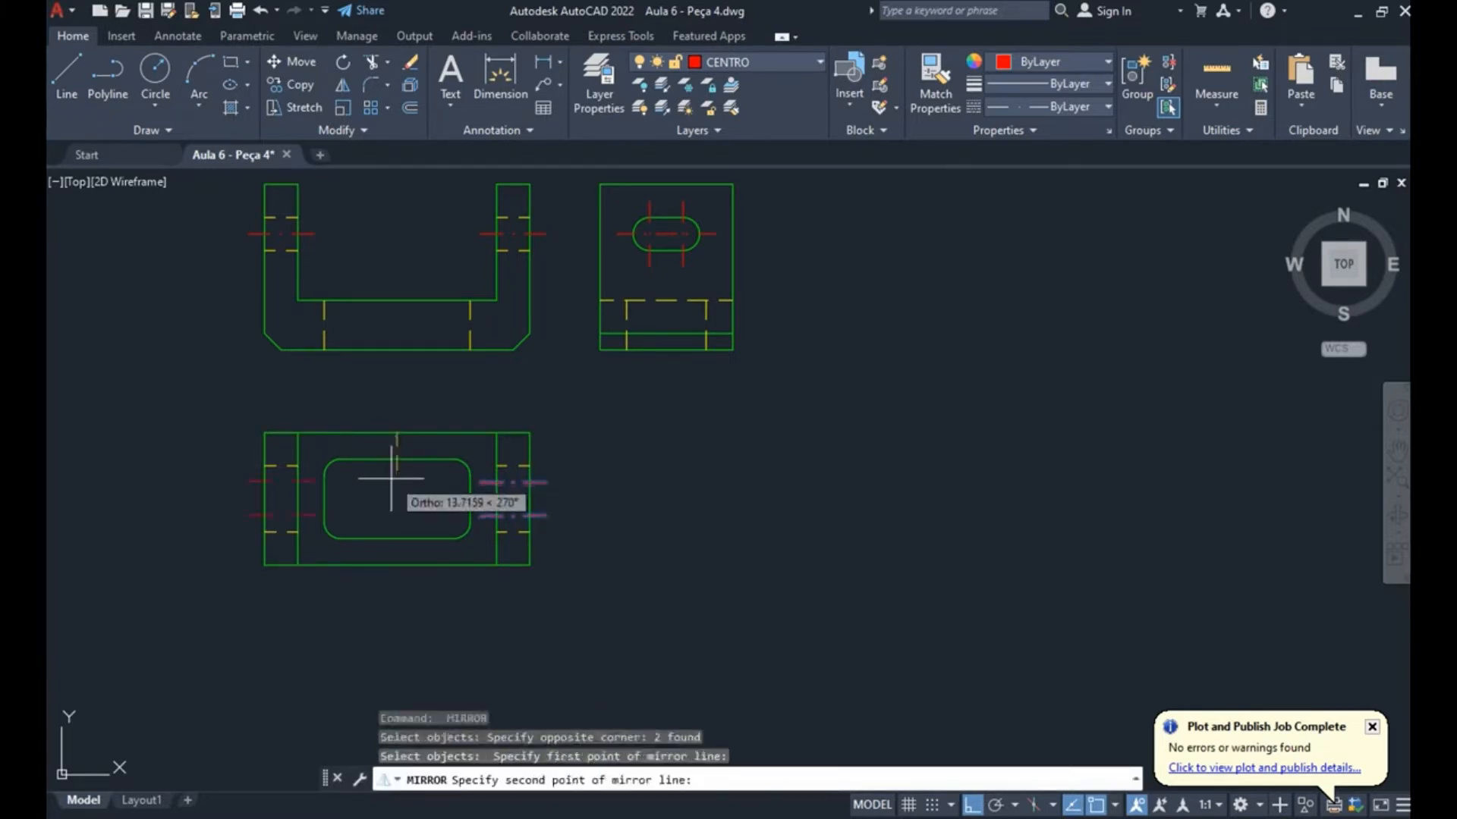
{"action": "left_click", "coordinate": [397, 481]}
{"action": "key", "text": "Return"}
{"action": "key", "text": "Escape"}
{"action": "middle_click_drag", "start_coordinate": [471, 390], "coordinate": [498, 503]}
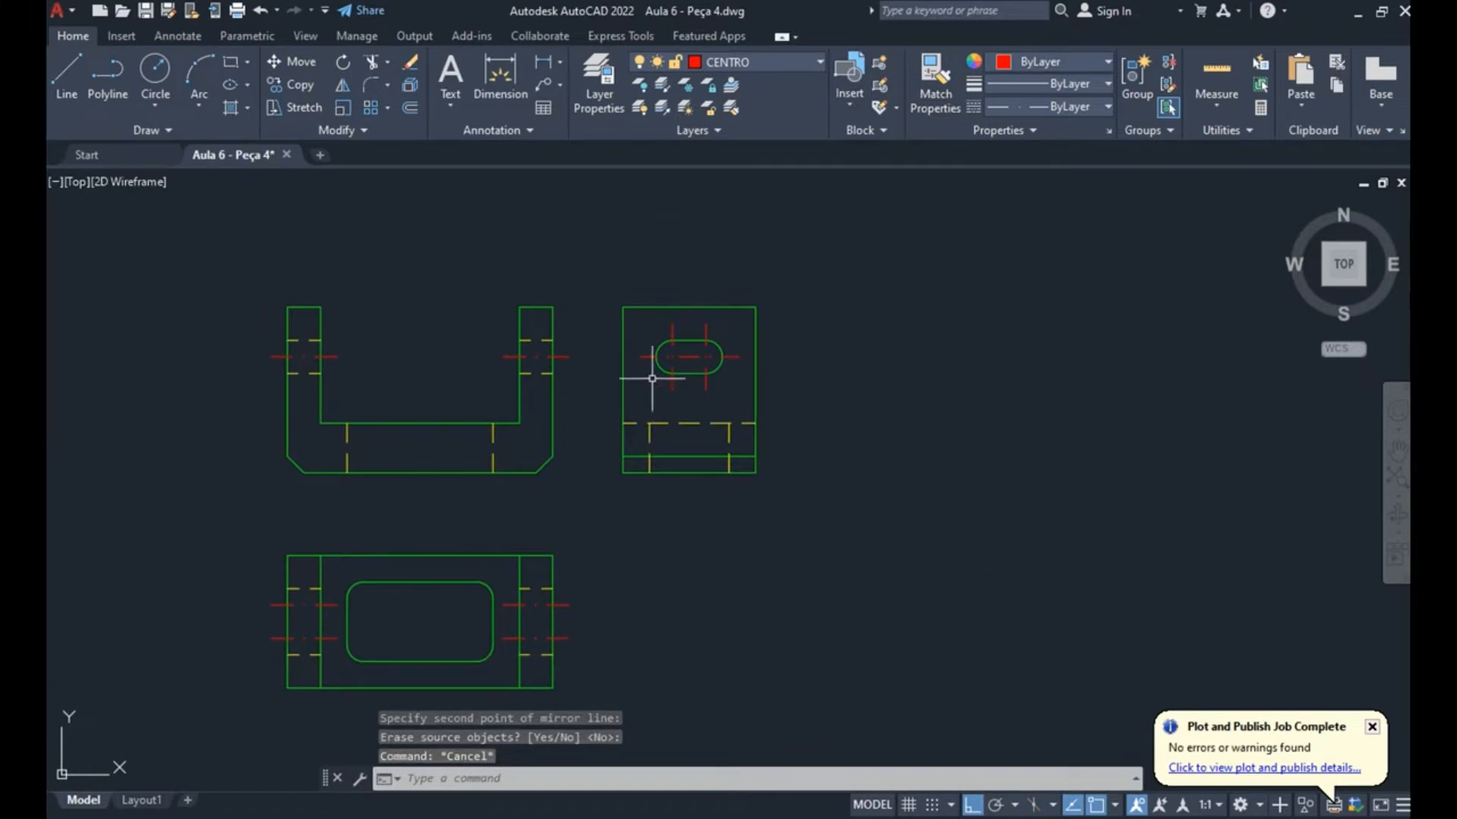
{"action": "middle_click_drag", "start_coordinate": [603, 387], "coordinate": [663, 351]}
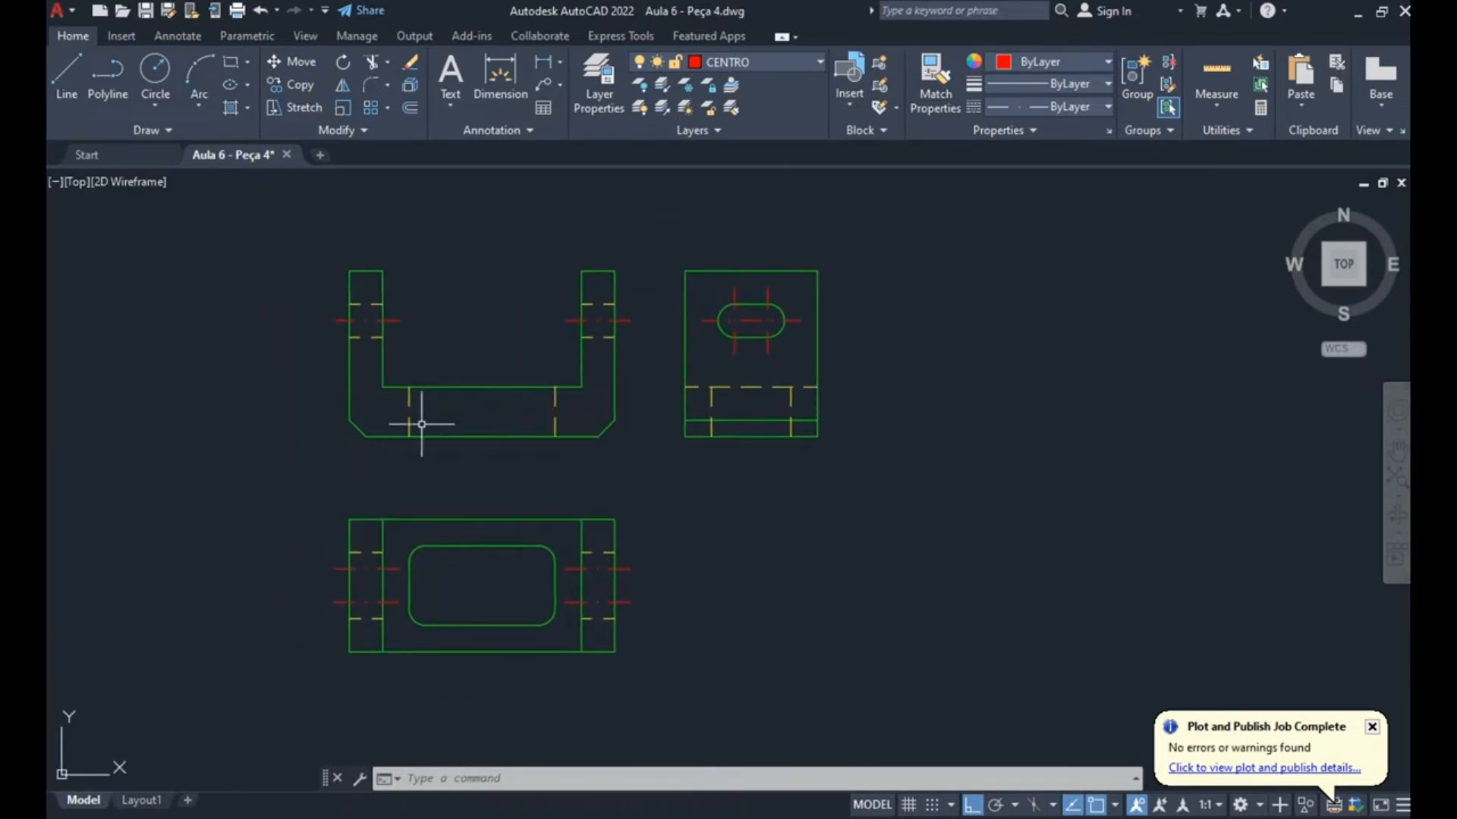
{"action": "left_click", "coordinate": [777, 421]}
{"action": "left_click", "coordinate": [781, 64]}
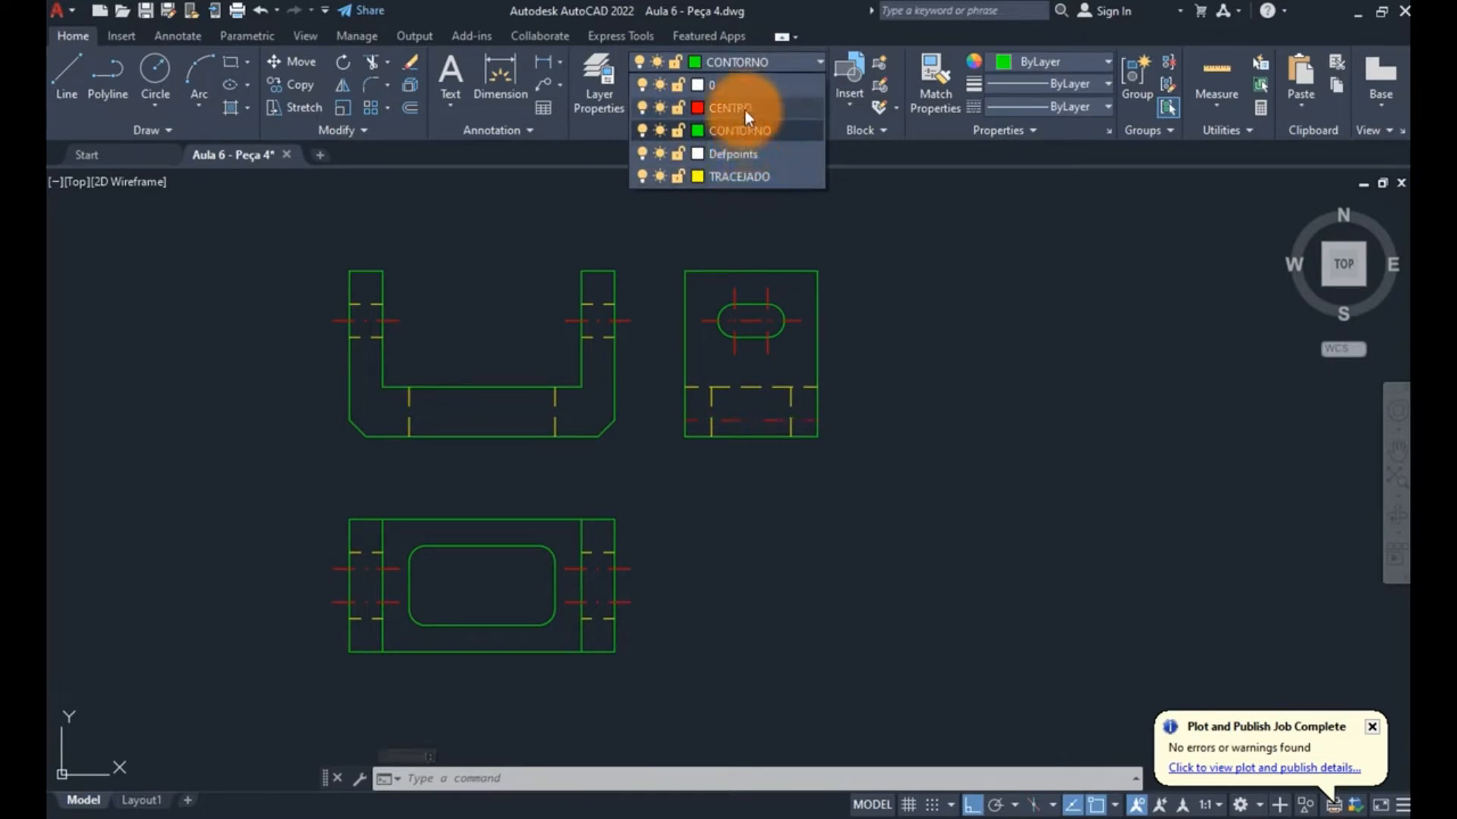
{"action": "key", "text": "Escape"}
{"action": "key", "text": "Escape"}
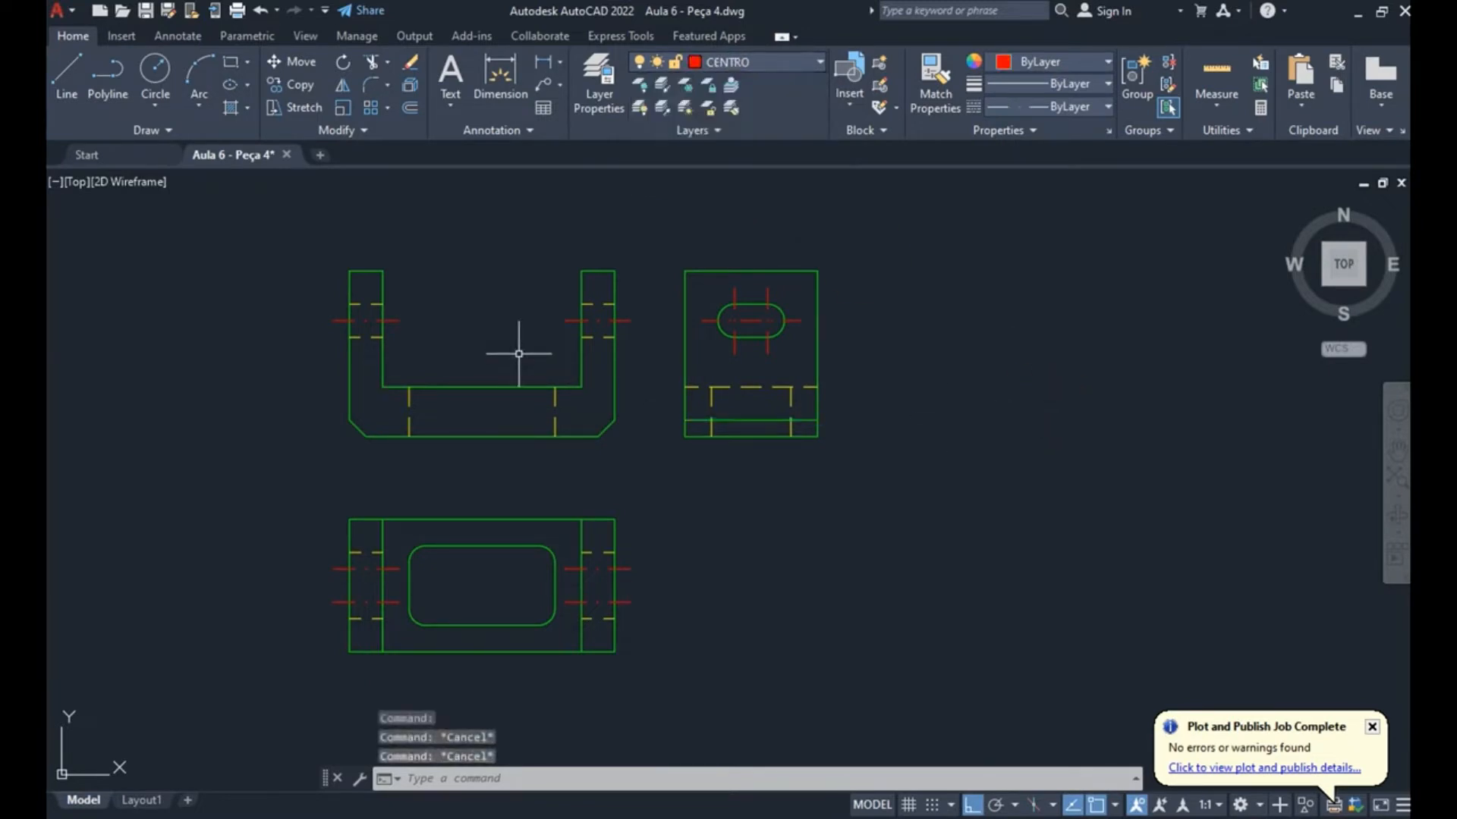
{"action": "scroll", "coordinate": [576, 381], "scroll_direction": "down", "scroll_amount": 2}
{"action": "mouse_move", "coordinate": [576, 381]}
{"action": "middle_mouse_down"}
{"action": "mouse_move", "coordinate": [573, 481]}
{"action": "mouse_move", "coordinate": [616, 412]}
{"action": "middle_mouse_up"}
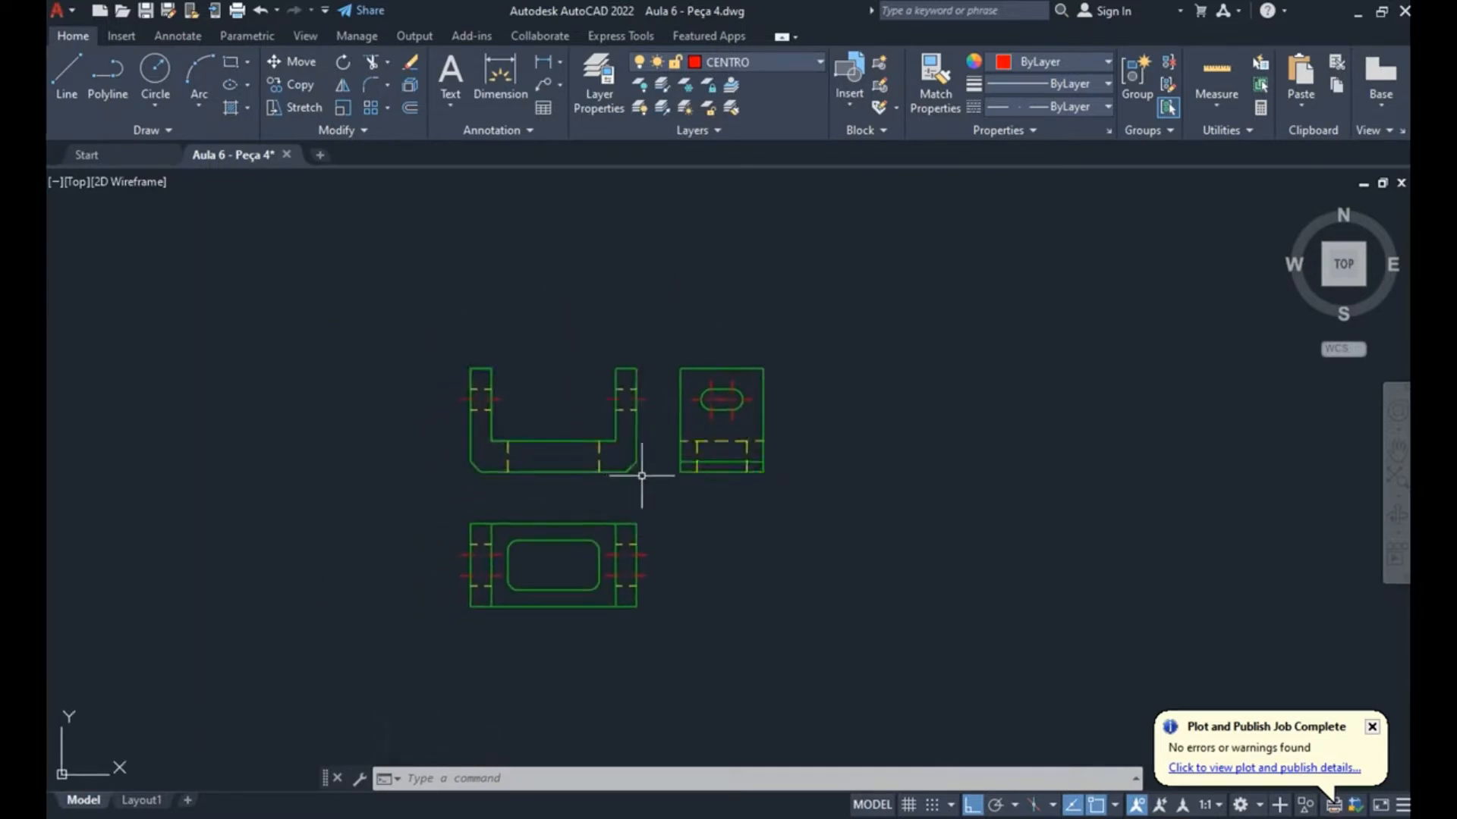
{"action": "scroll", "coordinate": [768, 380], "scroll_direction": "up", "scroll_amount": 3}
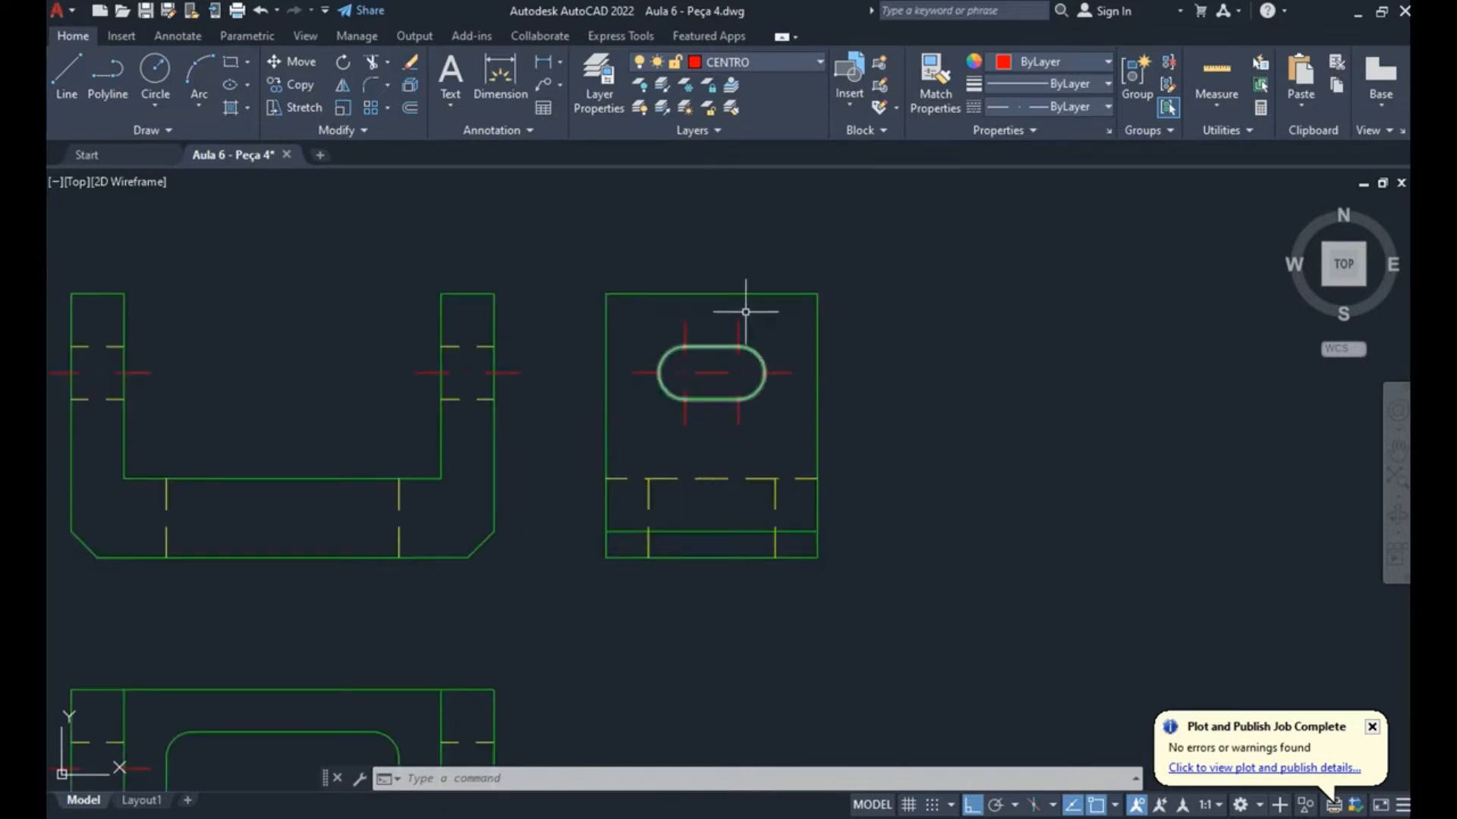
{"action": "left_click", "coordinate": [605, 129]}
{"action": "scroll", "coordinate": [638, 338], "scroll_direction": "down", "scroll_amount": 4}
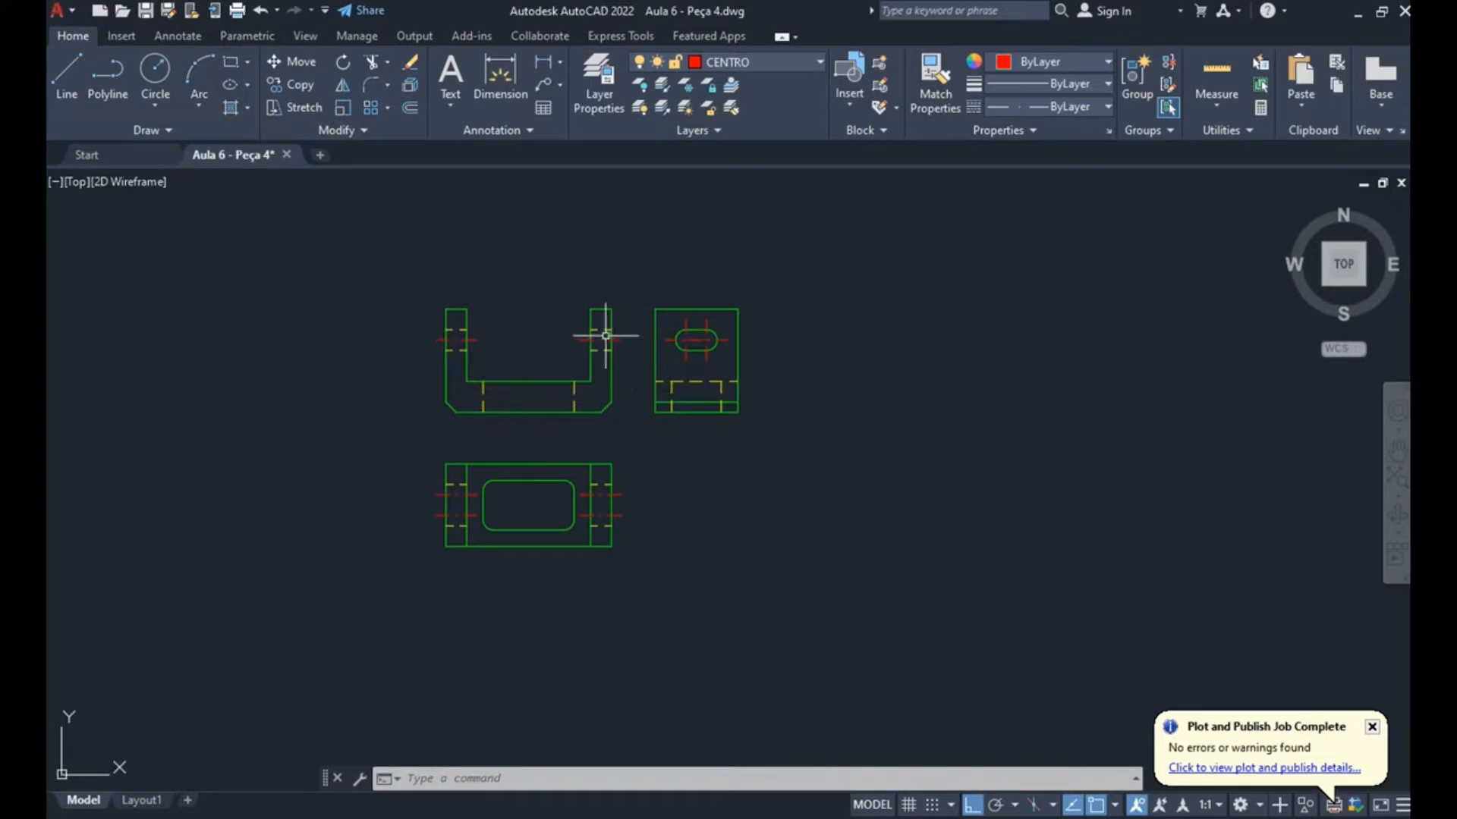
- Try to turn off the current CENTRO layer by picking a centerline of the side view's slot
{"action": "left_click", "coordinate": [639, 111]}
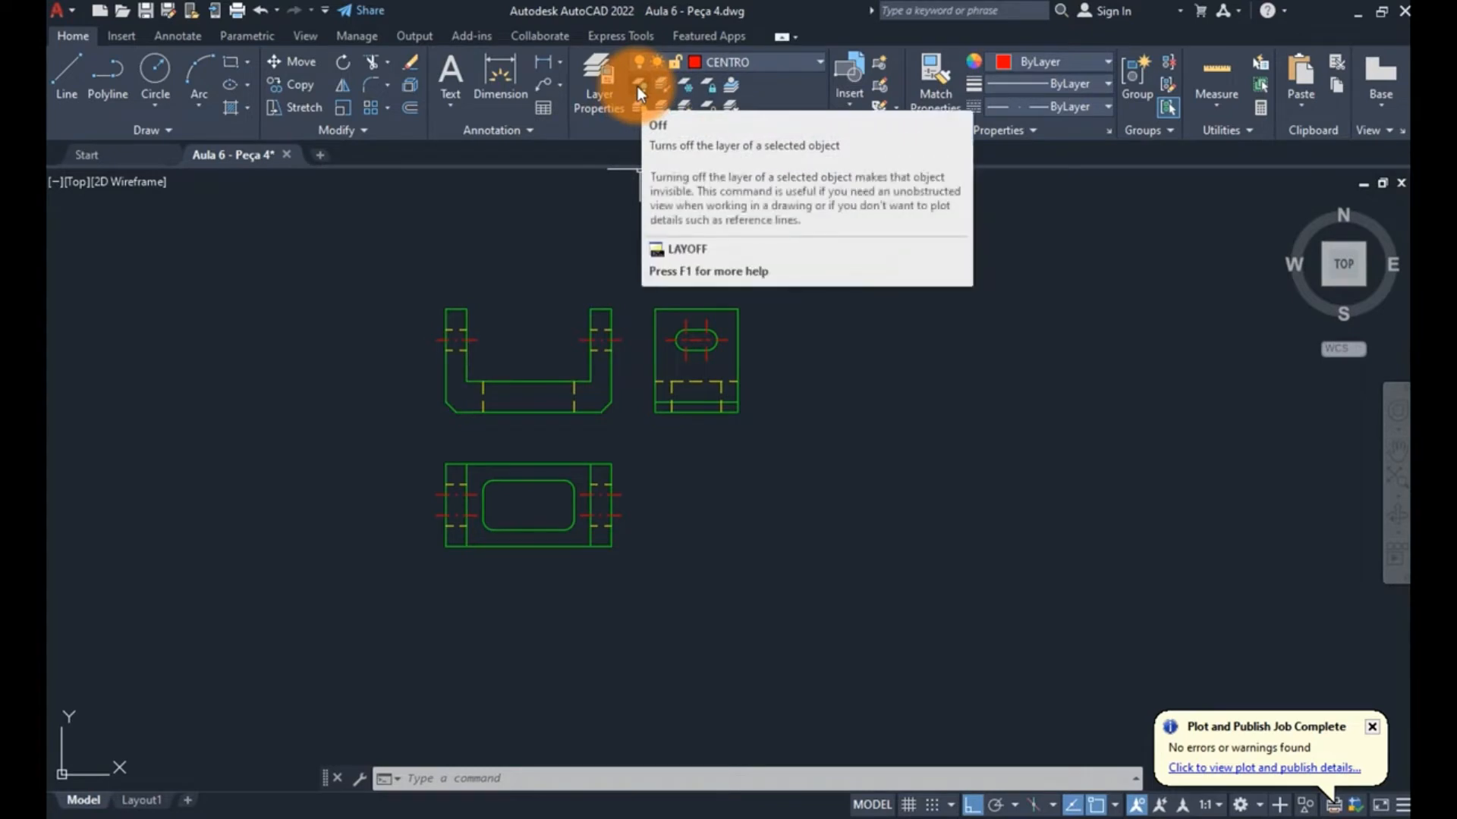
{"action": "left_click", "coordinate": [642, 85]}
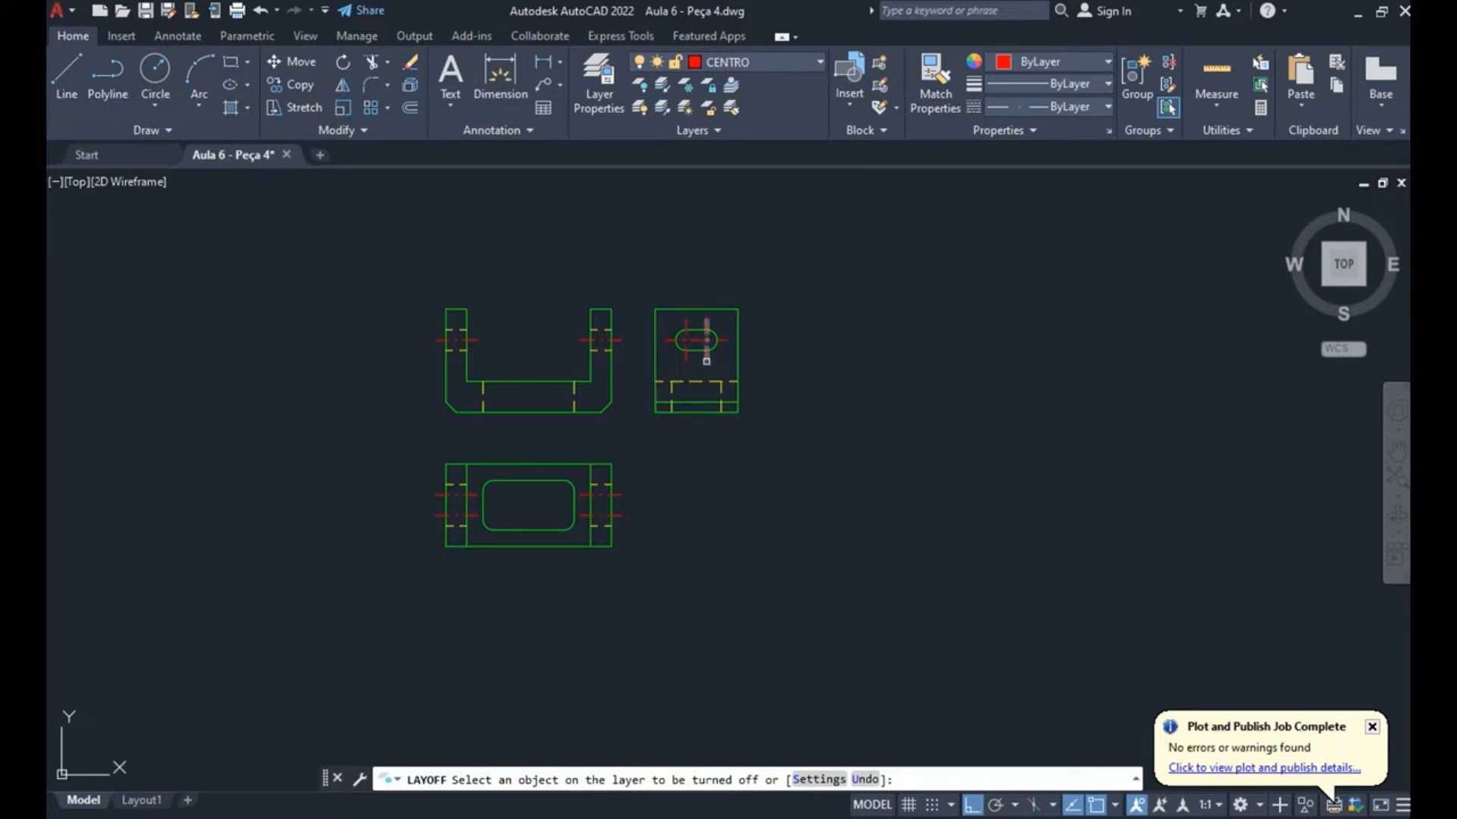
{"action": "left_click", "coordinate": [707, 361]}
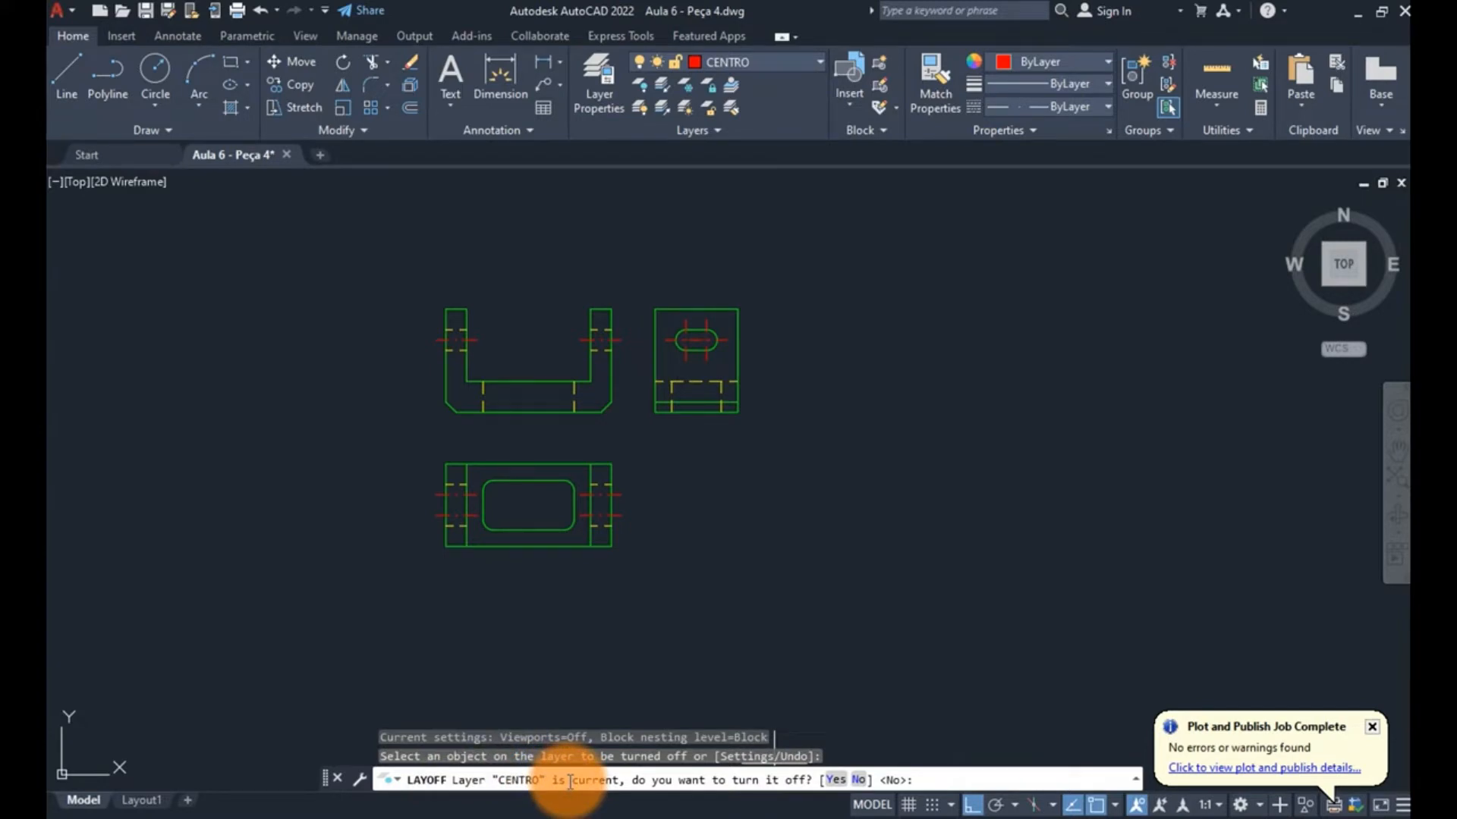
{"action": "key", "text": "Escape"}
{"action": "key", "text": "Escape"}
{"action": "key", "text": "Escape"}
{"action": "key", "text": "Escape"}
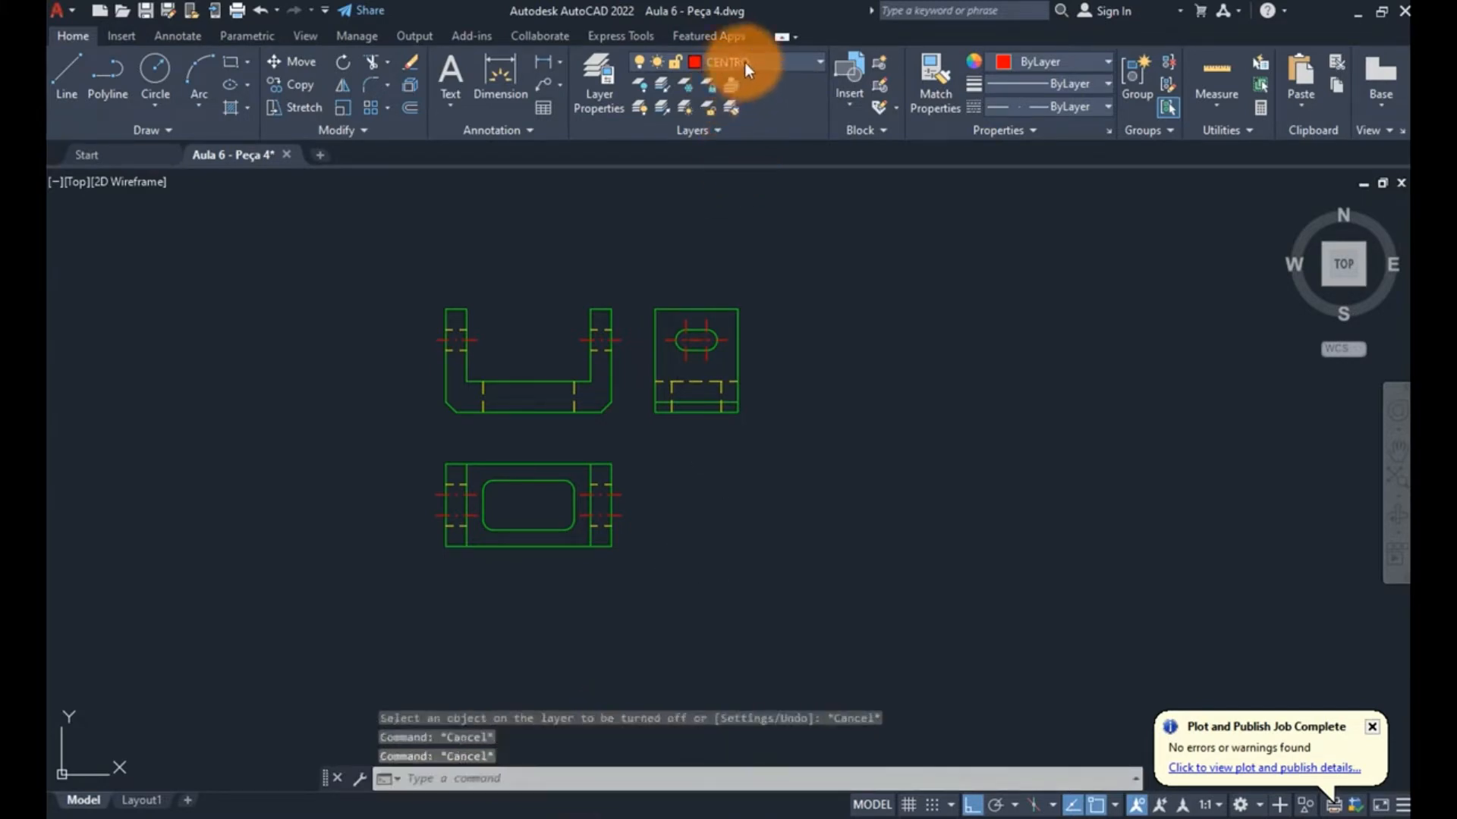
- Make layer 0 current and turn off the CENTRO layer by picking the side view's horizontal slot centerline
{"action": "left_click", "coordinate": [744, 62]}
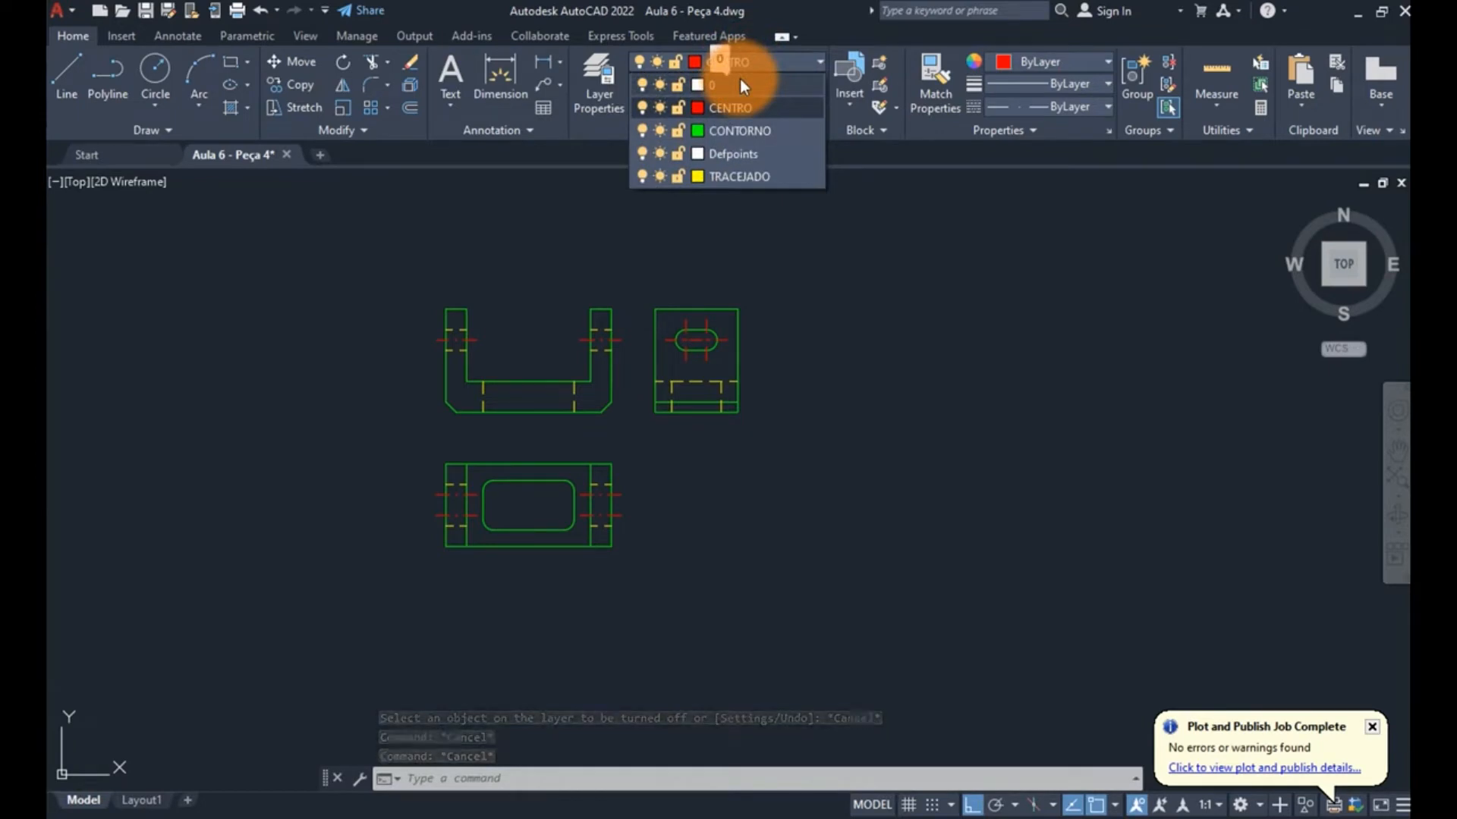
{"action": "left_click", "coordinate": [740, 80]}
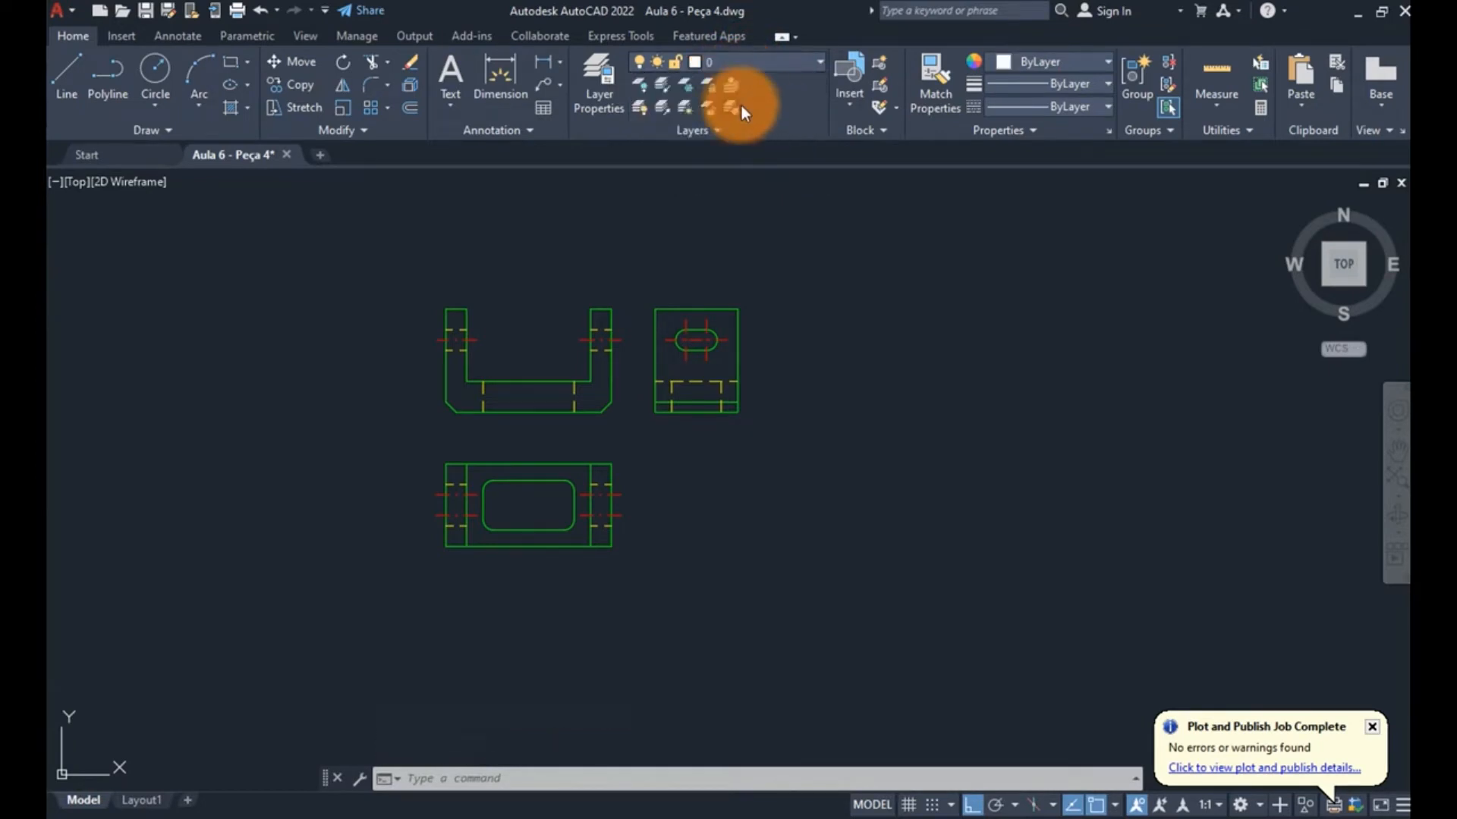
{"action": "left_click", "coordinate": [645, 85]}
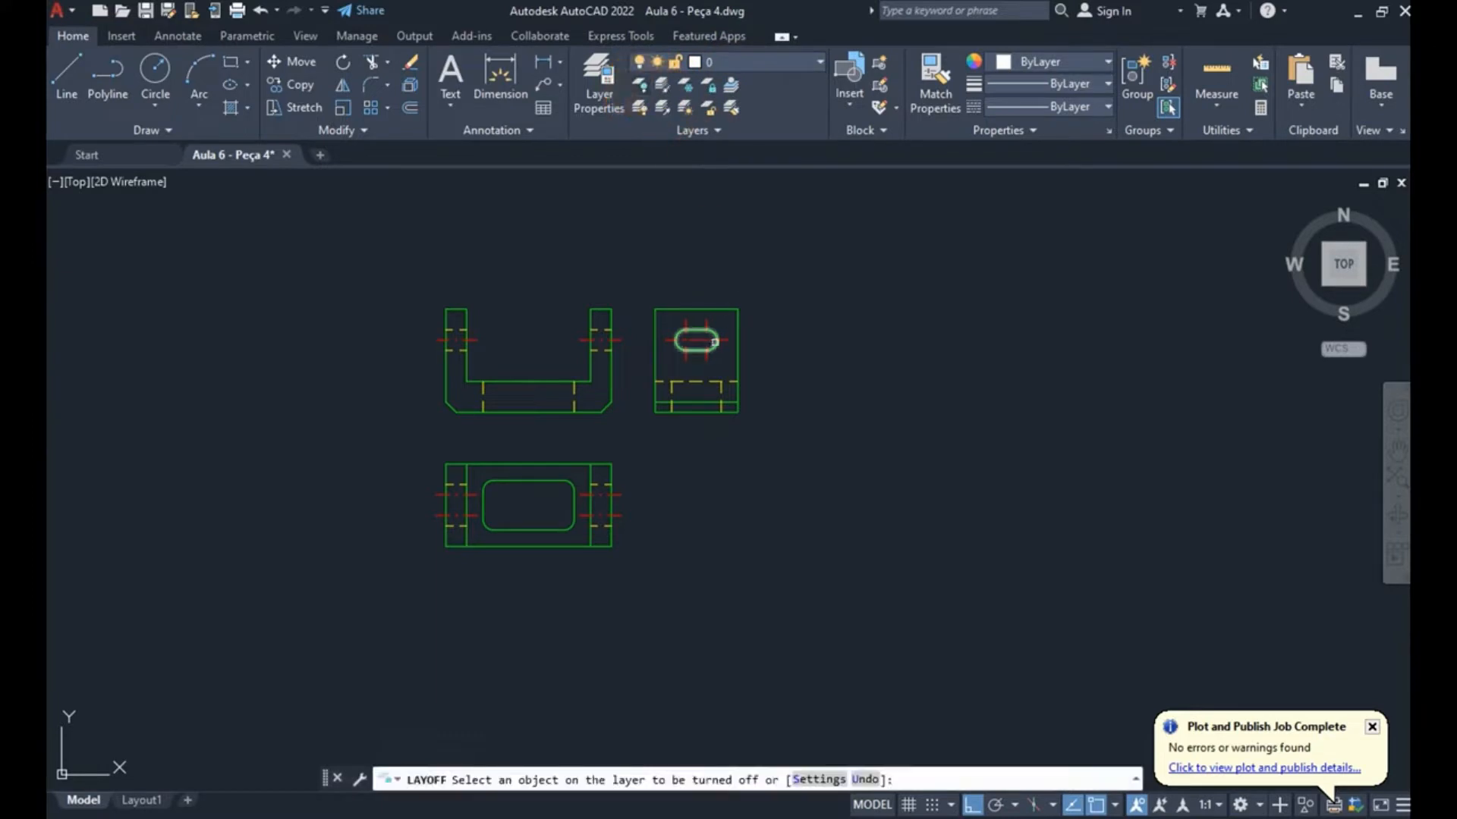
{"action": "left_click", "coordinate": [721, 342]}
{"action": "left_click", "coordinate": [725, 341]}
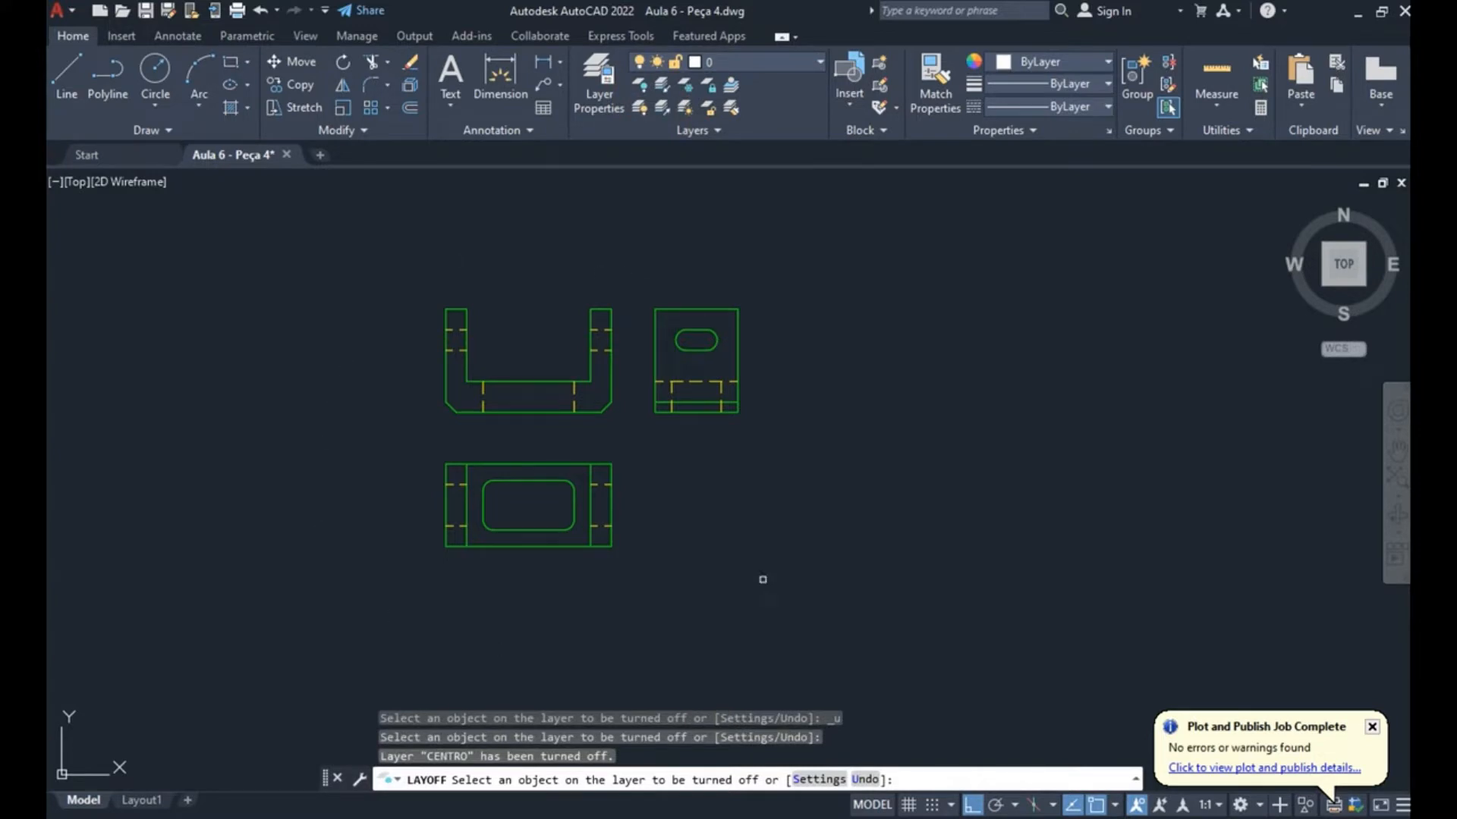
{"action": "key", "text": "Escape"}
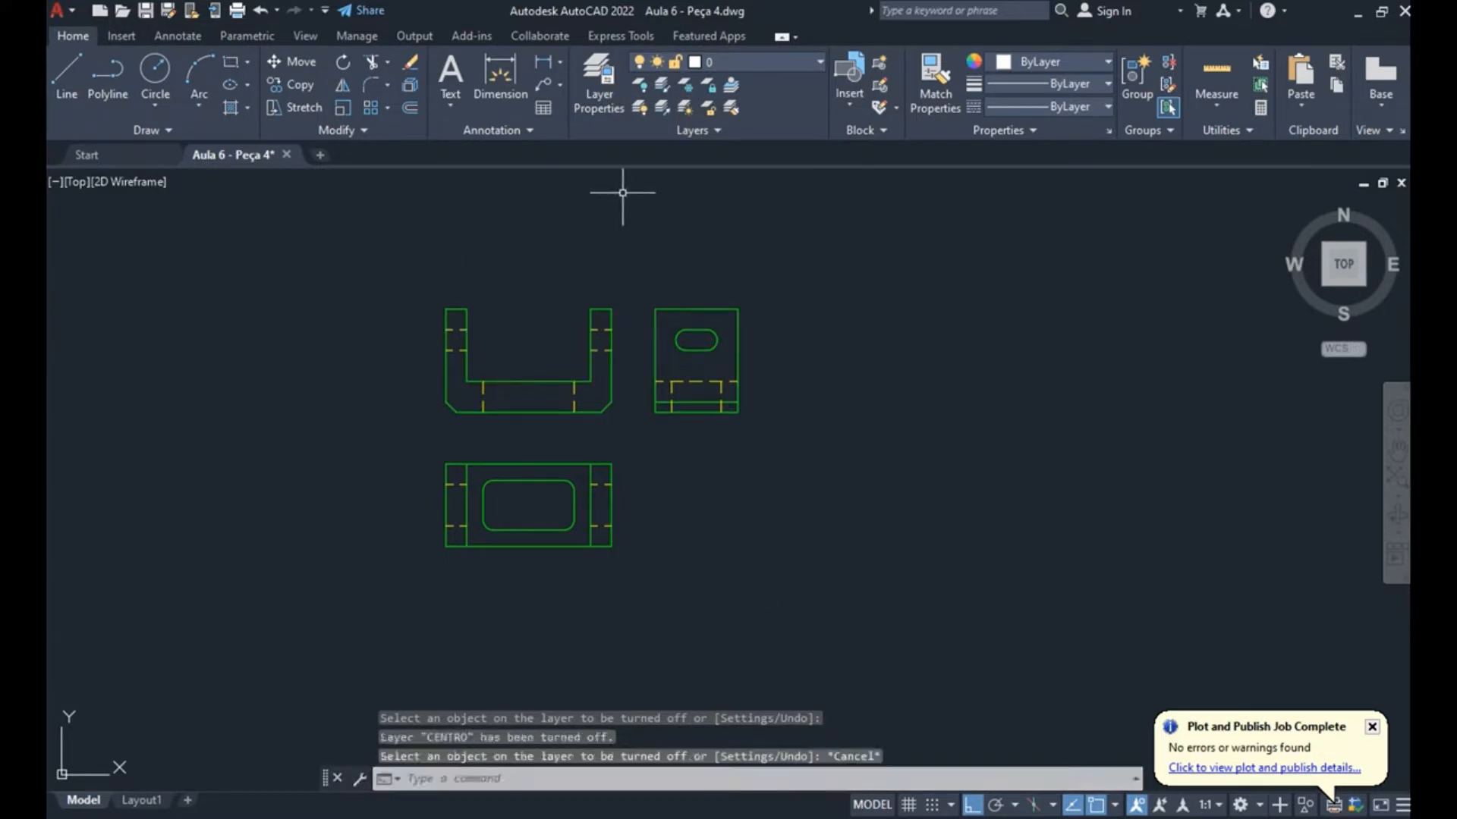
- Turn all layers back on, and turn off TRACEJADO and CENTRO by picking a hidden line and a centerline in the front view
{"action": "left_click", "coordinate": [625, 107]}
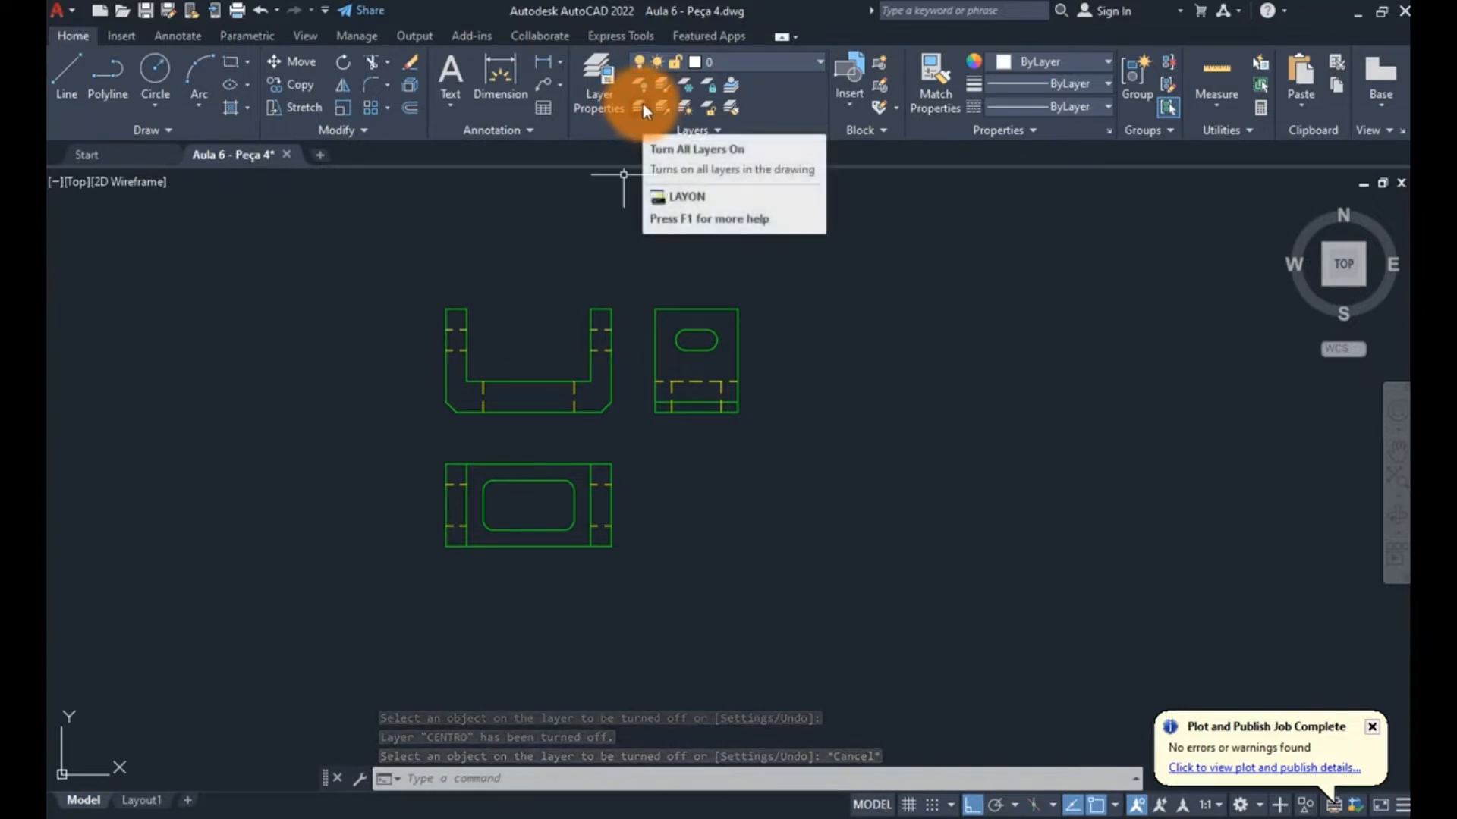
{"action": "left_click", "coordinate": [643, 108]}
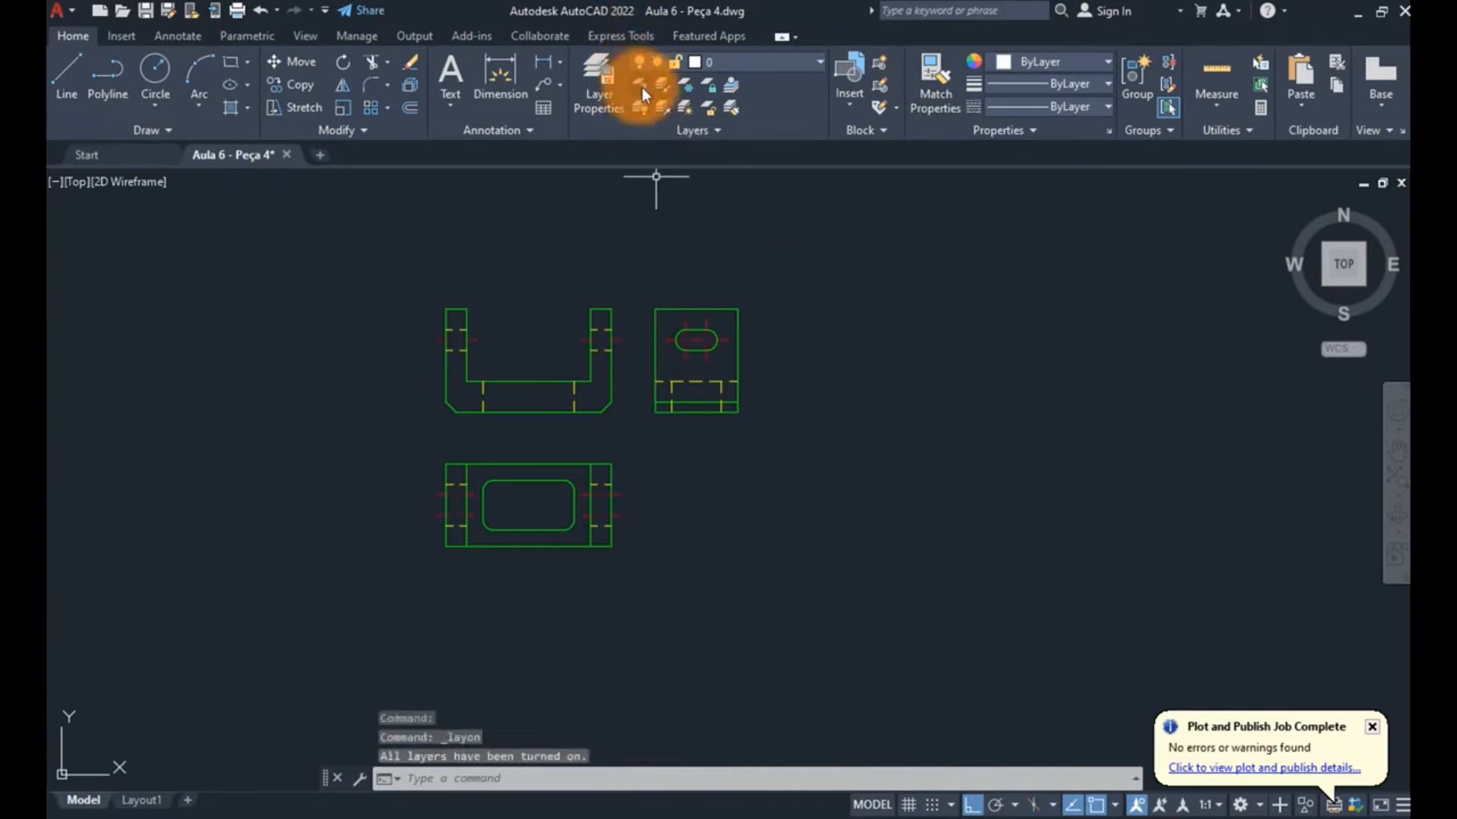
{"action": "left_click", "coordinate": [642, 88]}
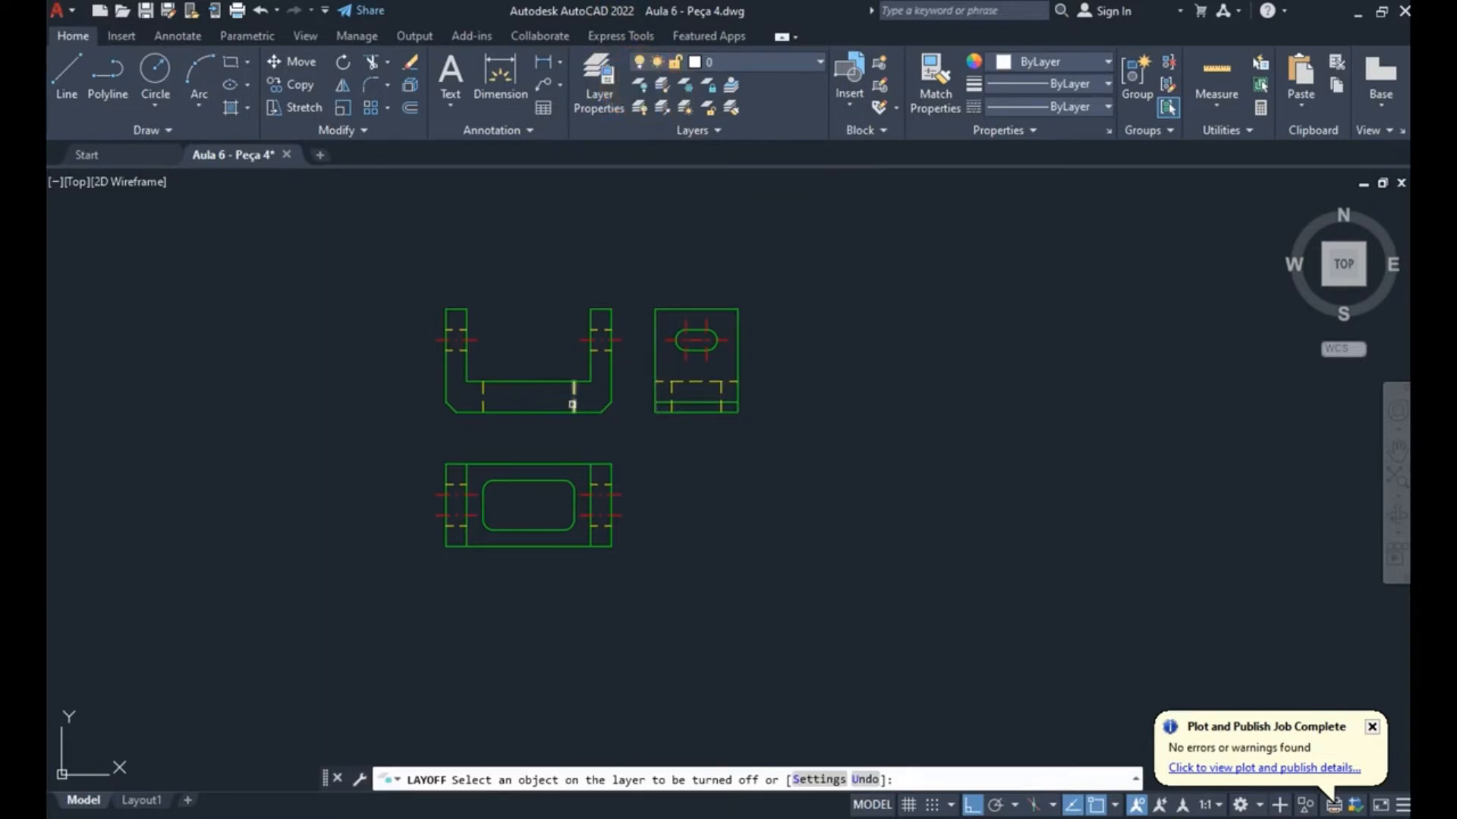
{"action": "left_click", "coordinate": [575, 391]}
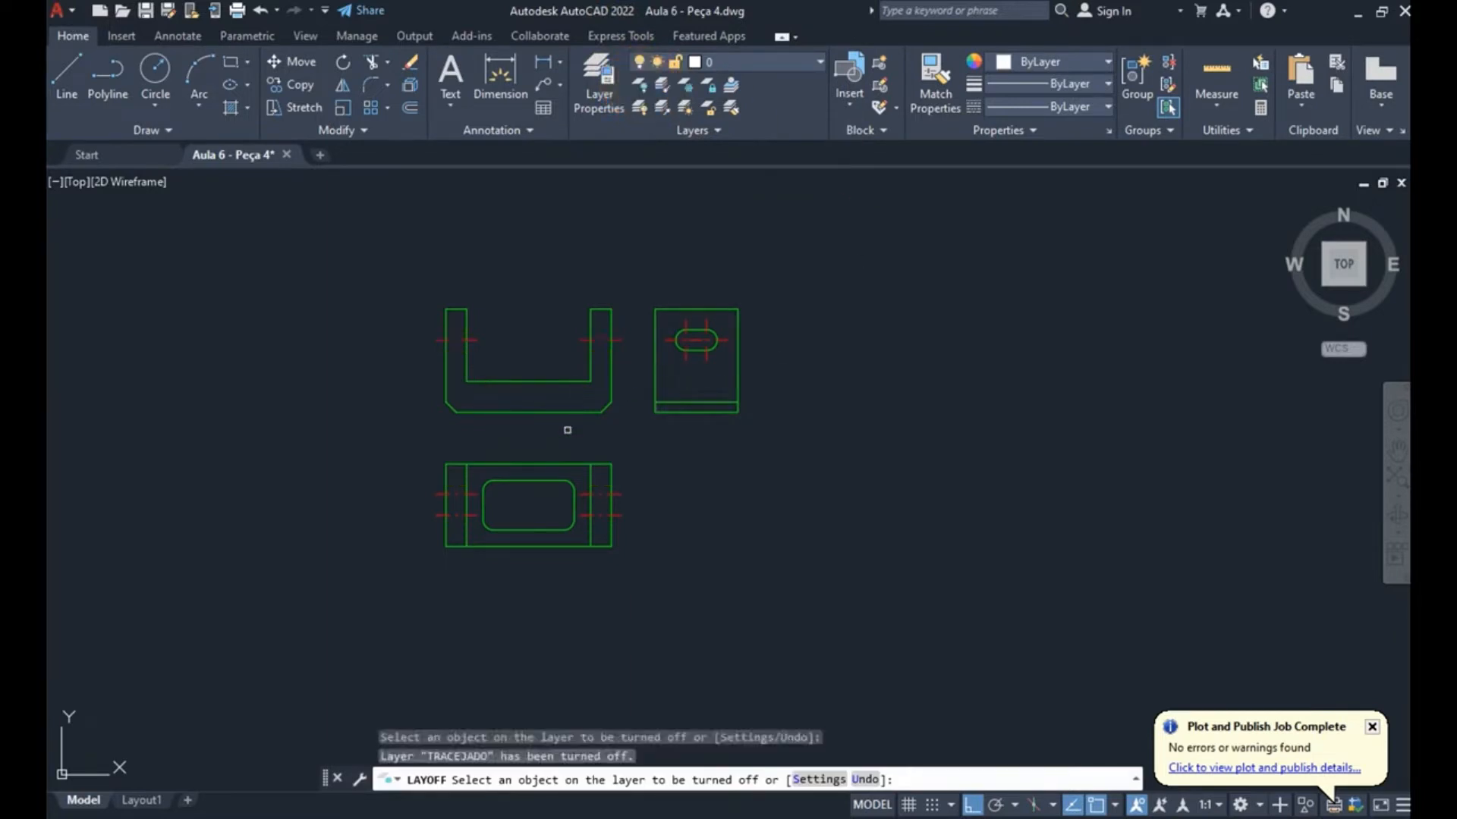
{"action": "left_click", "coordinate": [584, 339]}
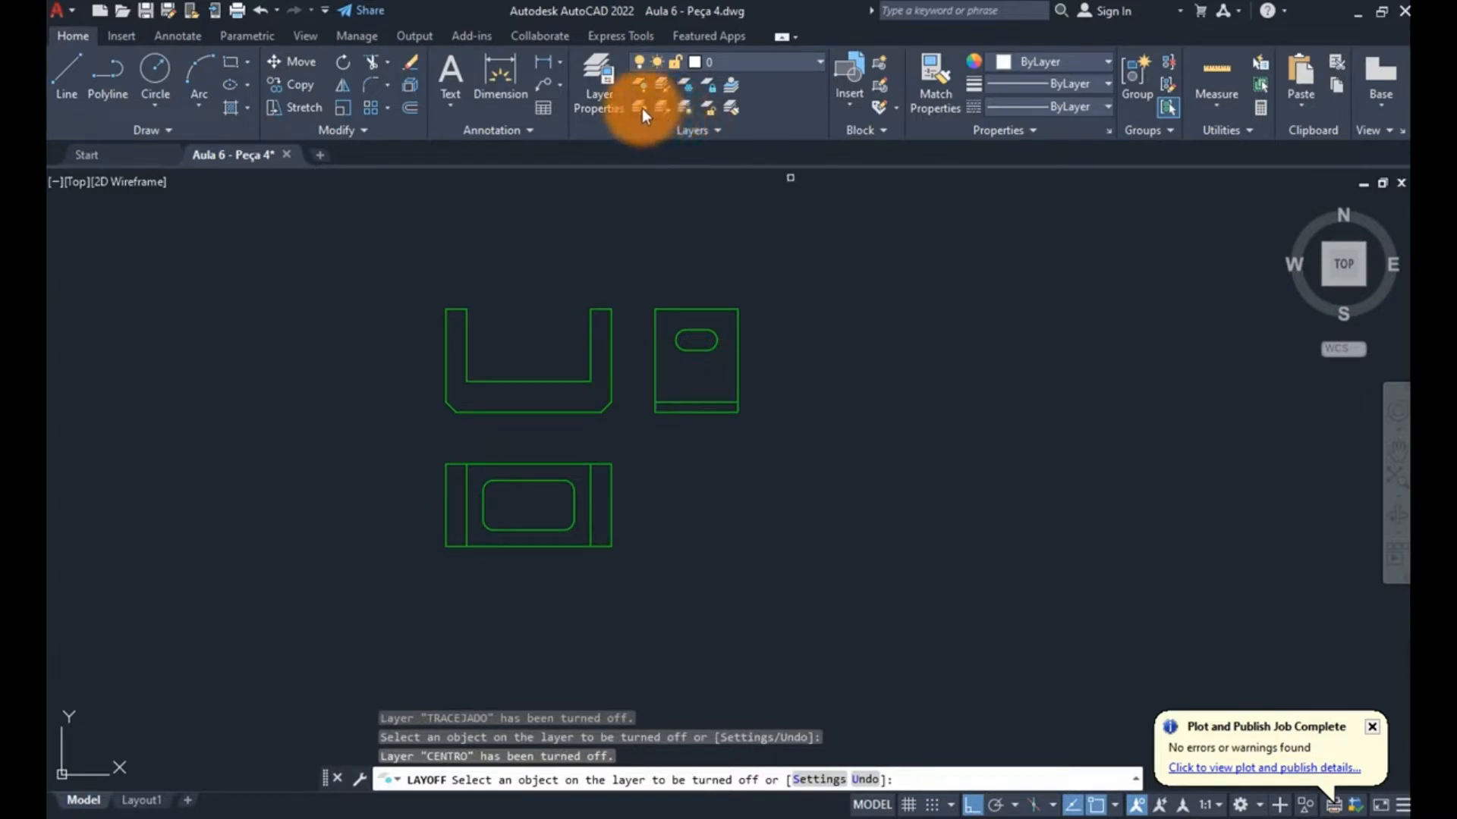
{"action": "key", "text": "Escape"}
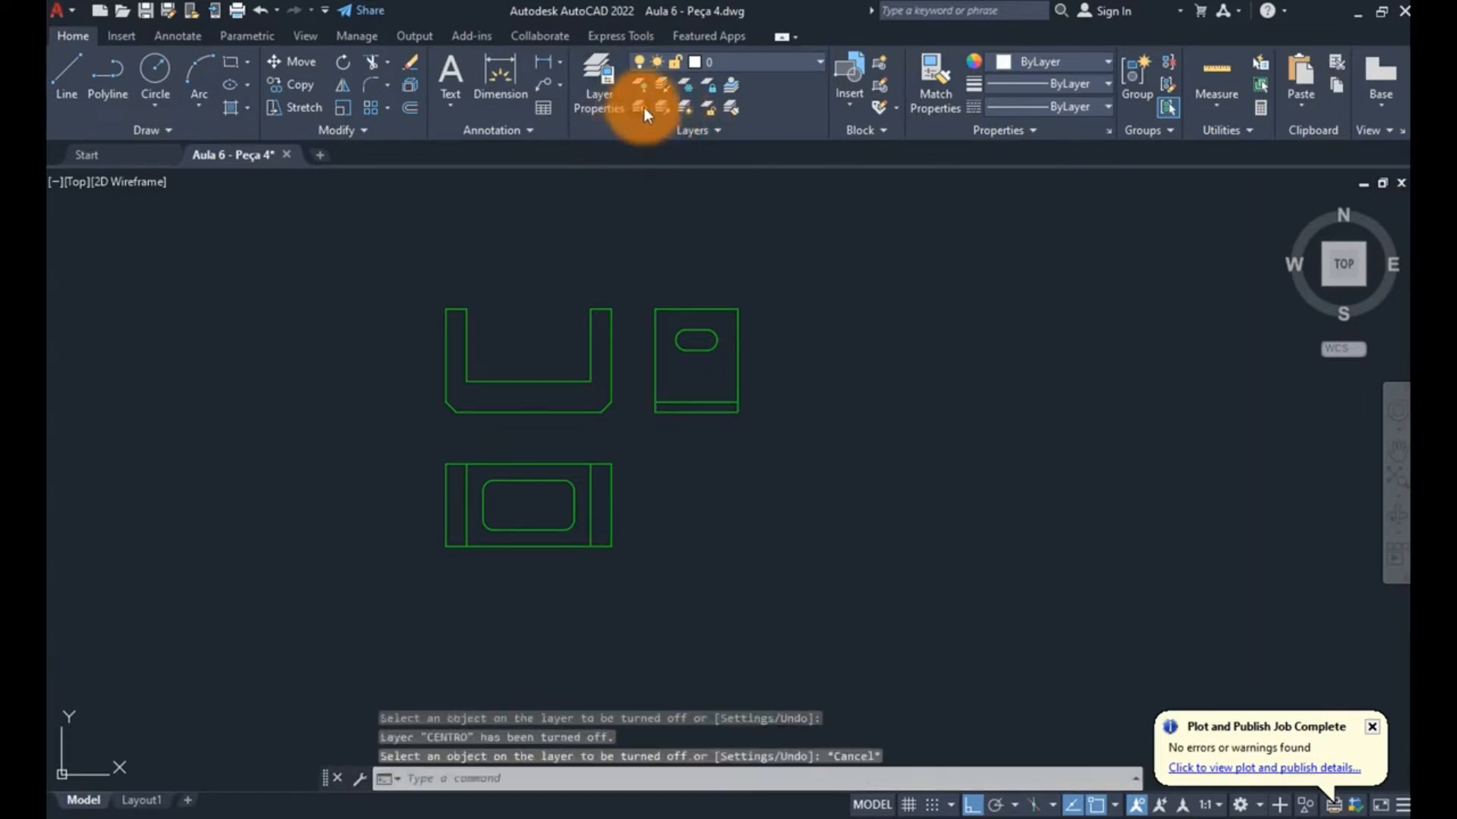
- Turn on all layers in the drawing again
{"action": "left_click", "coordinate": [644, 107]}
{"action": "scroll", "coordinate": [496, 395], "scroll_direction": "up", "scroll_amount": 4}
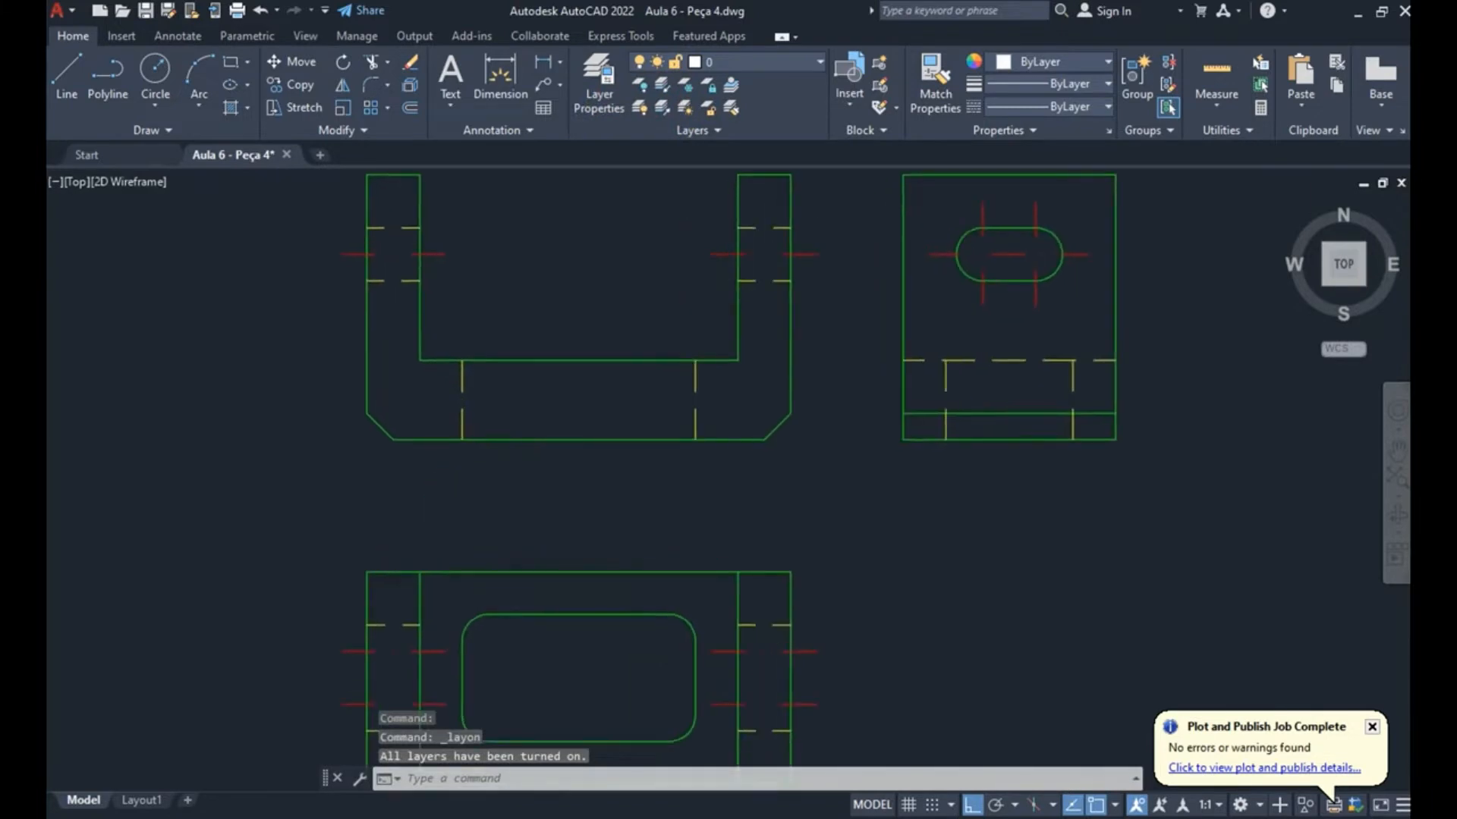
{"action": "scroll", "coordinate": [594, 170], "scroll_direction": "down", "scroll_amount": 3}
{"action": "left_click", "coordinate": [595, 66]}
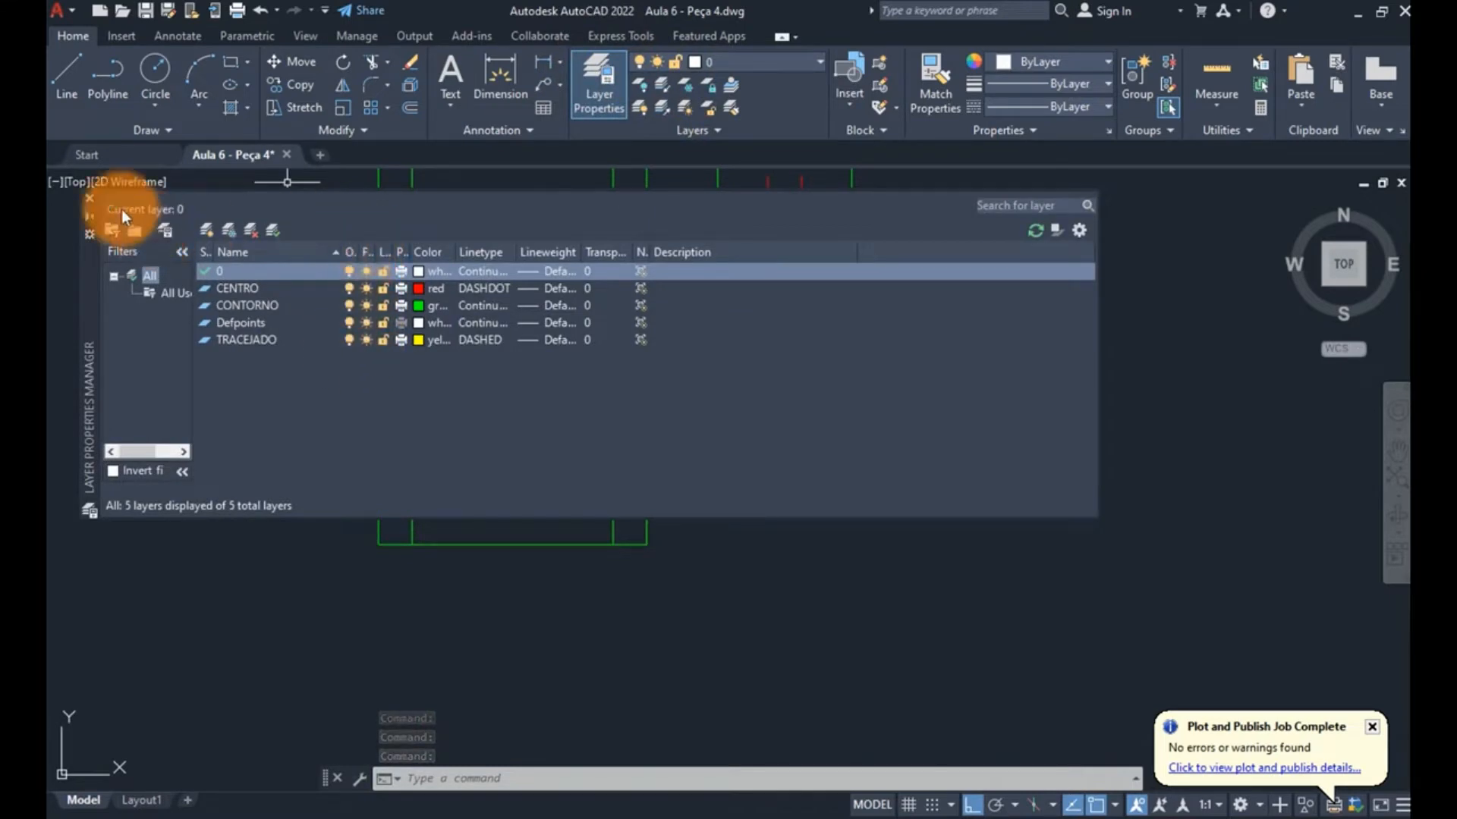
{"action": "left_click", "coordinate": [91, 196]}
{"action": "key", "text": "Escape"}
- Zoom to the drawing extents and freeze the CENTRO layer by picking the side view's horizontal slot centerline
{"action": "middle_click", "coordinate": [638, 239]}
{"action": "middle_click", "coordinate": [638, 238]}
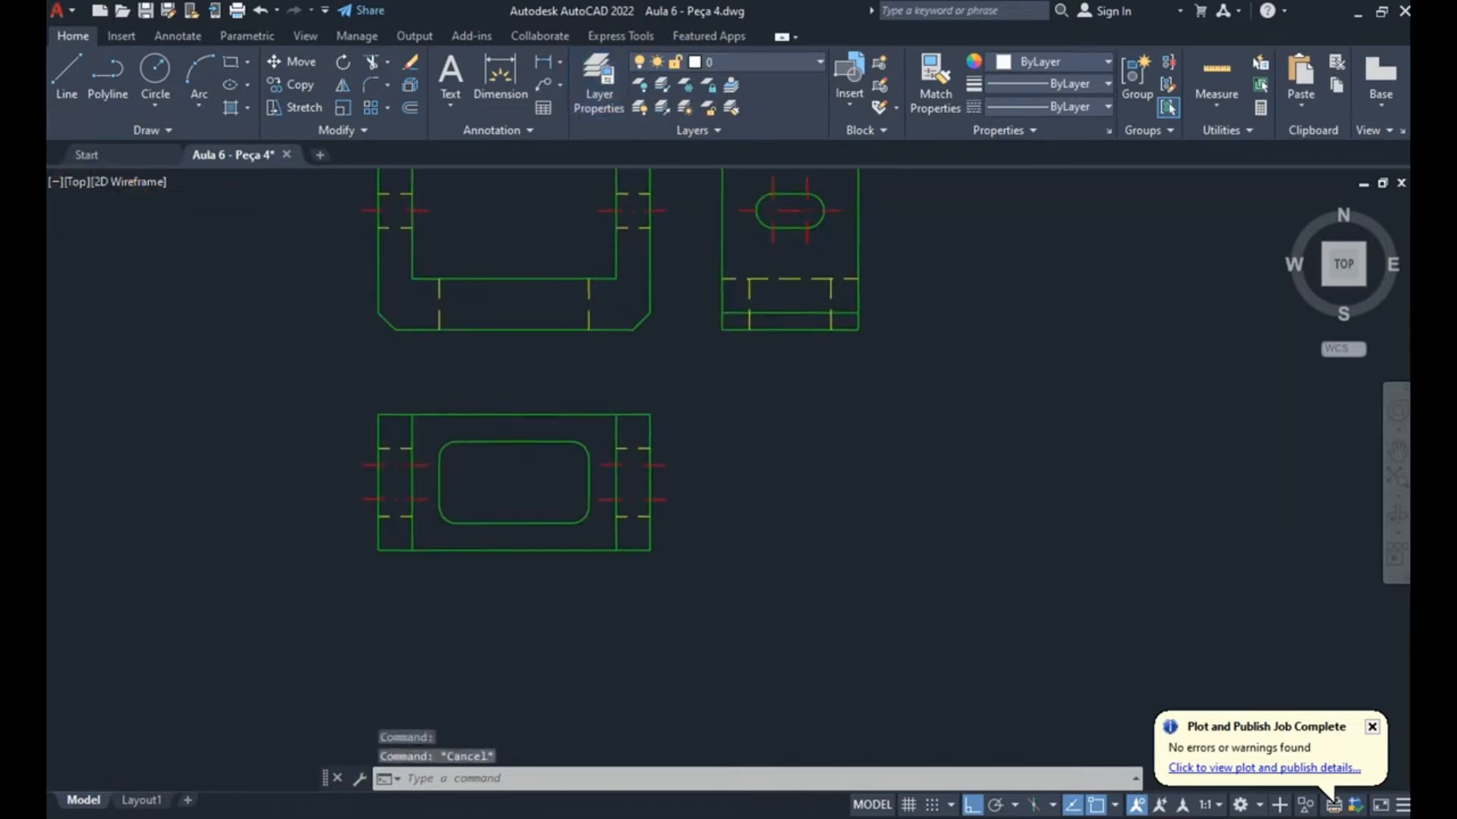
{"action": "middle_click", "coordinate": [602, 221]}
{"action": "middle_click", "coordinate": [602, 220]}
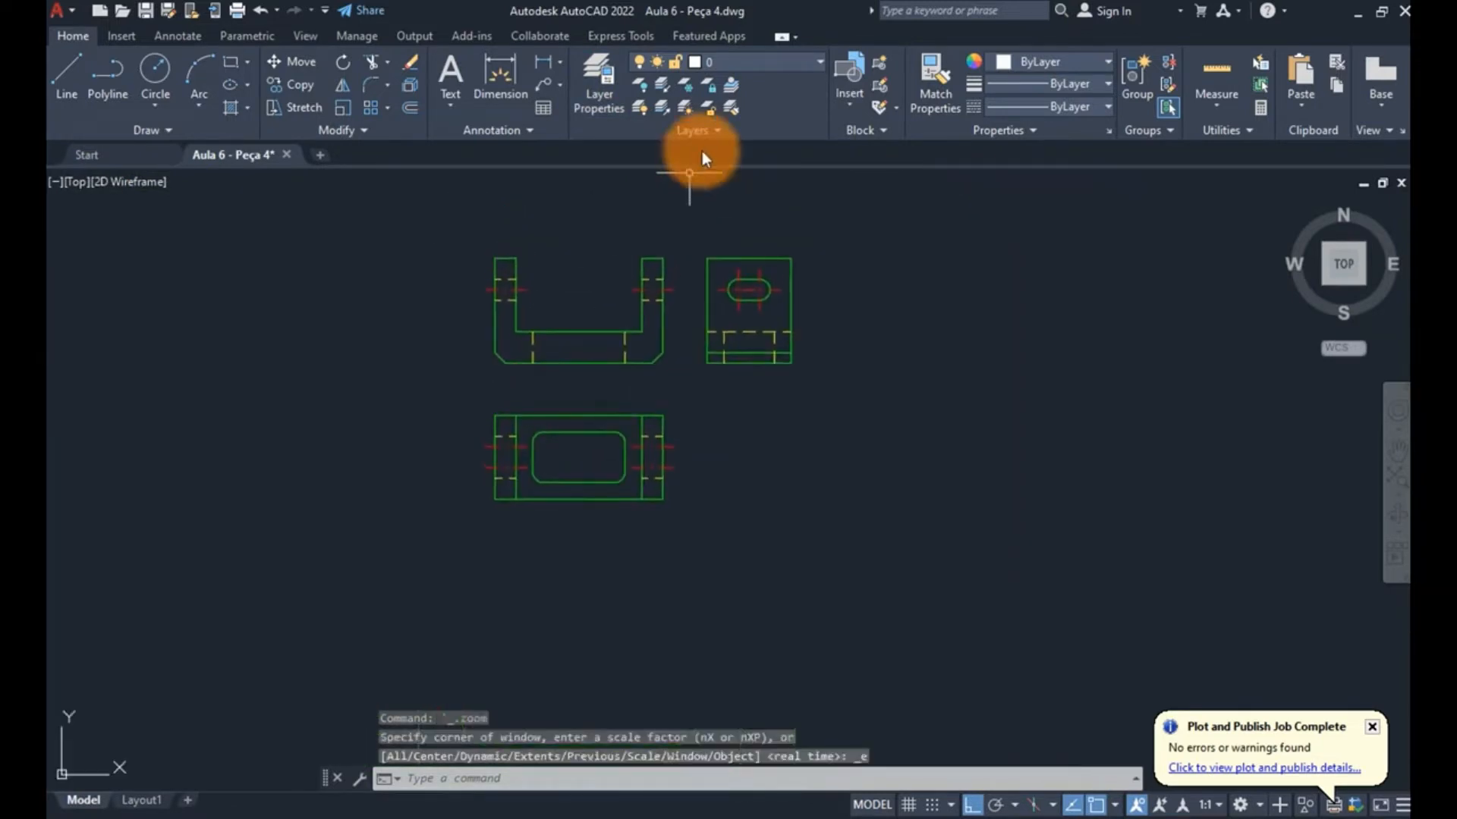
{"action": "left_click", "coordinate": [683, 86]}
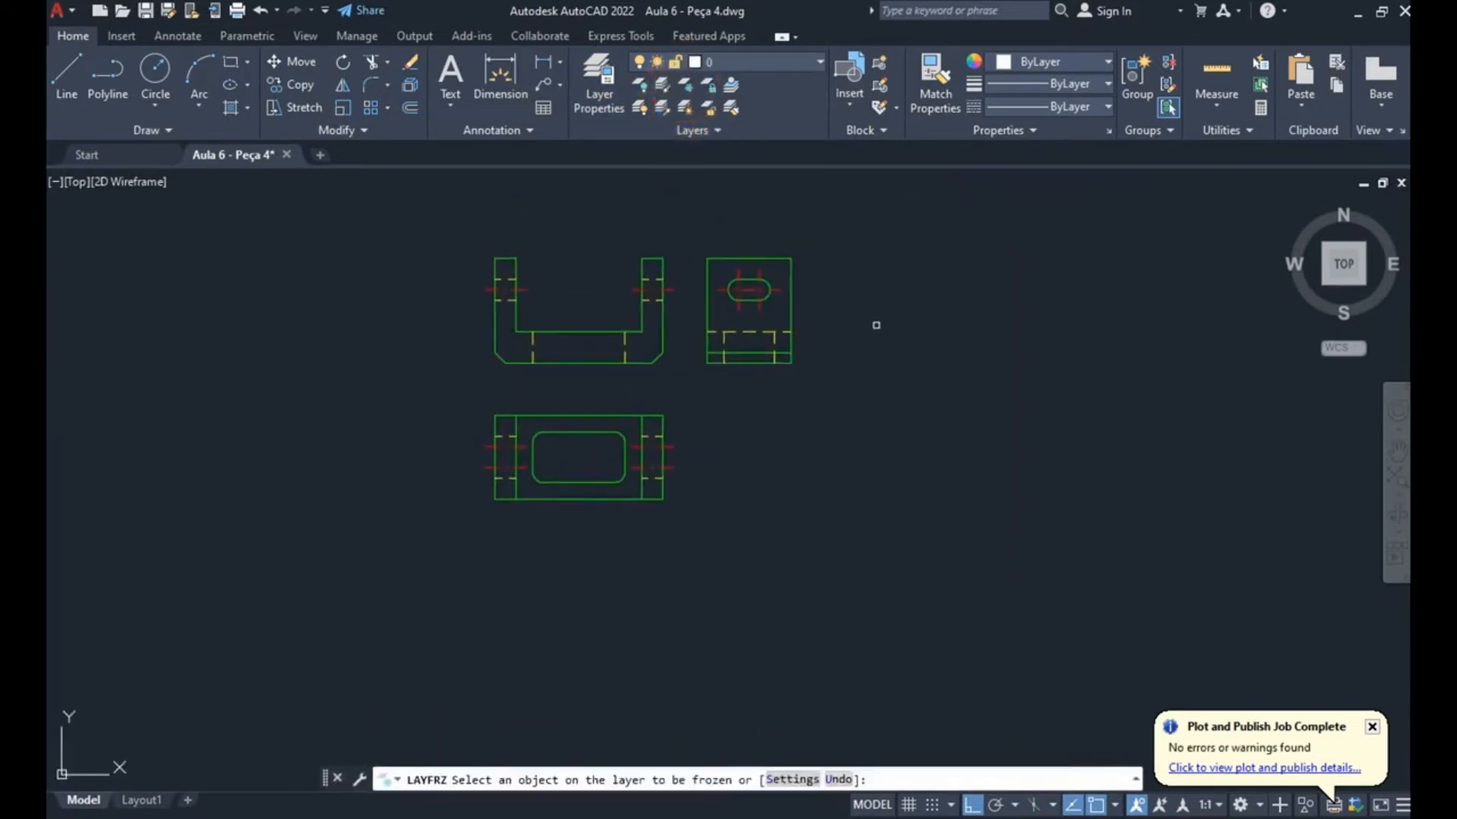
{"action": "left_click", "coordinate": [778, 289]}
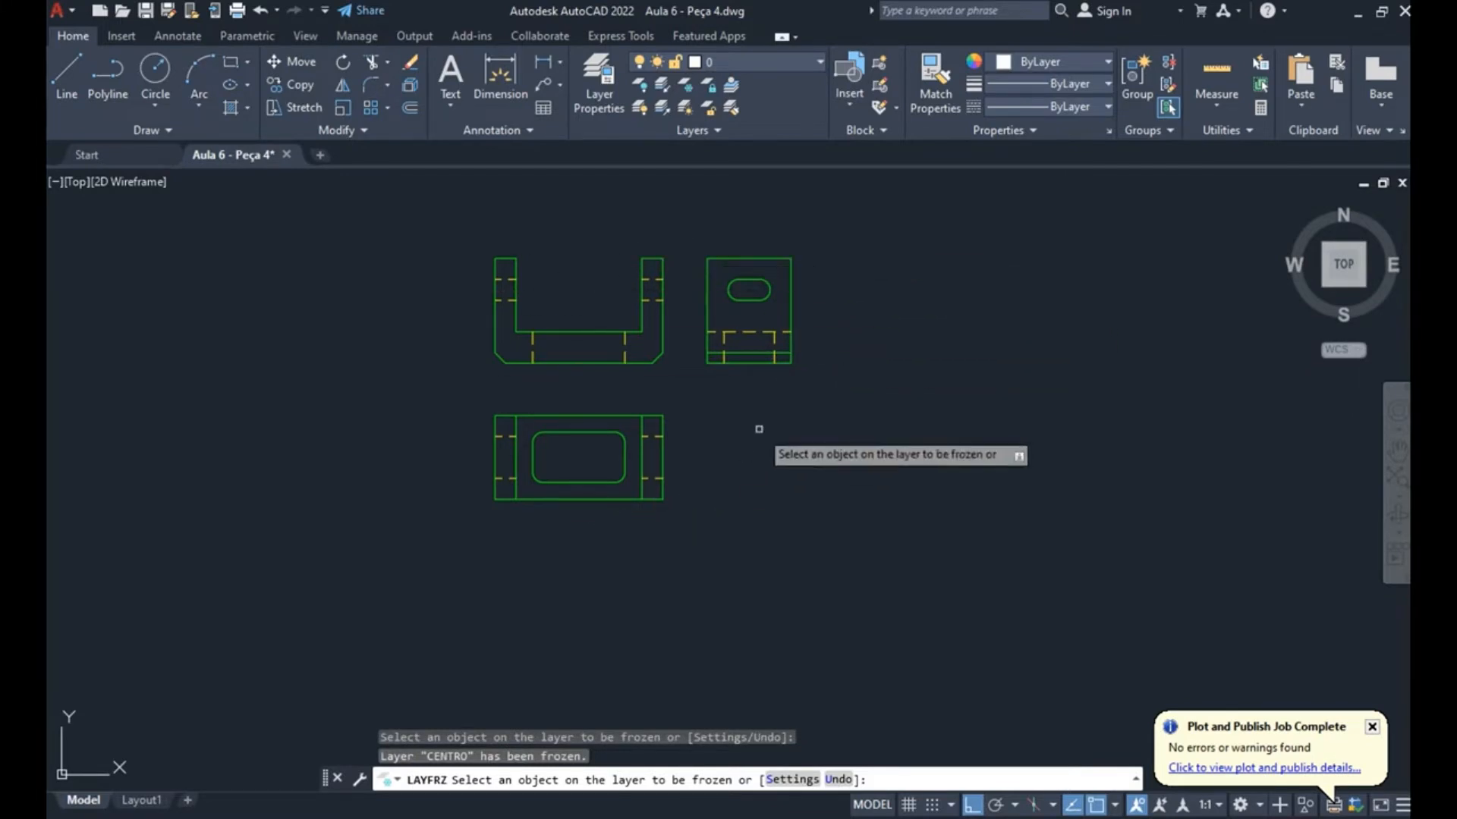
{"action": "left_click", "coordinate": [704, 104]}
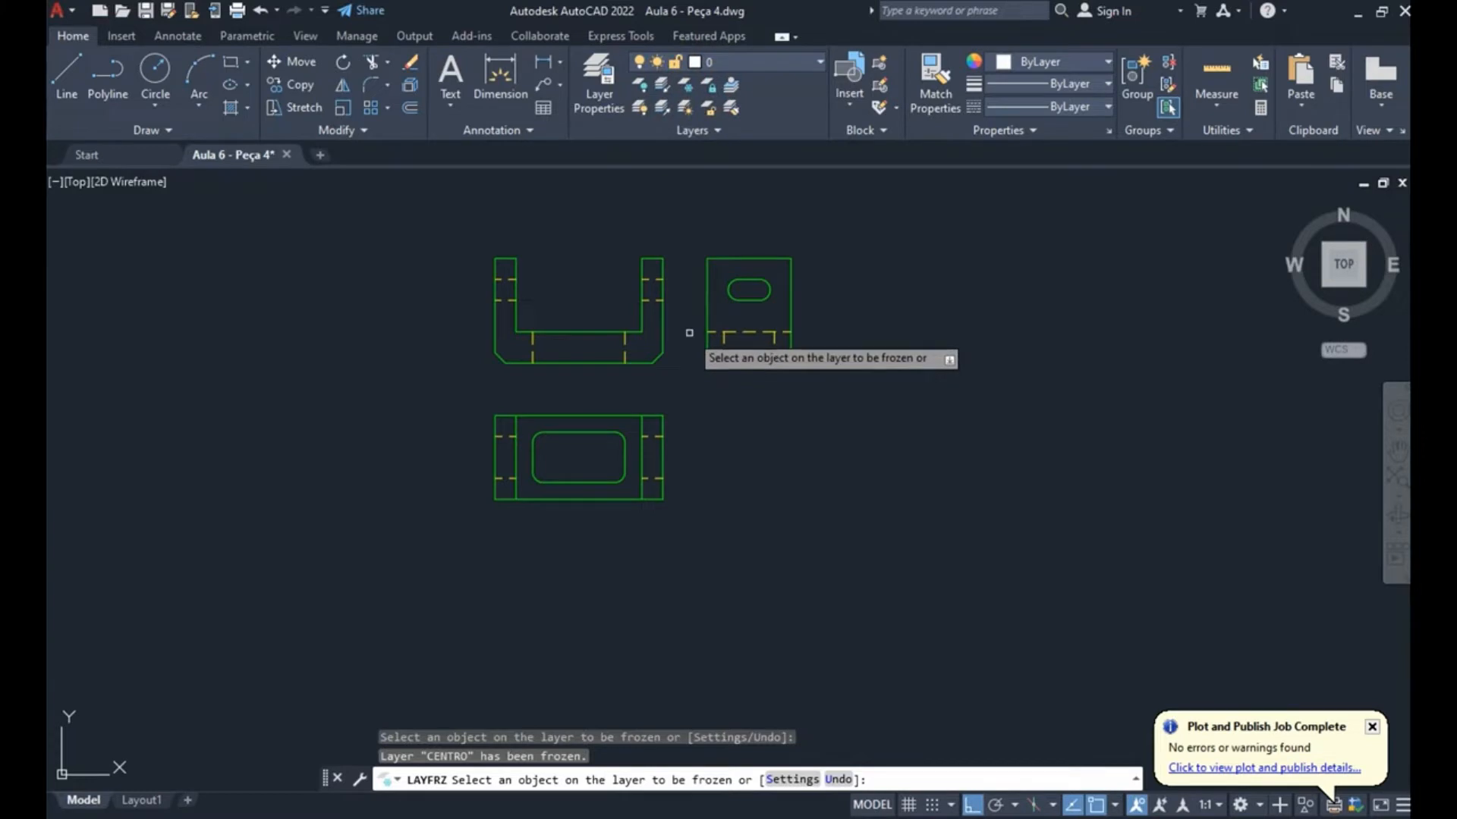
{"action": "middle_click_drag", "start_coordinate": [684, 309], "coordinate": [677, 338]}
{"action": "key", "text": "Return"}
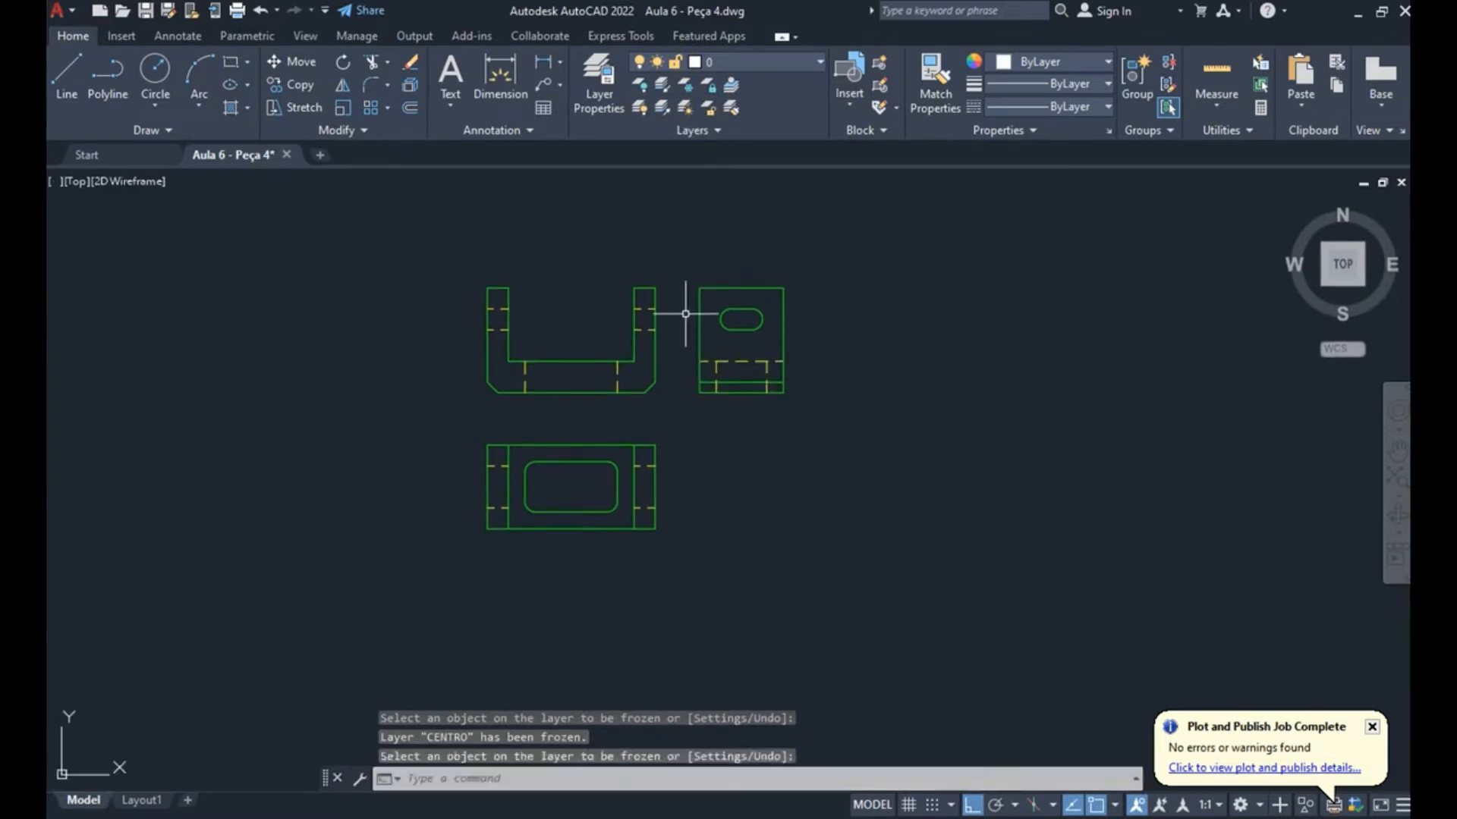
- Thaw all layers in the drawing
{"action": "left_click", "coordinate": [707, 114]}
{"action": "key", "text": "Escape"}
{"action": "key", "text": "Escape"}
{"action": "key", "text": "Escape"}
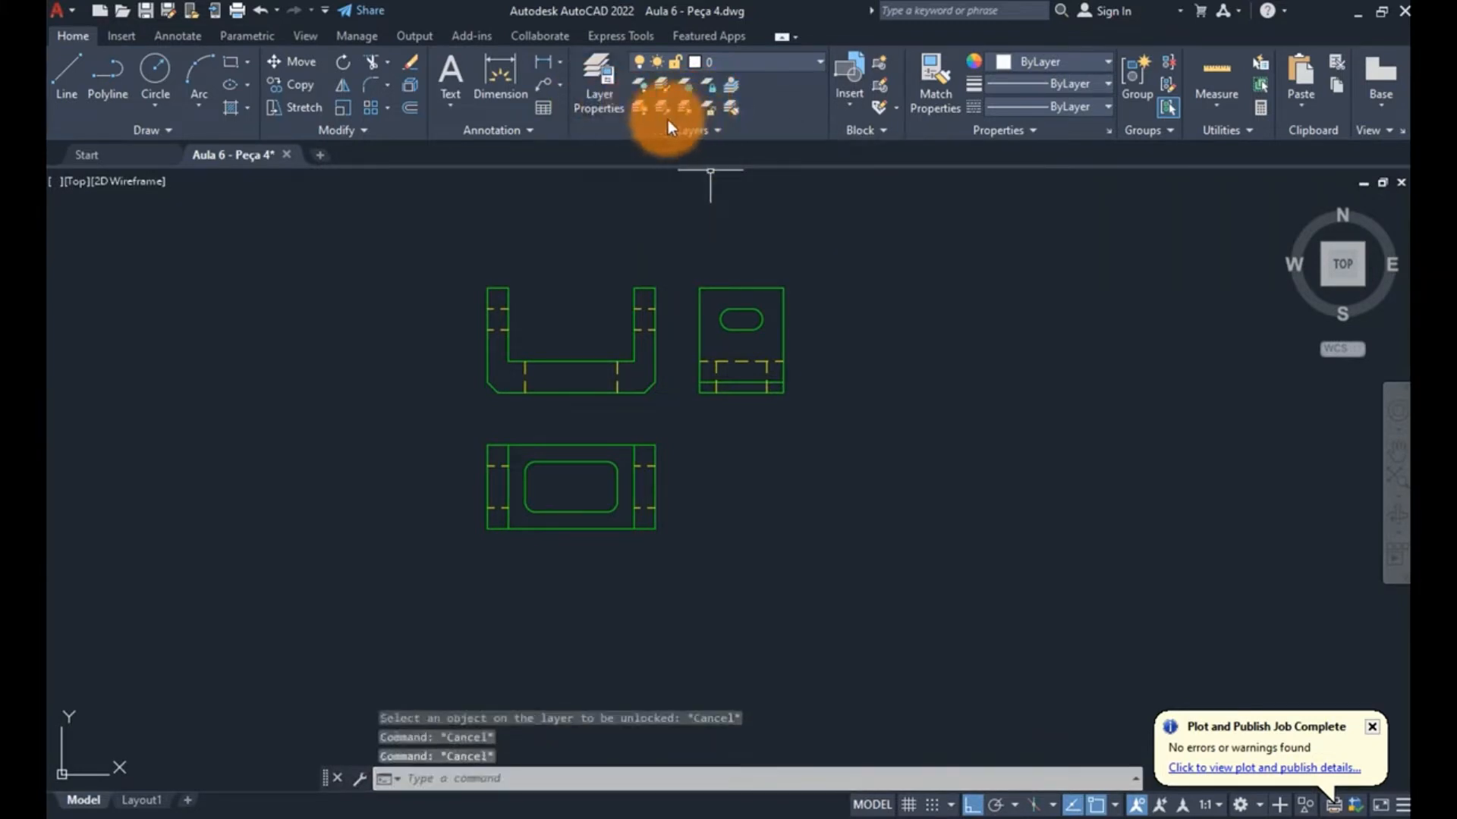
{"action": "left_click", "coordinate": [684, 111]}
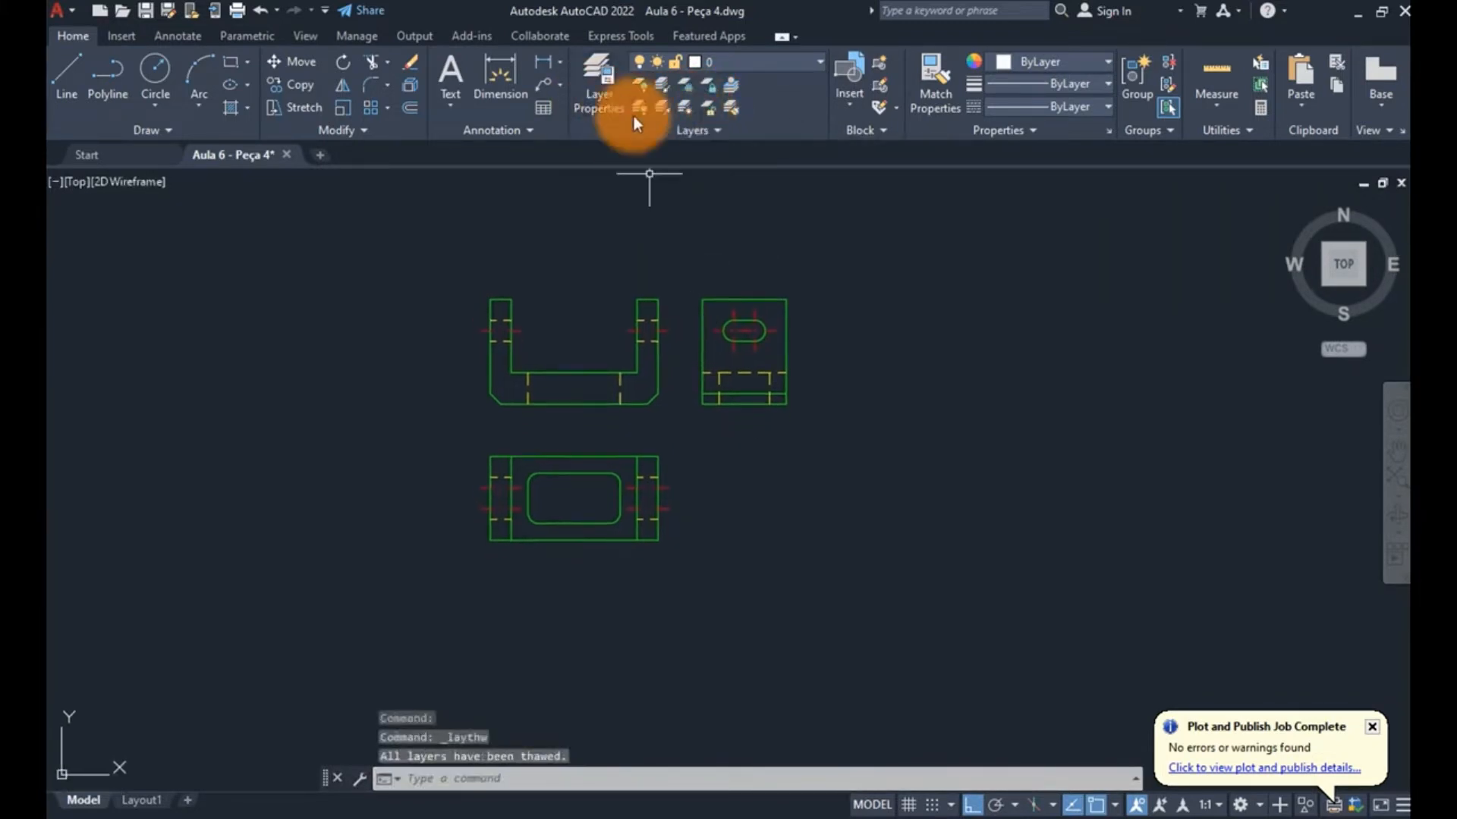
- Turn off the CONTORNO layer by picking the side view's outer rectangle
{"action": "left_click", "coordinate": [639, 82]}
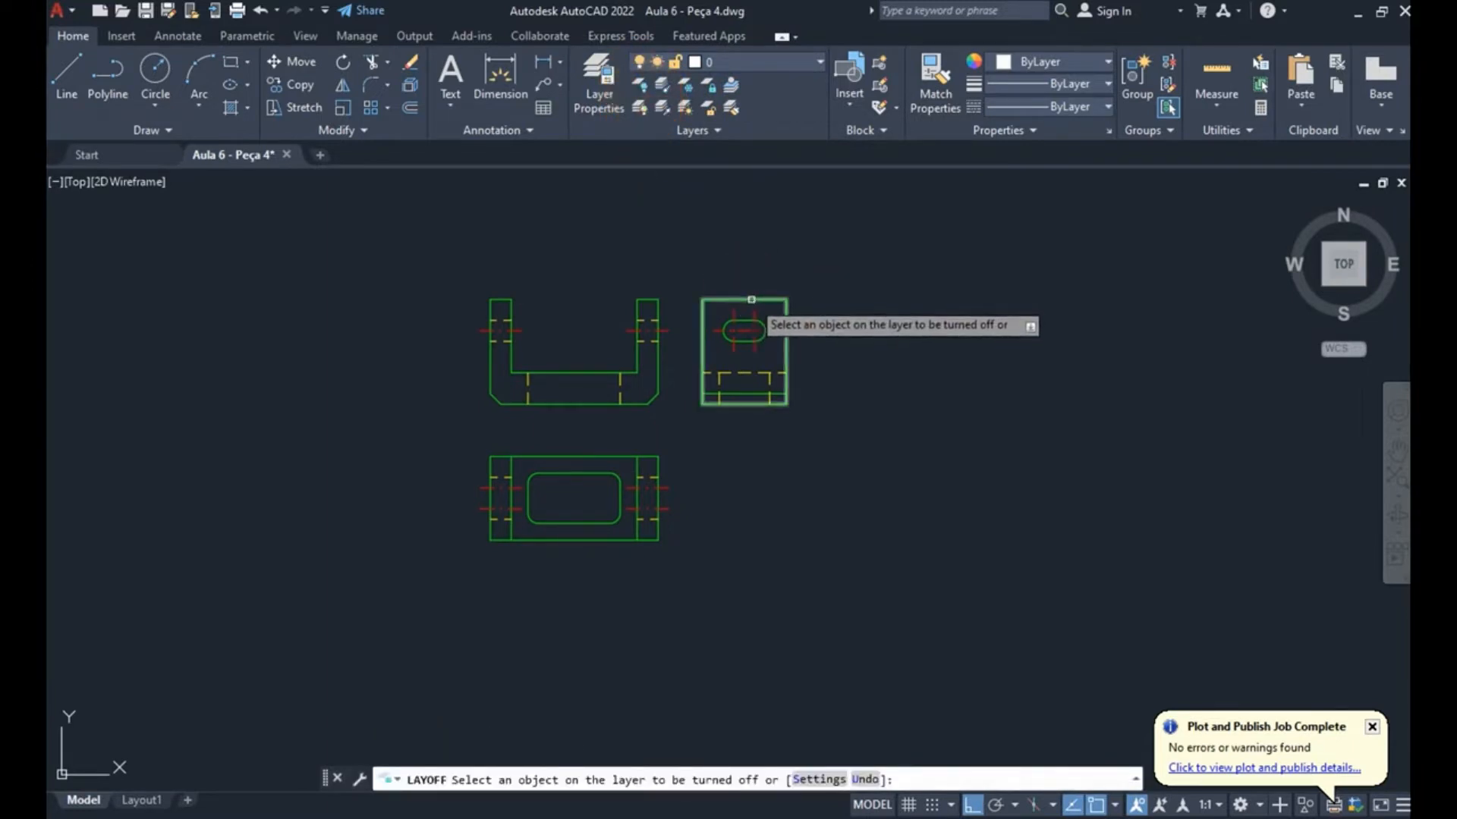
{"action": "left_click", "coordinate": [751, 299]}
{"action": "key", "text": "Escape"}
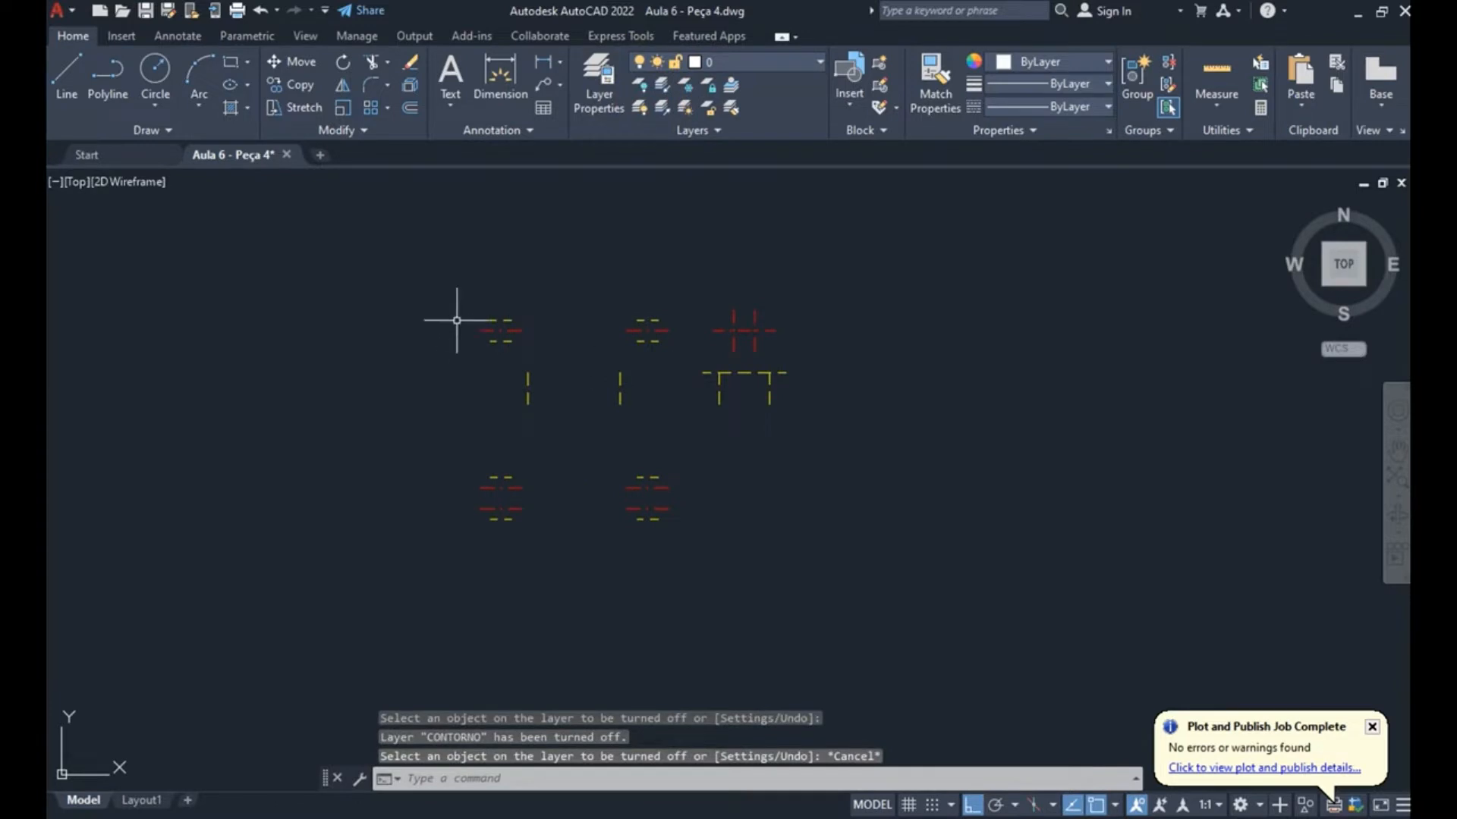
- Erase every object in the drawing using the ALL selection option
{"action": "left_click", "coordinate": [410, 64]}
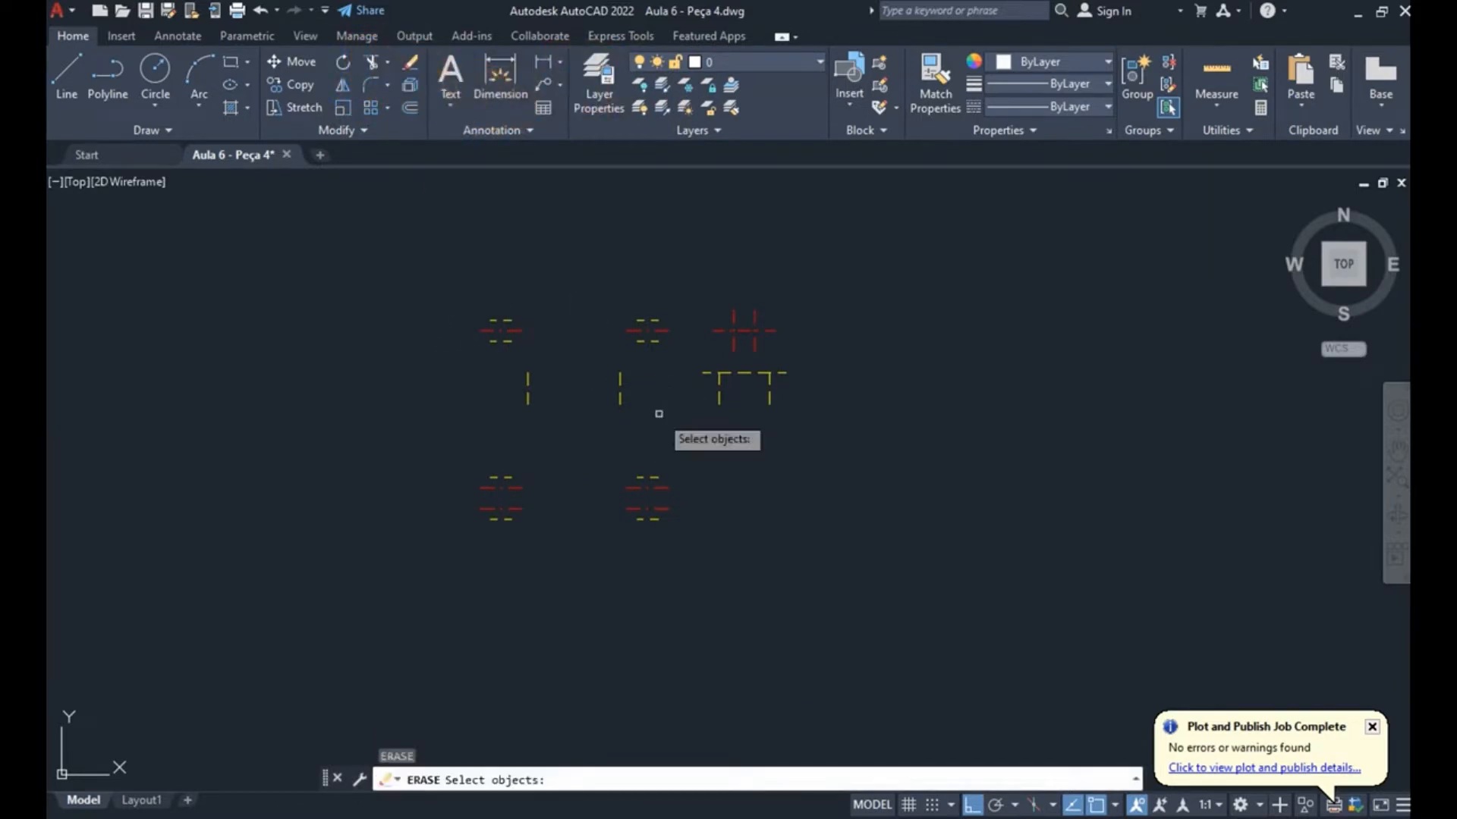
{"action": "type", "text": "ALL"}
{"action": "key", "text": "Return"}
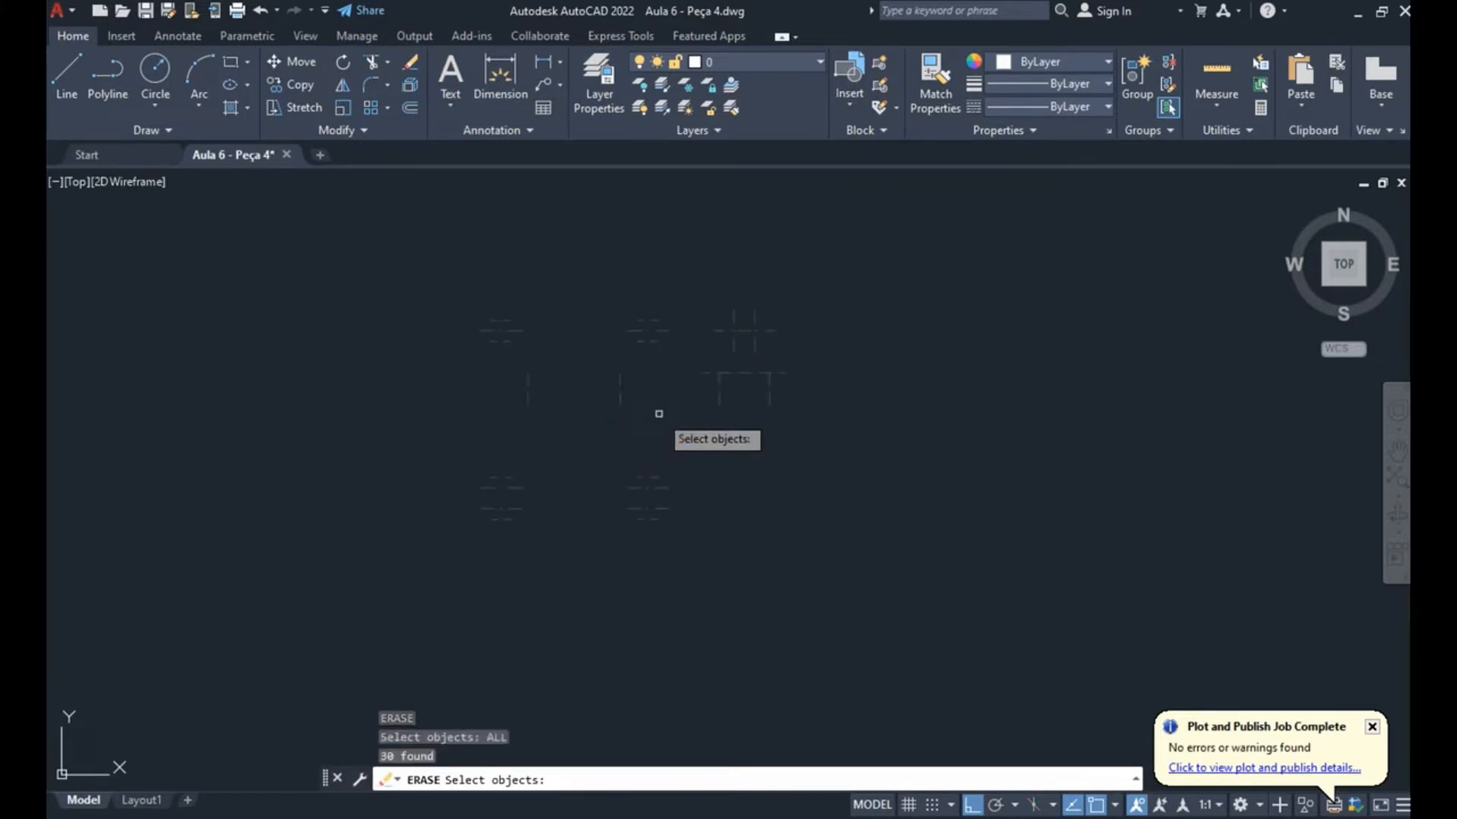
{"action": "key", "text": "Return"}
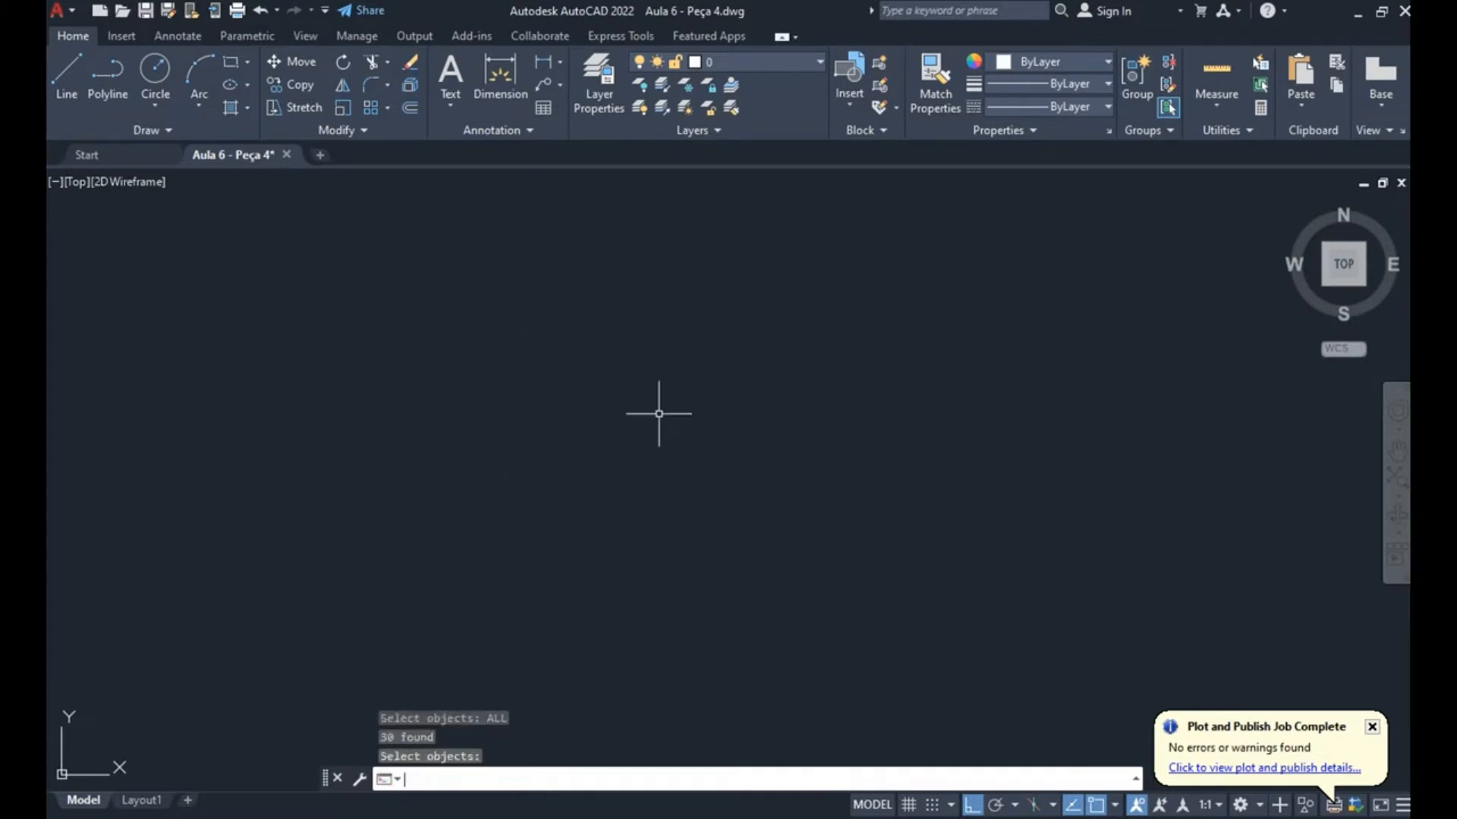
- Undo the erase and the turning off of the CONTORNO layer
{"action": "left_click", "coordinate": [640, 110]}
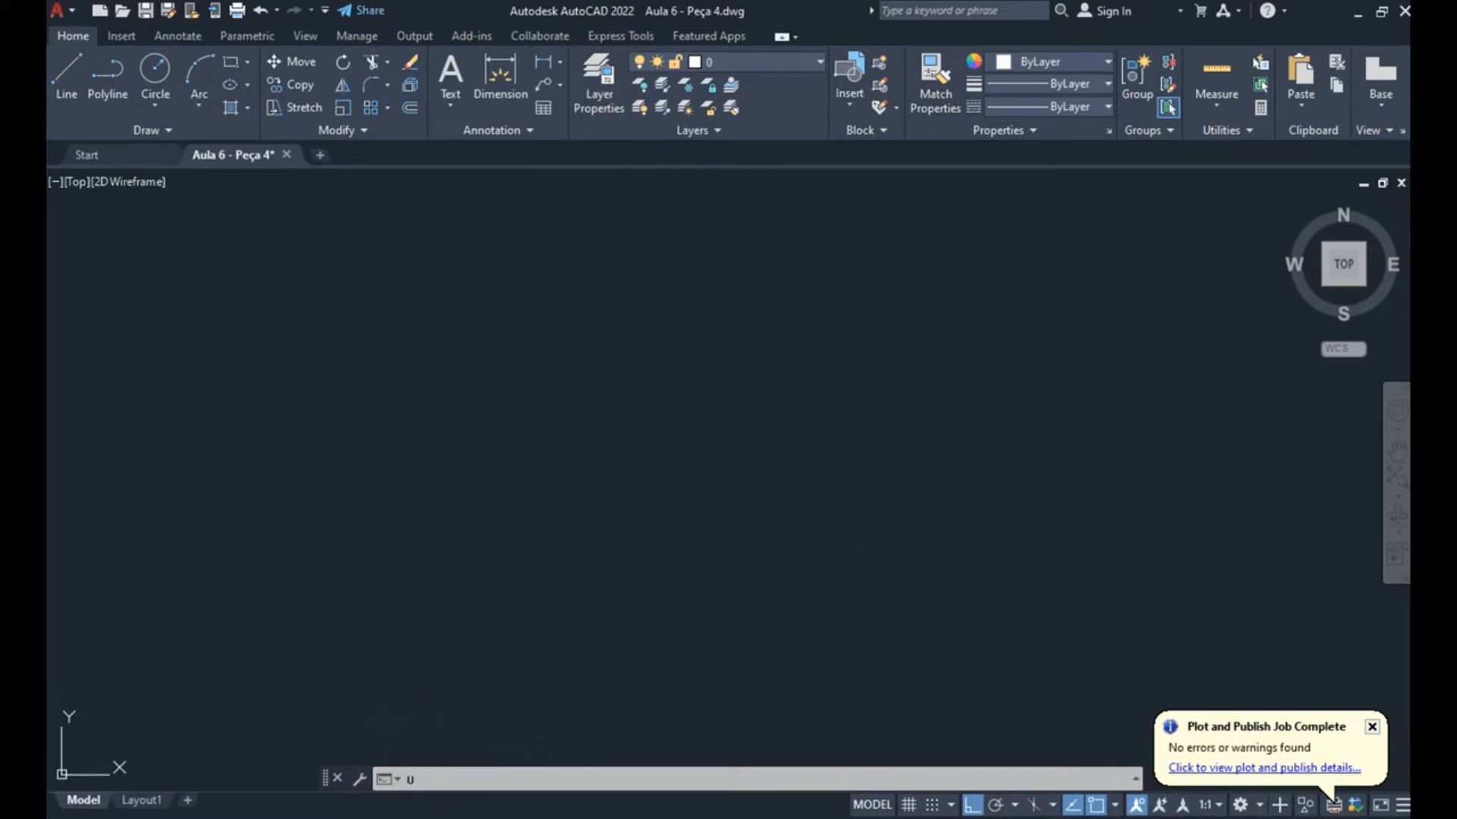
{"action": "key", "text": "ctrl+z"}
{"action": "key", "text": "ctrl+z"}
{"action": "key", "text": "Escape"}
{"action": "left_click", "coordinate": [680, 67]}
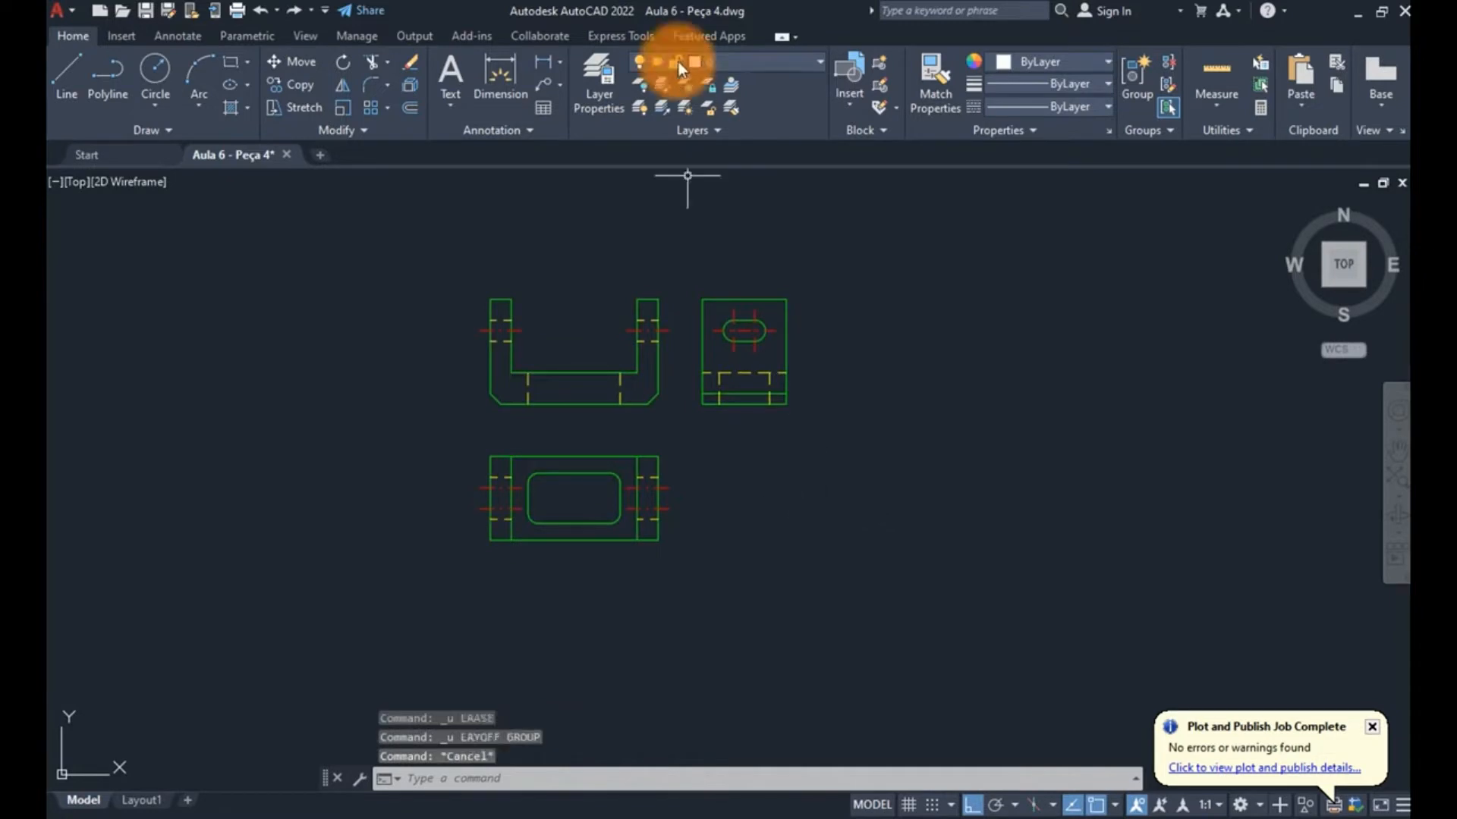
- Freeze the CONTORNO layer by picking the front view's outline
{"action": "left_click", "coordinate": [654, 298]}
{"action": "key", "text": "Escape"}
{"action": "key", "text": "Escape"}
{"action": "key", "text": "Escape"}
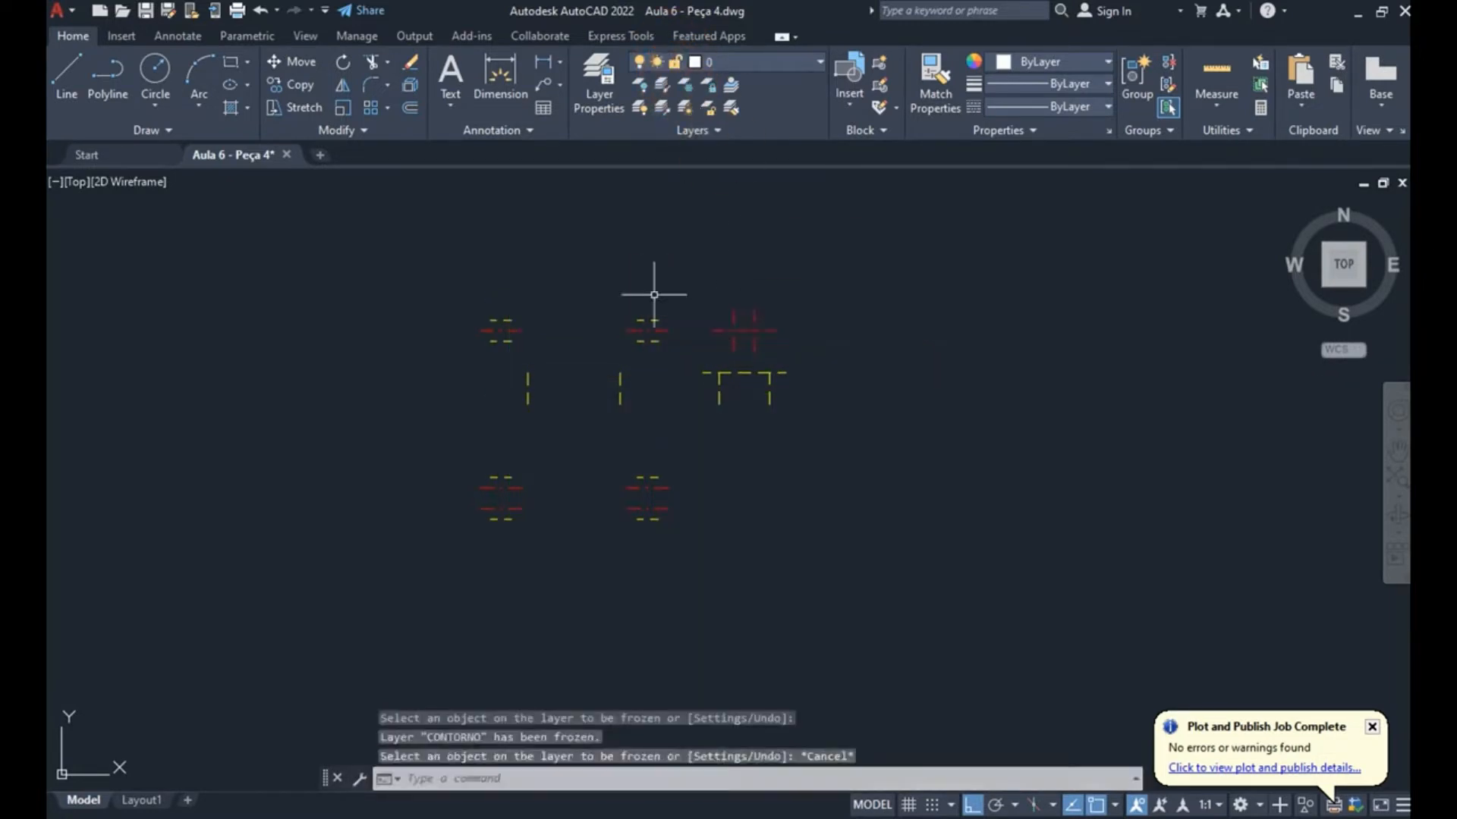
- Erase every object outside the frozen layer with the ALL selection option, and thaw all layers
{"action": "type", "text": "e"}
{"action": "key", "text": "Return"}
{"action": "type", "text": "all"}
{"action": "key", "text": "Return"}
{"action": "key", "text": "Return"}
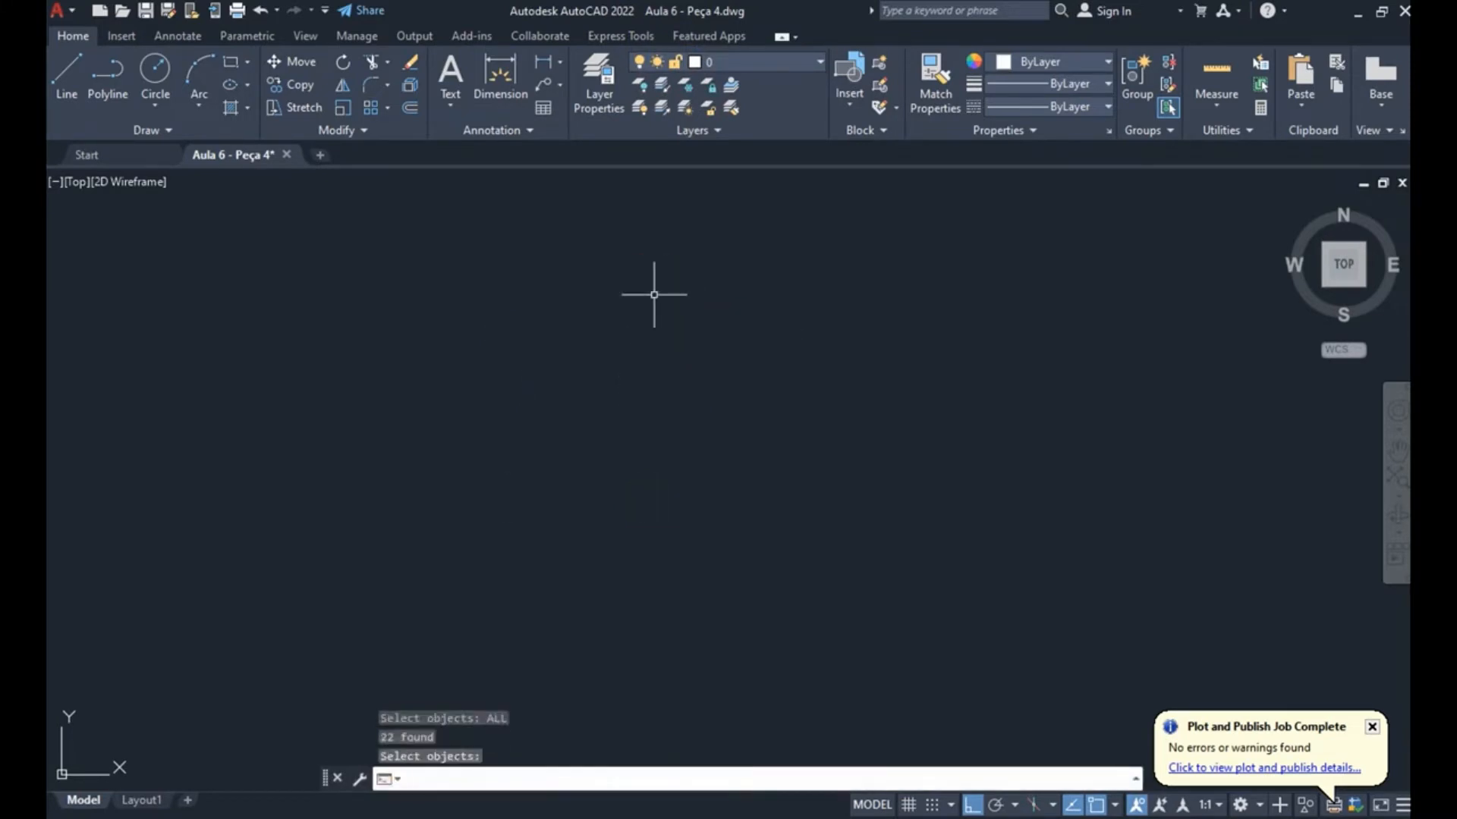
{"action": "left_click", "coordinate": [682, 107]}
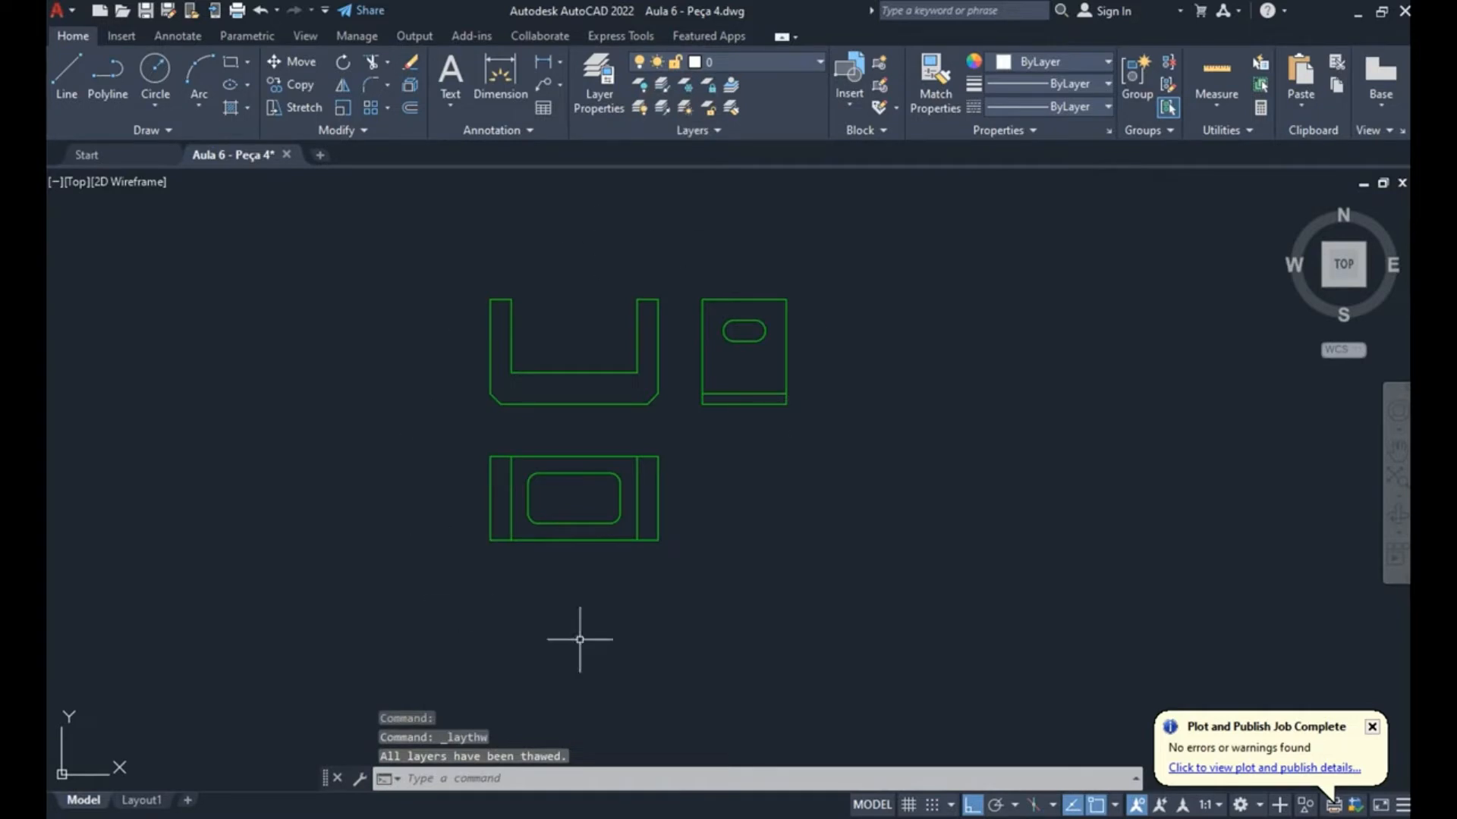
- Undo the layer thaw, the erase and the freezing of the CONTORNO layer
{"action": "key", "text": "ctrl+z"}
{"action": "key", "text": "ctrl+z"}
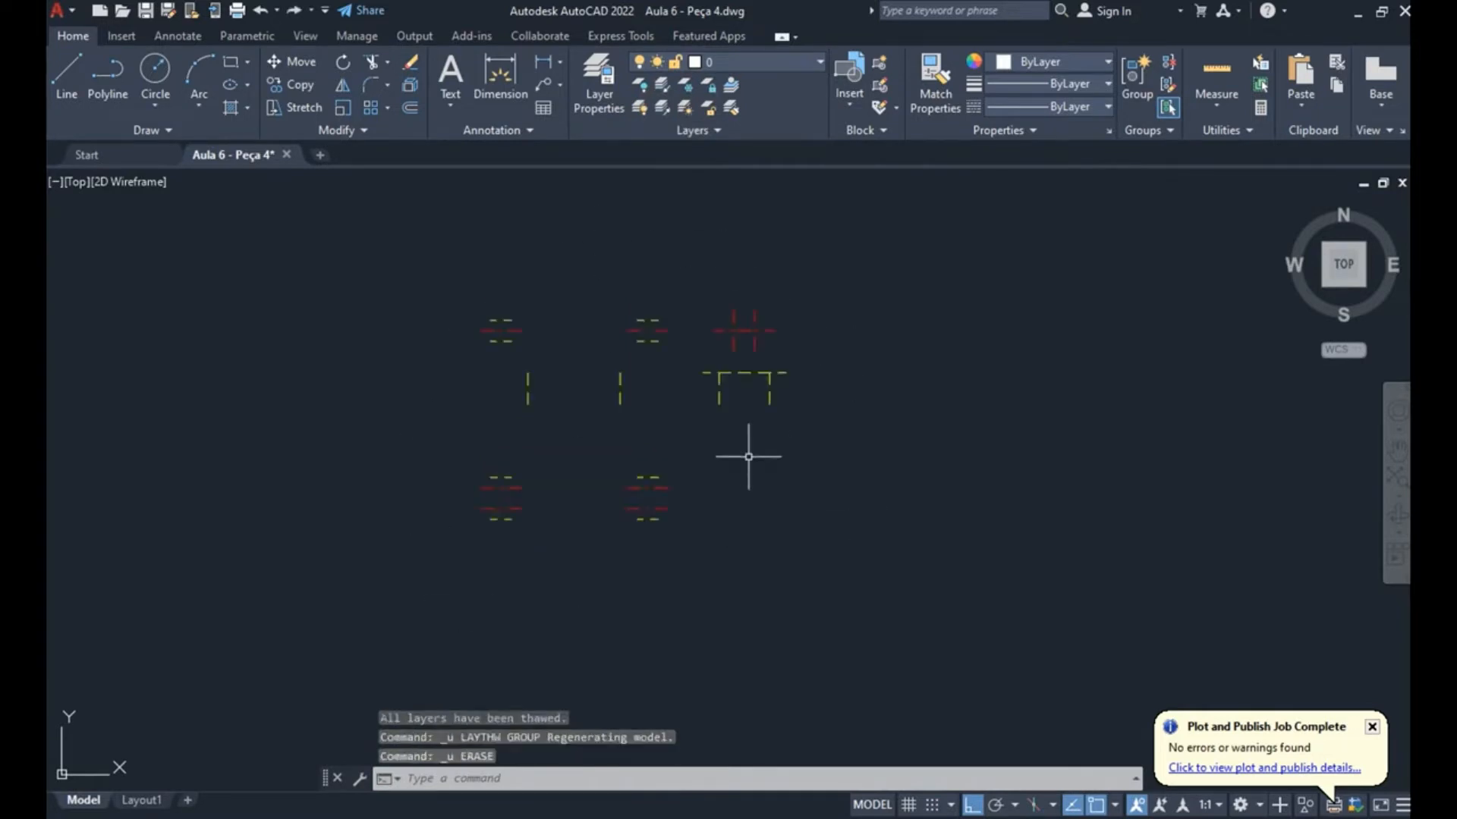
{"action": "key", "text": "ctrl+z"}
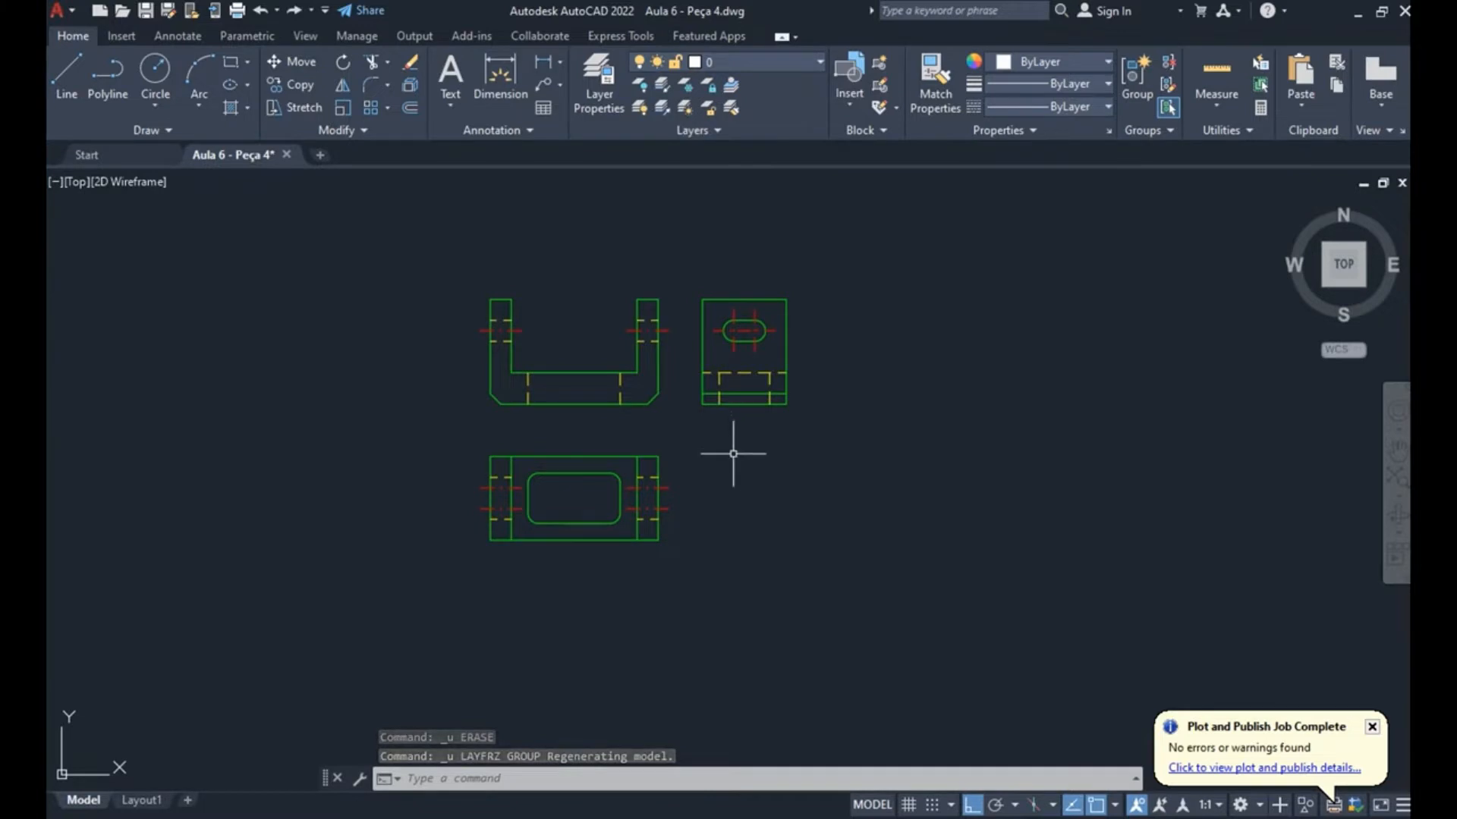
{"action": "scroll", "coordinate": [574, 380], "scroll_direction": "up", "scroll_amount": 1}
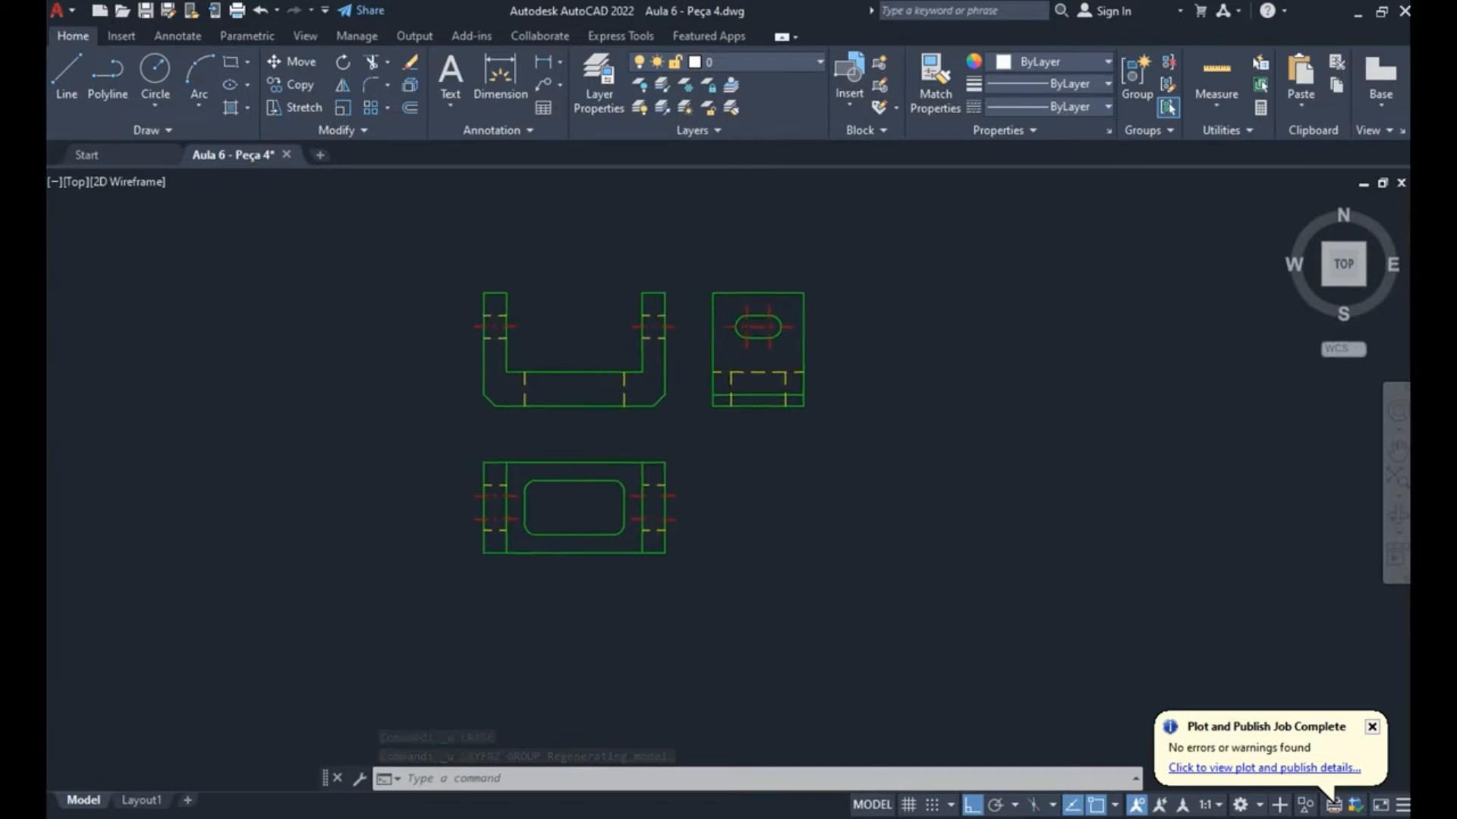
{"action": "scroll", "coordinate": [570, 383], "scroll_direction": "up", "scroll_amount": 4}
{"action": "middle_click", "coordinate": [699, 270]}
{"action": "middle_click", "coordinate": [699, 270]}
{"action": "scroll", "coordinate": [689, 356], "scroll_direction": "up", "scroll_amount": 4}
{"action": "scroll", "coordinate": [841, 493], "scroll_direction": "down", "scroll_amount": 4}
{"action": "middle_click_drag", "start_coordinate": [929, 464], "coordinate": [785, 453]}
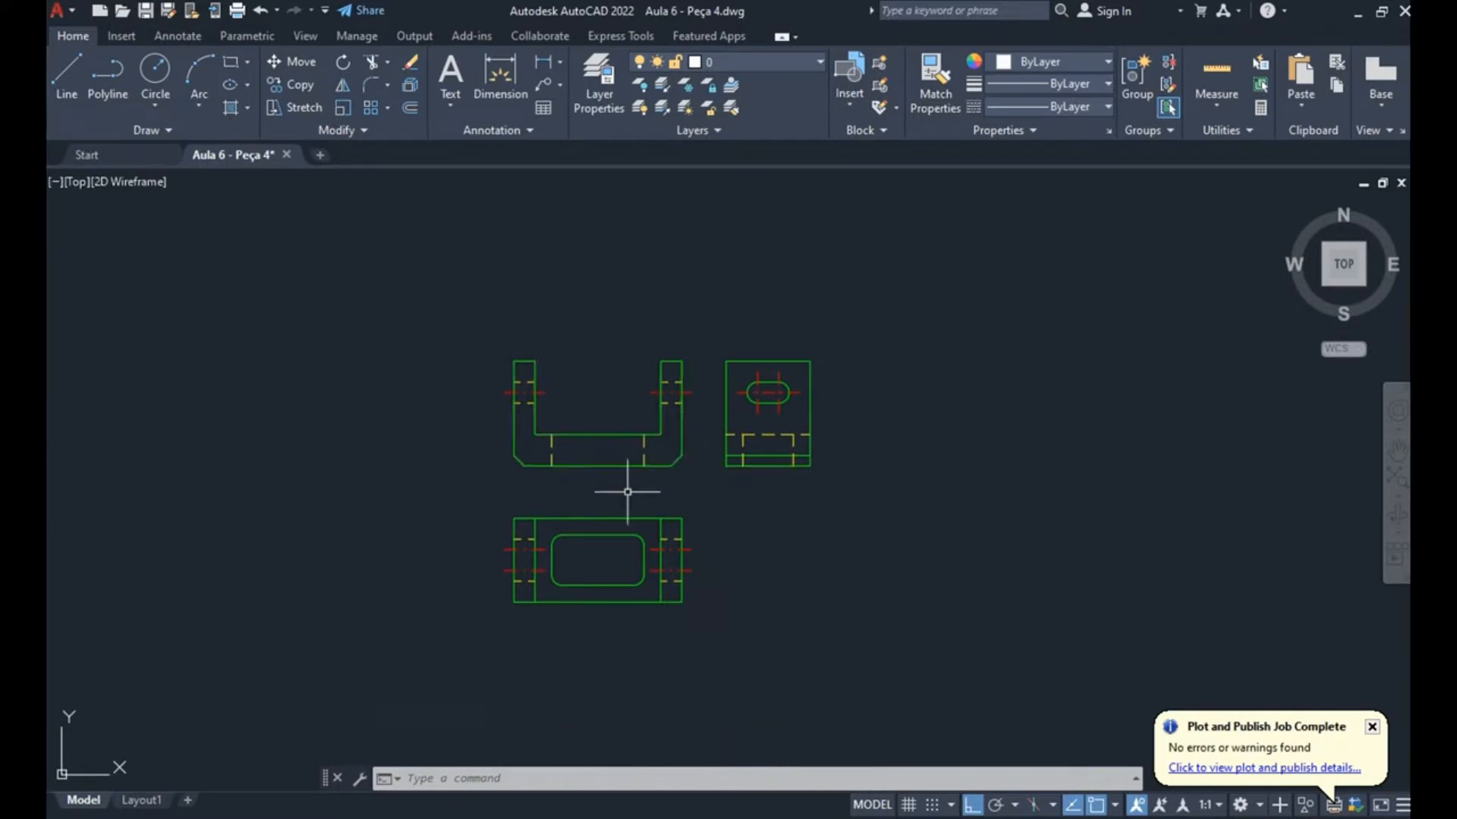
- Draw a long vertical polyline well to the right of the three views, taller than all of them together
{"action": "scroll", "coordinate": [774, 463], "scroll_direction": "down", "scroll_amount": 6}
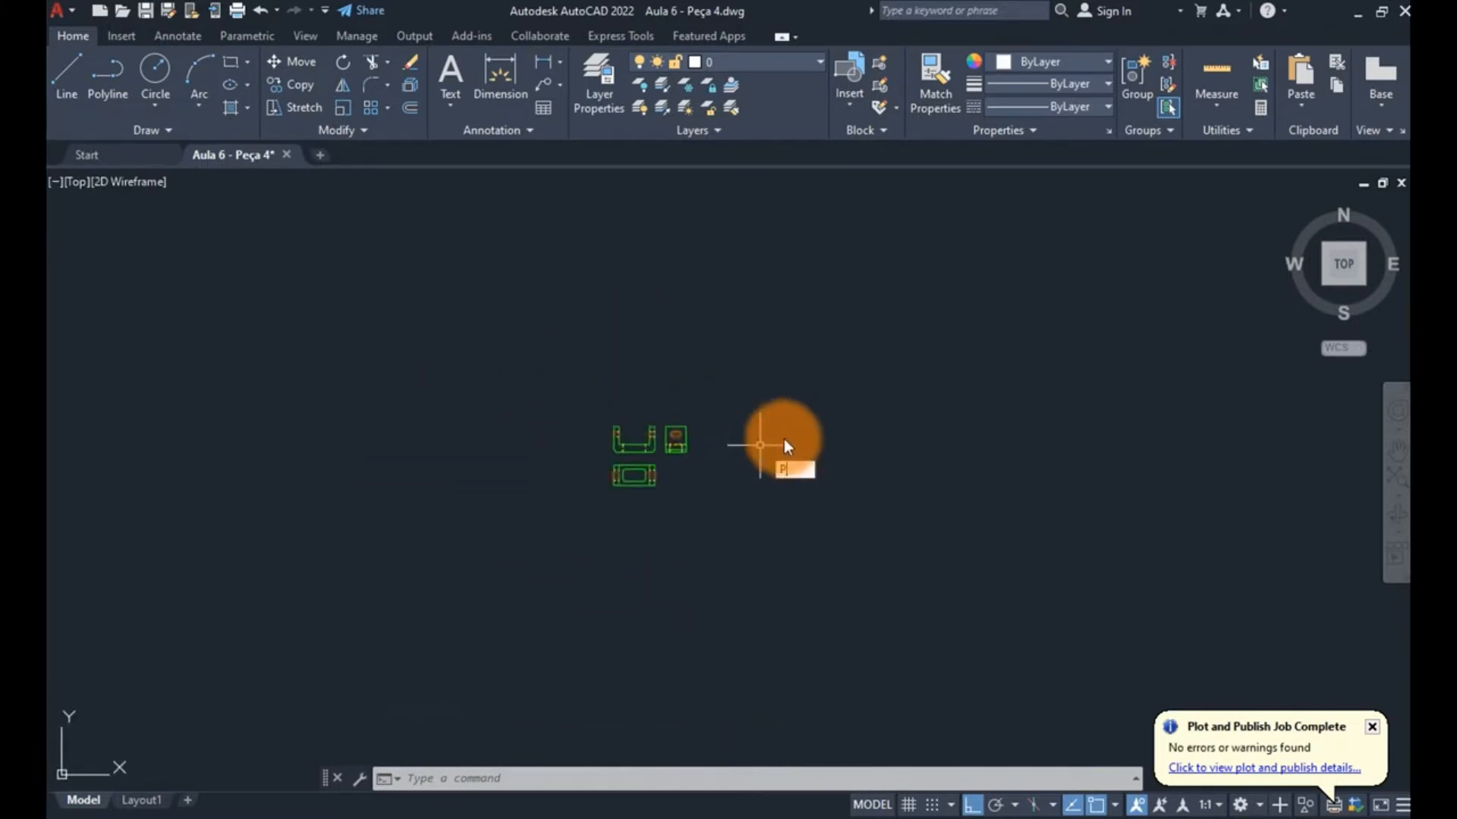
{"action": "type", "text": "pl"}
{"action": "key", "text": "Return"}
{"action": "left_click", "coordinate": [925, 328]}
{"action": "left_click", "coordinate": [913, 698]}
{"action": "key", "text": "Escape"}
- Assign the vertical polyline to the CONTORNO layer
{"action": "left_click", "coordinate": [966, 571]}
{"action": "left_click", "coordinate": [860, 493]}
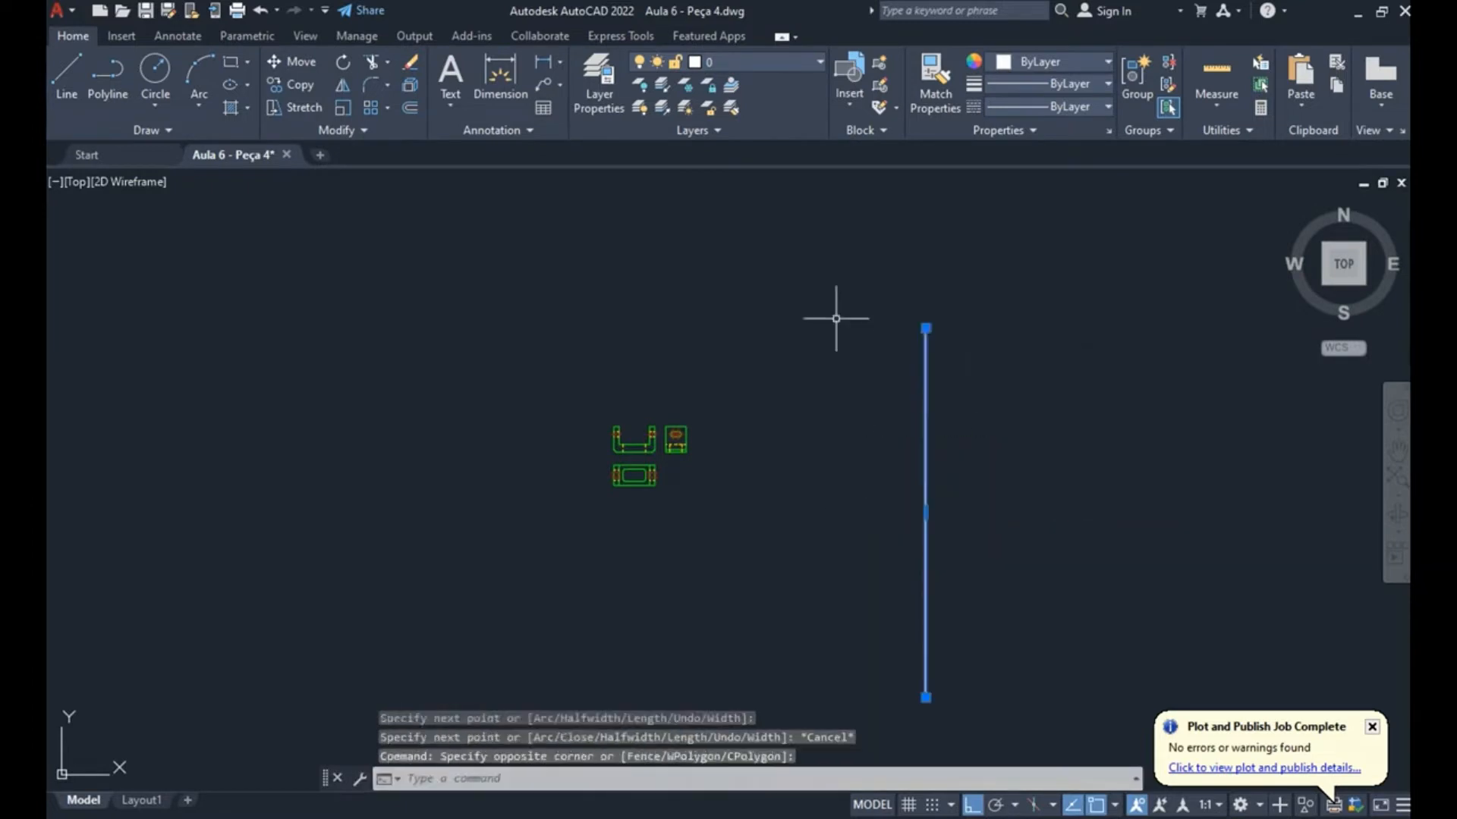
{"action": "key", "text": "Escape"}
{"action": "key", "text": "Escape"}
{"action": "left_click", "coordinate": [1002, 312]}
{"action": "left_click", "coordinate": [898, 403]}
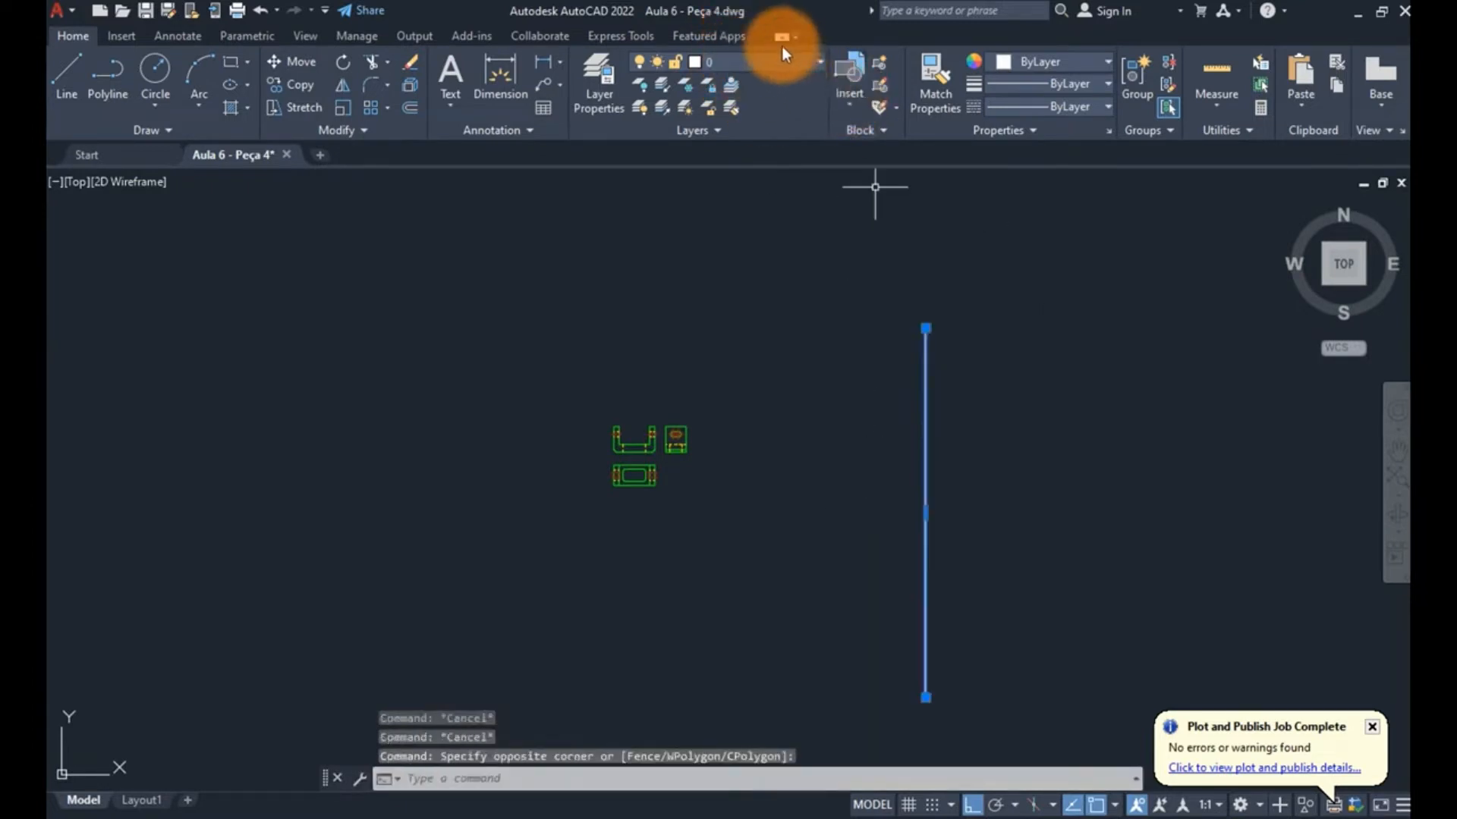
{"action": "left_click", "coordinate": [781, 61]}
{"action": "left_click", "coordinate": [731, 135]}
{"action": "key", "text": "Escape"}
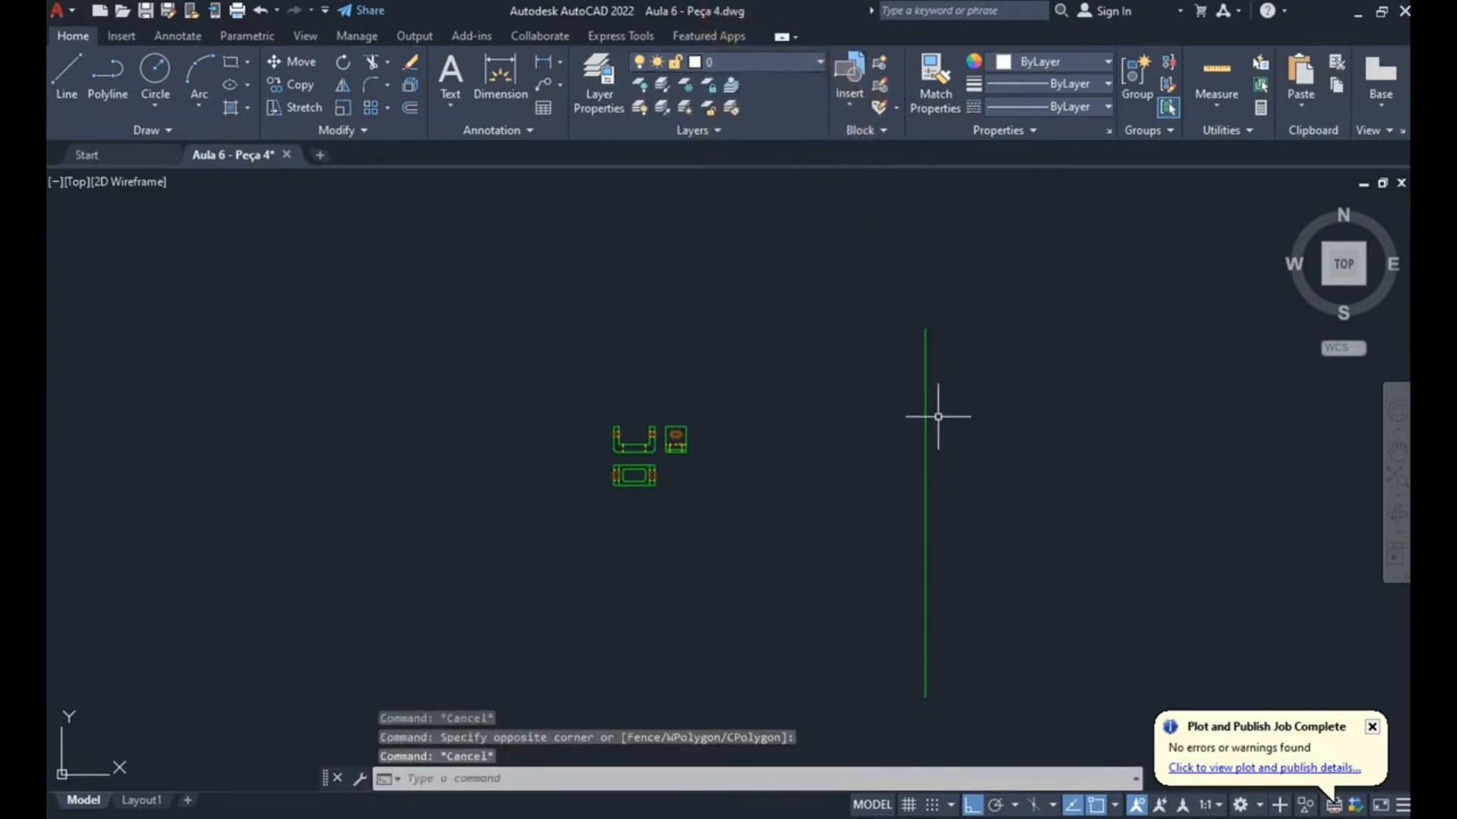
- Turn off the CONTORNO layer by picking the long vertical polyline
{"action": "middle_click", "coordinate": [808, 386]}
{"action": "middle_click", "coordinate": [808, 387]}
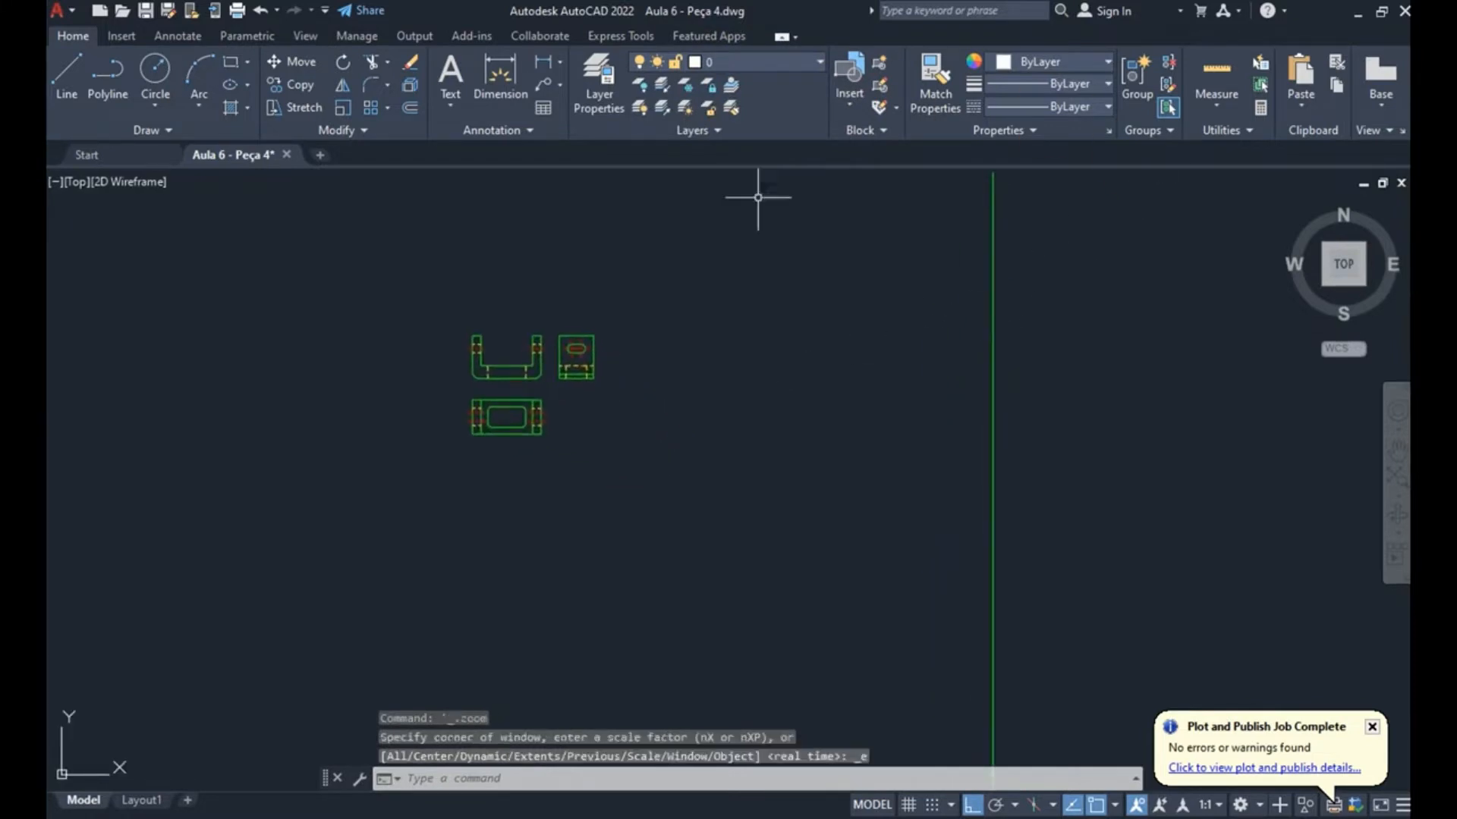
{"action": "left_click", "coordinate": [1210, 747]}
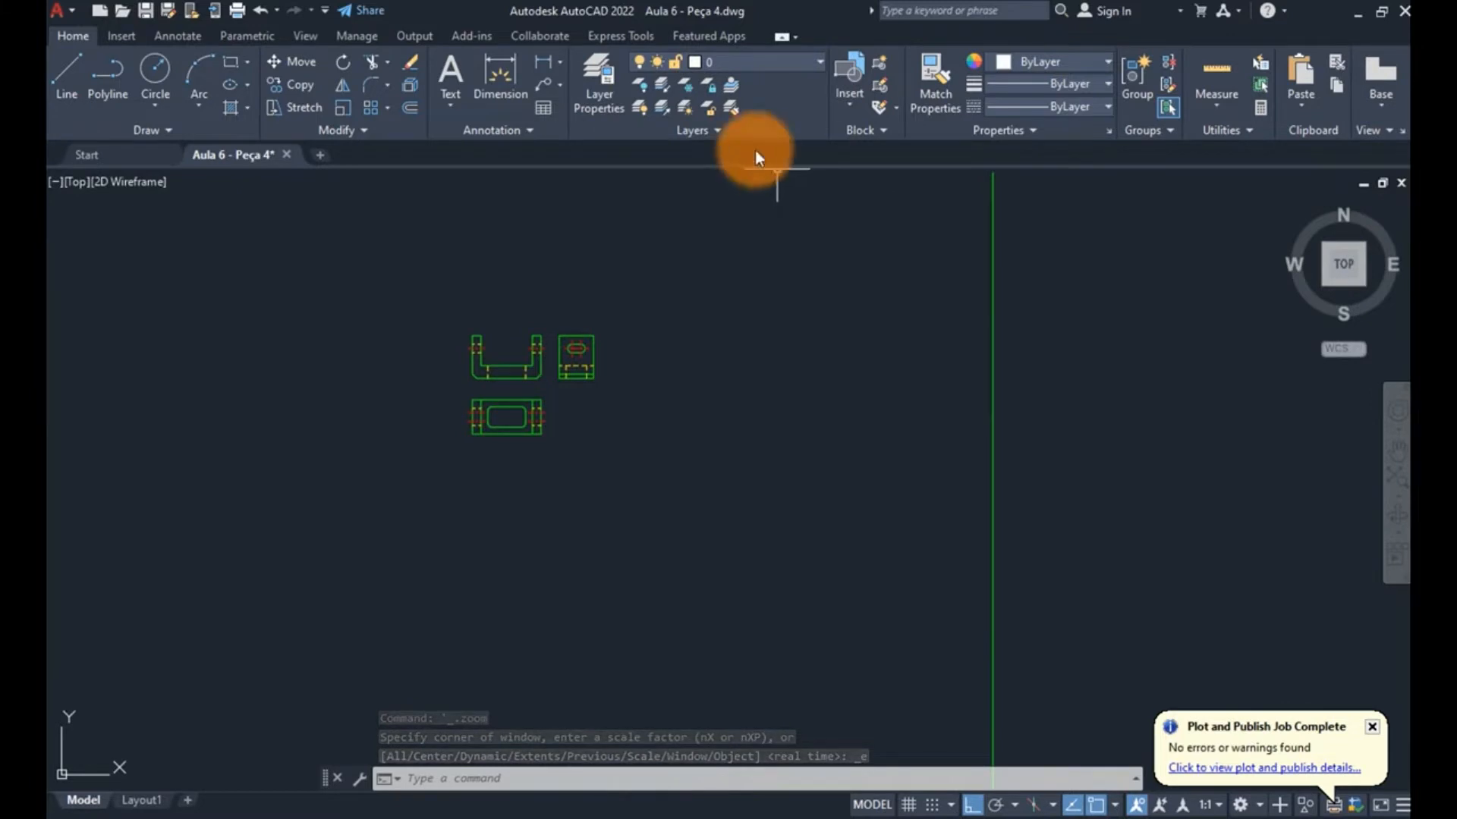
{"action": "left_click", "coordinate": [641, 106]}
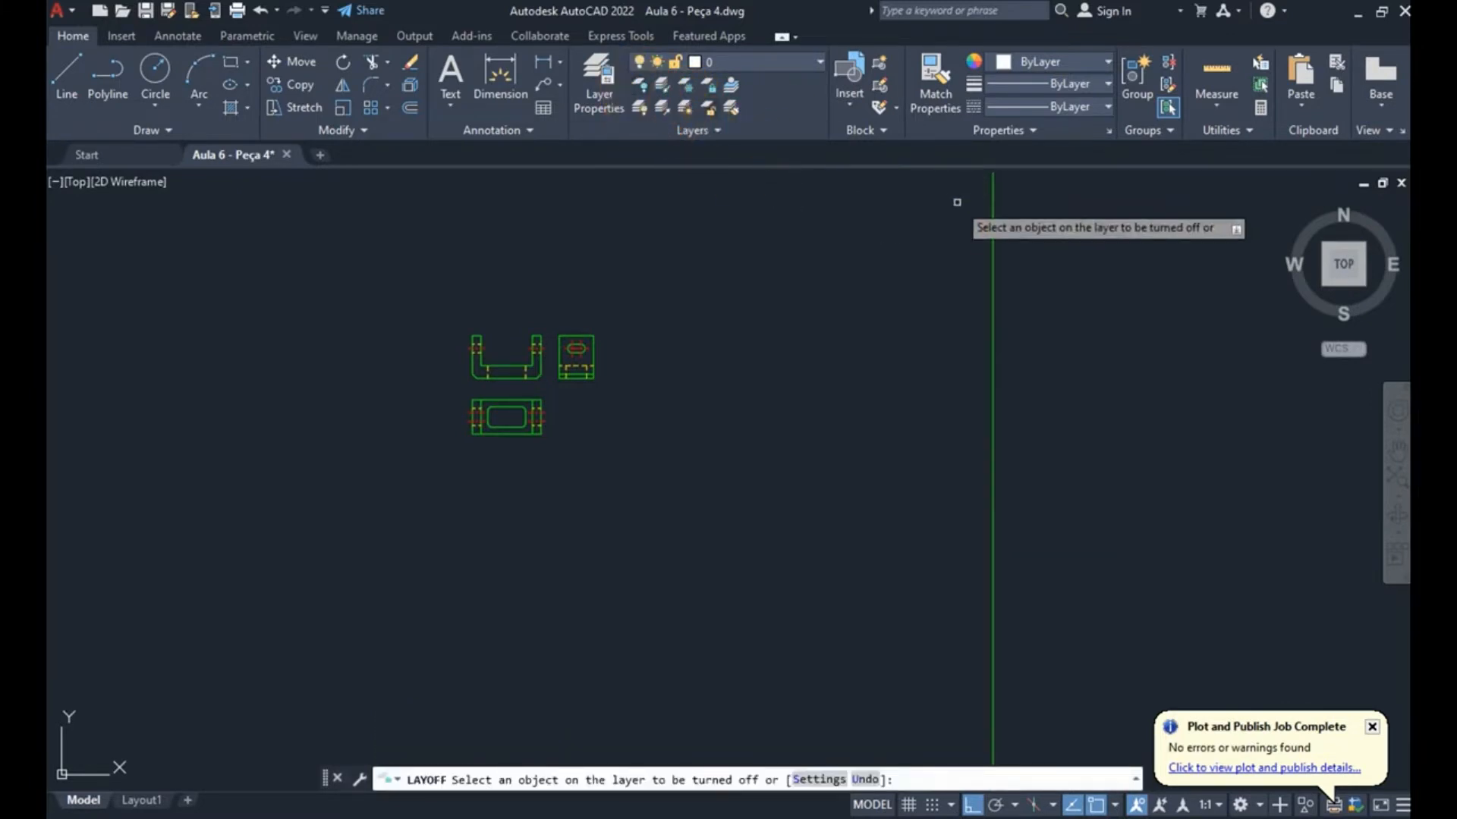
{"action": "left_click", "coordinate": [992, 182]}
{"action": "key", "text": "Escape"}
{"action": "middle_click", "coordinate": [837, 269]}
{"action": "middle_click", "coordinate": [836, 268]}
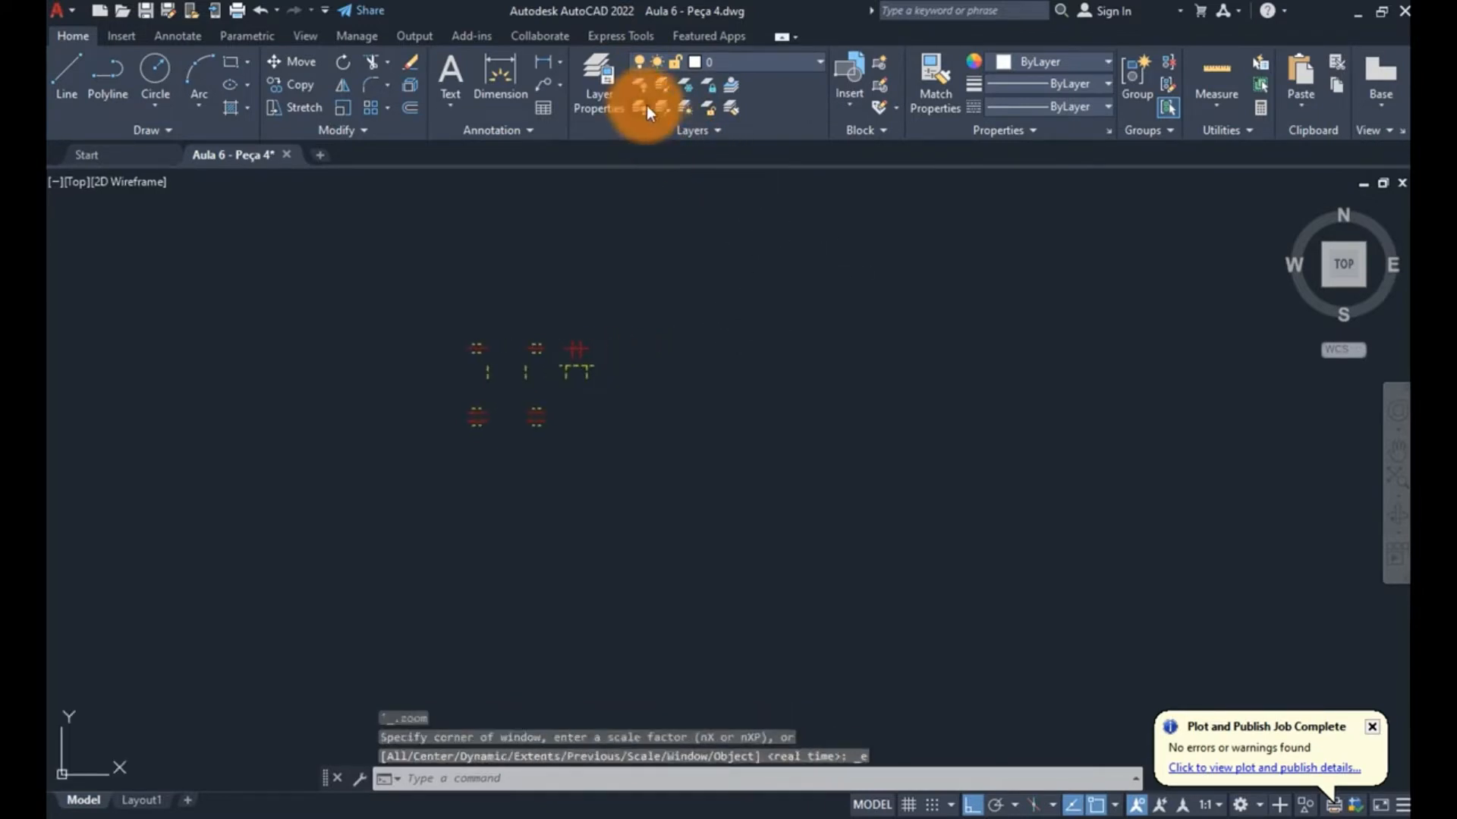
- Turn all layers back on and freeze the CONTORNO layer by picking the long vertical polyline
{"action": "left_click", "coordinate": [713, 88]}
{"action": "left_click", "coordinate": [685, 85]}
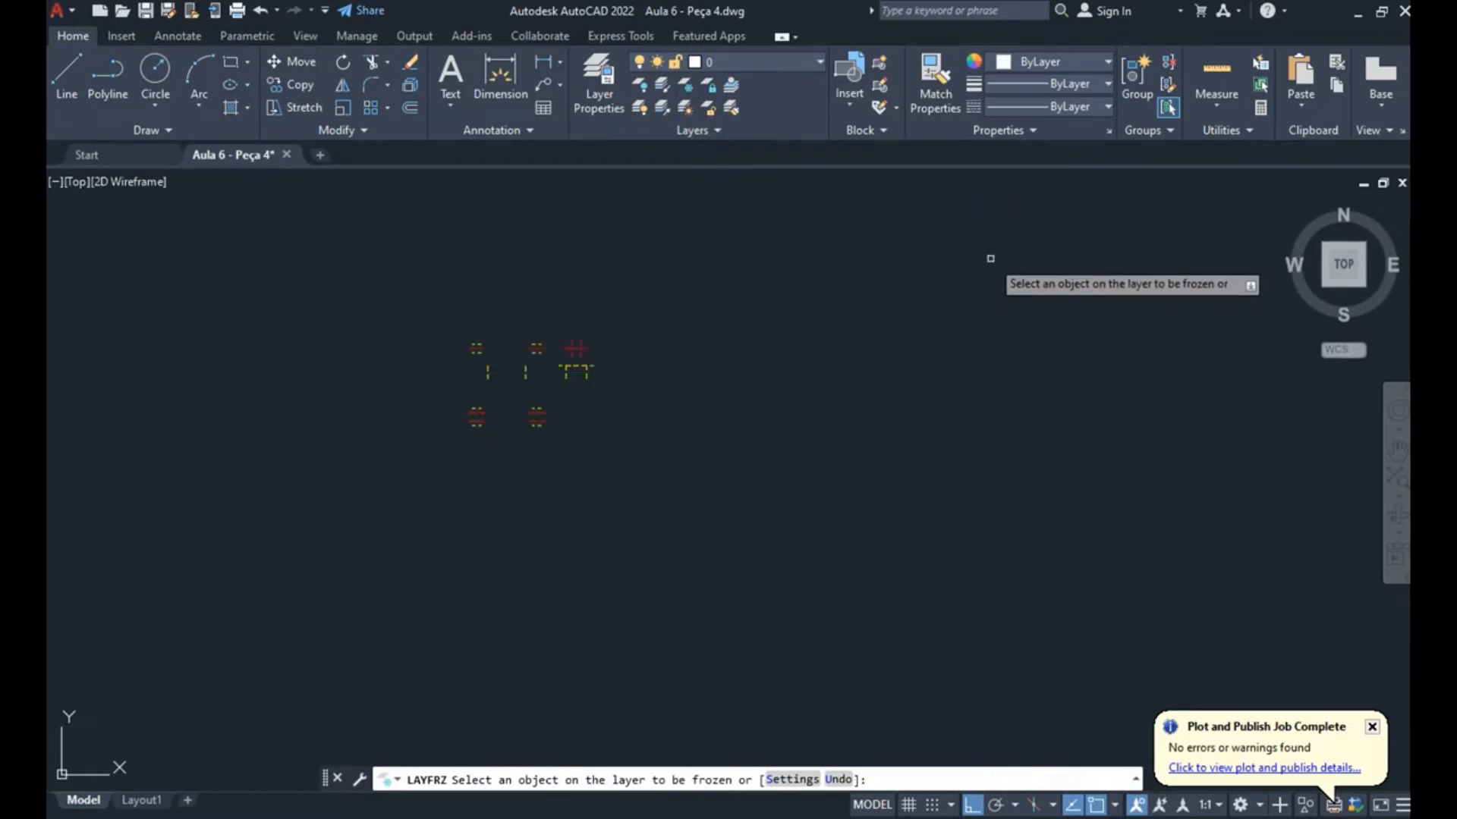
{"action": "left_click", "coordinate": [991, 258]}
{"action": "key", "text": "Escape"}
{"action": "middle_click", "coordinate": [905, 278]}
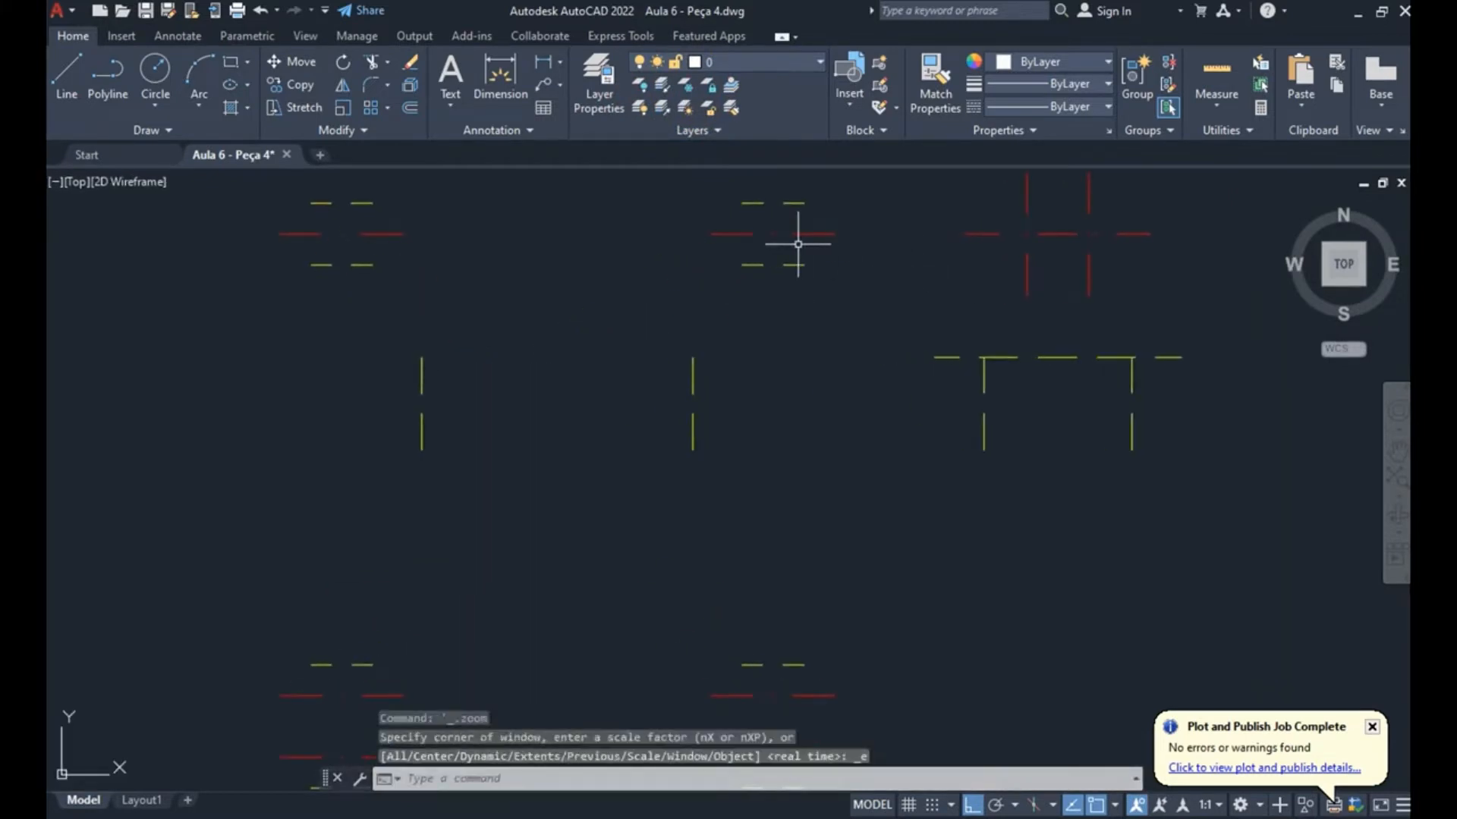
- Thaw all layers and erase the long vertical polyline beside the three views
{"action": "left_click", "coordinate": [687, 108]}
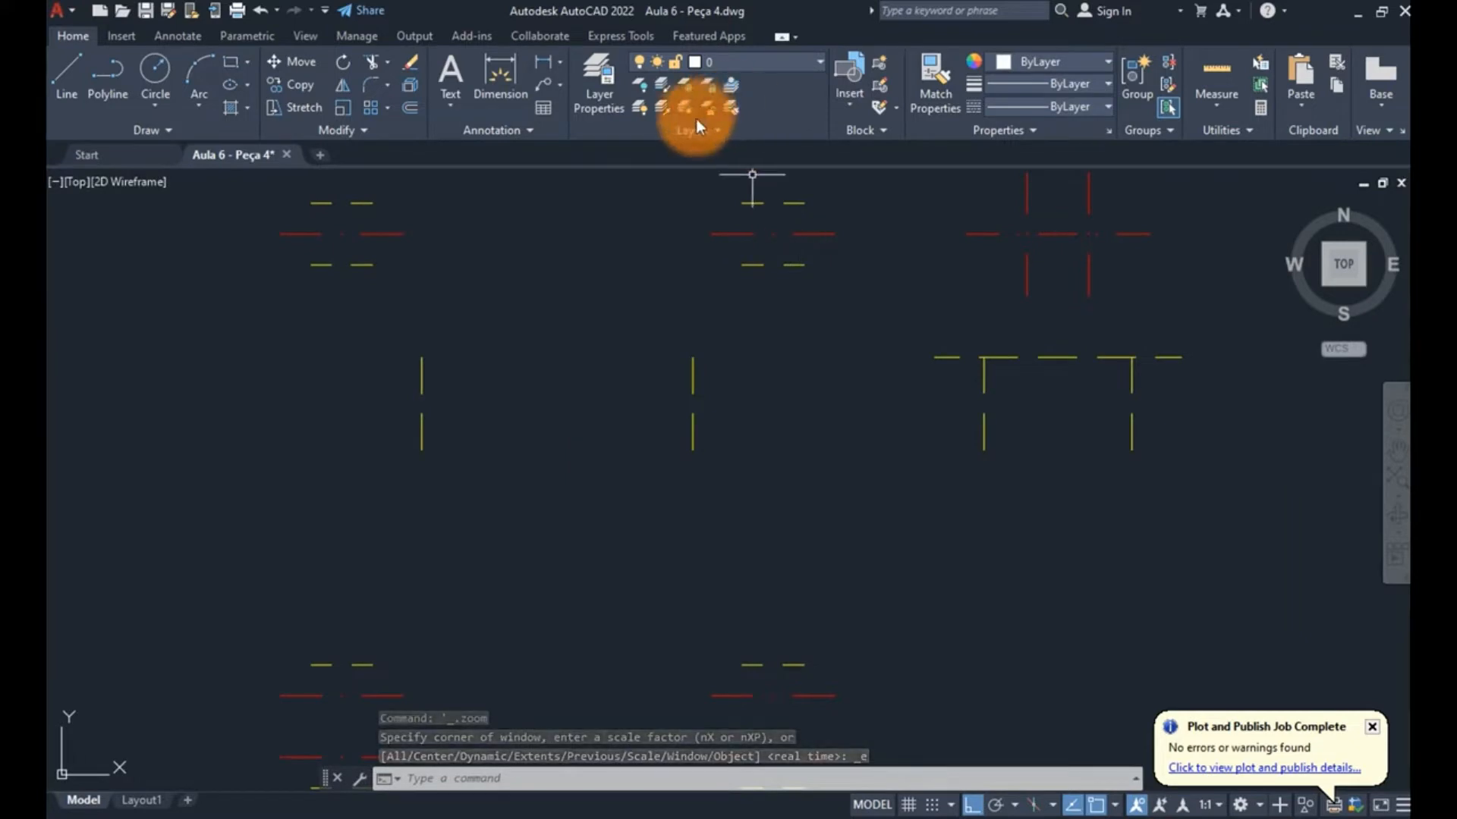
{"action": "scroll", "coordinate": [694, 368], "scroll_direction": "down", "scroll_amount": 12}
{"action": "type", "text": "e"}
{"action": "key", "text": "Return"}
{"action": "left_click", "coordinate": [926, 347]}
{"action": "left_click", "coordinate": [849, 362]}
{"action": "key", "text": "Return"}
{"action": "middle_click", "coordinate": [682, 300]}
{"action": "middle_click", "coordinate": [681, 300]}
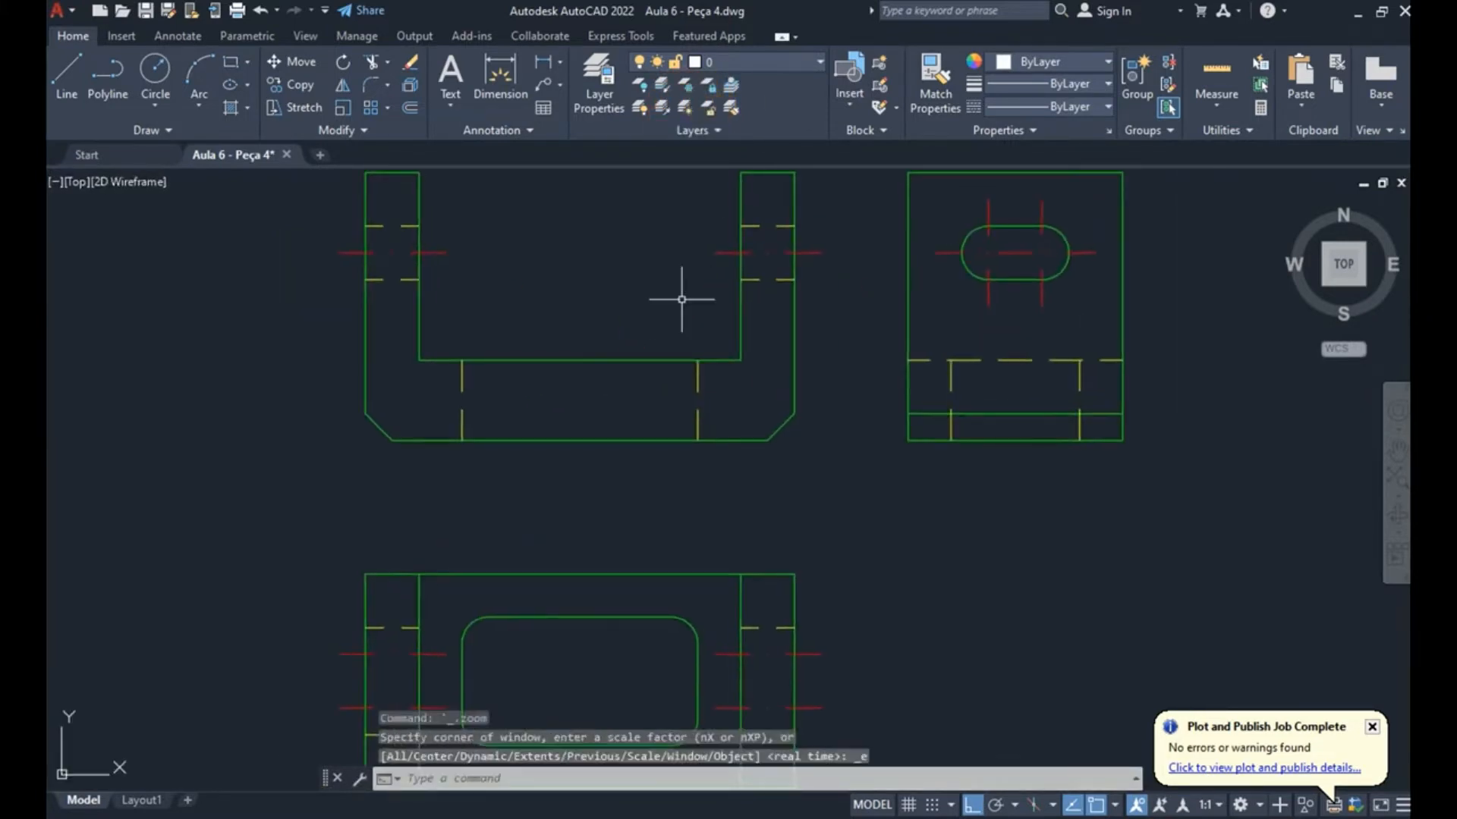
{"action": "left_click", "coordinate": [654, 115]}
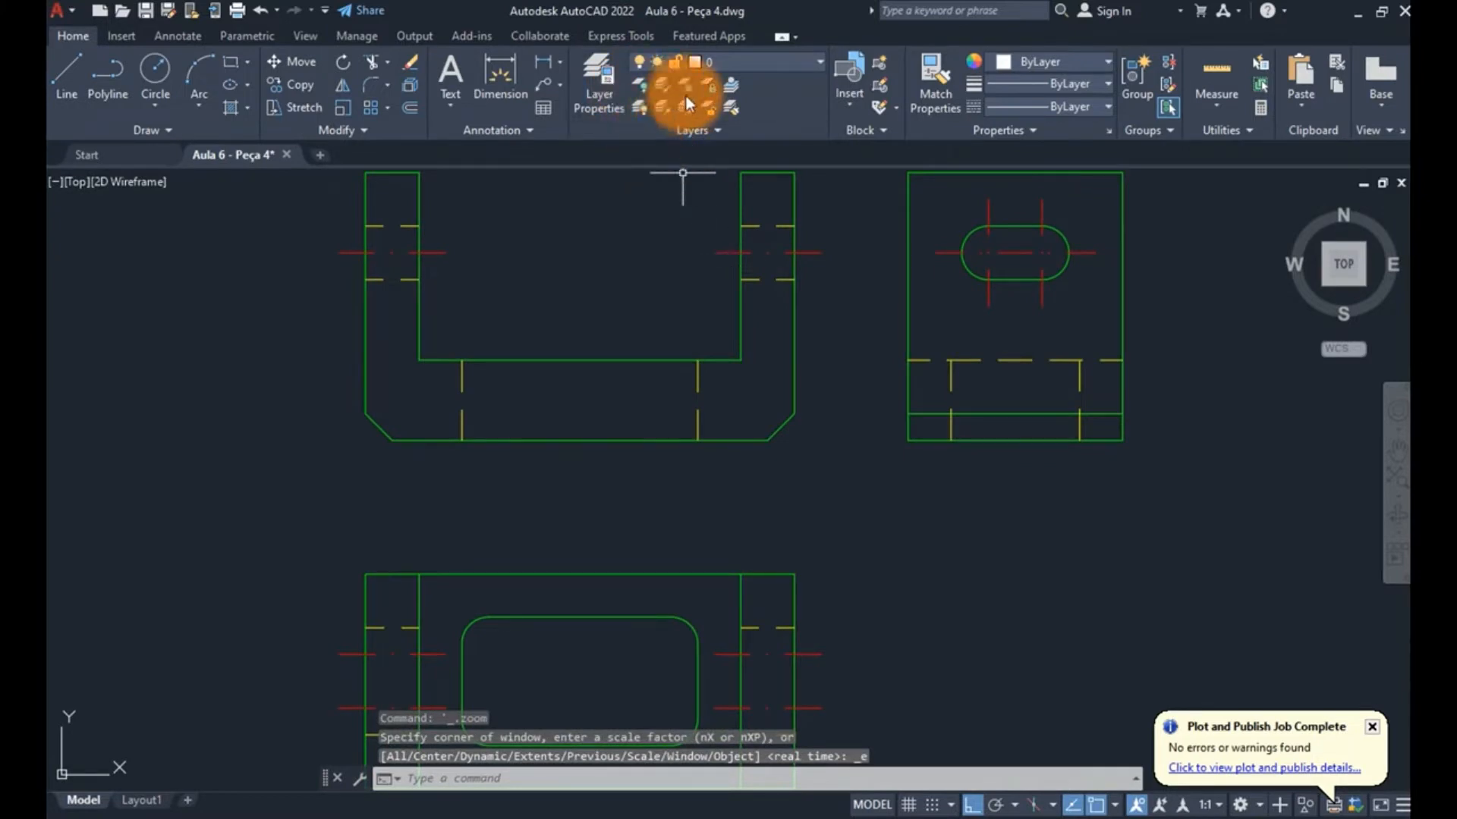
{"action": "scroll", "coordinate": [726, 248], "scroll_direction": "down", "scroll_amount": 4}
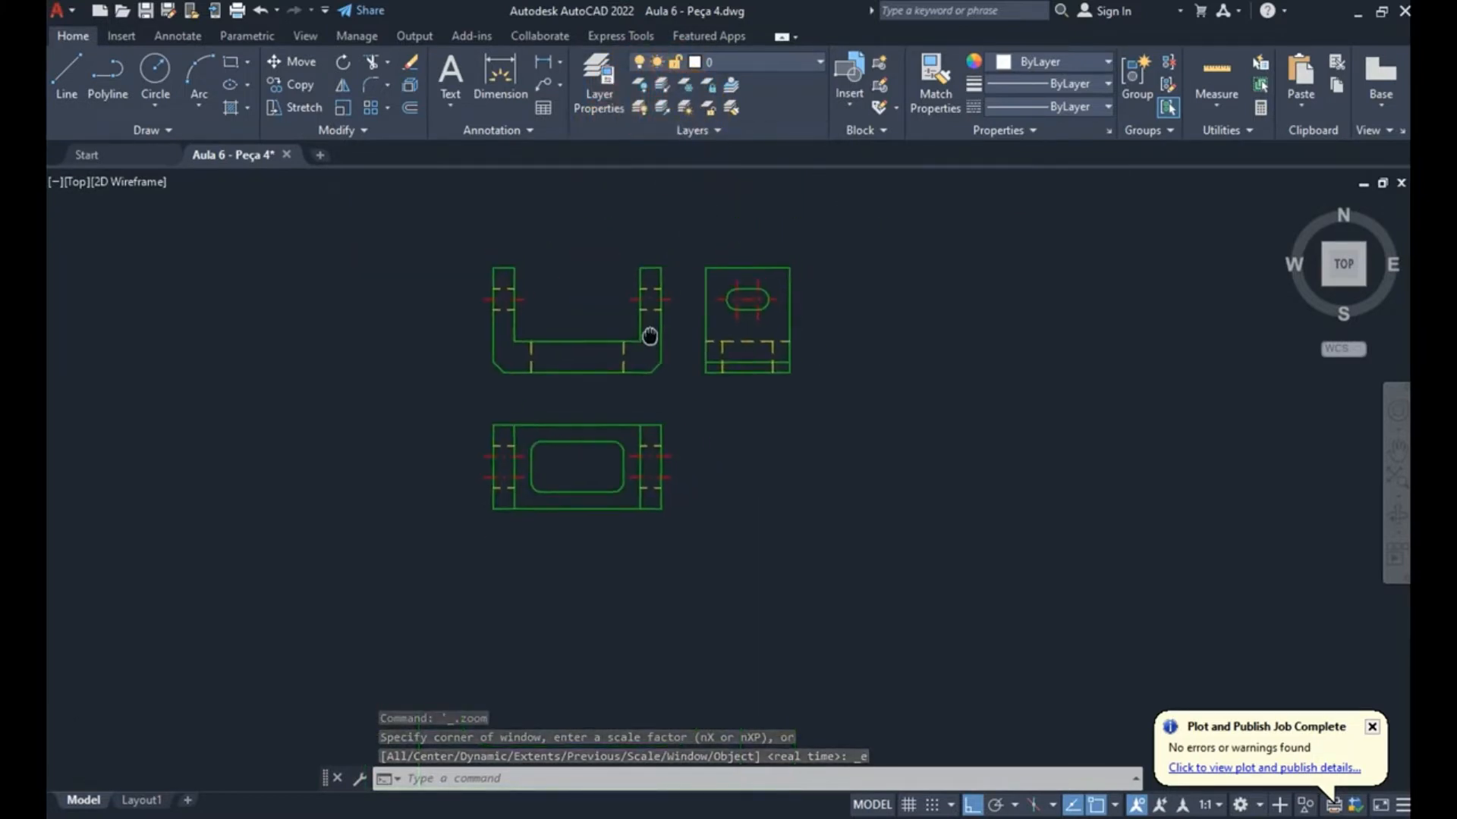
{"action": "left_click", "coordinate": [633, 78]}
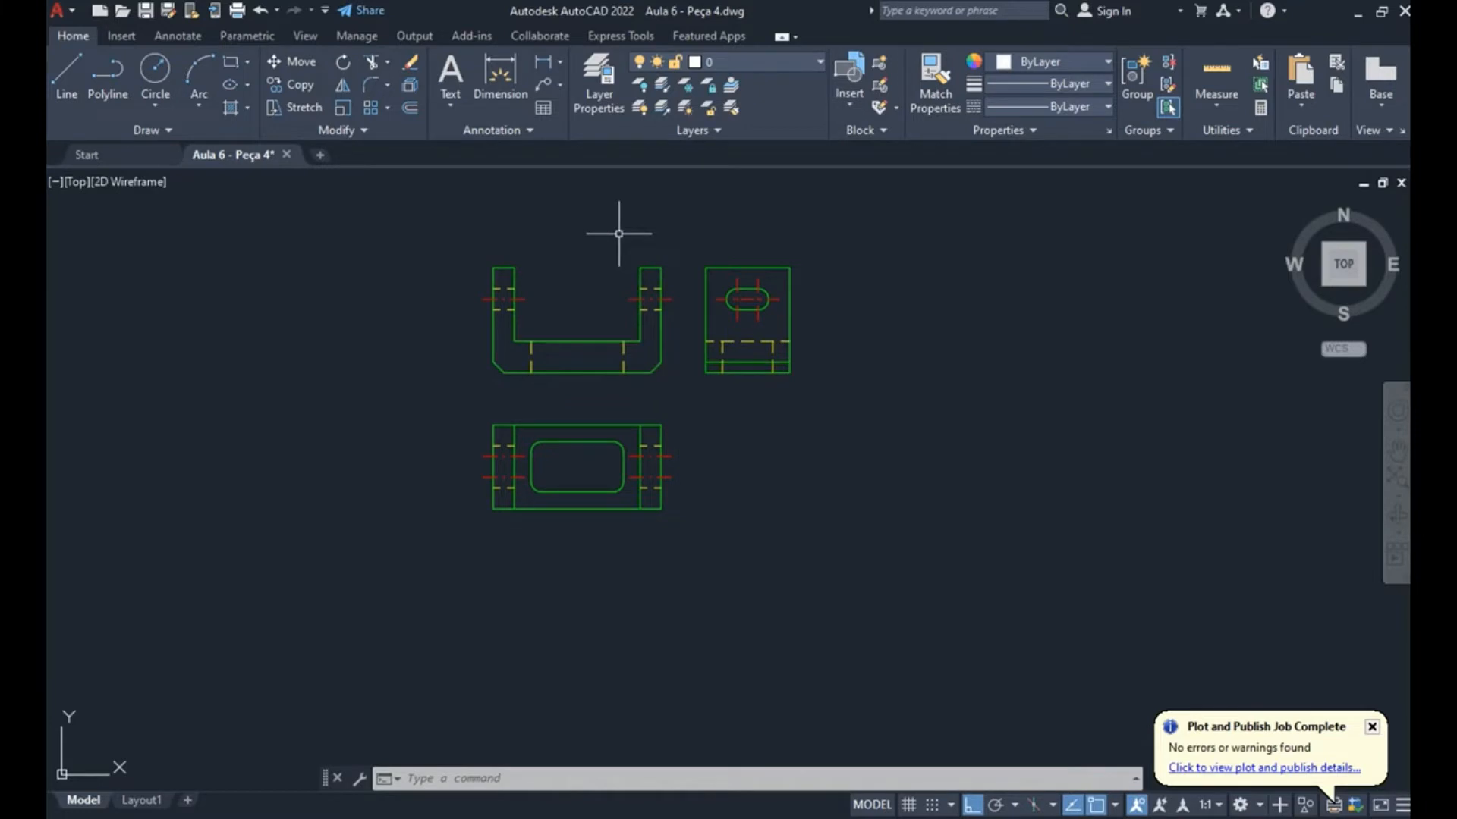
{"action": "middle_click_drag", "start_coordinate": [699, 214], "coordinate": [676, 242]}
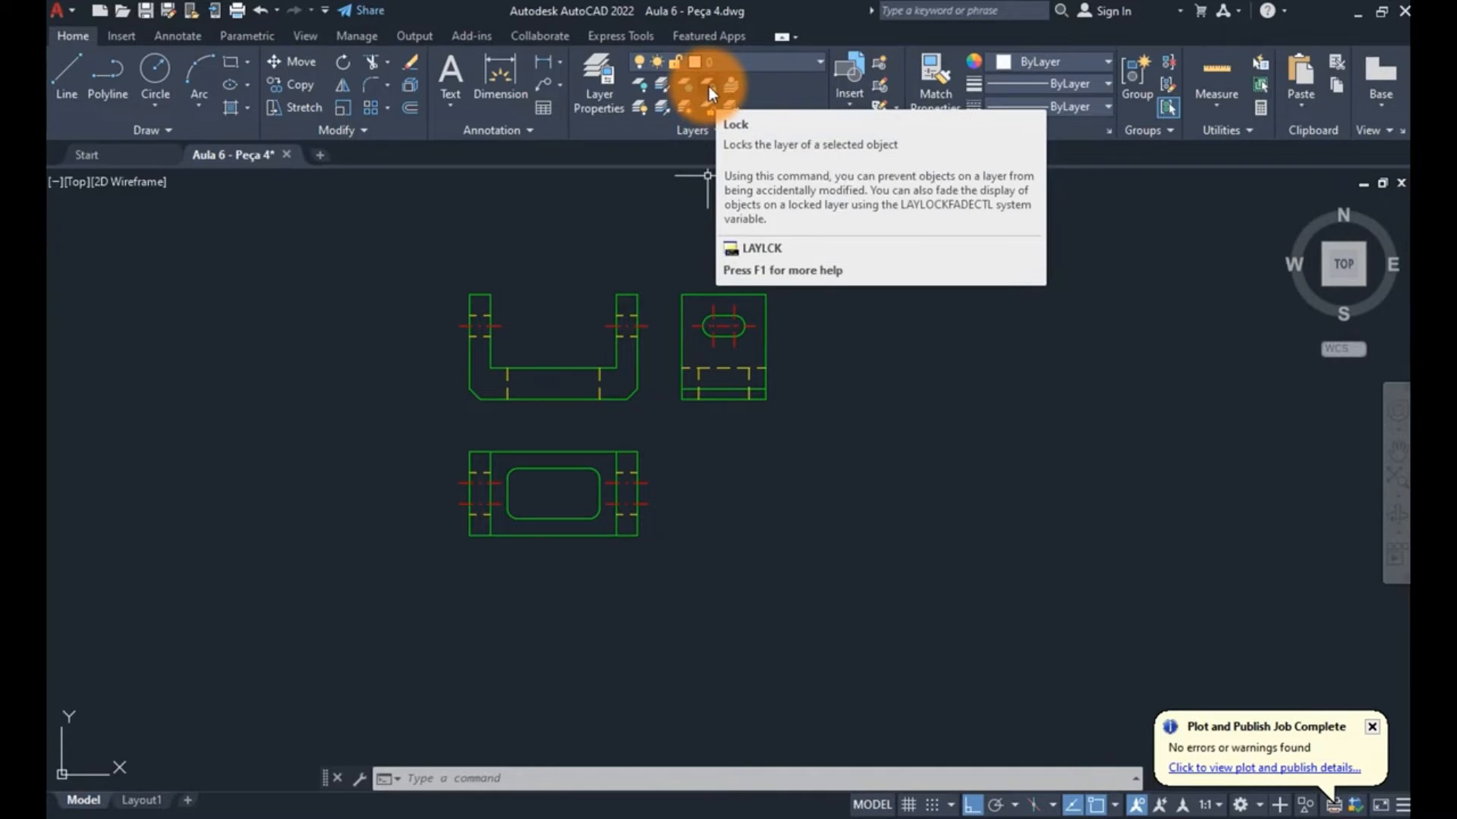
- Lock the CONTORNO layer by picking the upper edge of the side view
{"action": "left_click", "coordinate": [709, 89]}
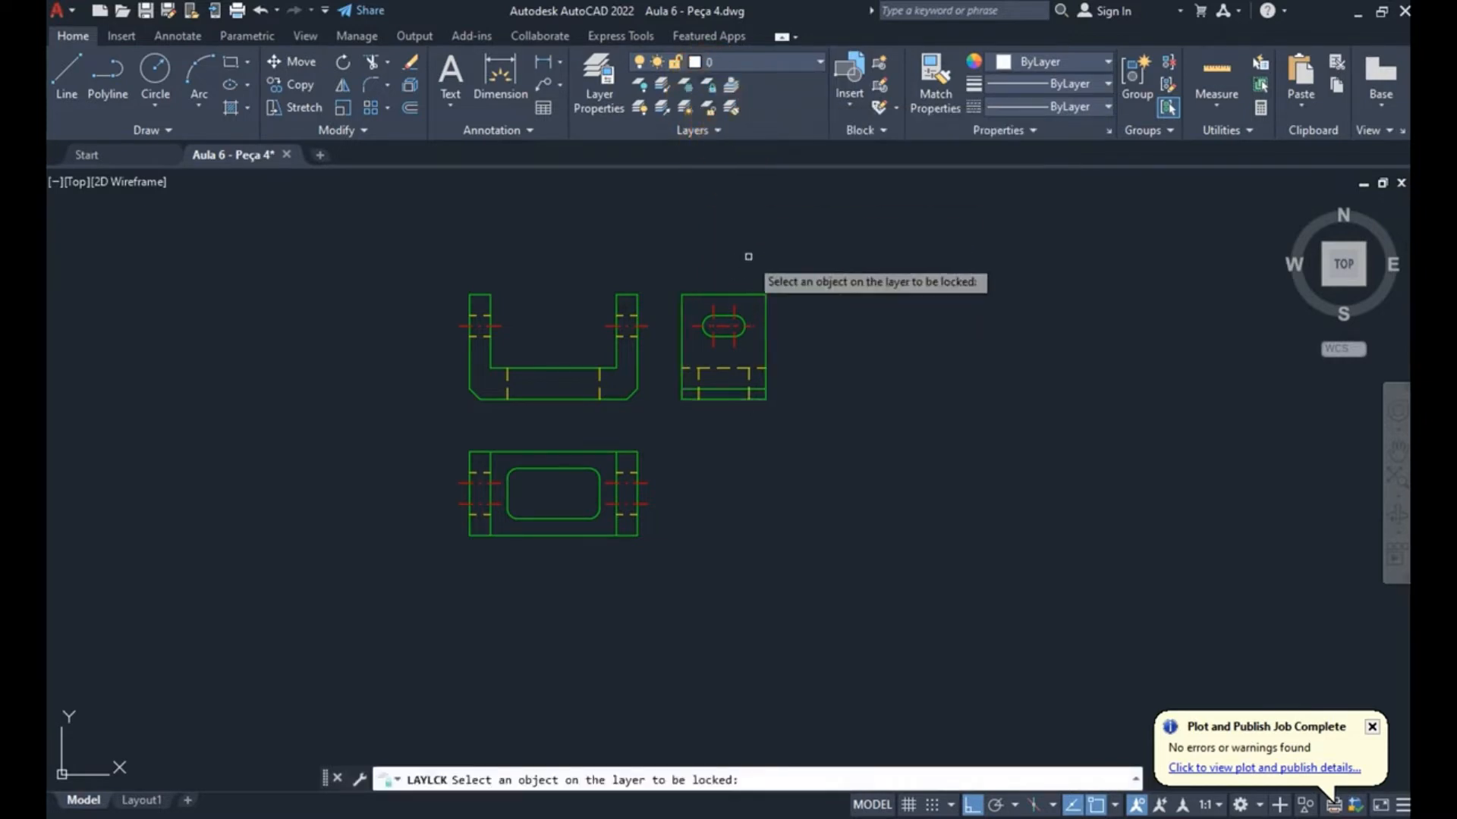
{"action": "left_click", "coordinate": [721, 295]}
- Try to erase the side view's outer rectangle on the locked CONTORNO layer with crossing selections
{"action": "scroll", "coordinate": [731, 293], "scroll_direction": "up", "scroll_amount": 4}
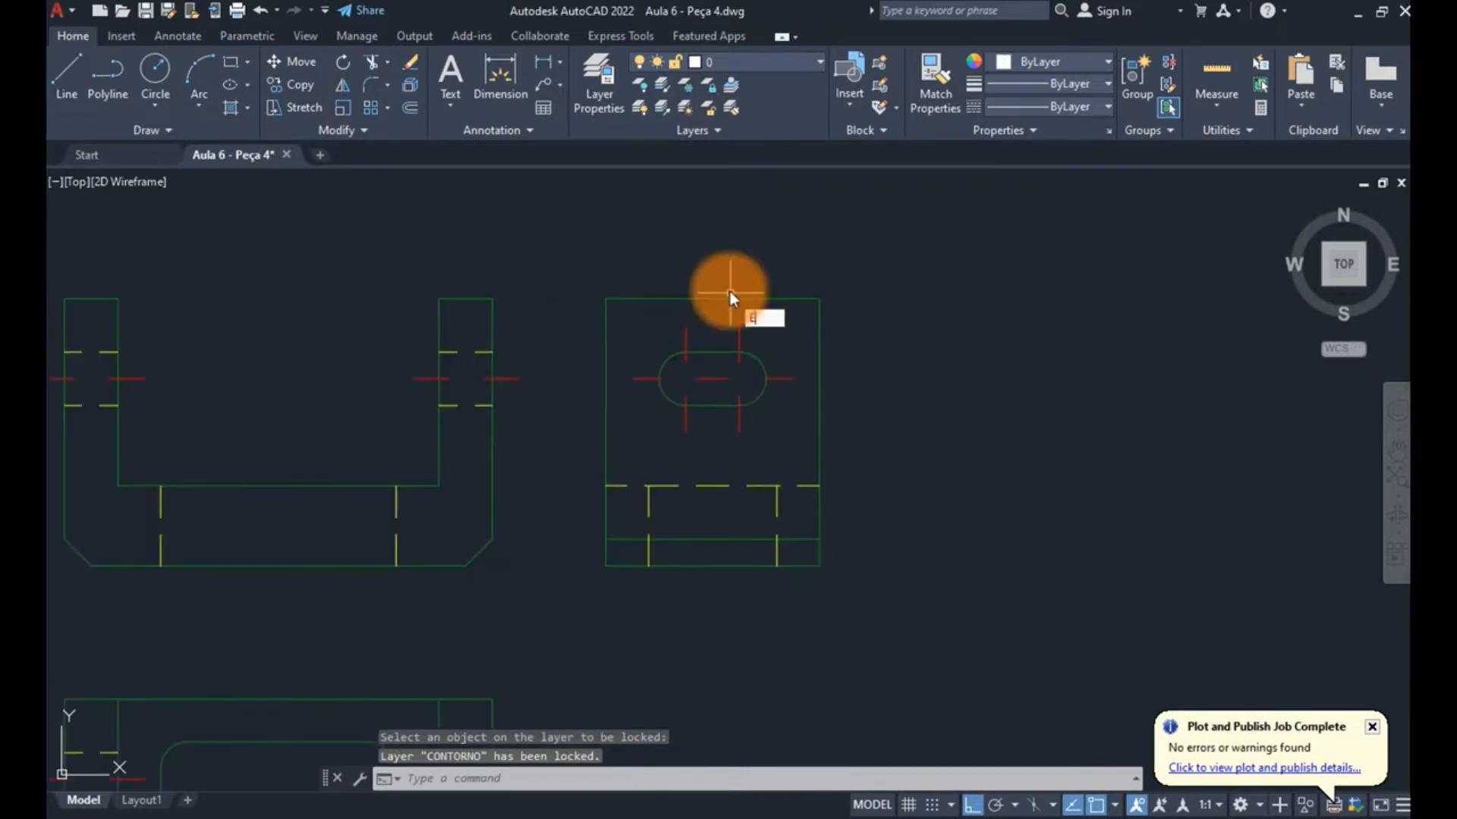
{"action": "type", "text": "e"}
{"action": "key", "text": "Return"}
{"action": "left_click", "coordinate": [730, 250]}
{"action": "left_click", "coordinate": [697, 314]}
{"action": "left_click", "coordinate": [726, 256]}
{"action": "left_click", "coordinate": [693, 318]}
{"action": "left_click", "coordinate": [724, 269]}
{"action": "left_click", "coordinate": [707, 313]}
{"action": "scroll", "coordinate": [546, 266], "scroll_direction": "down", "scroll_amount": 4}
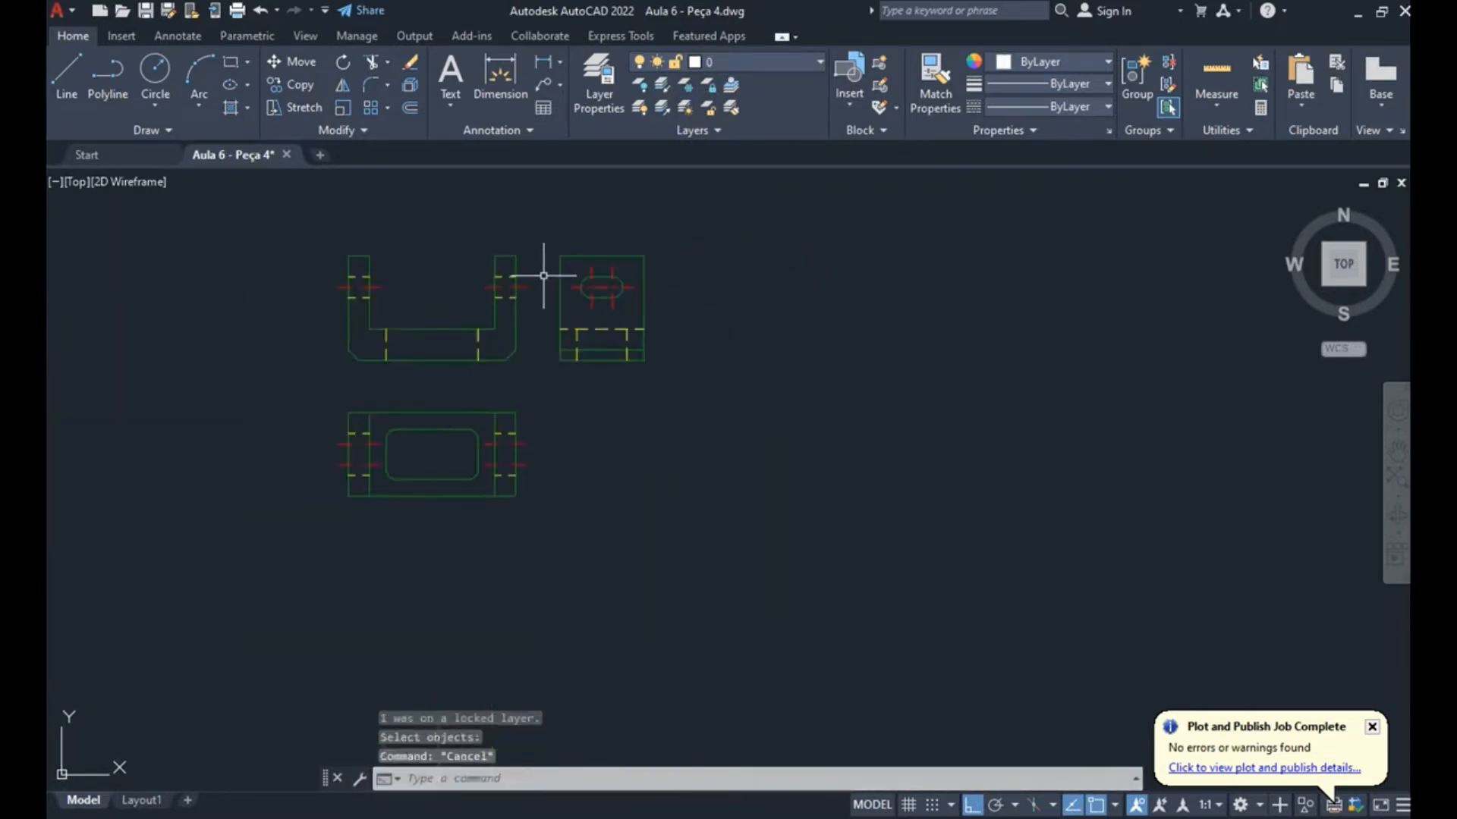
{"action": "left_click", "coordinate": [194, 201]}
{"action": "key", "text": "Escape"}
{"action": "key", "text": "Escape"}
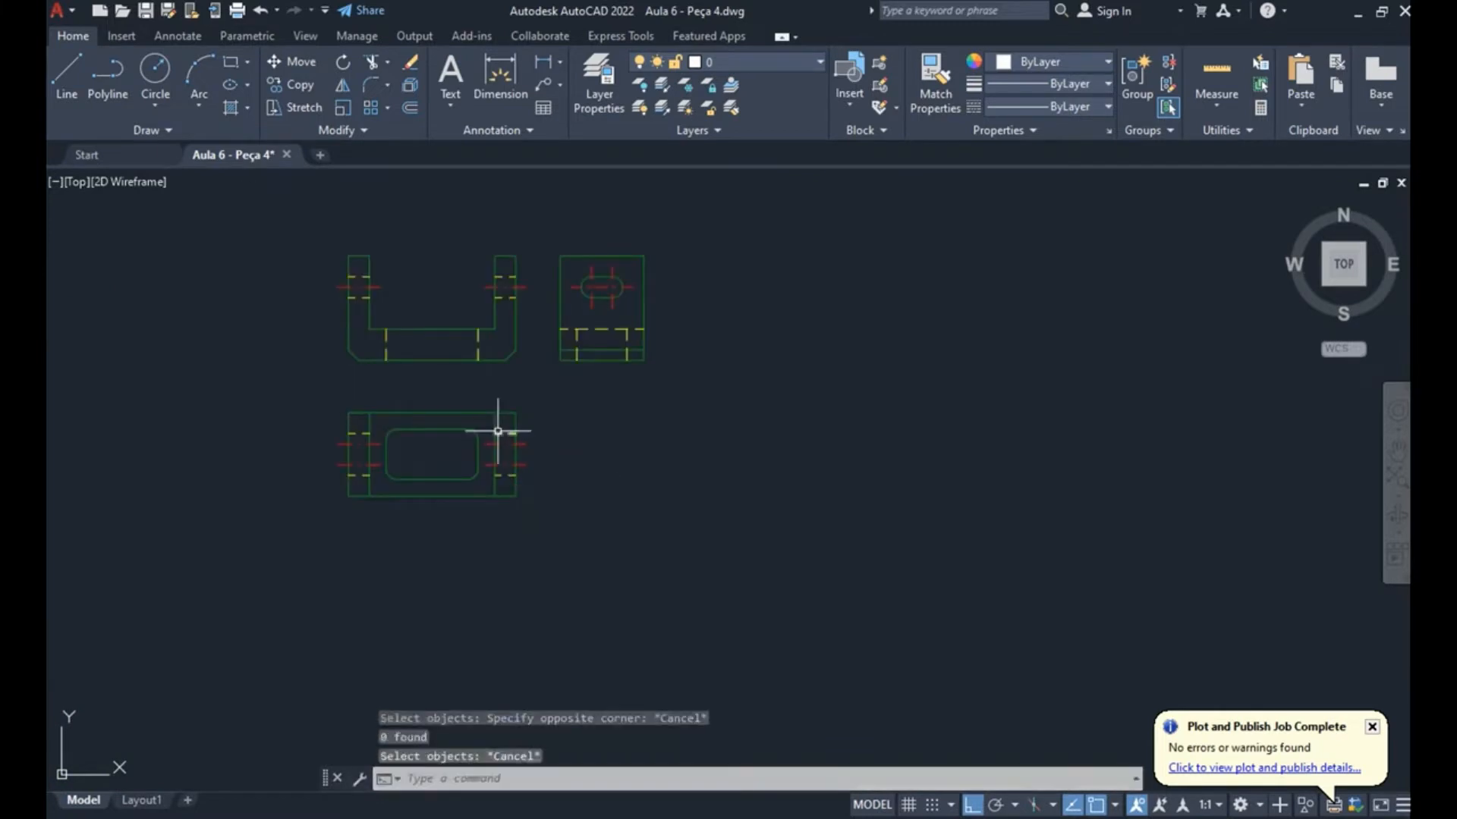
- Erase all objects outside the locked layer using the ALL selection option, and undo that erase
{"action": "type", "text": "e"}
{"action": "key", "text": "Return"}
{"action": "type", "text": "all"}
{"action": "key", "text": "Return"}
{"action": "key", "text": "Return"}
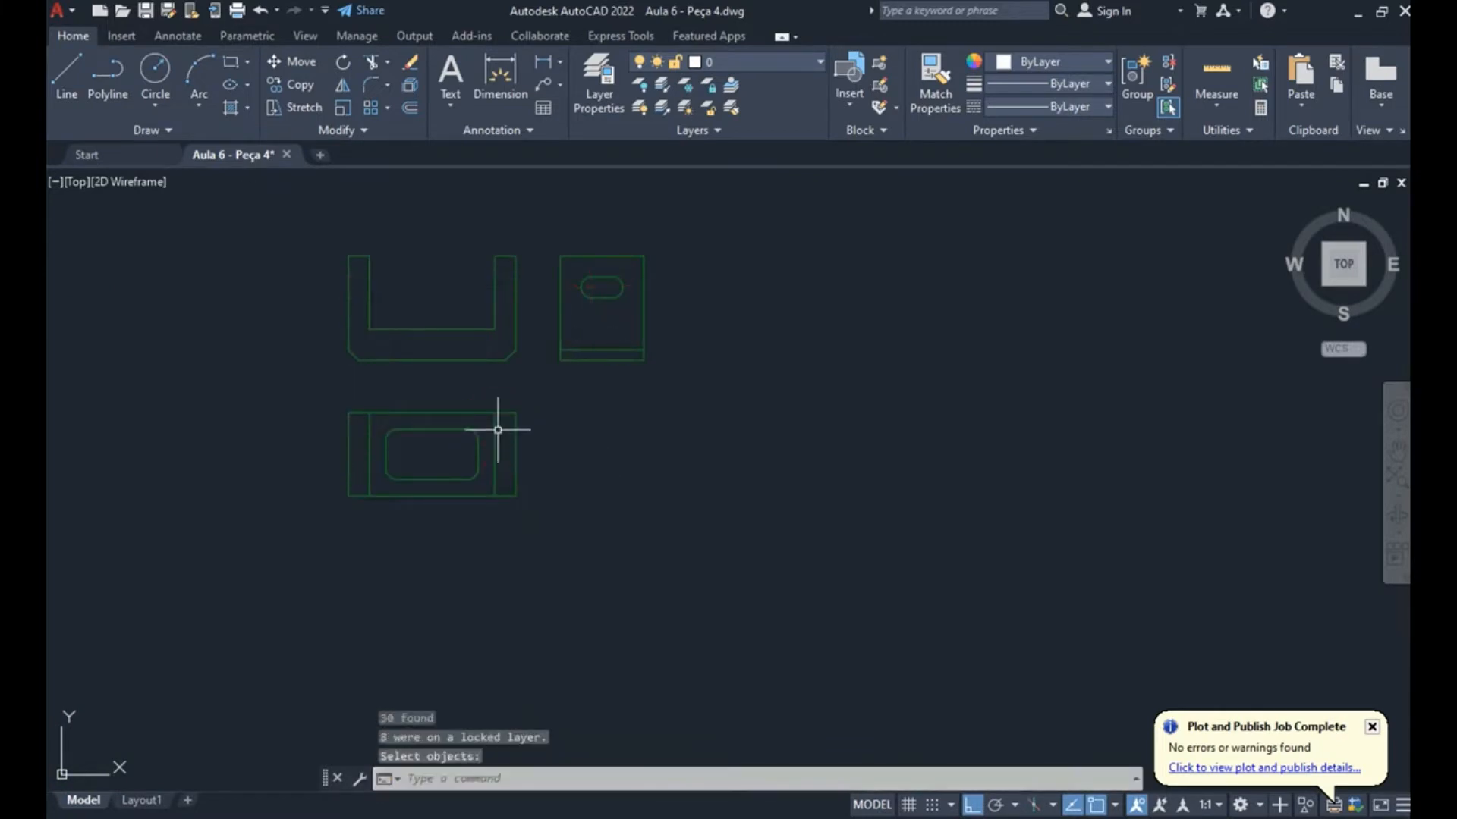
{"action": "key", "text": "ctrl+z"}
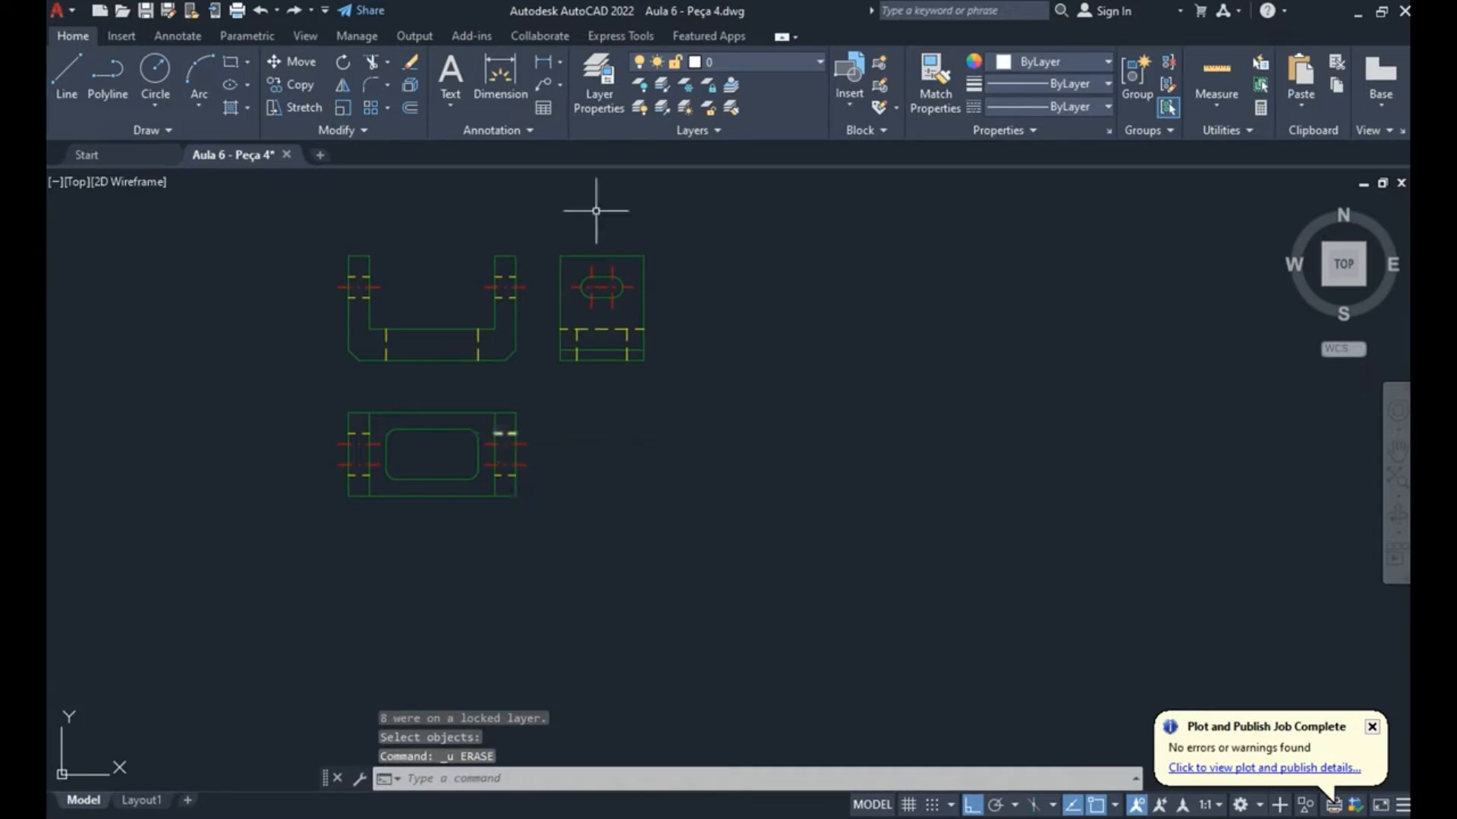
- Unlock the CONTORNO layer by picking the upper edge of the side view
{"action": "left_click", "coordinate": [731, 110]}
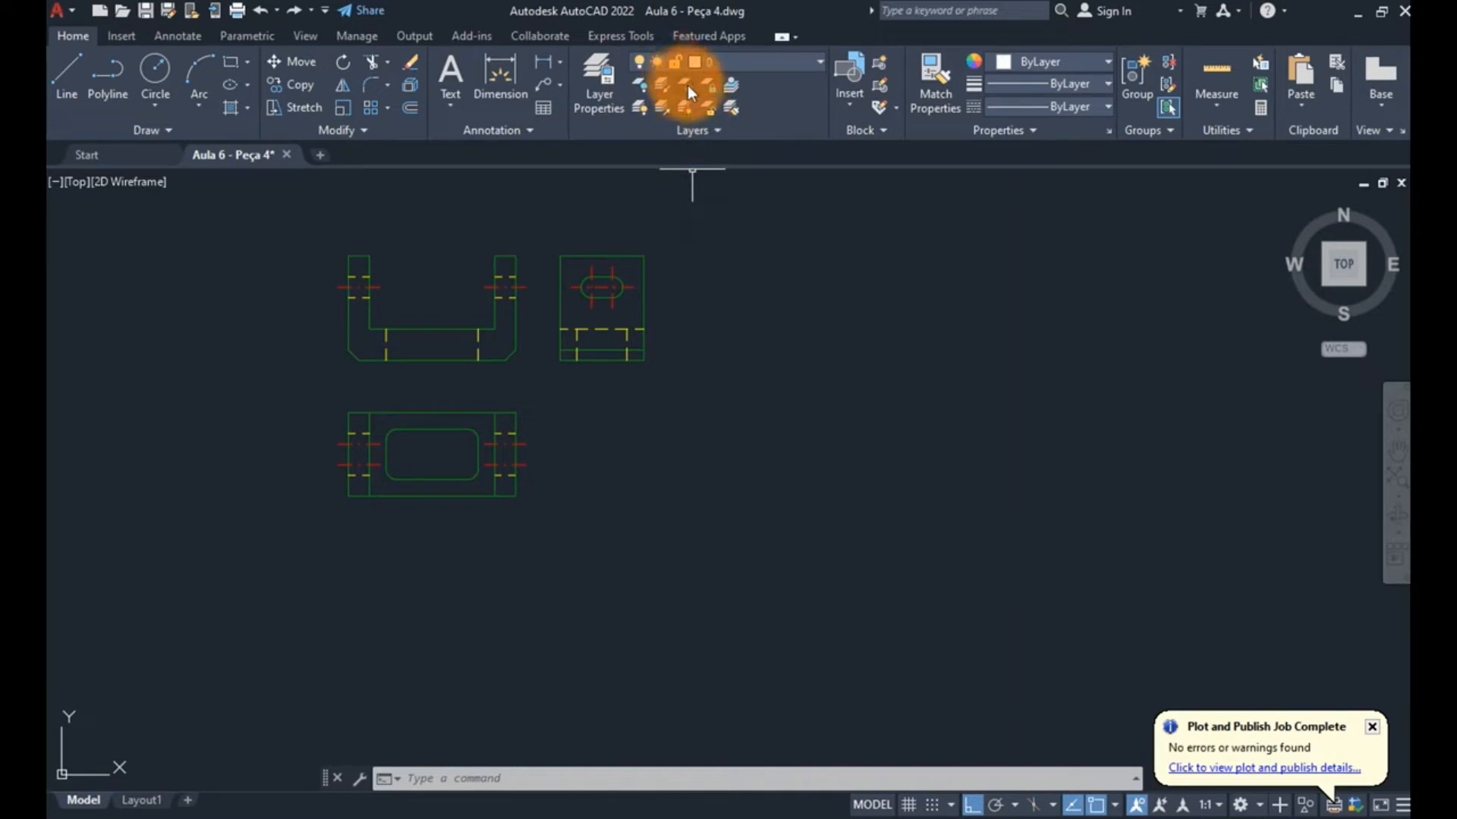
{"action": "left_click", "coordinate": [704, 111]}
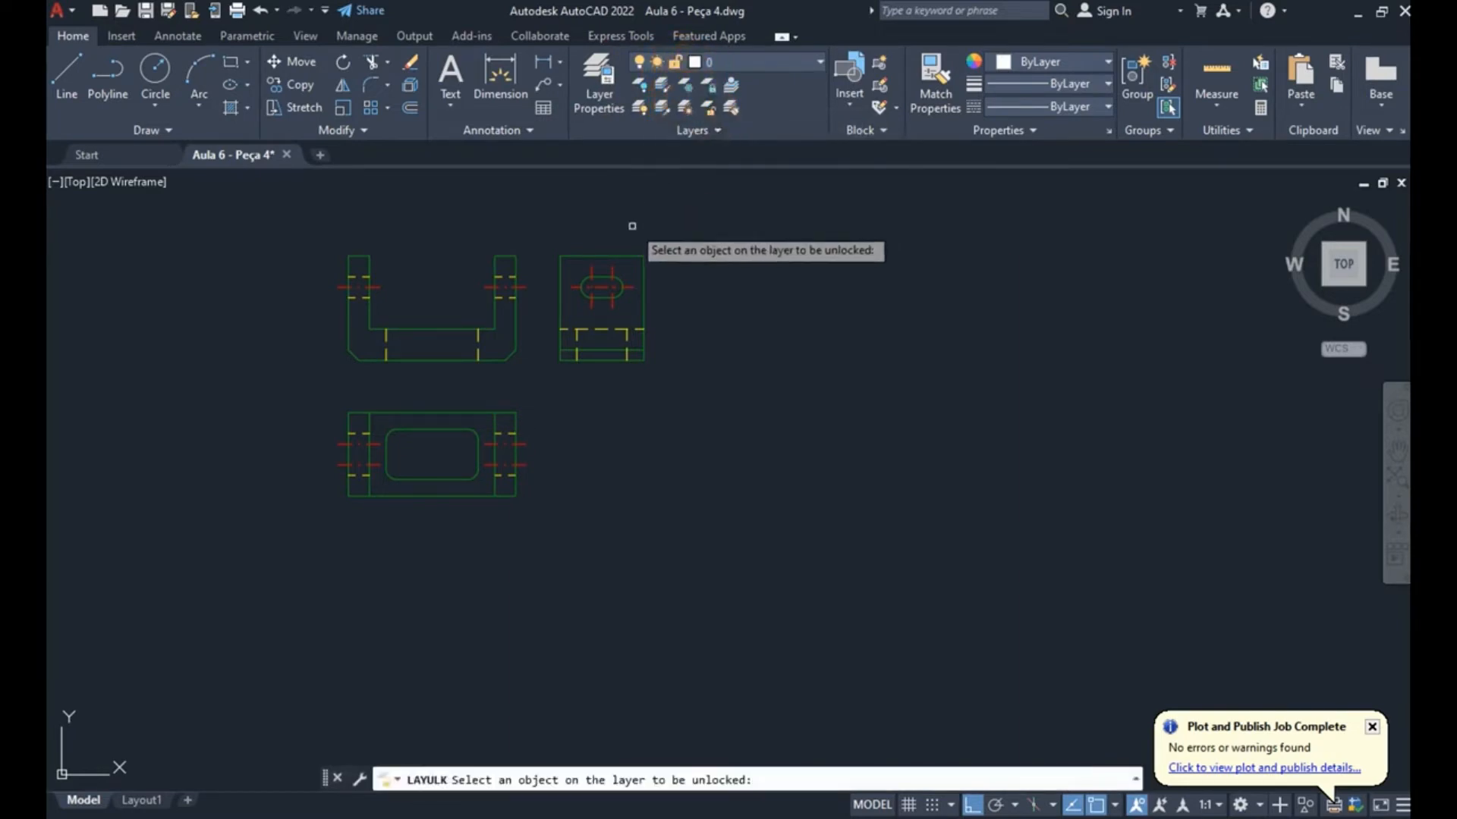
{"action": "left_click", "coordinate": [630, 256]}
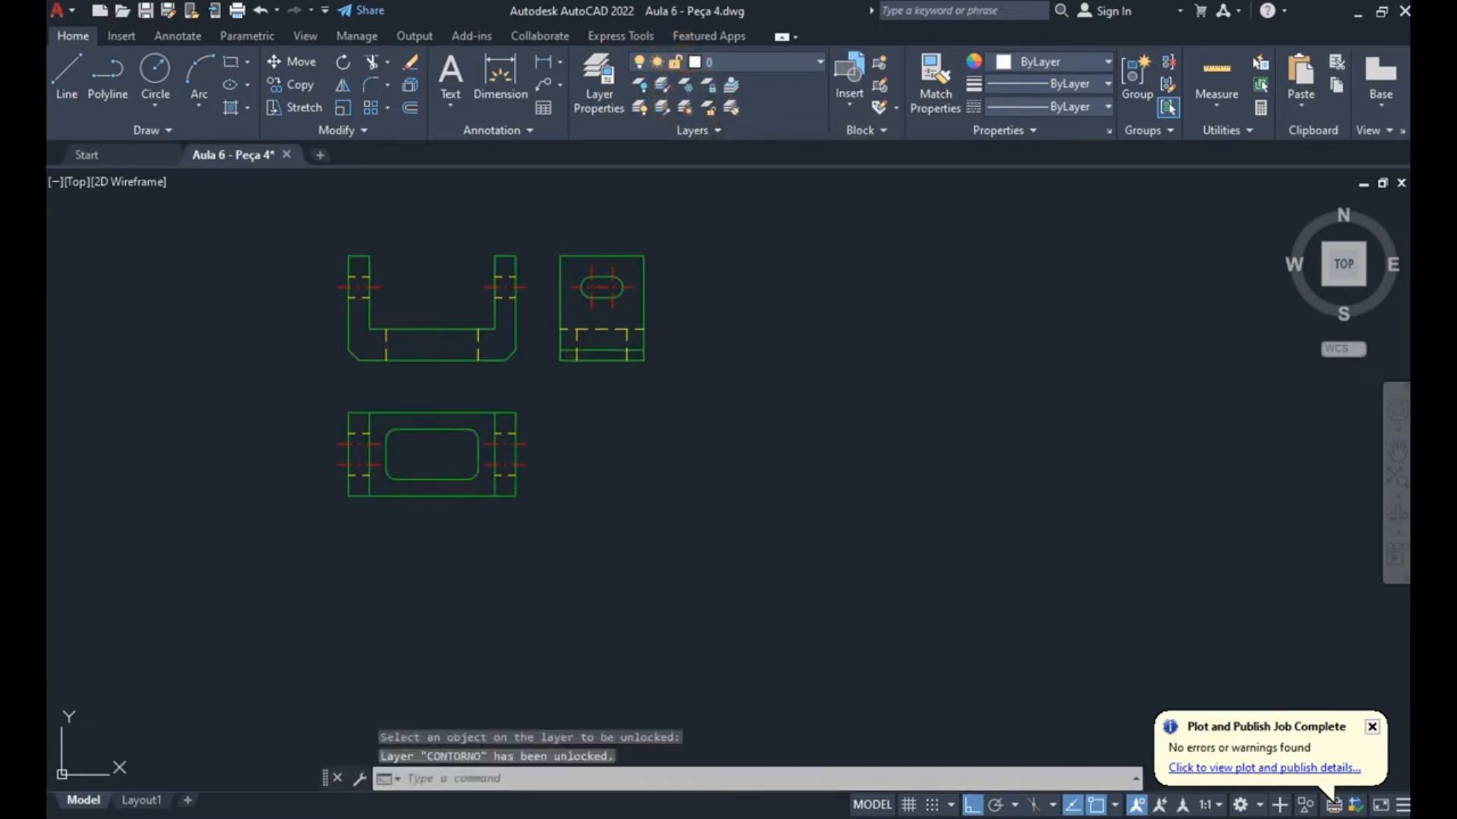
{"action": "middle_click", "coordinate": [512, 311]}
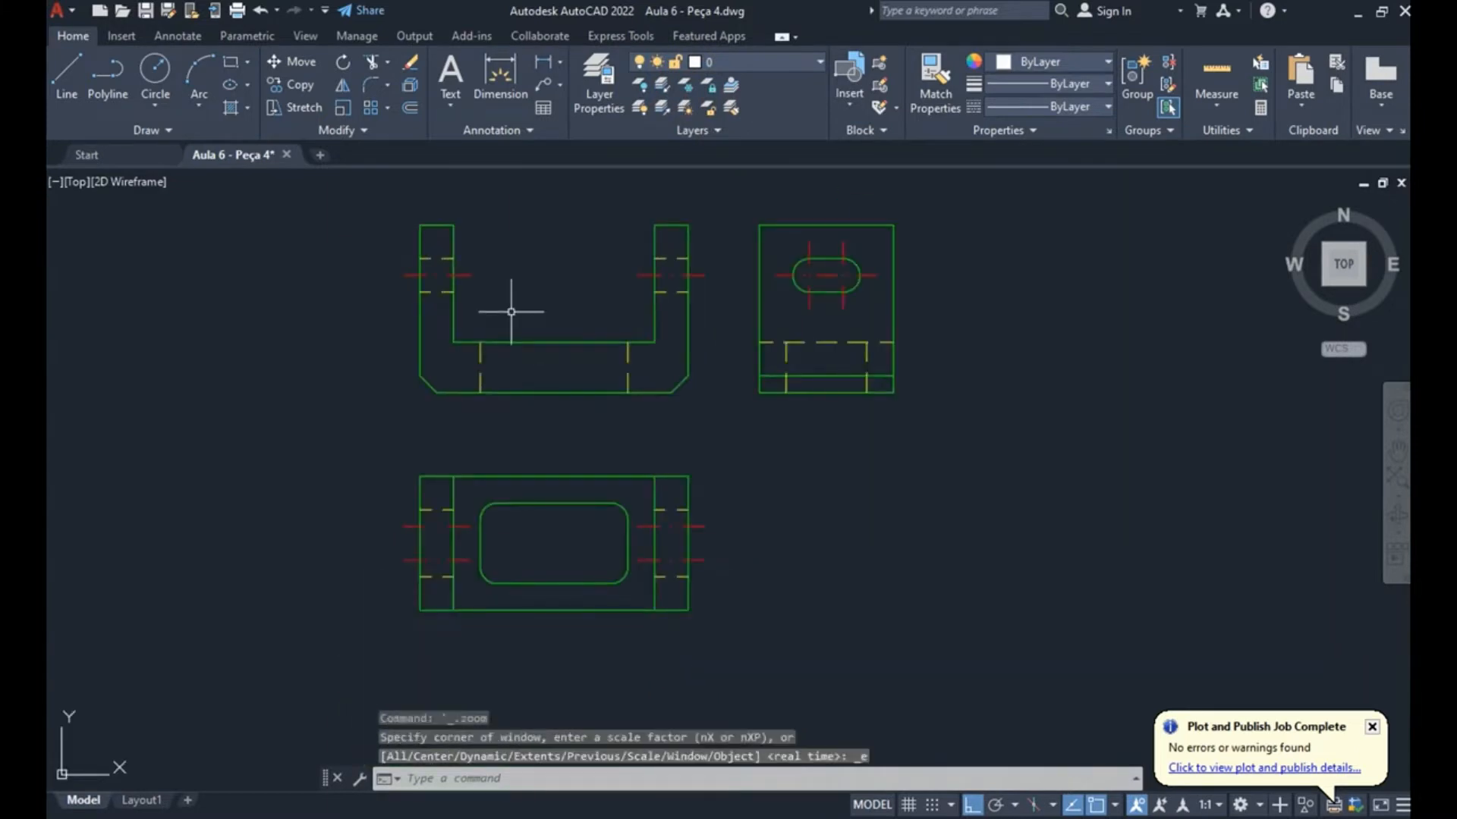
- Draw a vertical line on layer 0 to the right of the side view, spanning the height of all views
{"action": "scroll", "coordinate": [516, 317], "scroll_direction": "down", "scroll_amount": 3}
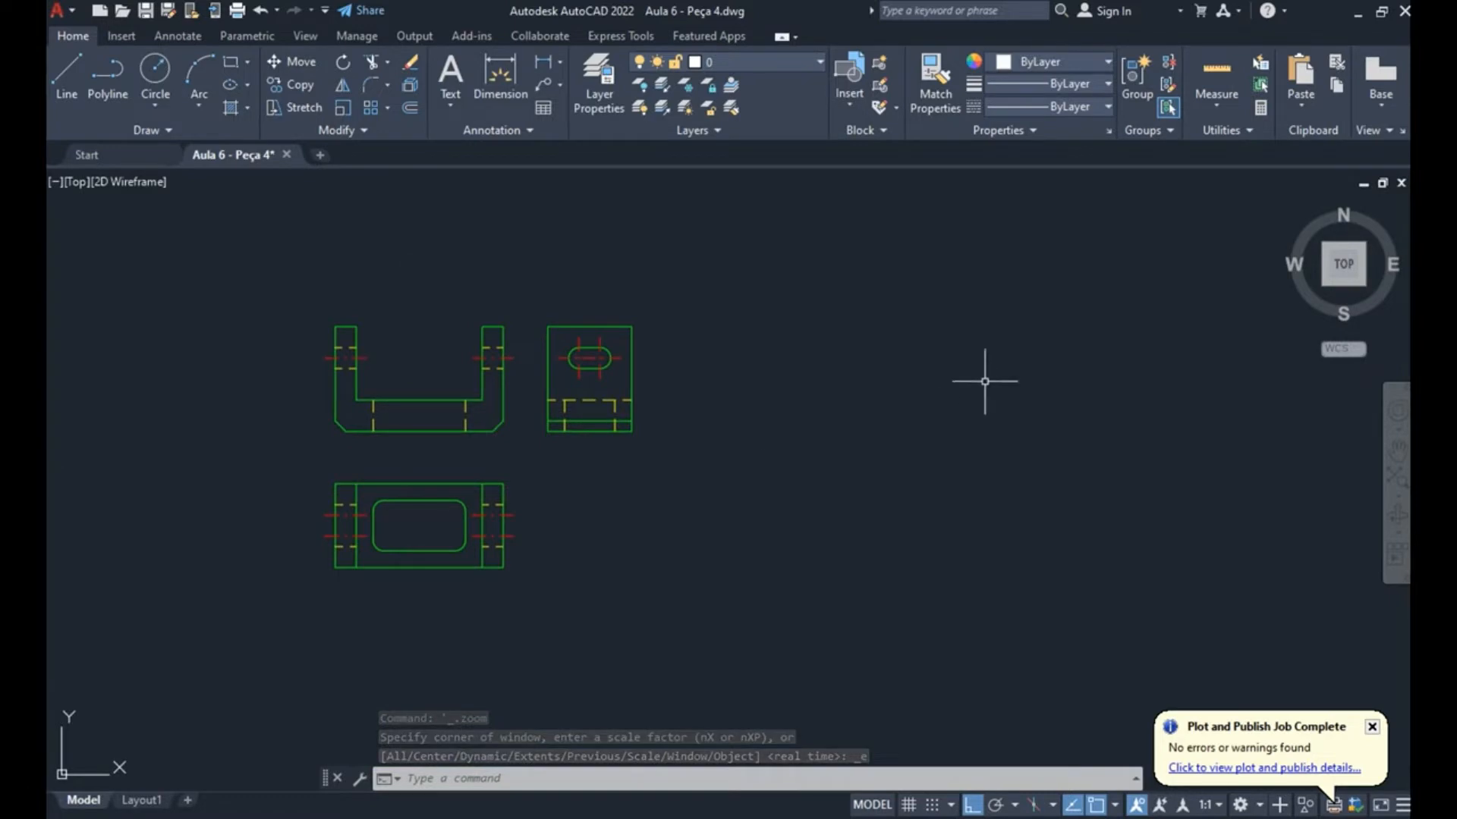
{"action": "key", "text": "Escape"}
{"action": "type", "text": "l"}
{"action": "key", "text": "Return"}
{"action": "left_click", "coordinate": [809, 229]}
{"action": "left_click", "coordinate": [808, 621]}
{"action": "key", "text": "Escape"}
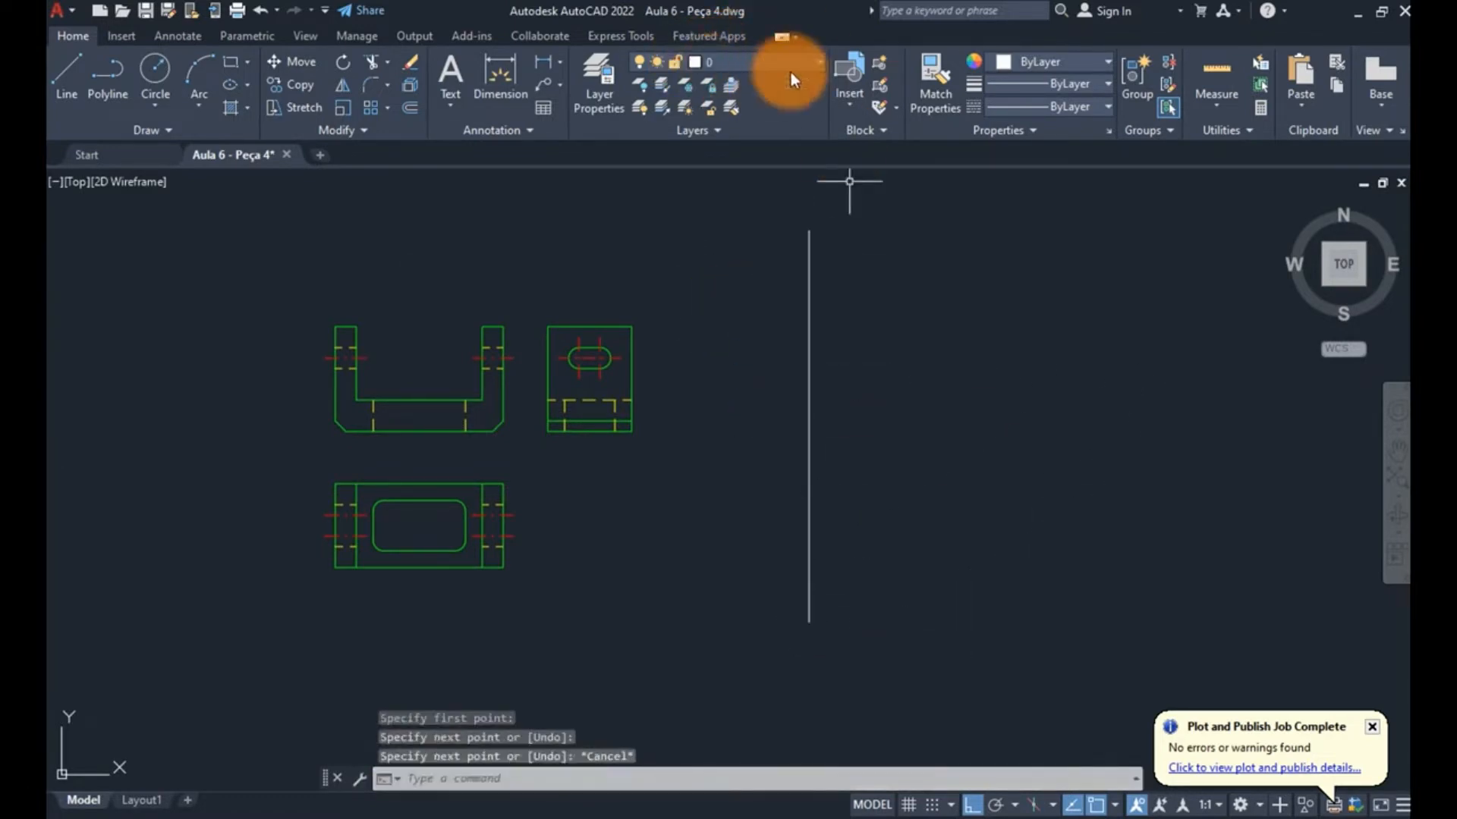
- Match the properties of the side view slot's vertical centre line onto the long vertical line to its right
{"action": "type", "text": "MA"}
{"action": "key", "text": "Return"}
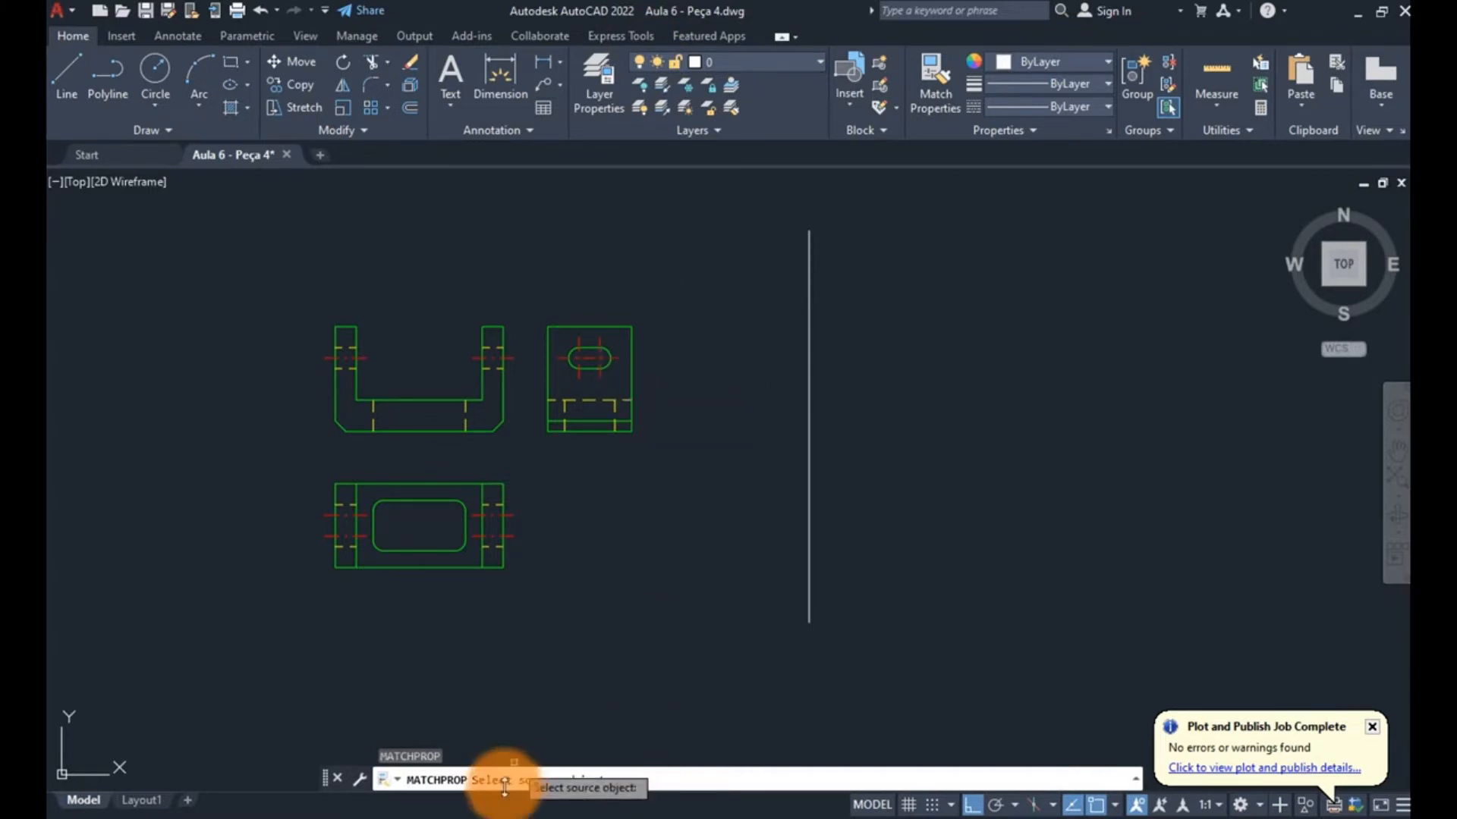
{"action": "left_click", "coordinate": [578, 373]}
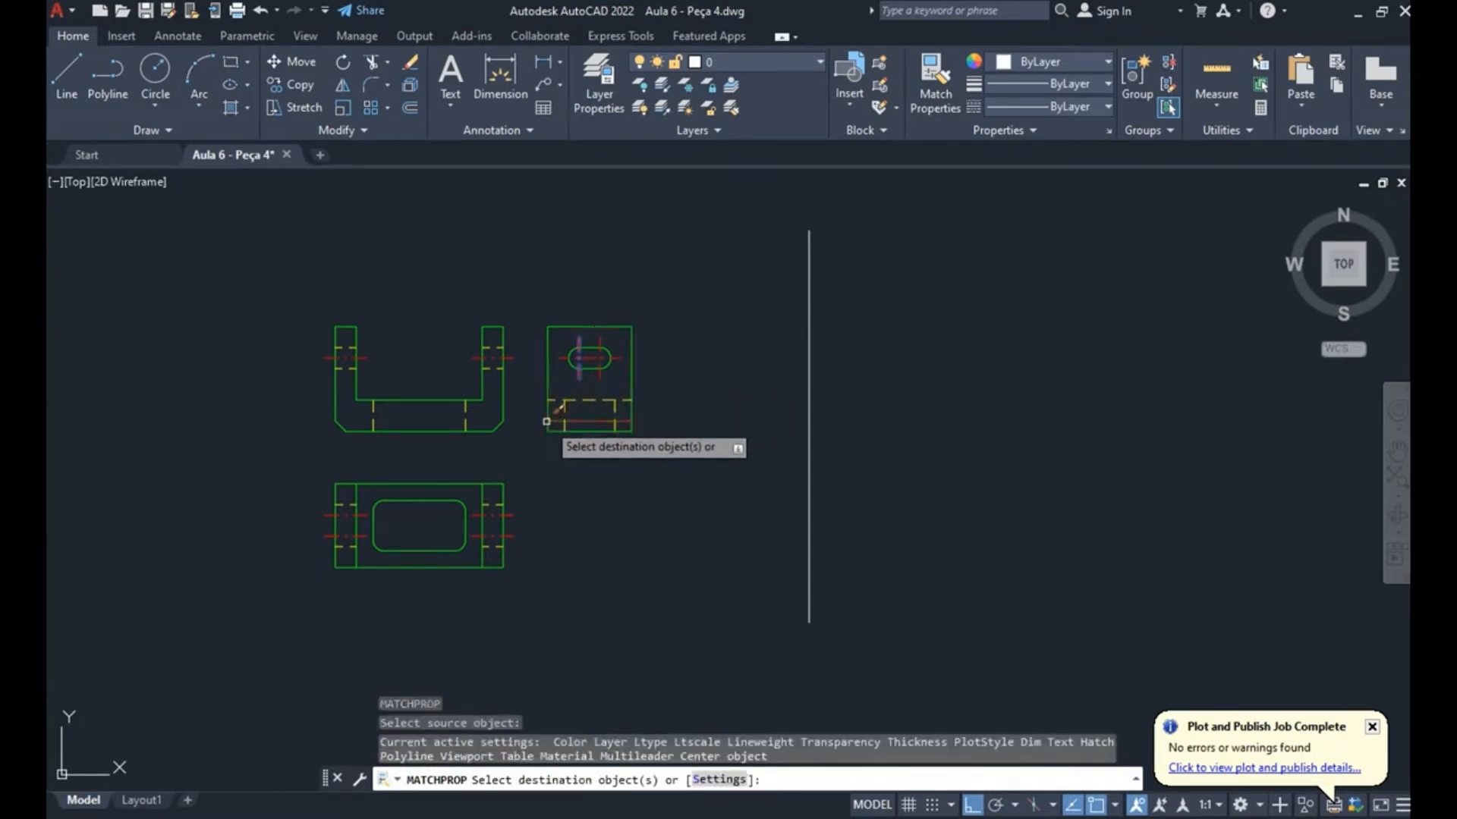
{"action": "left_click", "coordinate": [812, 268]}
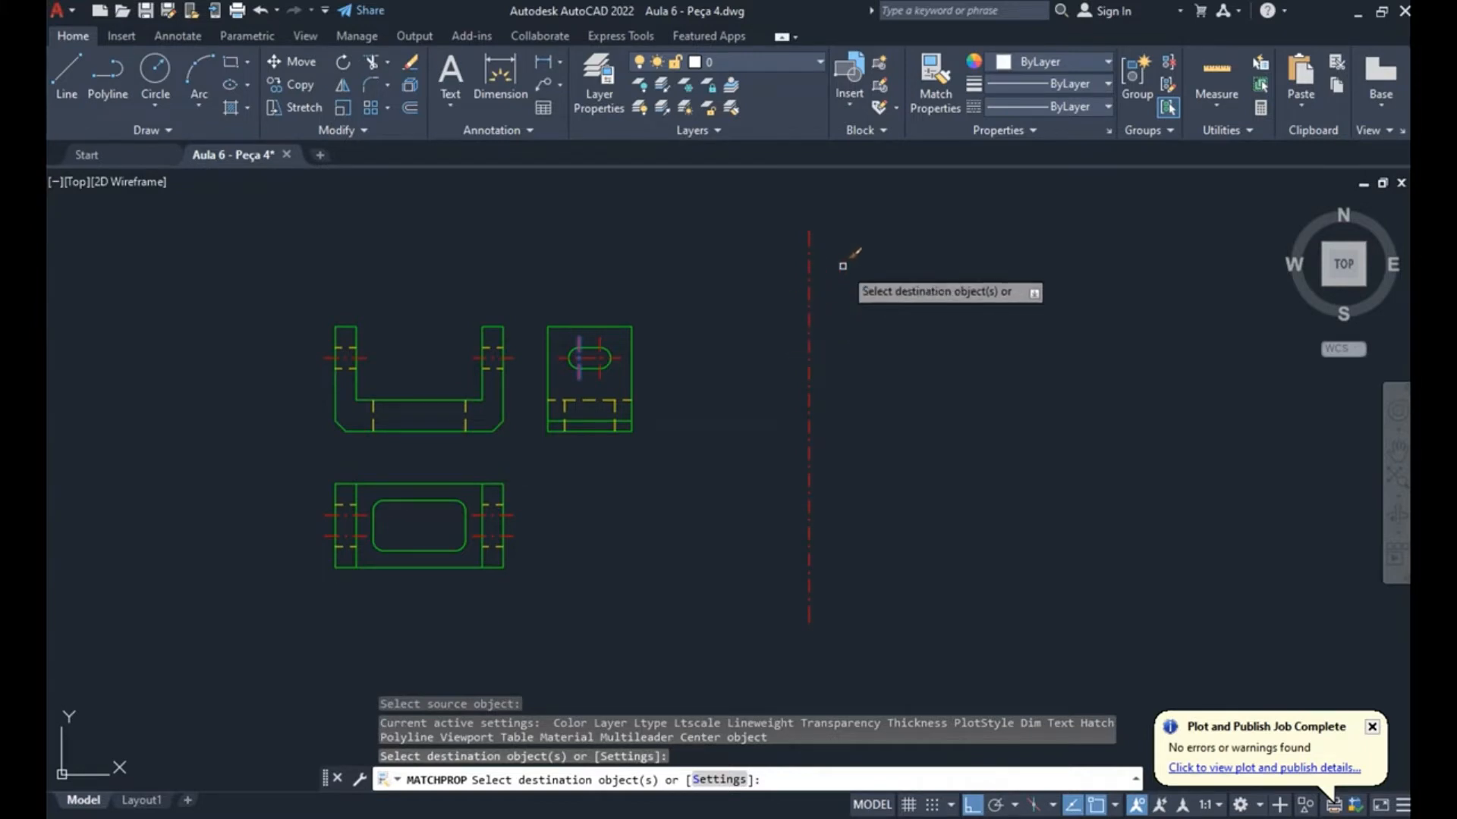
{"action": "key", "text": "Escape"}
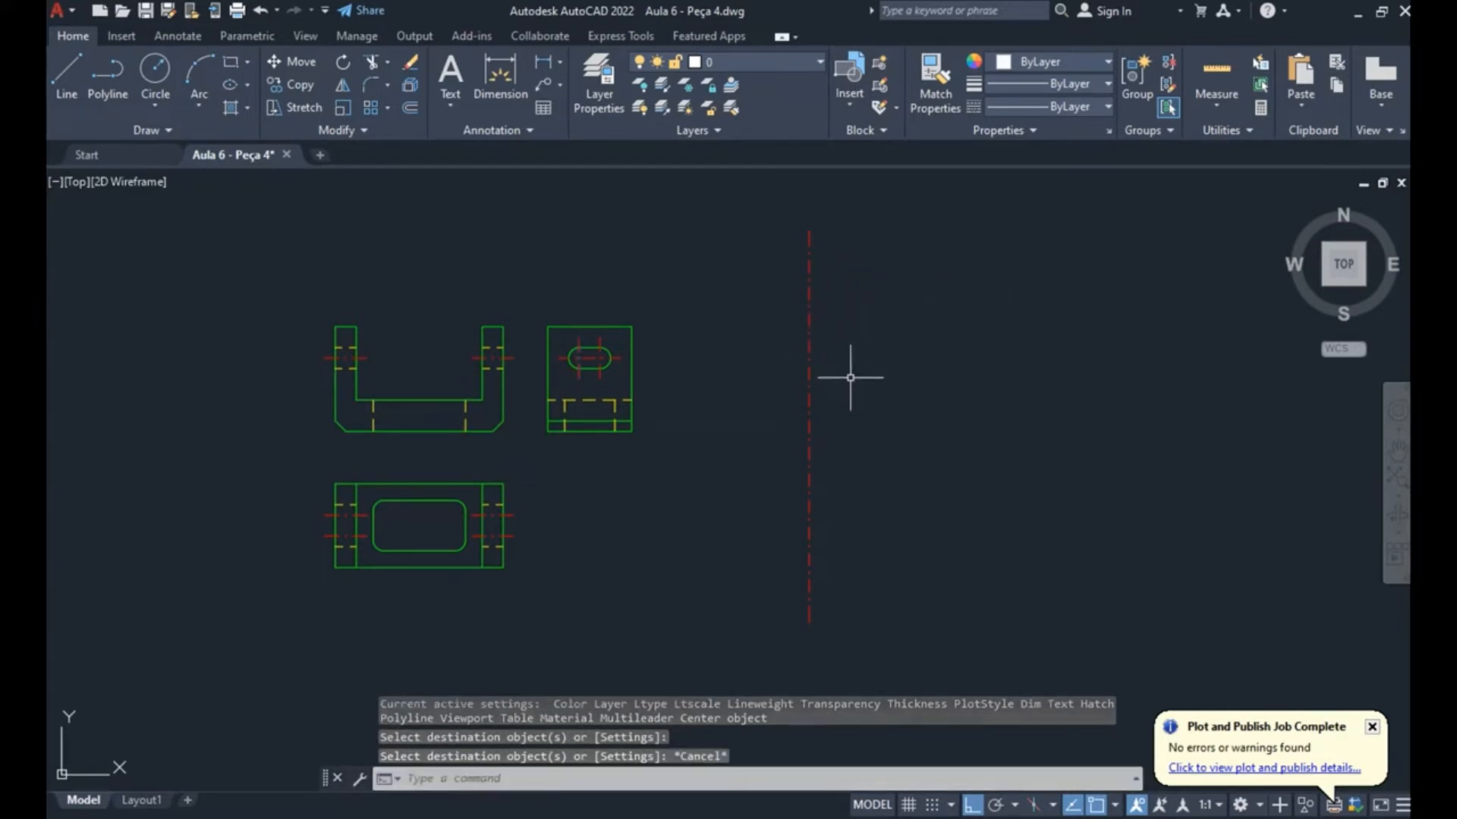
- Erase the long vertical line to the right of the side view with a crossing selection
{"action": "type", "text": "e"}
{"action": "key", "text": "Return"}
{"action": "left_click", "coordinate": [851, 377]}
{"action": "left_click", "coordinate": [709, 422]}
{"action": "key", "text": "Return"}
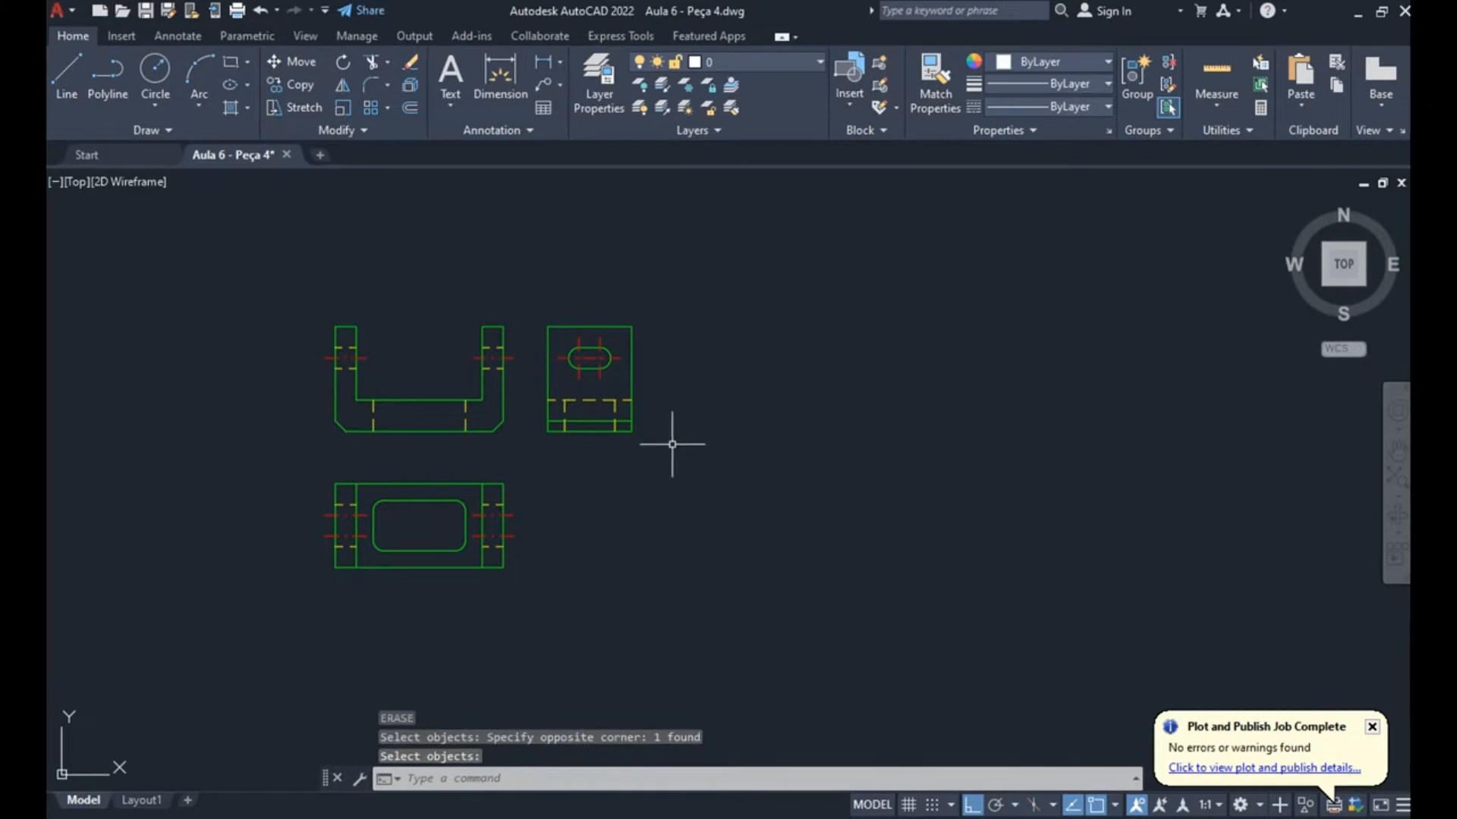
- Draw a vertical line to the right of the side view and a connected horizontal line running back below that view
{"action": "type", "text": "l"}
{"action": "key", "text": "Return"}
{"action": "left_click", "coordinate": [709, 348]}
{"action": "left_click", "coordinate": [709, 521]}
{"action": "left_click", "coordinate": [583, 521]}
{"action": "key", "text": "Escape"}
- Draw a separate vertical line to the right of the L-shaped pair, and briefly select all three new lines
{"action": "type", "text": "l"}
{"action": "key", "text": "Return"}
{"action": "left_click", "coordinate": [795, 397]}
{"action": "left_click", "coordinate": [795, 583]}
{"action": "key", "text": "Escape"}
{"action": "left_click", "coordinate": [867, 279]}
{"action": "left_click", "coordinate": [720, 469]}
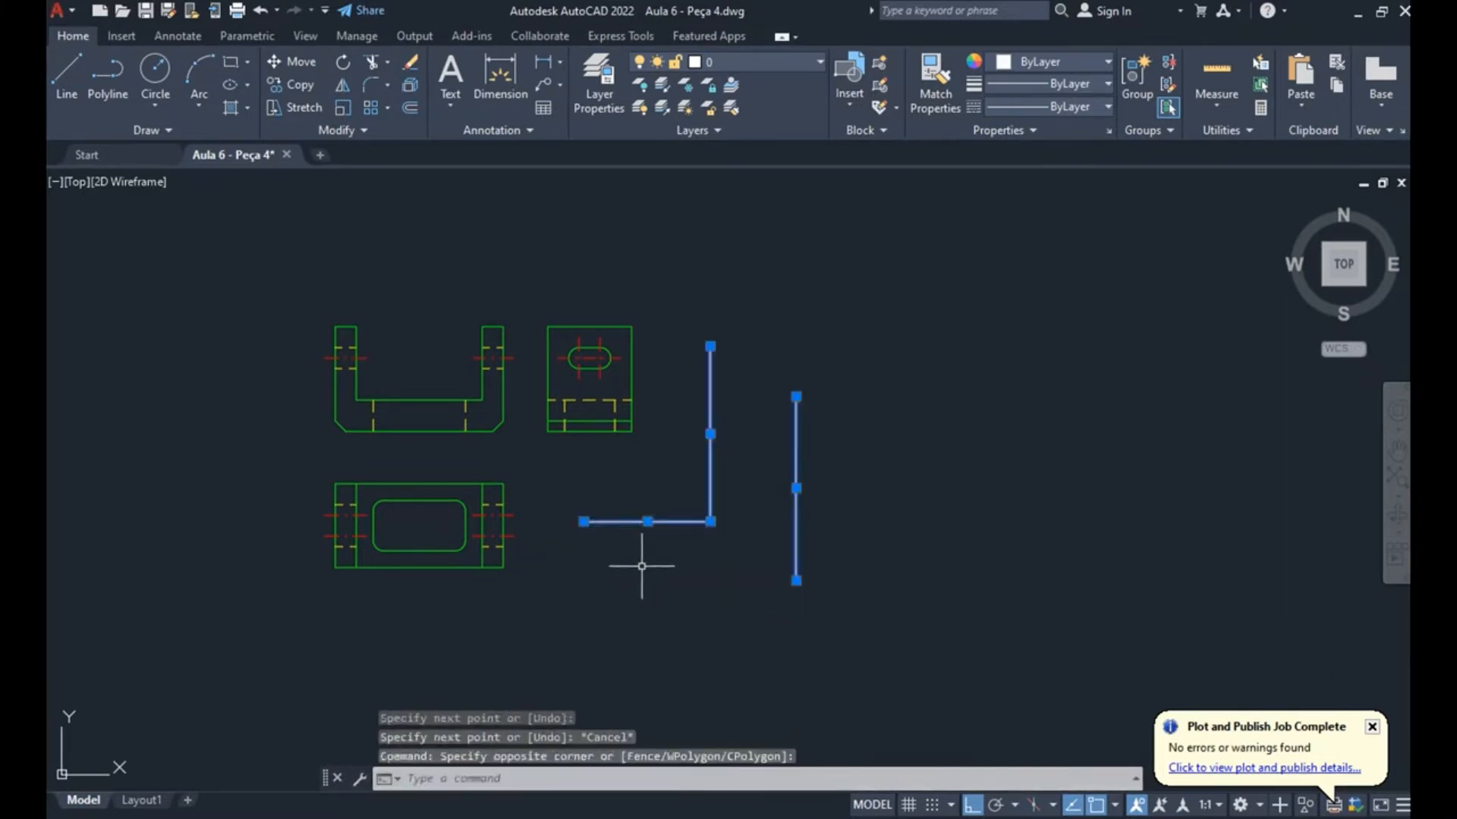
{"action": "key", "text": "Escape"}
- Match the side view slot centre line's properties onto all three new lines using a crossing selection
{"action": "type", "text": "ma"}
{"action": "key", "text": "Return"}
{"action": "left_click", "coordinate": [617, 353]}
{"action": "left_click", "coordinate": [958, 317]}
{"action": "left_click", "coordinate": [653, 633]}
{"action": "key", "text": "Escape"}
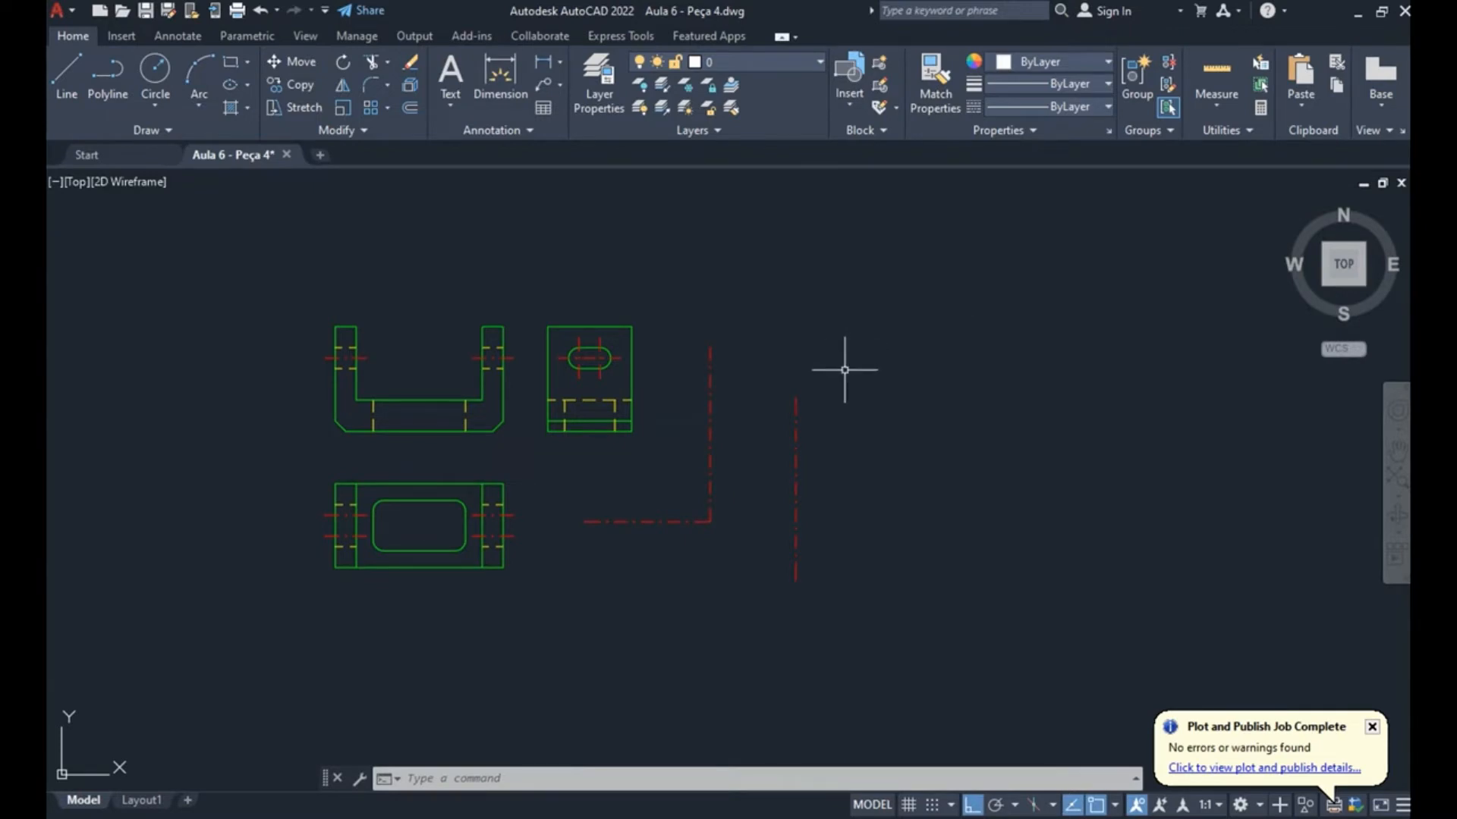
- Delete the three practice lines beside the side view
{"action": "left_click", "coordinate": [862, 319]}
{"action": "left_click", "coordinate": [681, 608]}
{"action": "key", "text": "Delete"}
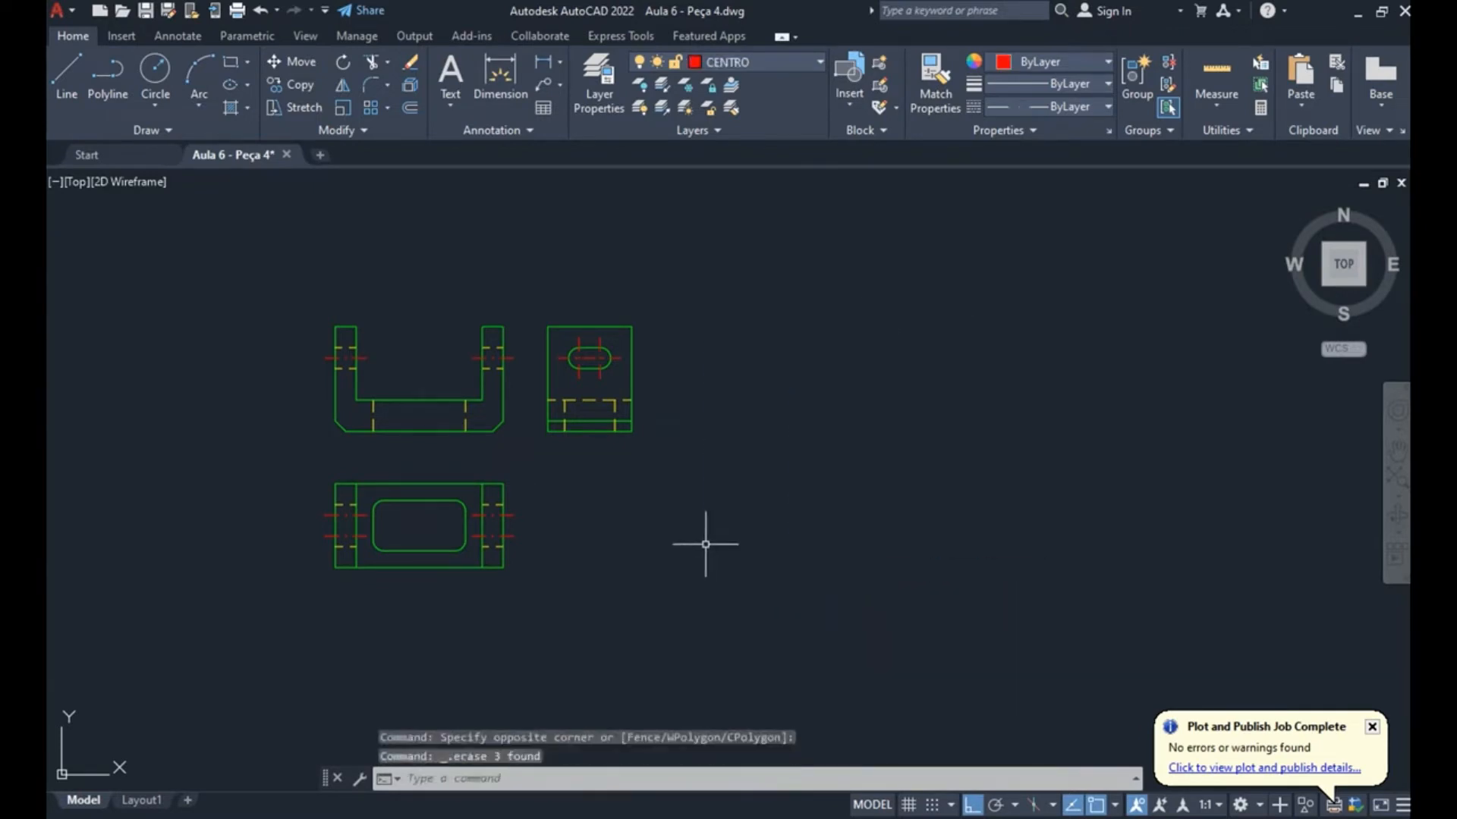
{"action": "middle_click", "coordinate": [689, 443]}
{"action": "middle_click", "coordinate": [689, 442]}
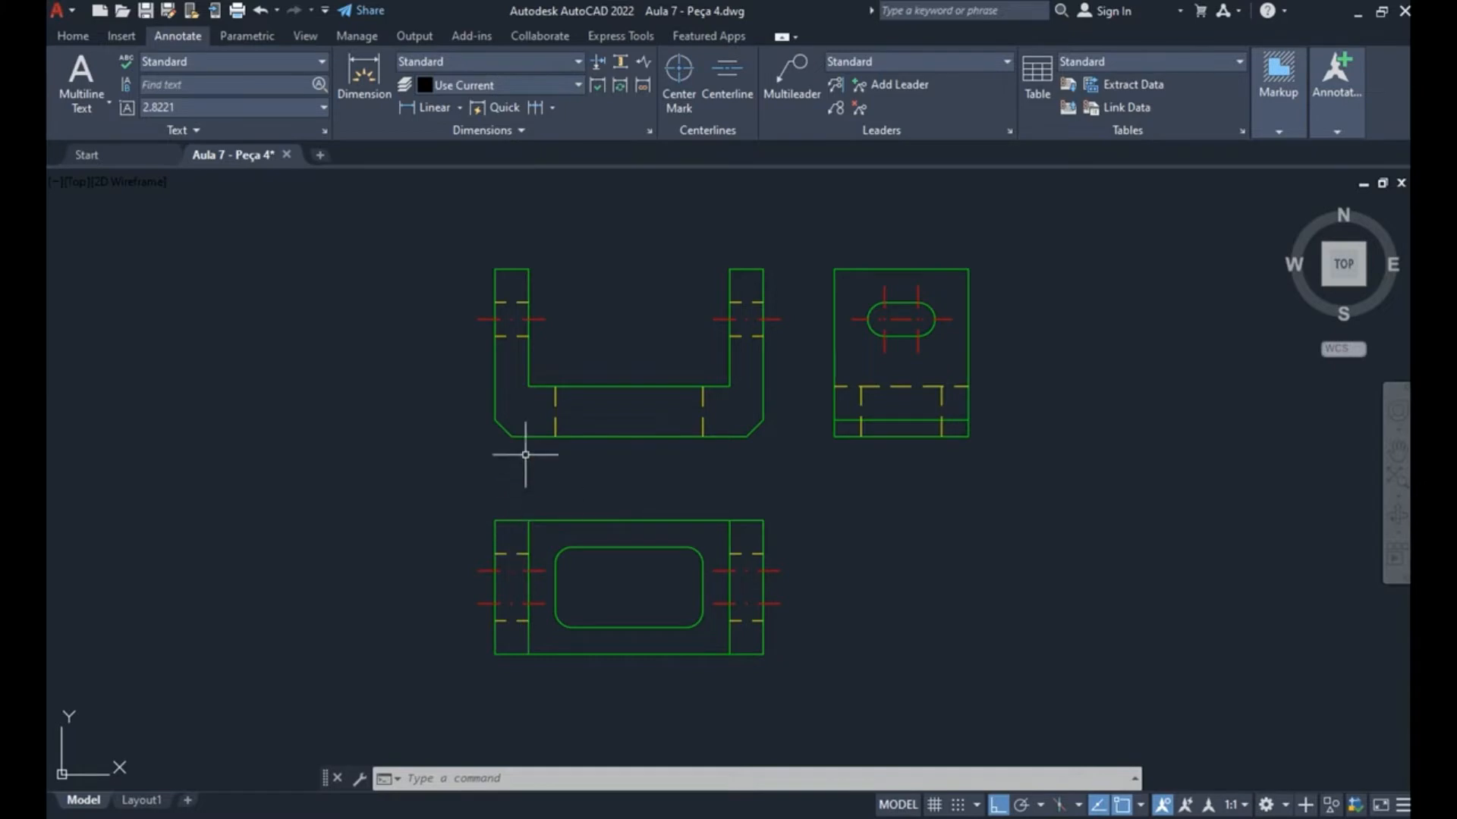
{"action": "type", "text": "ST"}
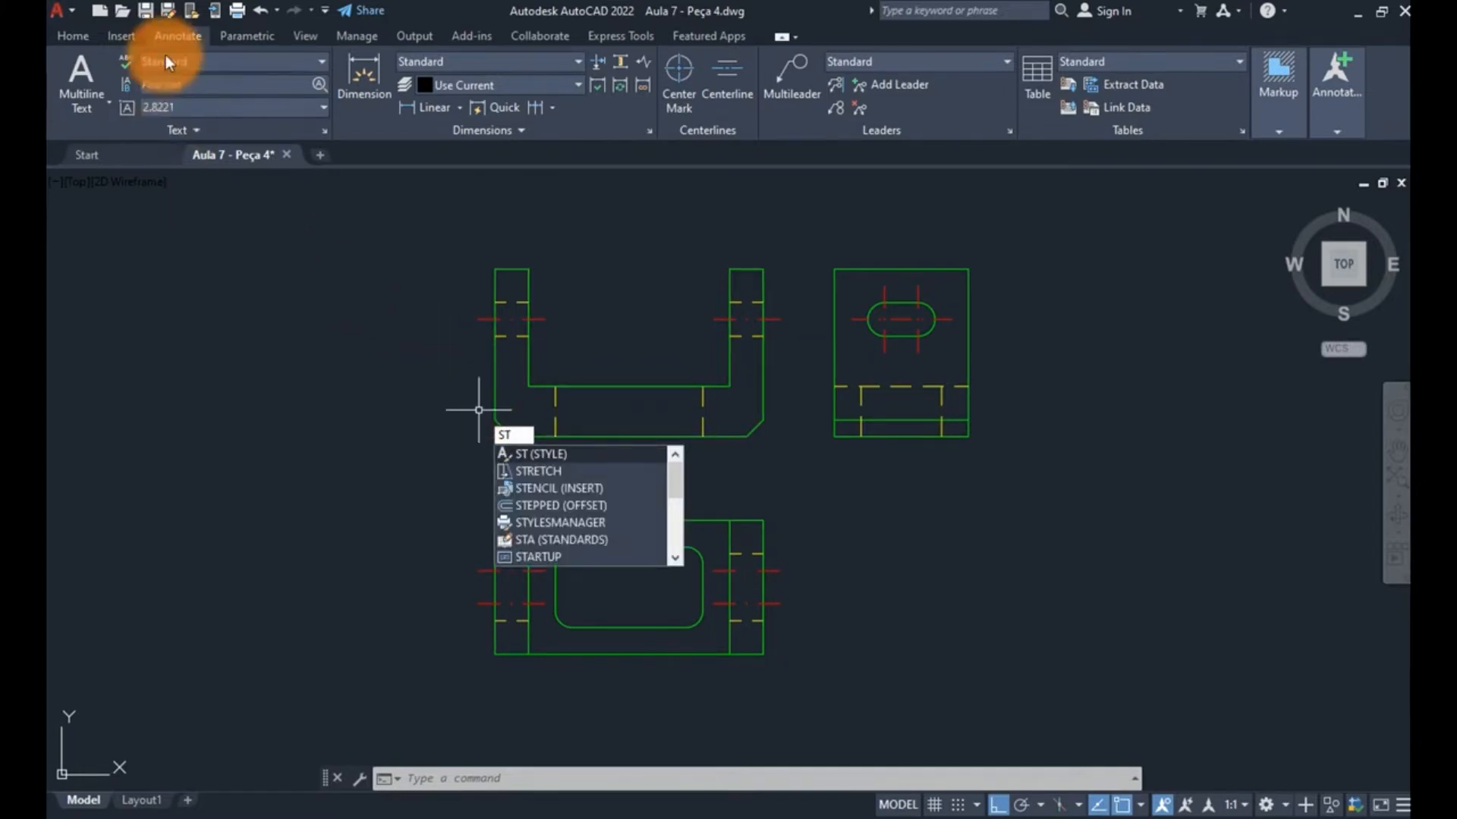
{"action": "key", "text": "Escape"}
{"action": "left_click", "coordinate": [188, 61]}
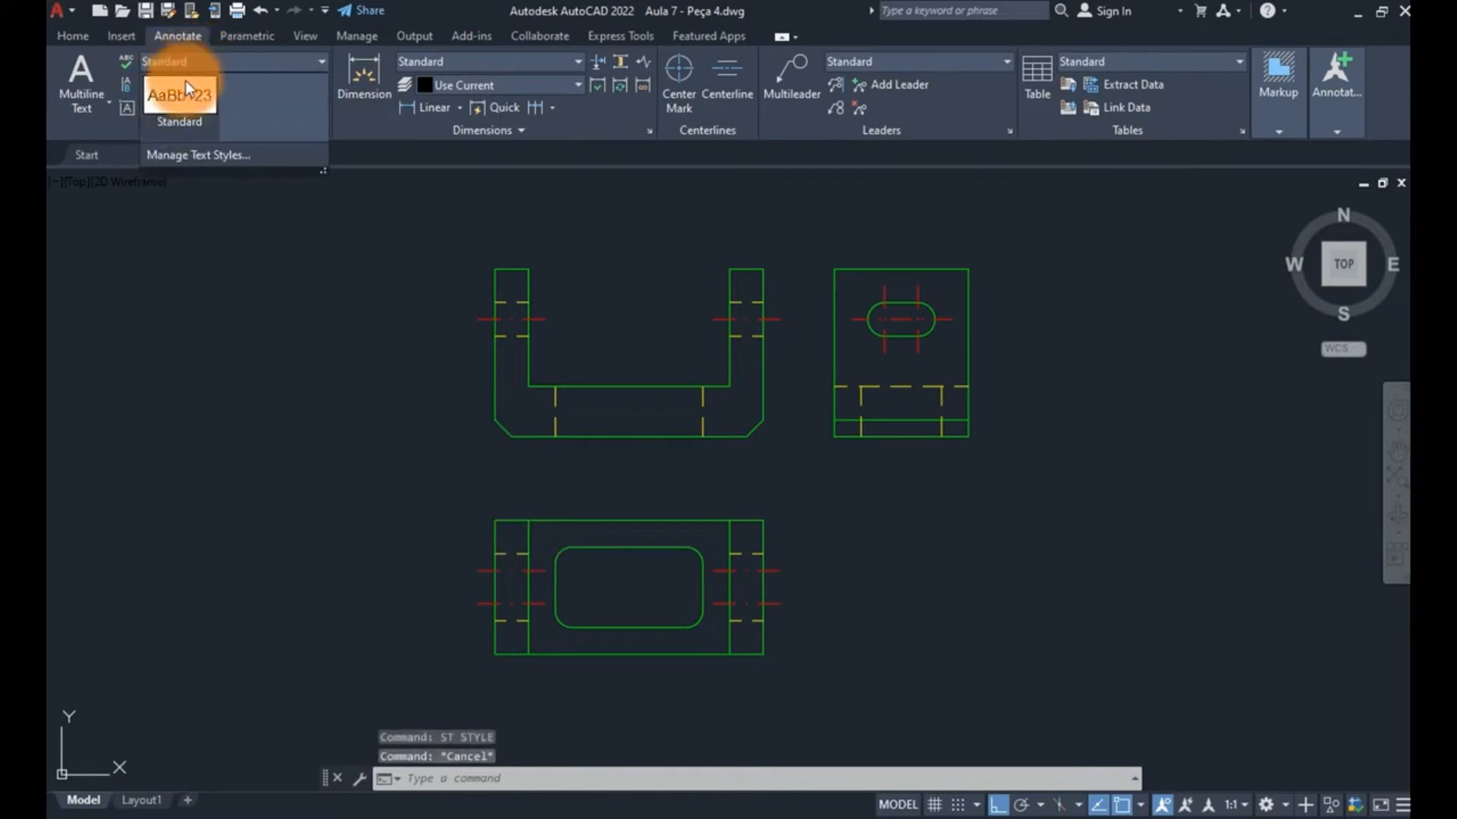
{"action": "key", "text": "Escape"}
{"action": "key", "text": "Escape"}
- Create a new text style named COTA ROMANS
{"action": "type", "text": "S"}
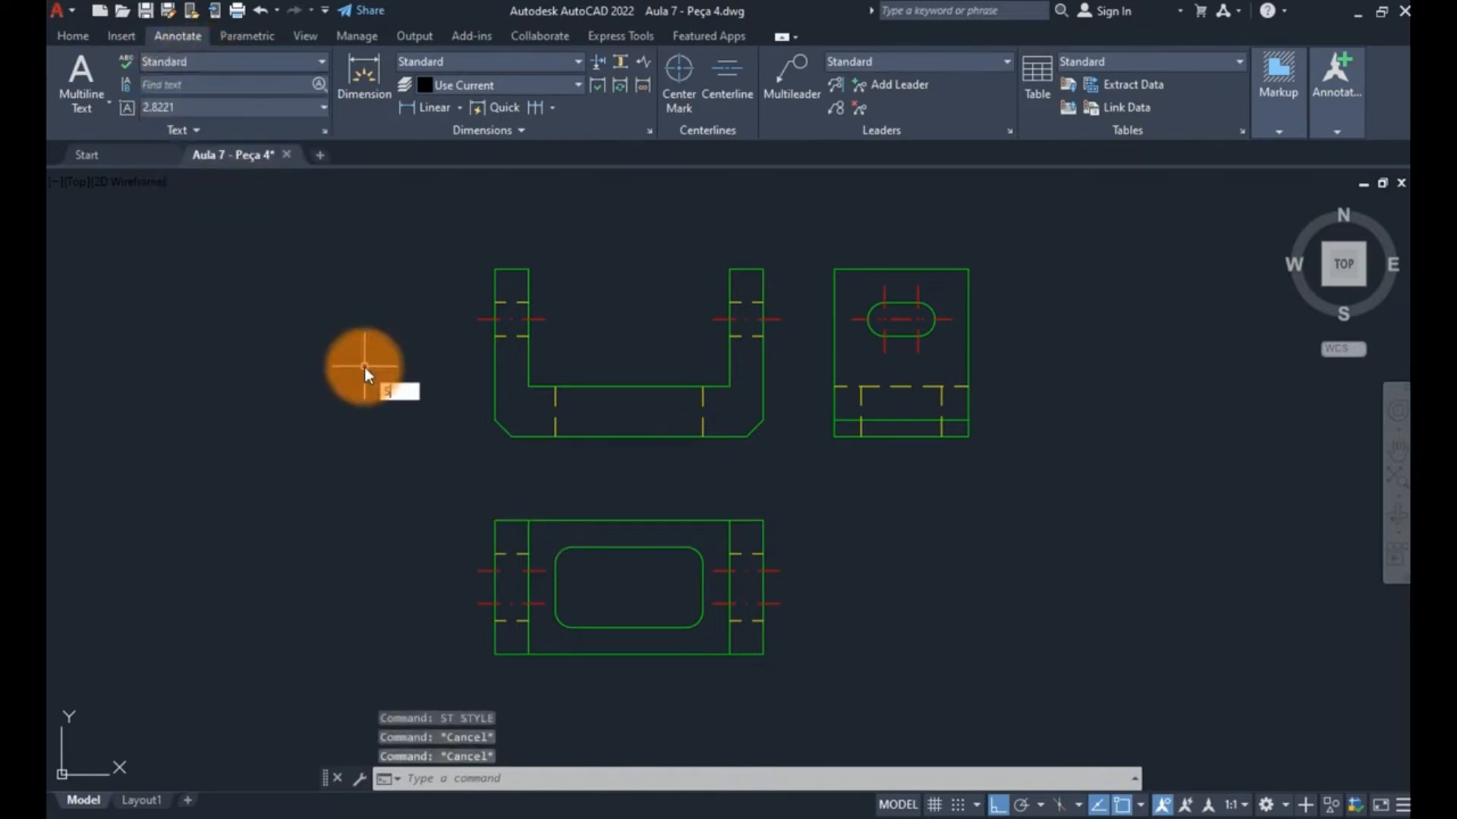
{"action": "type", "text": "T"}
{"action": "key", "text": "Return"}
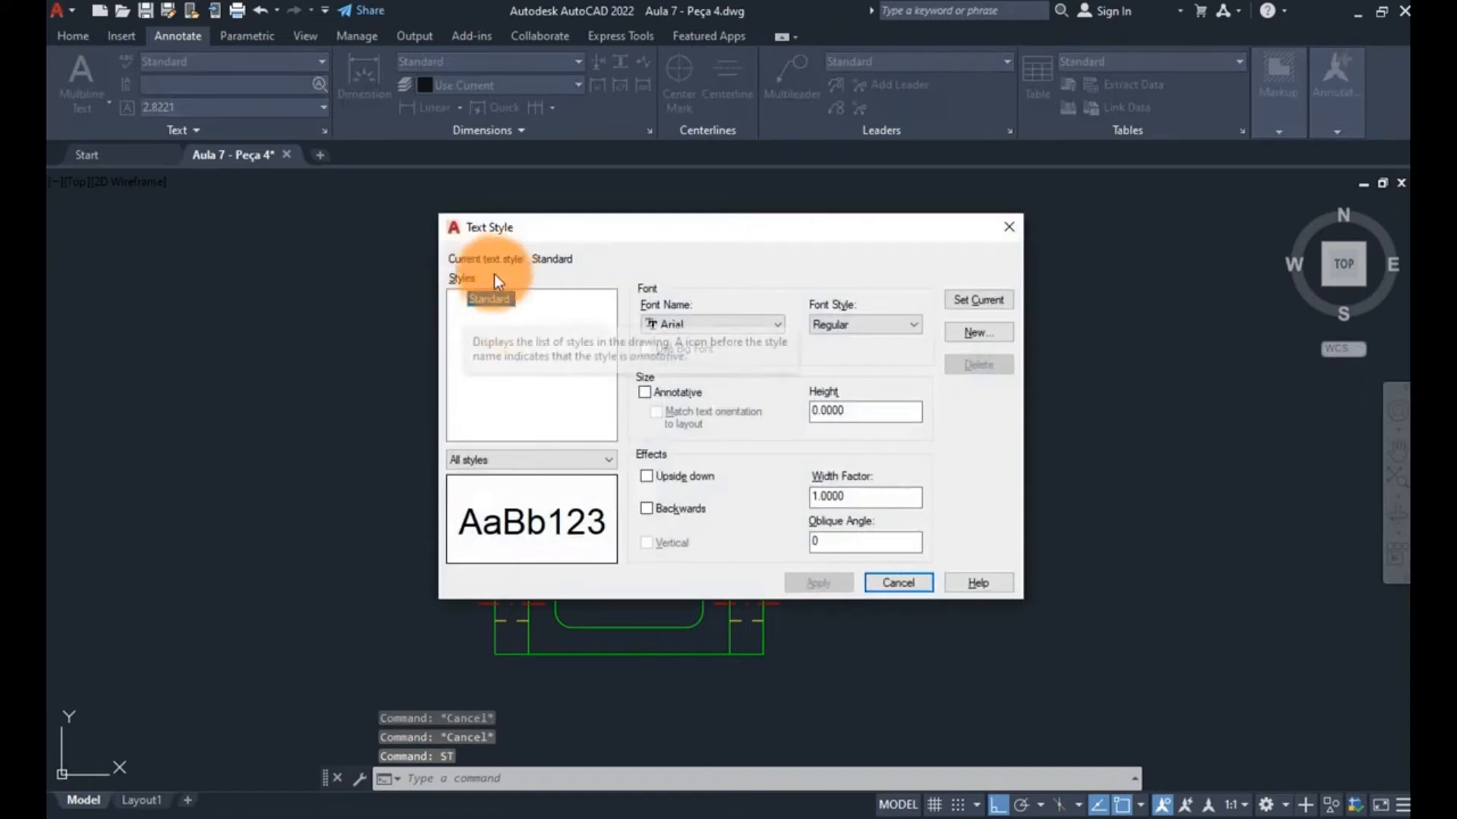
{"action": "left_click", "coordinate": [974, 332]}
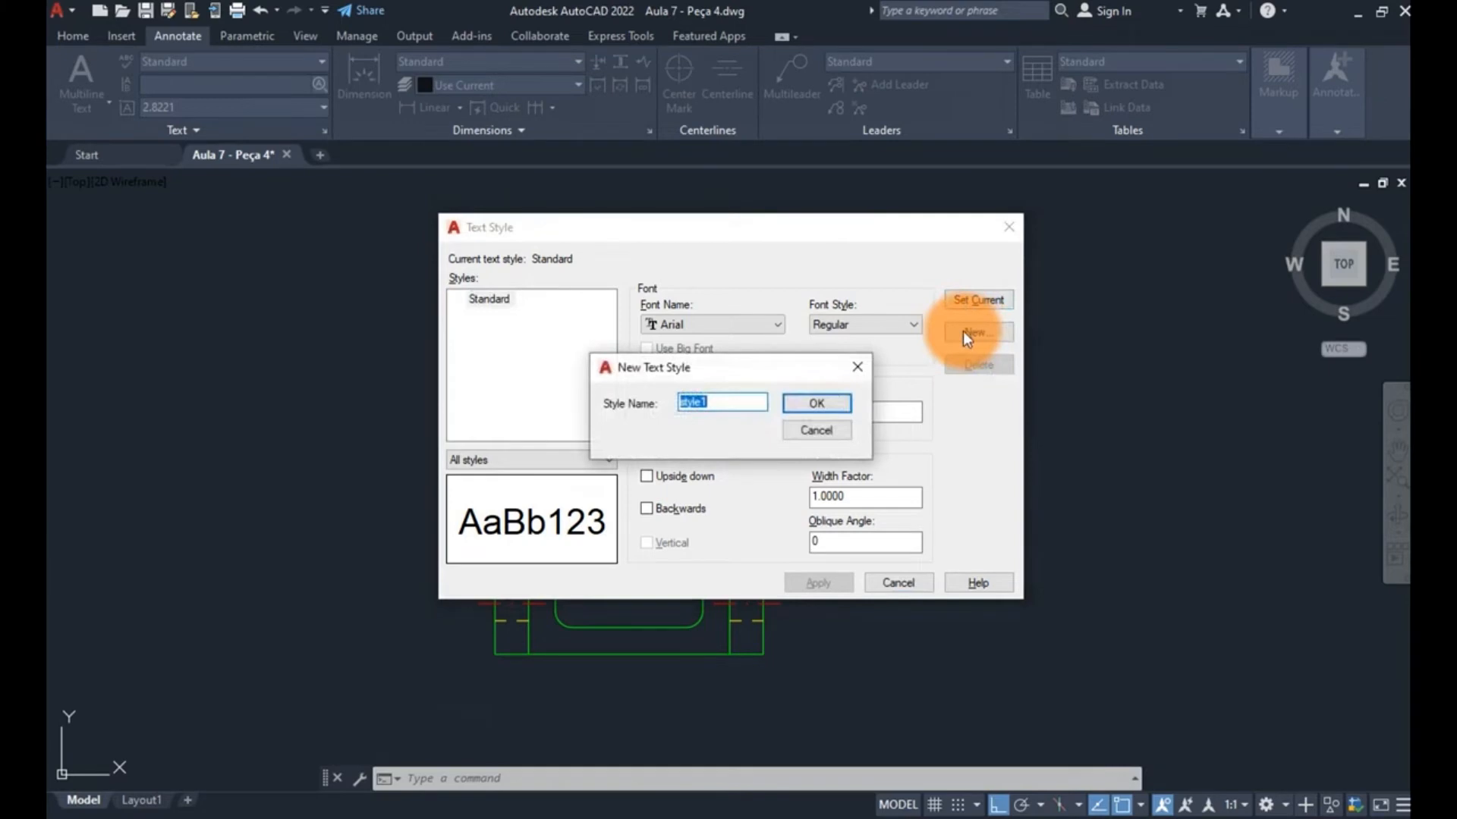
{"action": "type", "text": "OT"}
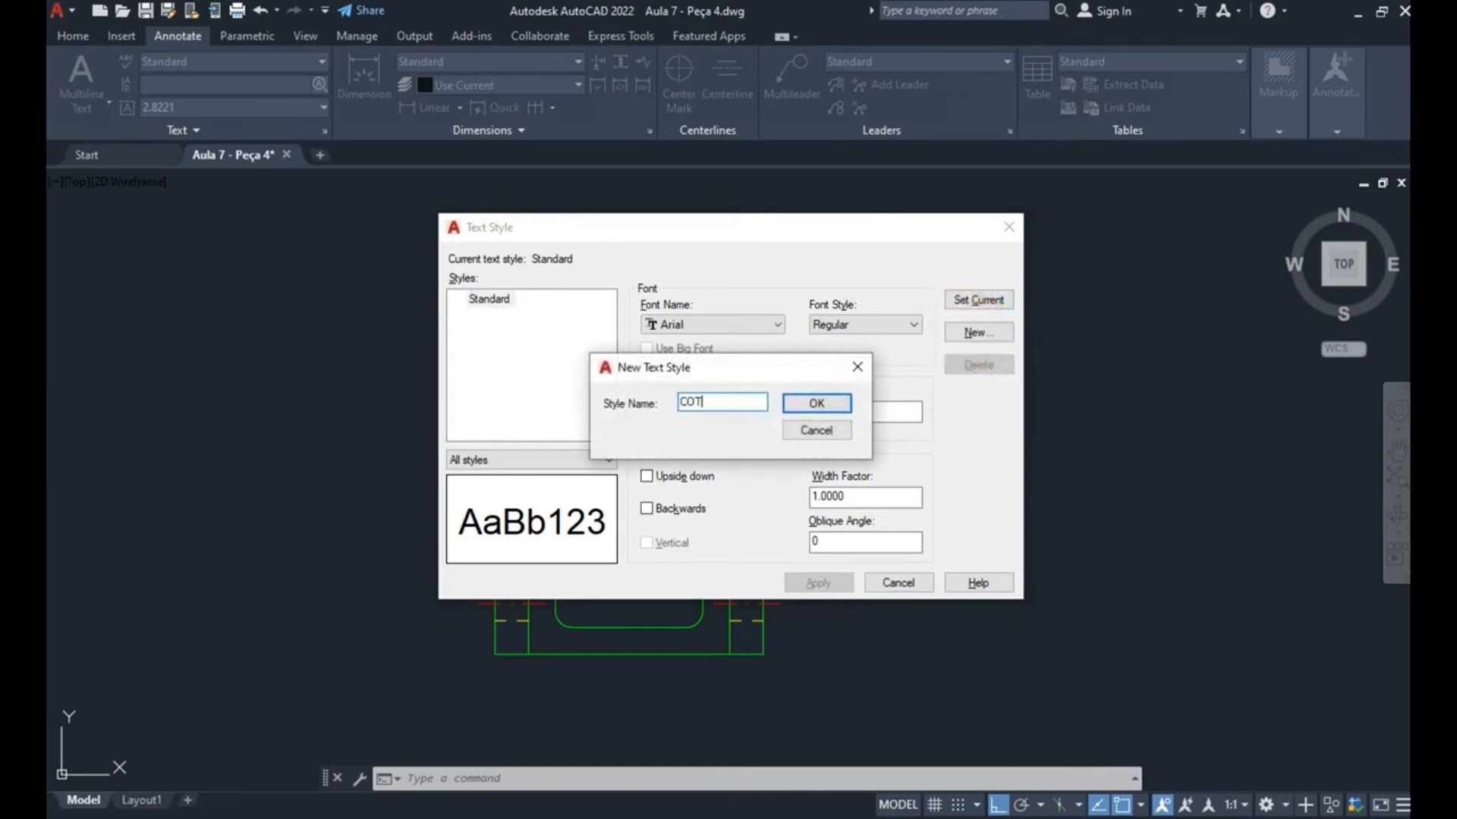
{"action": "type", "text": "A ROMANS"}
{"action": "key", "text": "Return"}
- Set the font of the COTA ROMANS text style to romans.shx
{"action": "left_click", "coordinate": [716, 323]}
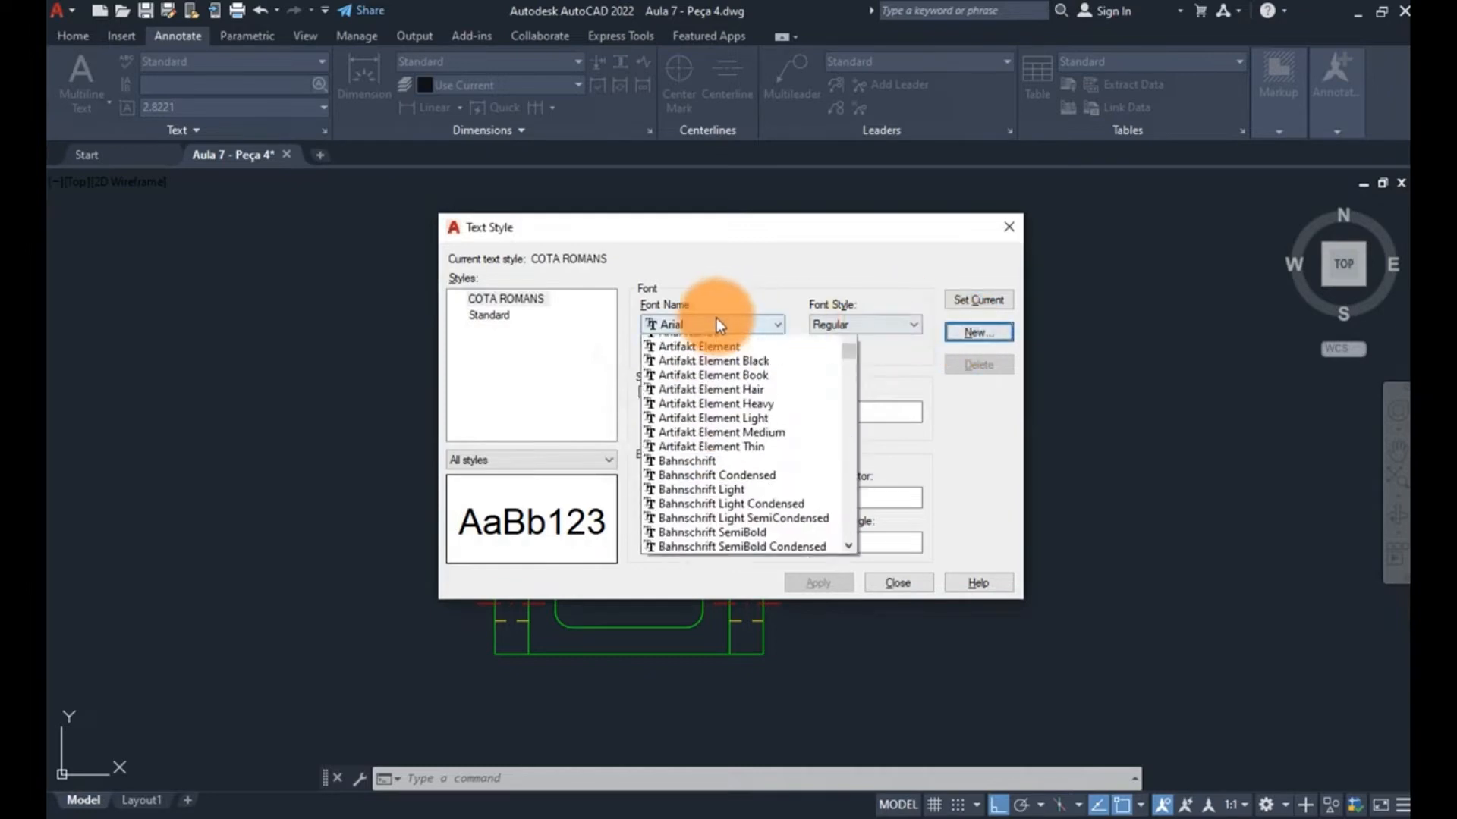
{"action": "scroll", "coordinate": [731, 472], "scroll_direction": "up", "scroll_amount": 3}
{"action": "scroll", "coordinate": [735, 477], "scroll_direction": "down", "scroll_amount": 4}
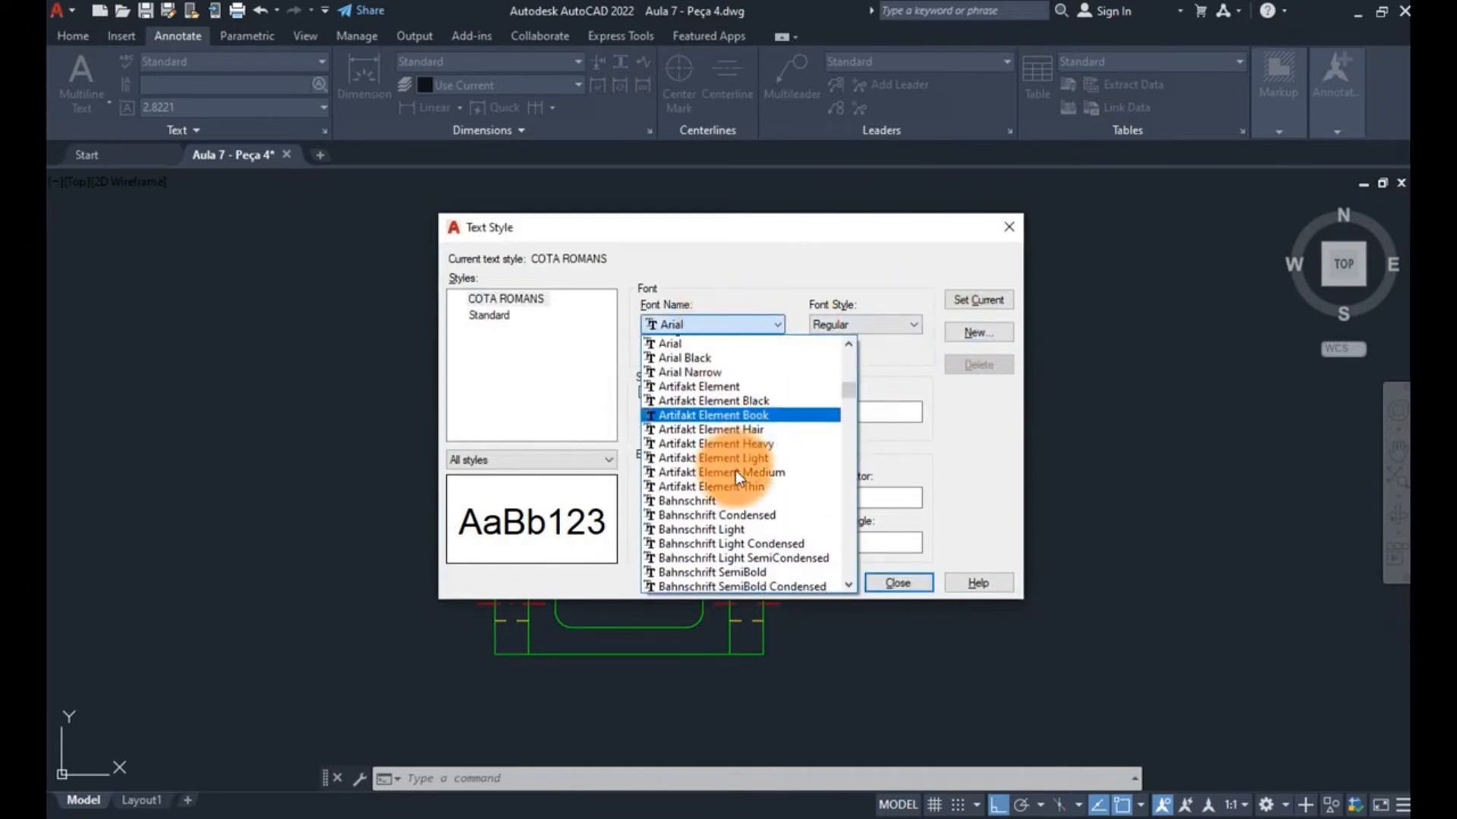
{"action": "key", "text": "r"}
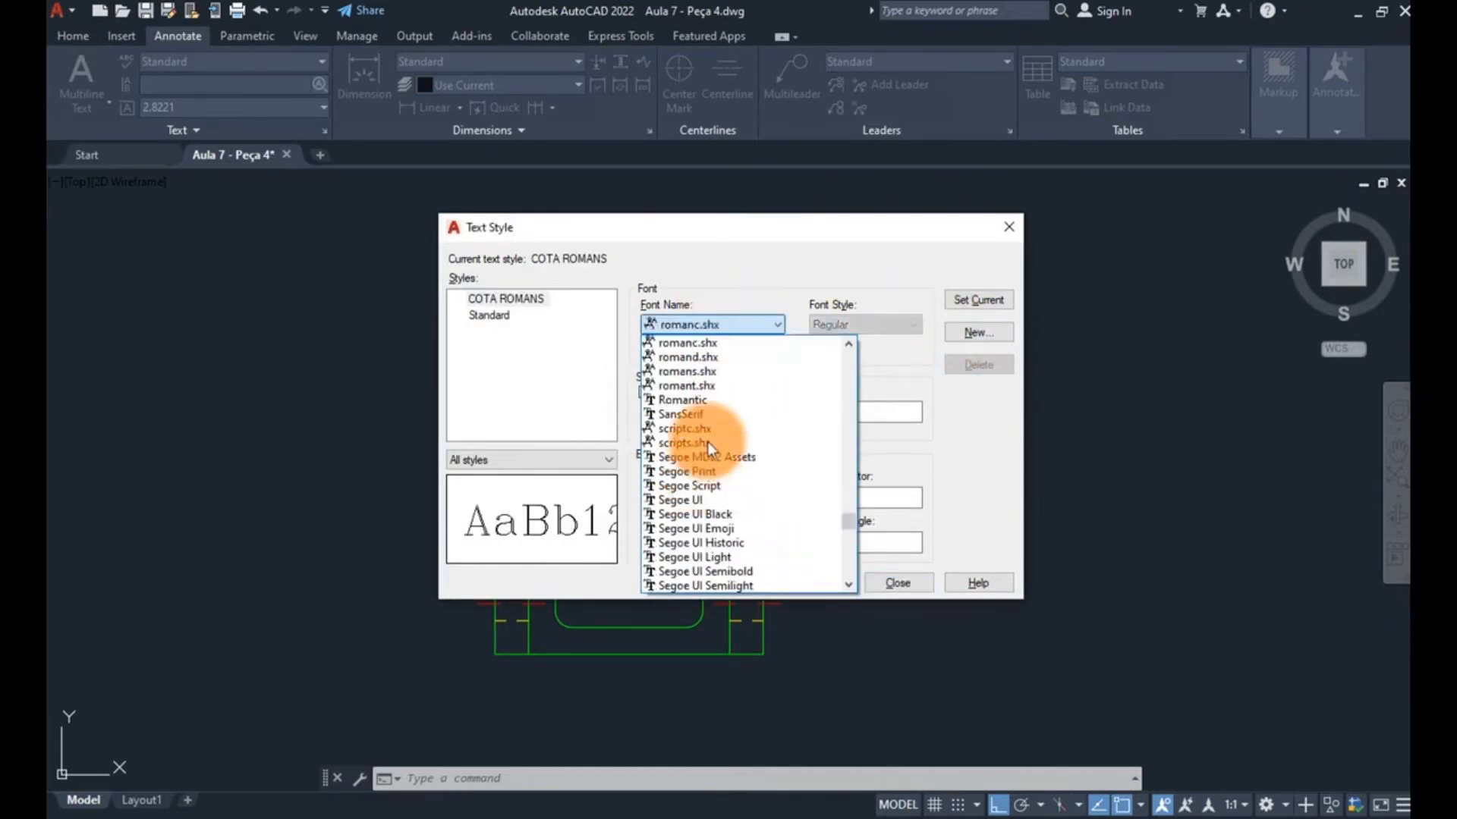
{"action": "left_click", "coordinate": [671, 374]}
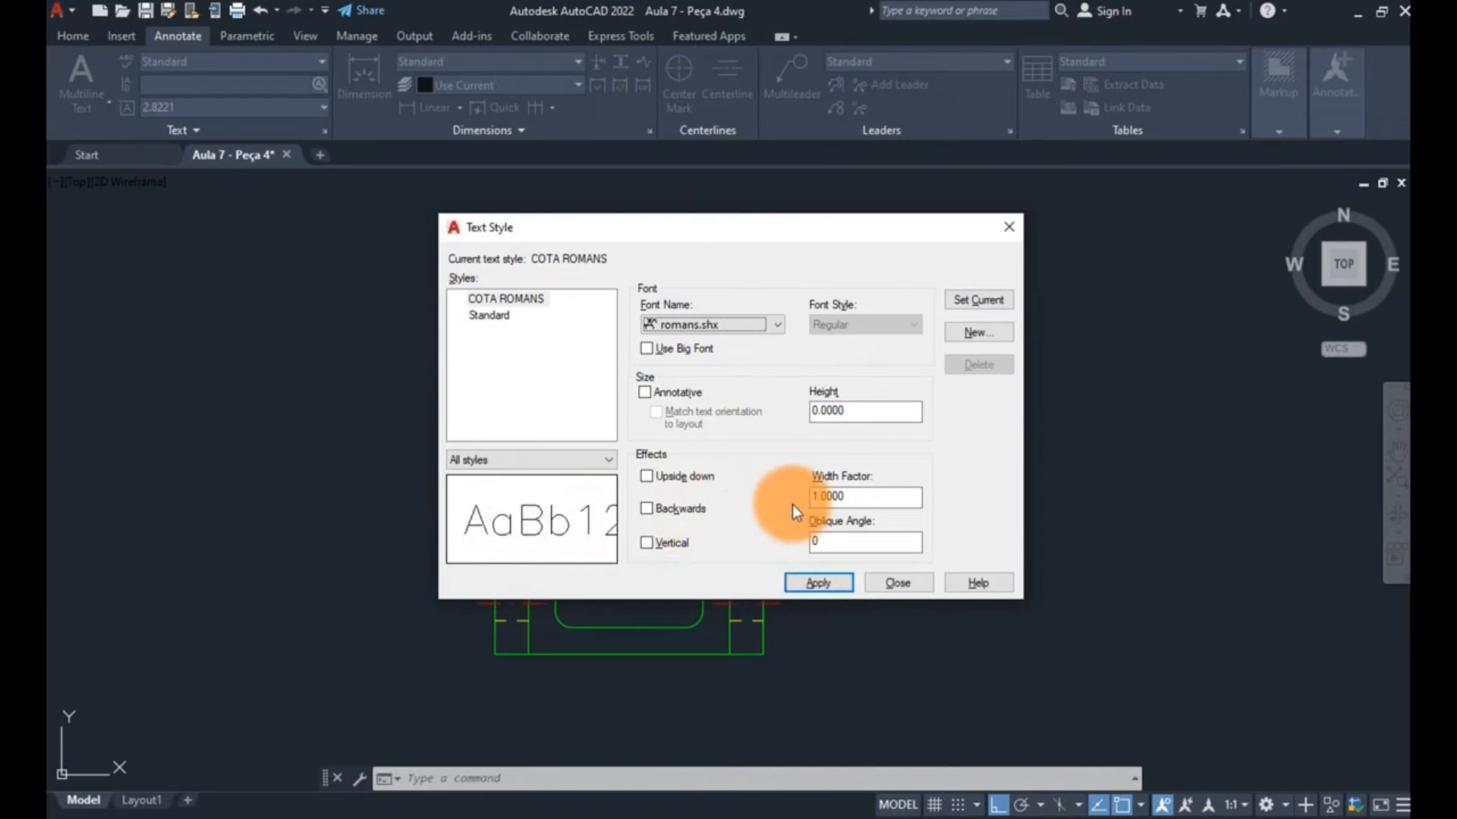
- Preview width factors of 3, .1 and .8 for the COTA ROMANS style, and restore the factor to 1
{"action": "double_click", "coordinate": [865, 496]}
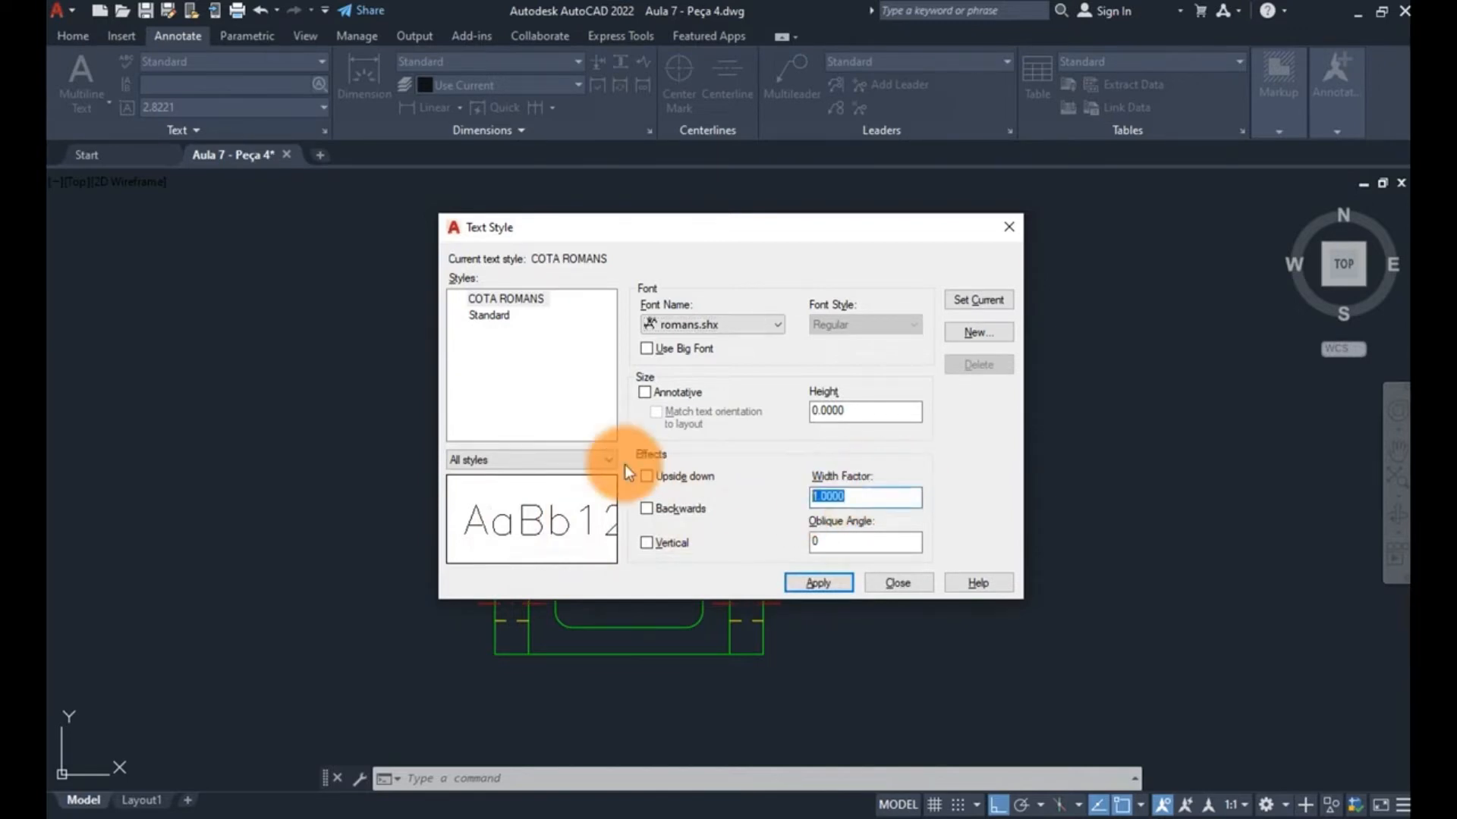
{"action": "type", "text": "3"}
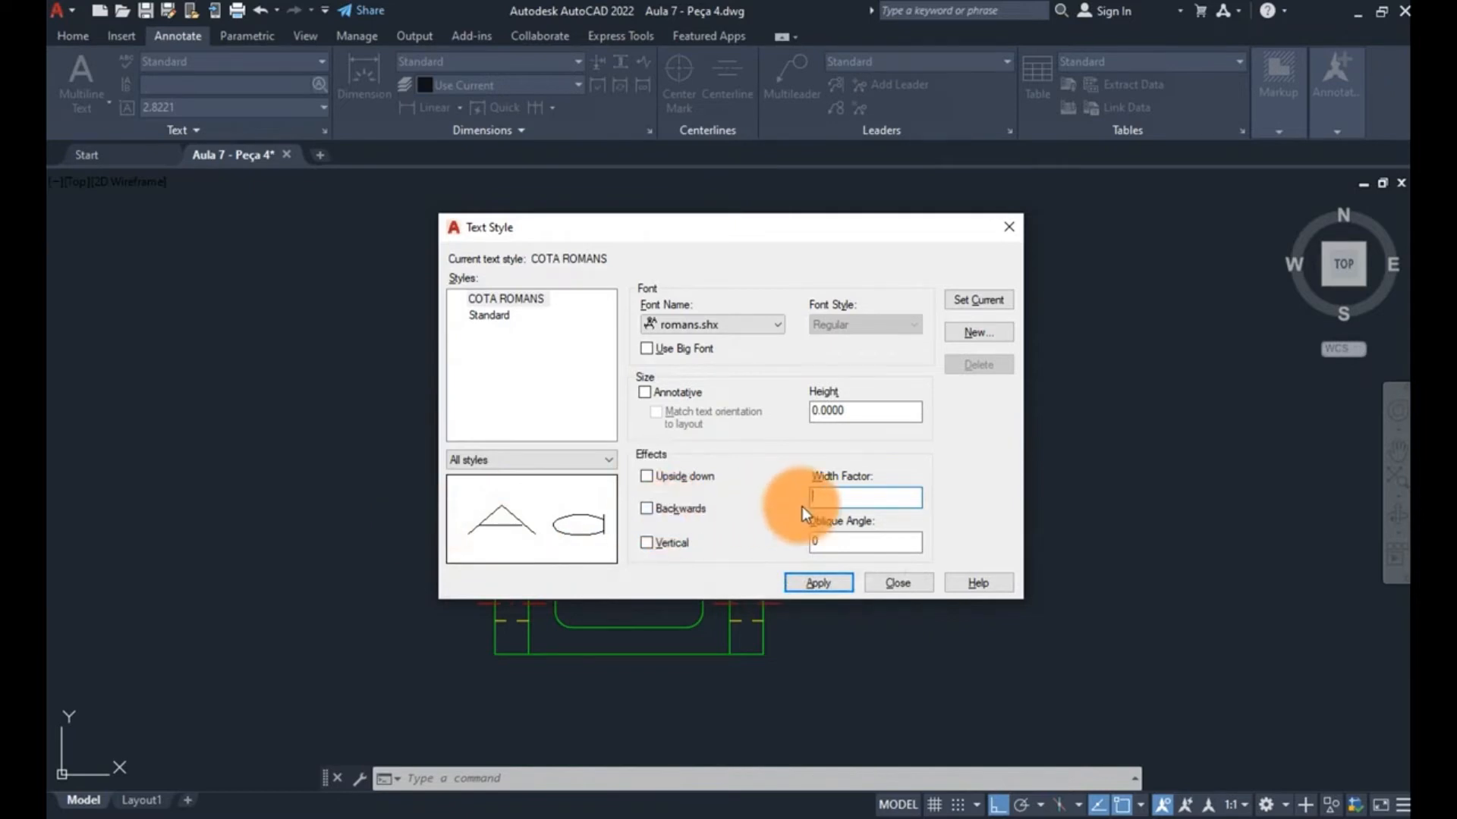
{"action": "type", "text": ".1"}
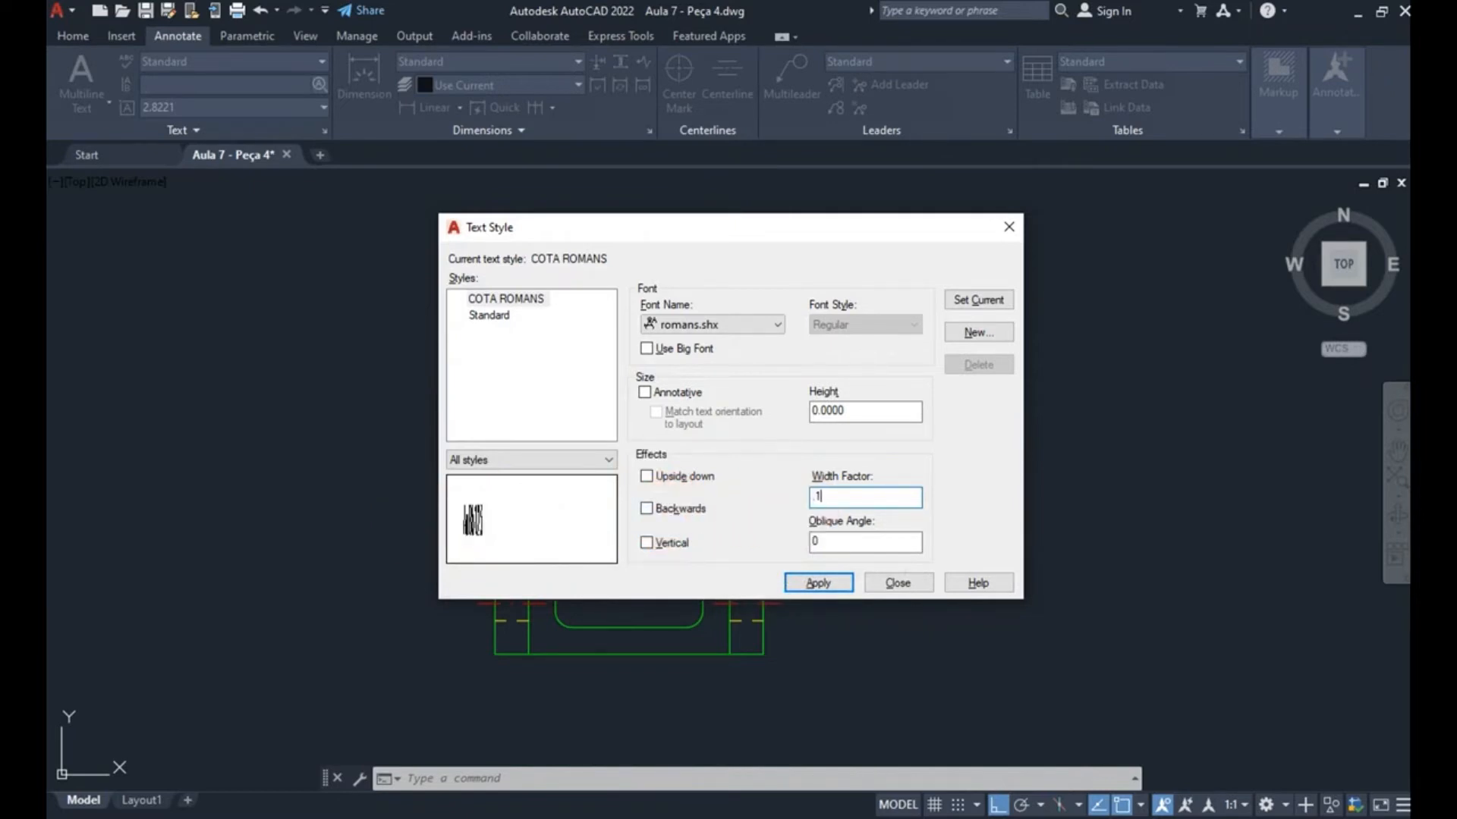
{"action": "key", "text": "BackSpace"}
{"action": "type", "text": "8"}
{"action": "key", "text": "BackSpace"}
{"action": "key", "text": "BackSpace"}
{"action": "type", "text": "1"}
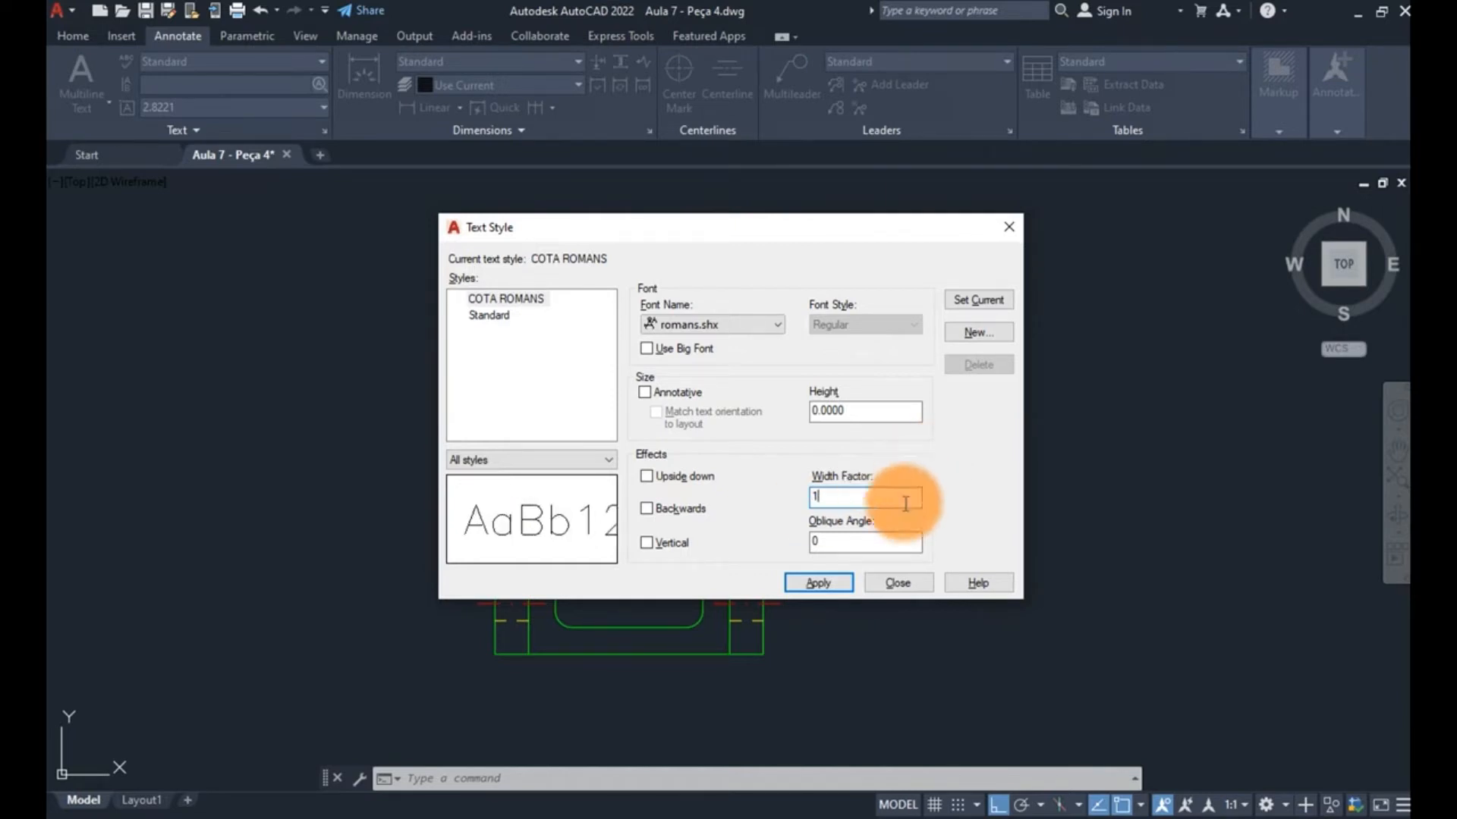
{"action": "key", "text": "Tab"}
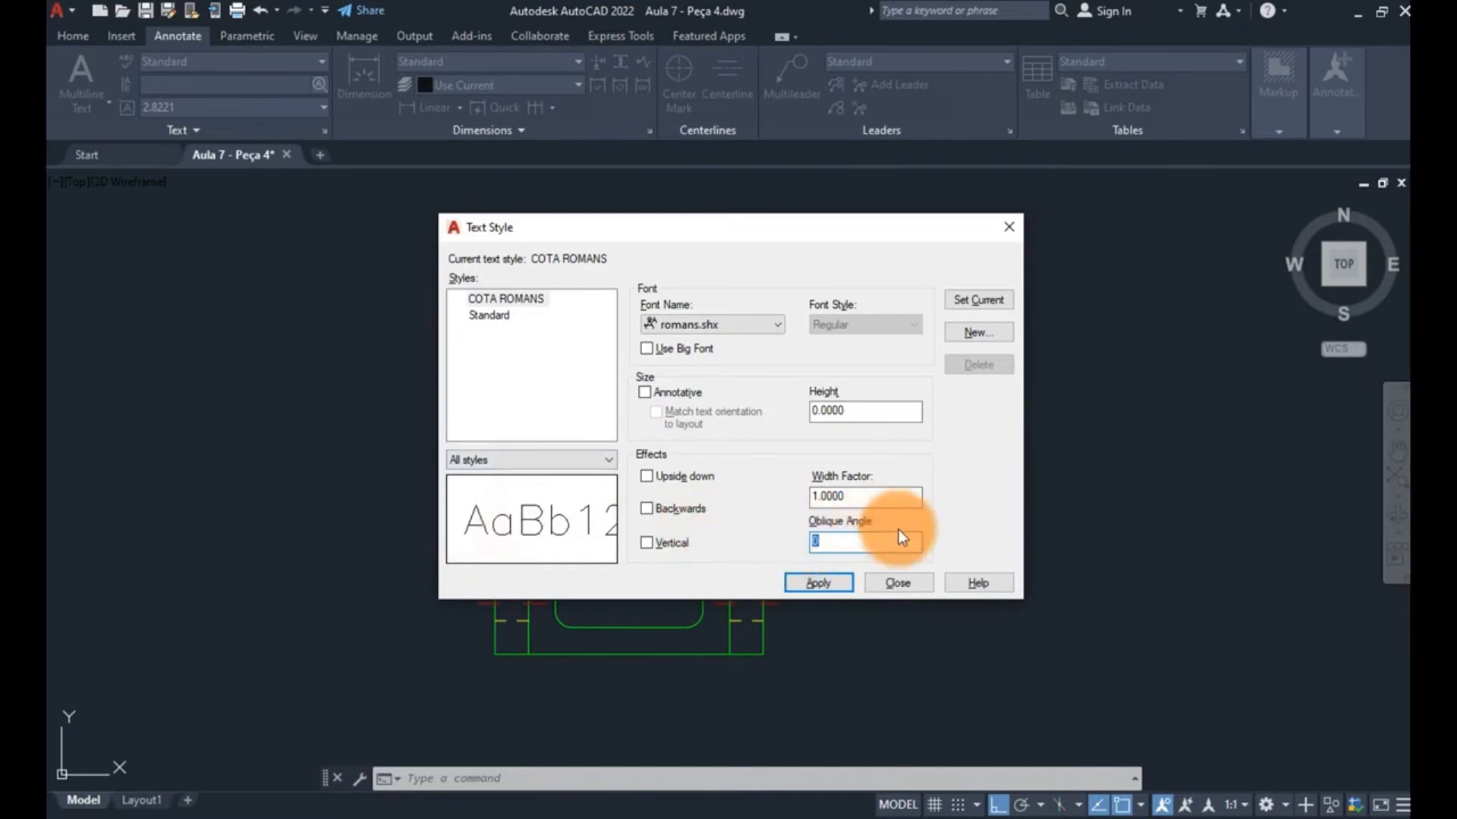
- Preview oblique angles of 15 and 45 for the COTA ROMANS style, and clear the value
{"action": "type", "text": "15"}
{"action": "key", "text": "BackSpace"}
{"action": "key", "text": "BackSpace"}
{"action": "type", "text": "45"}
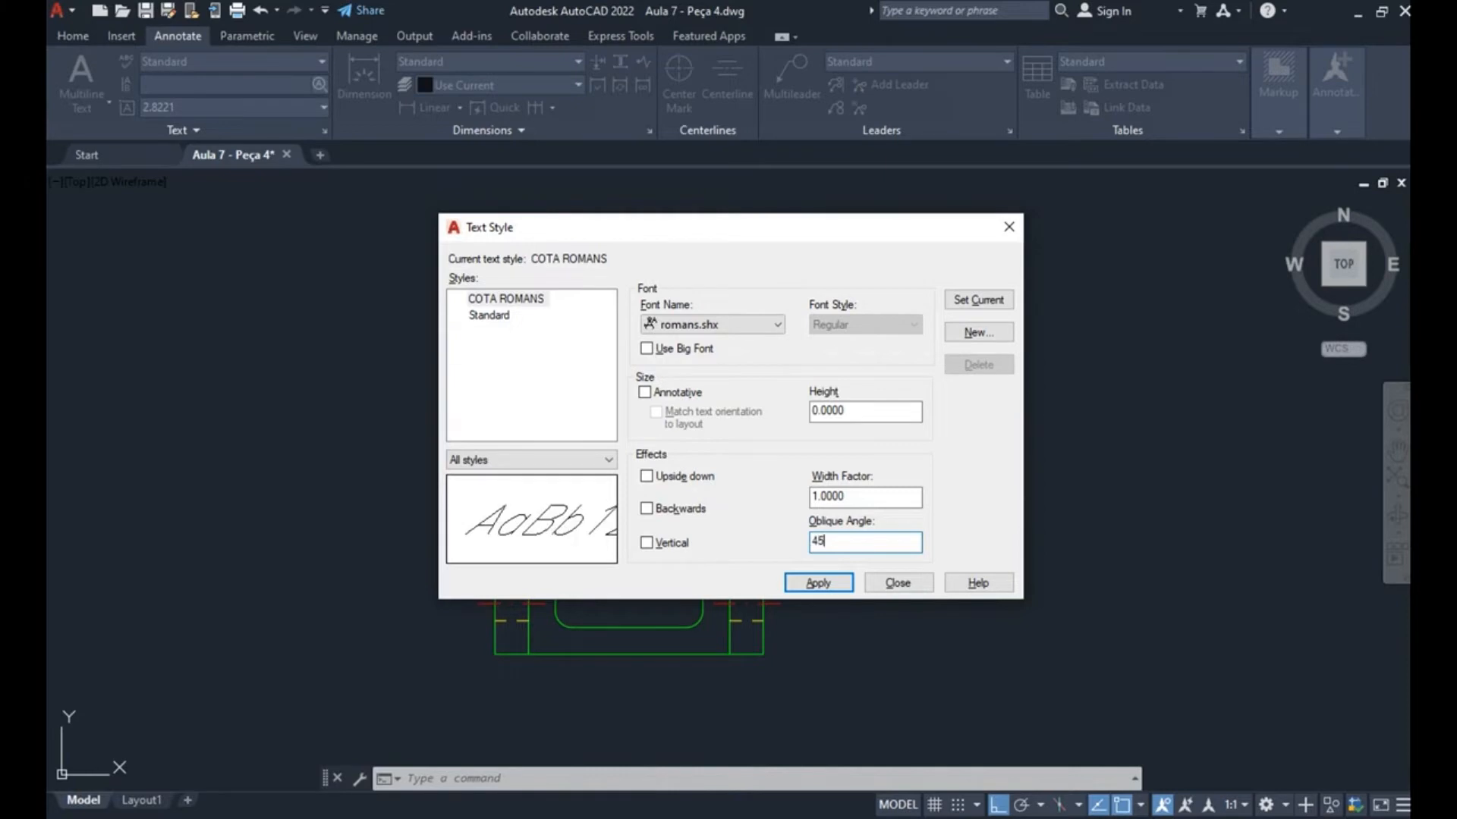
{"action": "key", "text": "BackSpace"}
{"action": "key", "text": "BackSpace"}
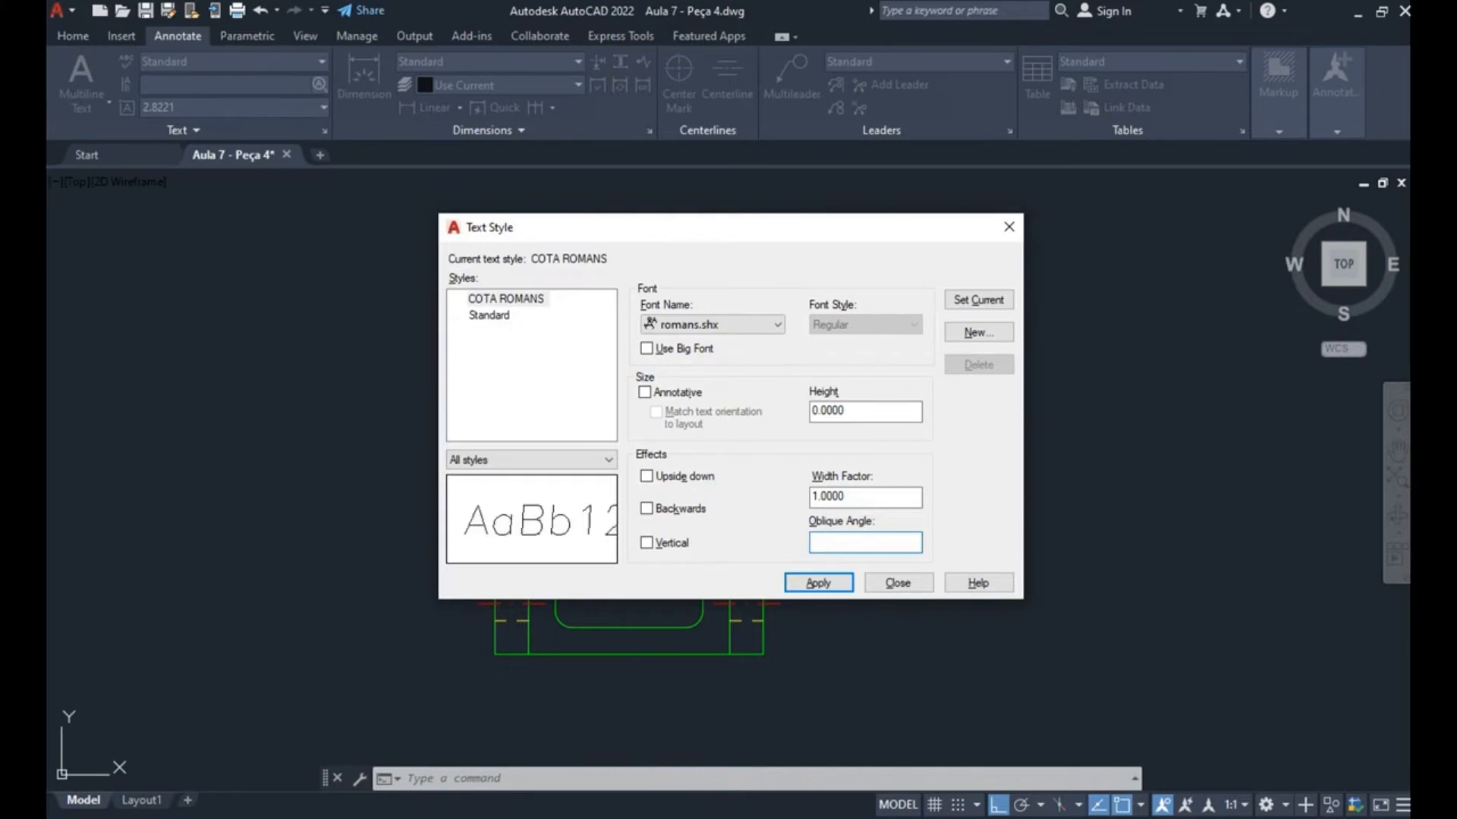
- Set the oblique angle to 0, apply the COTA ROMANS text style and finish the text style setup
{"action": "type", "text": "0"}
{"action": "key", "text": "Return"}
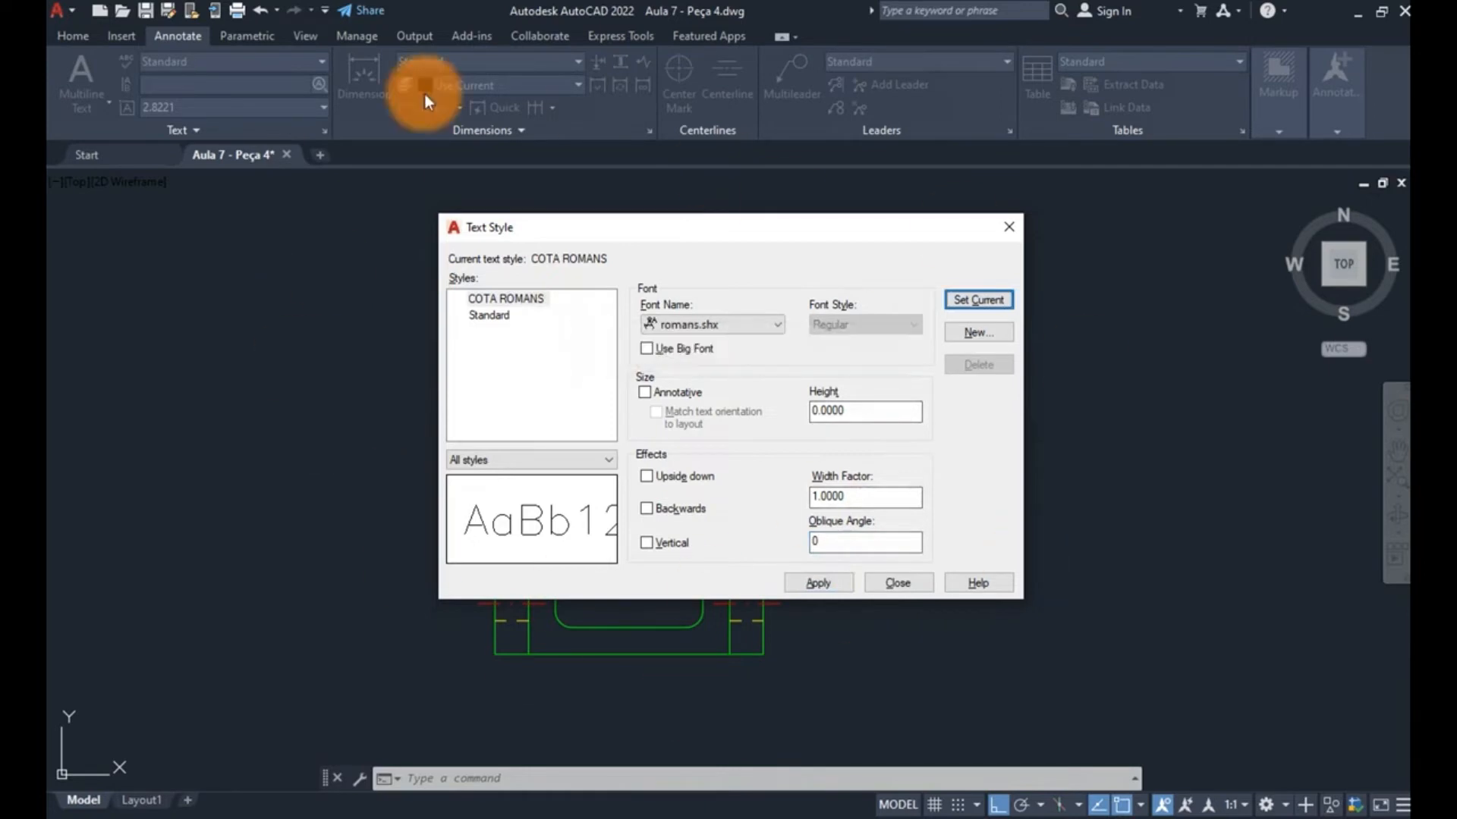
{"action": "left_click", "coordinate": [898, 582]}
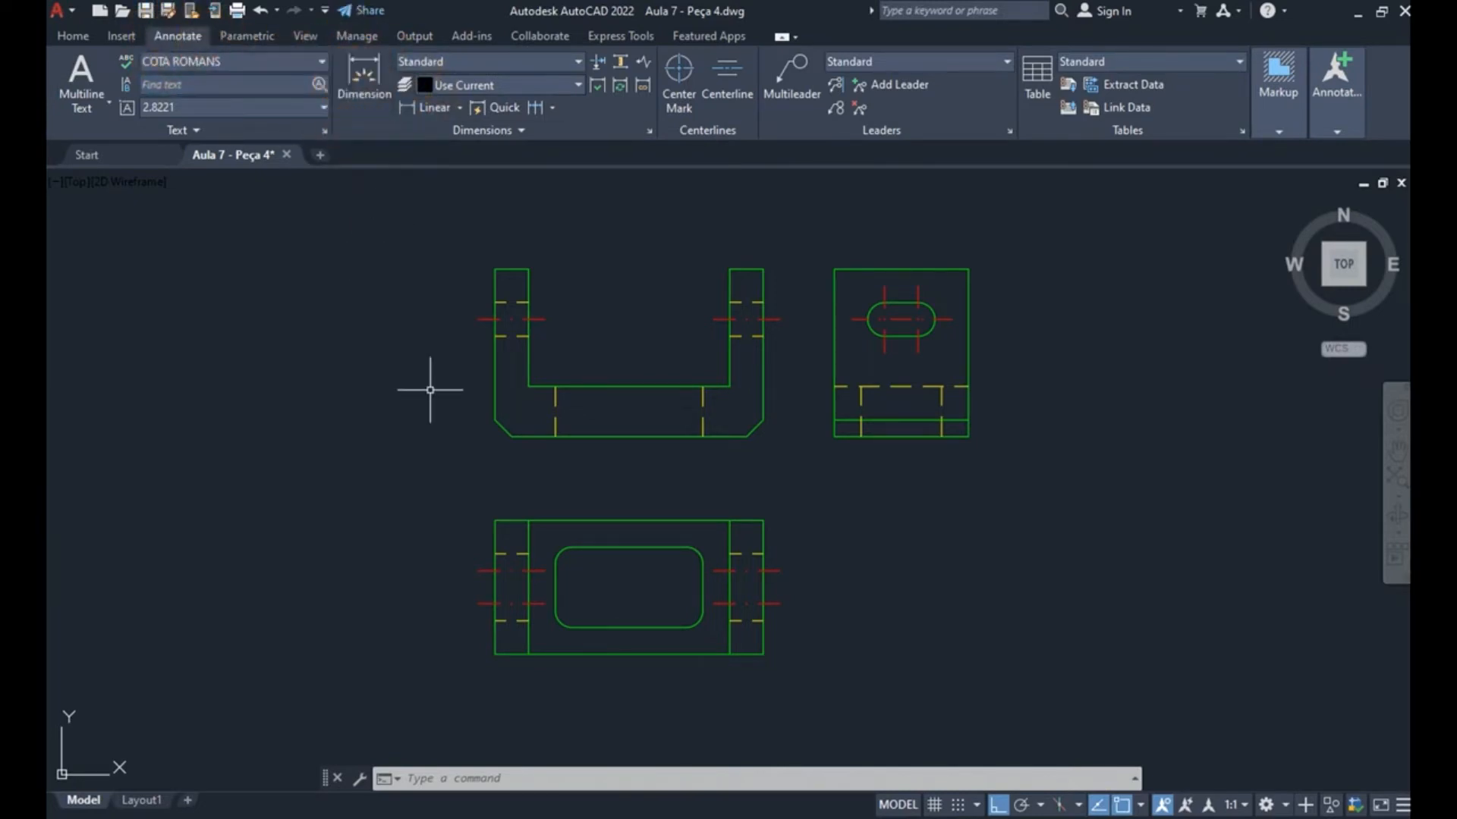
- Create a new dimension style named COTA 1P1 based on Standard for all dimensions, and continue to its settings
{"action": "type", "text": "D"}
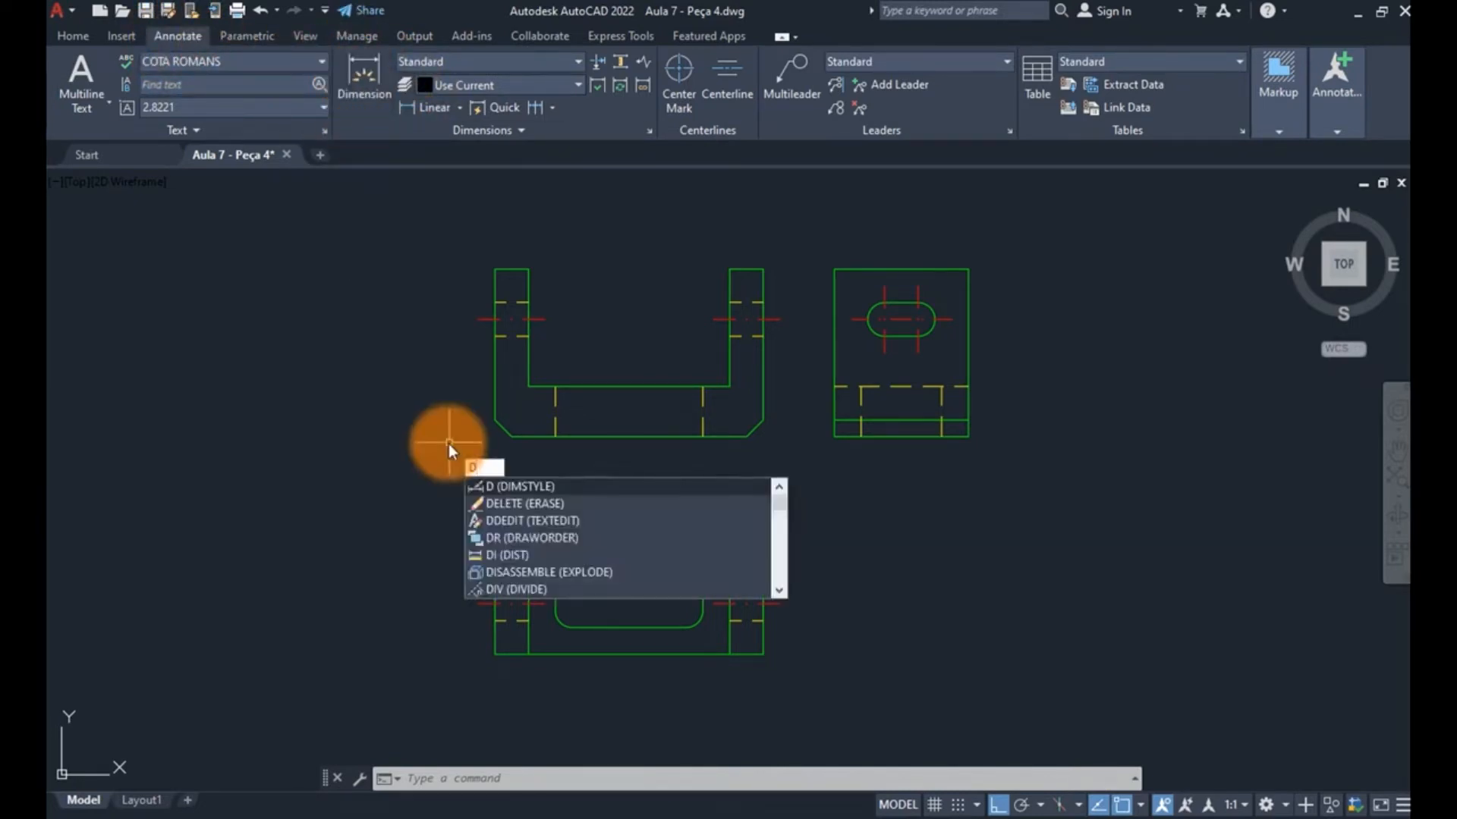
{"action": "key", "text": "Return"}
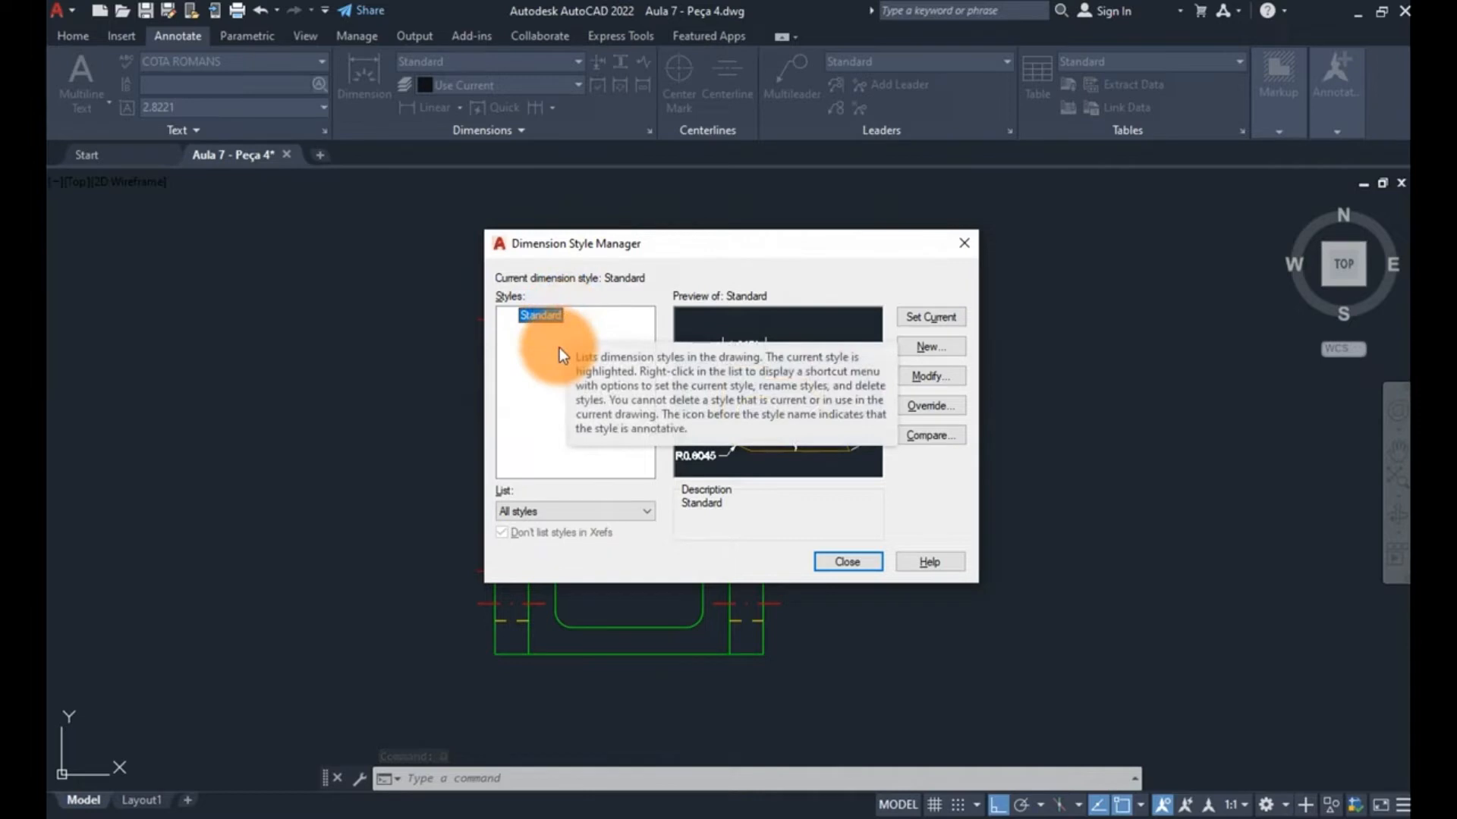
{"action": "left_click", "coordinate": [929, 346]}
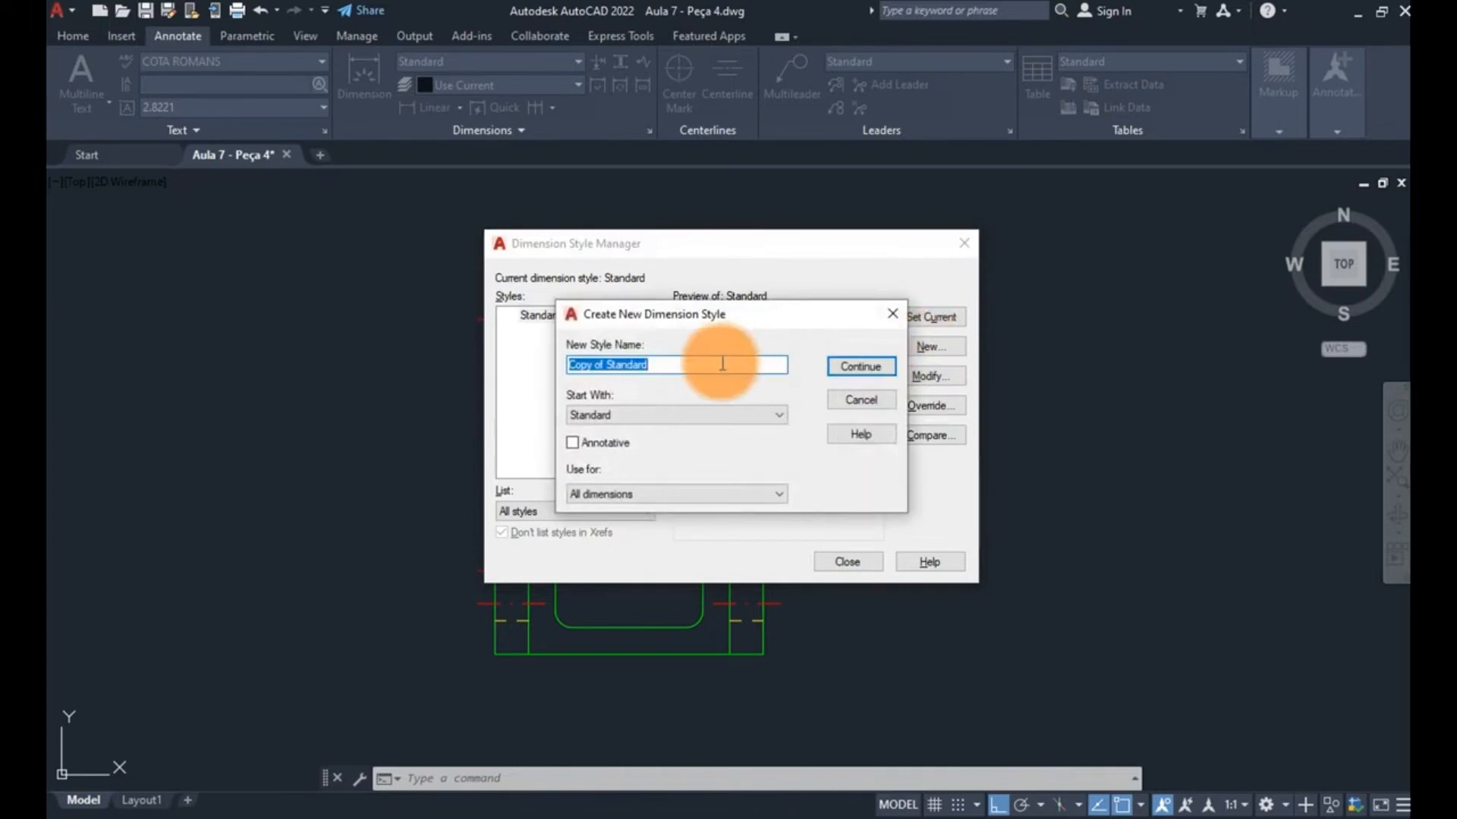
{"action": "key", "text": "BackSpace"}
{"action": "type", "text": "COTA 1P1"}
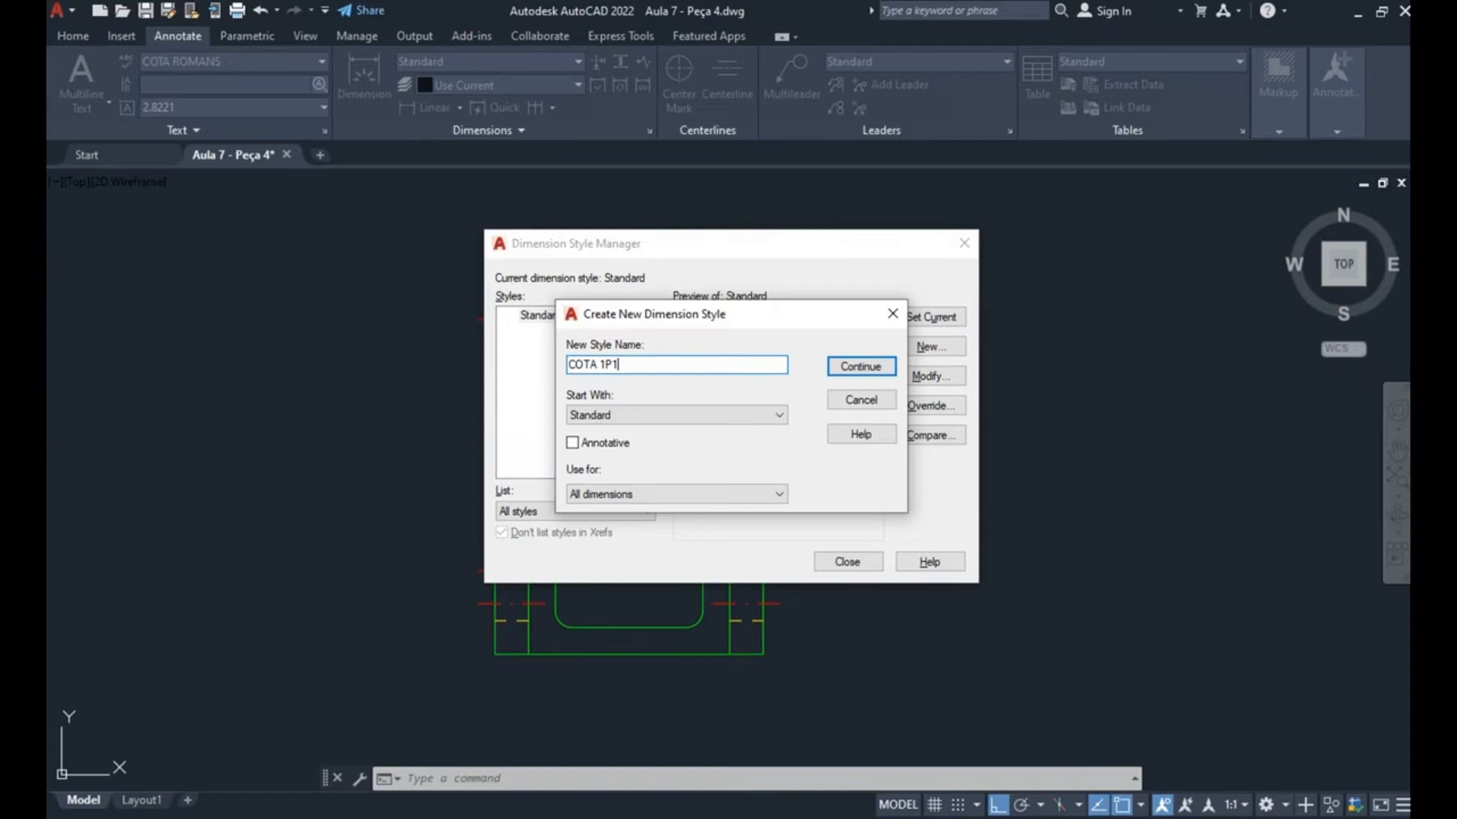
{"action": "left_click", "coordinate": [862, 366]}
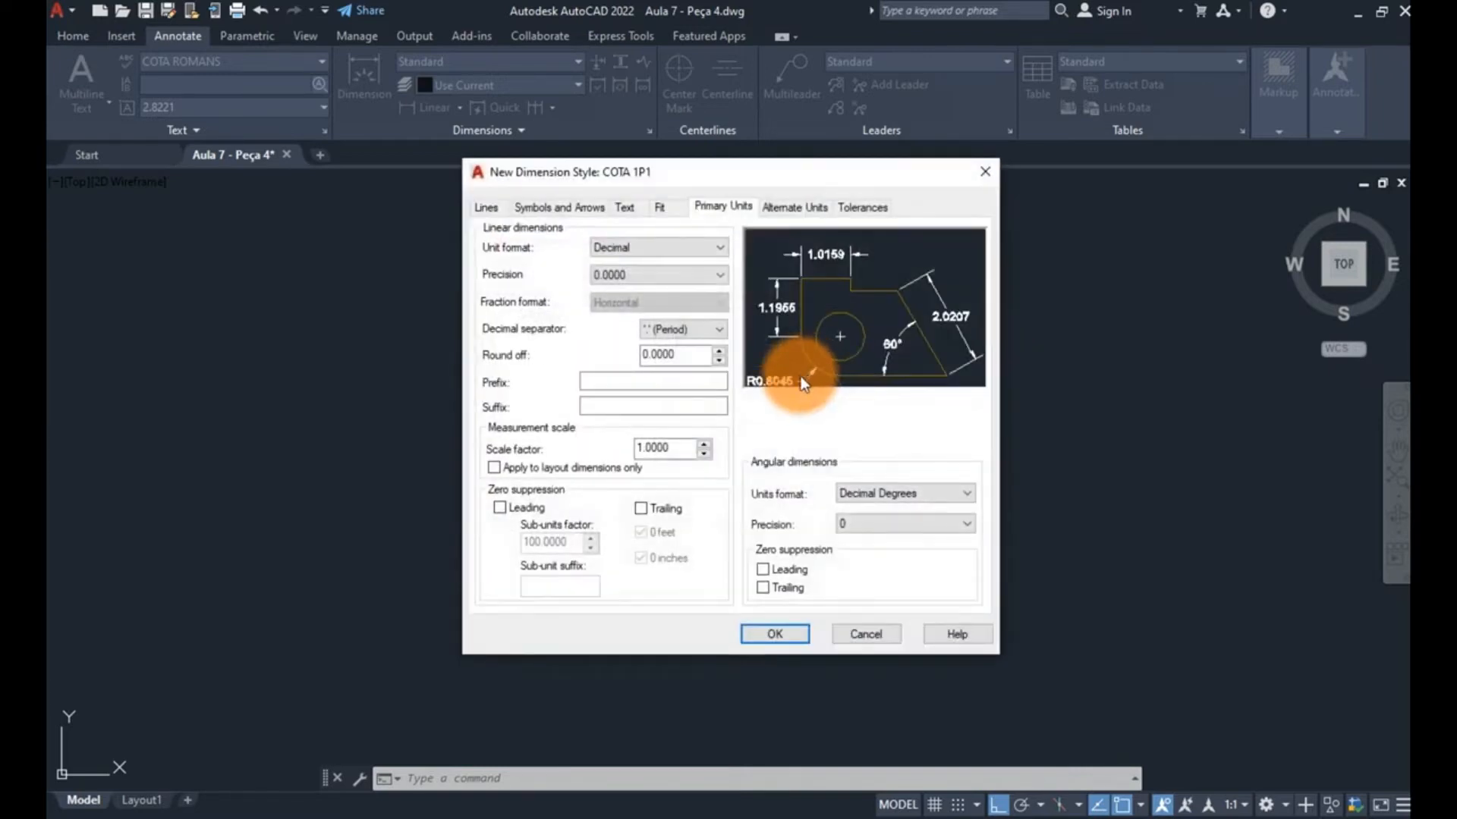
- Set the dimension lines of the COTA 1P1 style to colour Red, linetype Continuous and lineweight ByLayer
{"action": "left_click", "coordinate": [486, 209]}
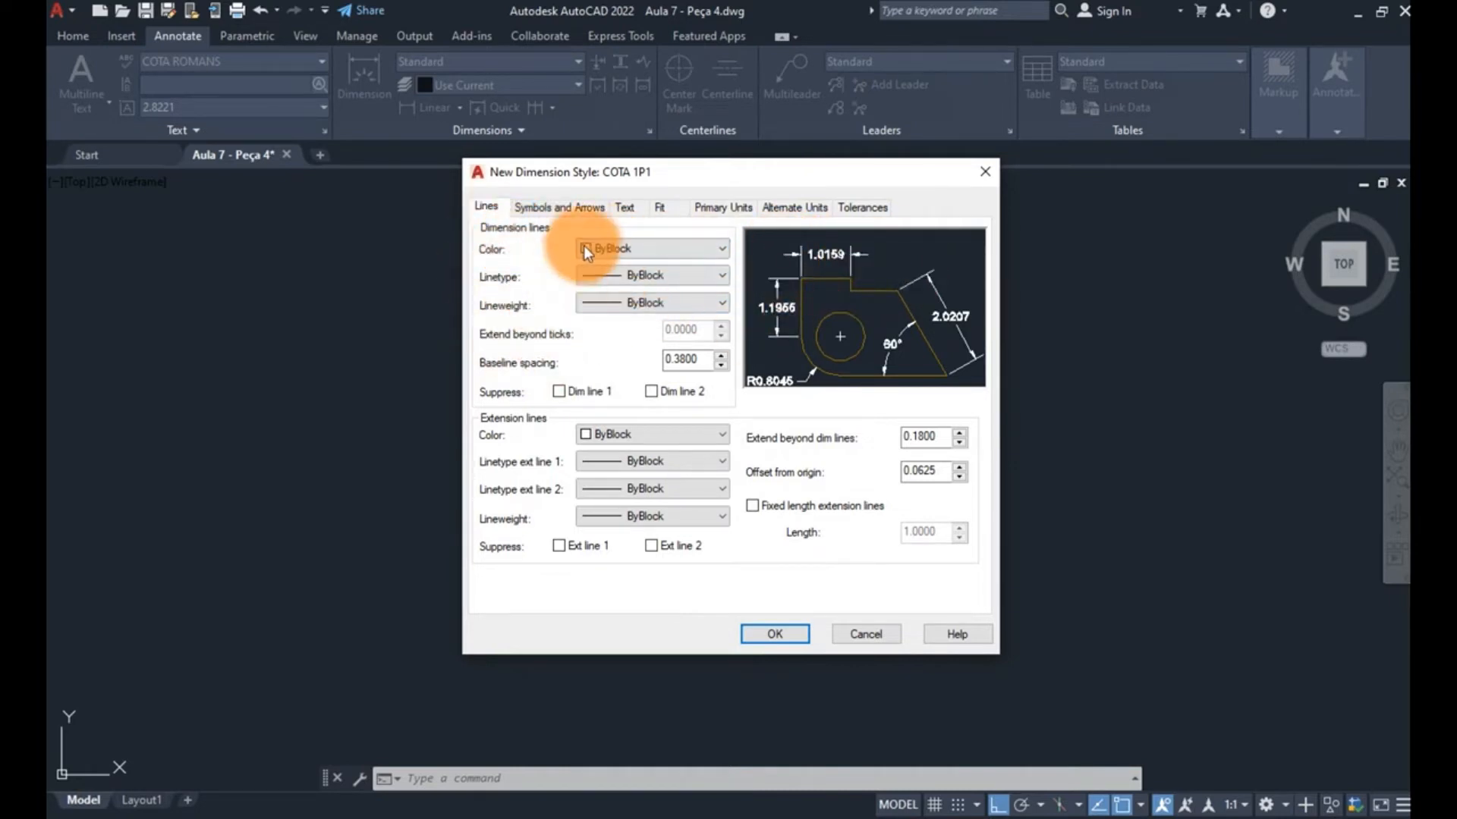
{"action": "left_click", "coordinate": [605, 249]}
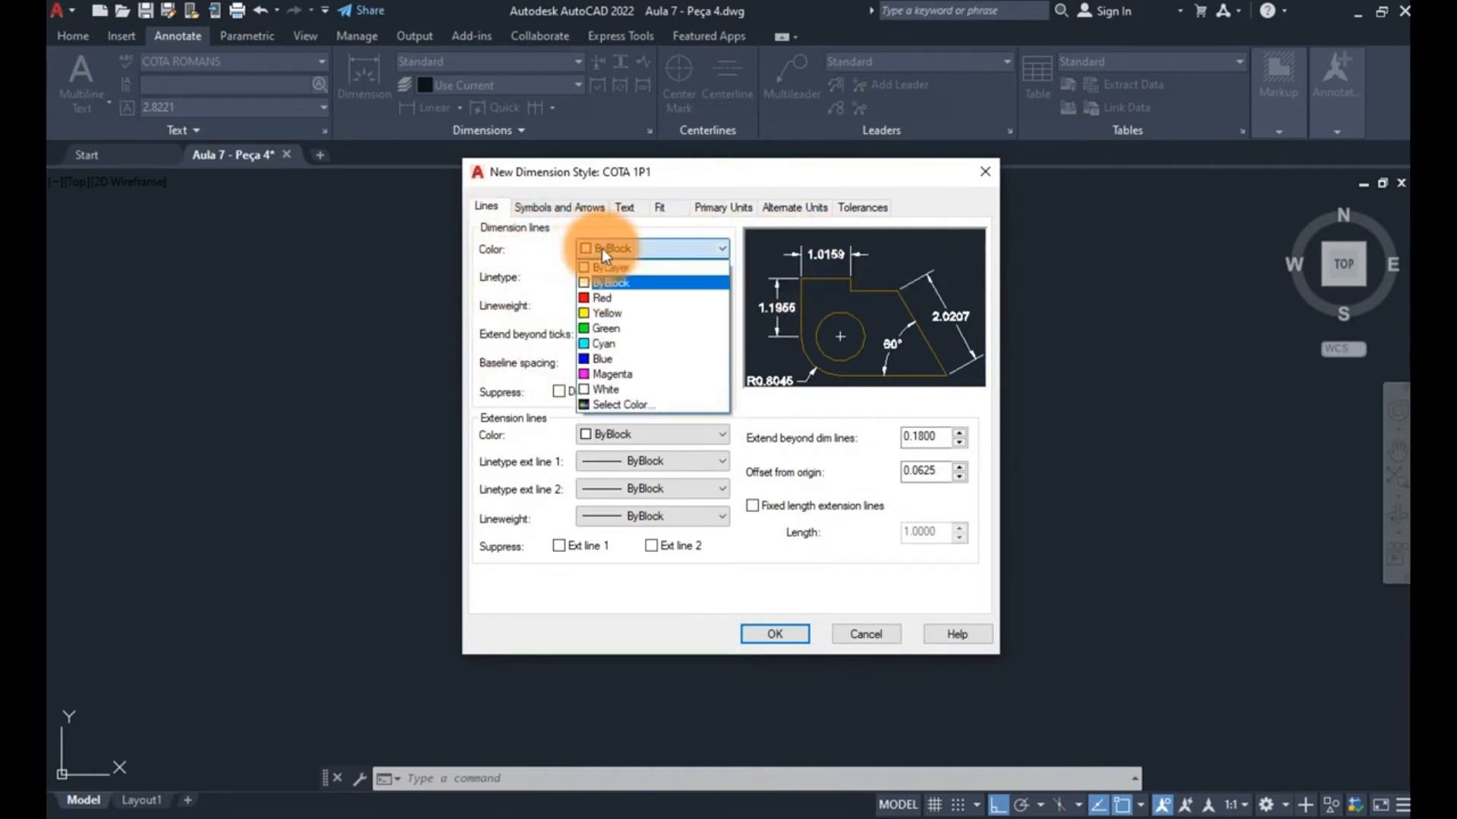
{"action": "left_click", "coordinate": [610, 302]}
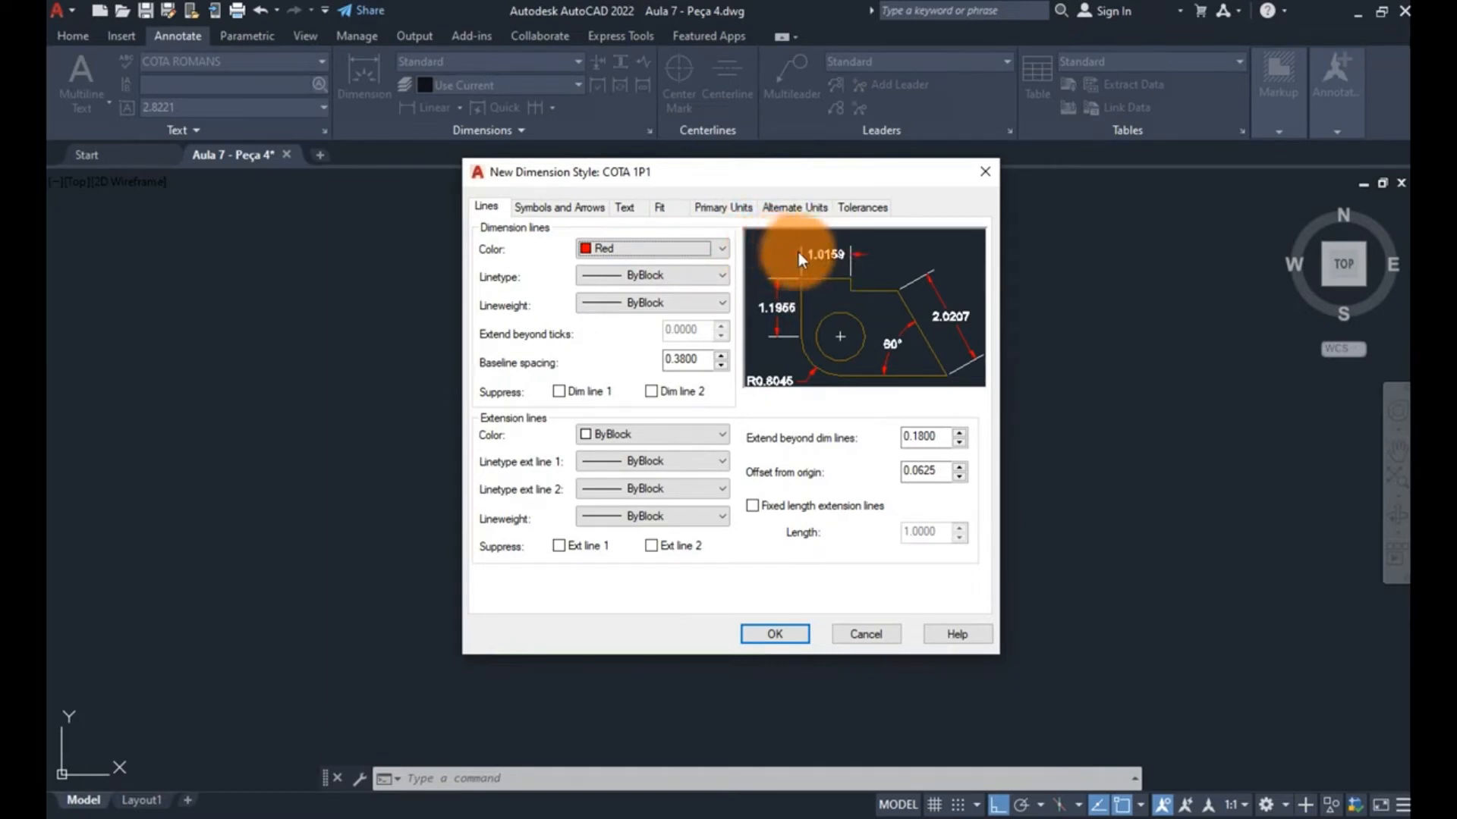
{"action": "left_click", "coordinate": [624, 273]}
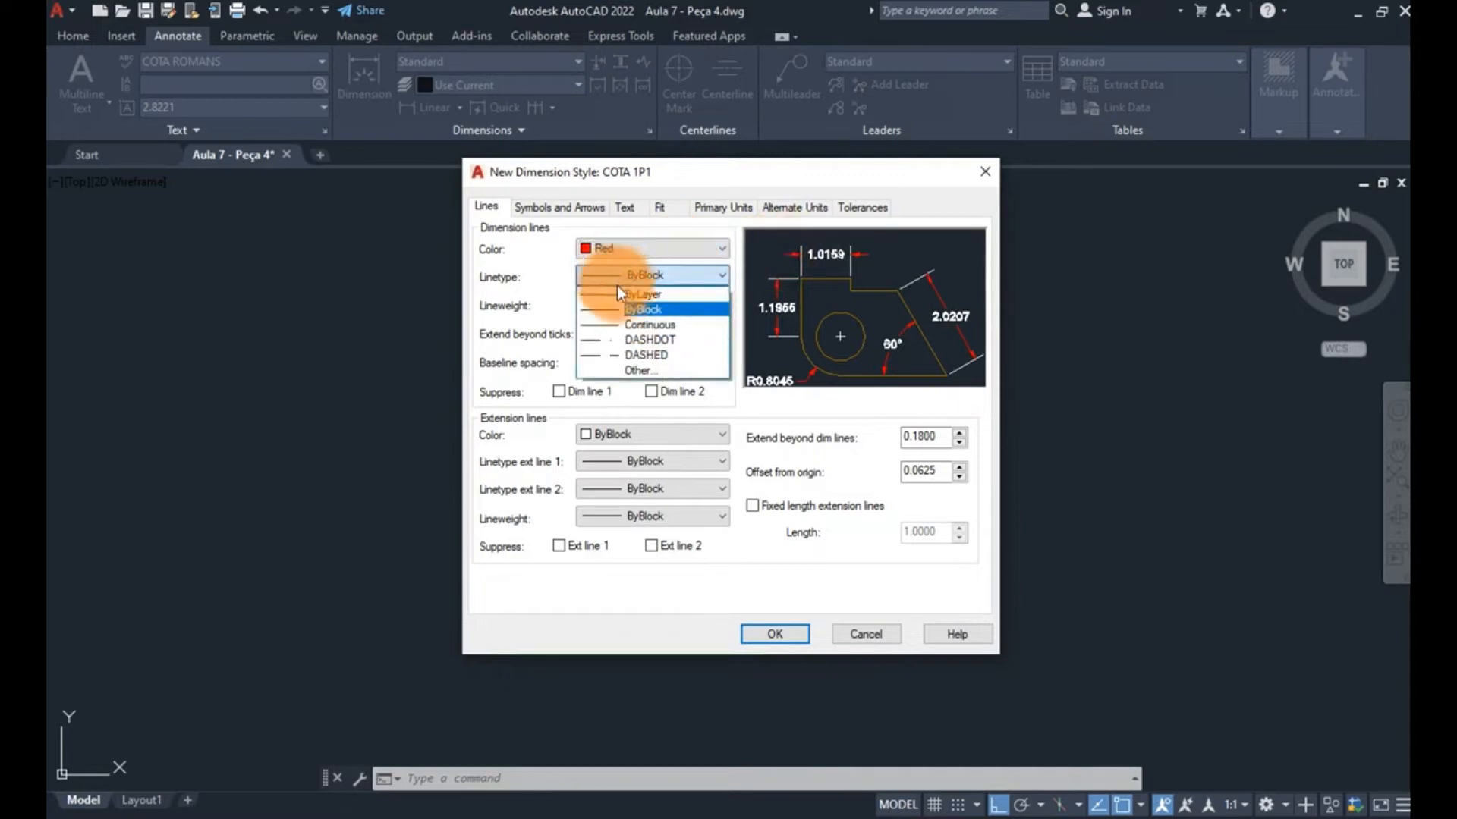
{"action": "left_click", "coordinate": [624, 324]}
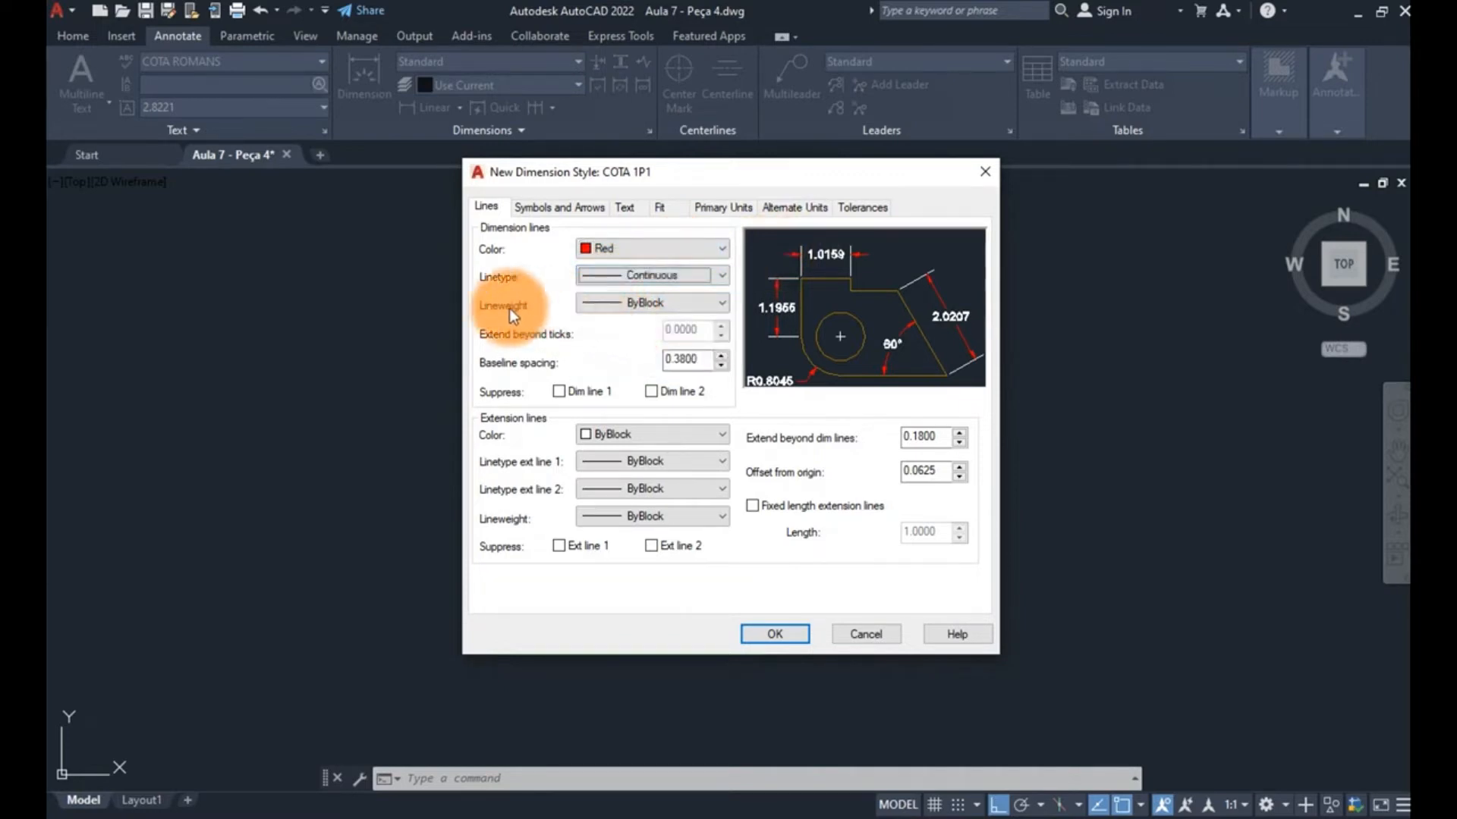
{"action": "left_click", "coordinate": [602, 312]}
{"action": "left_click", "coordinate": [608, 318]}
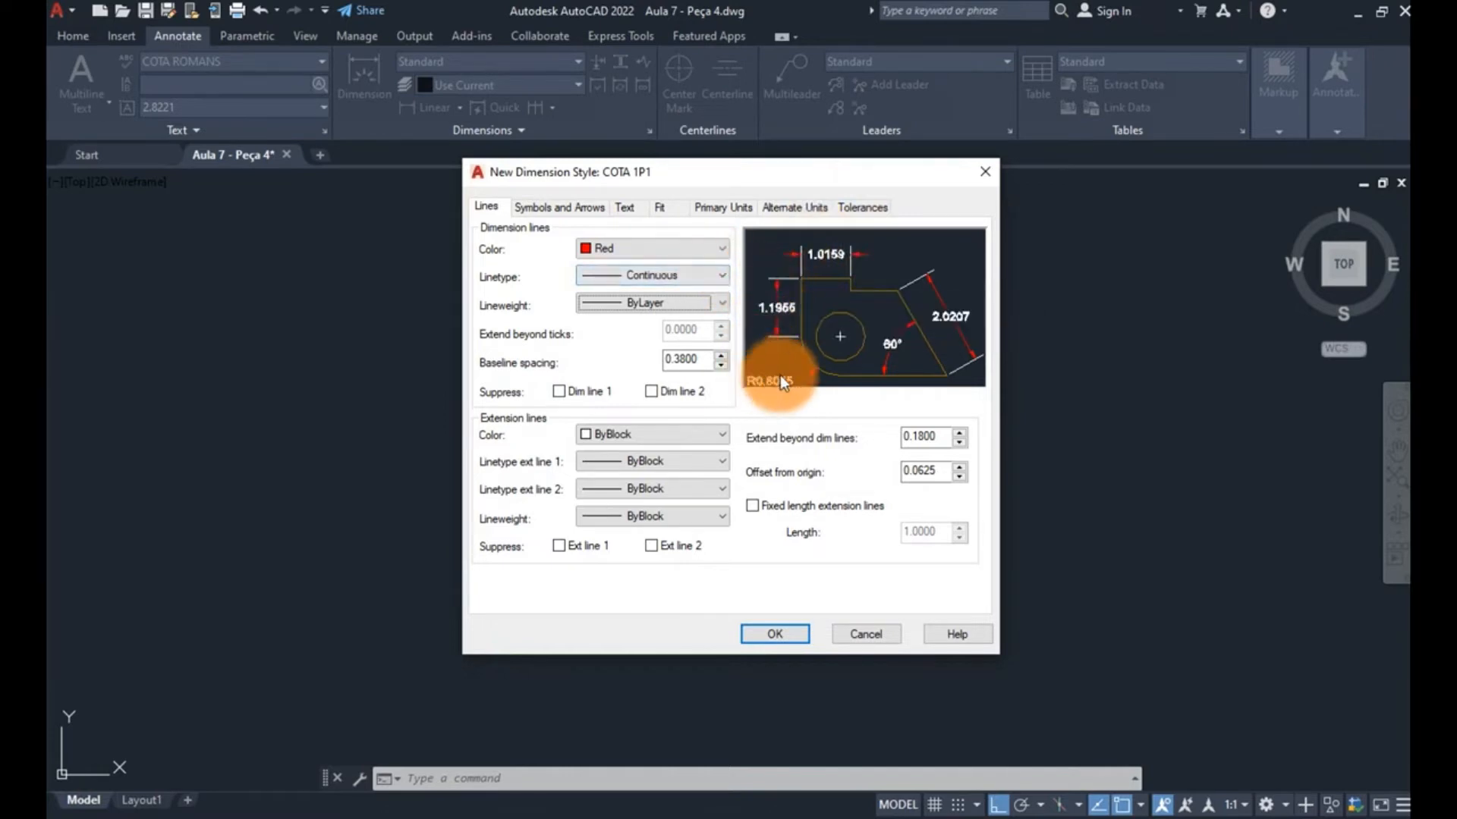
- Preview suppressing dimension lines 1 and 2, and restore both lines
{"action": "left_click", "coordinate": [662, 389]}
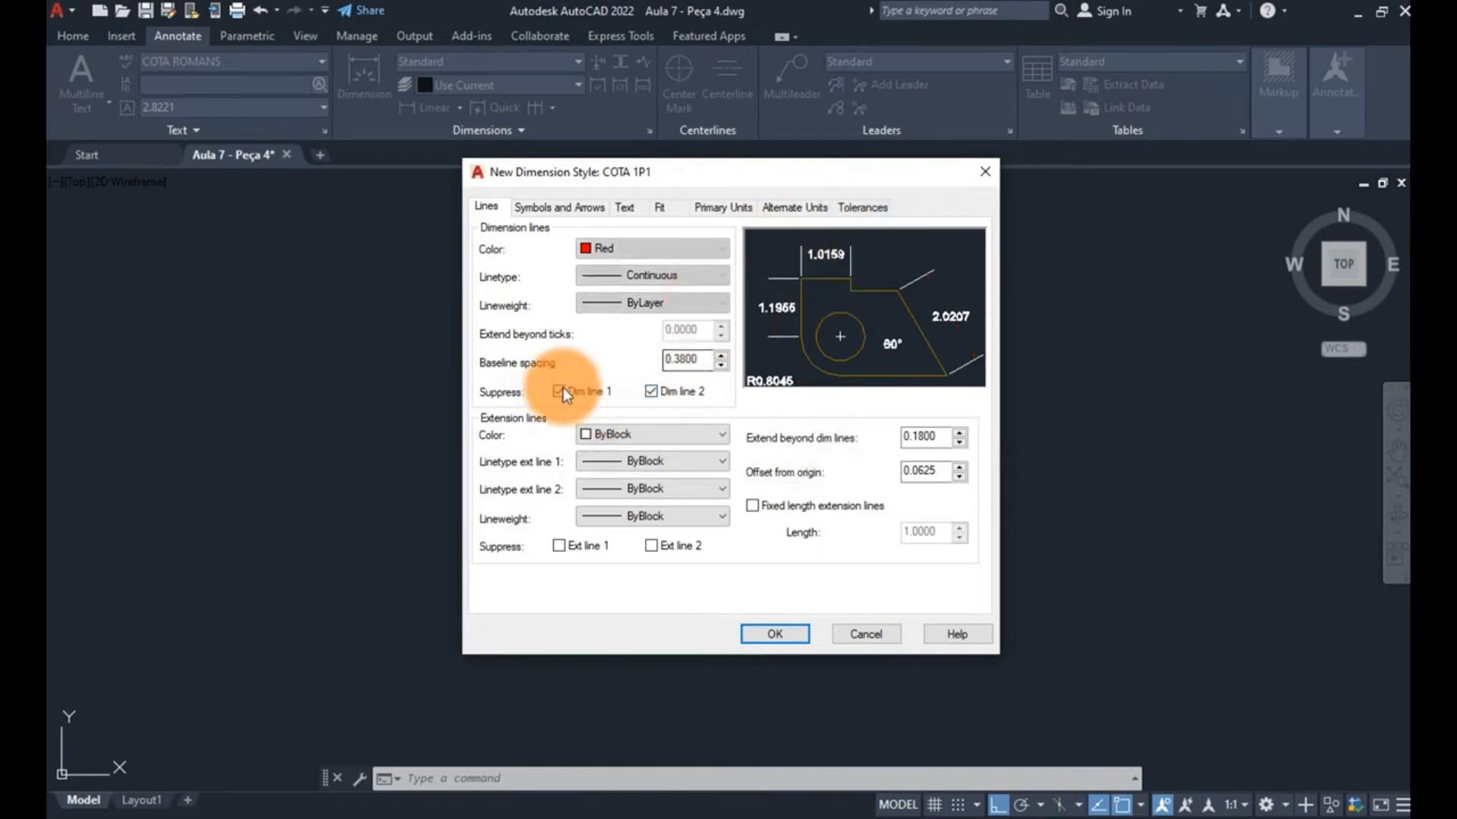
{"action": "left_click", "coordinate": [659, 394]}
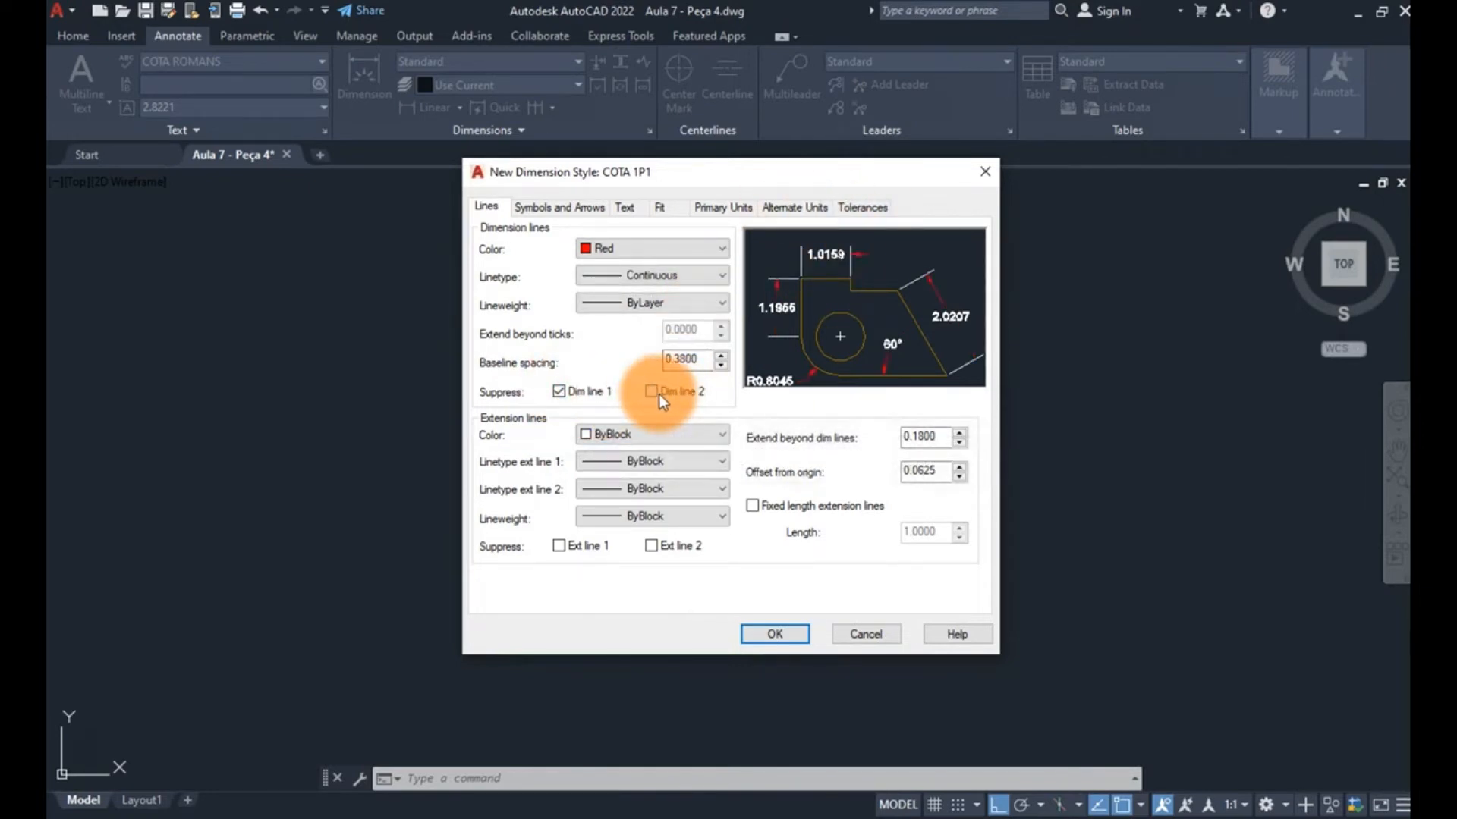
{"action": "left_click", "coordinate": [581, 393]}
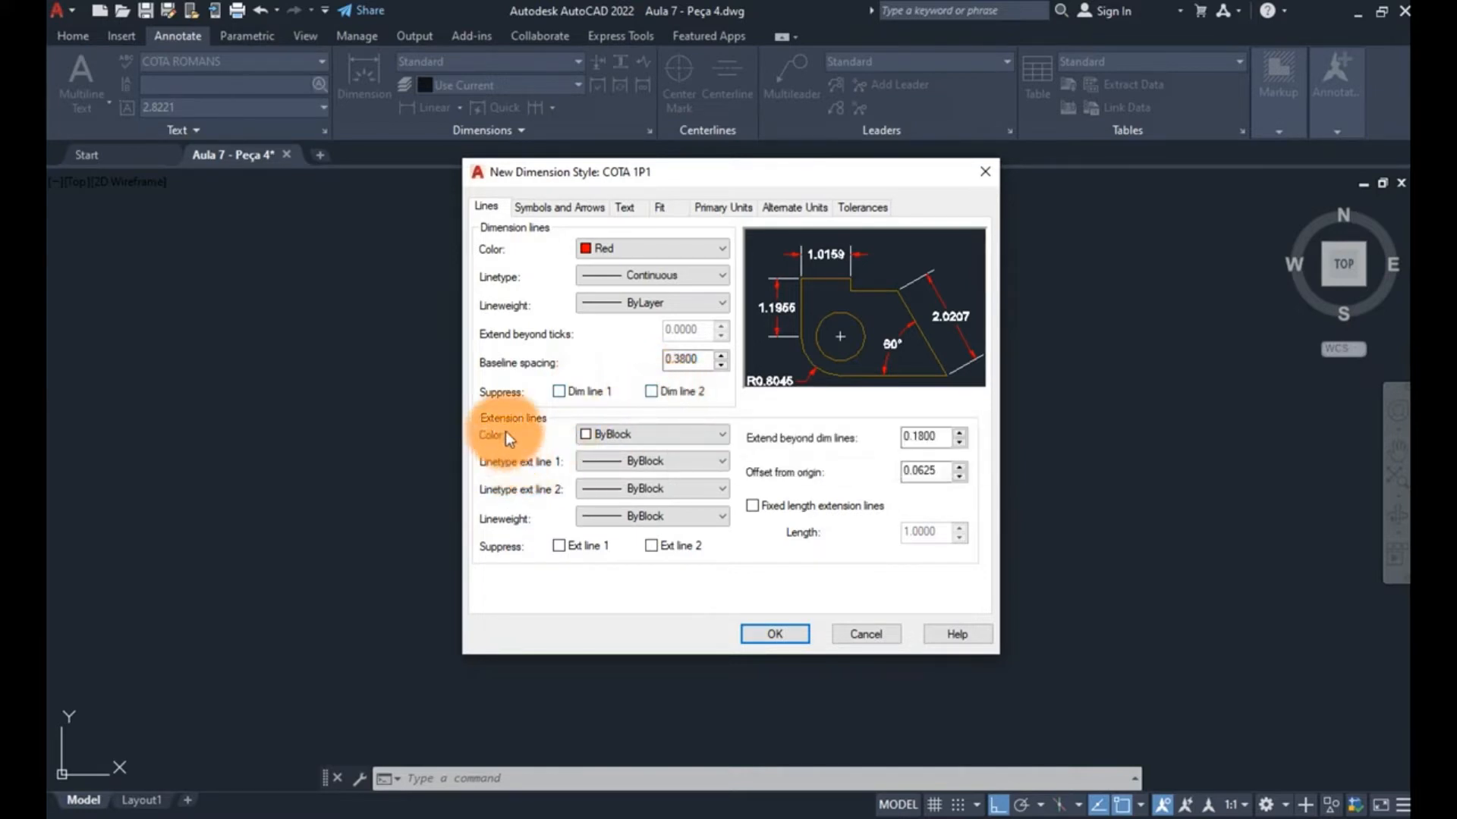
- Set the extension lines to colour Red, linetype Continuous for both lines, and lineweight ByLayer
{"action": "left_click", "coordinate": [610, 431]}
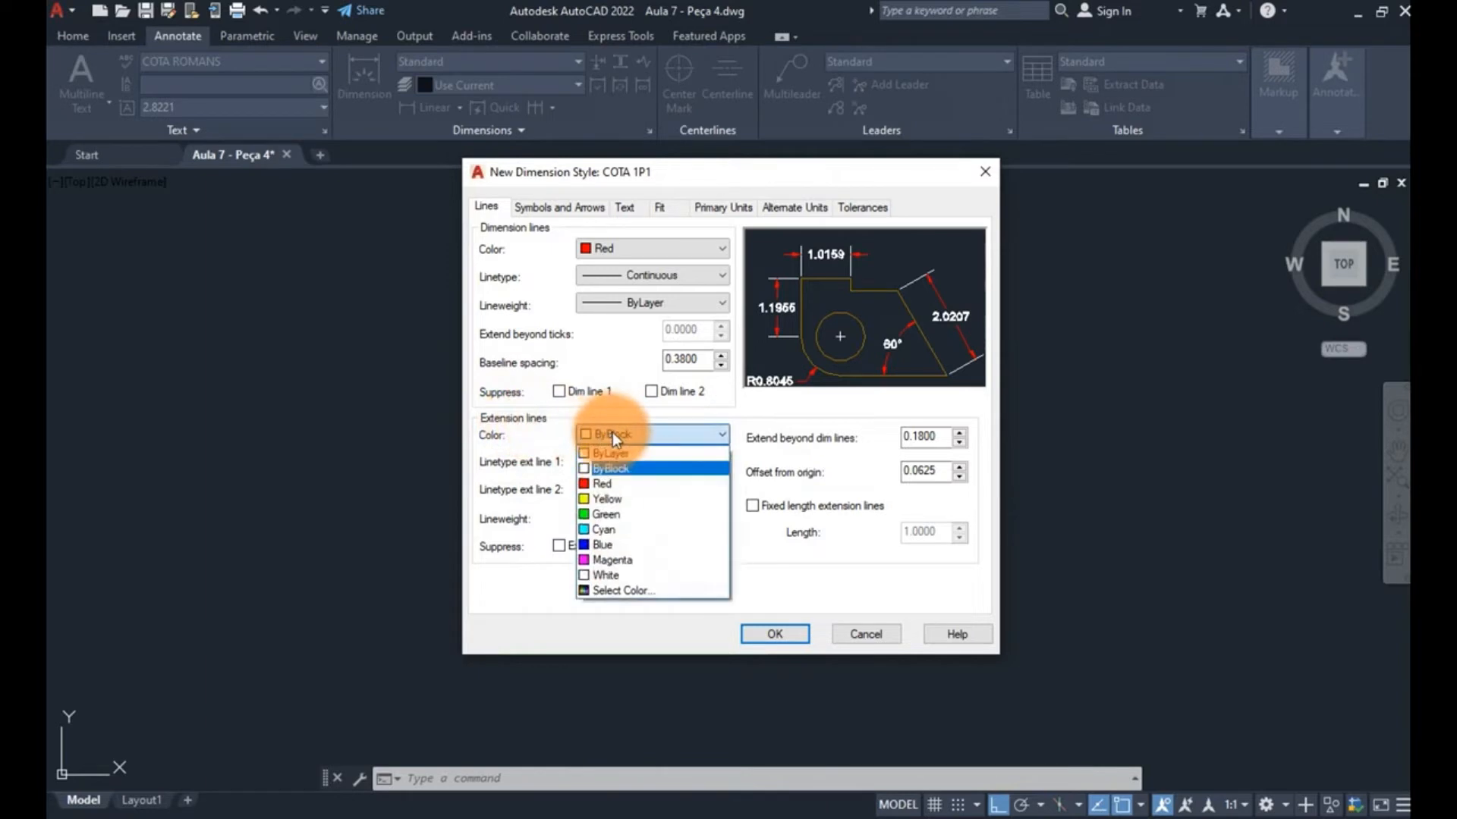
{"action": "left_click", "coordinate": [599, 484]}
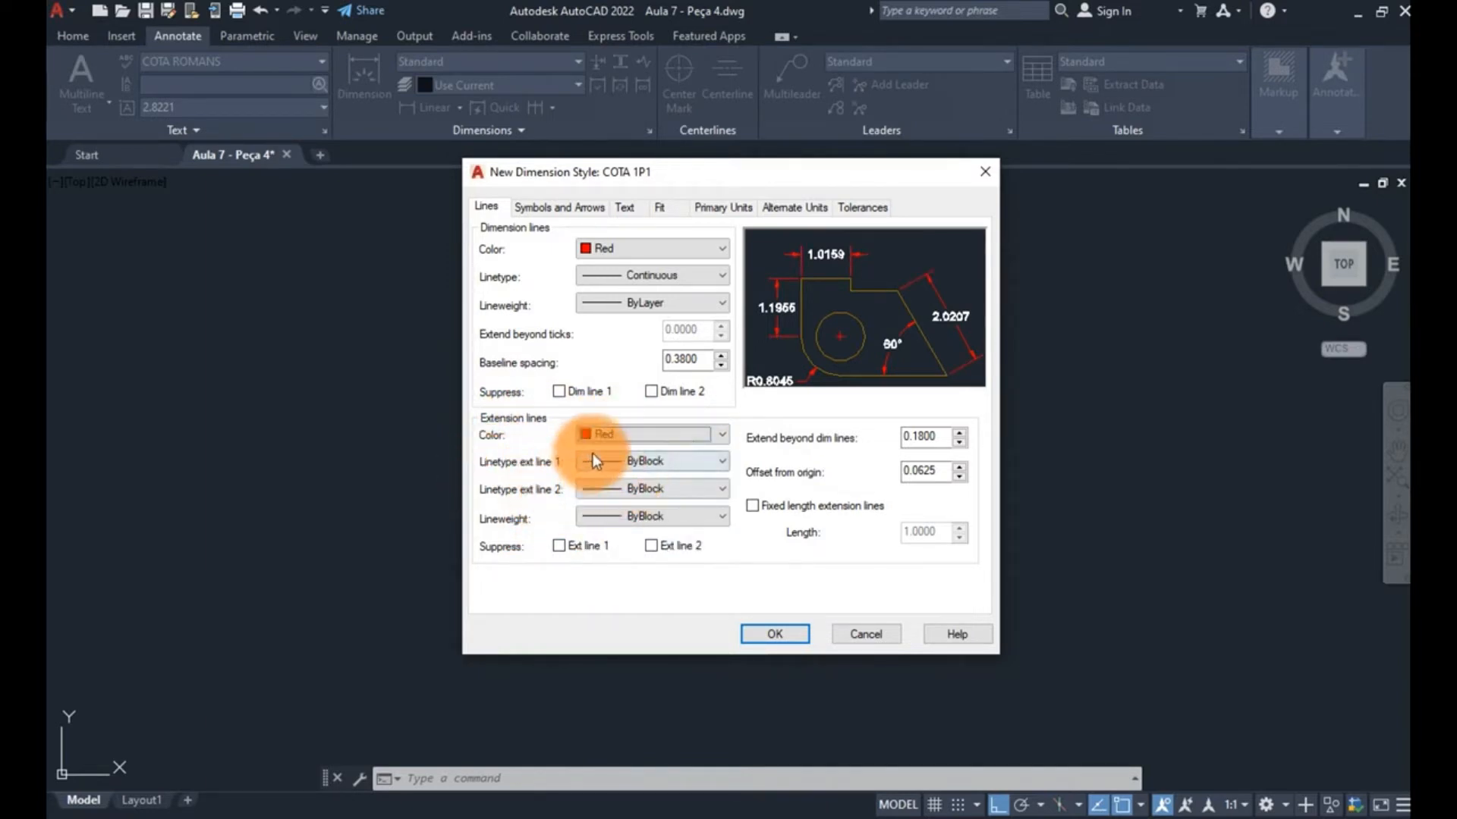
{"action": "left_click", "coordinate": [593, 459]}
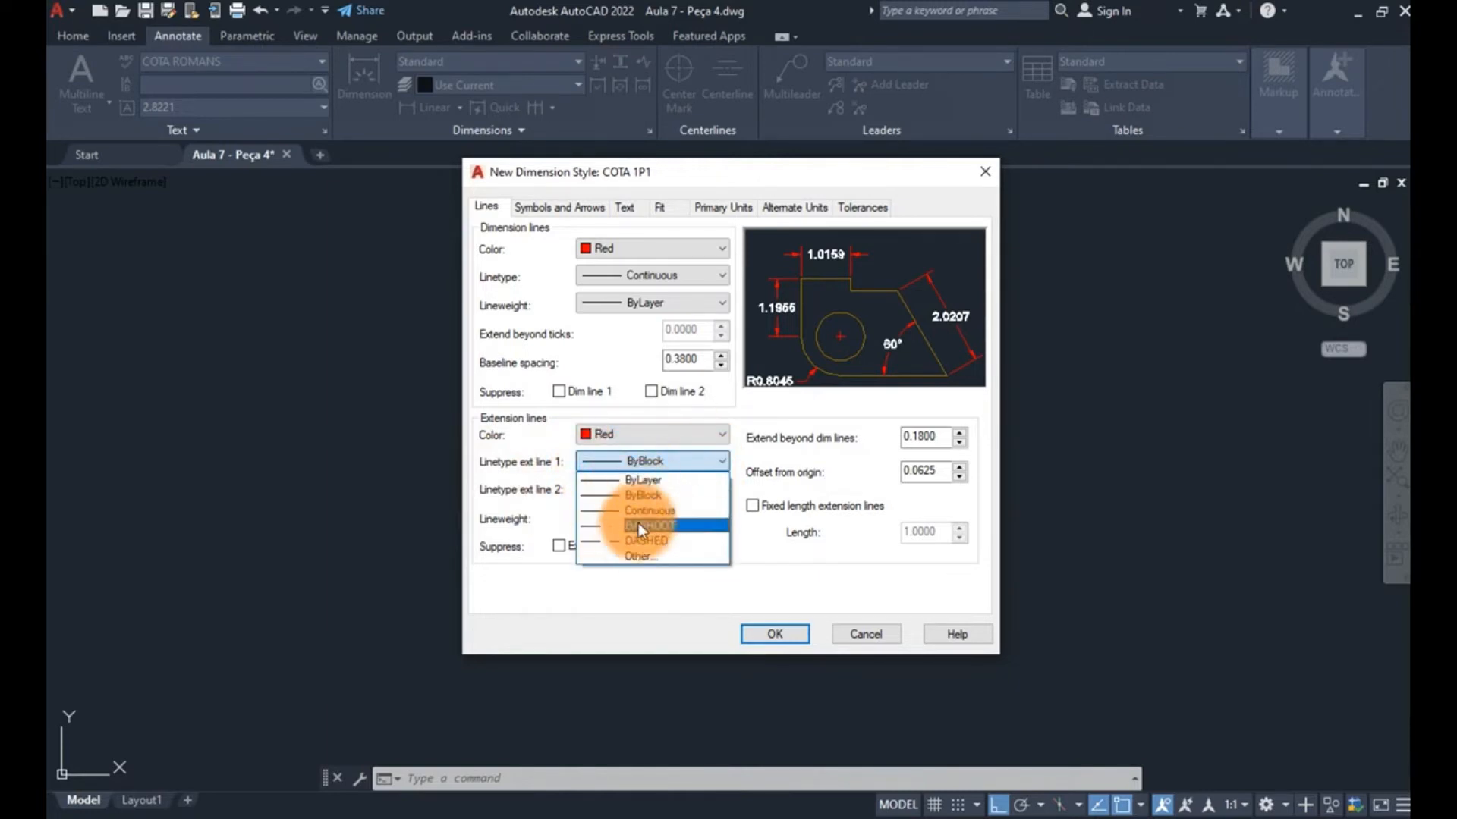
{"action": "left_click", "coordinate": [662, 510]}
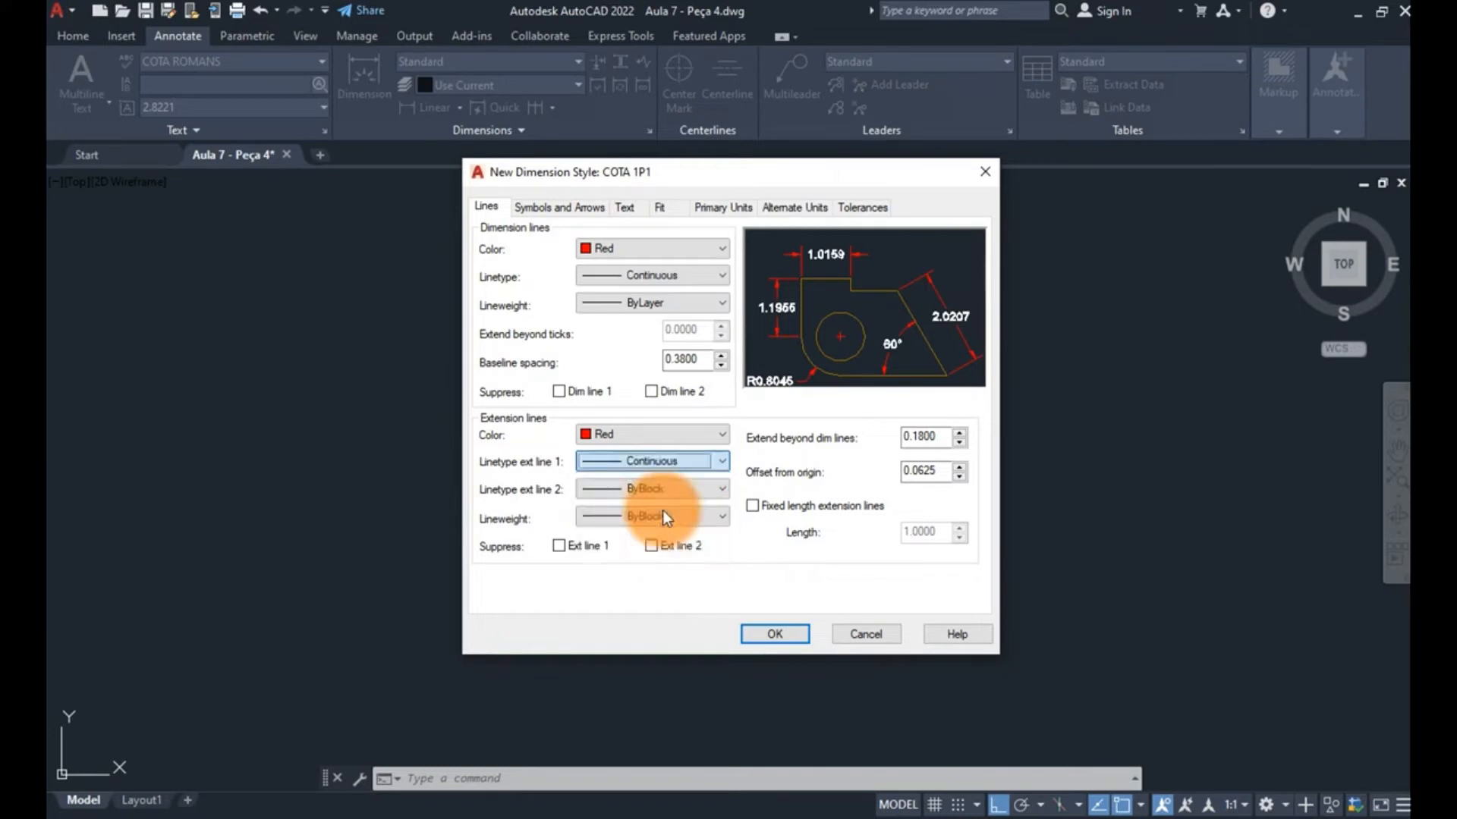
{"action": "left_click", "coordinate": [653, 491]}
{"action": "left_click", "coordinate": [641, 541]}
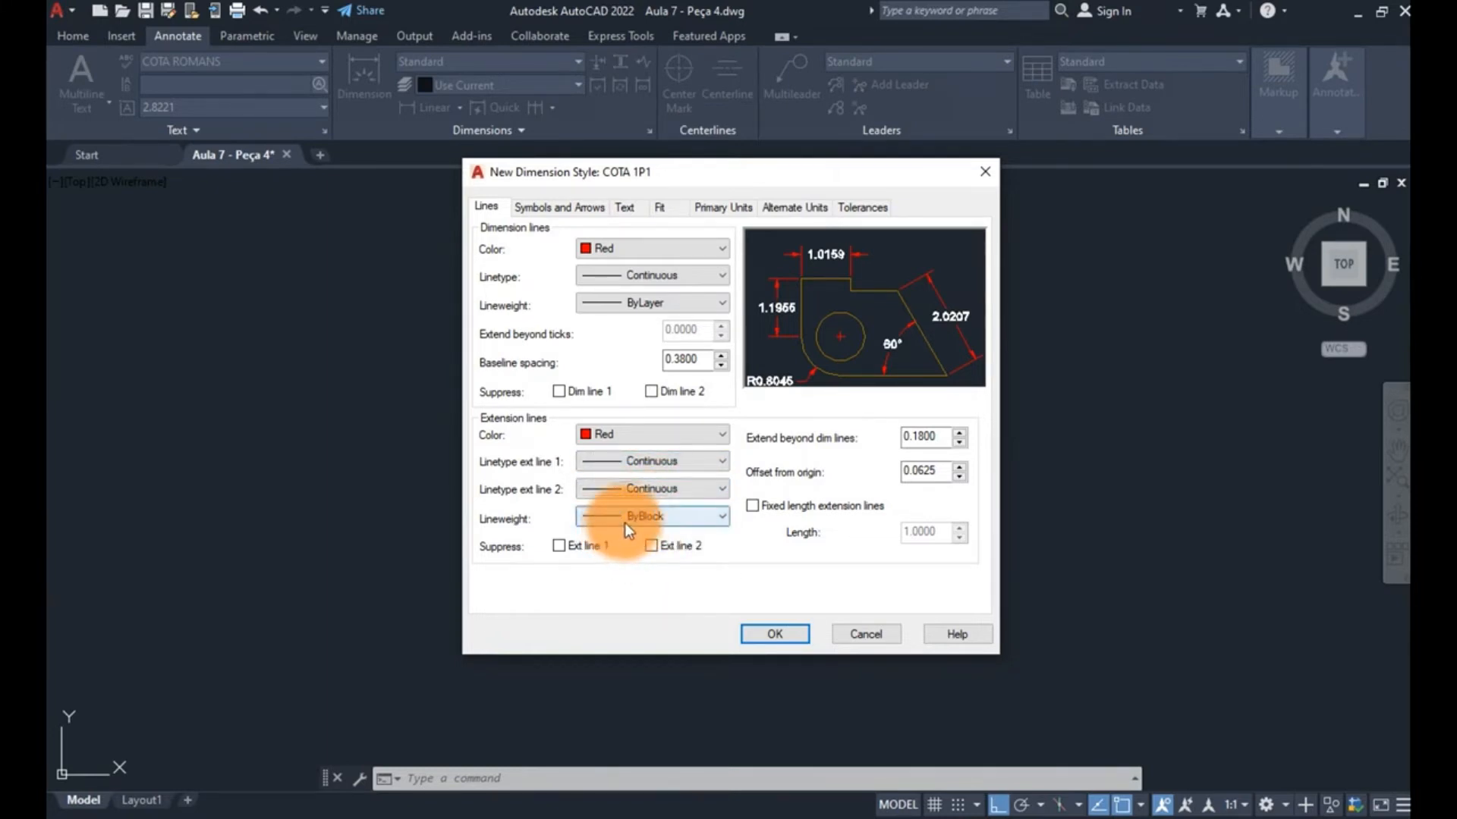
{"action": "left_click", "coordinate": [625, 522]}
{"action": "left_click", "coordinate": [654, 103]}
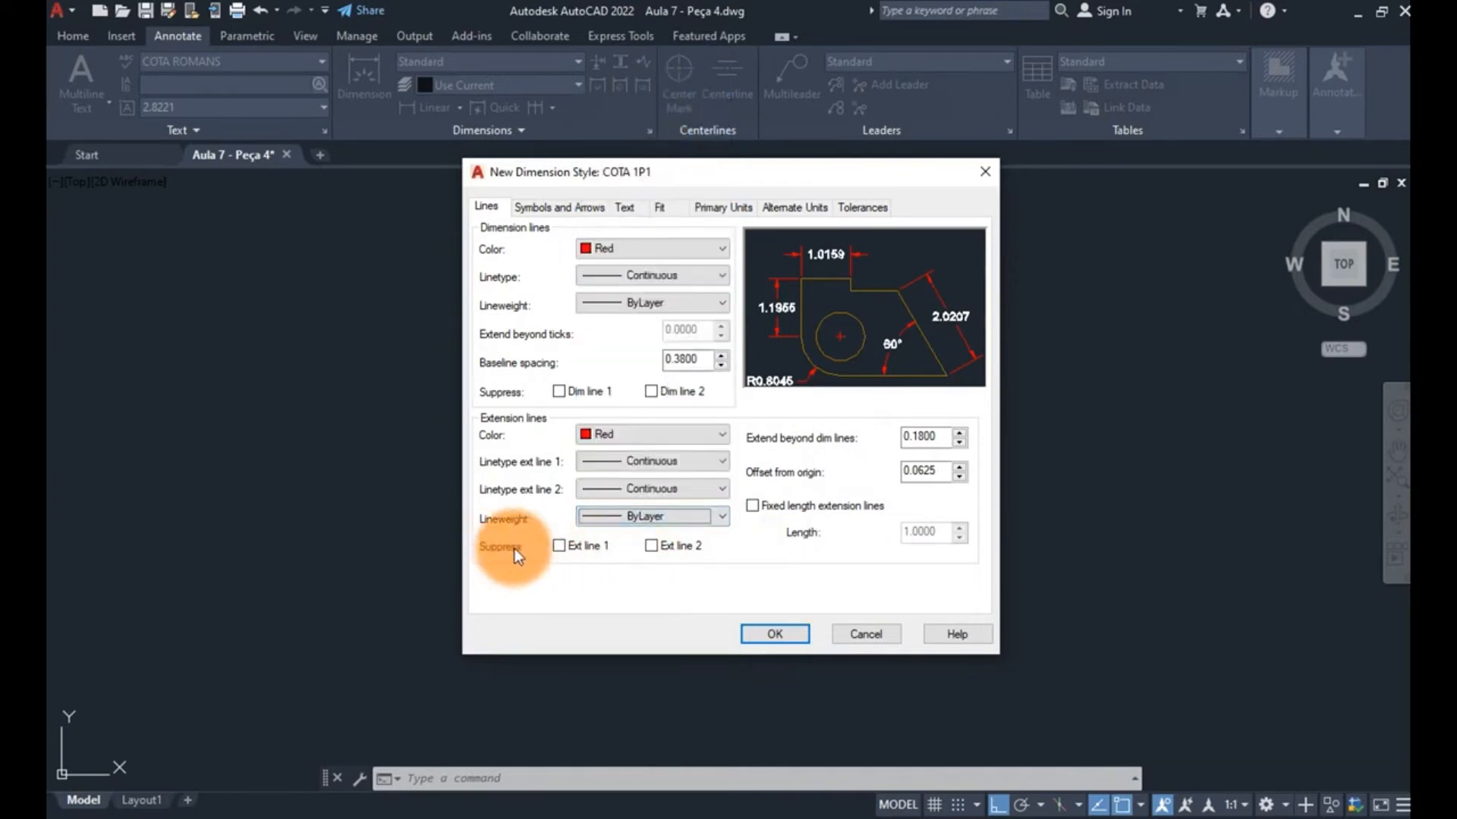
- Preview suppressing the extension lines, leaving both extension lines unsuppressed
{"action": "left_click", "coordinate": [560, 547]}
{"action": "left_click", "coordinate": [574, 544]}
{"action": "left_click", "coordinate": [660, 543]}
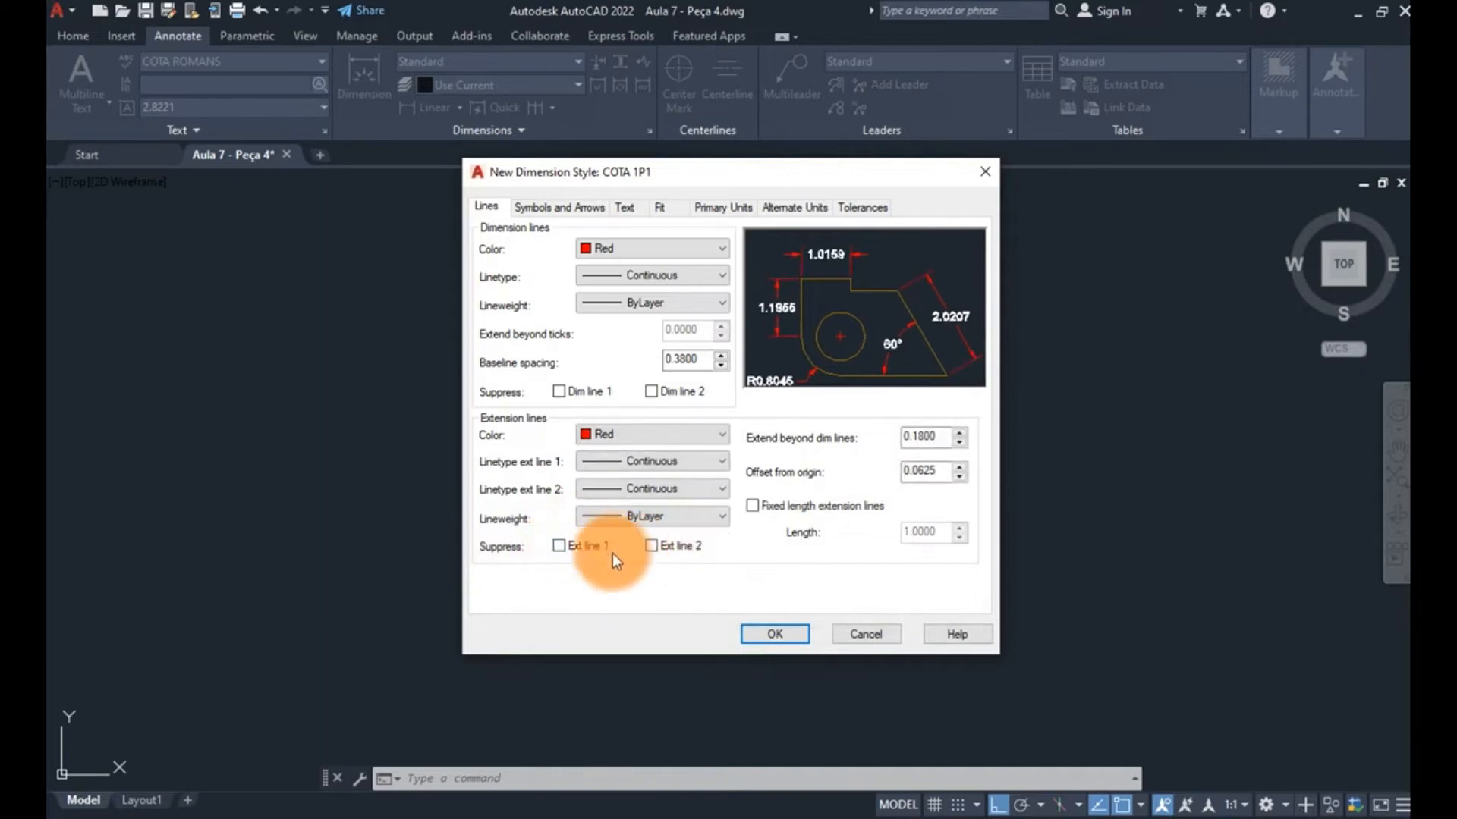
{"action": "left_click", "coordinate": [612, 461]}
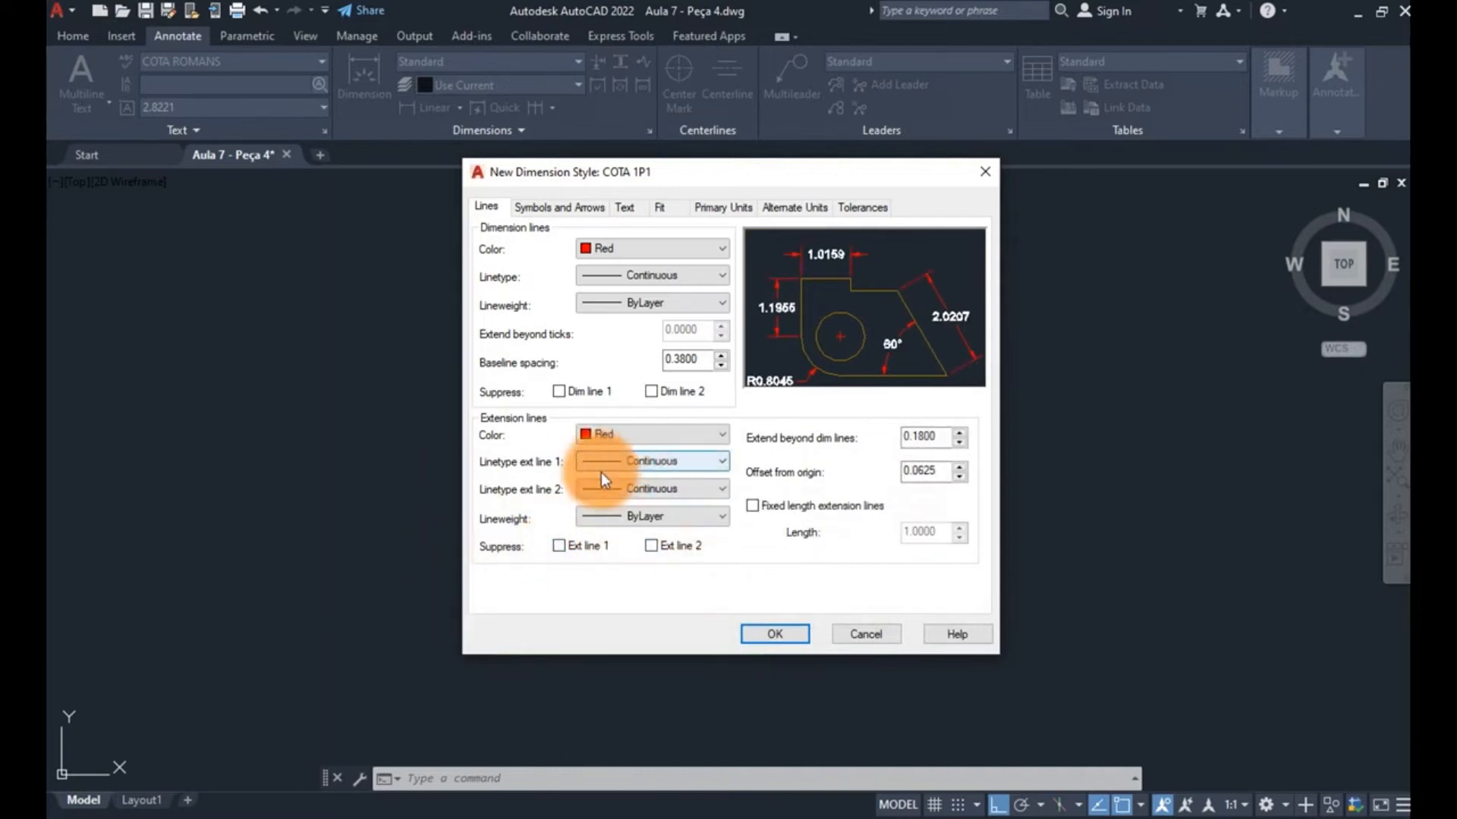
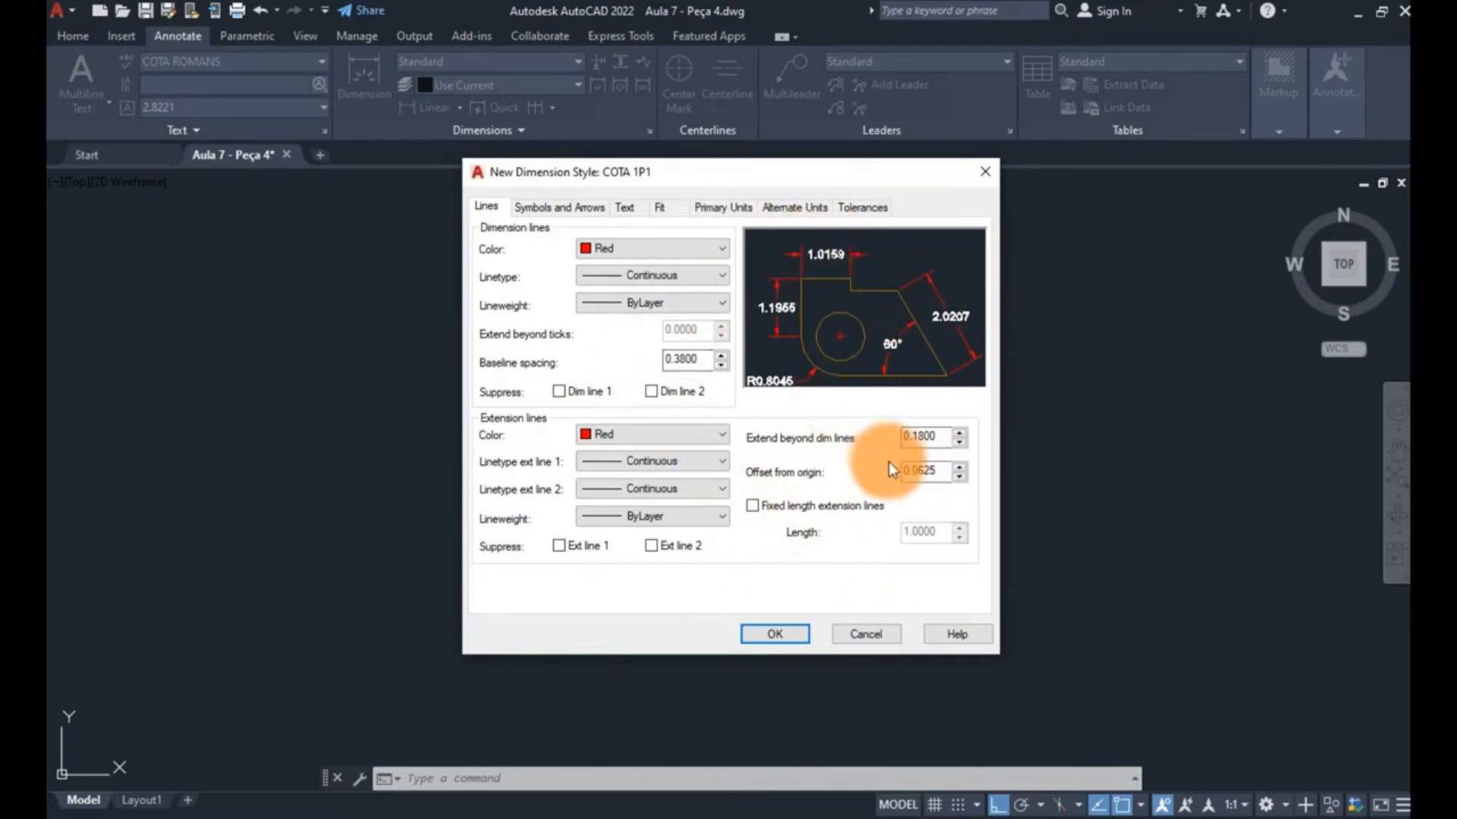
- Set the extension lines' offset from origin to 1 and their extension beyond the dimension lines to 1
{"action": "left_click_drag", "start_coordinate": [941, 472], "coordinate": [694, 463]}
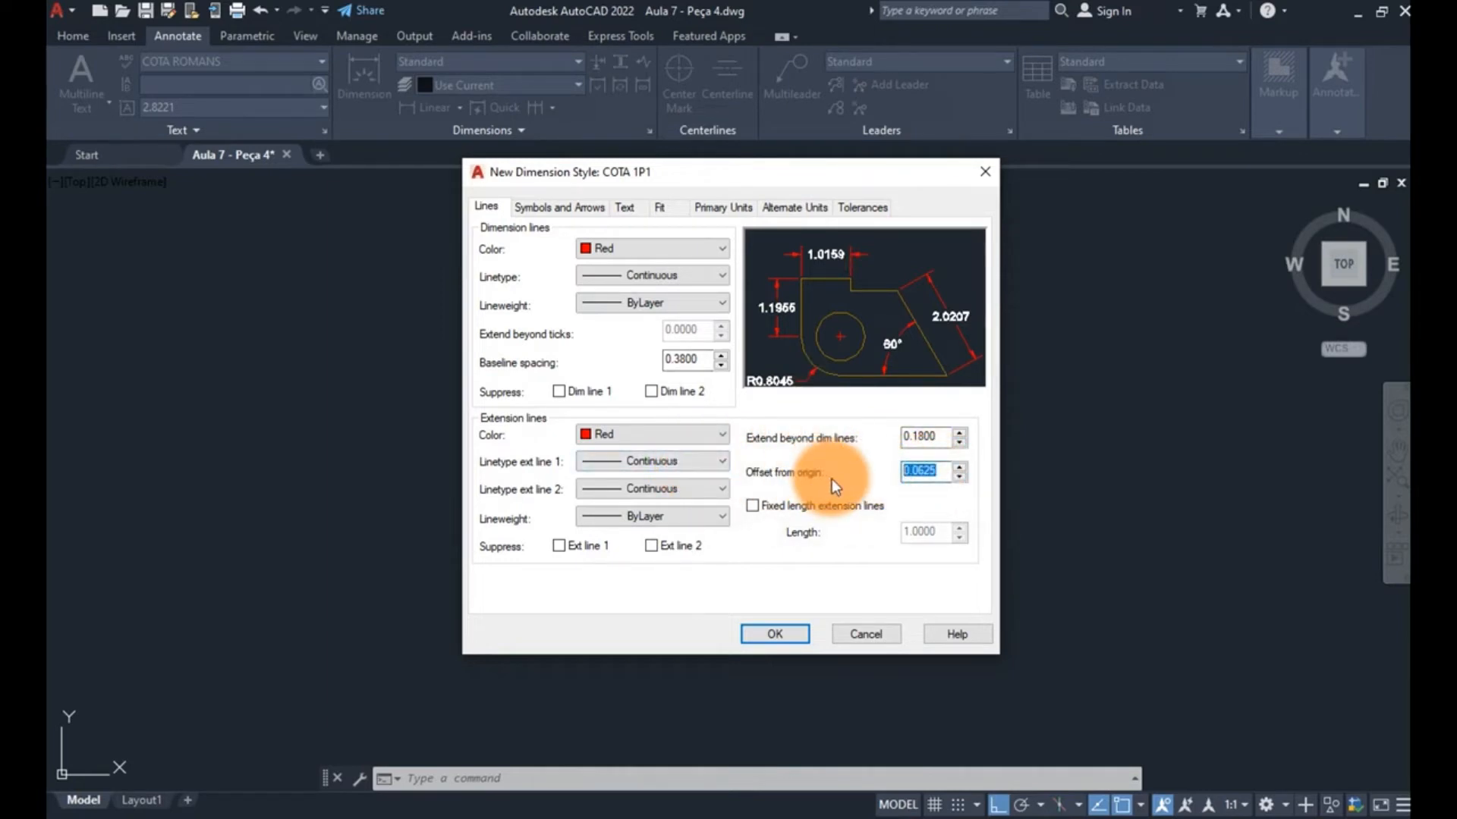
{"action": "type", "text": "1"}
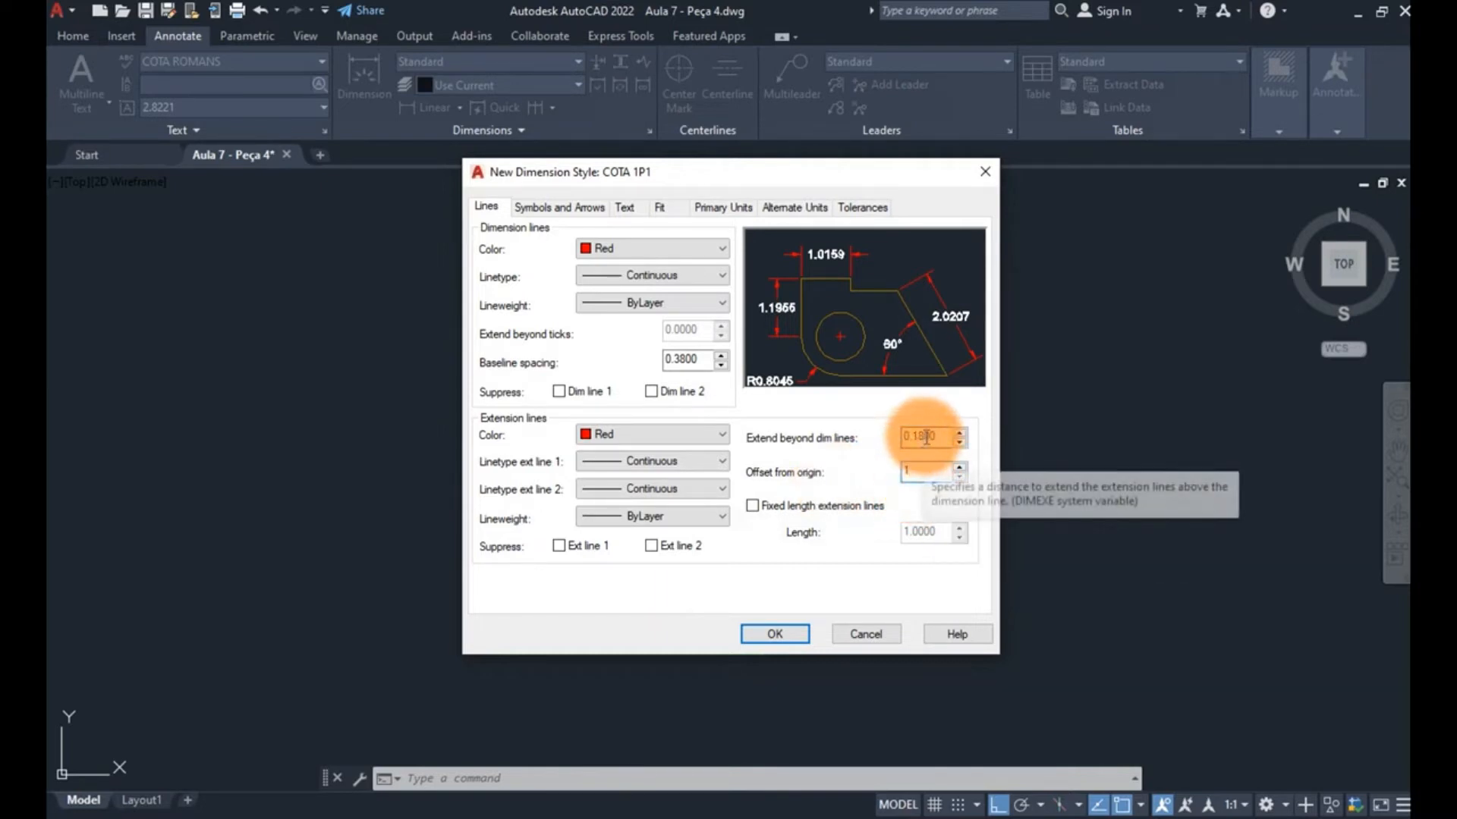
{"action": "left_click", "coordinate": [926, 437]}
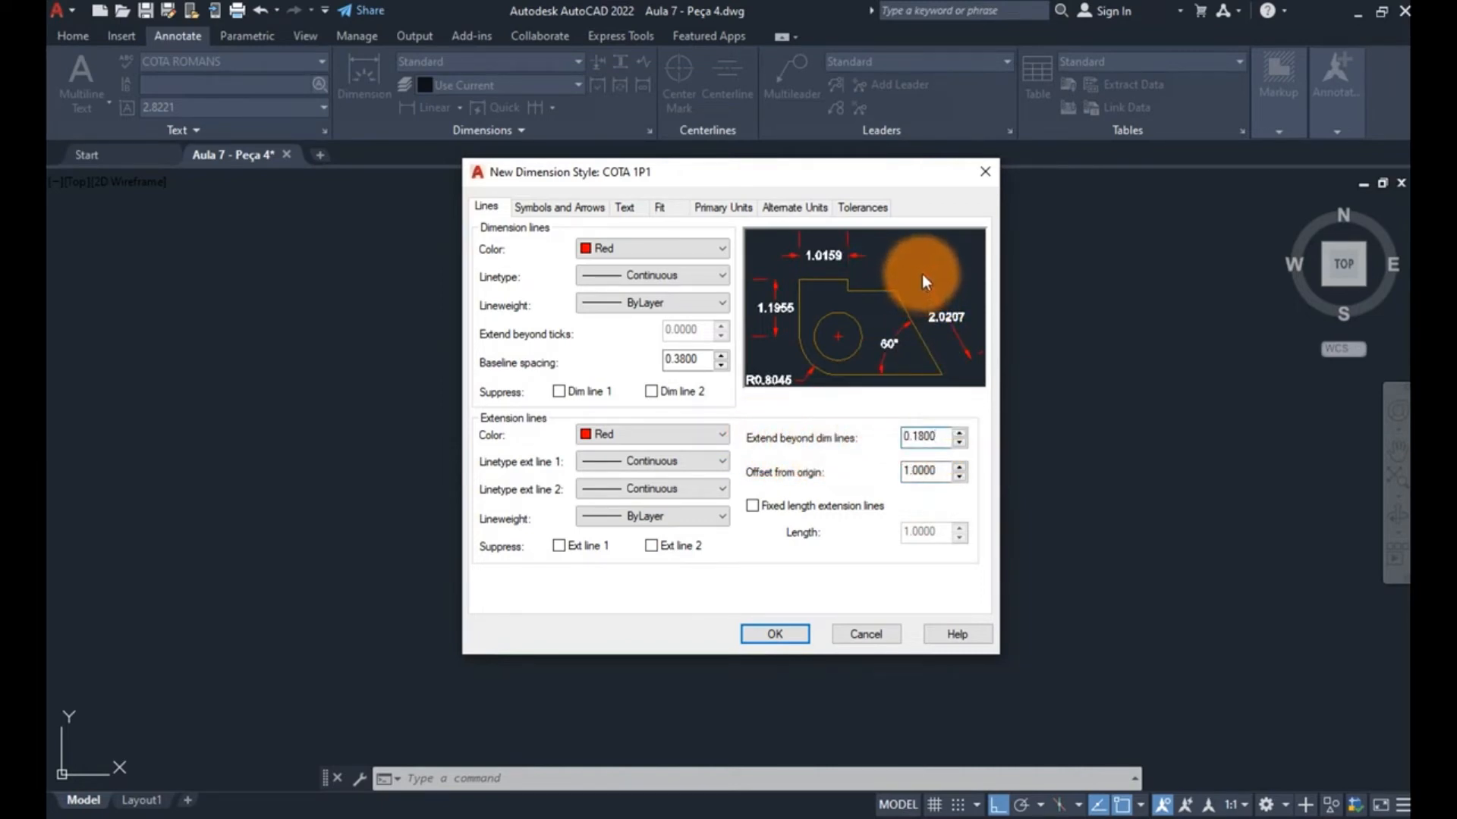
{"action": "double_click", "coordinate": [930, 437]}
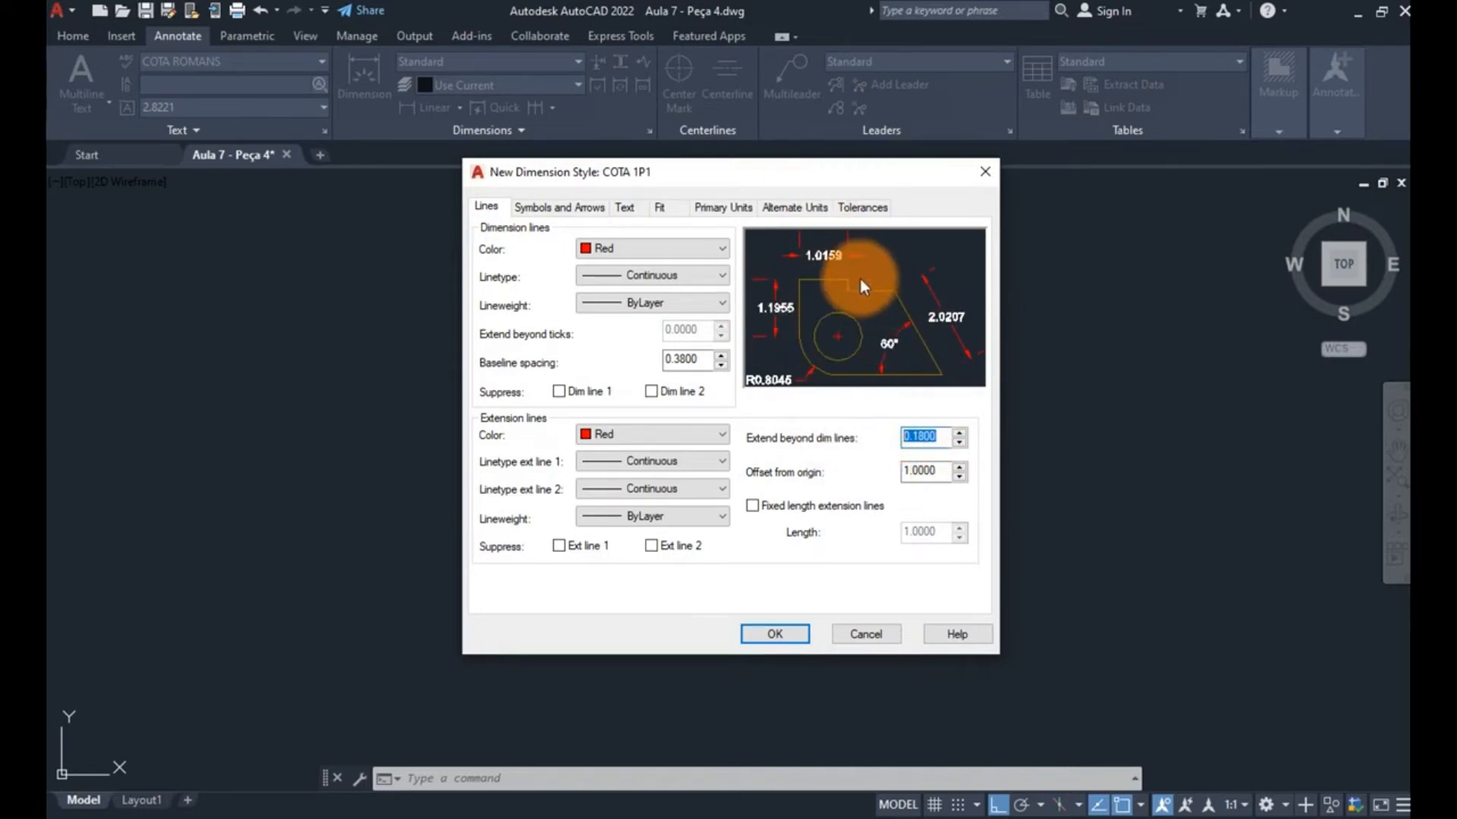
{"action": "type", "text": "1"}
{"action": "left_click", "coordinate": [933, 471]}
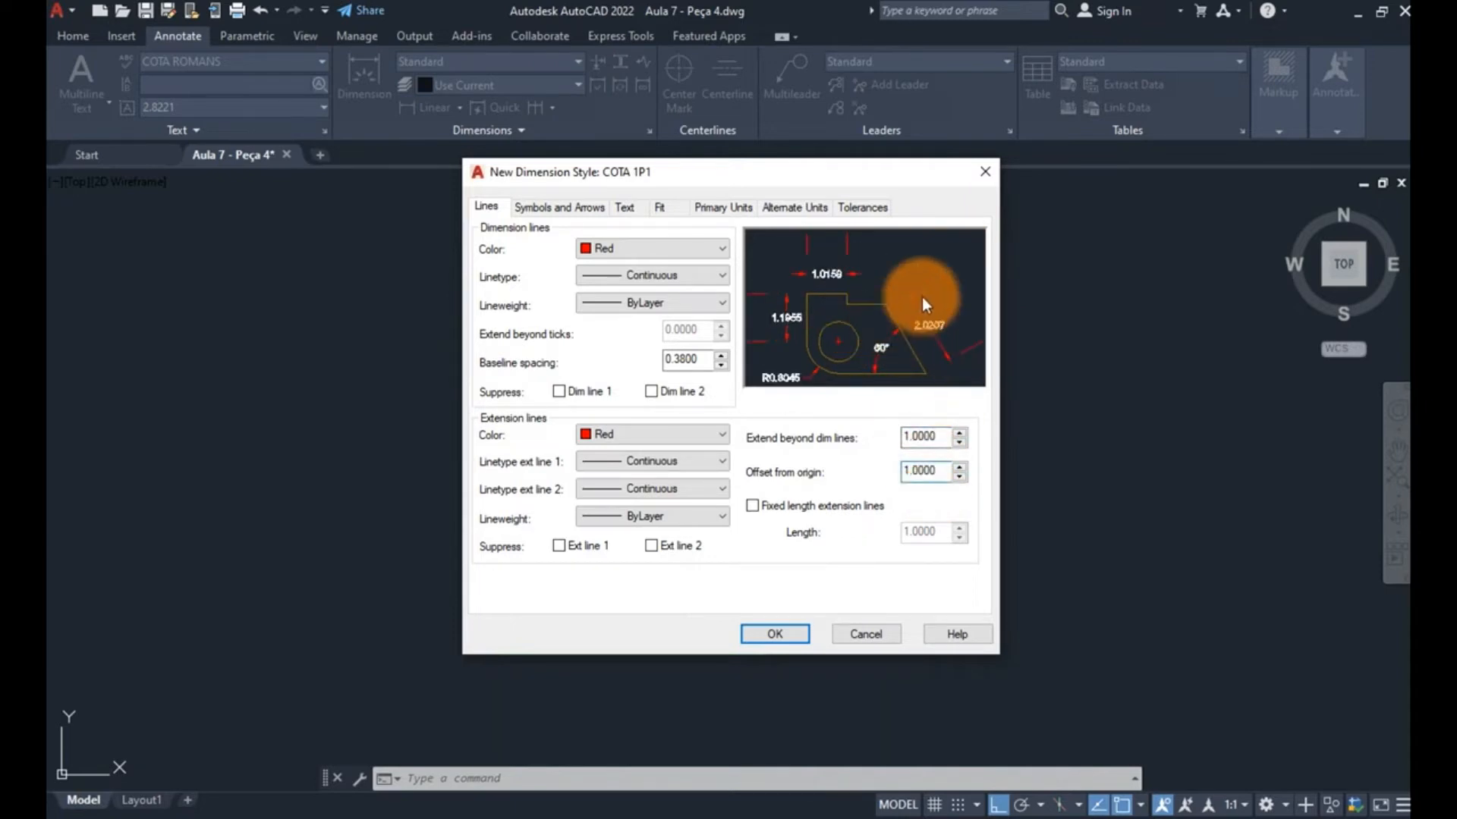
- Set the arrow size of the dimension style to 2.5 and the center marks to None
{"action": "left_click", "coordinate": [539, 209]}
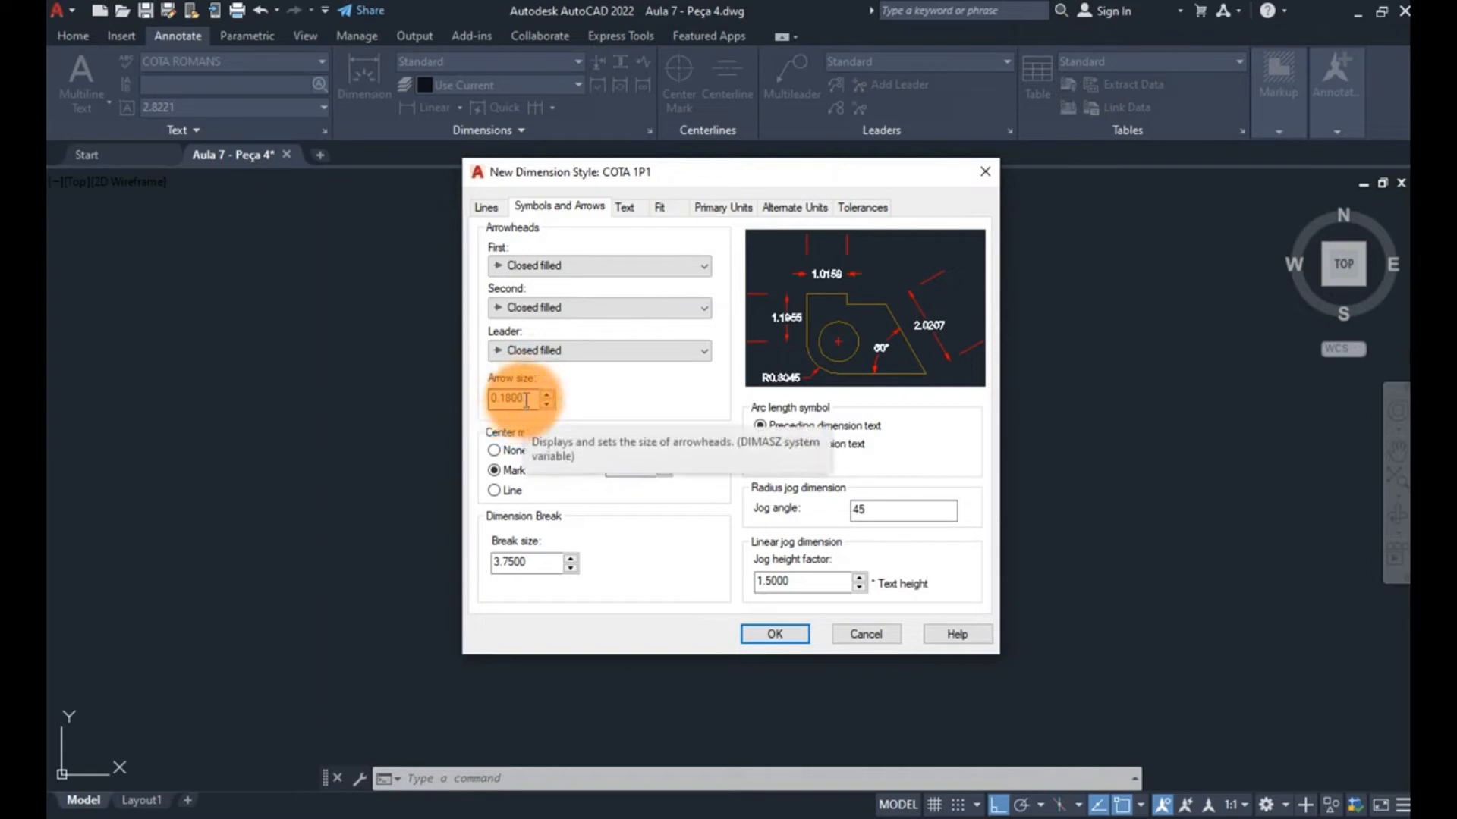
{"action": "left_click_drag", "start_coordinate": [527, 400], "coordinate": [452, 403]}
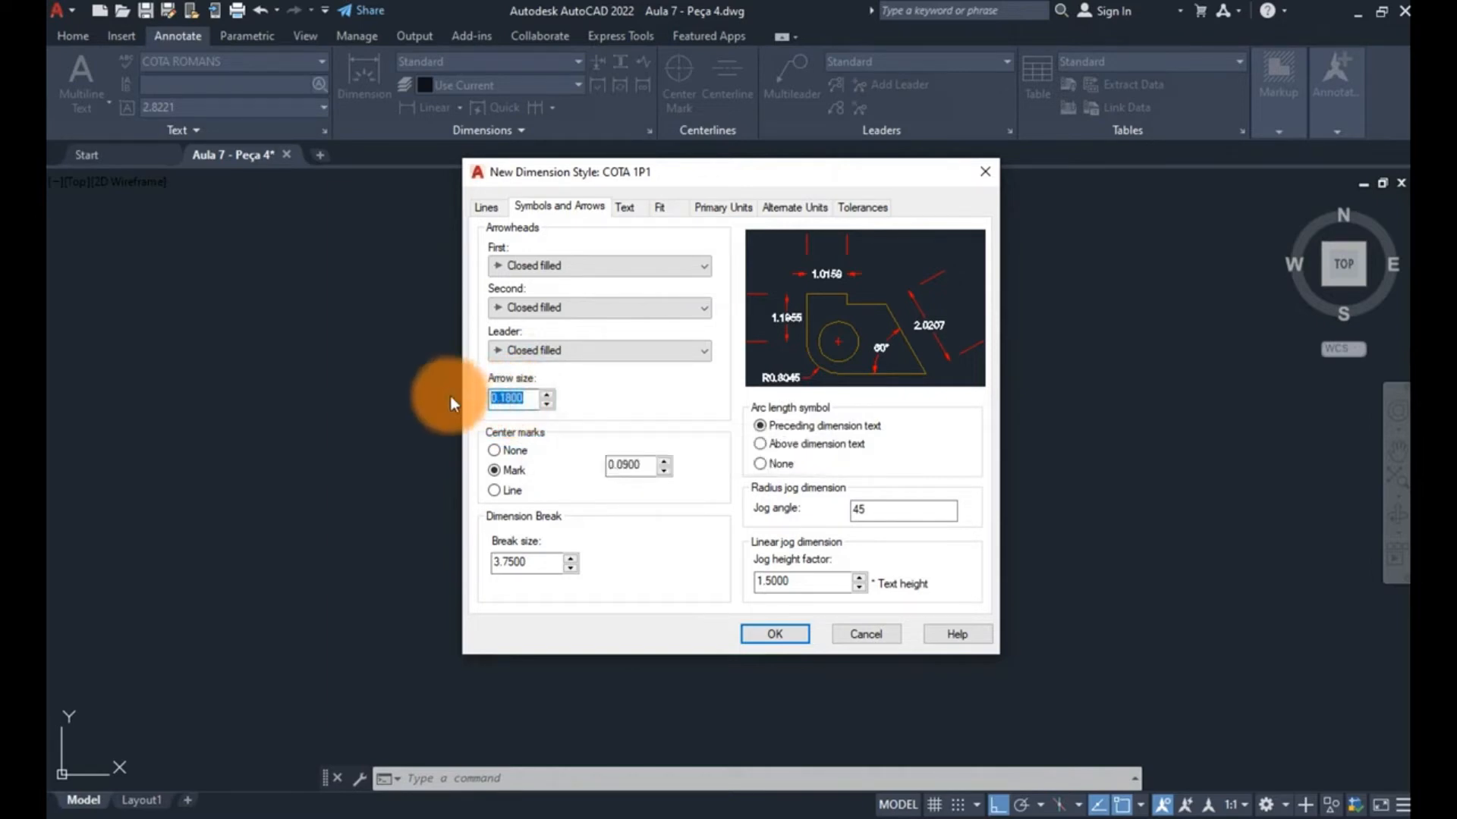
{"action": "type", "text": "2.5"}
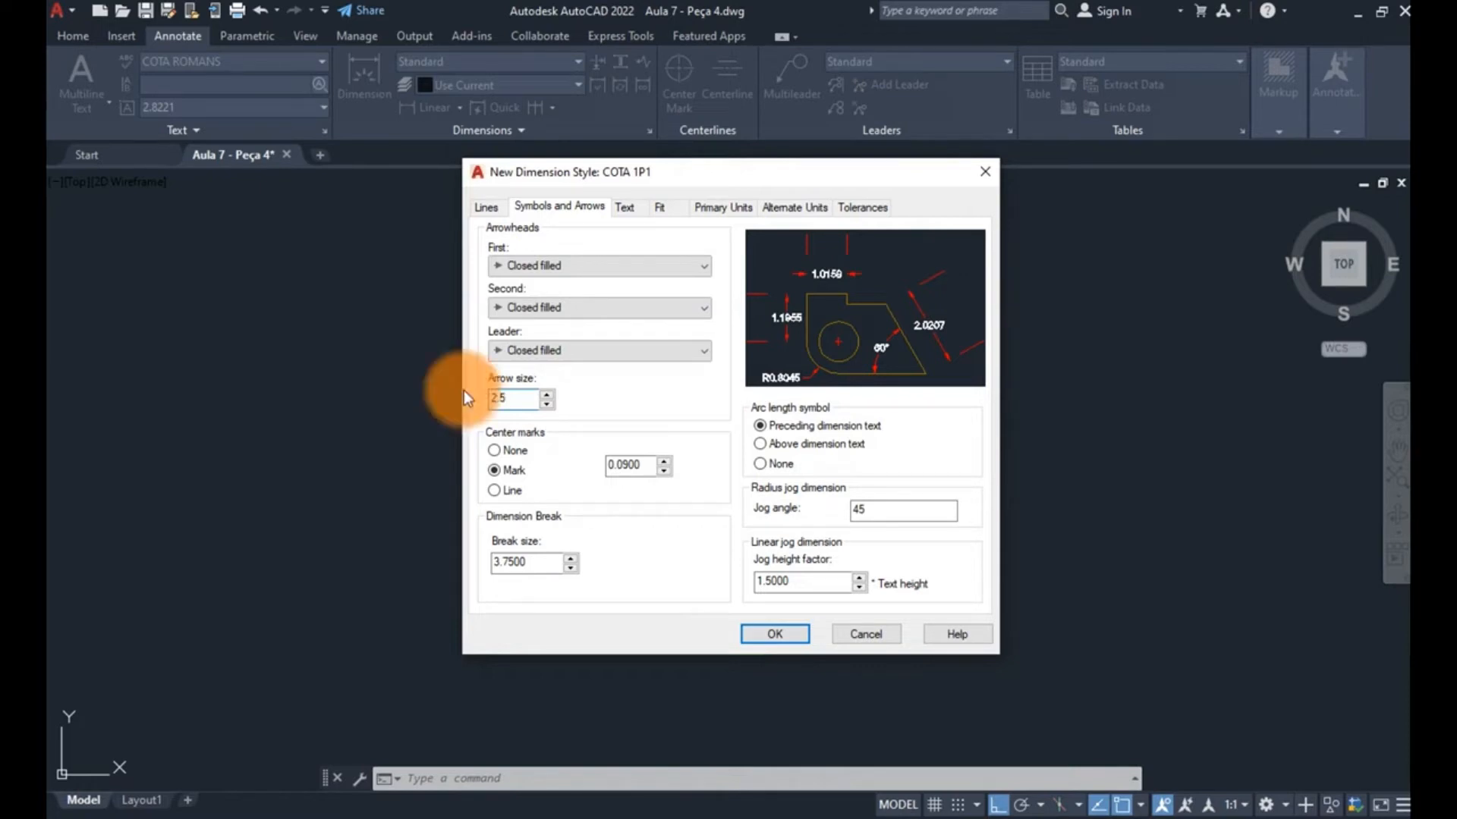
{"action": "key", "text": "Tab"}
{"action": "key", "text": "Up"}
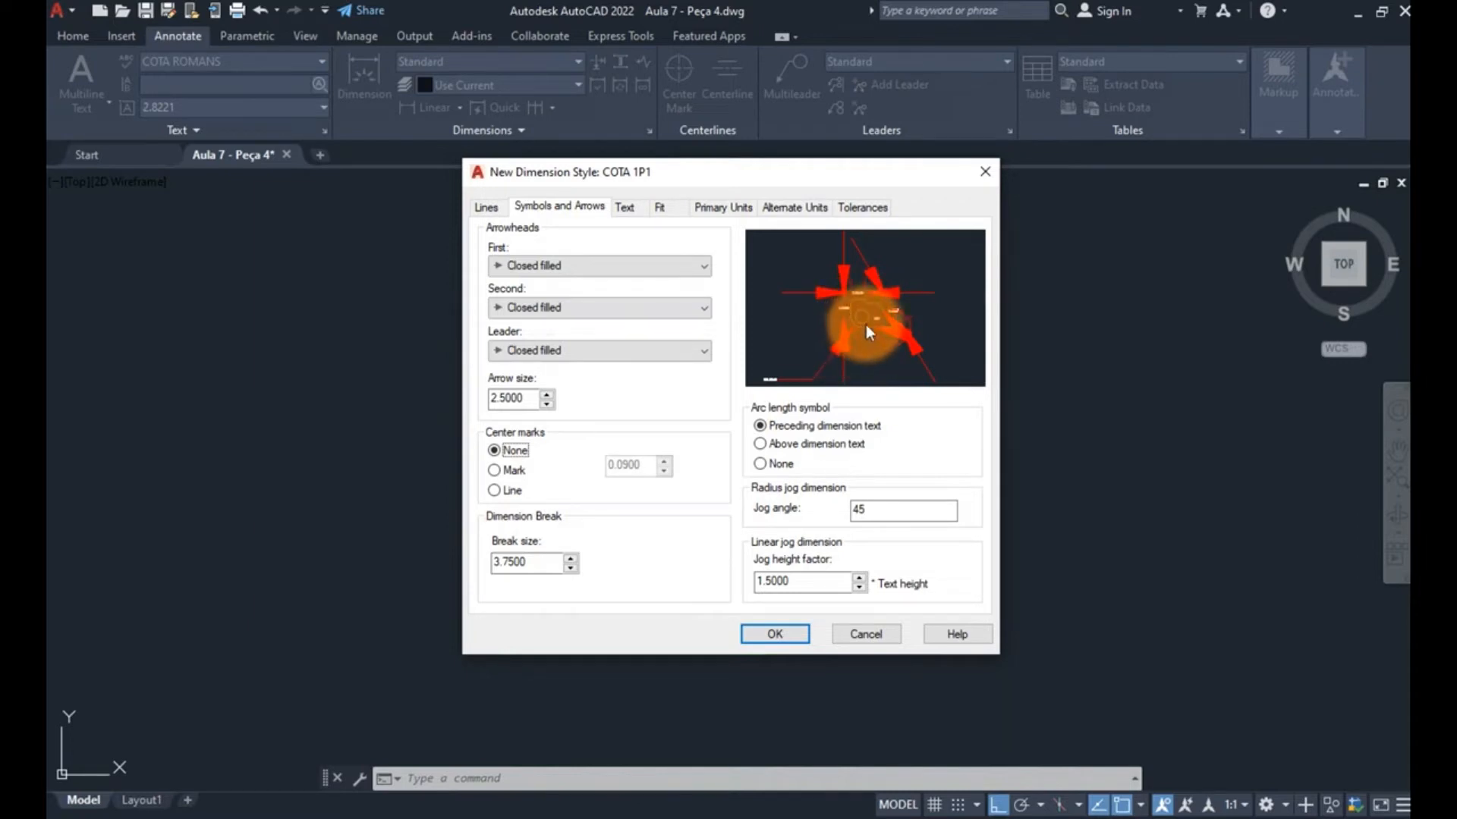
{"action": "left_click", "coordinate": [530, 455]}
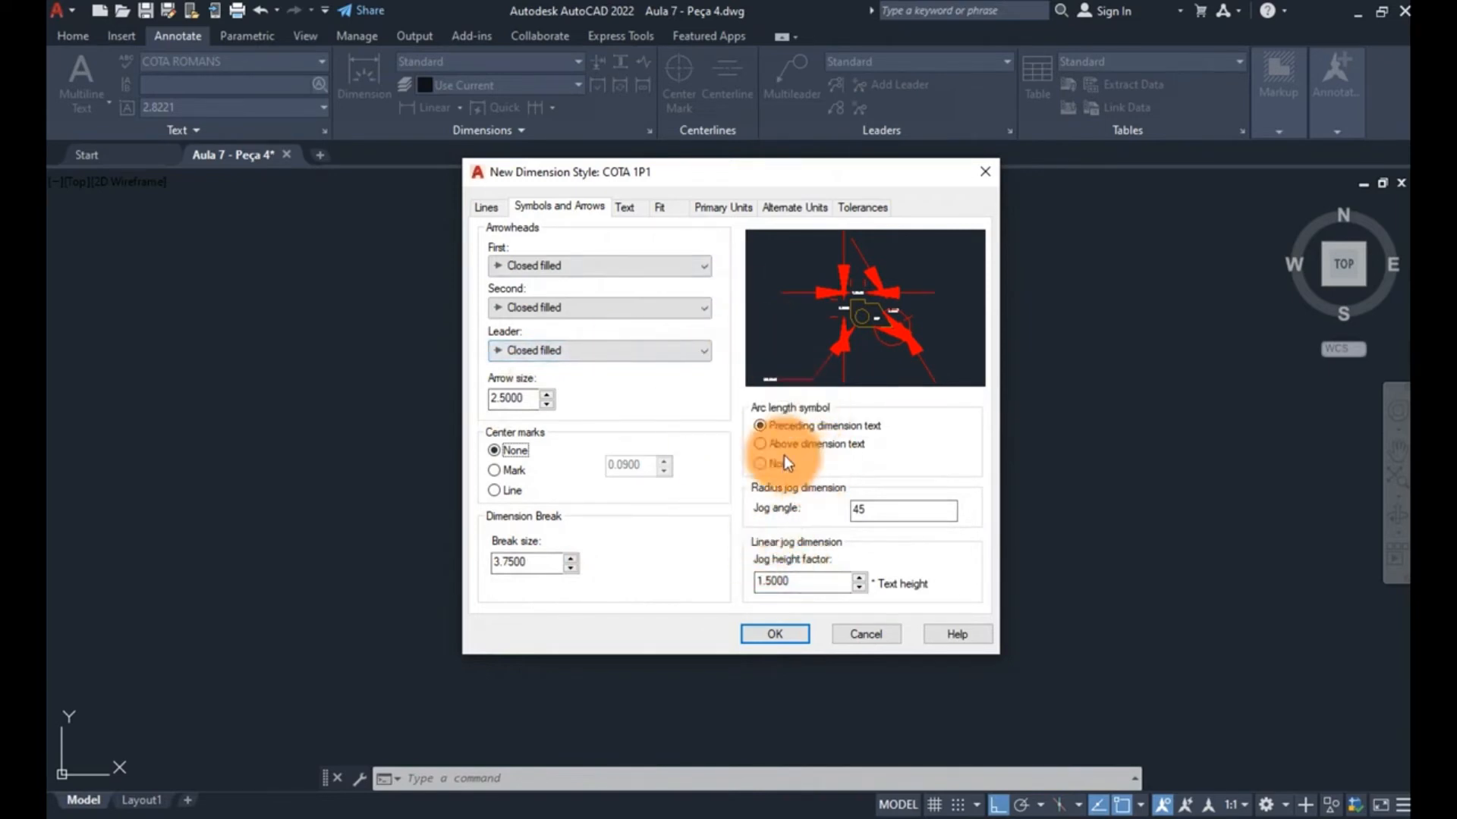
- Assign the COTA ROMANS text style to the dimension text and set the text colour to Yellow
{"action": "left_click", "coordinate": [623, 215]}
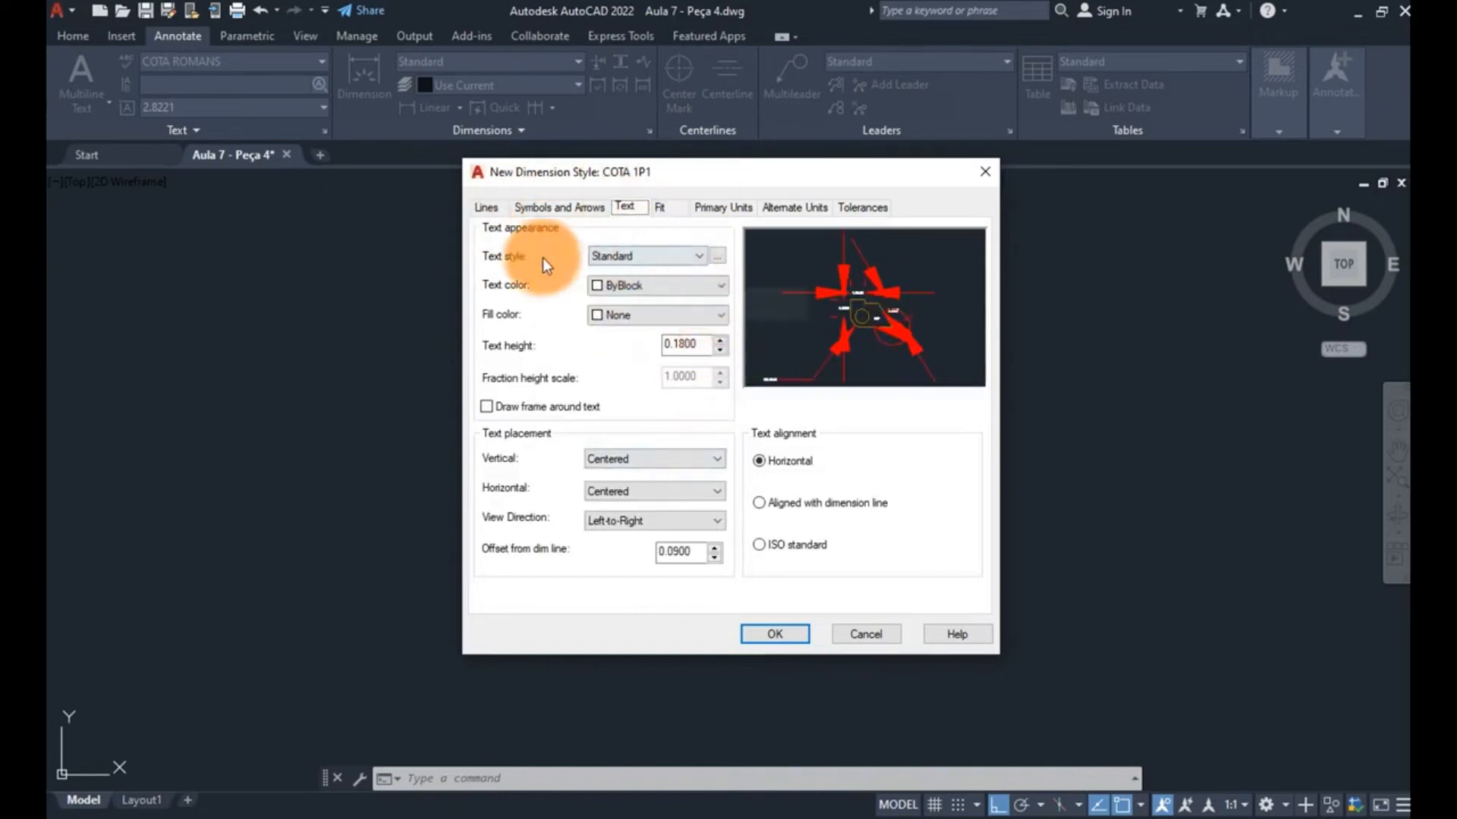
{"action": "left_click", "coordinate": [648, 258]}
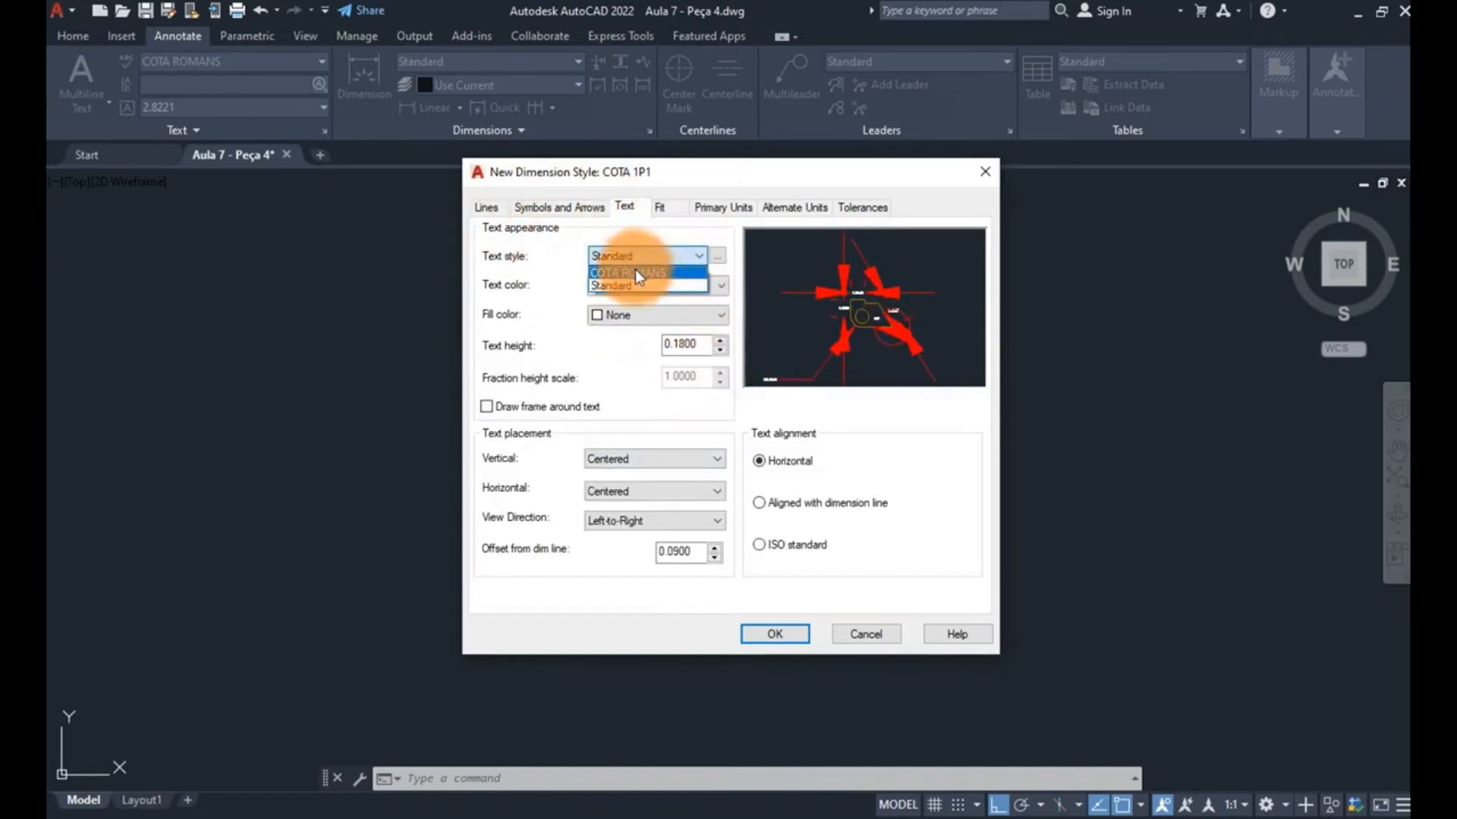
{"action": "left_click", "coordinate": [635, 272]}
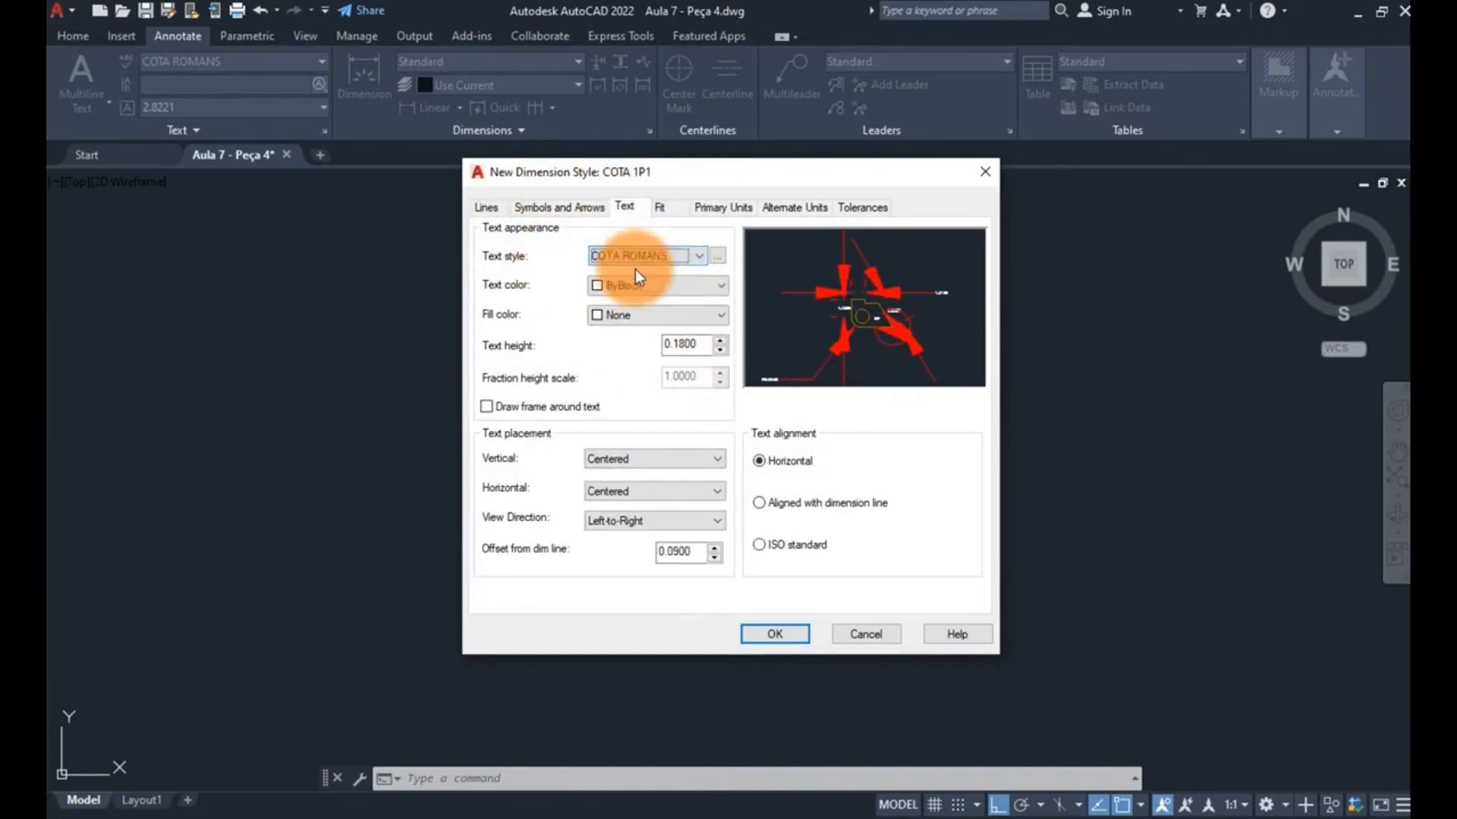
{"action": "left_click", "coordinate": [603, 289]}
{"action": "left_click", "coordinate": [612, 351]}
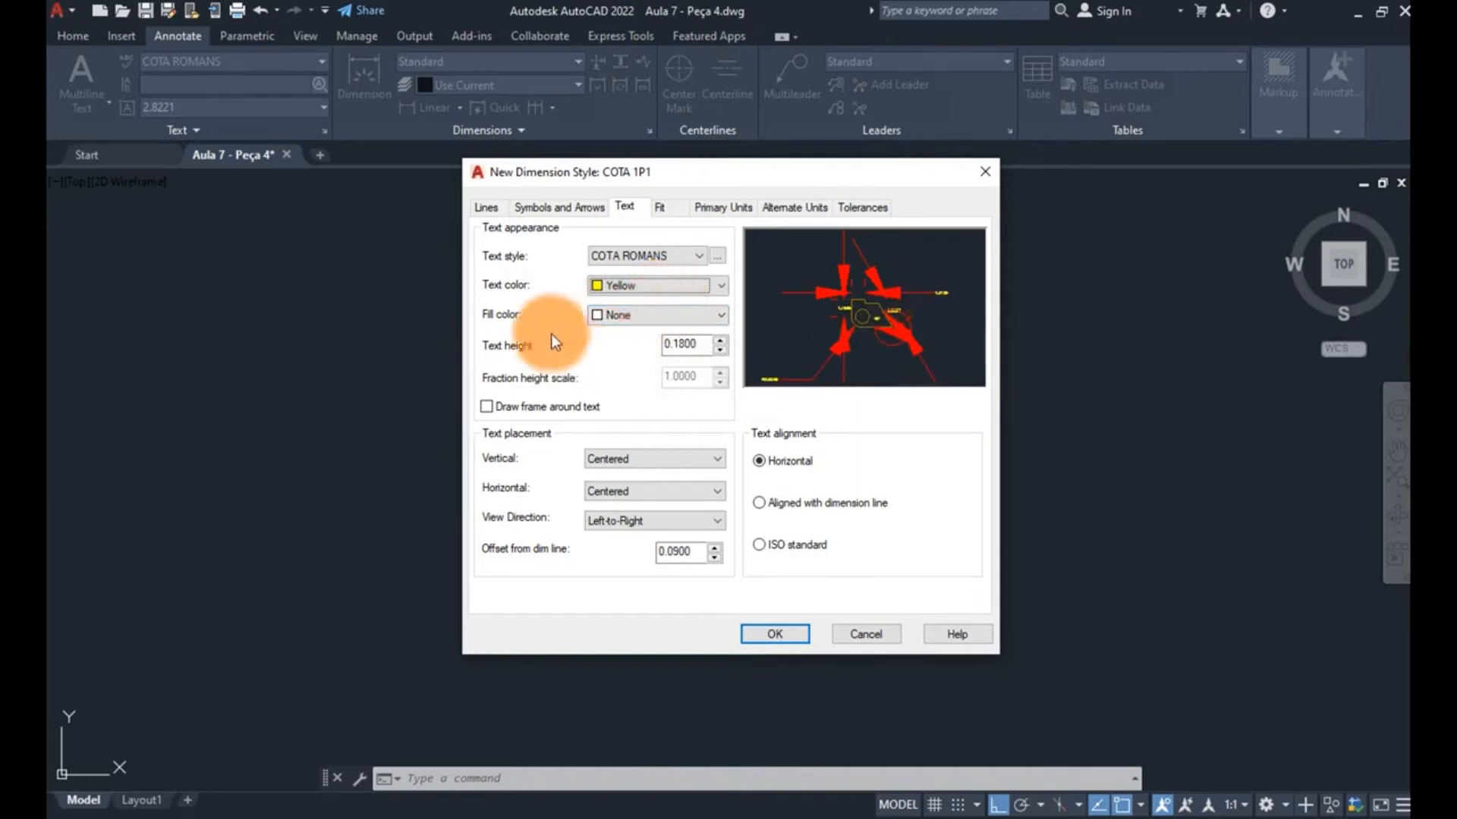
- Set the dimension text height to 2.5
{"action": "double_click", "coordinate": [683, 344]}
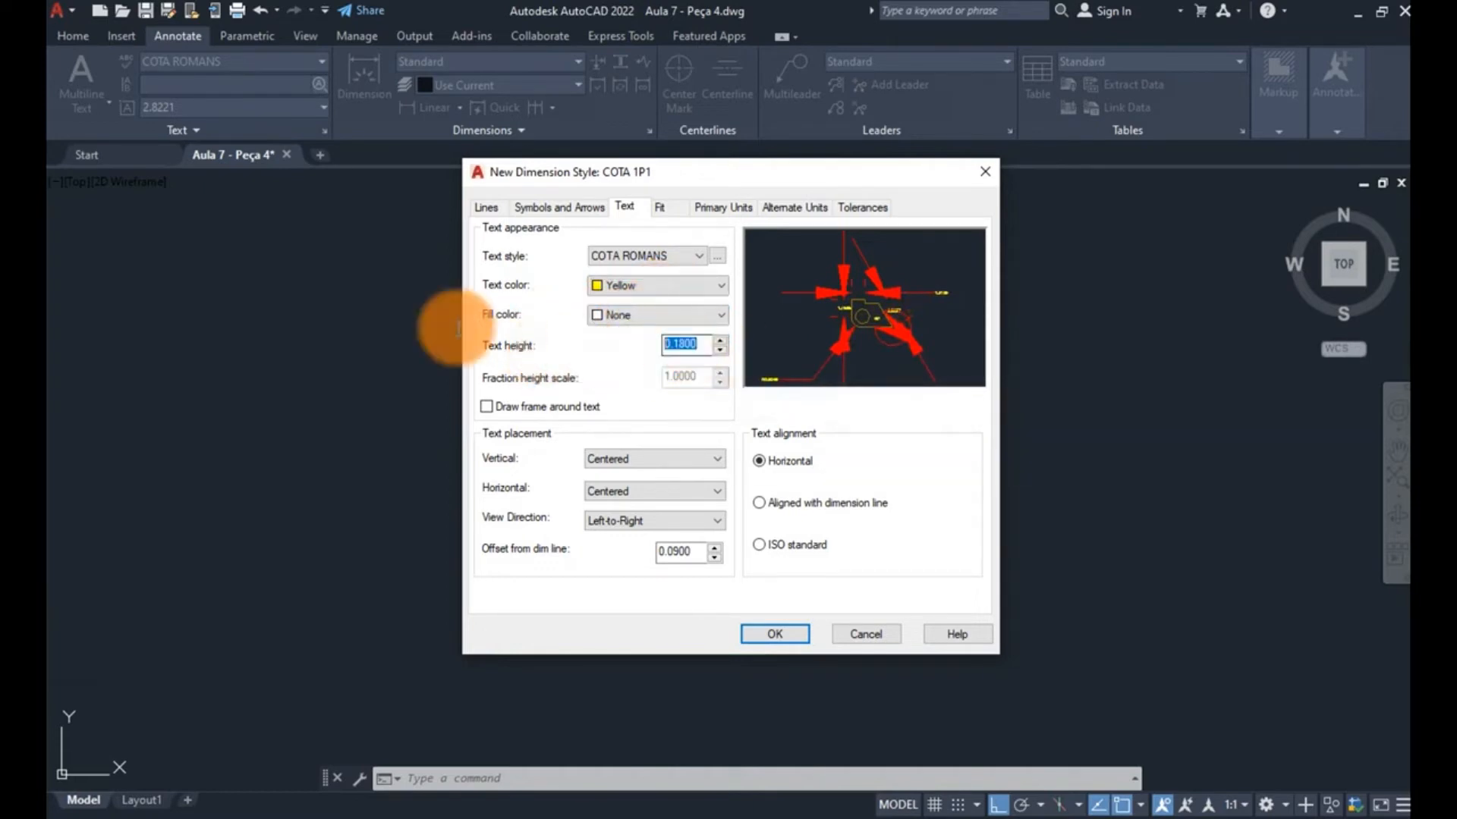
{"action": "type", "text": "2.5"}
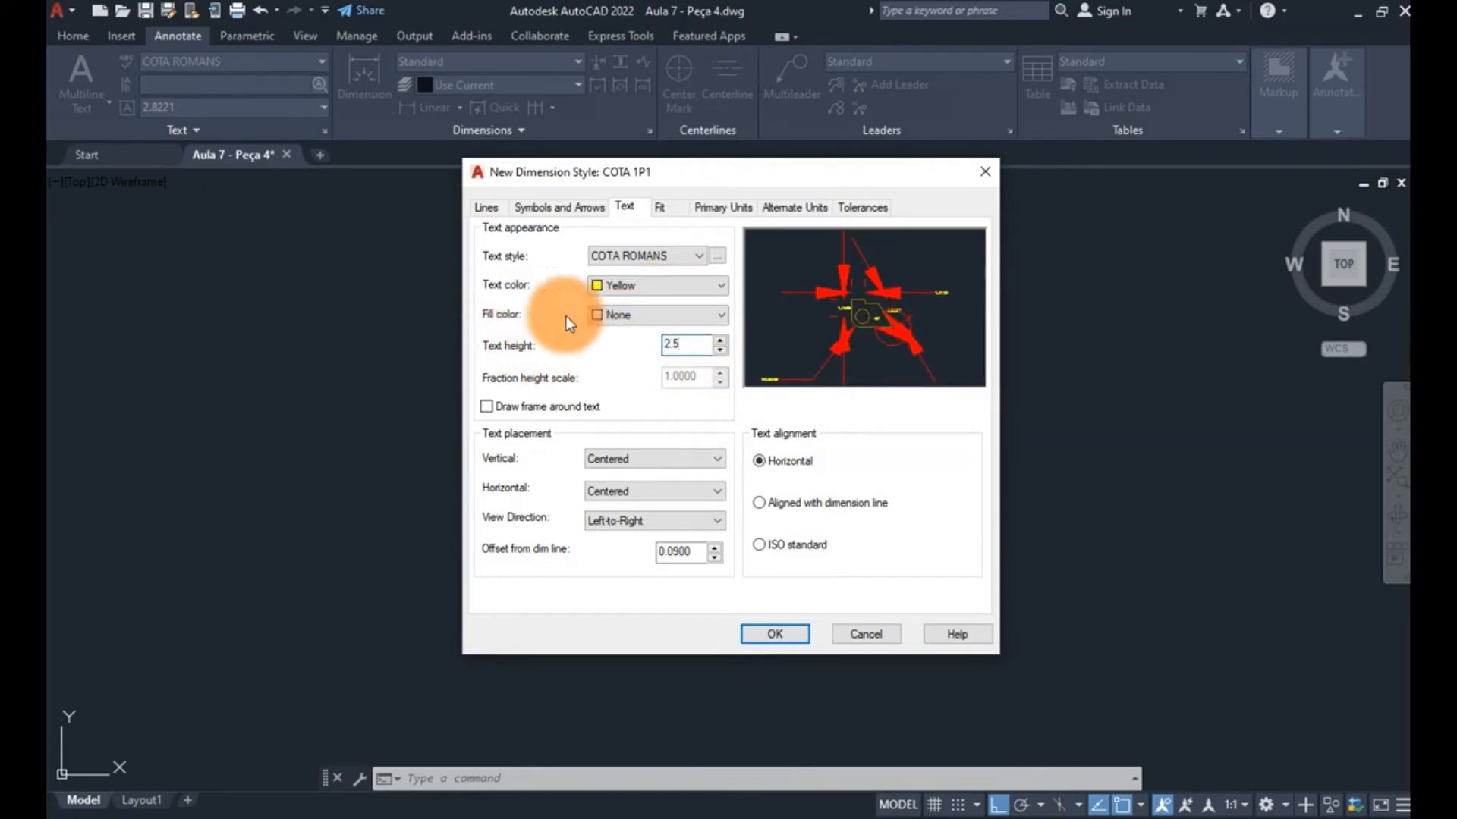
{"action": "key", "text": "Tab"}
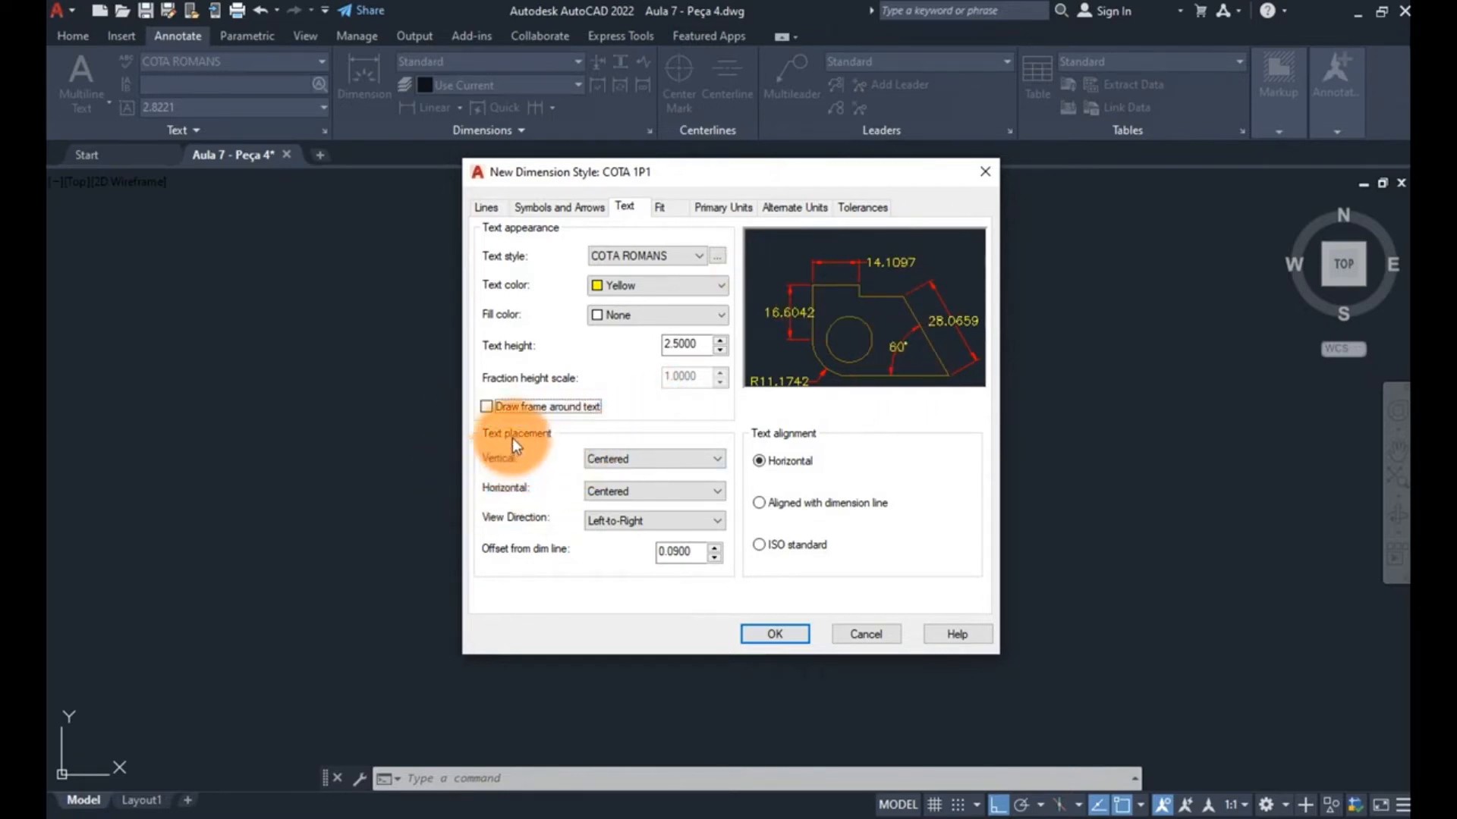
- Set the dimension text's vertical placement to Above and its offset from the dimension line to 1
{"action": "left_click", "coordinate": [595, 458]}
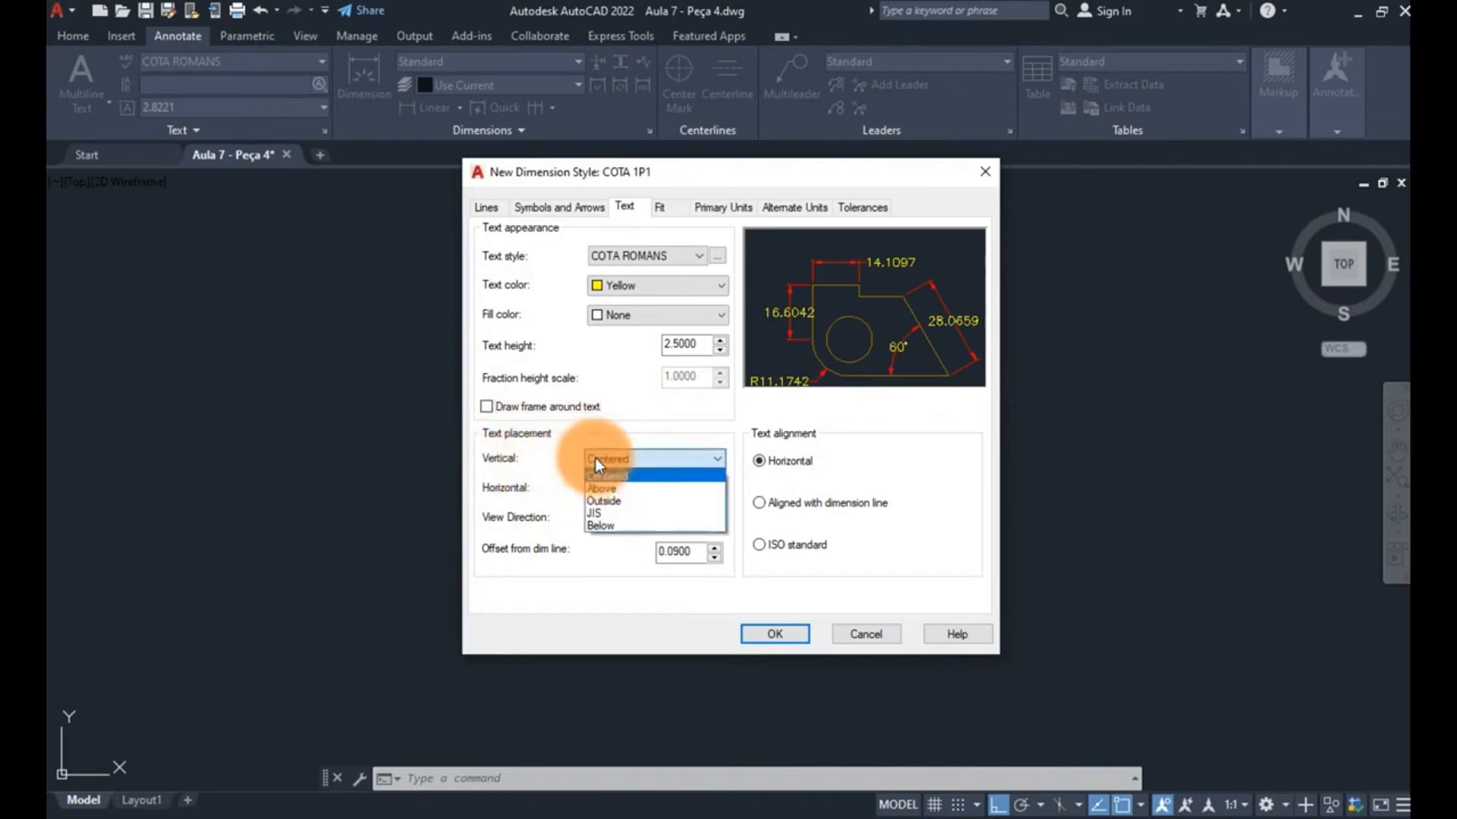
{"action": "left_click", "coordinate": [485, 455]}
{"action": "left_click", "coordinate": [643, 459]}
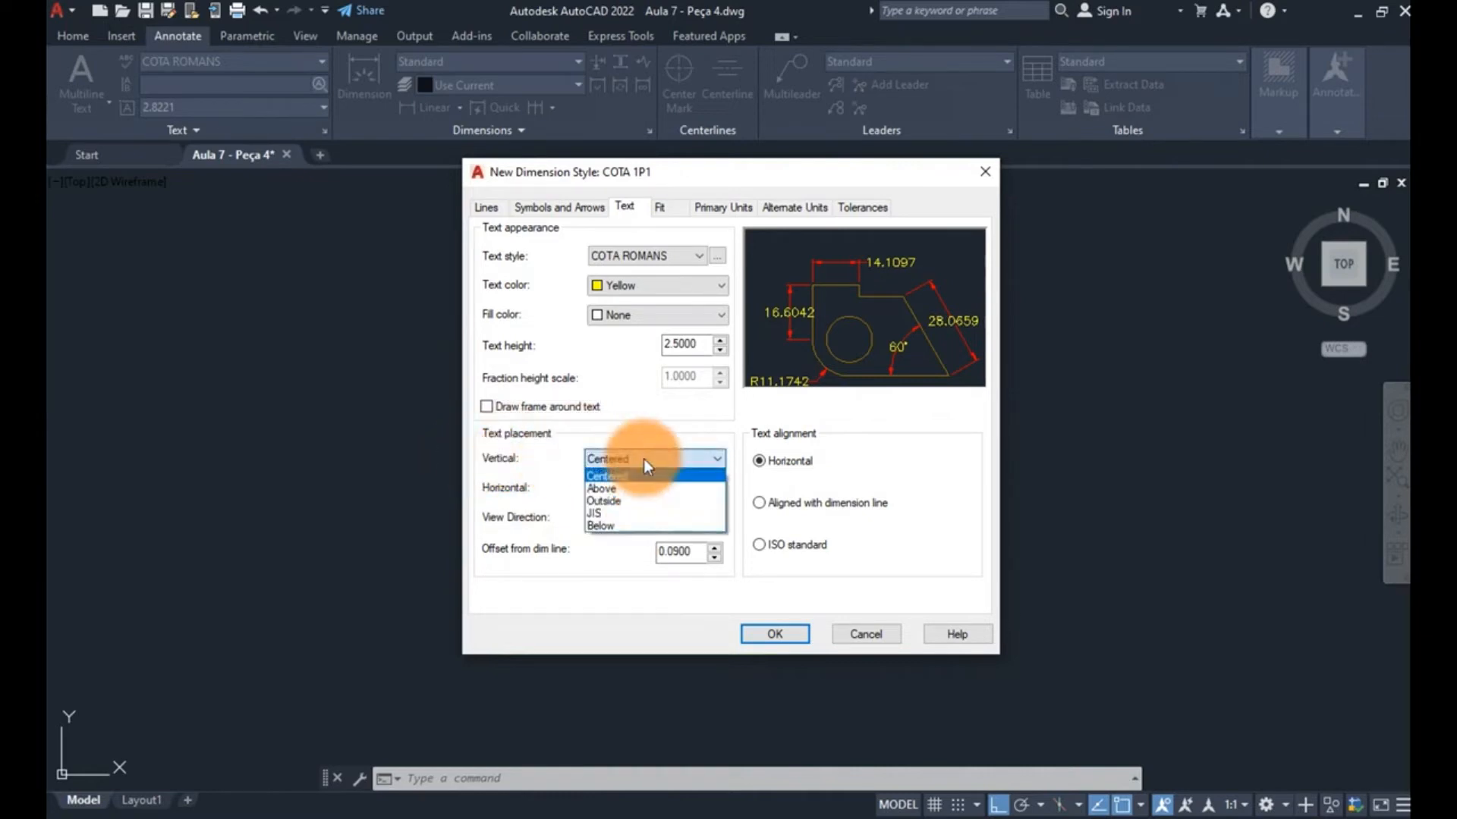
{"action": "left_click", "coordinate": [597, 490]}
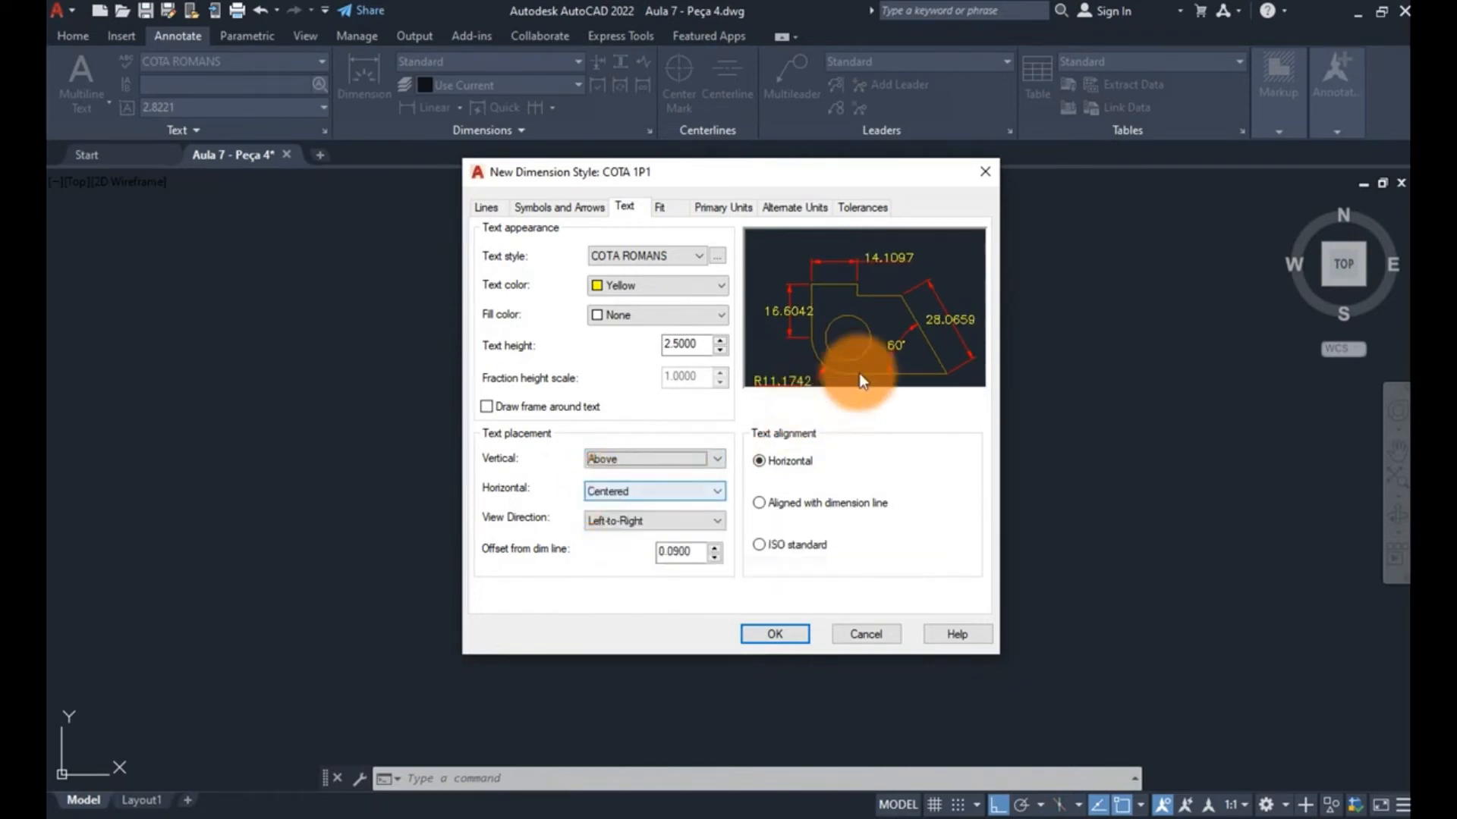
{"action": "double_click", "coordinate": [675, 551]}
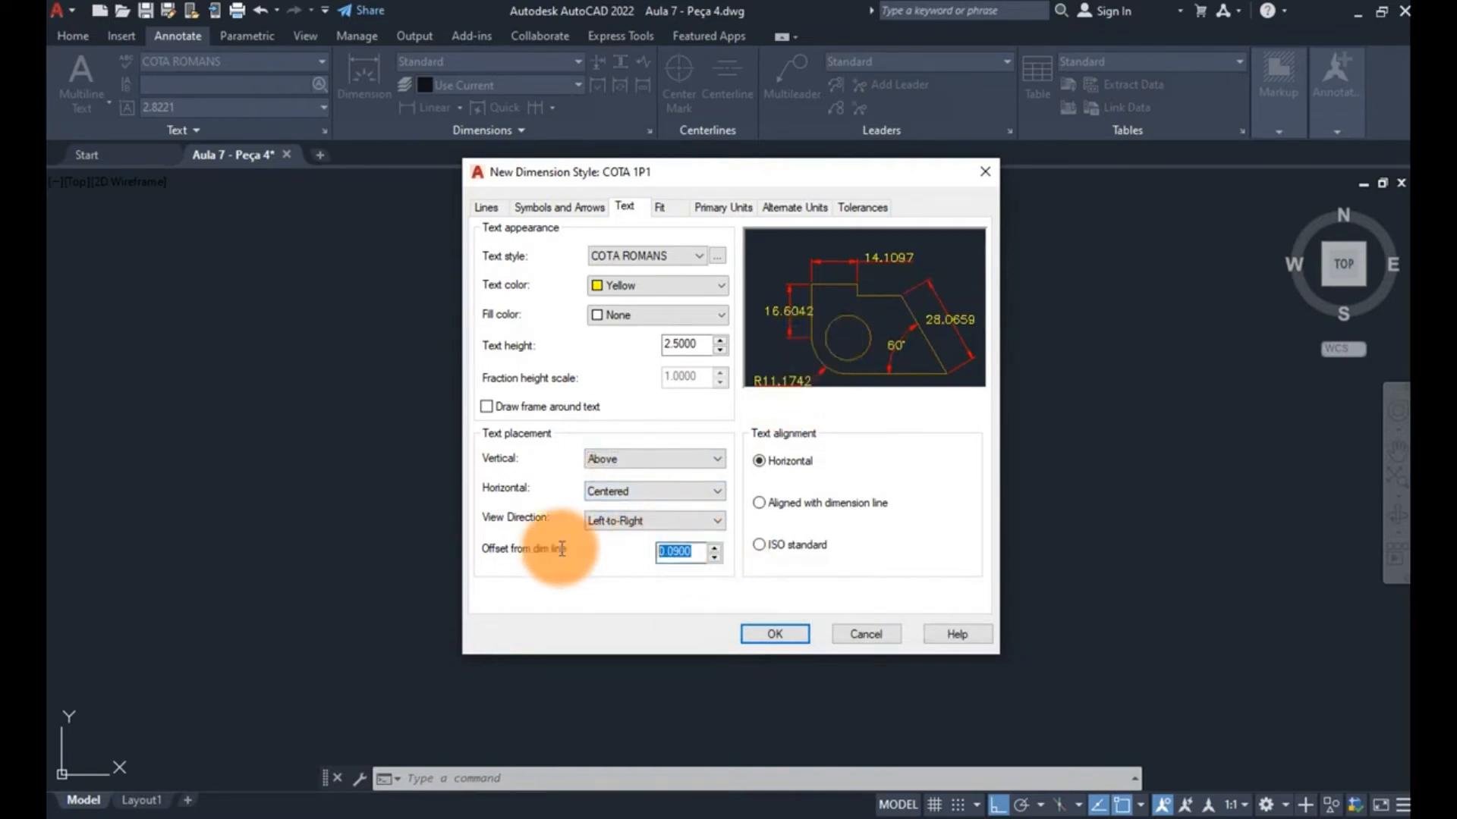
{"action": "type", "text": "1"}
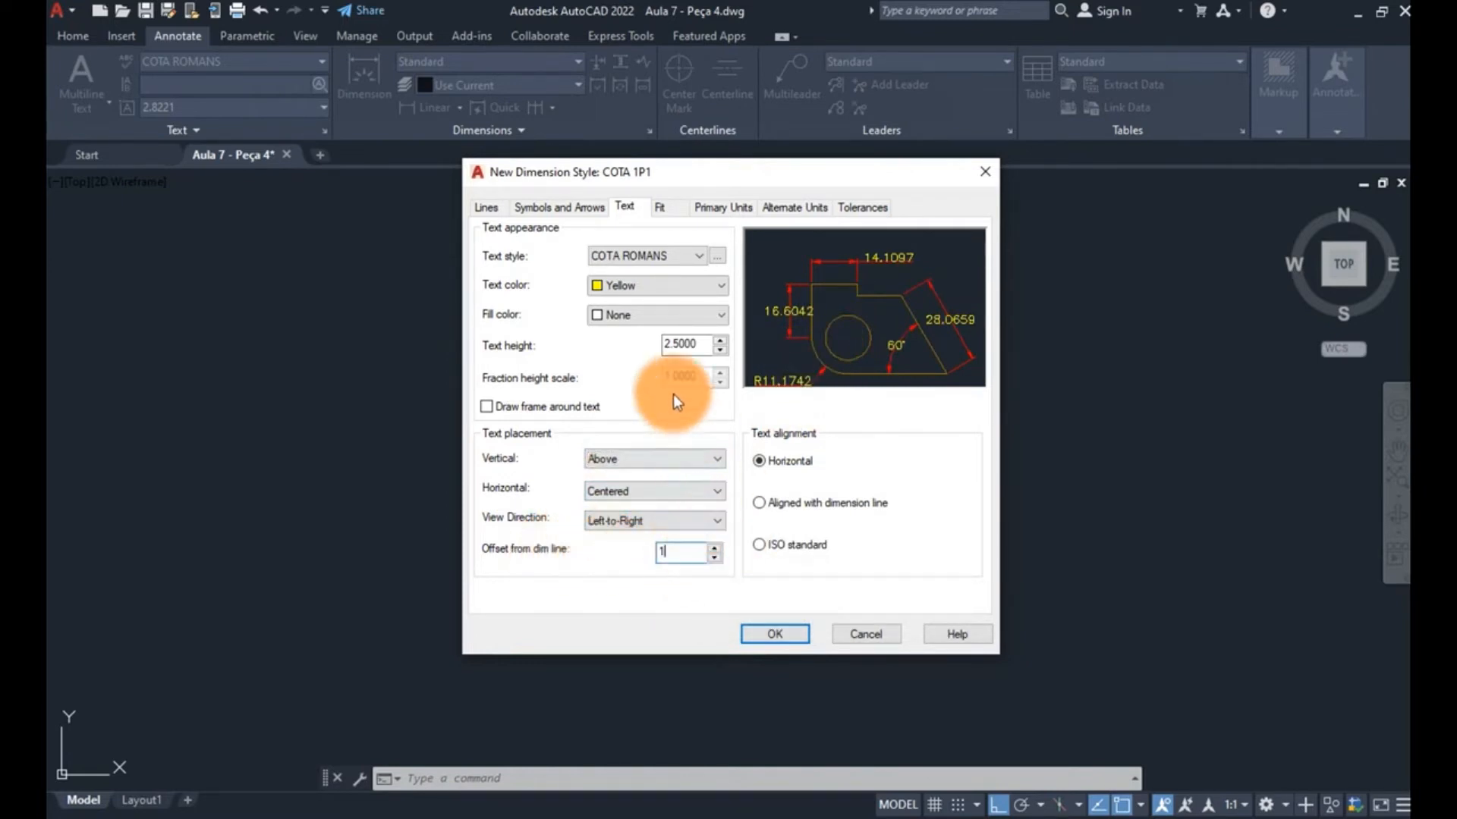
{"action": "left_click", "coordinate": [694, 344]}
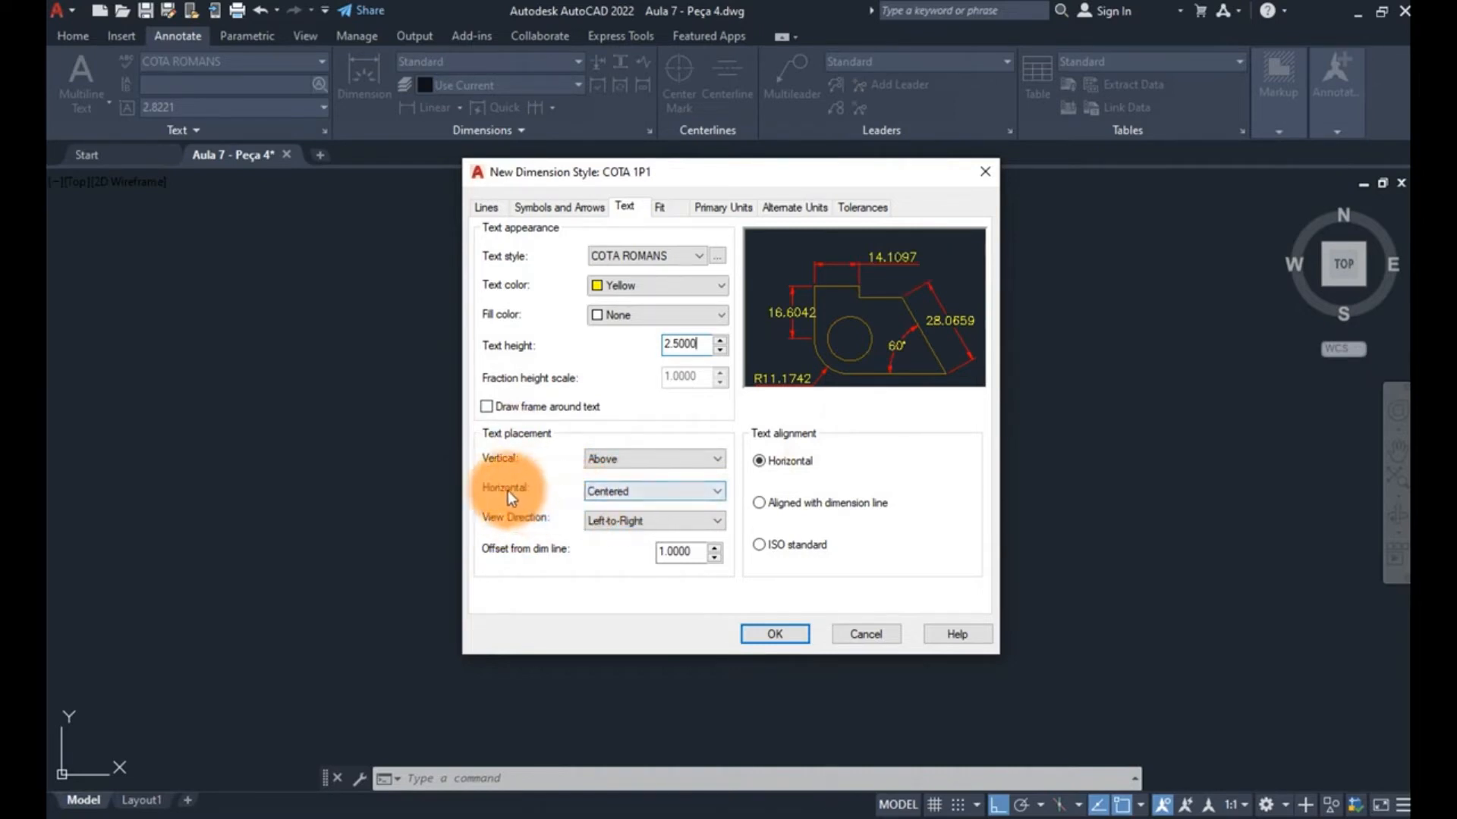
- Open the choices for the dimension text's horizontal placement
{"action": "left_click", "coordinate": [607, 493]}
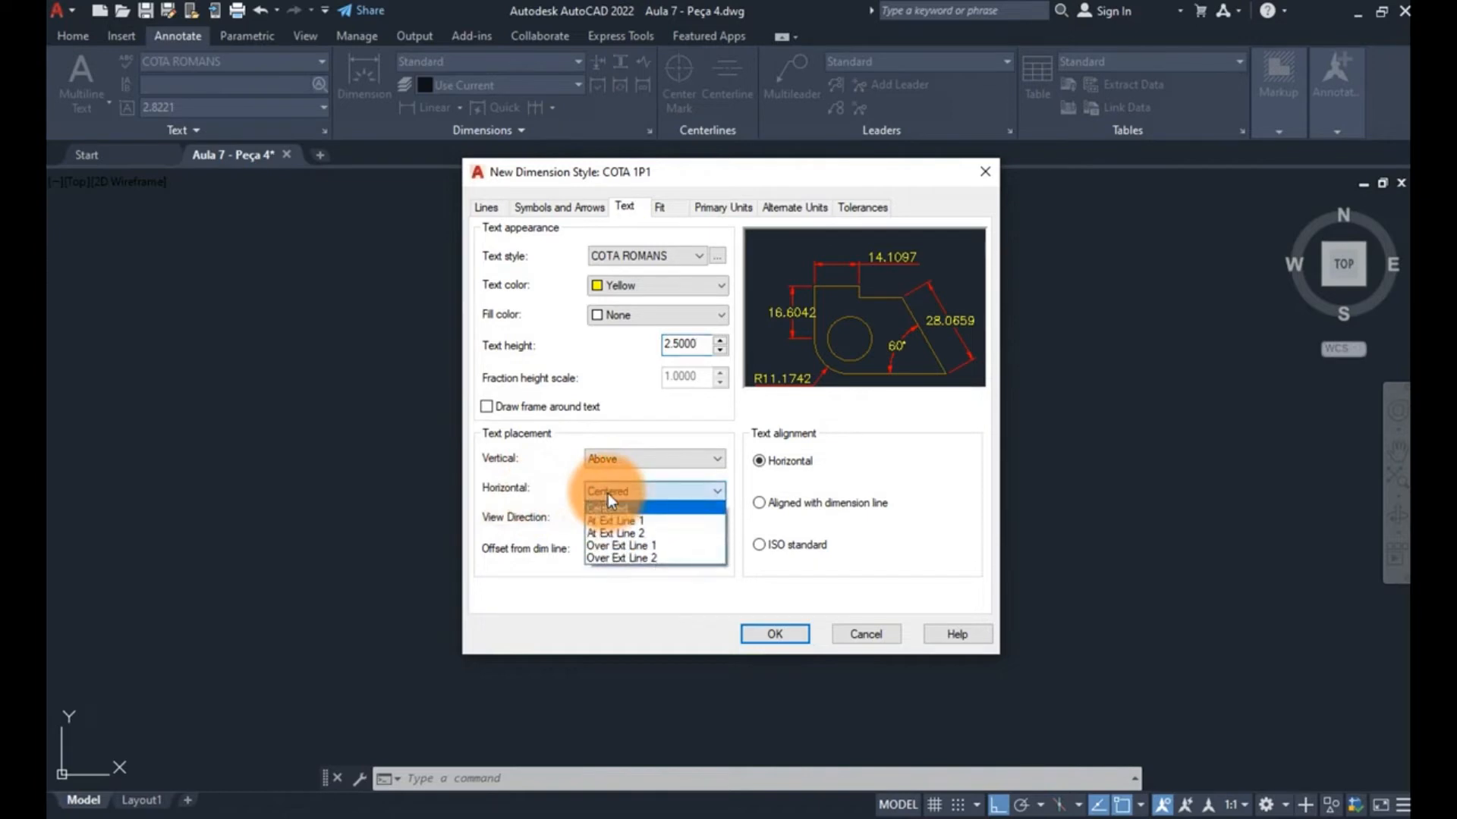
- Keep the dimension text horizontally centered and set its alignment to Aligned with dimension line
{"action": "left_click", "coordinate": [615, 508]}
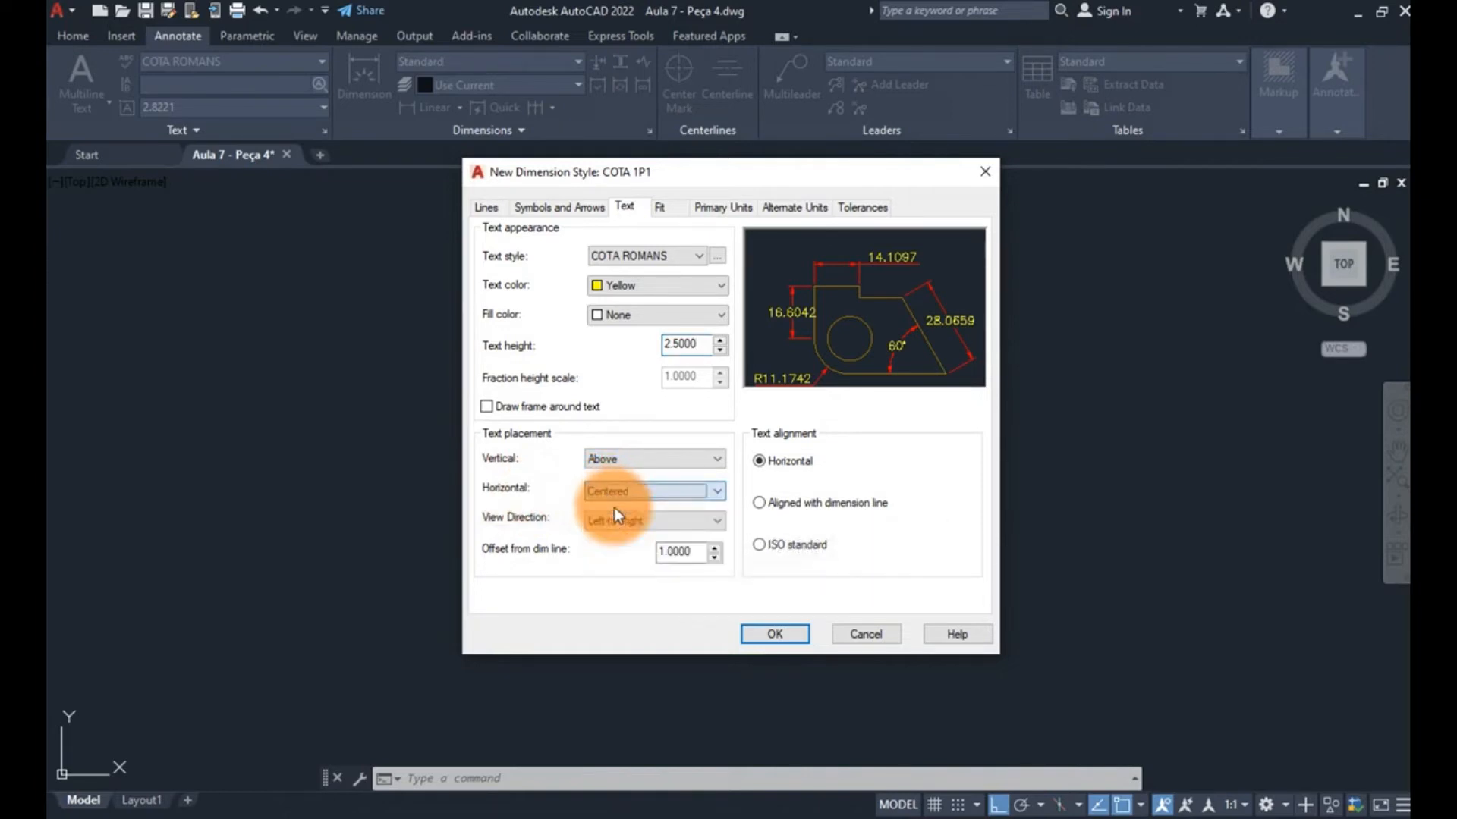
{"action": "left_click", "coordinate": [616, 486]}
{"action": "left_click", "coordinate": [613, 494]}
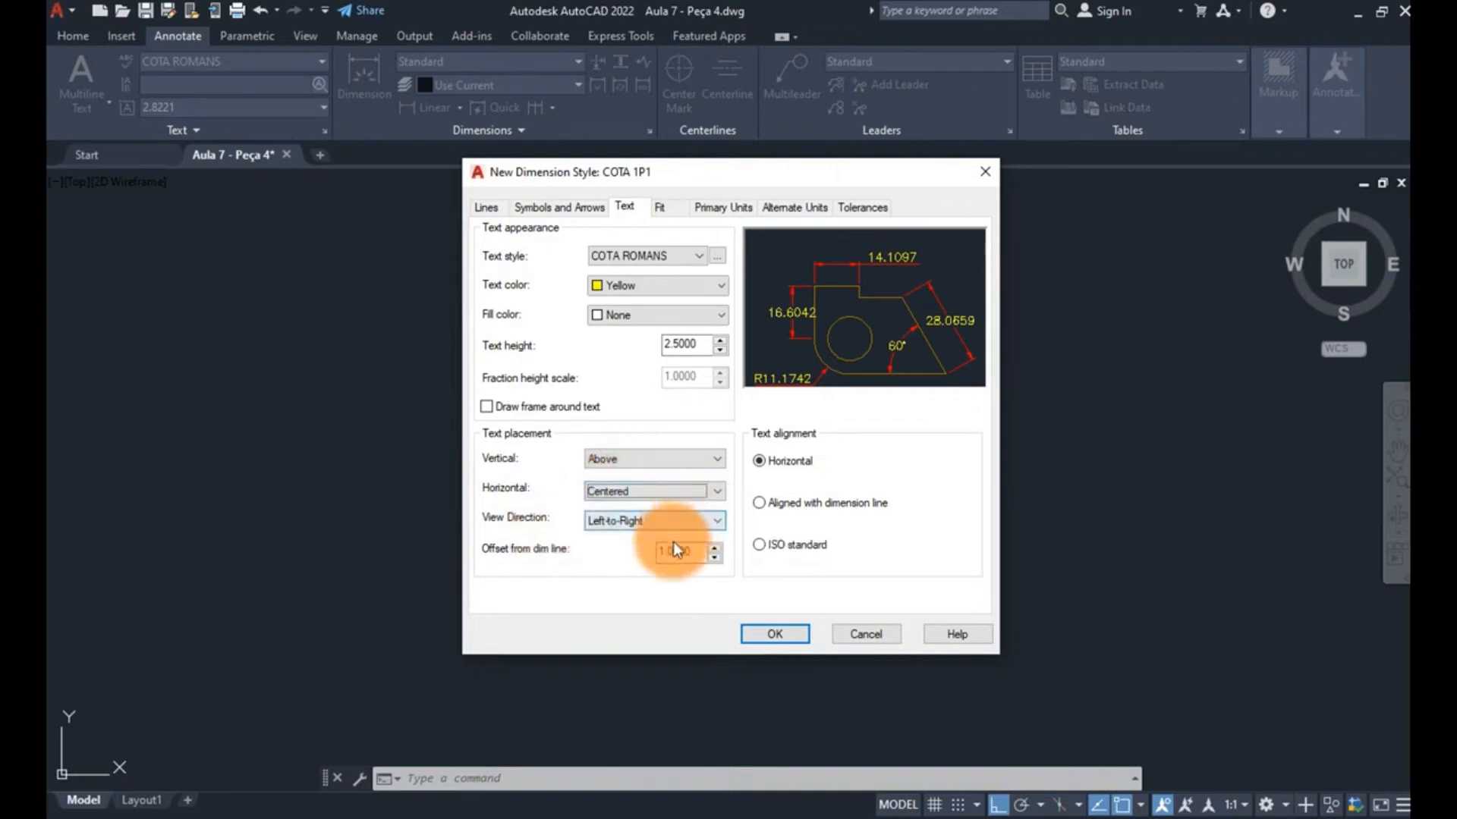
{"action": "left_click", "coordinate": [759, 504]}
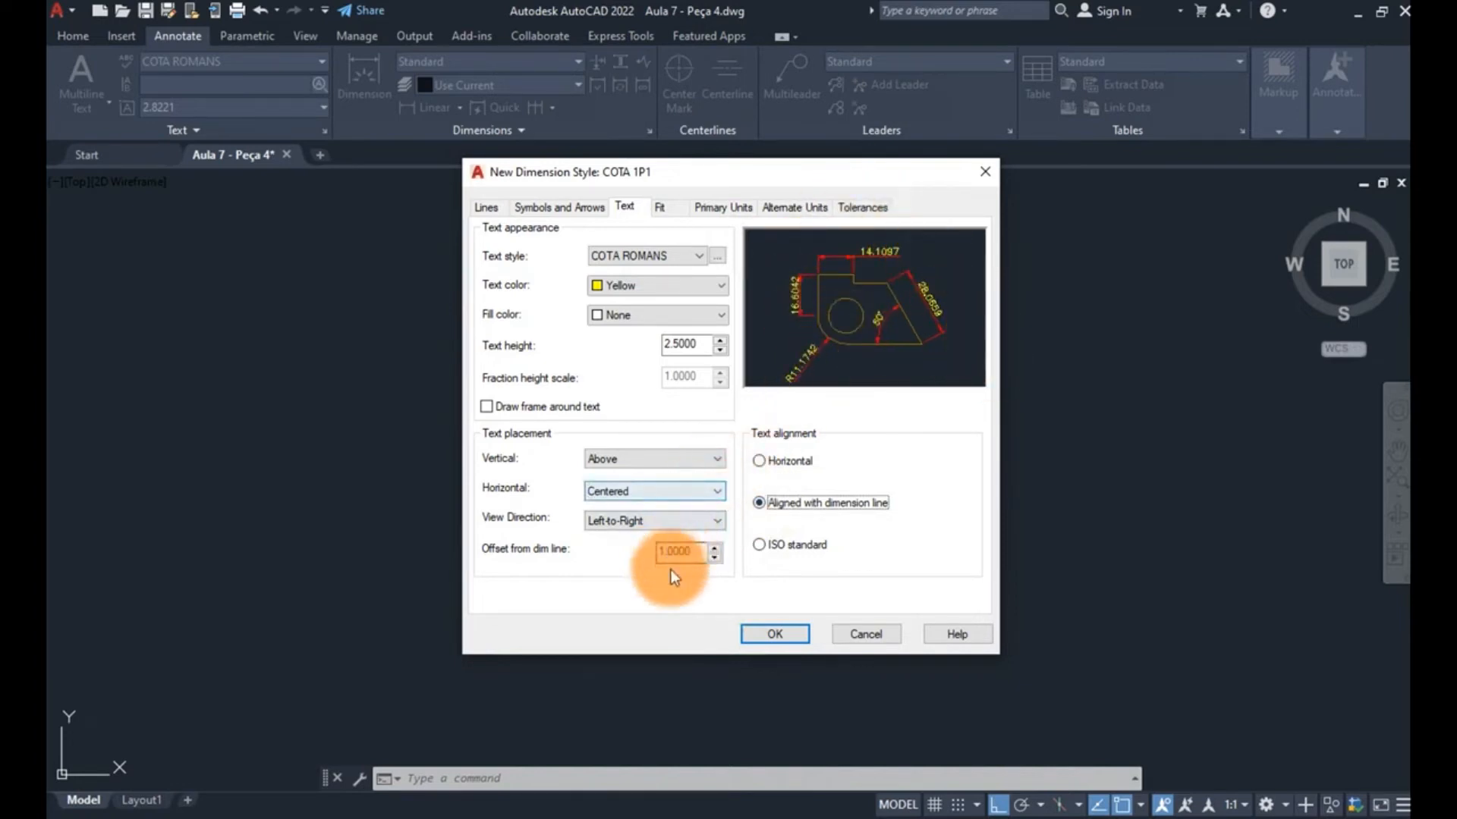
{"action": "double_click", "coordinate": [683, 553]}
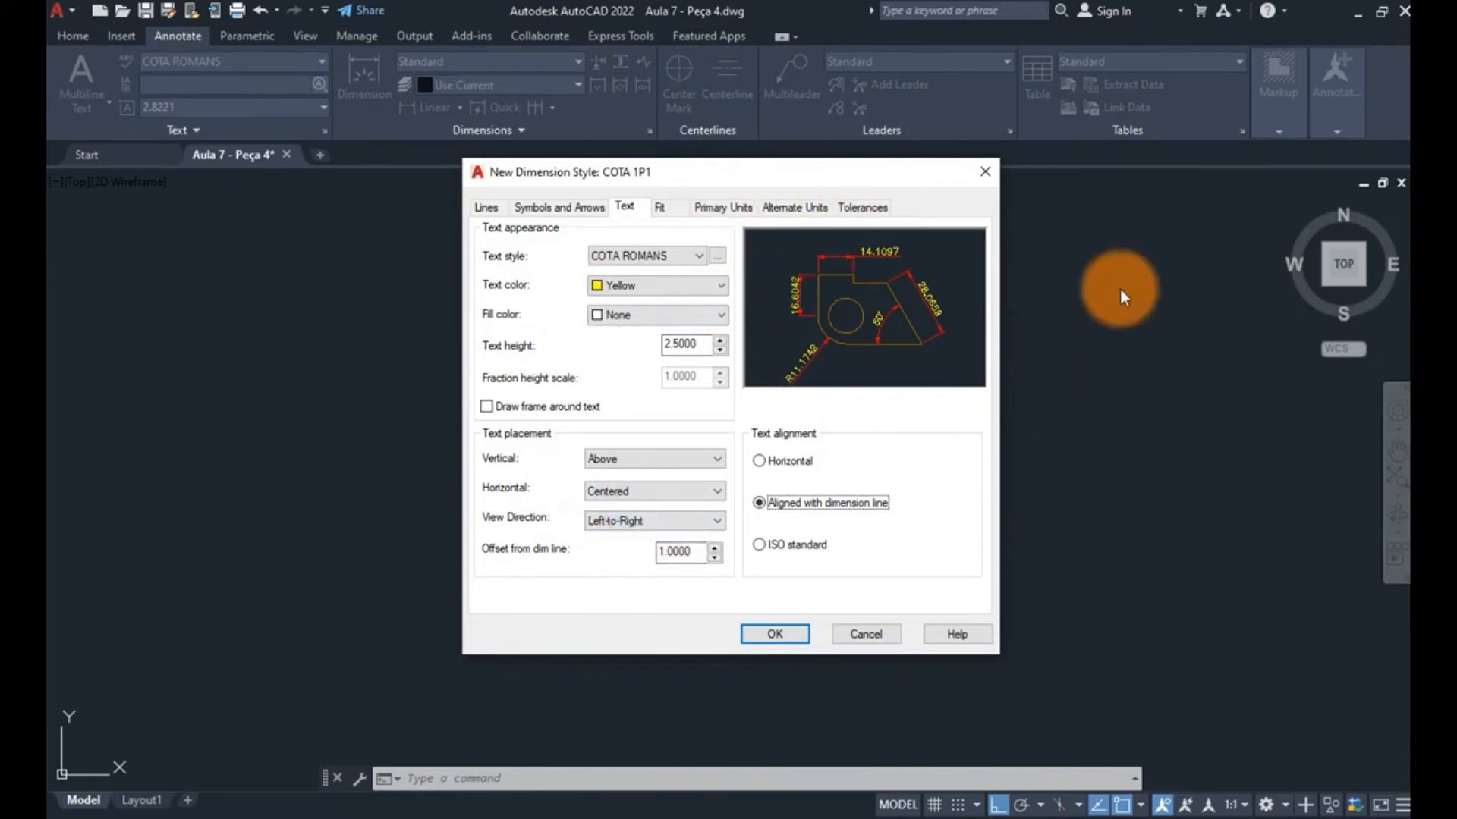
- Set the overall scale for dimension features to 2 in the fit settings
{"action": "left_click", "coordinate": [672, 209]}
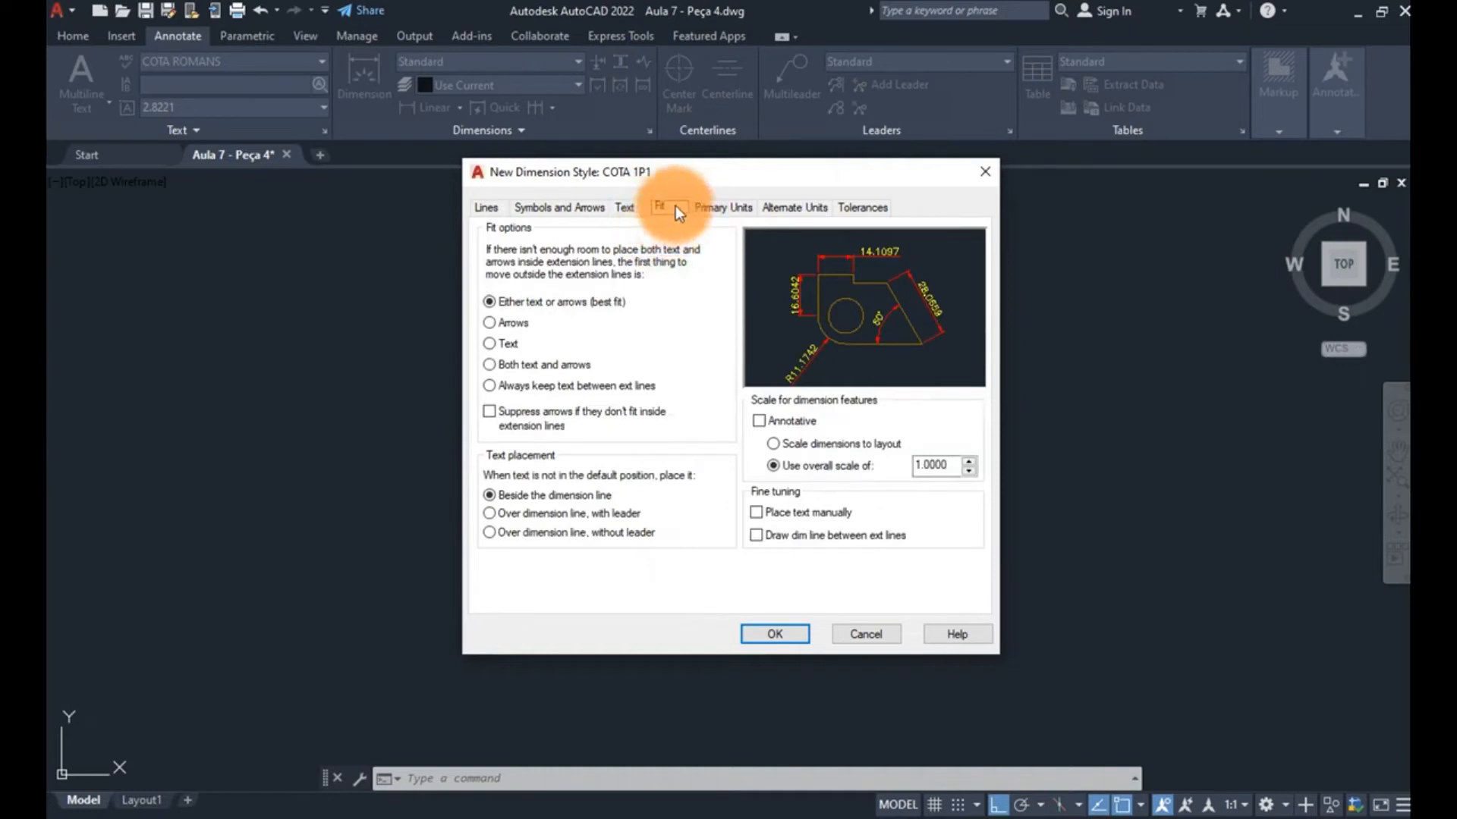
{"action": "left_click", "coordinate": [718, 206]}
{"action": "left_click", "coordinate": [665, 208]}
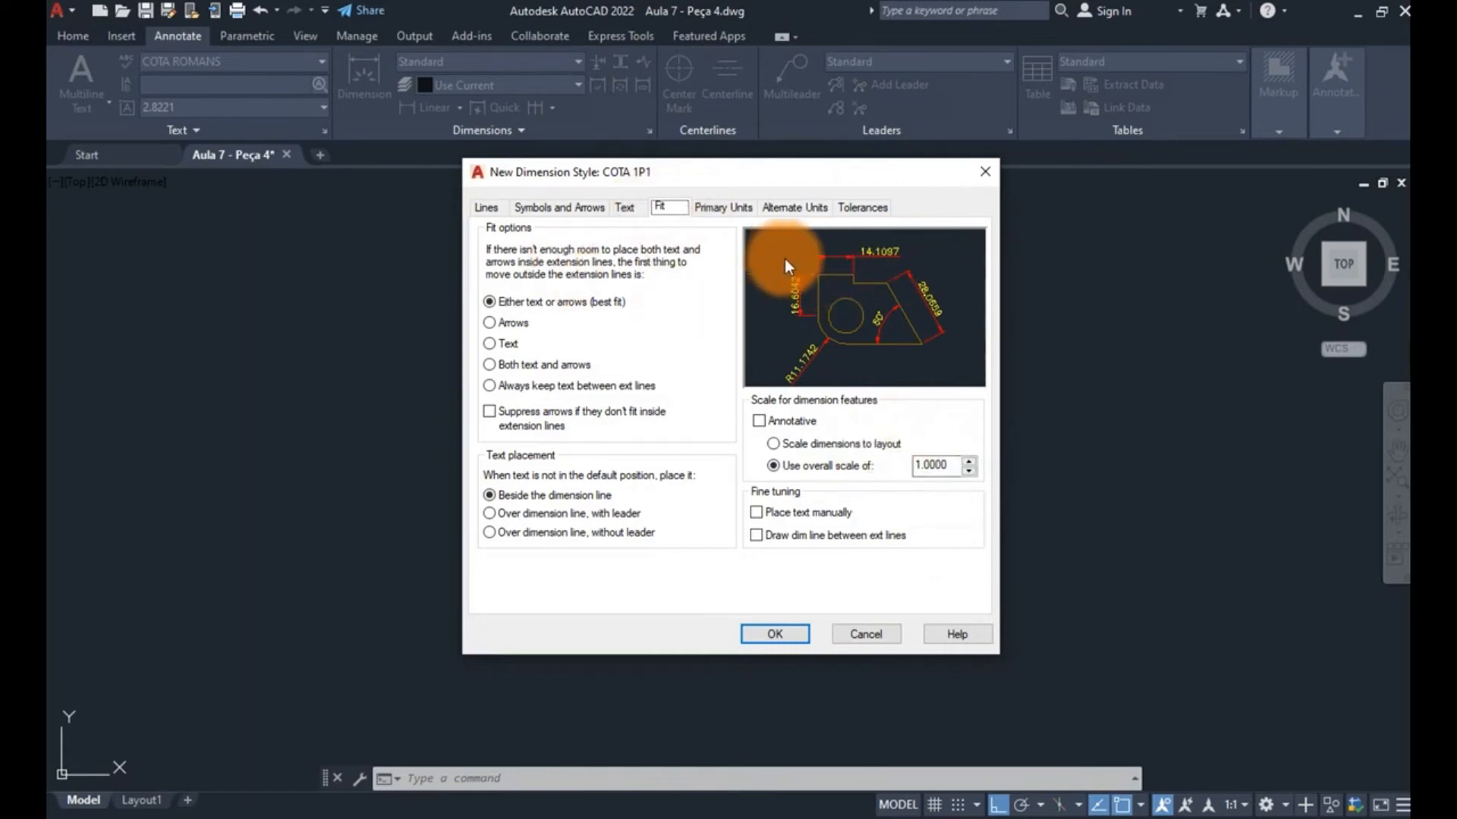
{"action": "double_click", "coordinate": [937, 465]}
{"action": "type", "text": "2"}
{"action": "key", "text": "Tab"}
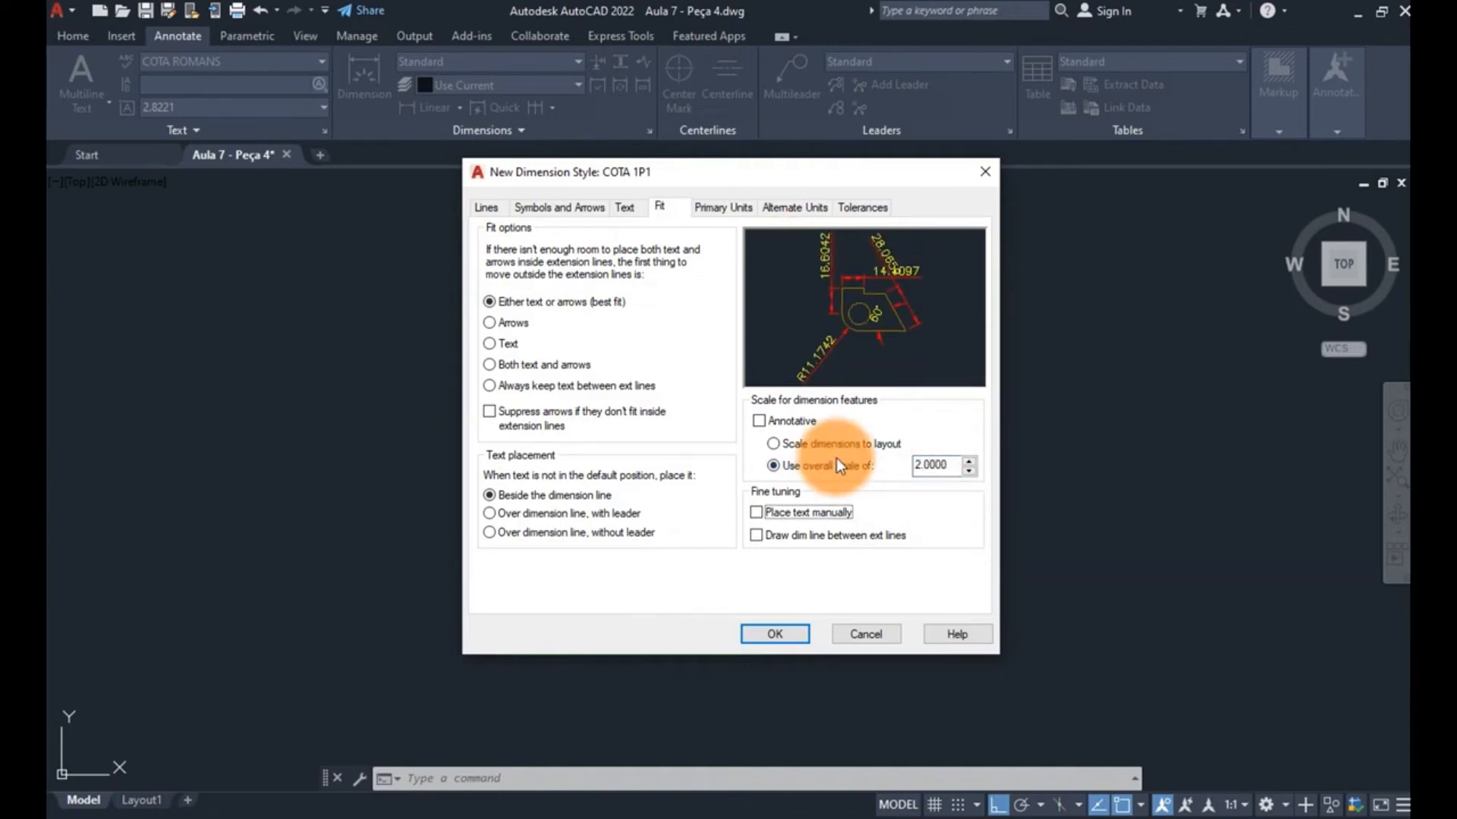
- Set the overall scale for dimension features back to 1
{"action": "double_click", "coordinate": [941, 465]}
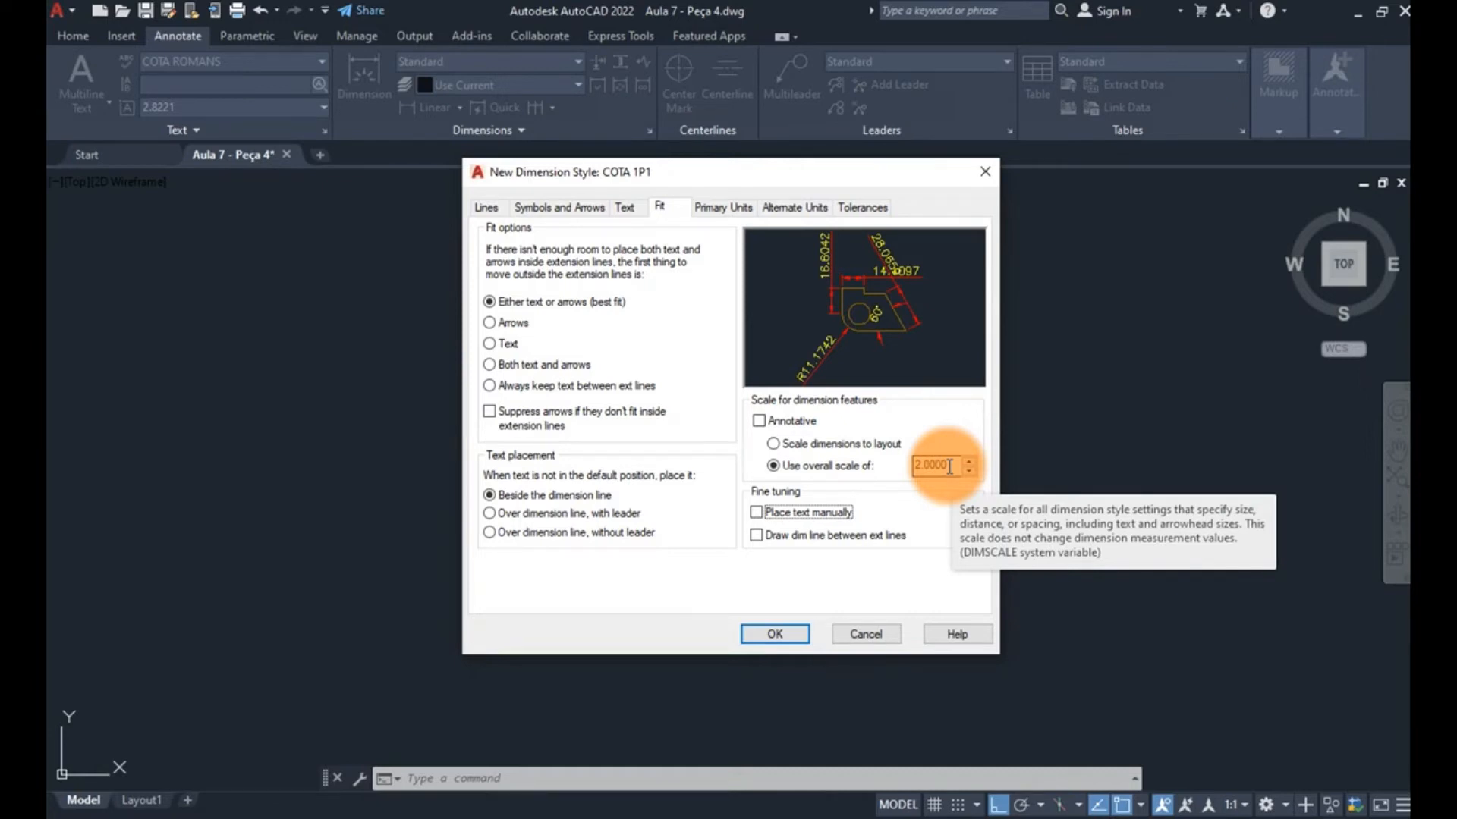
{"action": "left_click_drag", "start_coordinate": [949, 465], "coordinate": [874, 459]}
{"action": "type", "text": "1"}
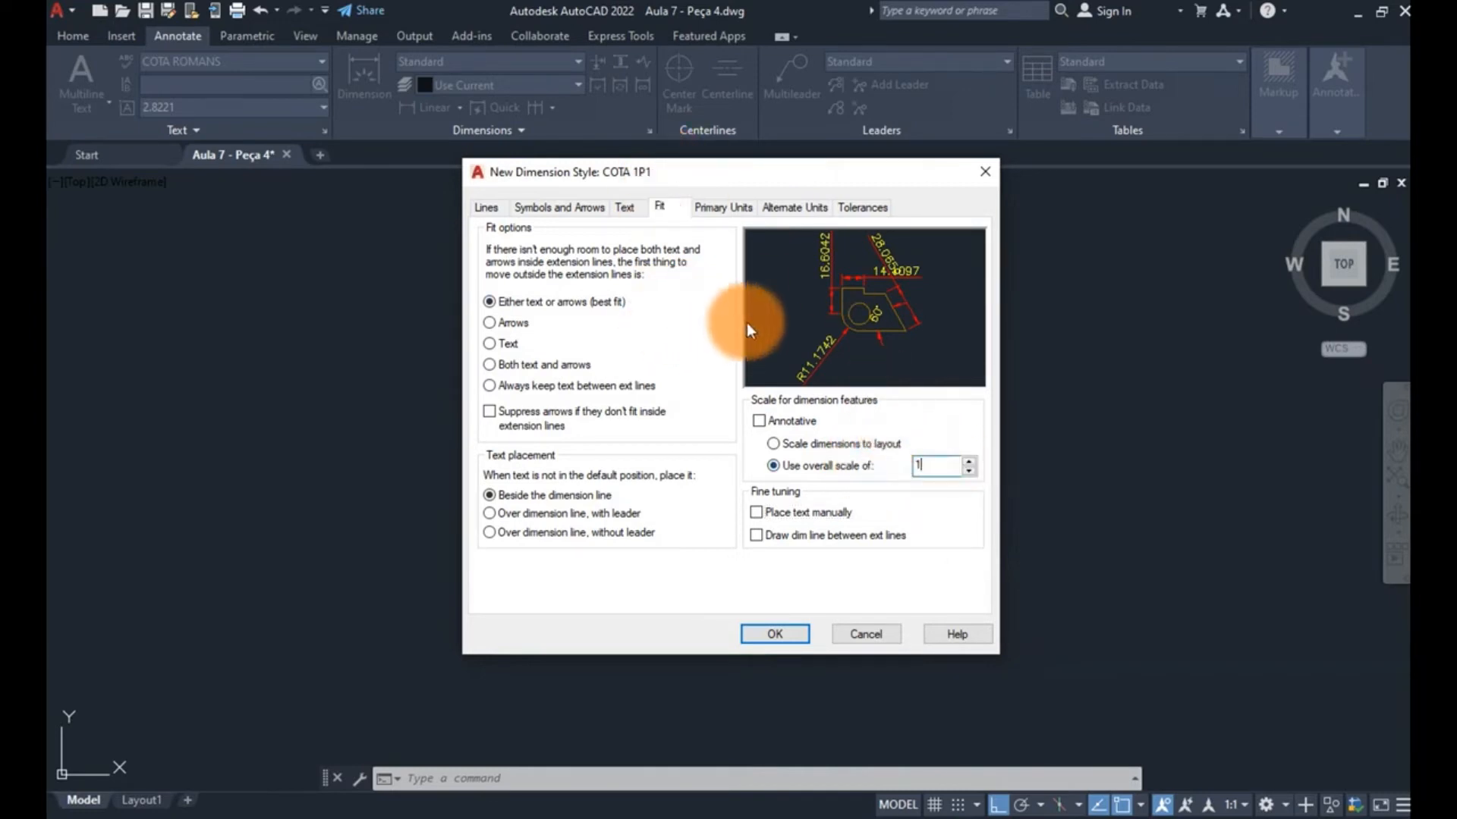
{"action": "key", "text": "Tab"}
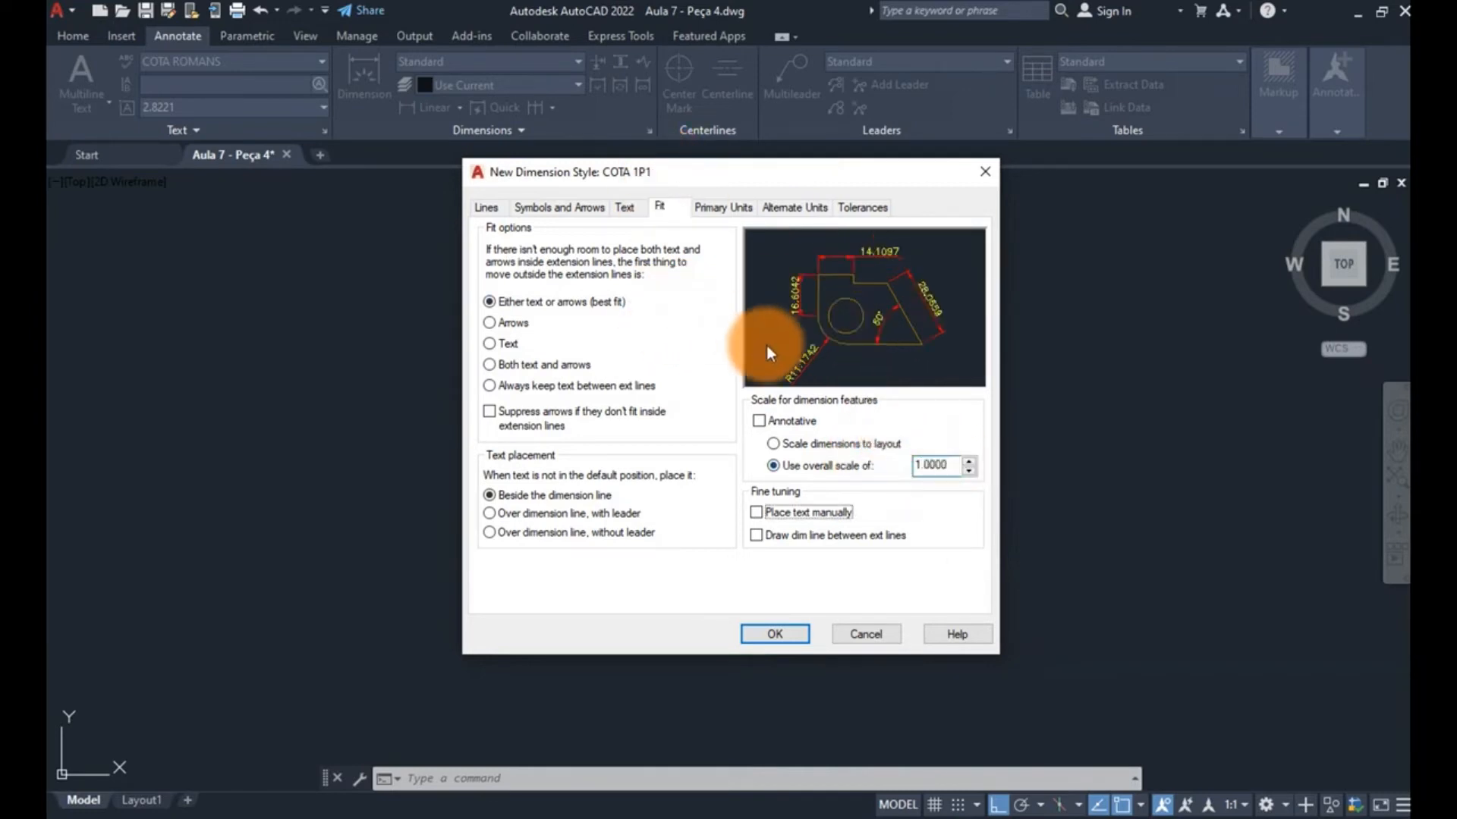
- Set the measurement scale factor of the primary units to 0.5
{"action": "left_click", "coordinate": [709, 206]}
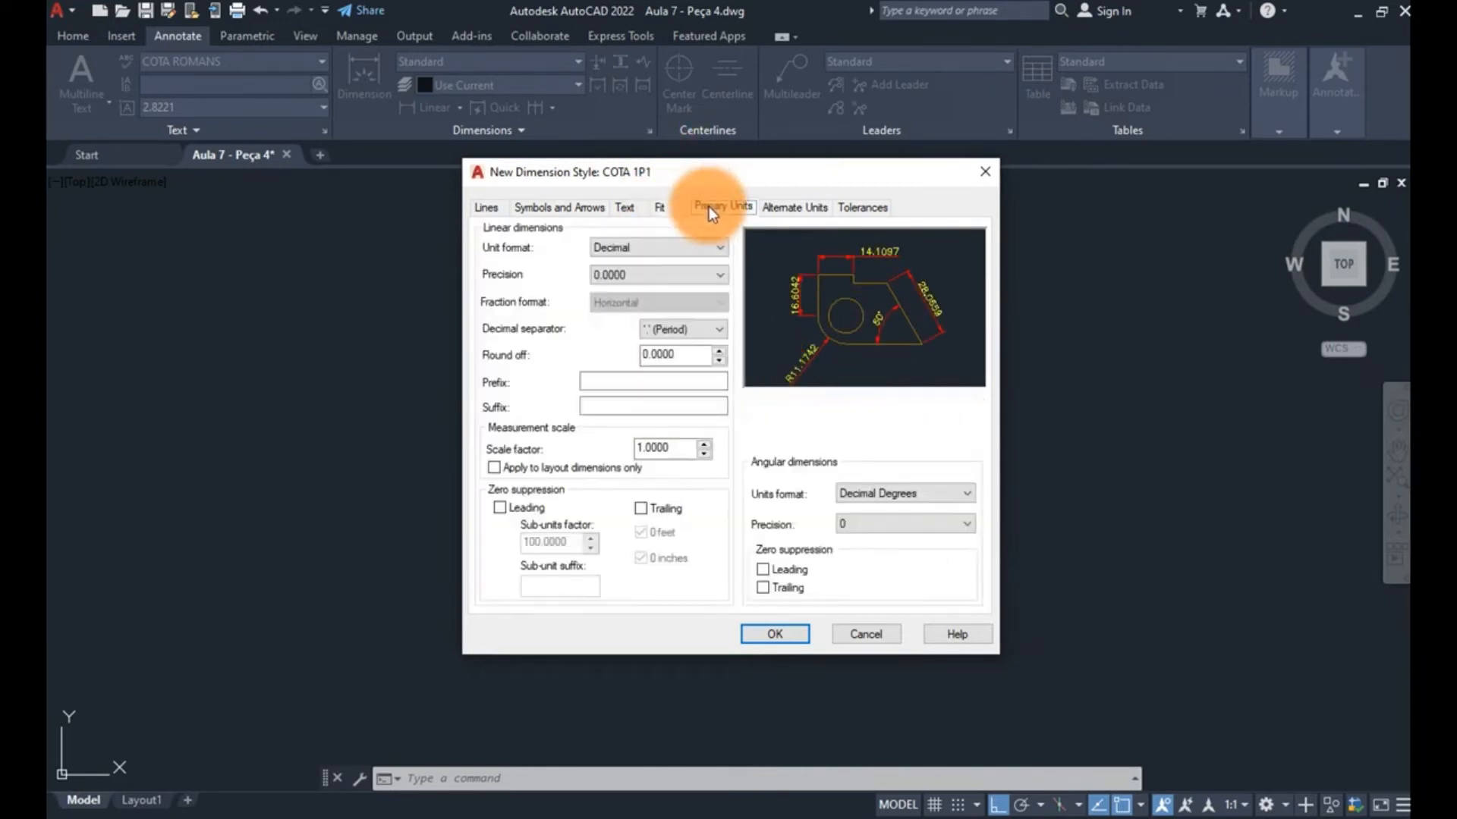
{"action": "left_click_drag", "start_coordinate": [687, 453], "coordinate": [518, 431]}
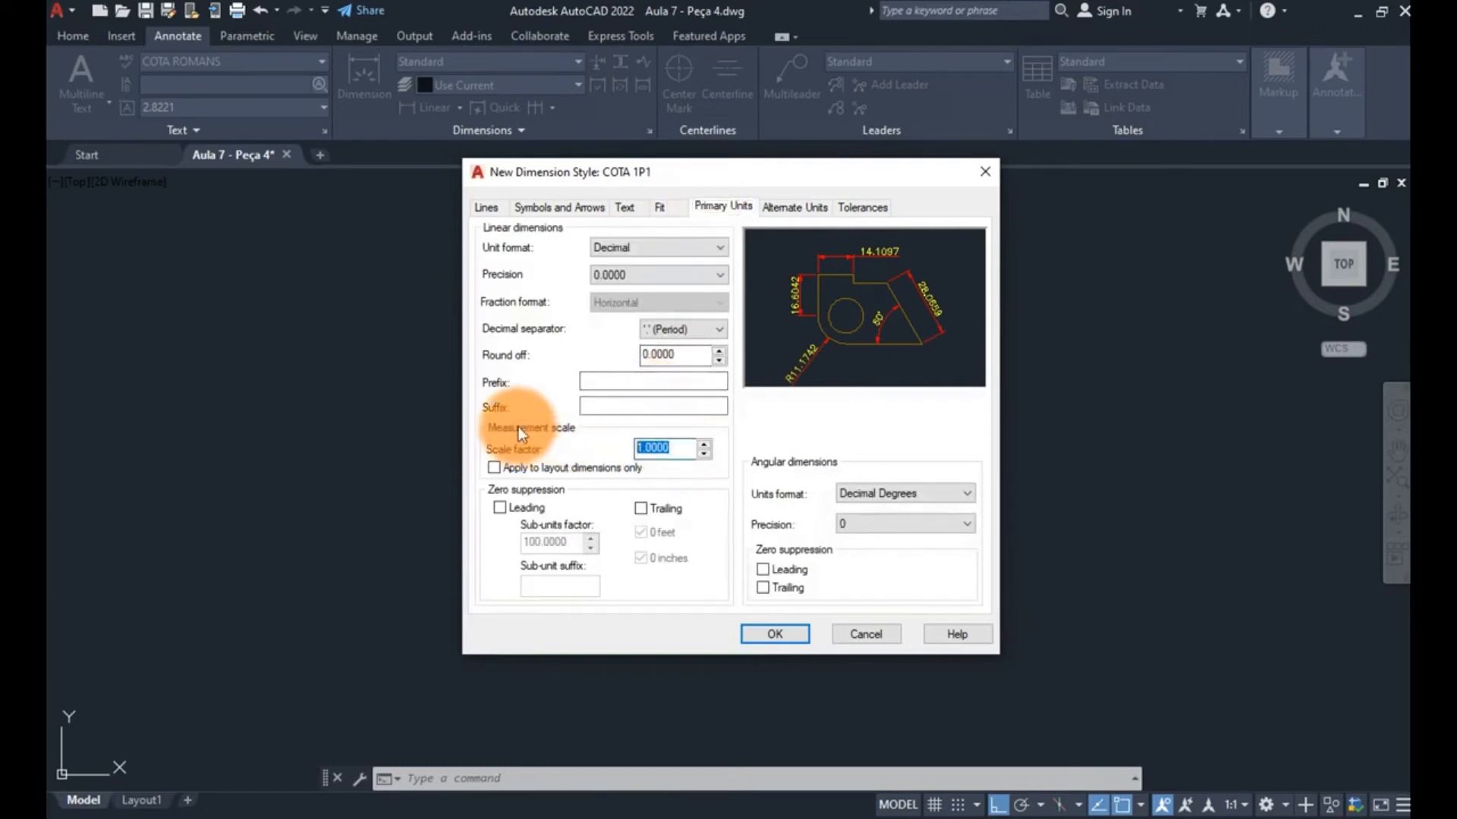
{"action": "type", "text": ".5"}
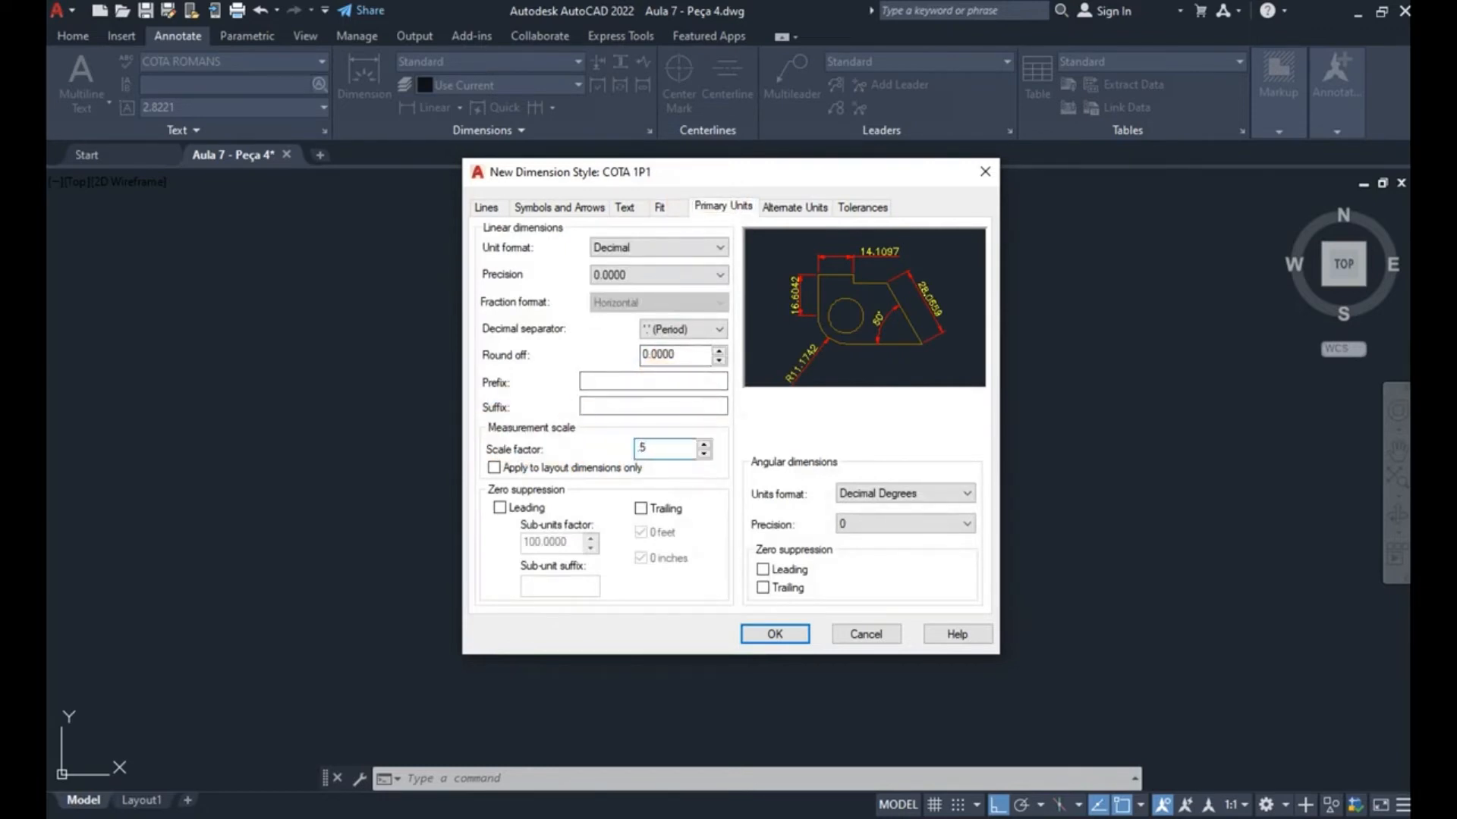
{"action": "key", "text": "Tab"}
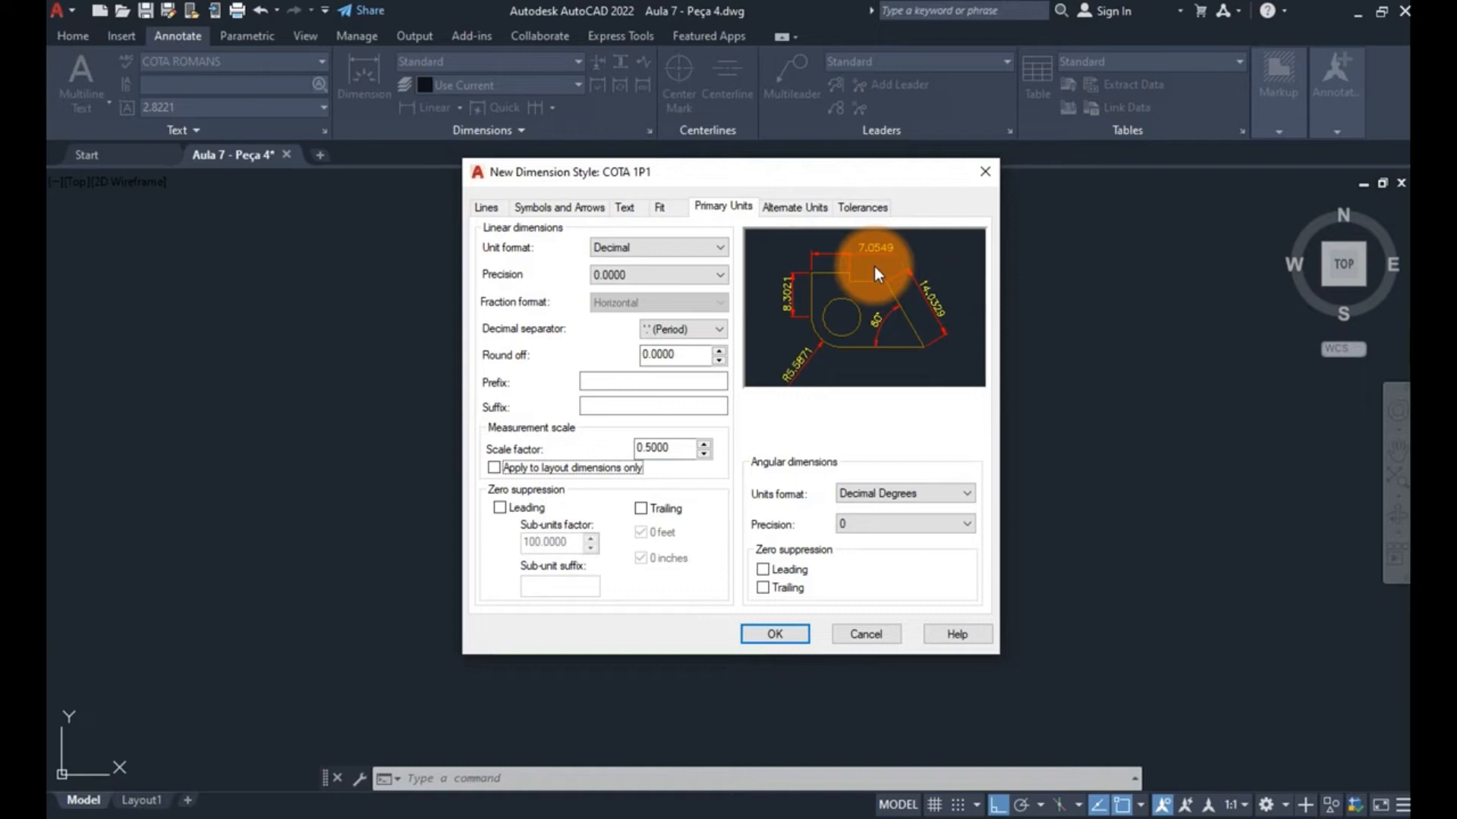
- Change the primary units' measurement scale factor to 2
{"action": "key", "text": "shift+Tab"}
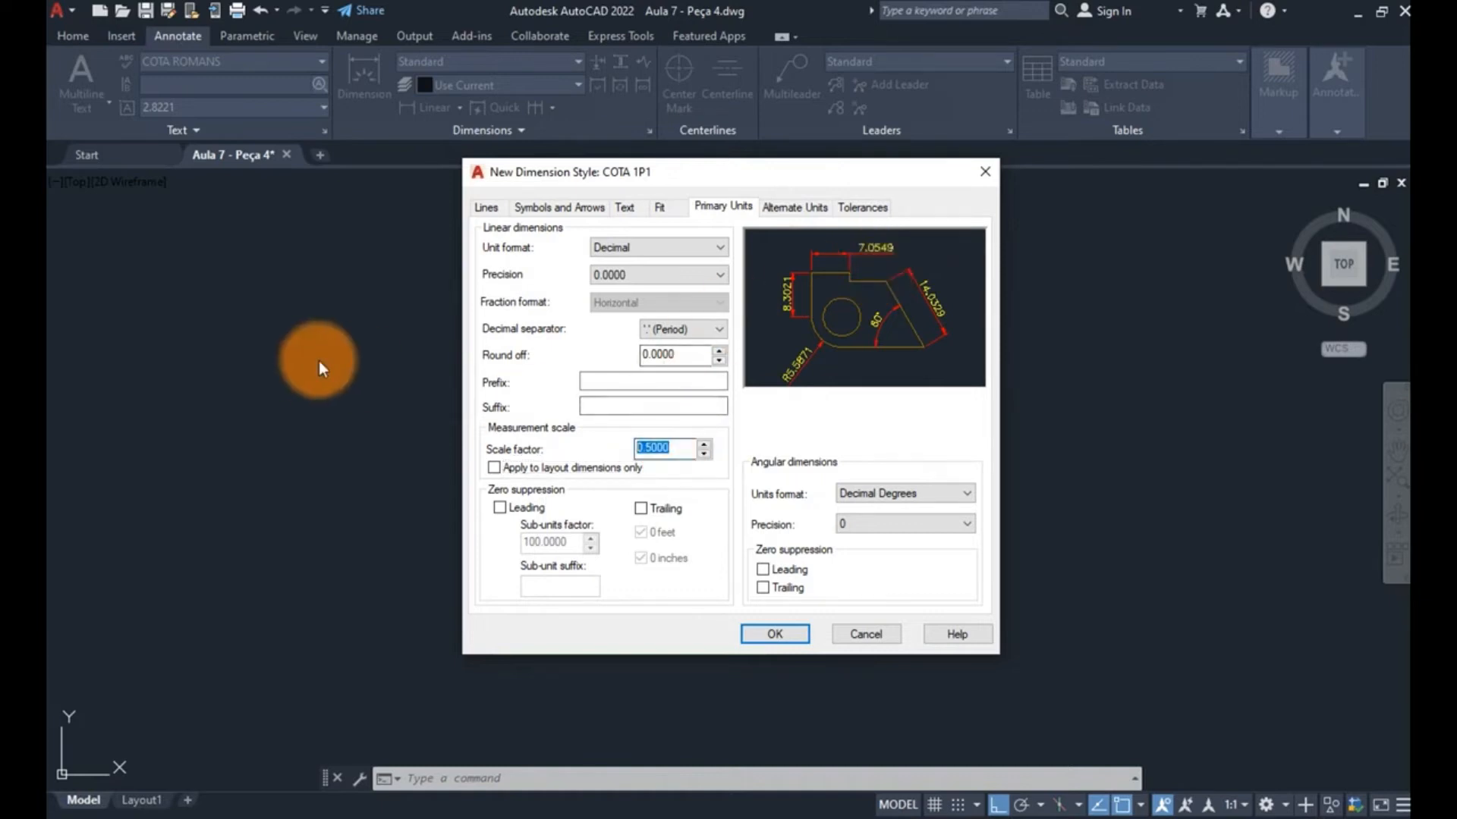
{"action": "type", "text": "2"}
{"action": "key", "text": "Tab"}
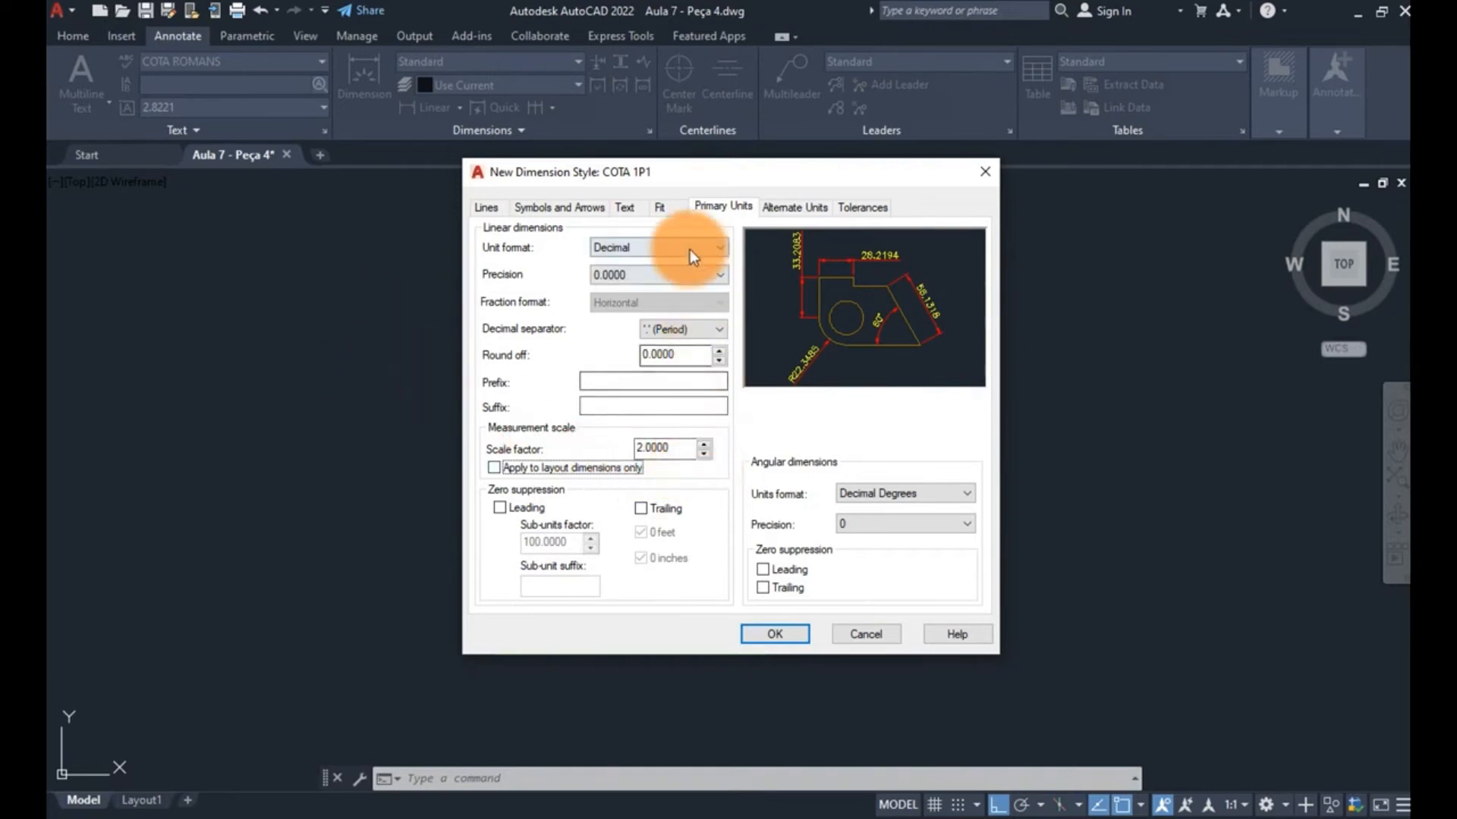
- Return the measurement scale factor to 1, save the COTA 1P1 style and close the Dimension Style Manager
{"action": "double_click", "coordinate": [657, 447]}
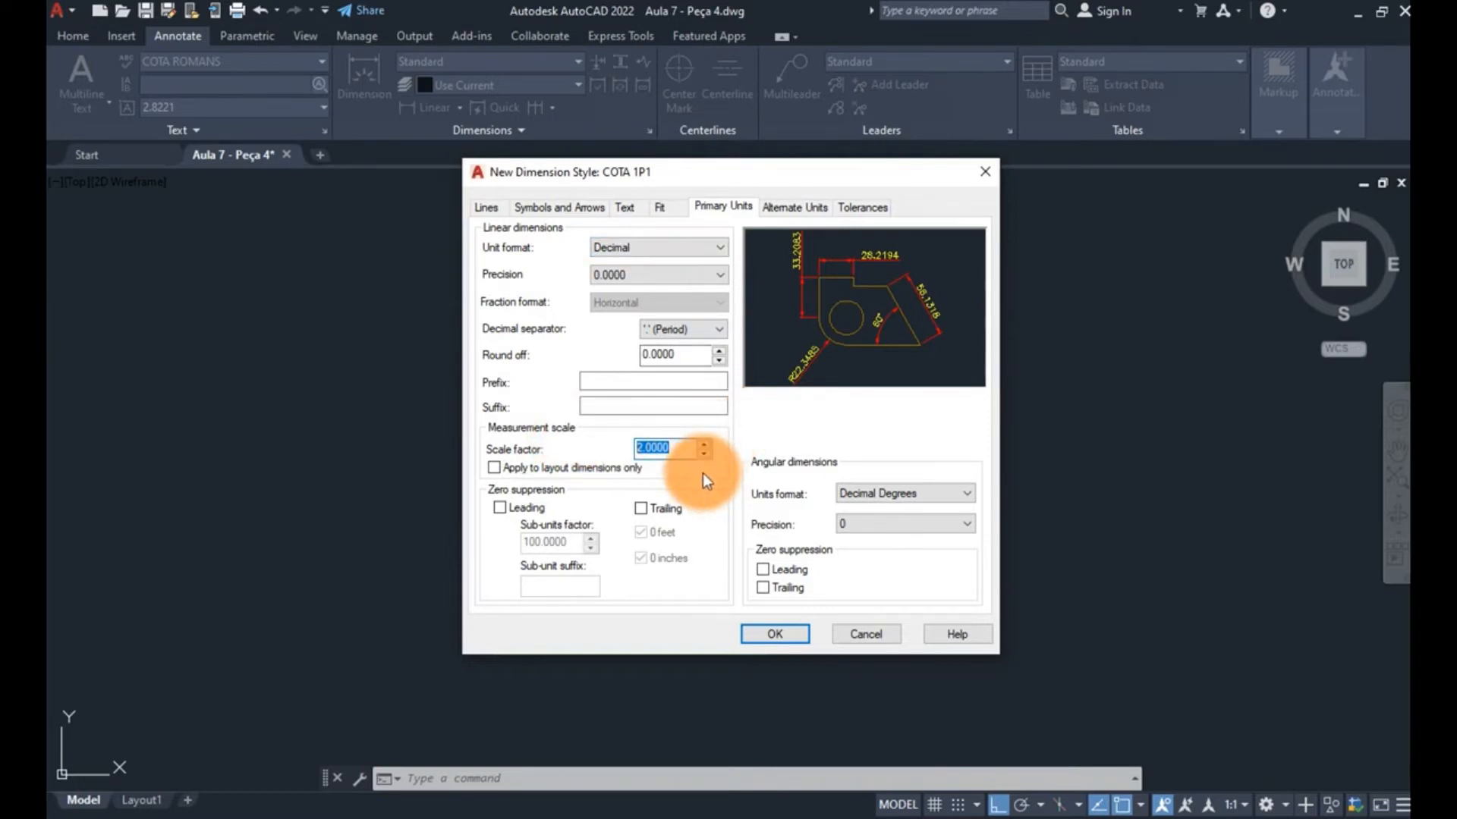
{"action": "type", "text": "1"}
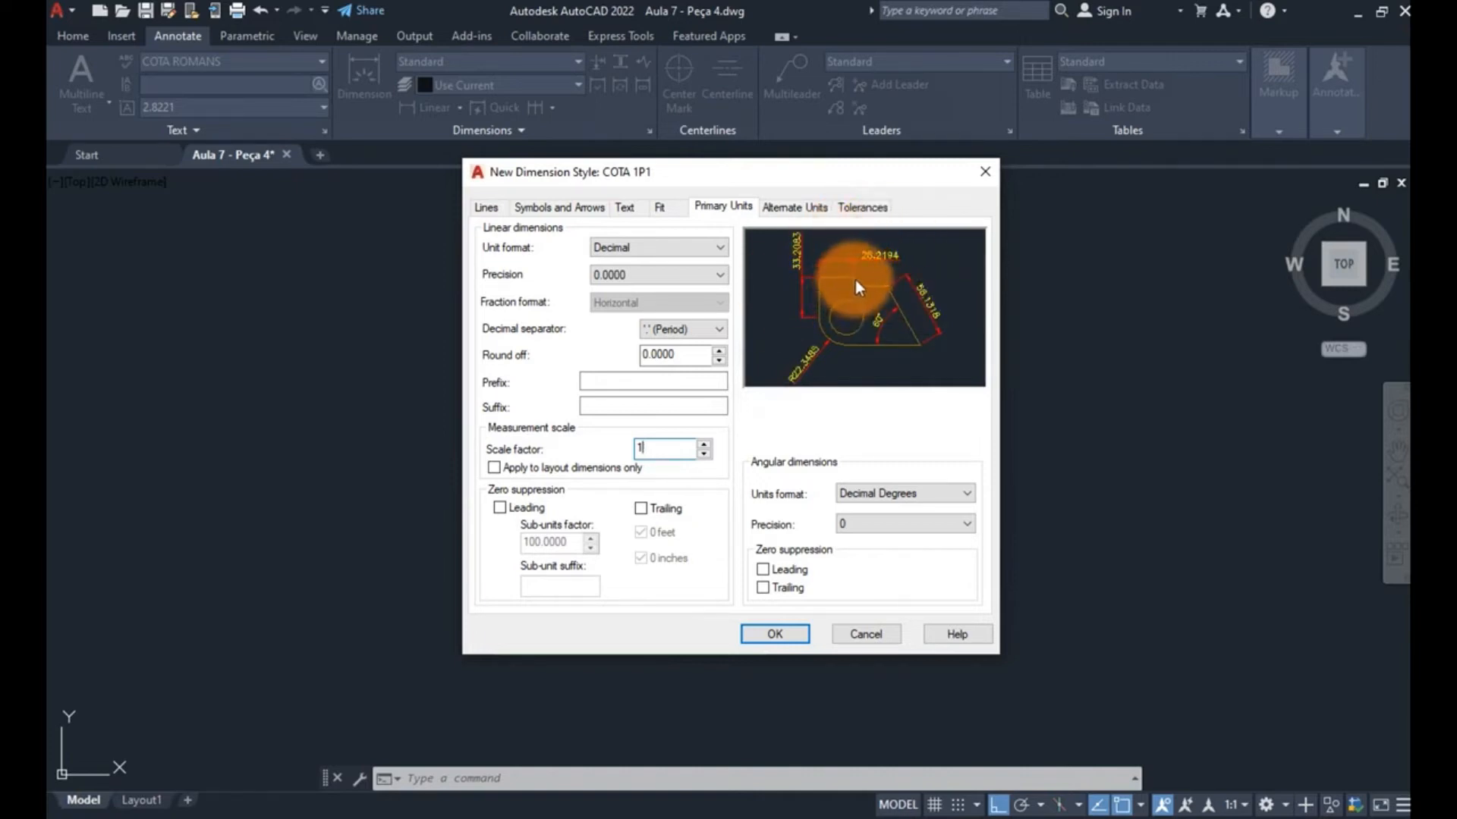
{"action": "key", "text": "Tab"}
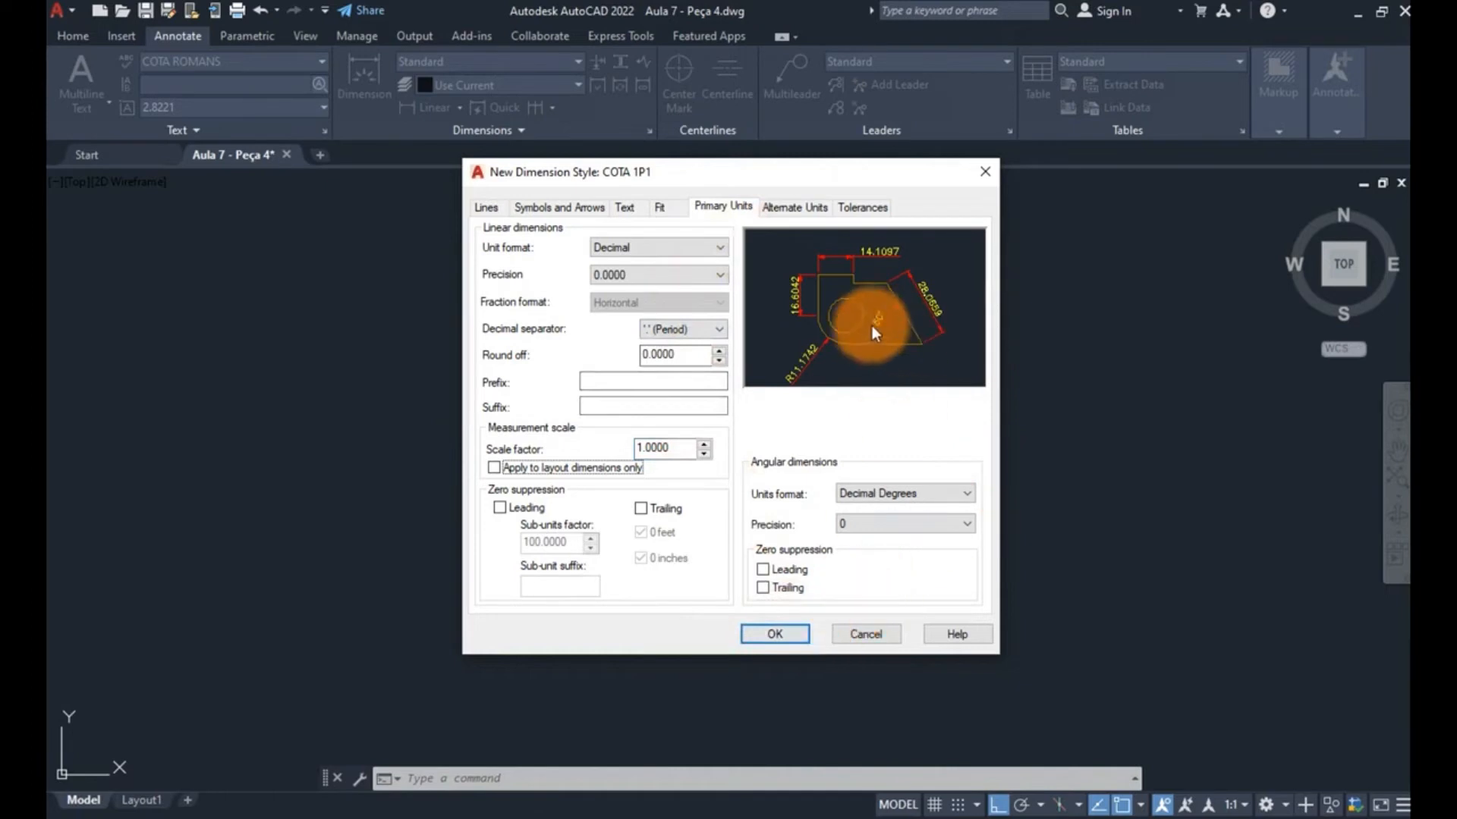
{"action": "left_click", "coordinate": [783, 632]}
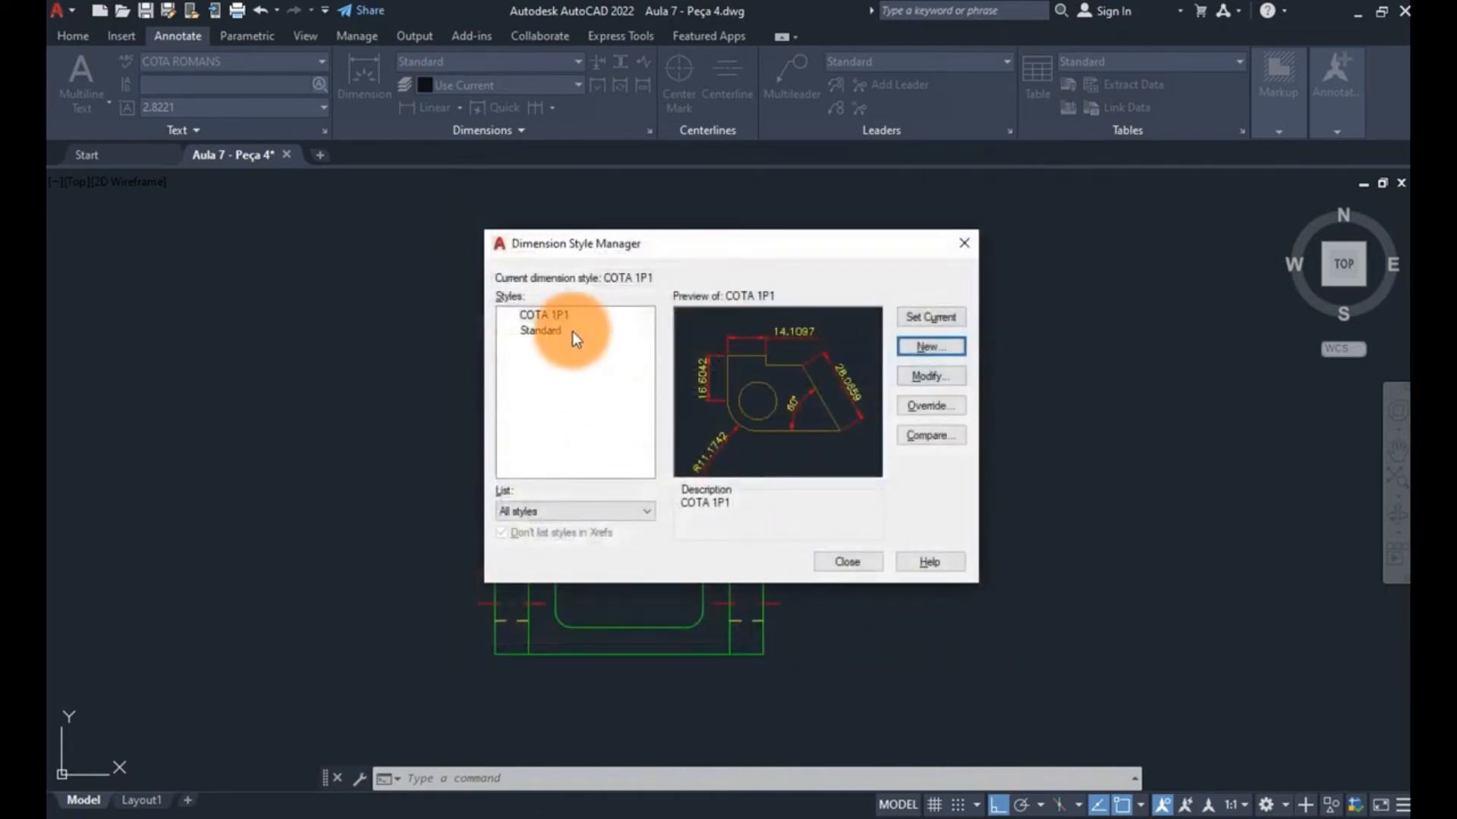
{"action": "left_click", "coordinate": [858, 561]}
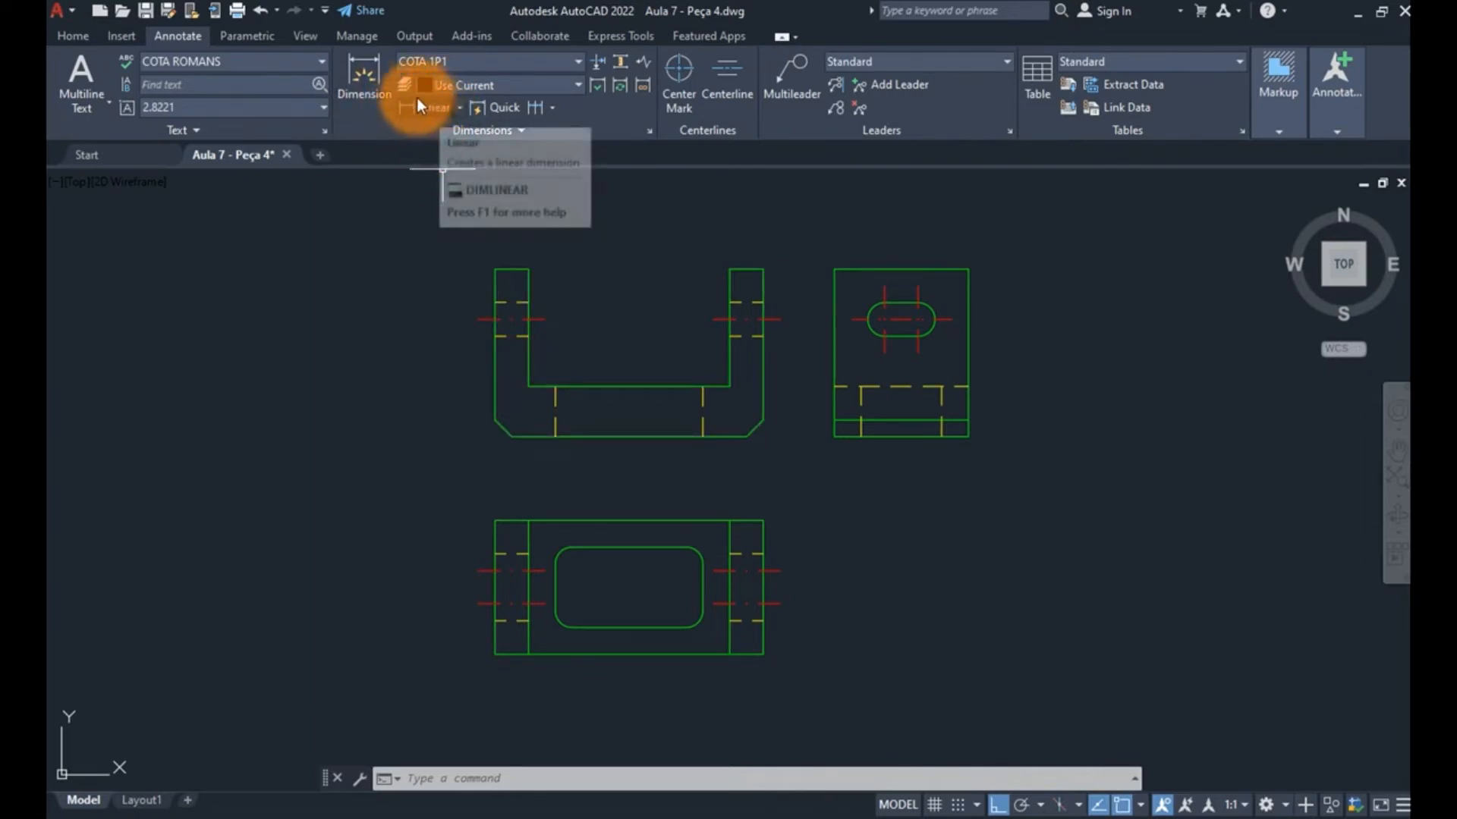
{"action": "left_click", "coordinate": [461, 106]}
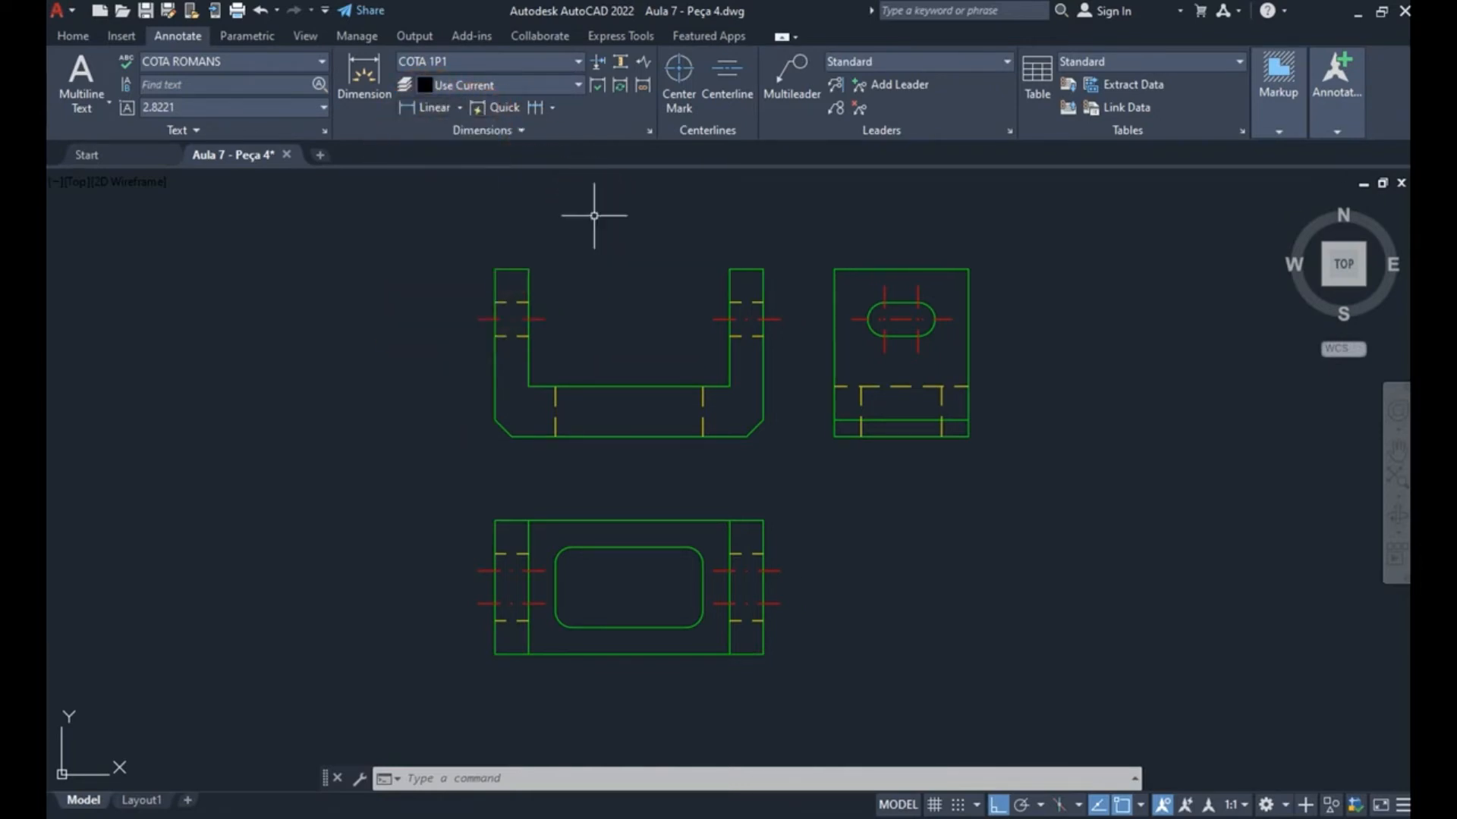
{"action": "left_click", "coordinate": [426, 106]}
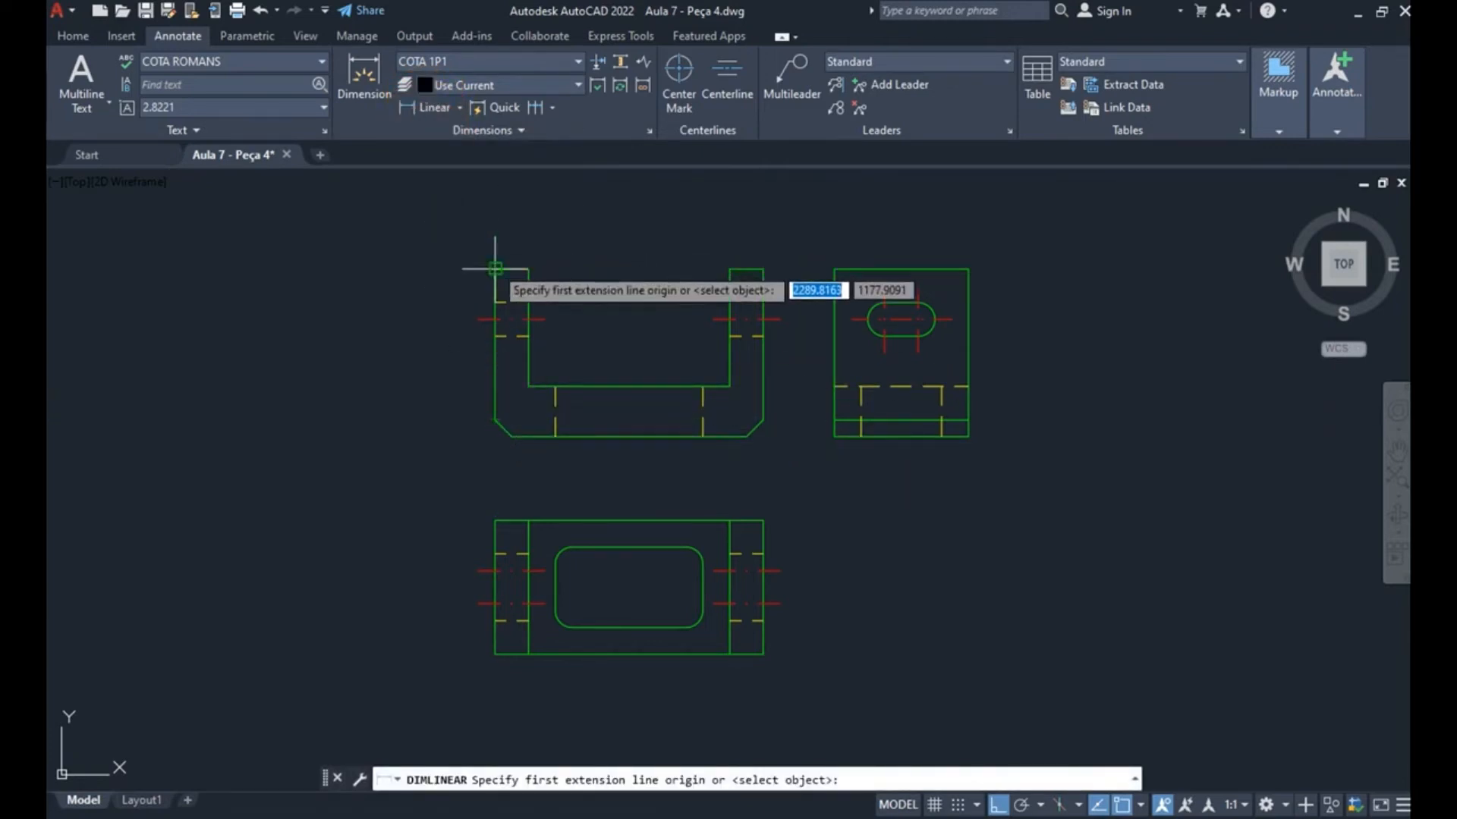
{"action": "key", "text": "Escape"}
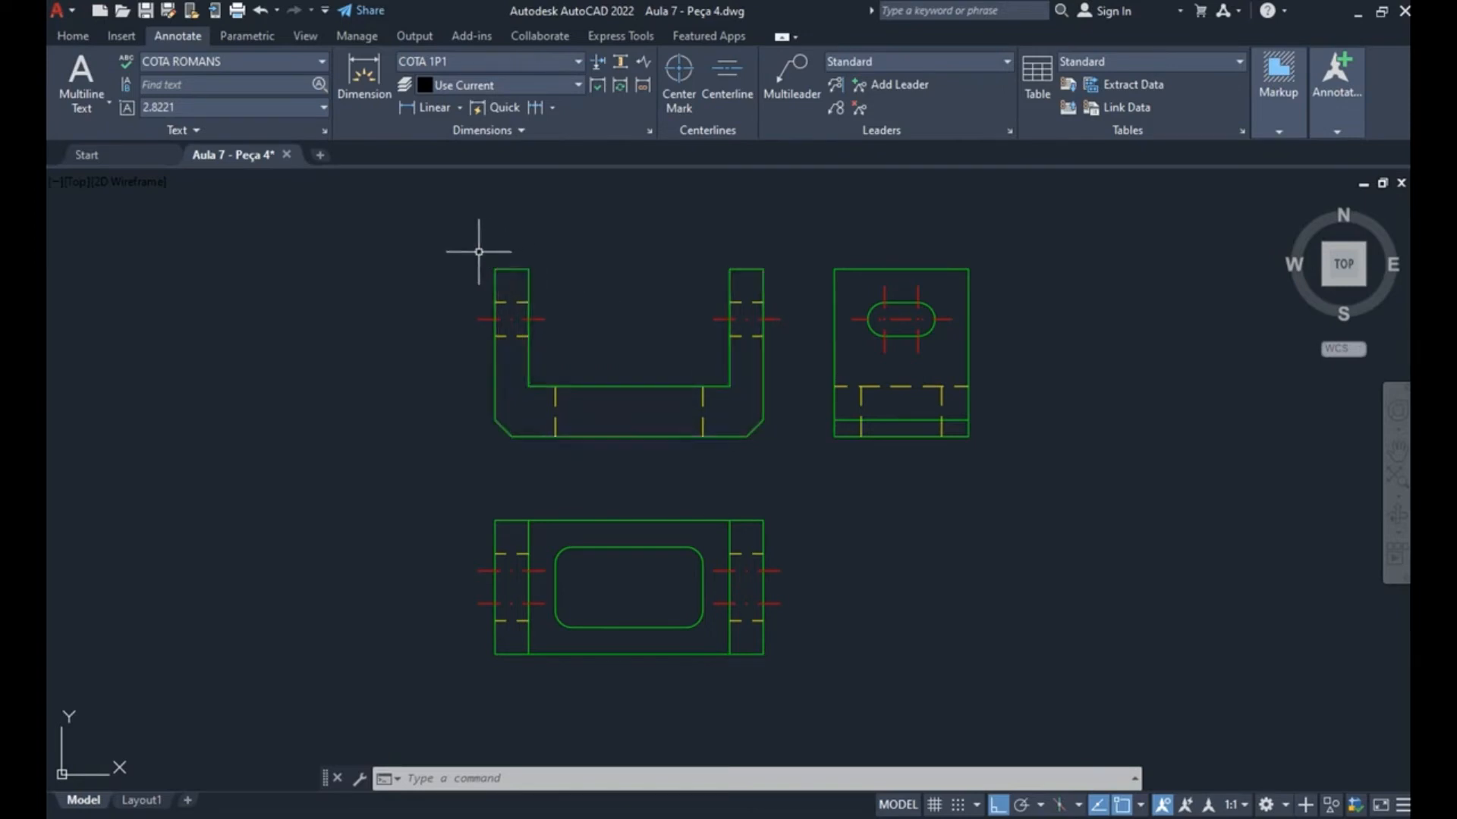
{"action": "type", "text": "d"}
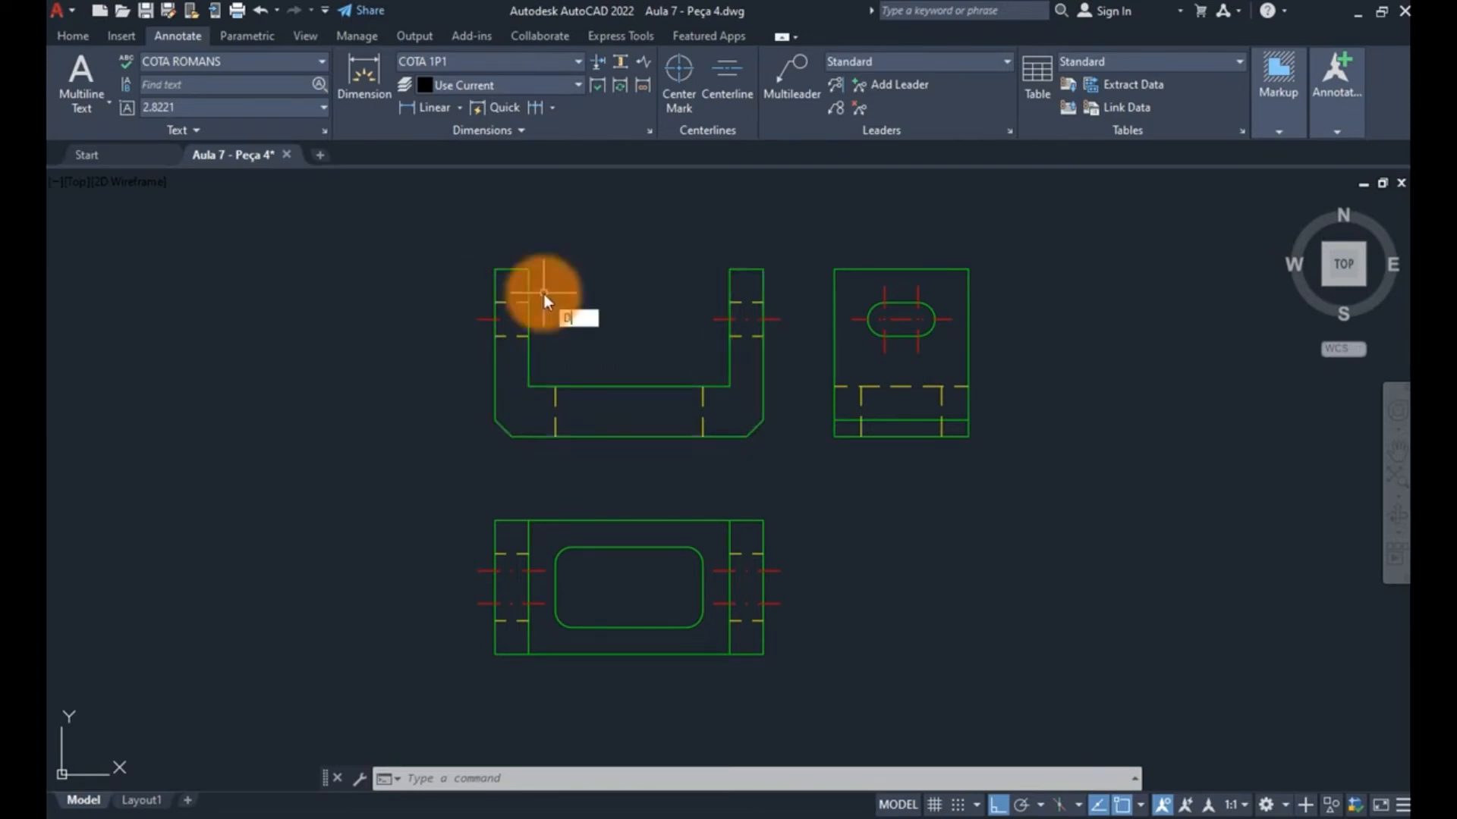
{"action": "key", "text": "Escape"}
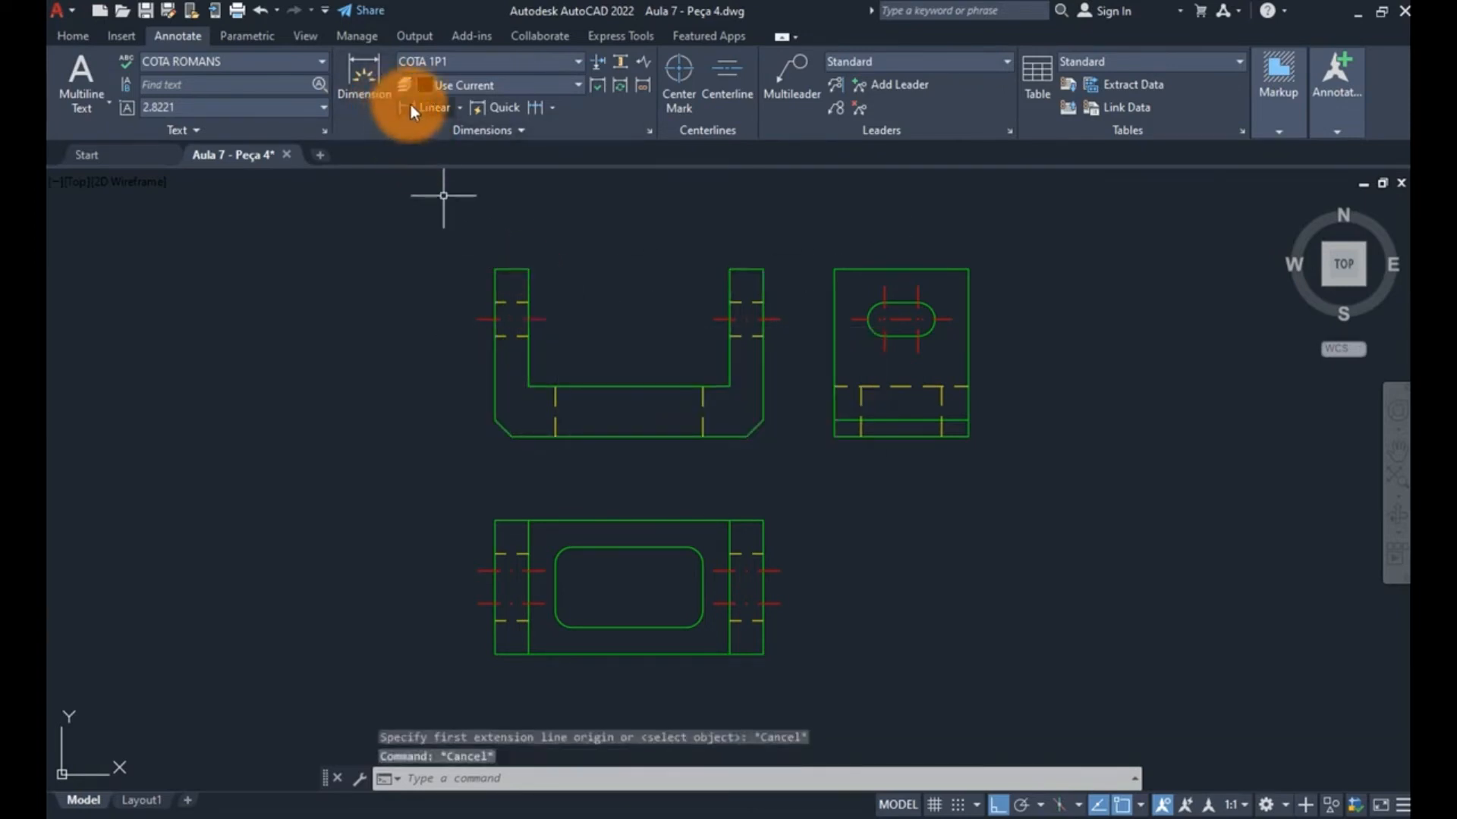
- Try a vertical linear dimension from the front view's upper-left corner to the lower-right inner corner of its U-shaped opening
{"action": "type", "text": "dli"}
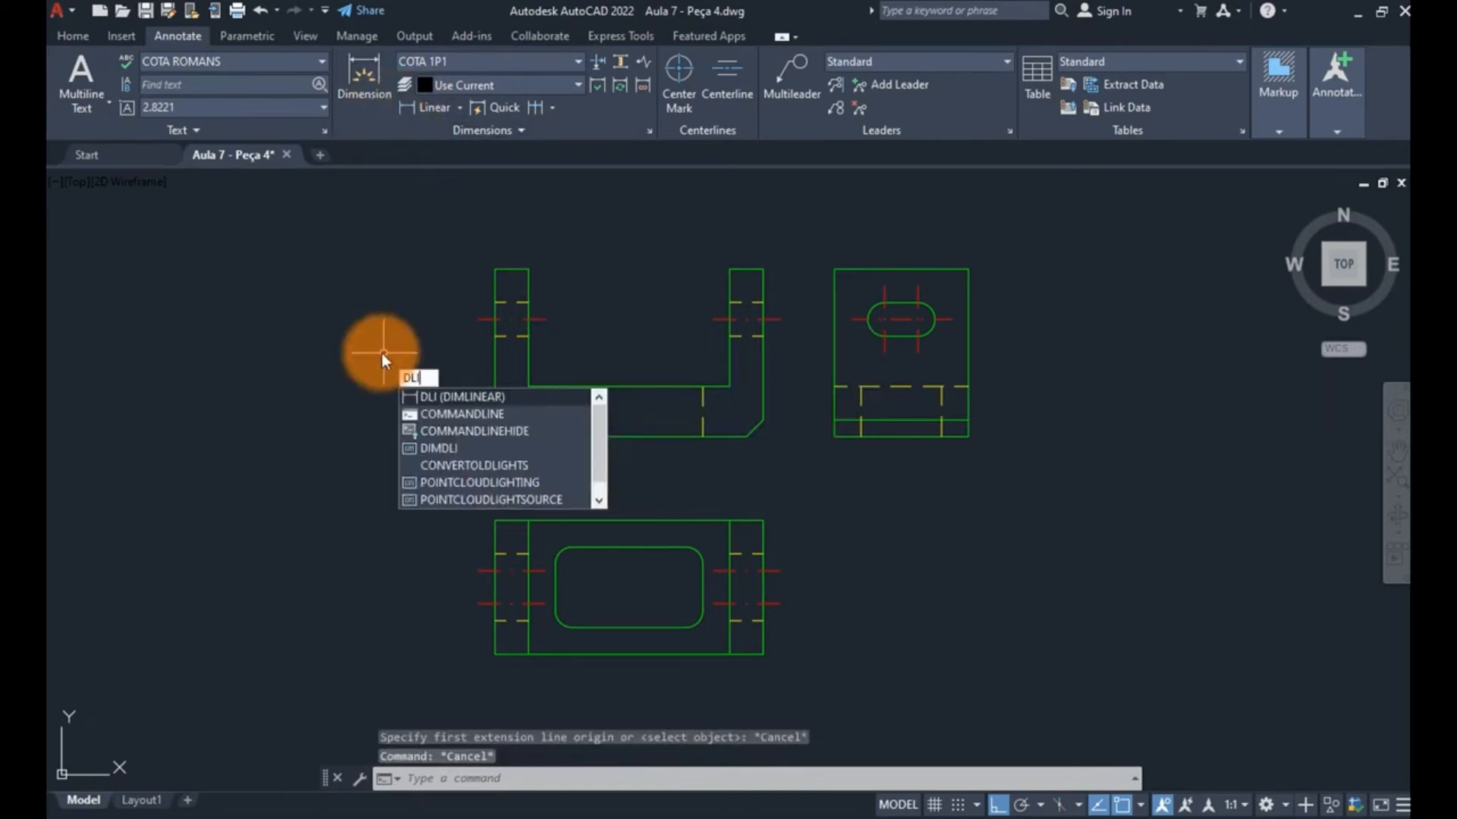
{"action": "key", "text": "Return"}
{"action": "left_click", "coordinate": [495, 269]}
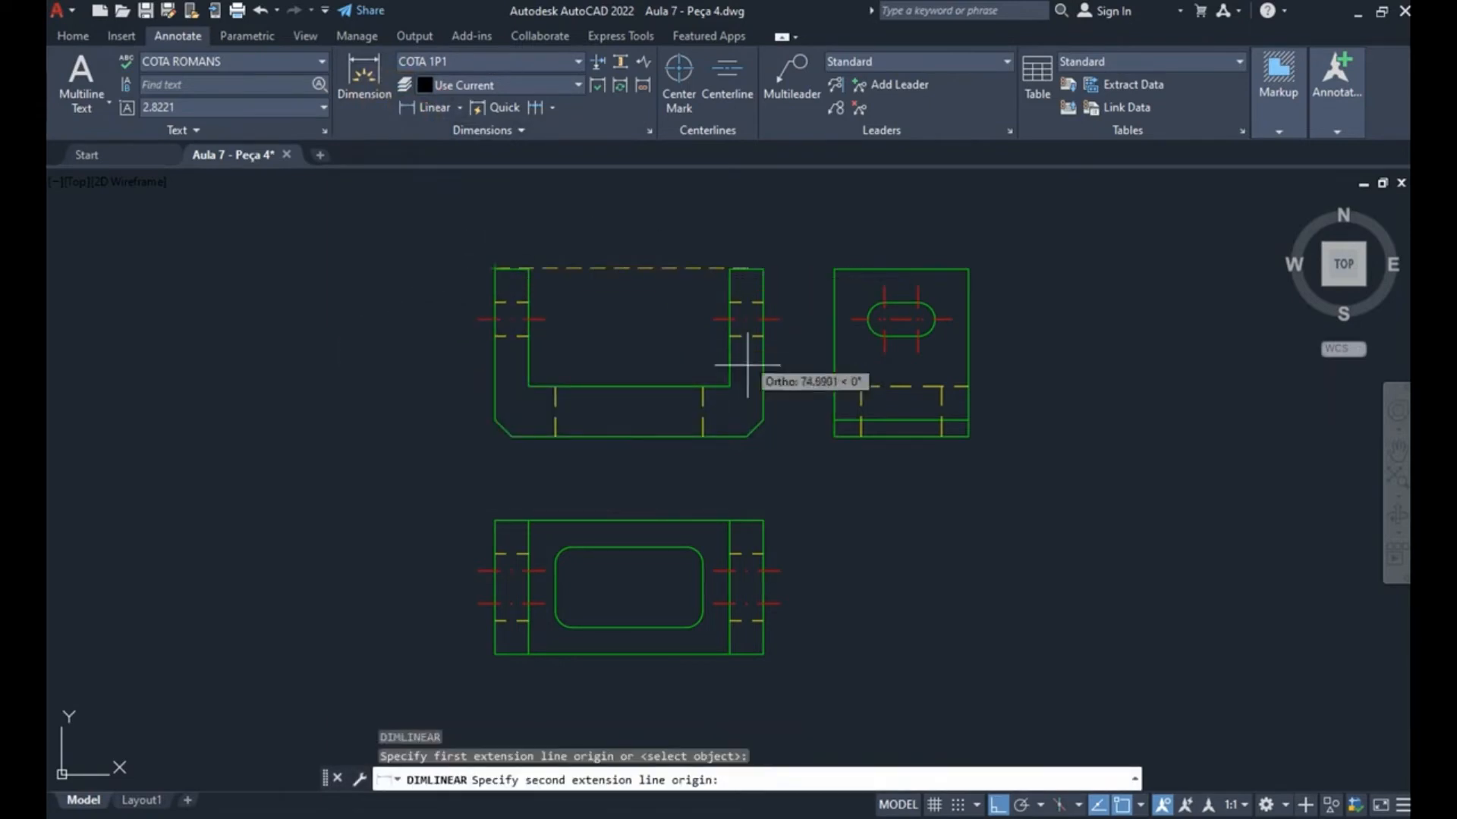
{"action": "left_click", "coordinate": [729, 387]}
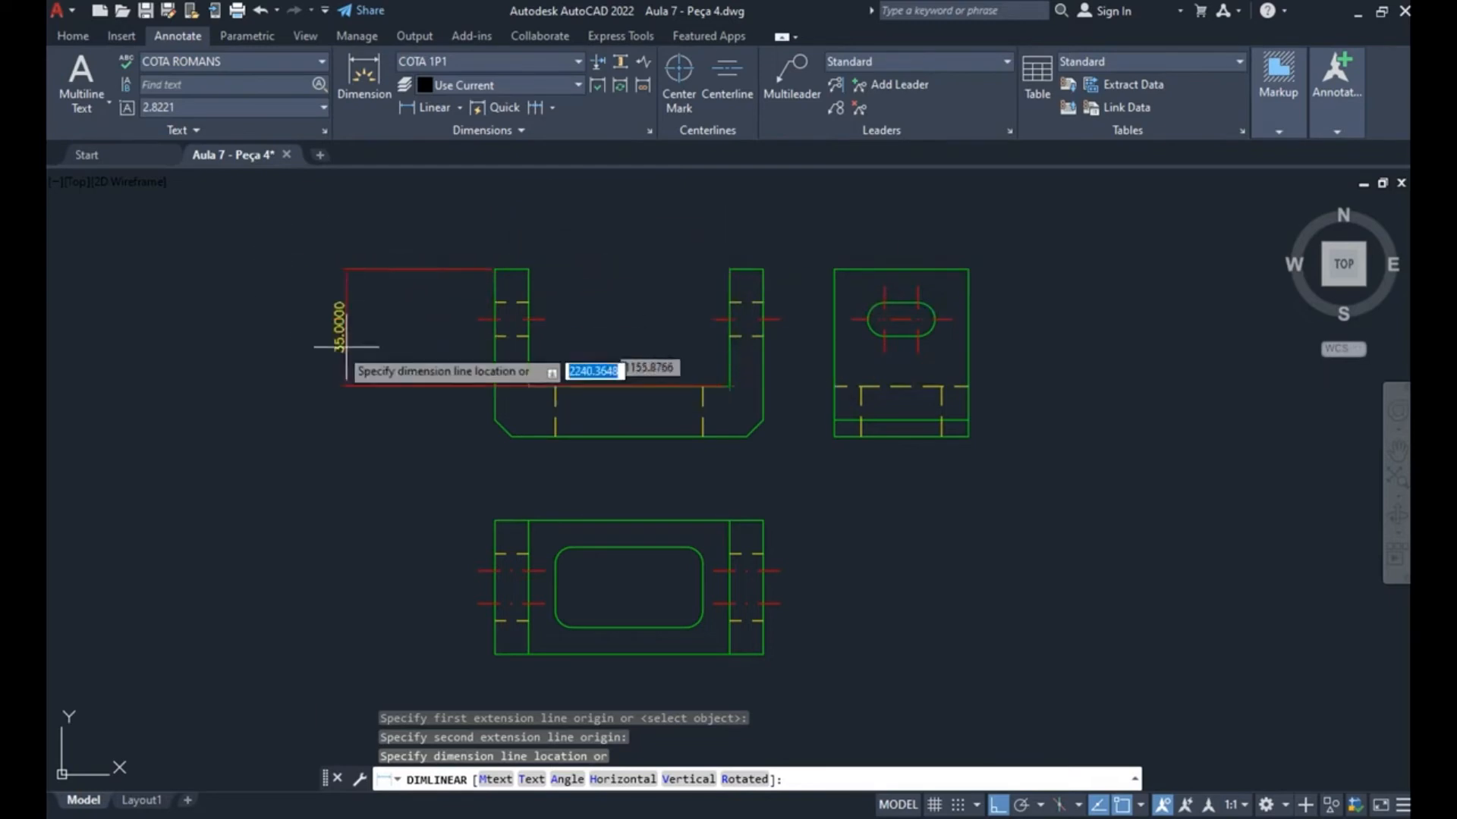
{"action": "key", "text": "Escape"}
{"action": "left_click", "coordinate": [358, 73]}
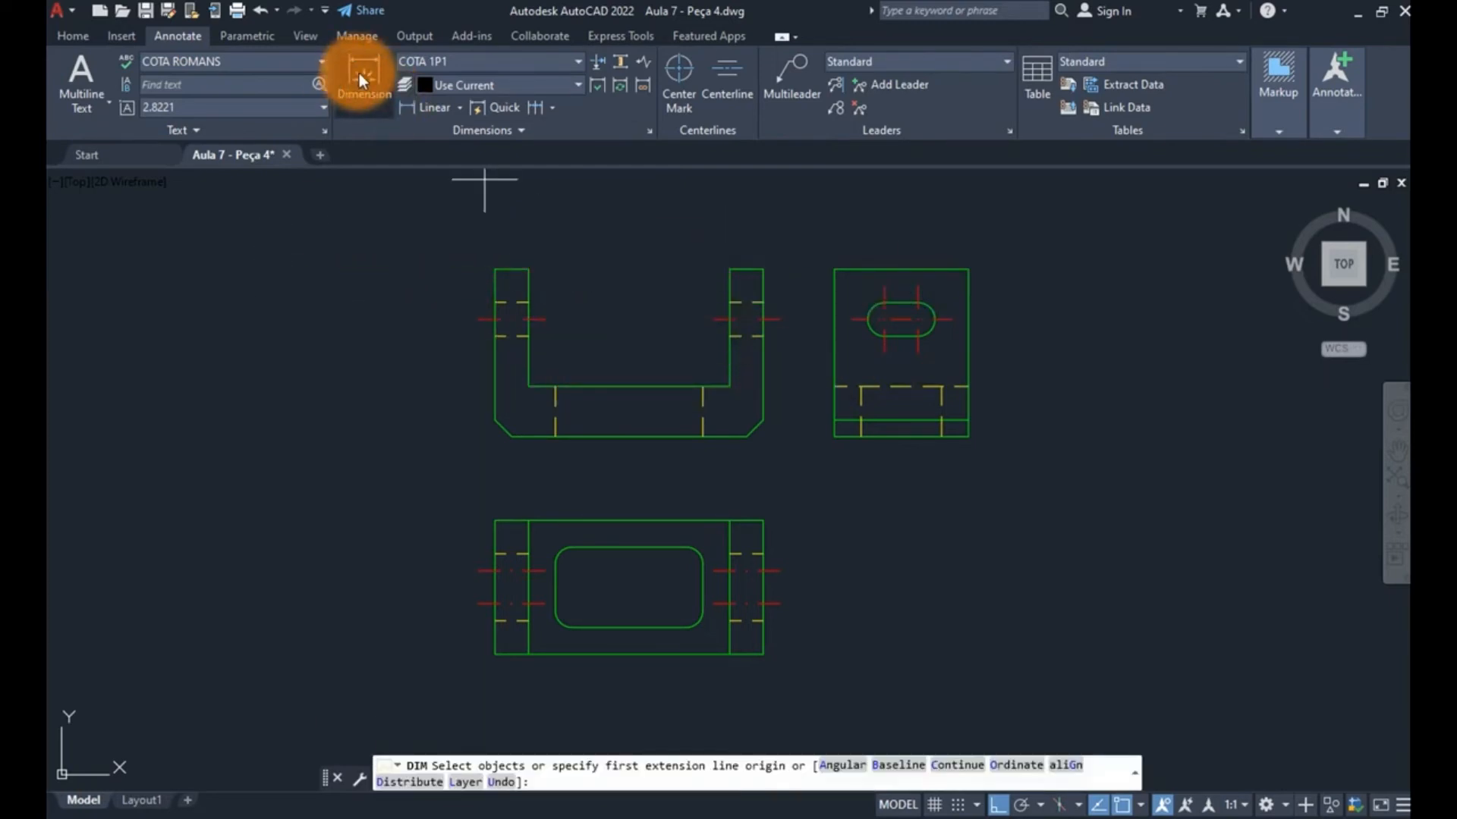
{"action": "key", "text": "Escape"}
- Modify the COTA 1P1 dimension style to use a linear dimension precision of 0.0
{"action": "type", "text": "d"}
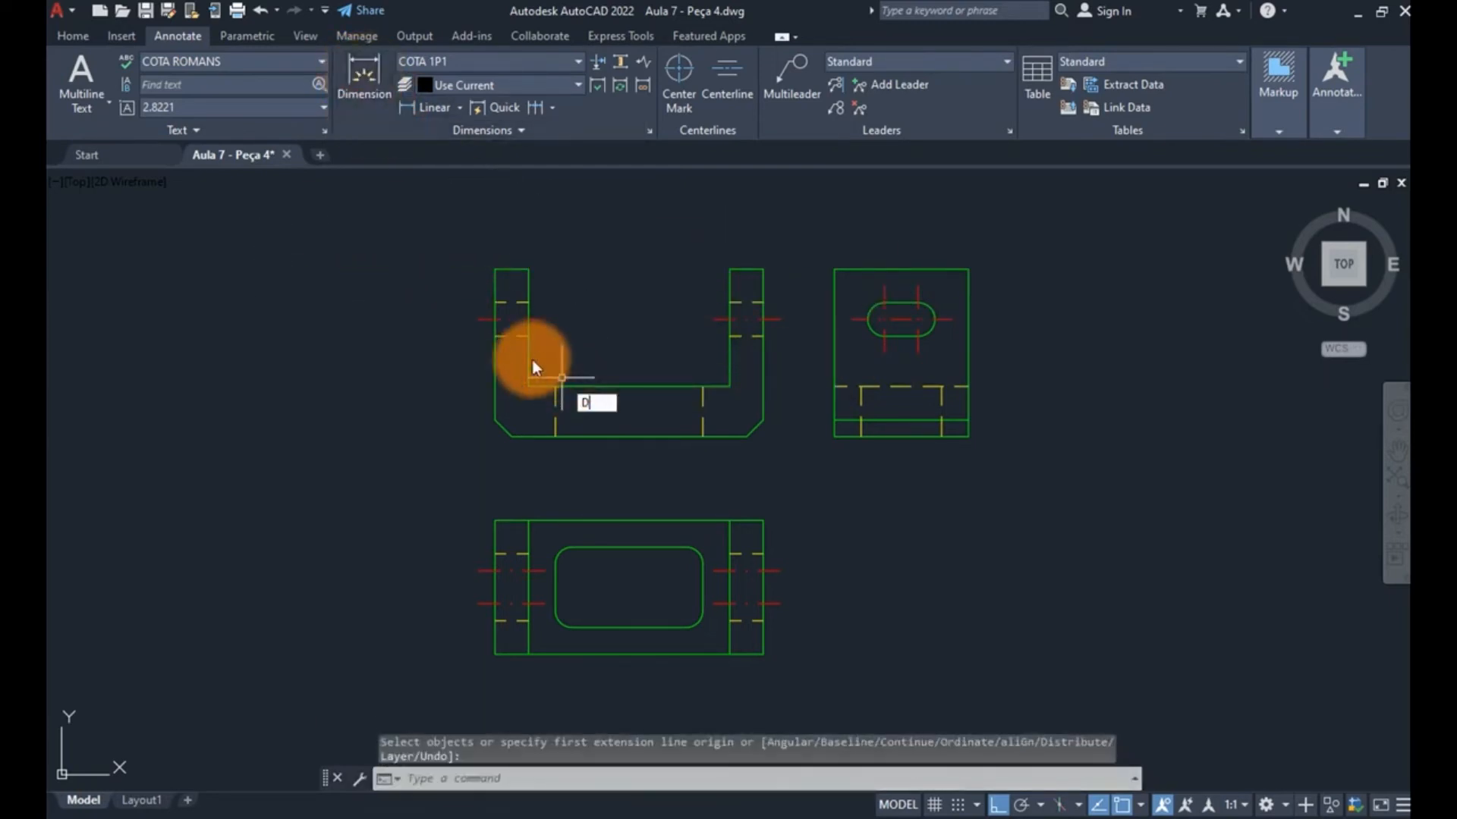
{"action": "key", "text": "Return"}
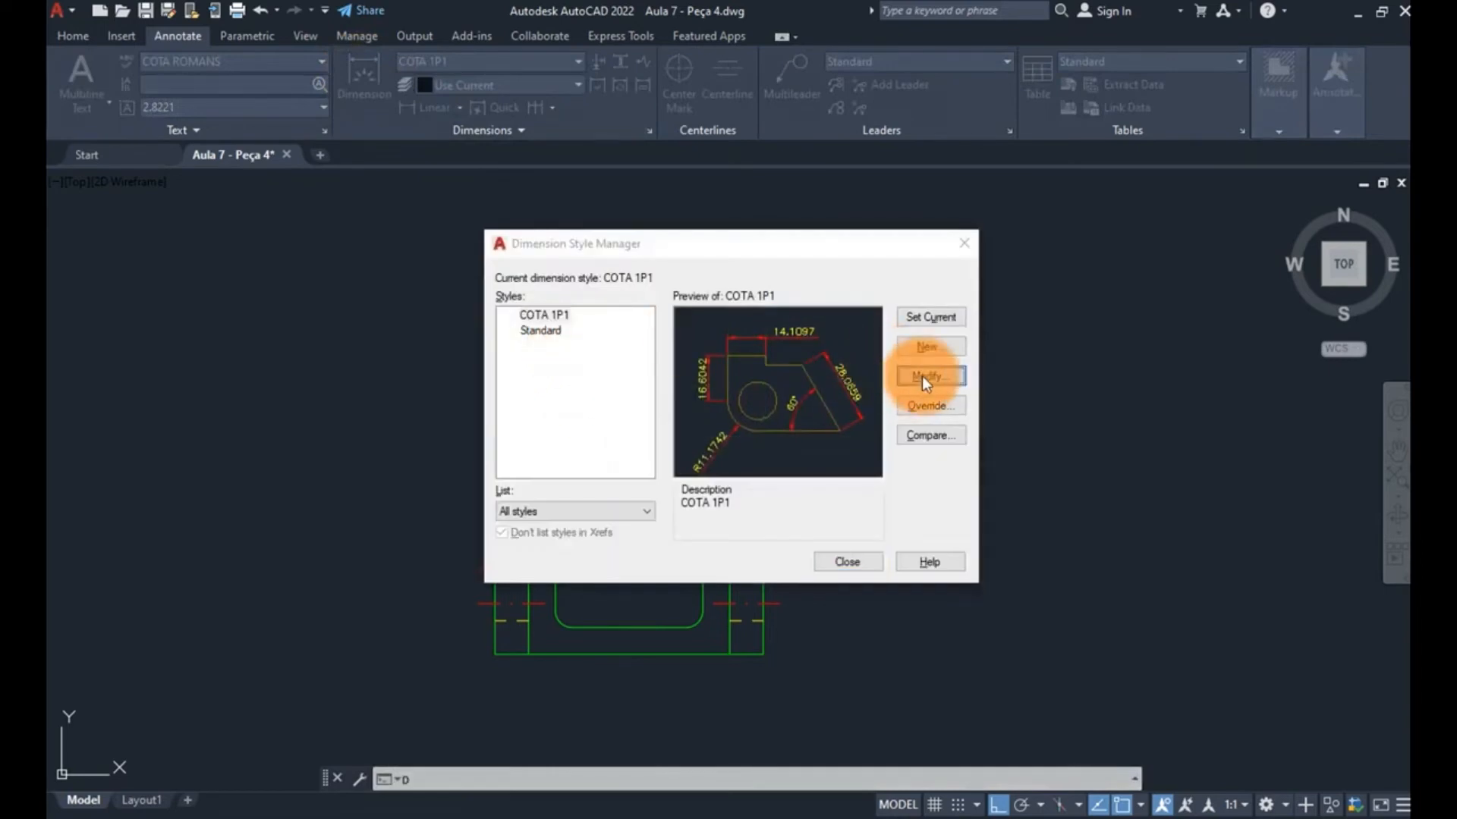
{"action": "left_click", "coordinate": [922, 375]}
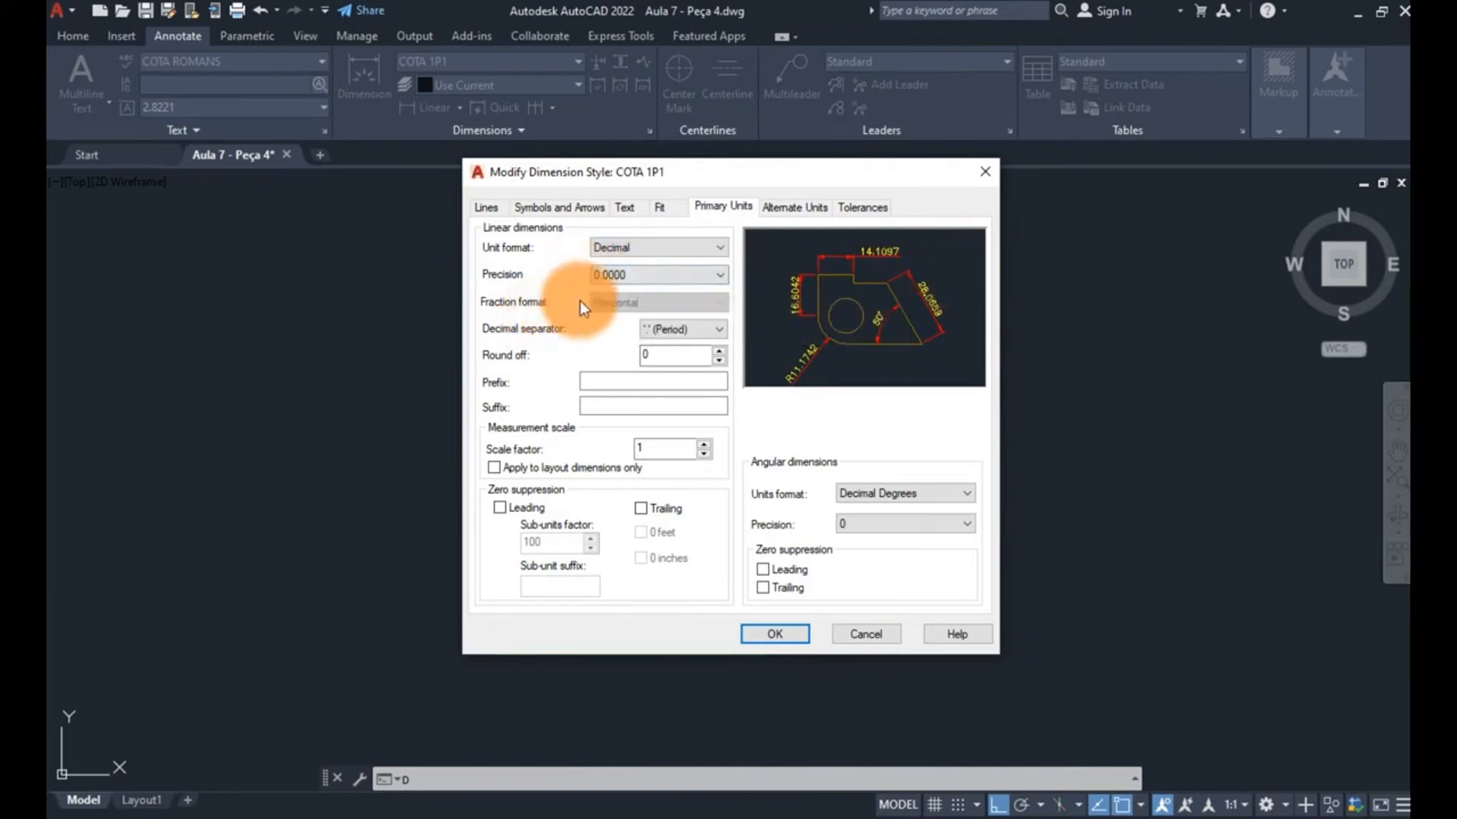
{"action": "left_click", "coordinate": [647, 281]}
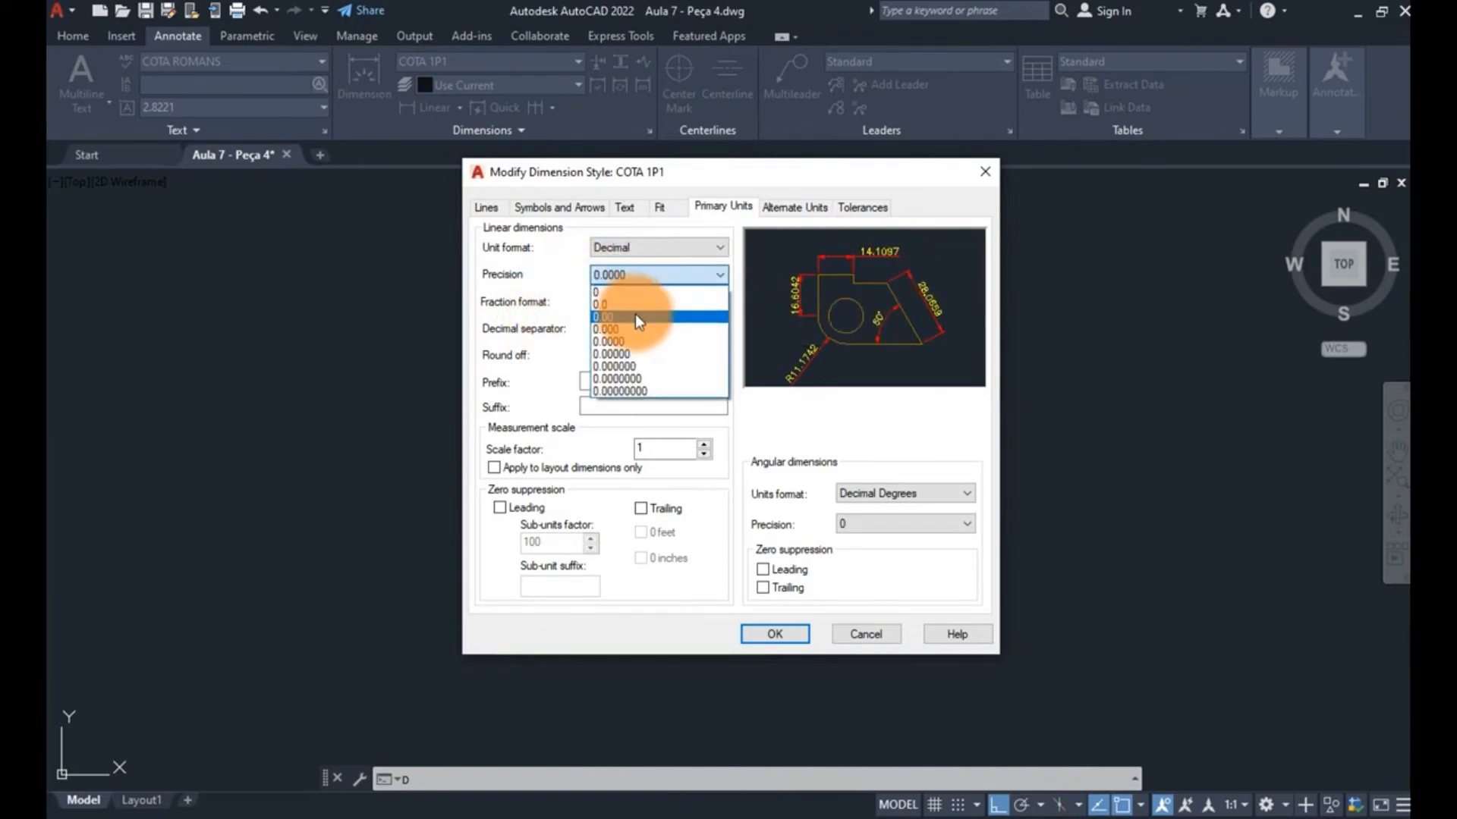
{"action": "left_click", "coordinate": [632, 305]}
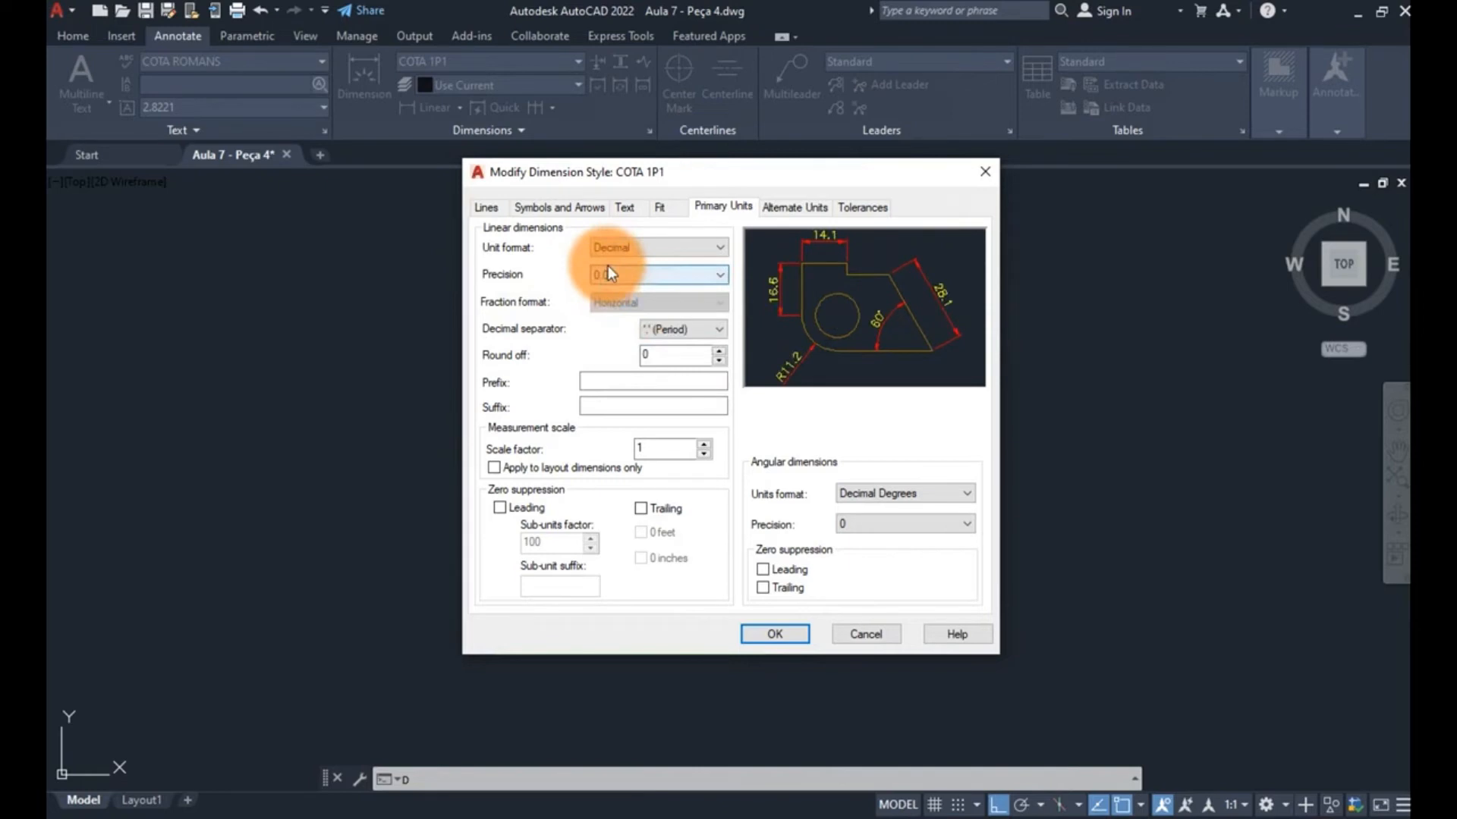
- Set the COTA 1P1 decimal separator to Comma, suppress trailing zeros in linear dimensions, save the style and close the Dimension Style Manager
{"action": "left_click", "coordinate": [667, 331]}
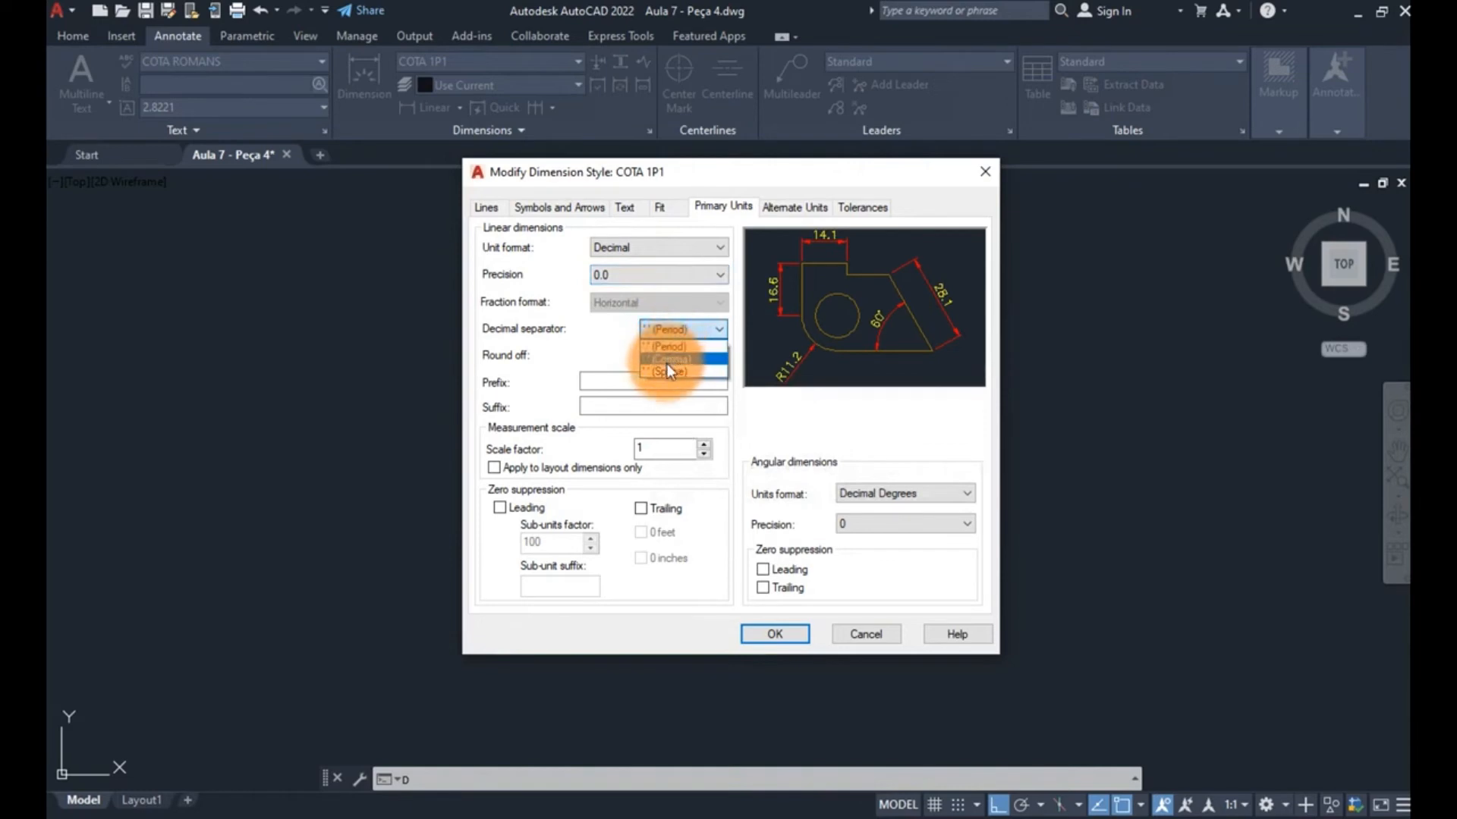
{"action": "left_click", "coordinate": [672, 362]}
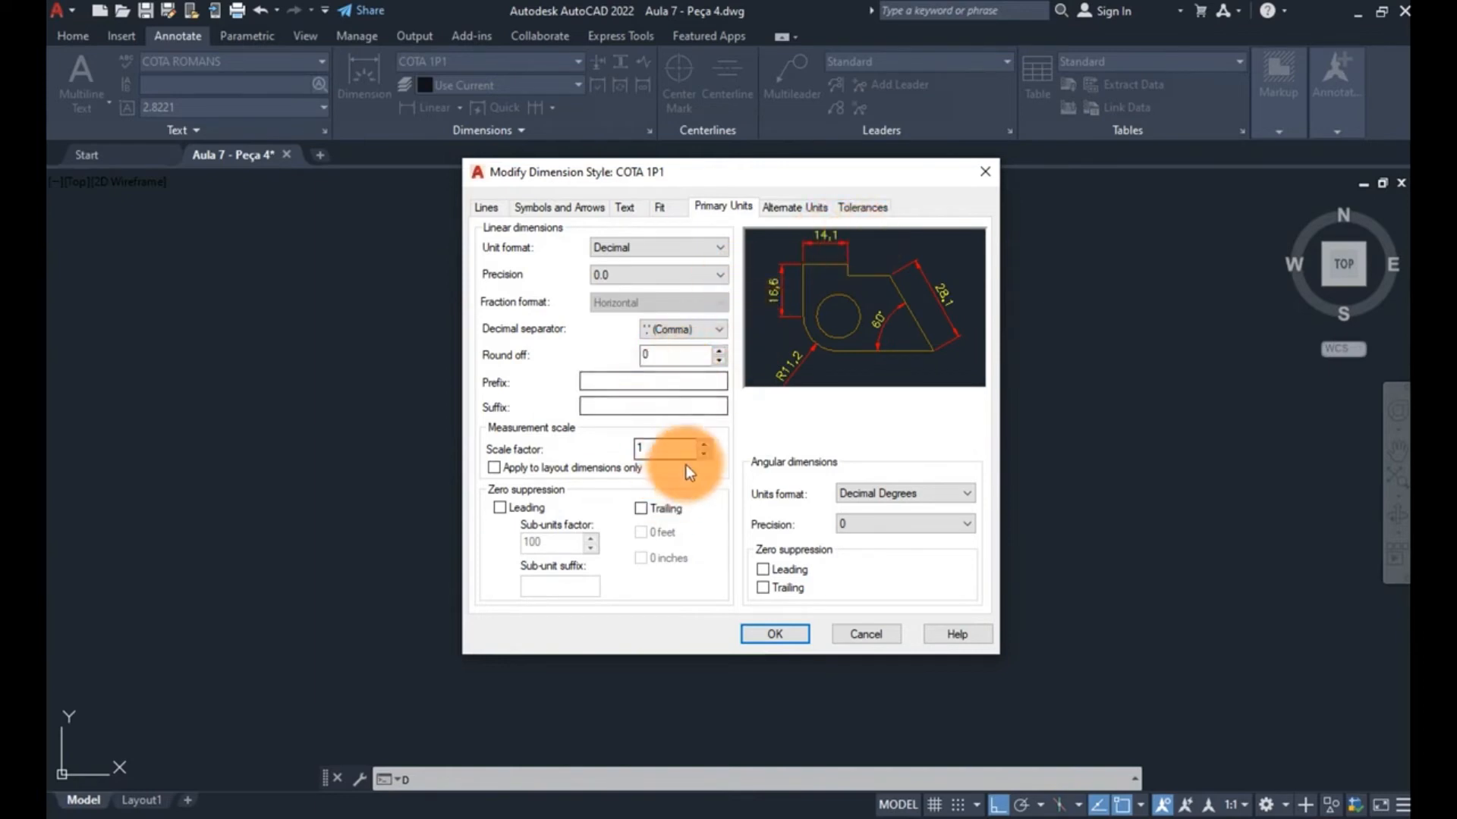
{"action": "left_click", "coordinate": [498, 507]}
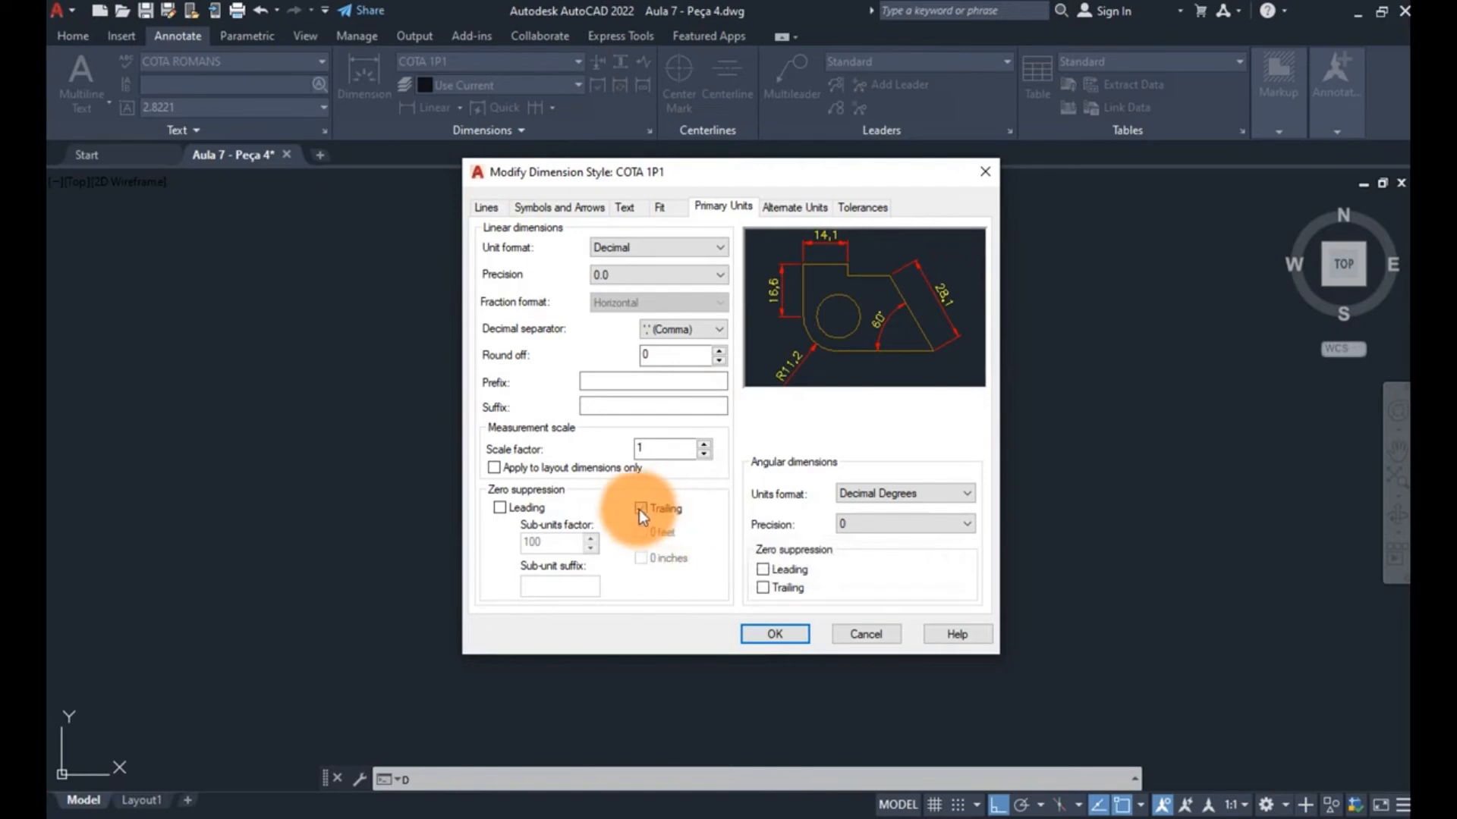
{"action": "left_click", "coordinate": [783, 635]}
{"action": "left_click", "coordinate": [837, 562]}
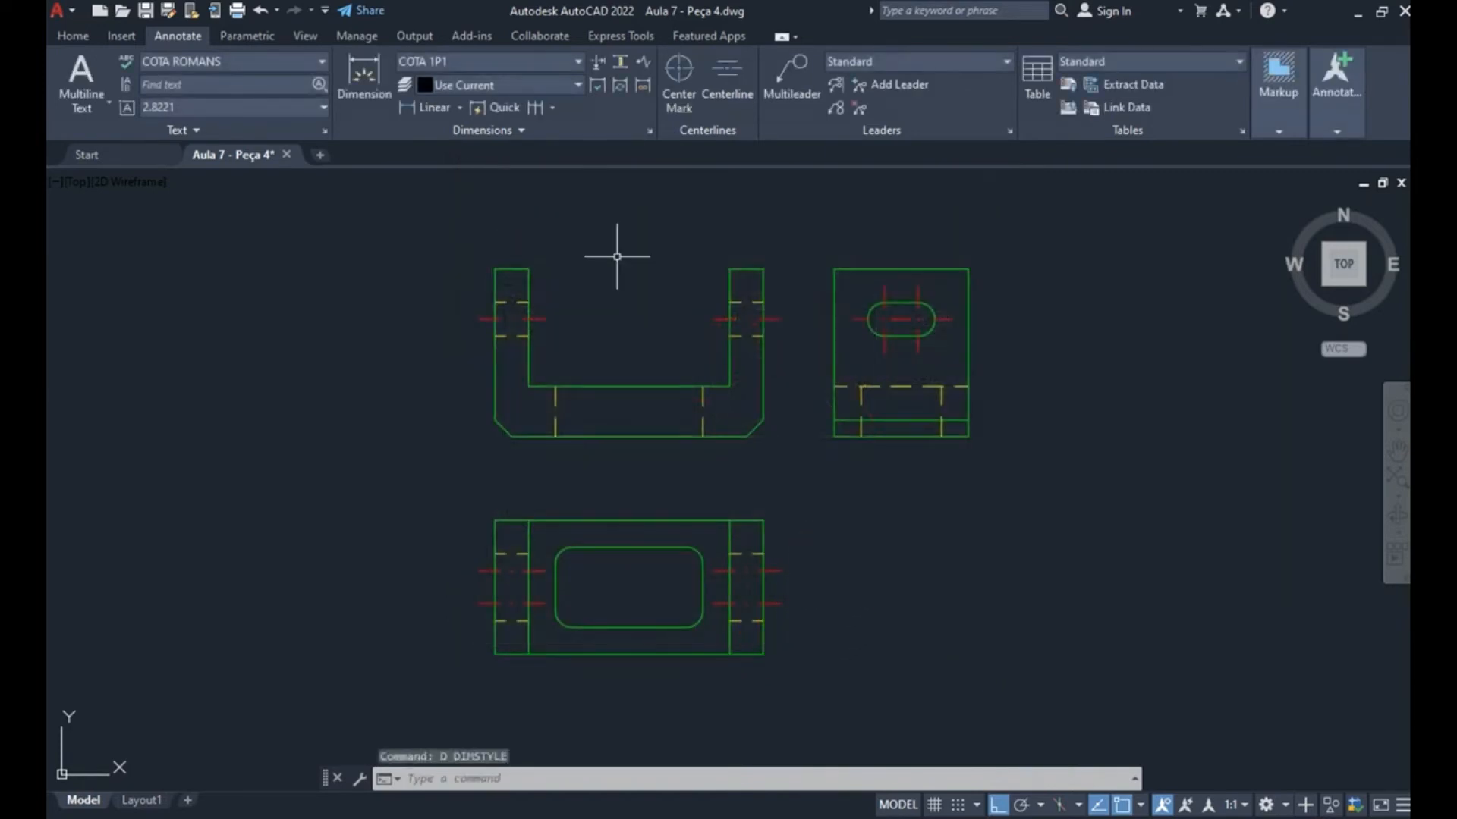
- Try a linear dimension from the front view's upper-left corner to the lower-right inner corner of its U-shaped opening
{"action": "type", "text": "LI"}
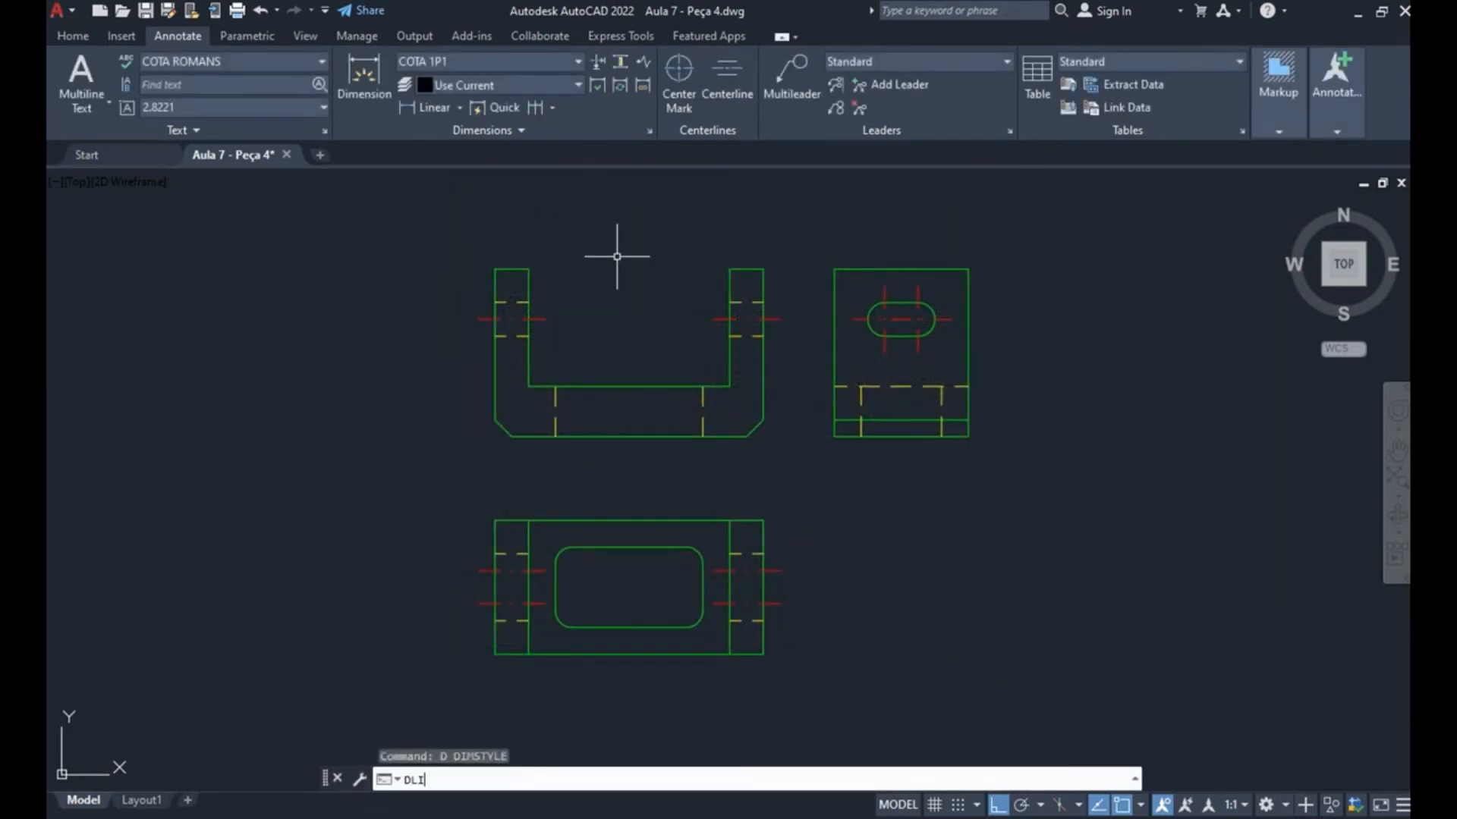
{"action": "key", "text": "Escape"}
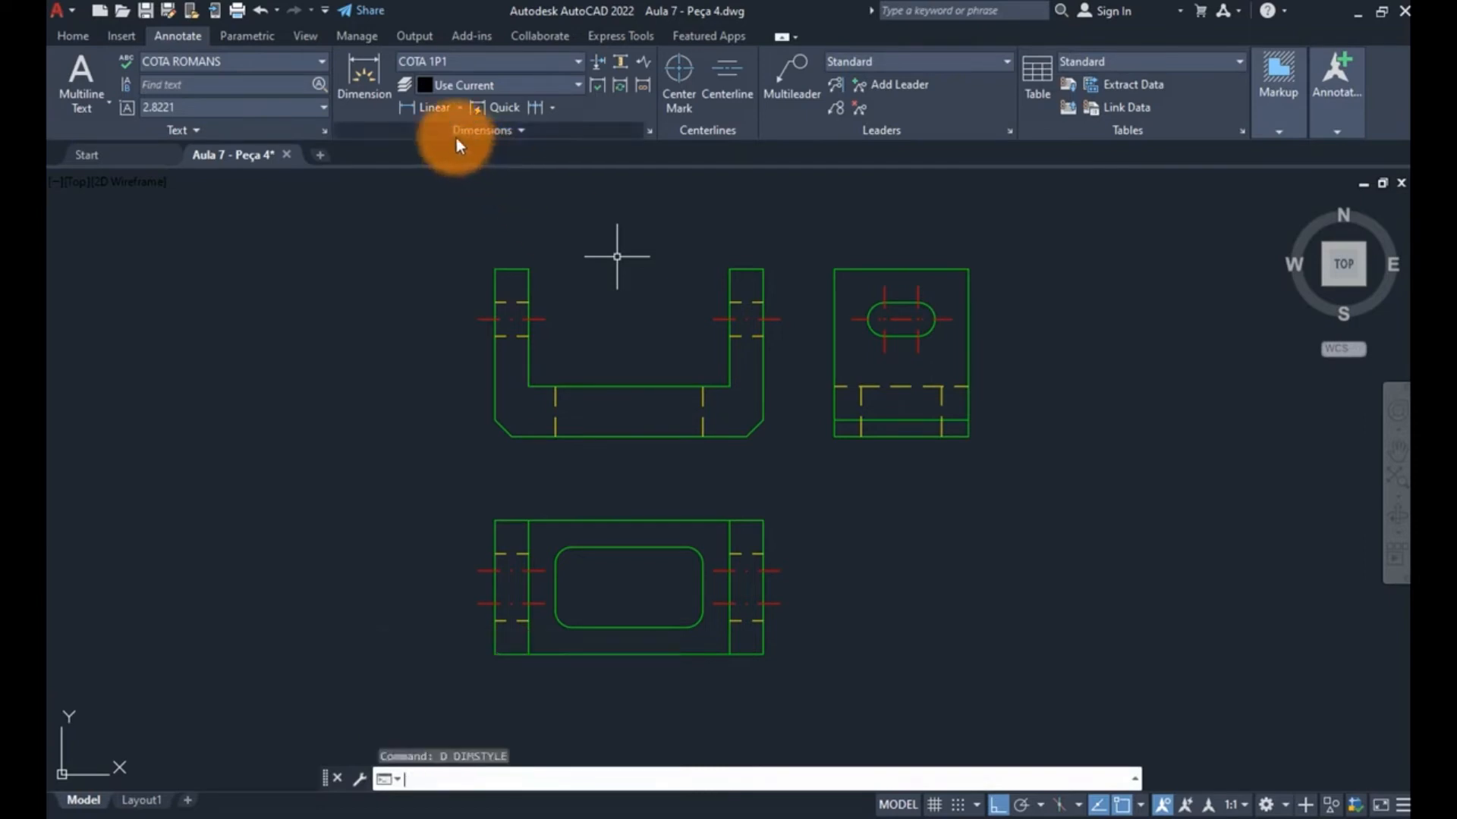
{"action": "left_click", "coordinate": [432, 107]}
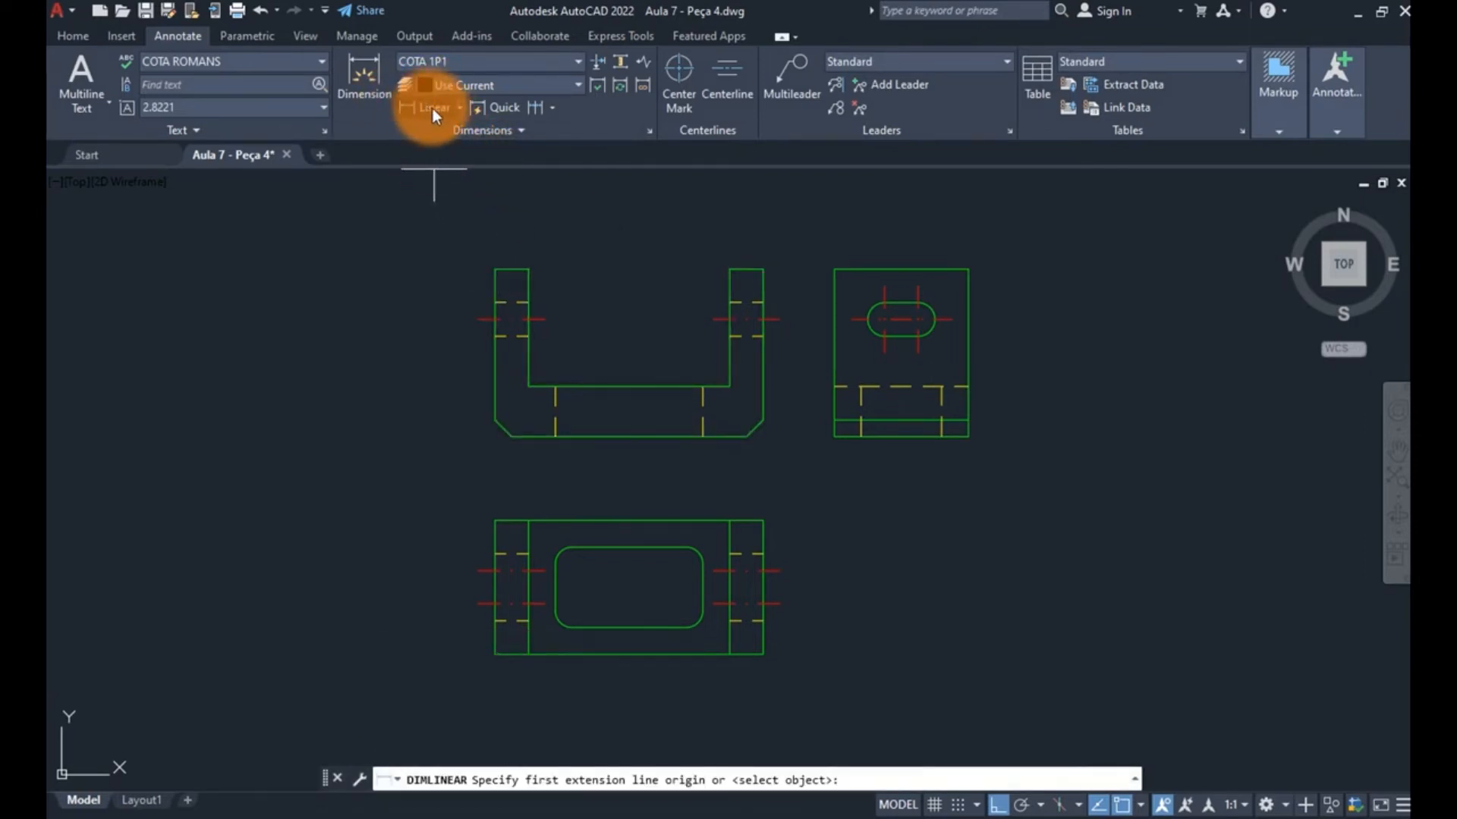
{"action": "left_click", "coordinate": [495, 268]}
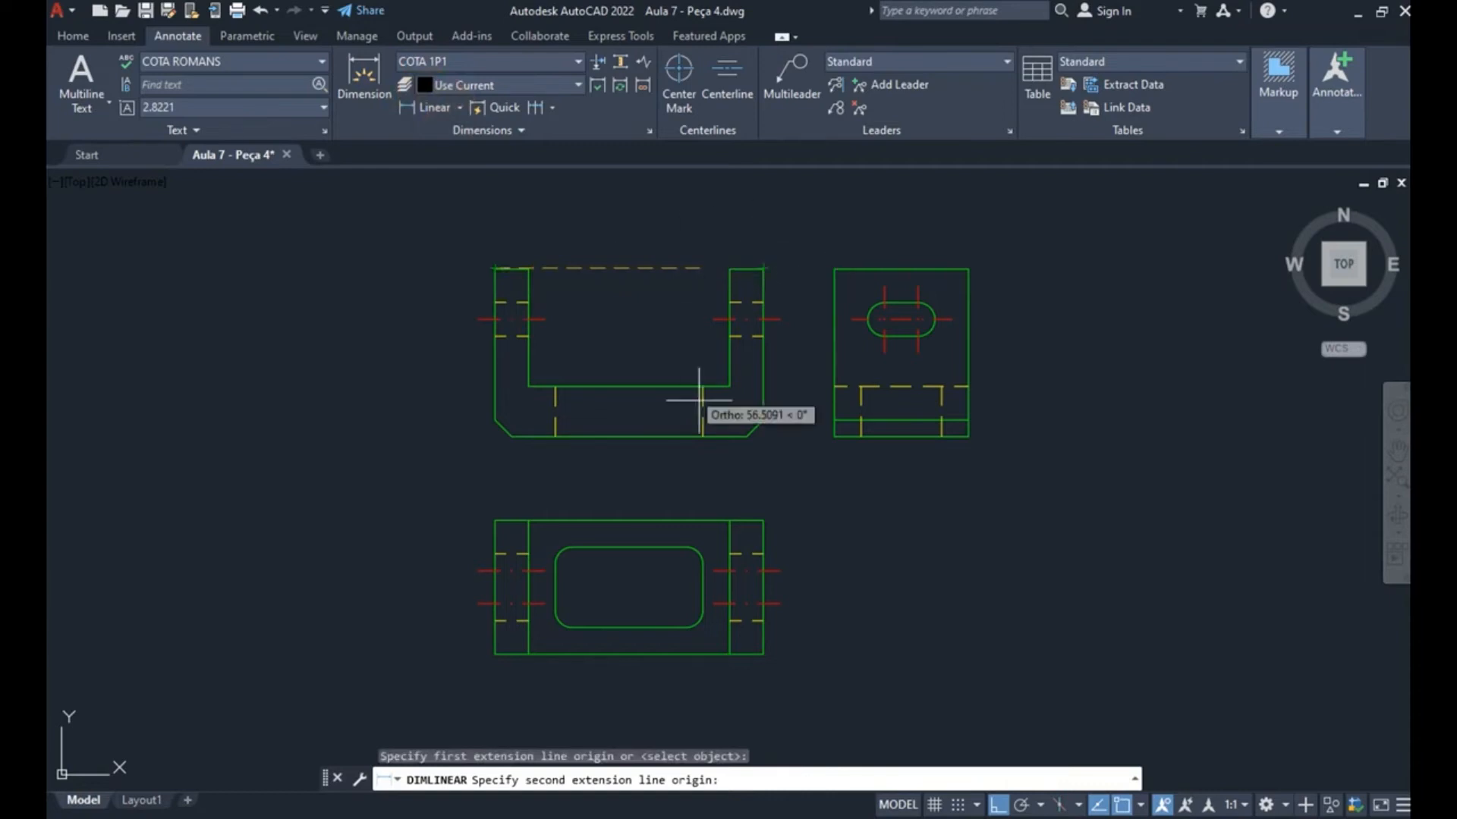
{"action": "left_click", "coordinate": [730, 386]}
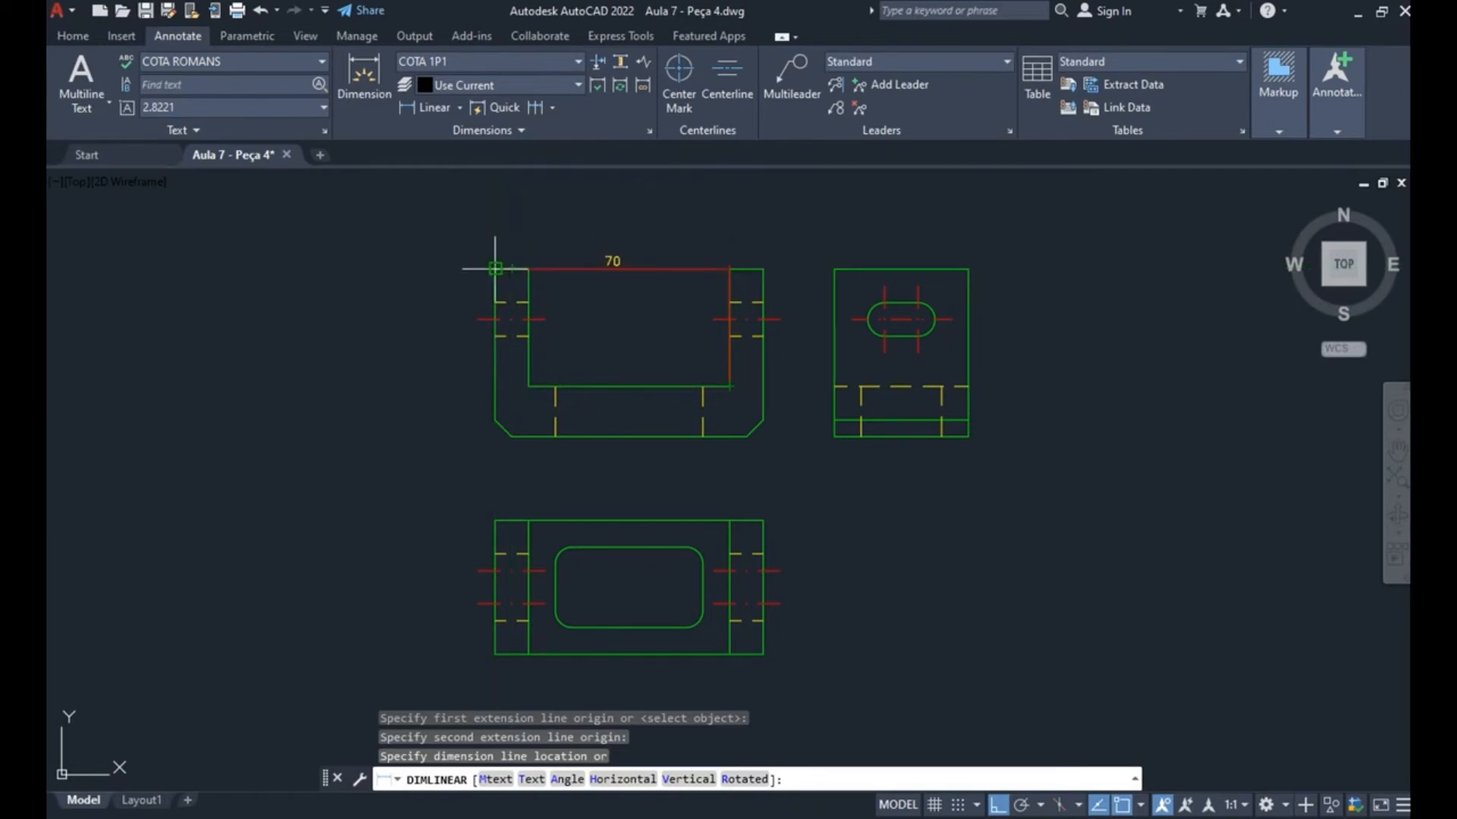
{"action": "key", "text": "Escape"}
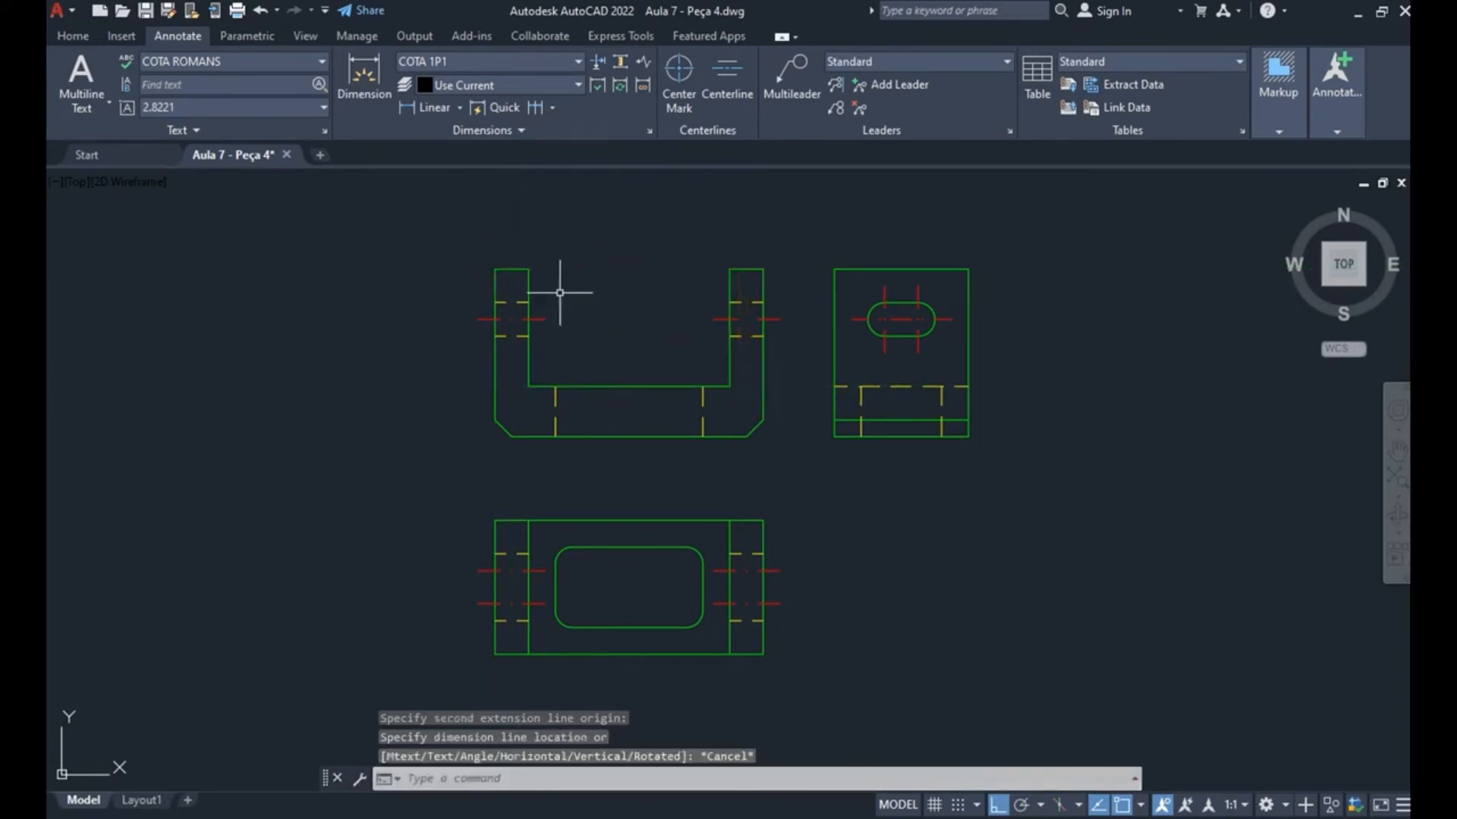
- Try an aligned dimension from the front view's upper-left corner diagonally to the lower-right inner corner of its opening
{"action": "left_click", "coordinate": [460, 107]}
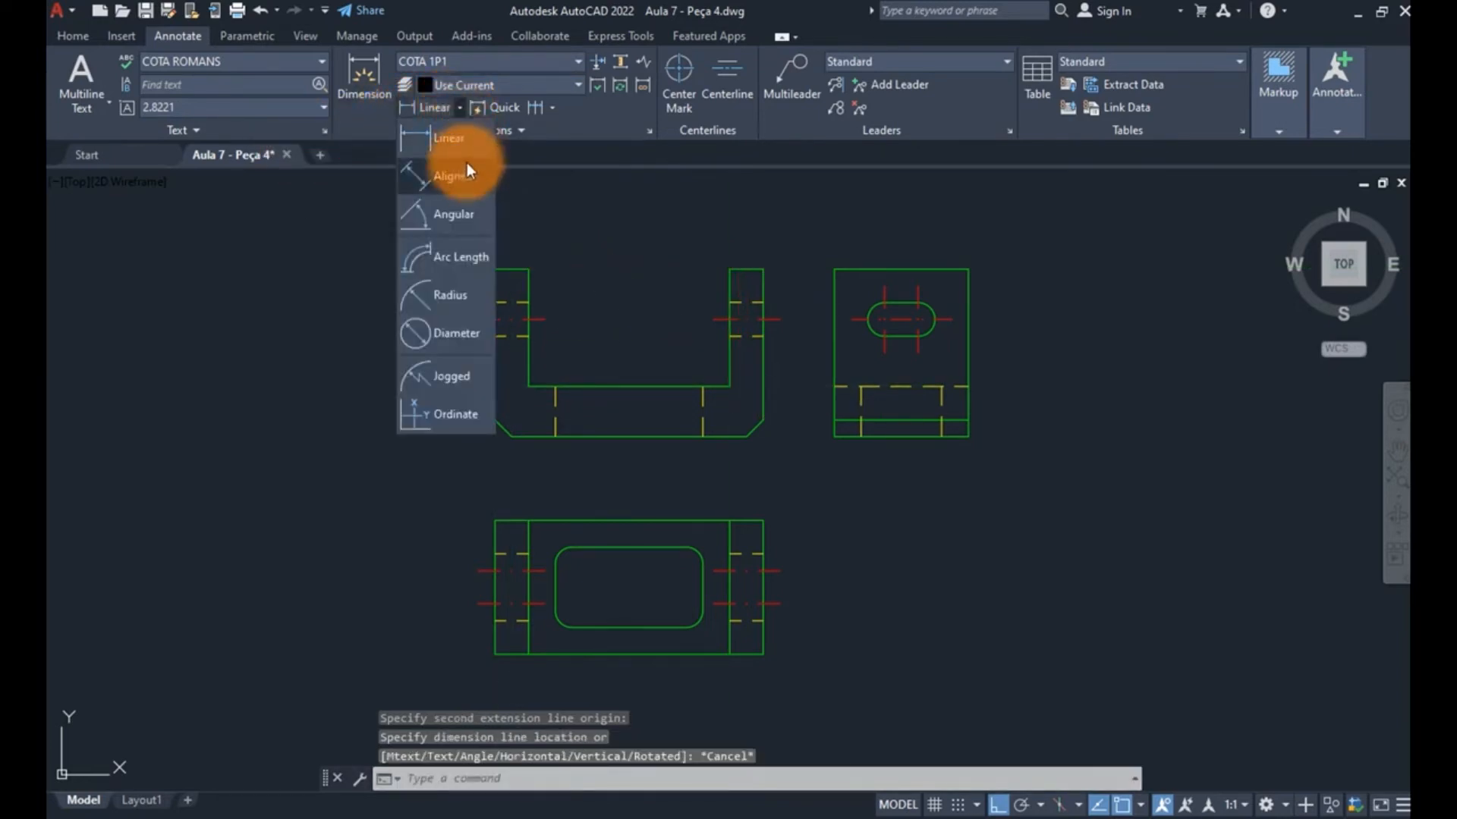
{"action": "left_click", "coordinate": [424, 176]}
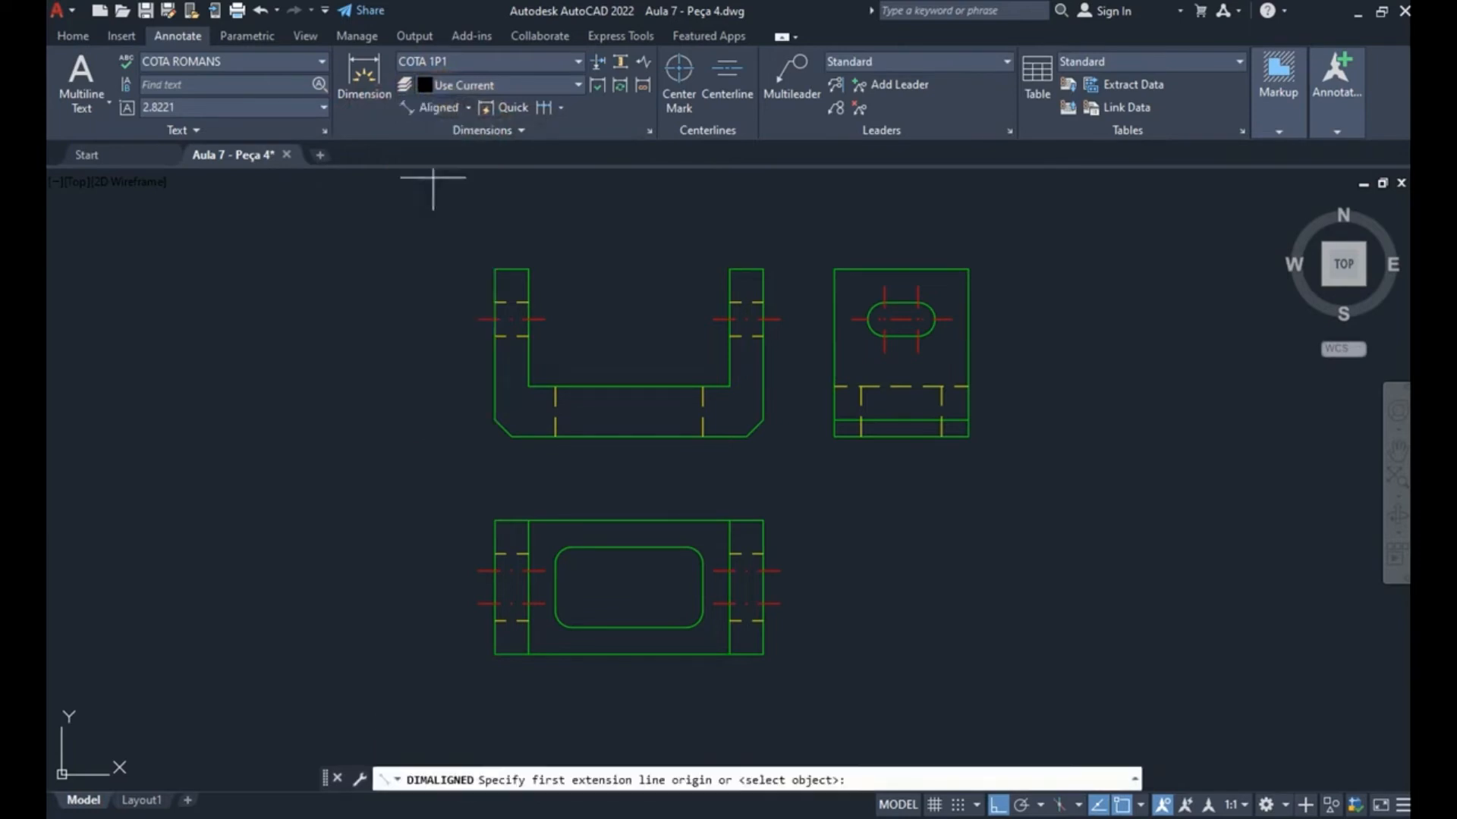
{"action": "left_click", "coordinate": [495, 268]}
{"action": "left_click", "coordinate": [729, 387]}
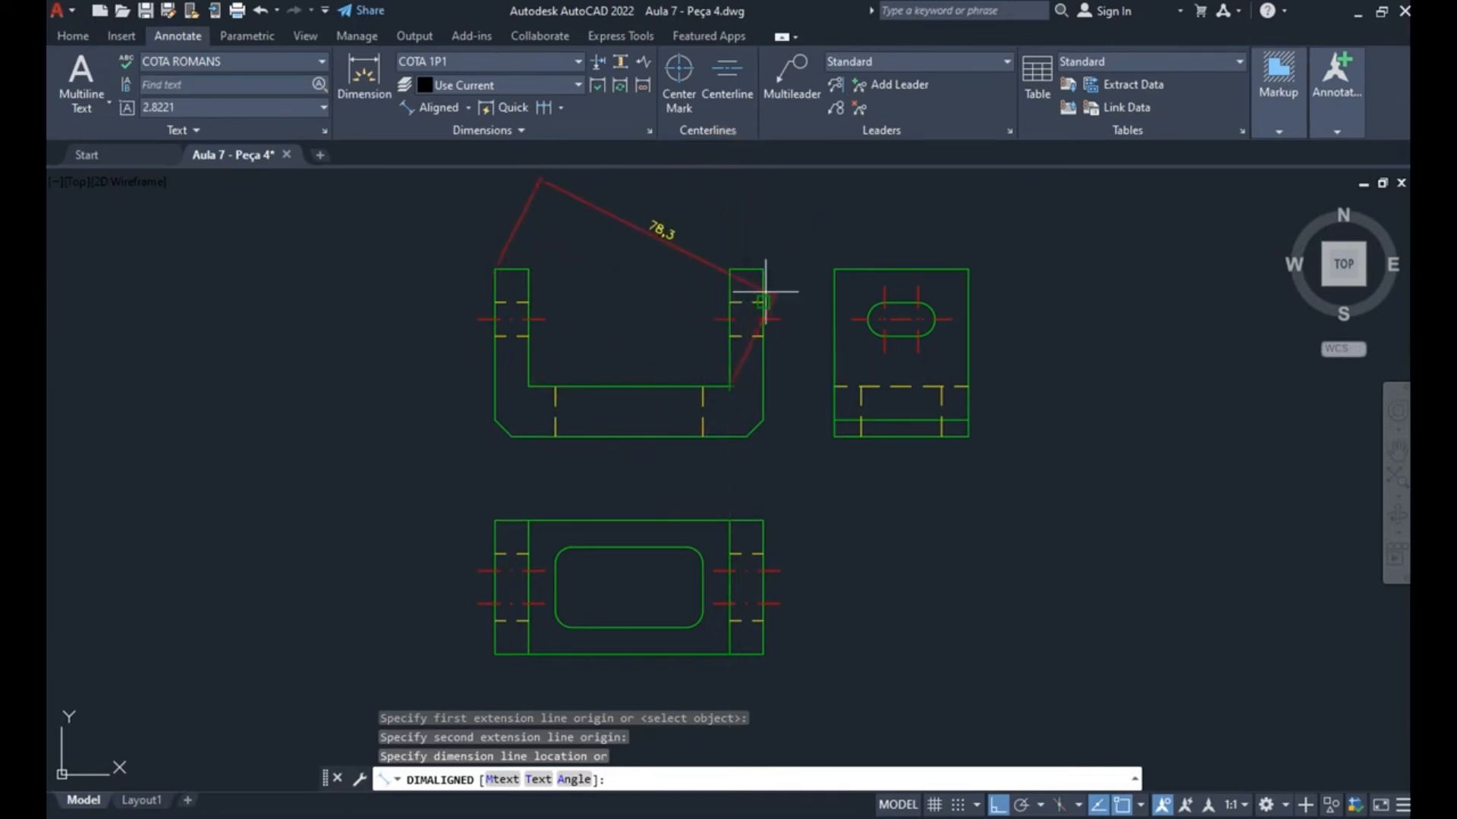
{"action": "key", "text": "Escape"}
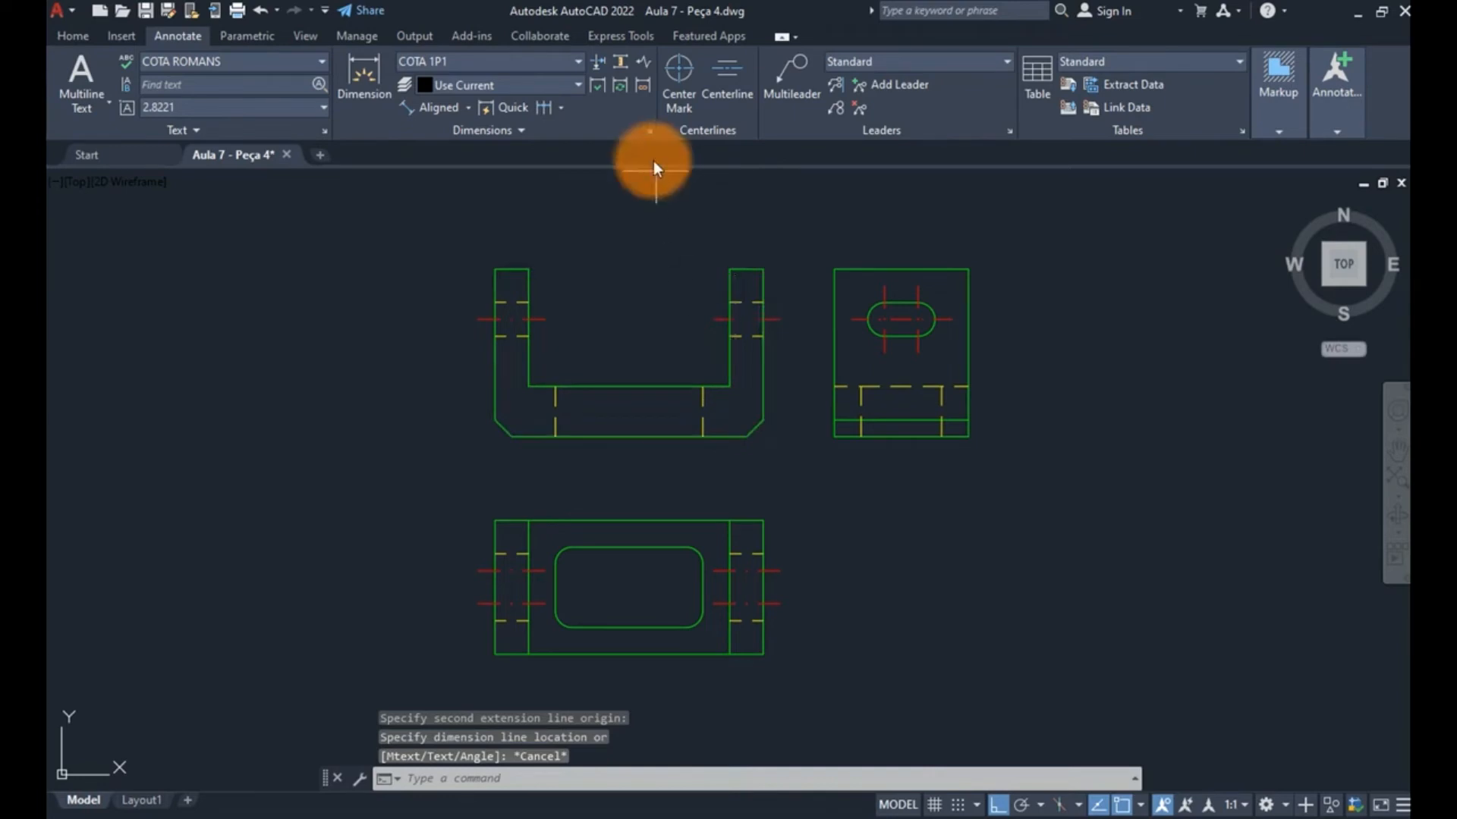
- Place a trial linear dimension across the top of the front view's left arm and delete it
{"action": "left_click", "coordinate": [467, 107]}
{"action": "left_click", "coordinate": [439, 138]}
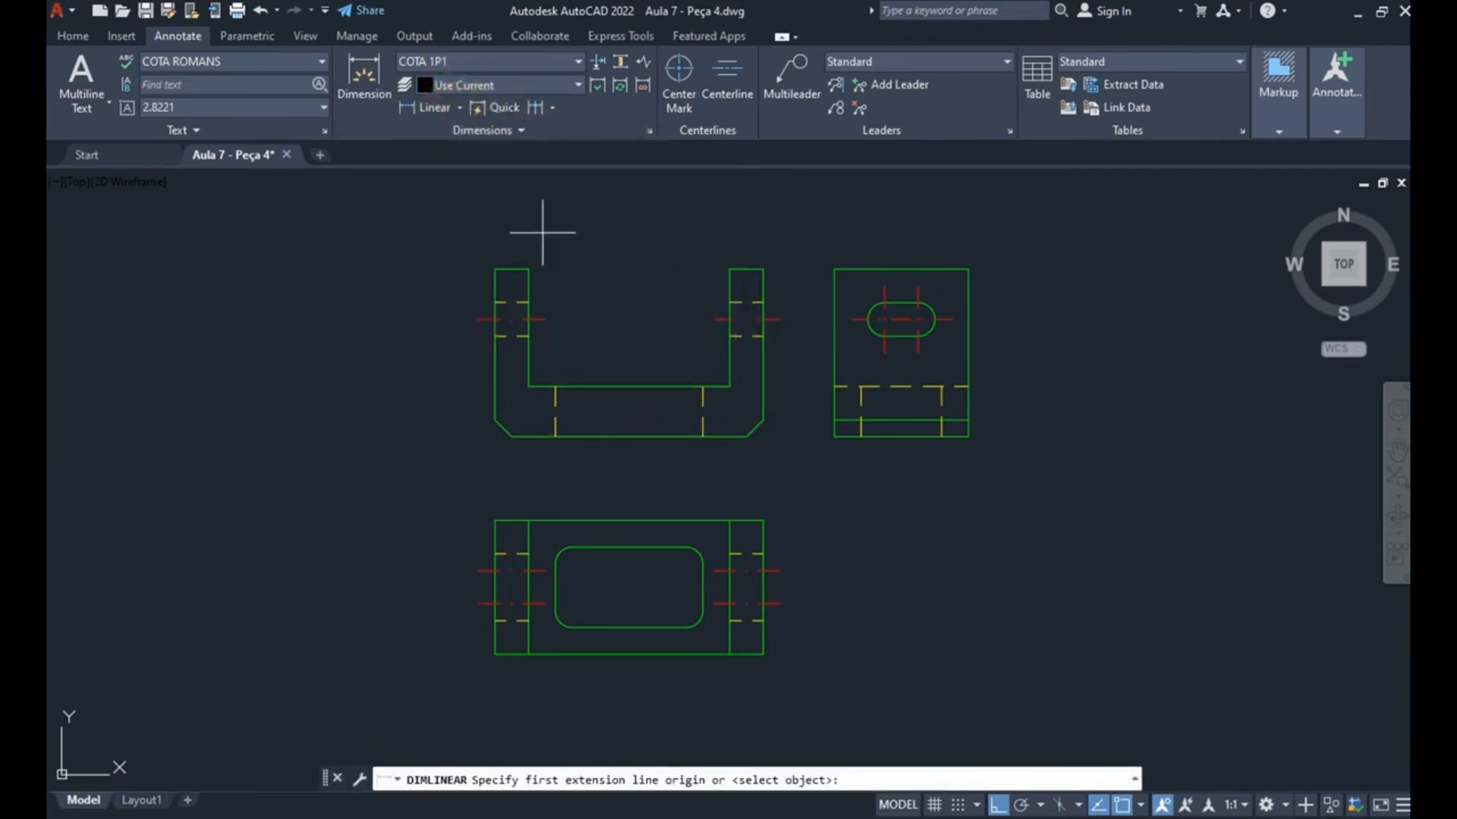
{"action": "left_click", "coordinate": [496, 268]}
{"action": "left_click", "coordinate": [529, 268]}
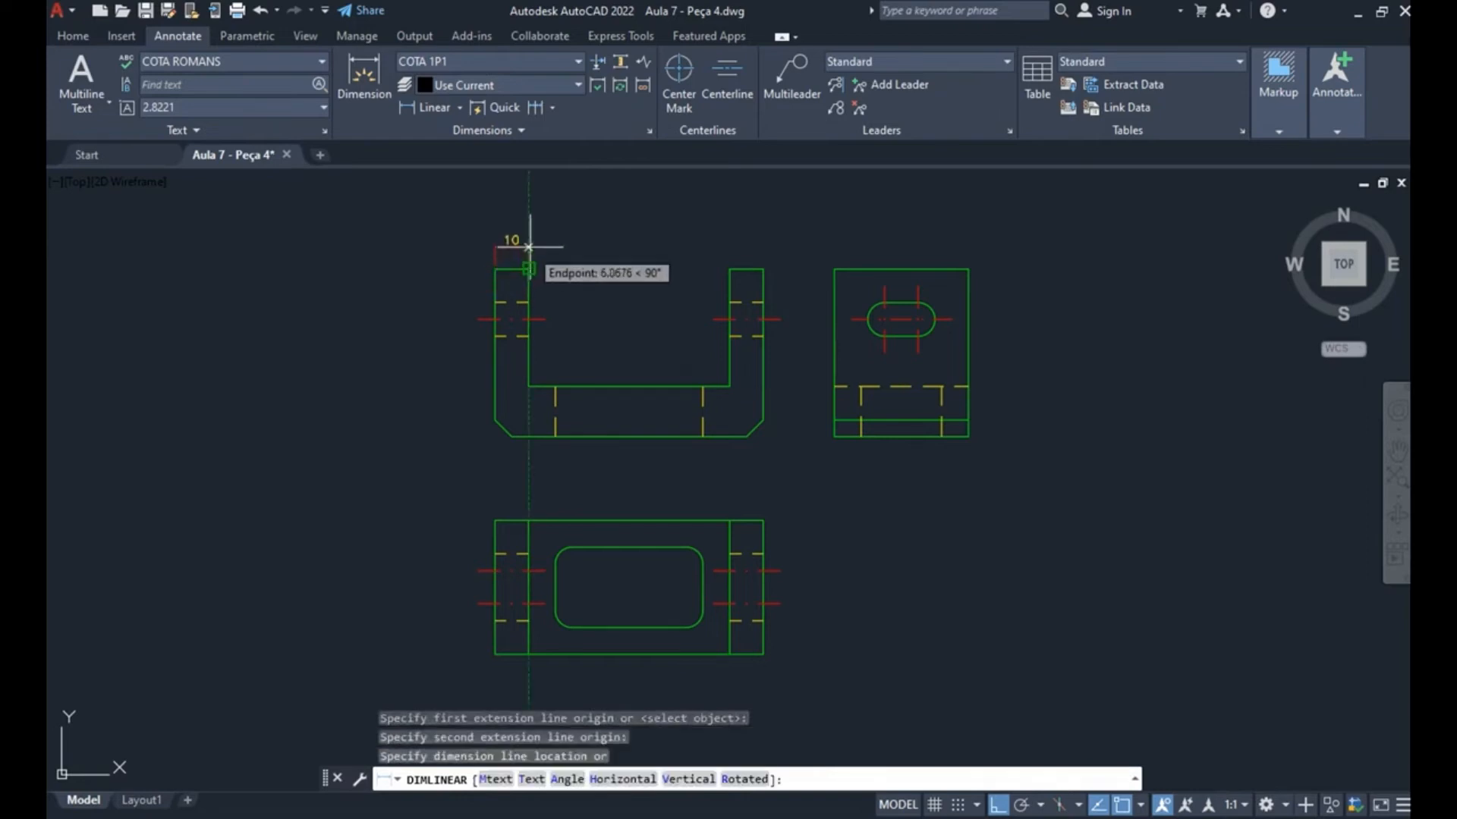
{"action": "scroll", "coordinate": [547, 248], "scroll_direction": "up", "scroll_amount": 4}
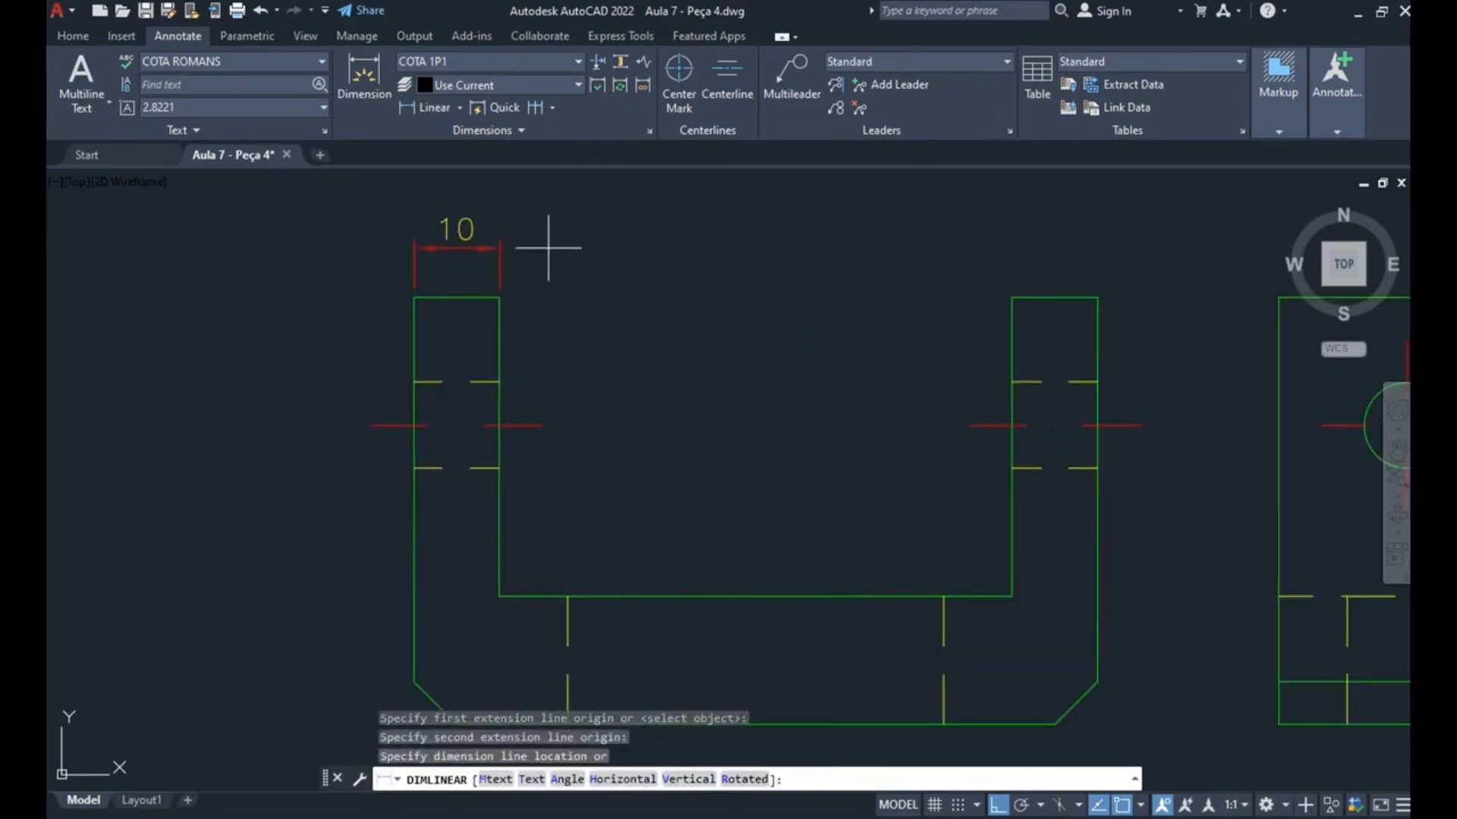
{"action": "left_click", "coordinate": [548, 247]}
{"action": "scroll", "coordinate": [515, 281], "scroll_direction": "down", "scroll_amount": 2}
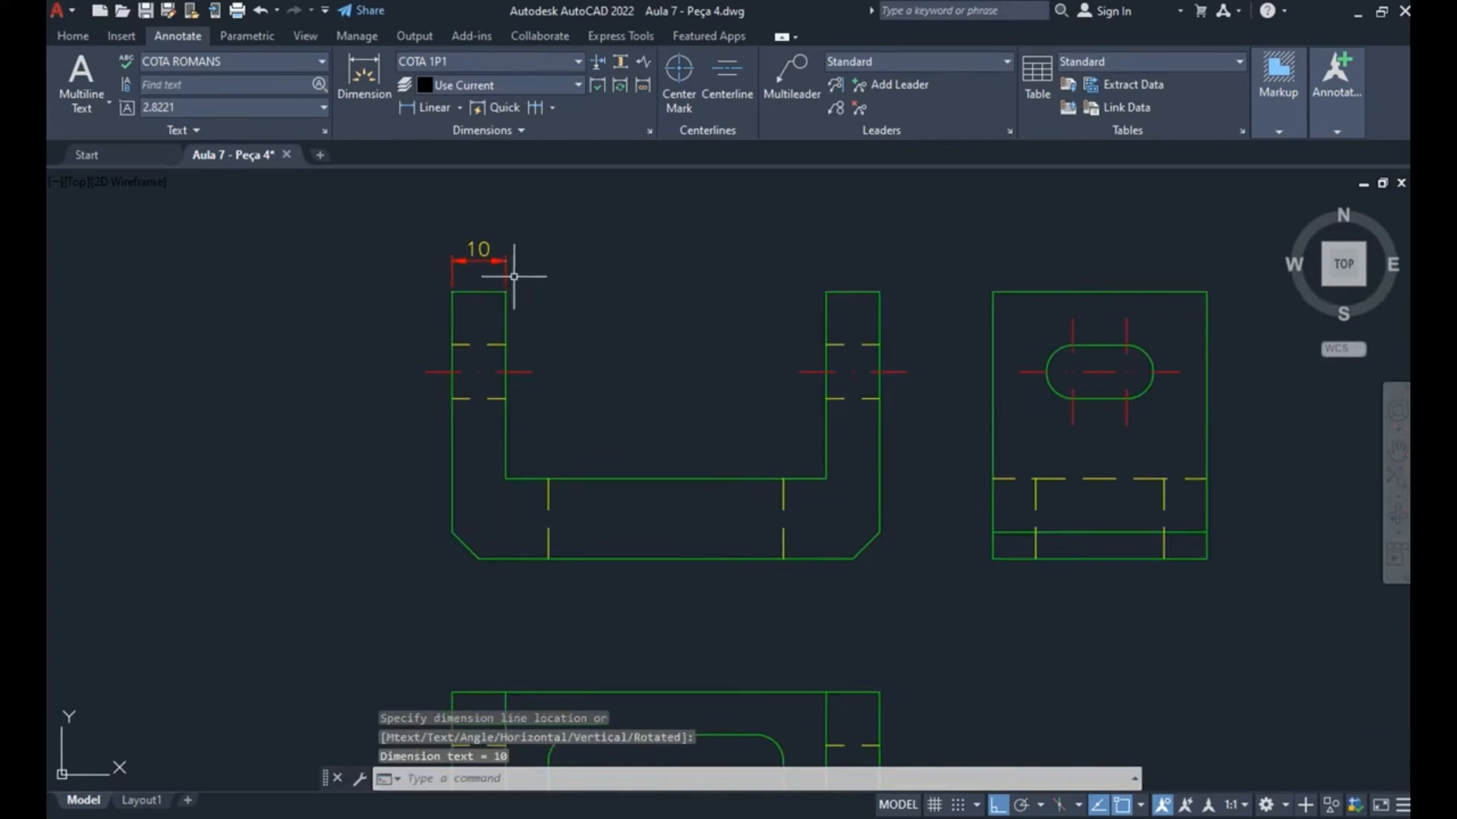
{"action": "left_click", "coordinate": [508, 267]}
{"action": "key", "text": "Delete"}
- Add a horizontal linear dimension for the thickness of the front view's left arm, placed just above its top edge
{"action": "left_click", "coordinate": [425, 108]}
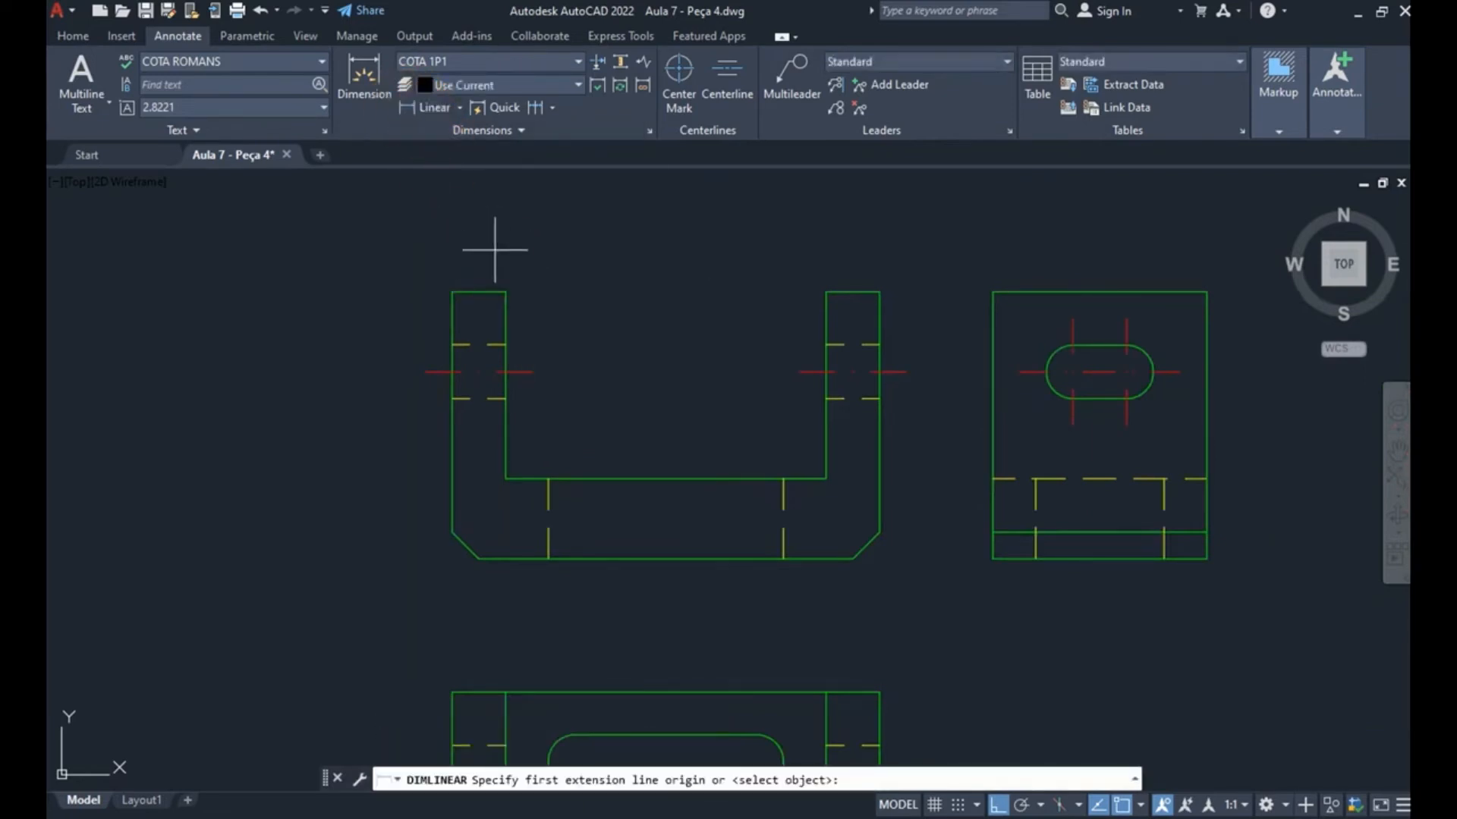
{"action": "left_click", "coordinate": [452, 292]}
{"action": "left_click", "coordinate": [505, 293]}
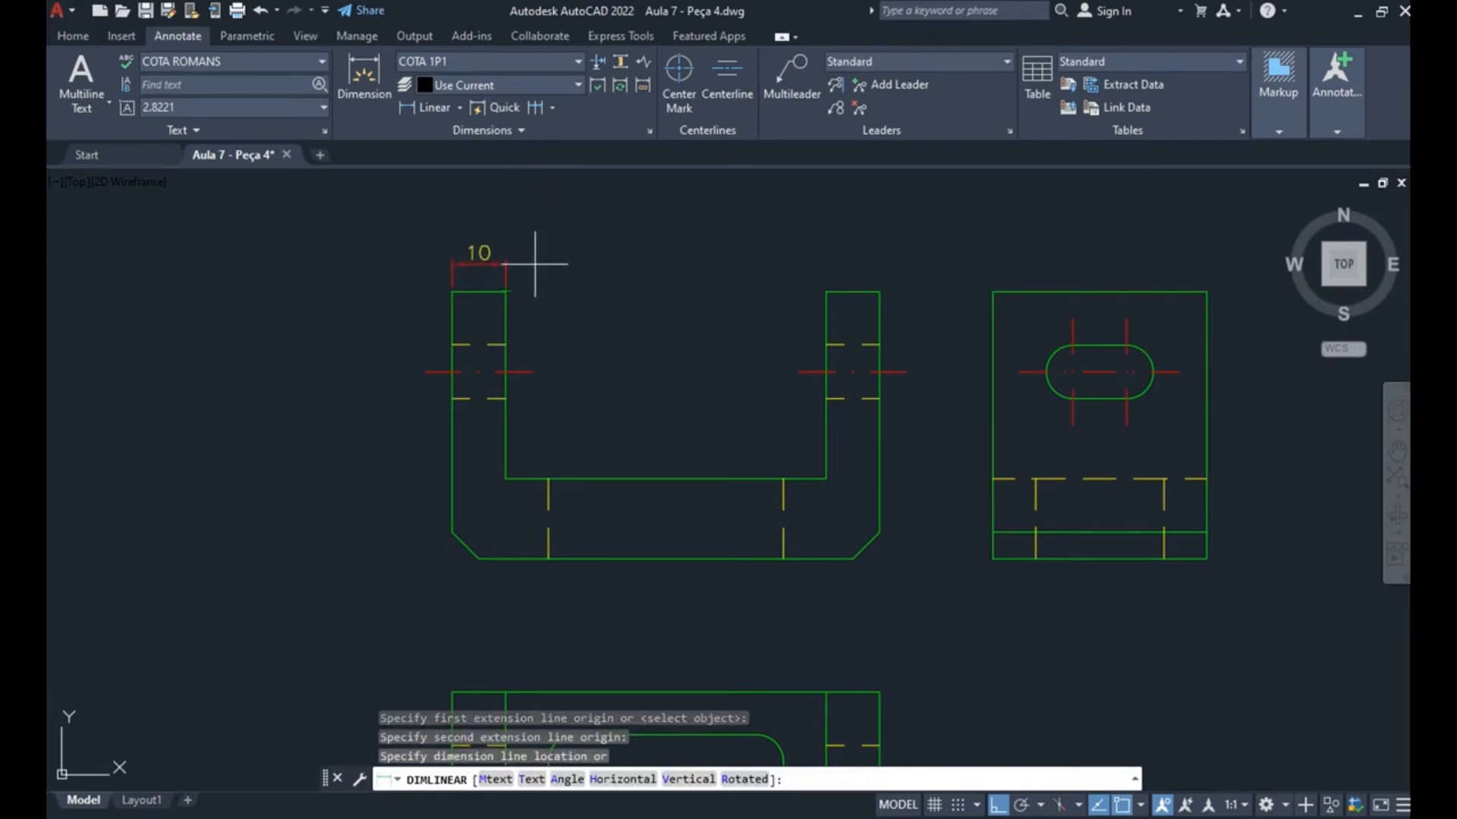
{"action": "left_click", "coordinate": [535, 262]}
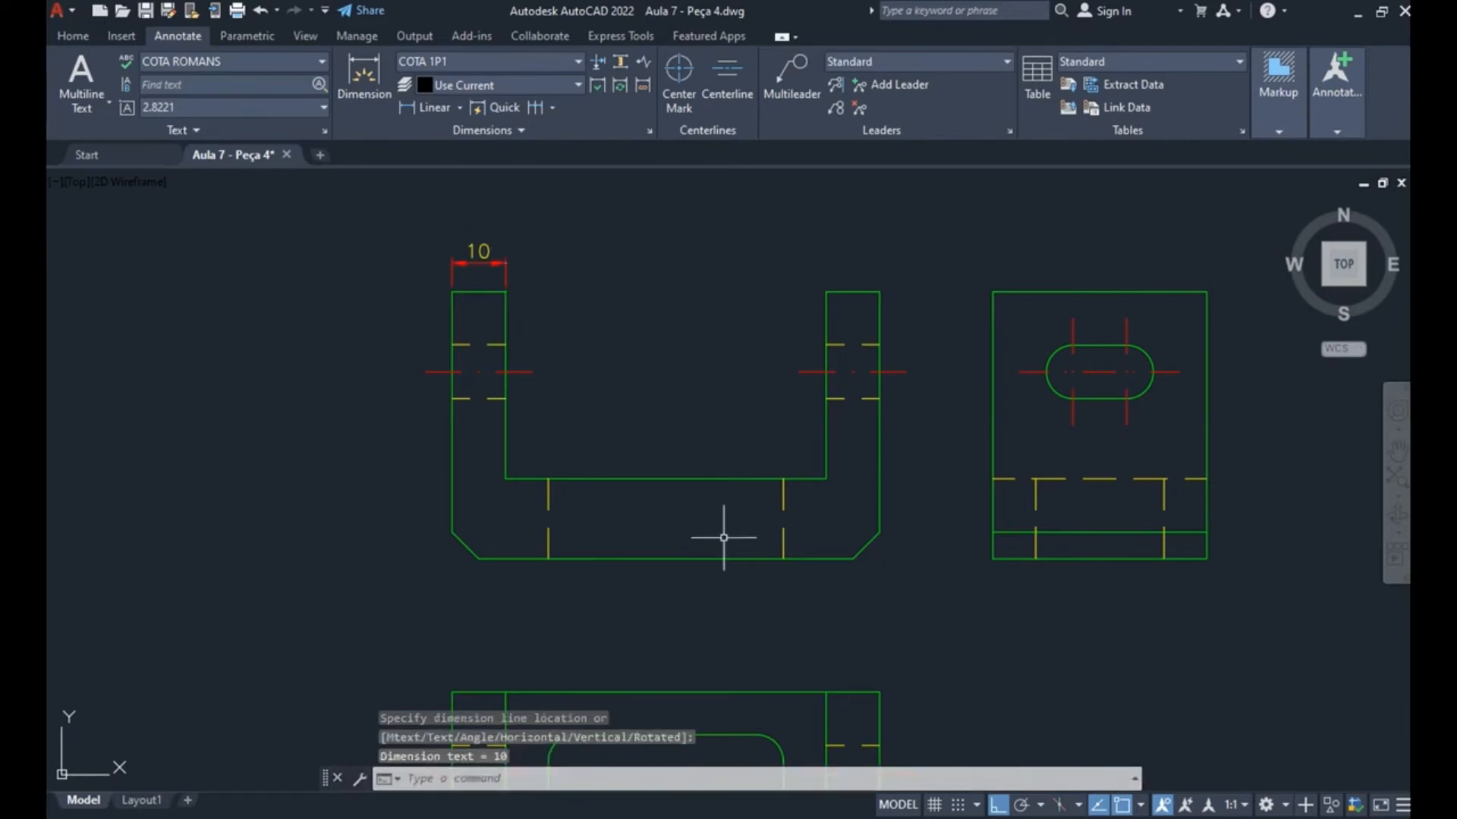
- Add a linear dimension for the opening between the front view's two arms, with its dimension line aligned to the left arm's dimension
{"action": "key", "text": "space"}
{"action": "left_click", "coordinate": [506, 291]}
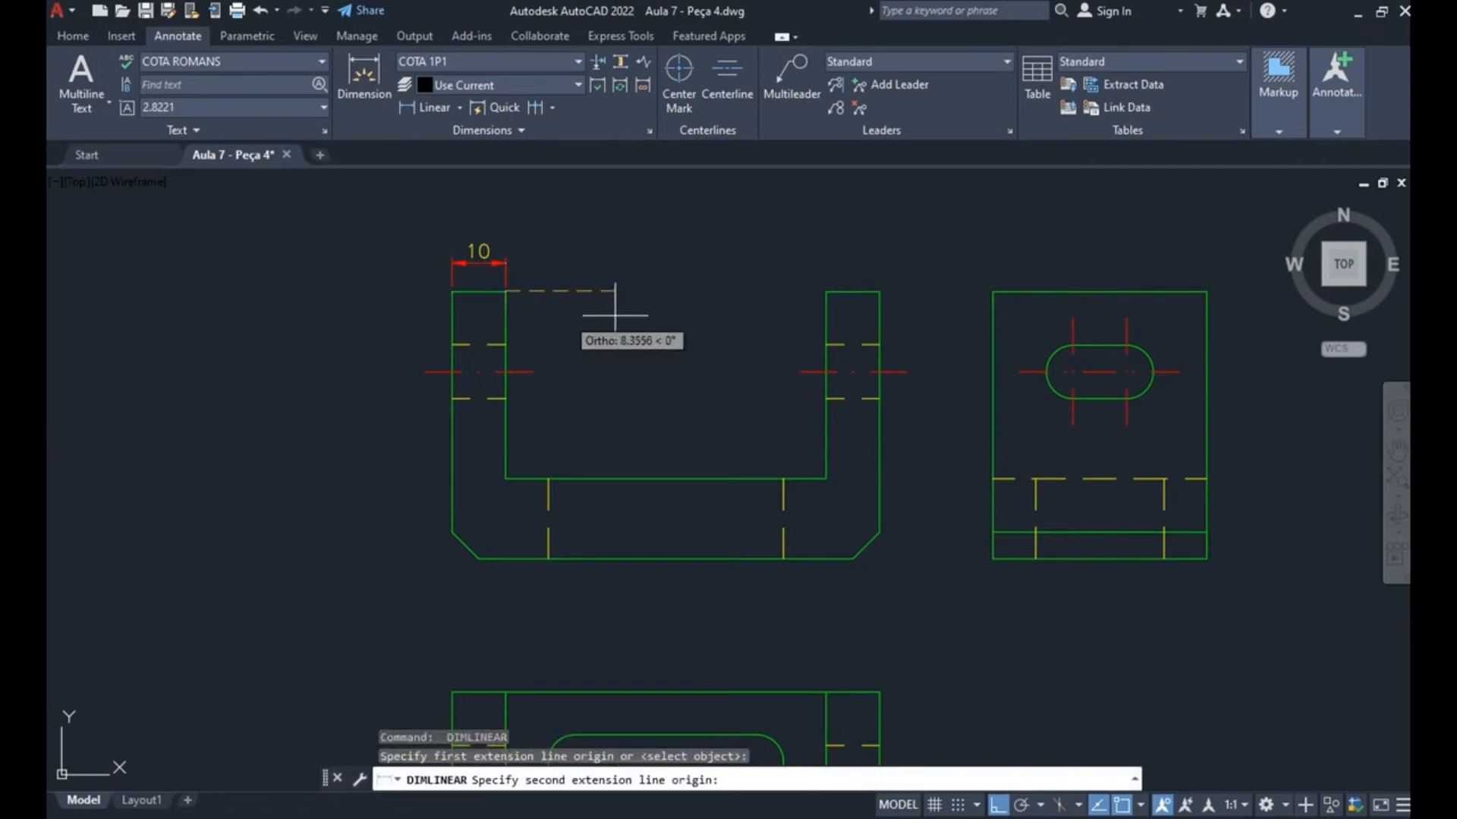
{"action": "left_click", "coordinate": [826, 292]}
{"action": "scroll", "coordinate": [516, 263], "scroll_direction": "up", "scroll_amount": 4}
{"action": "scroll", "coordinate": [510, 217], "scroll_direction": "up", "scroll_amount": 5}
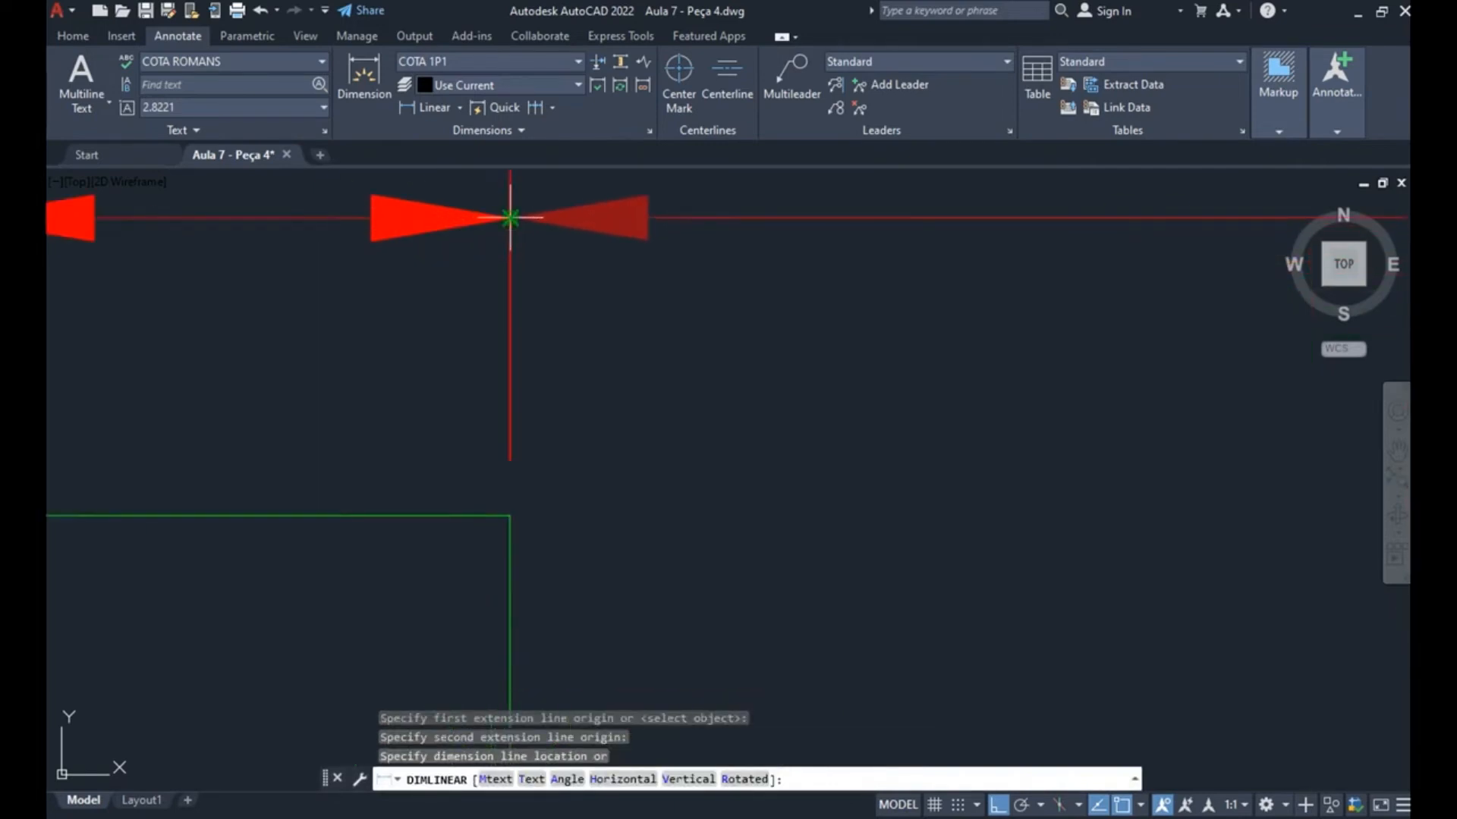
{"action": "left_click", "coordinate": [510, 217]}
{"action": "scroll", "coordinate": [293, 221], "scroll_direction": "down", "scroll_amount": 2}
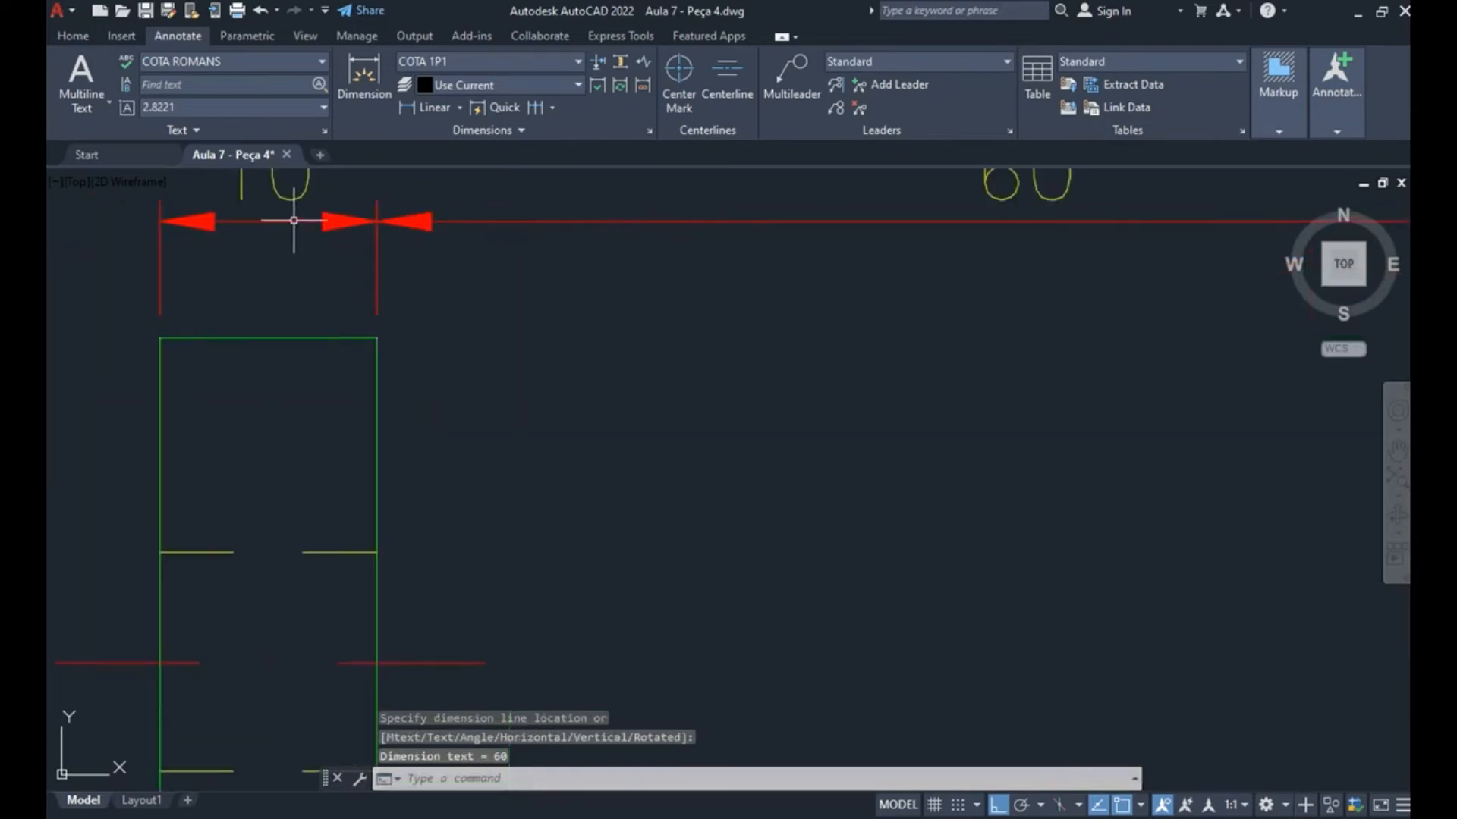
{"action": "scroll", "coordinate": [919, 299], "scroll_direction": "down", "scroll_amount": 3}
{"action": "middle_click_drag", "start_coordinate": [839, 306], "coordinate": [557, 331]}
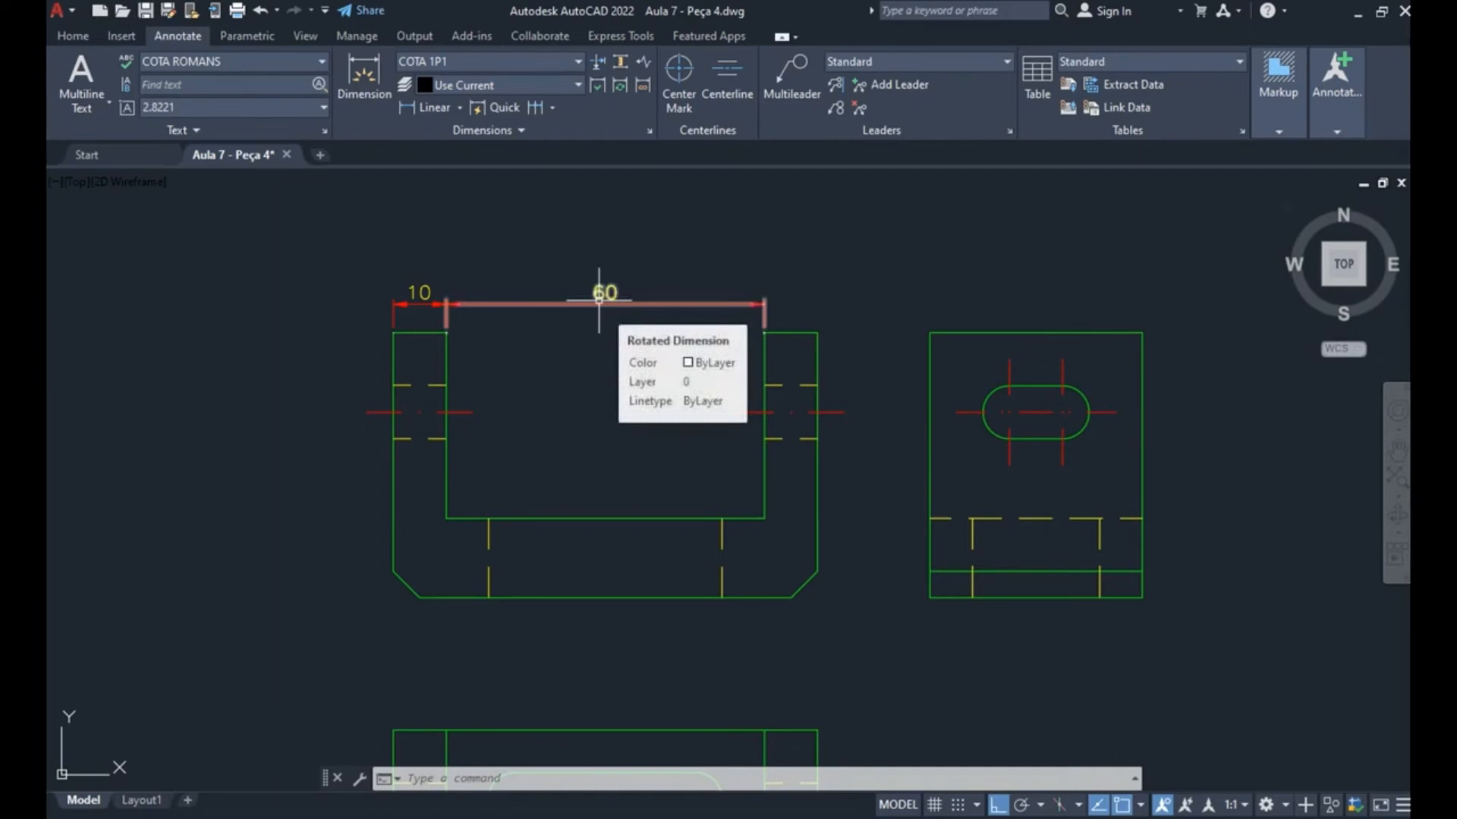
- Use DIMCONTINUE to extend the opening's dimension to the front view's upper-right outer corner, dimensioning the right arm's thickness
{"action": "type", "text": "DIM"}
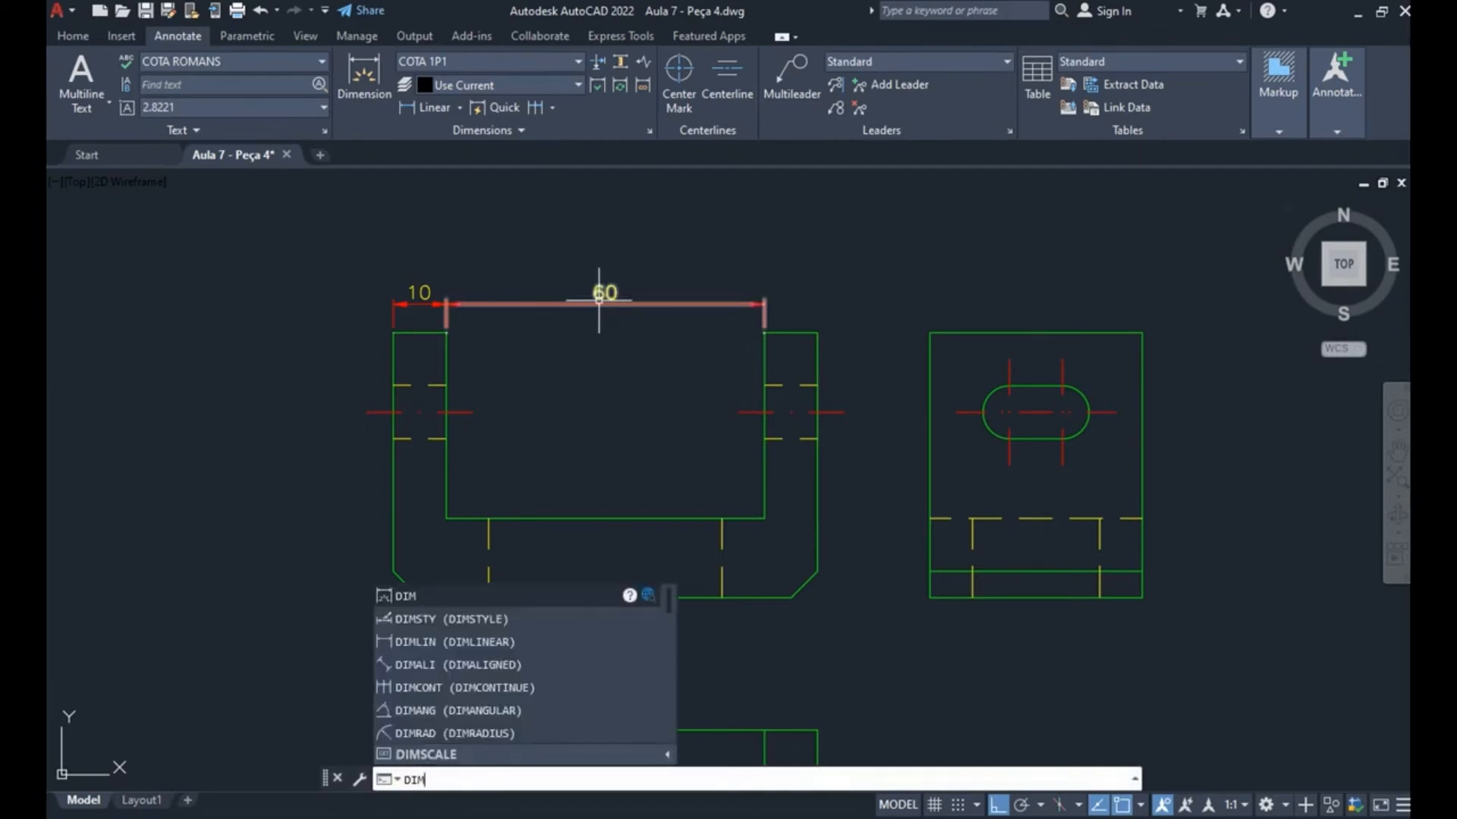
{"action": "type", "text": "CONT"}
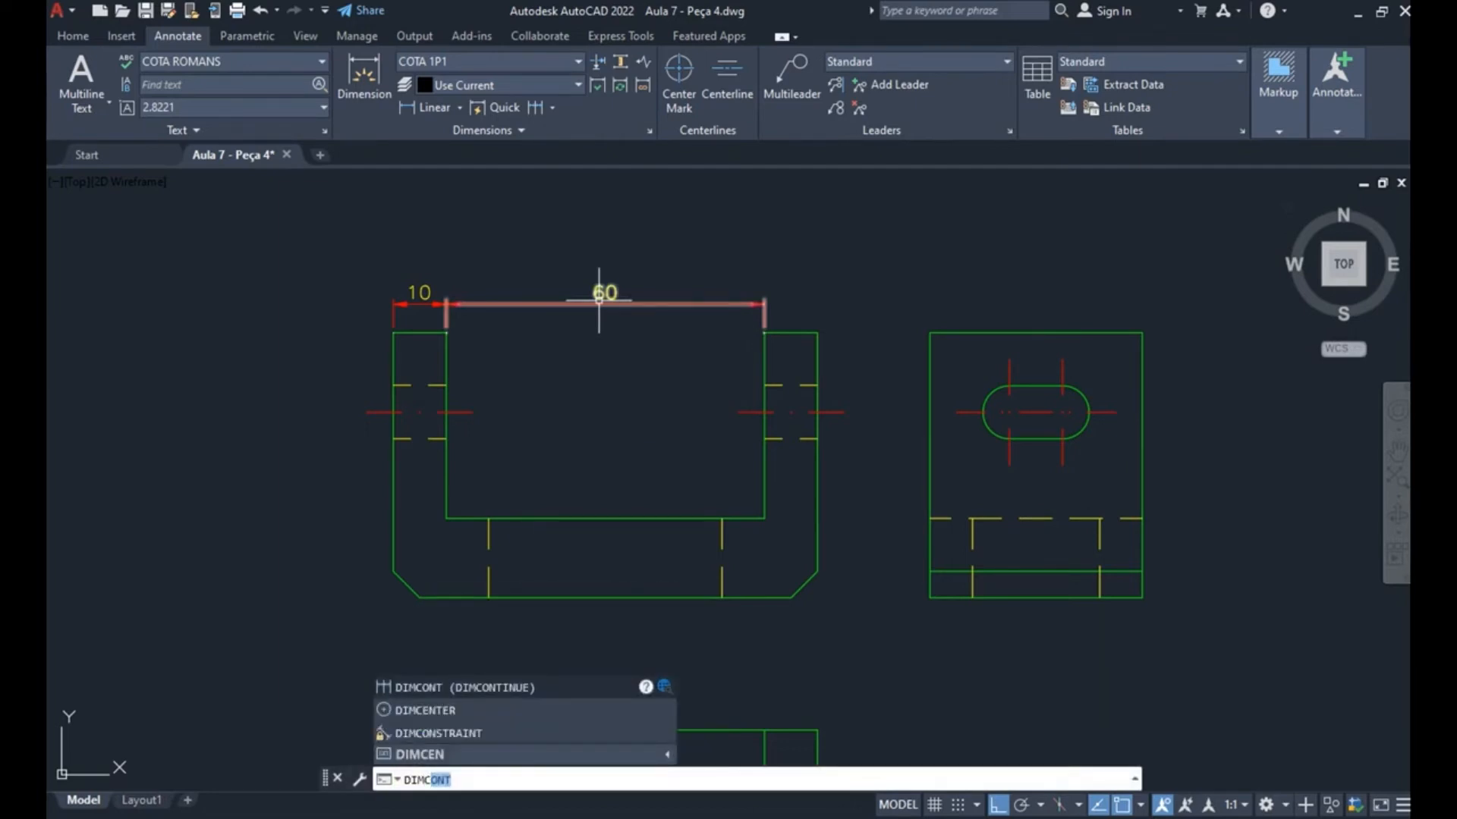
{"action": "left_click", "coordinate": [467, 686]}
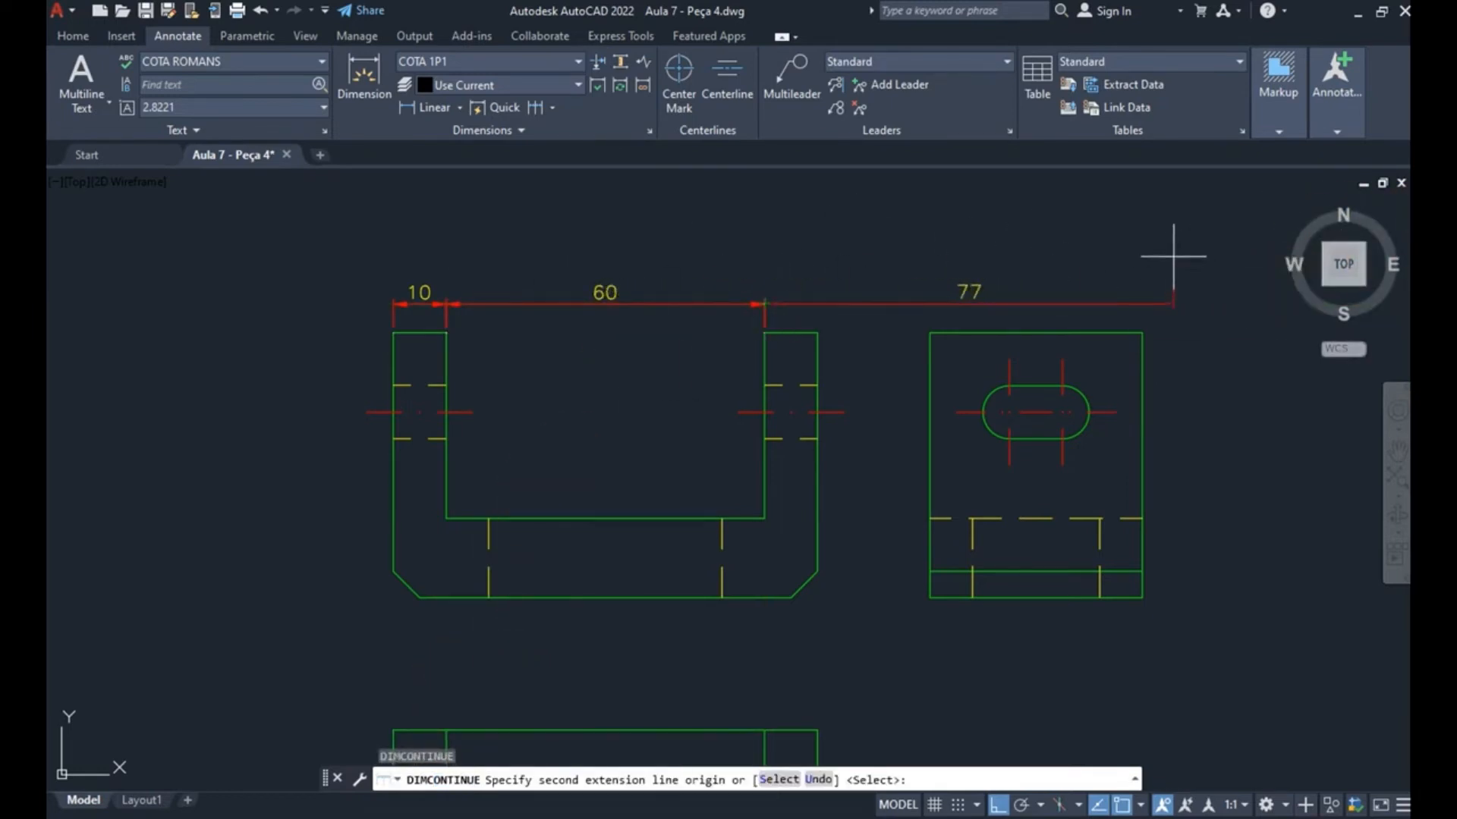
{"action": "key", "text": "Return"}
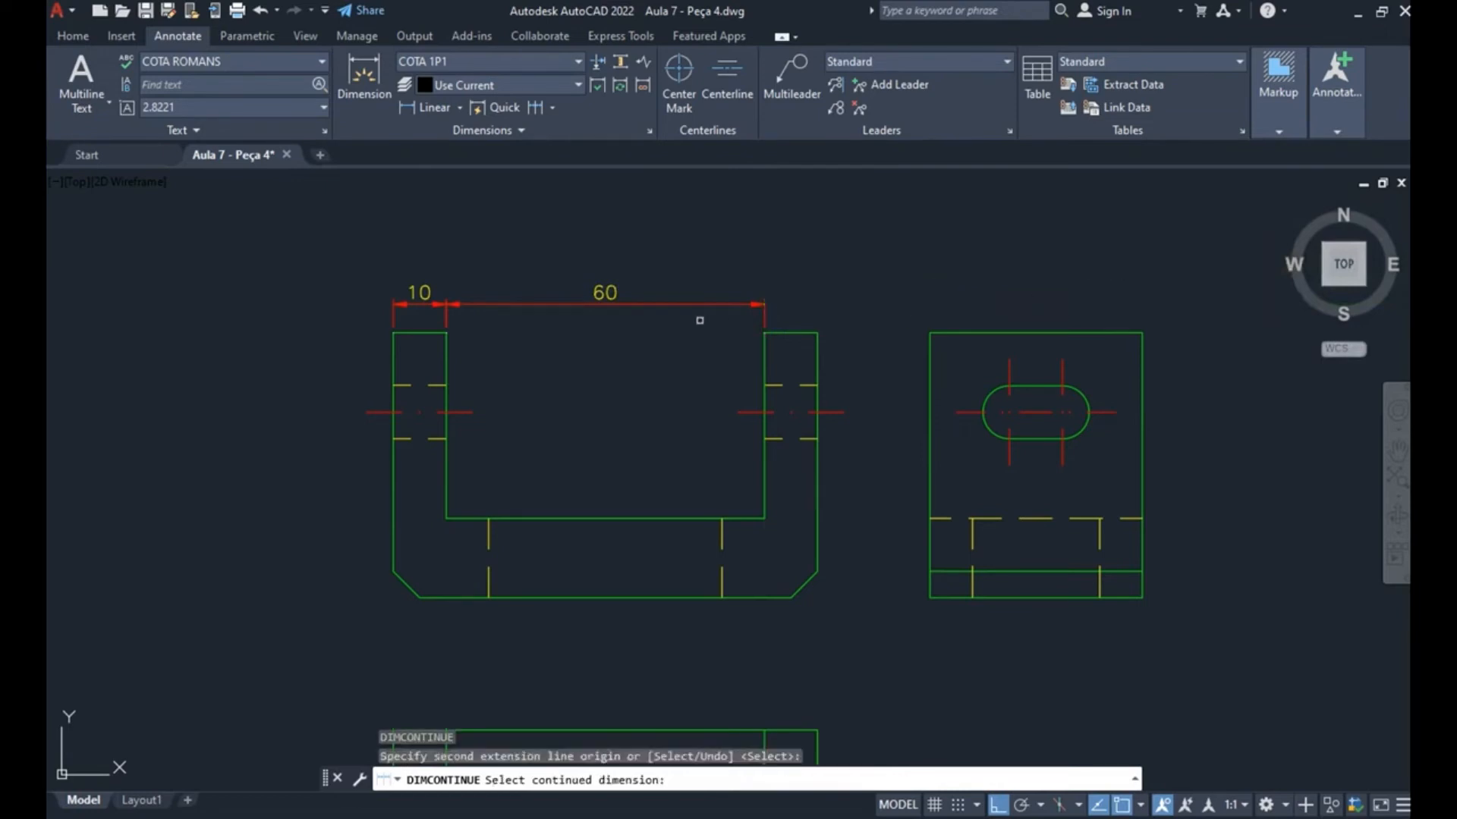
{"action": "left_click", "coordinate": [748, 303]}
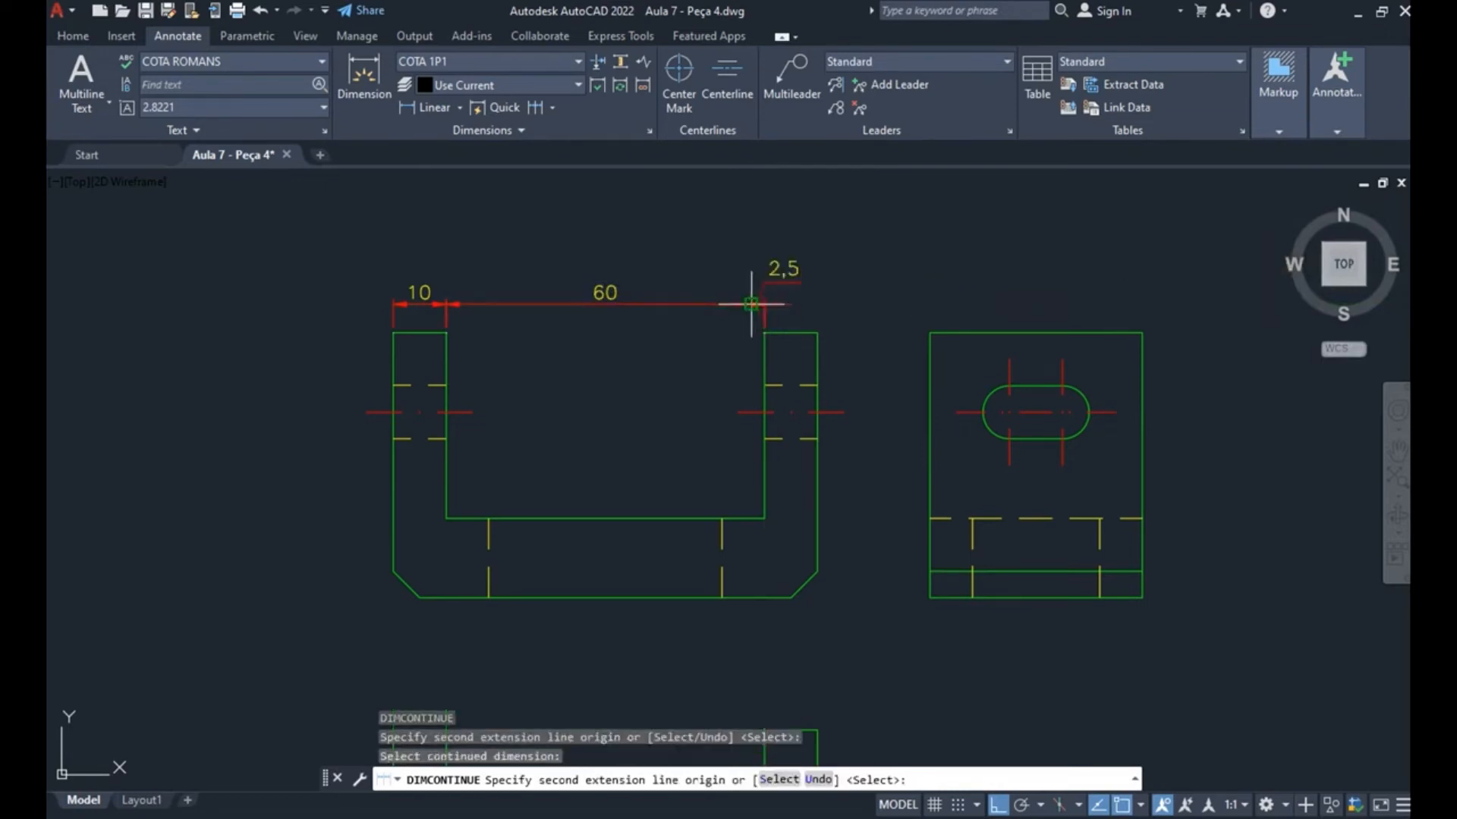
{"action": "left_click", "coordinate": [817, 332]}
{"action": "key", "text": "Escape"}
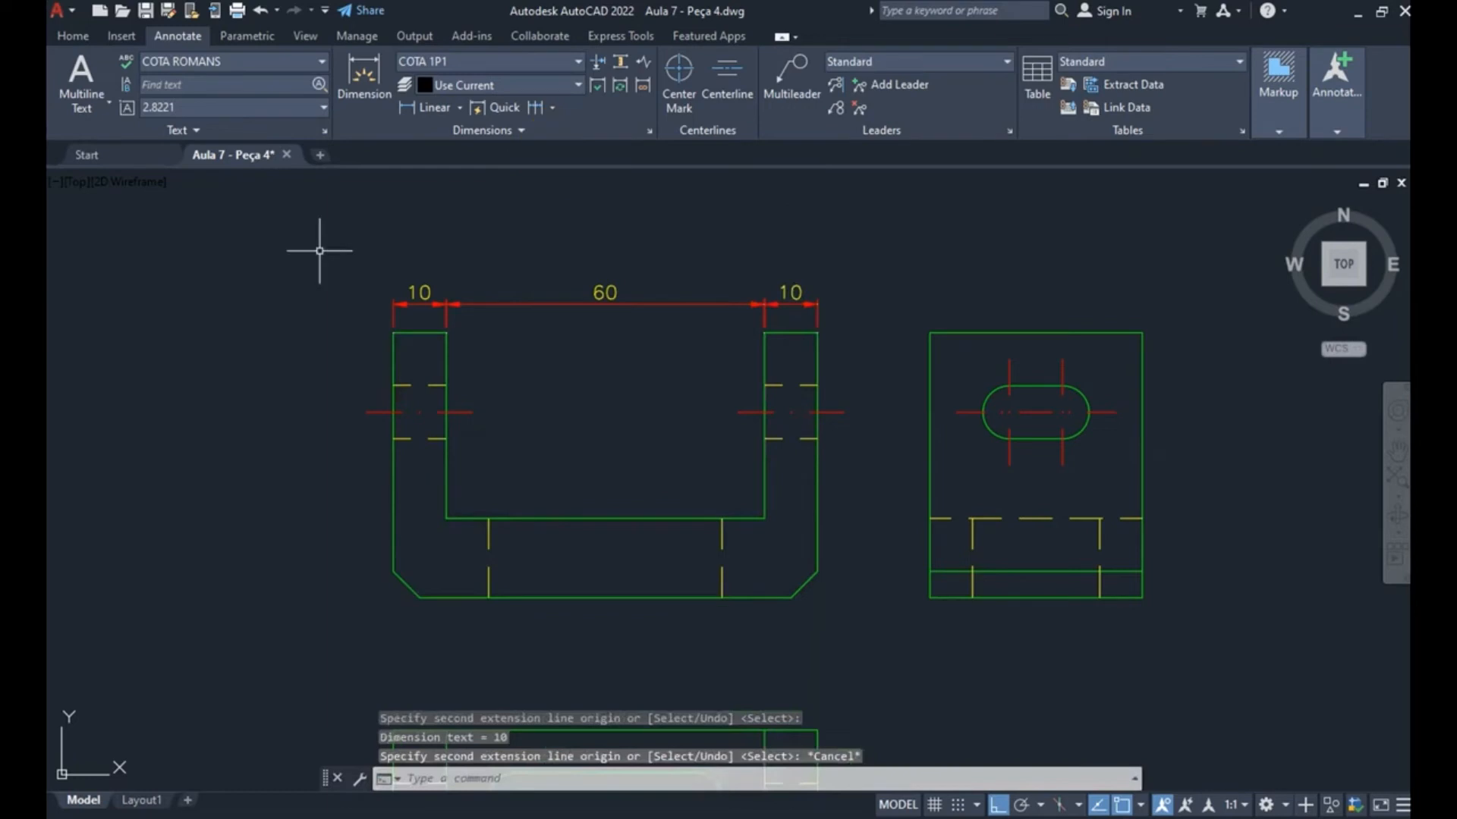
{"action": "scroll", "coordinate": [821, 275], "scroll_direction": "up", "scroll_amount": 6}
{"action": "scroll", "coordinate": [862, 438], "scroll_direction": "down", "scroll_amount": 4}
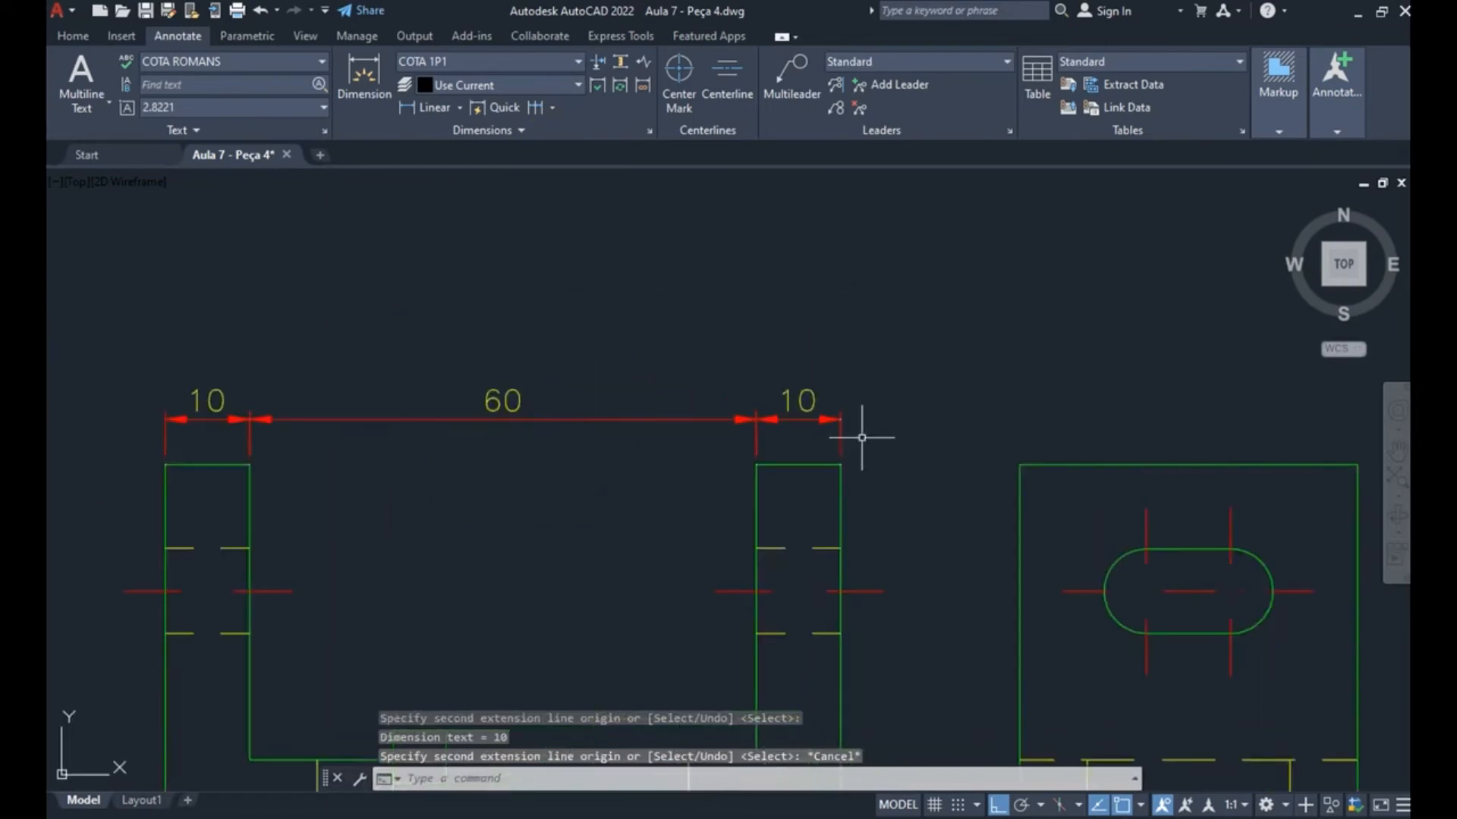
{"action": "scroll", "coordinate": [861, 437], "scroll_direction": "down", "scroll_amount": 4}
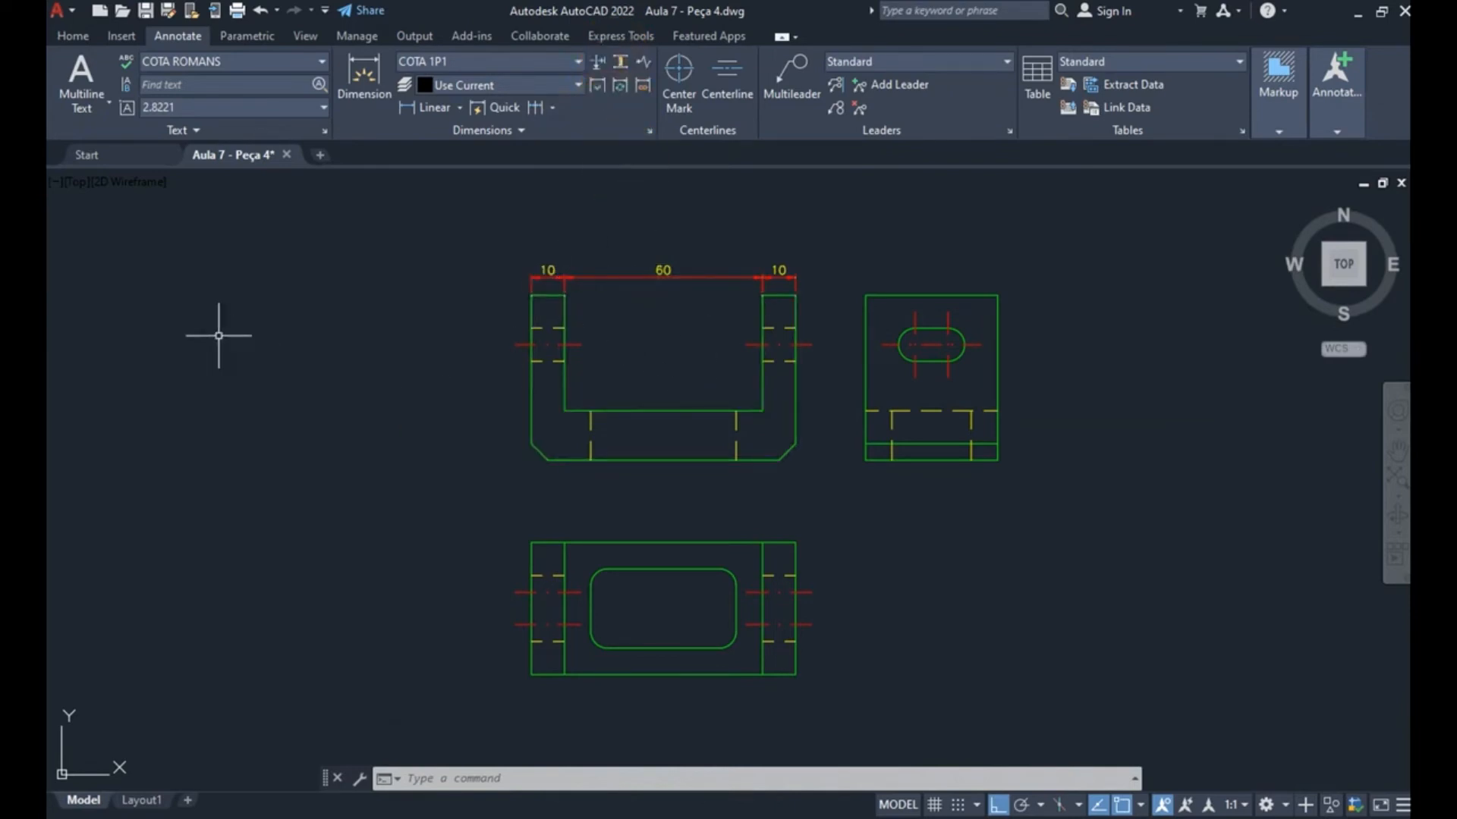
{"action": "scroll", "coordinate": [820, 276], "scroll_direction": "up", "scroll_amount": 4}
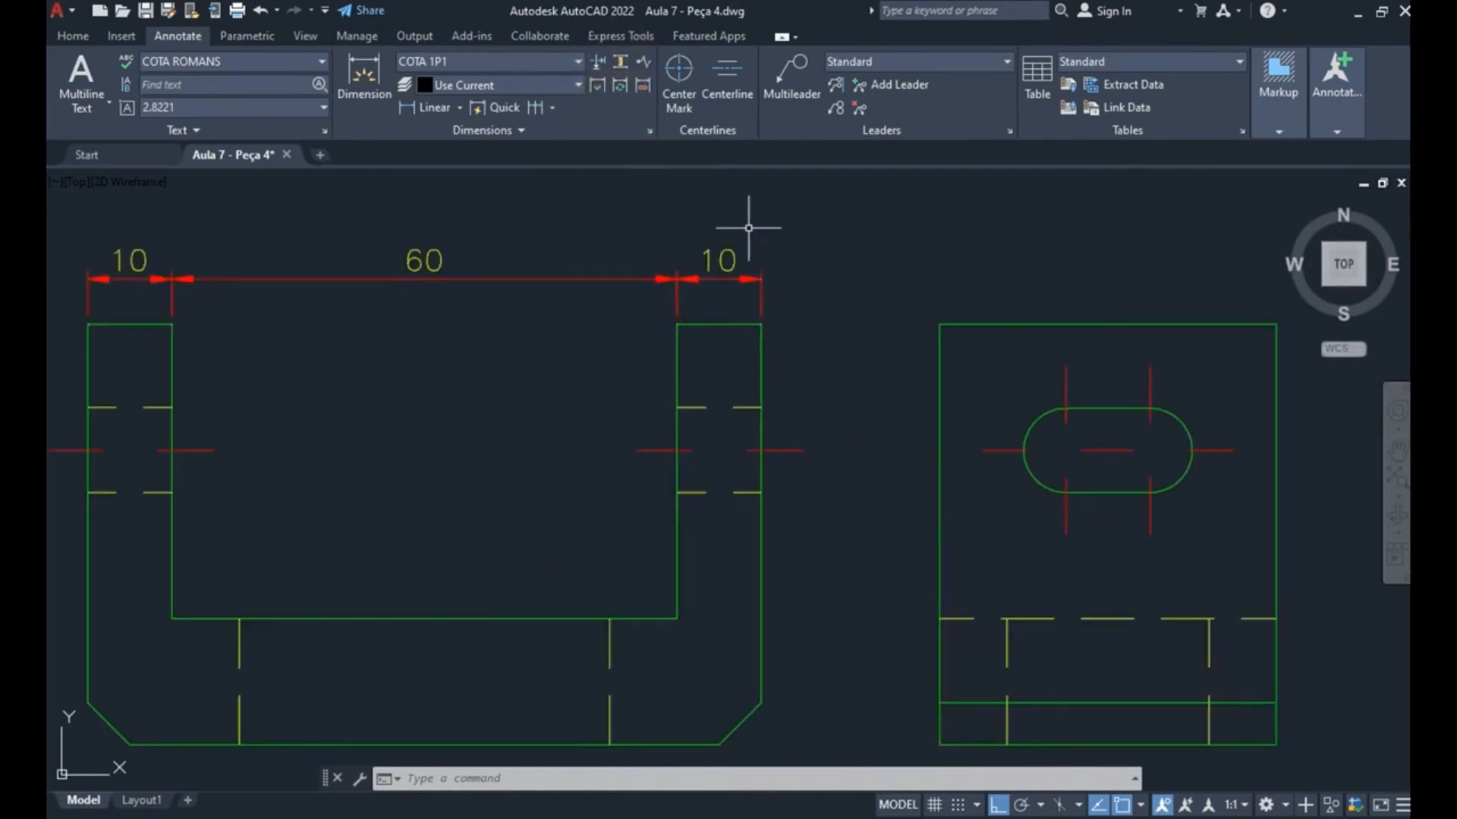
{"action": "scroll", "coordinate": [452, 343], "scroll_direction": "down", "scroll_amount": 2}
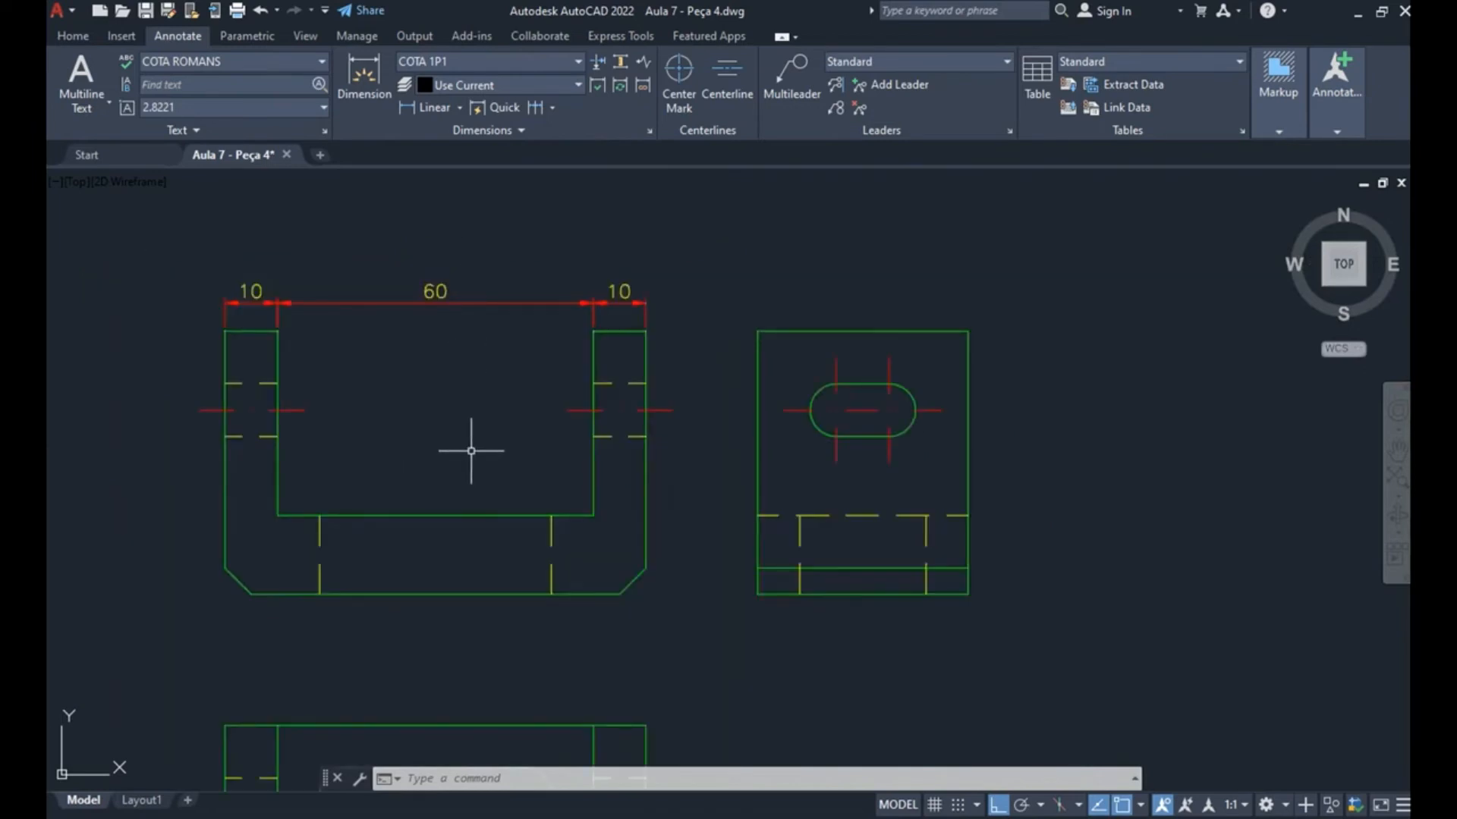
- Add a vertical linear dimension for the front view's overall height, placed outside its left edge
{"action": "type", "text": "DLI"}
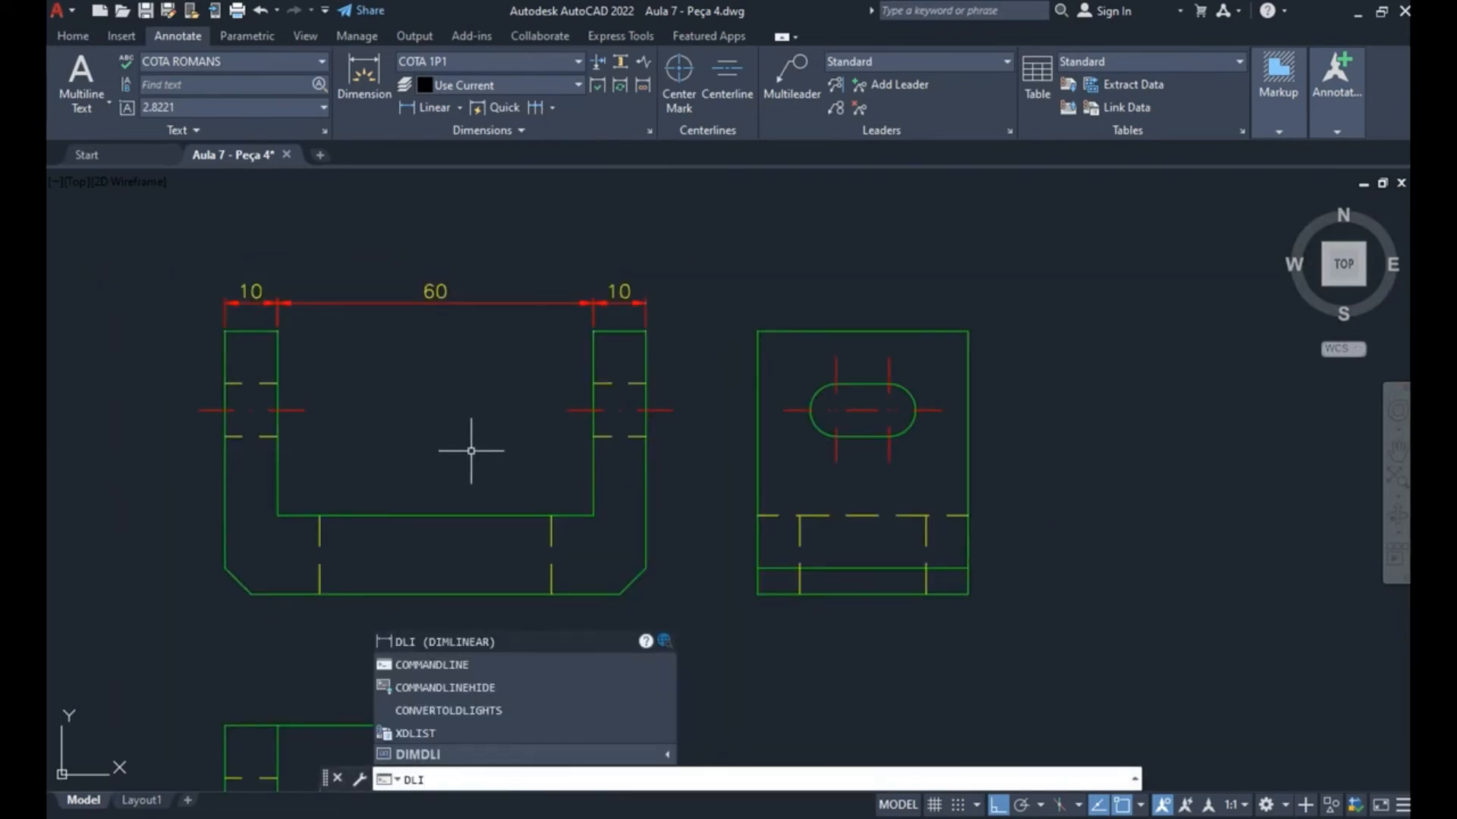
{"action": "key", "text": "Return"}
{"action": "left_click", "coordinate": [288, 599]}
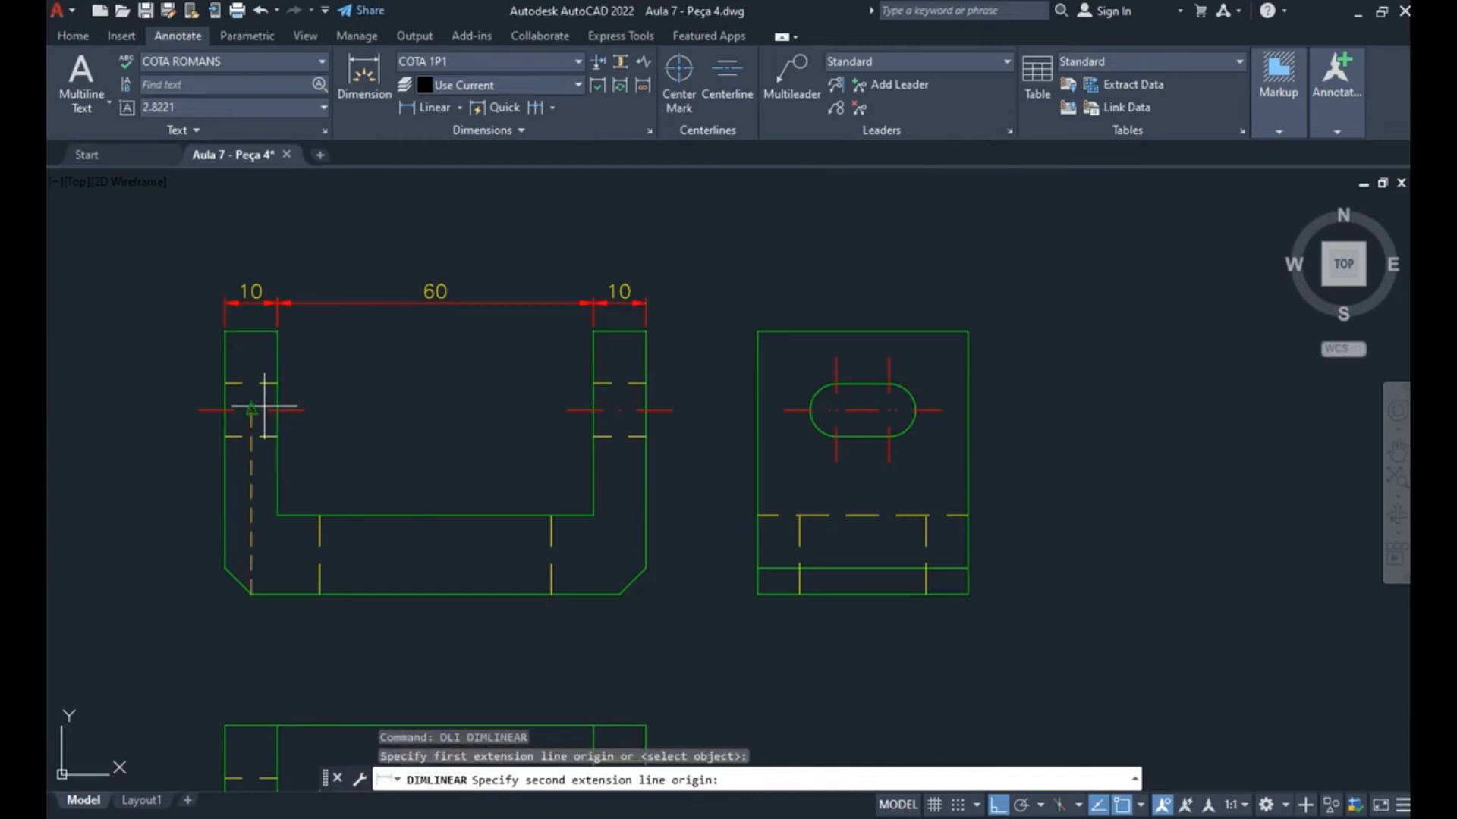
{"action": "left_click", "coordinate": [226, 334]}
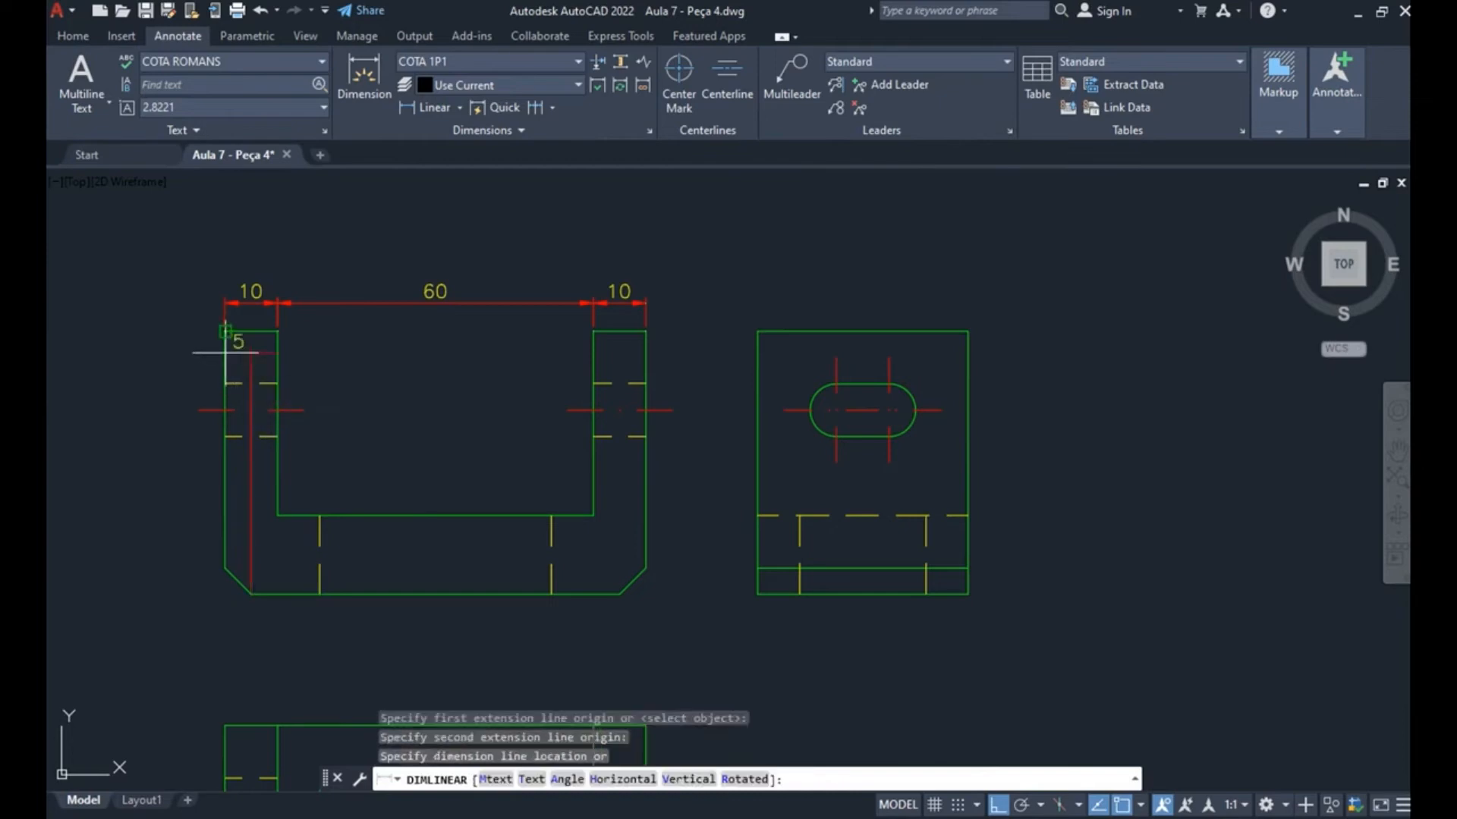
{"action": "left_click", "coordinate": [163, 370]}
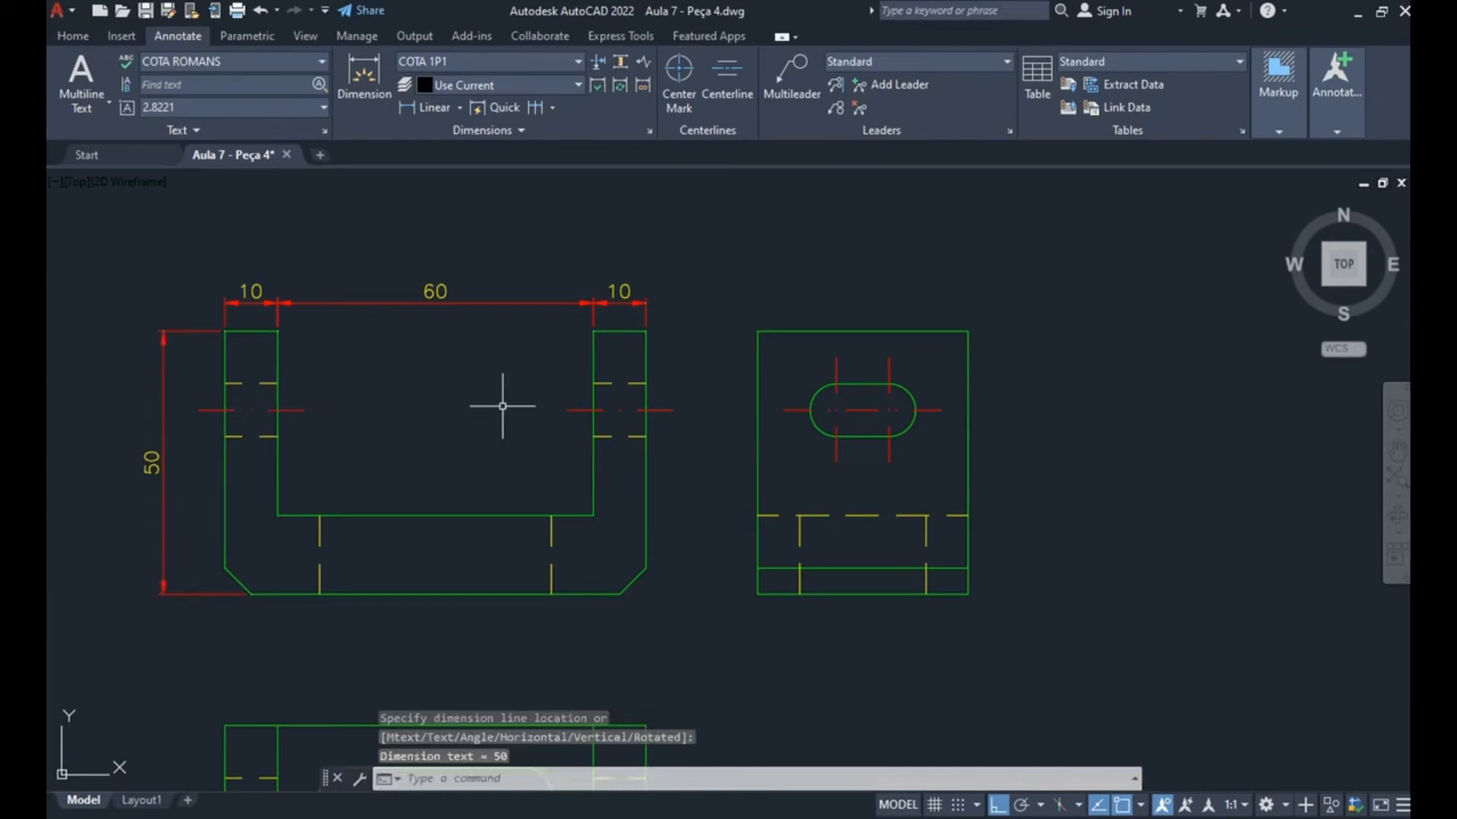
- Add a vertical linear dimension for the base thickness, from the lower-right chamfer's bottom corner to the inner corner, outside the front view's right edge
{"action": "key", "text": "space"}
{"action": "left_click", "coordinate": [620, 594]}
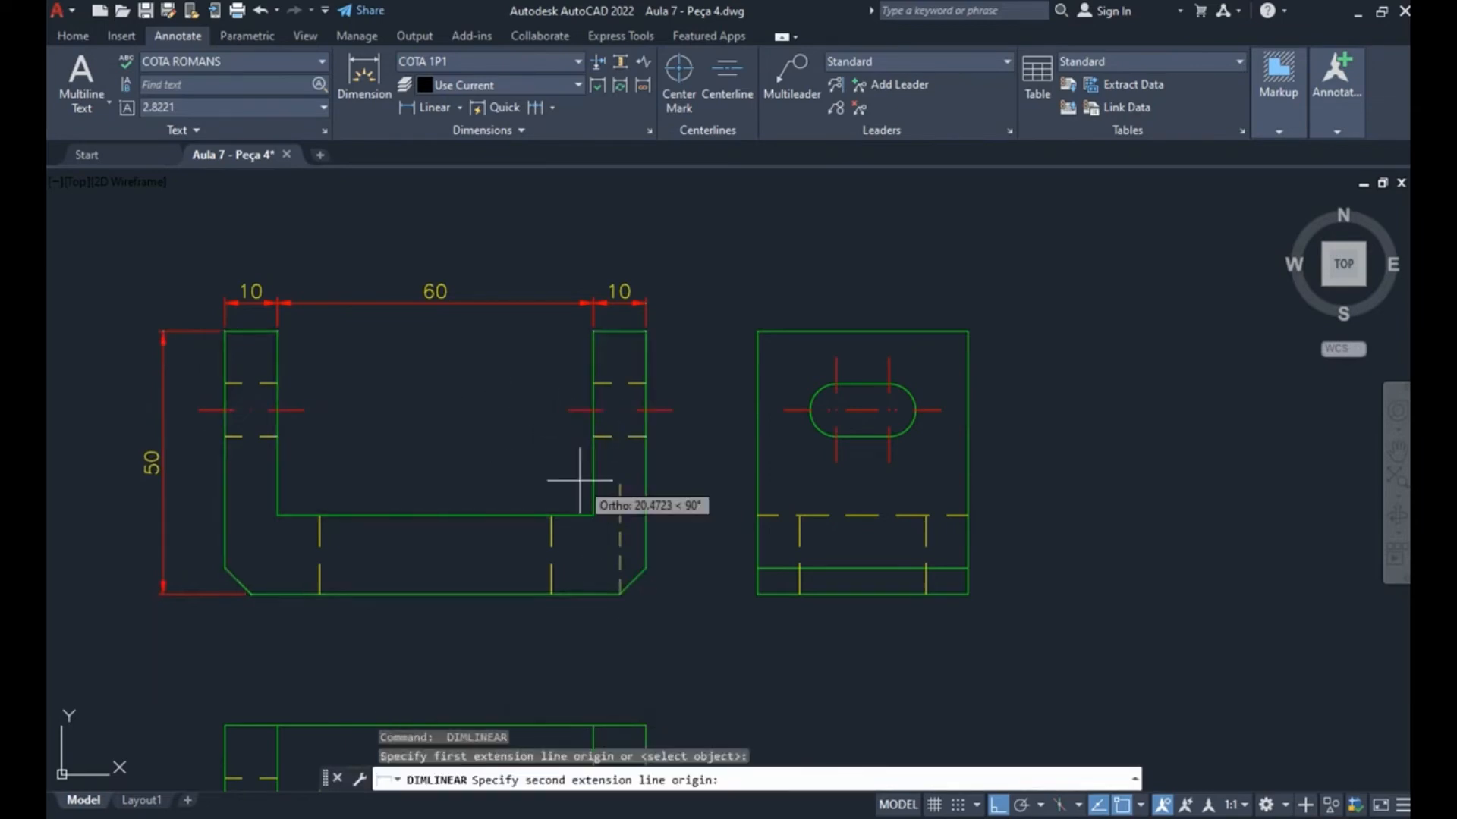
{"action": "left_click", "coordinate": [591, 506]}
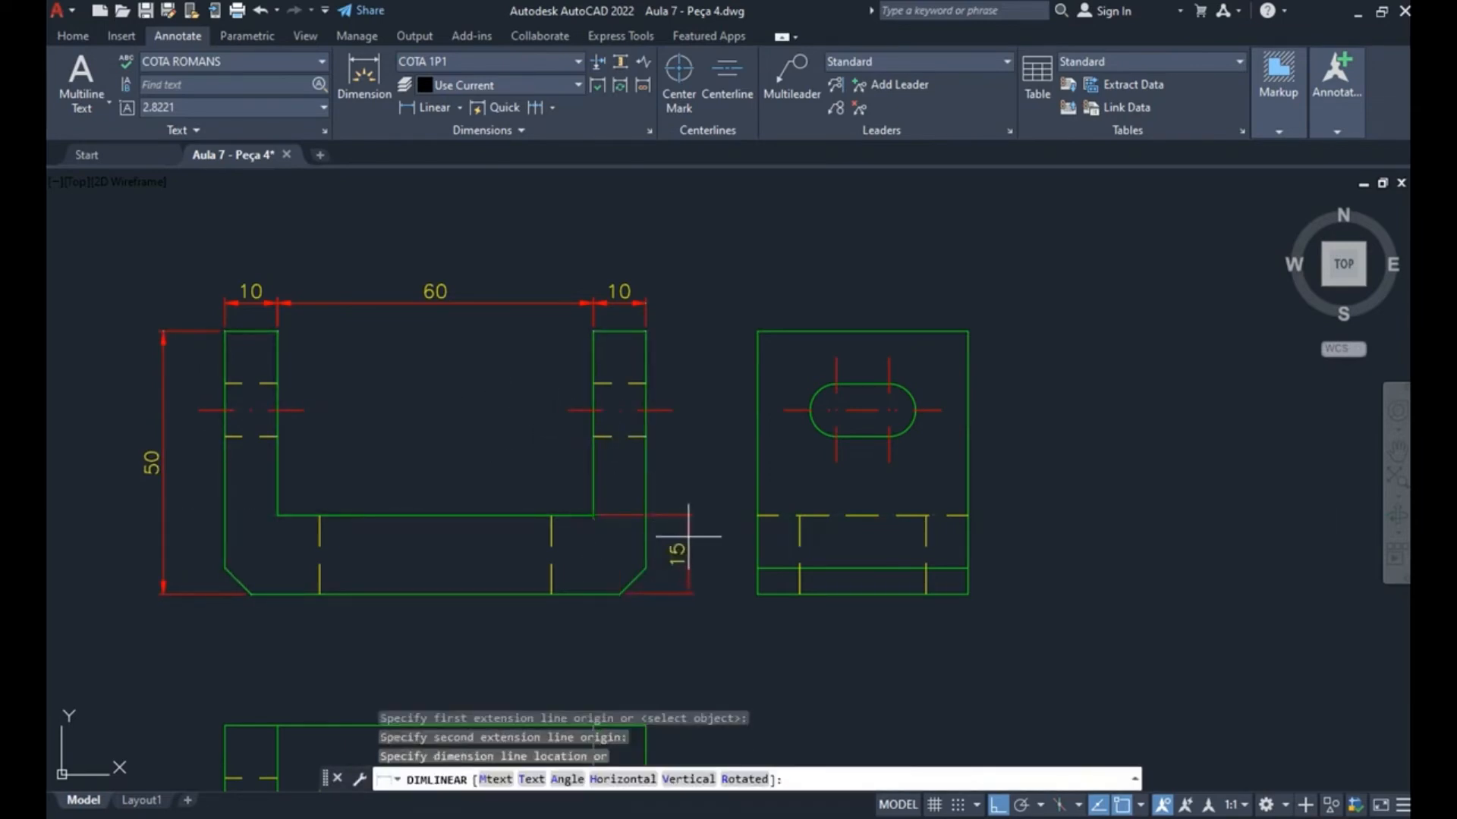
{"action": "left_click", "coordinate": [689, 535]}
- Add a vertical linear dimension from the inner right corner to the top of the right arm, aligned with the base thickness dimension
{"action": "key", "text": "space"}
{"action": "left_click", "coordinate": [602, 481]}
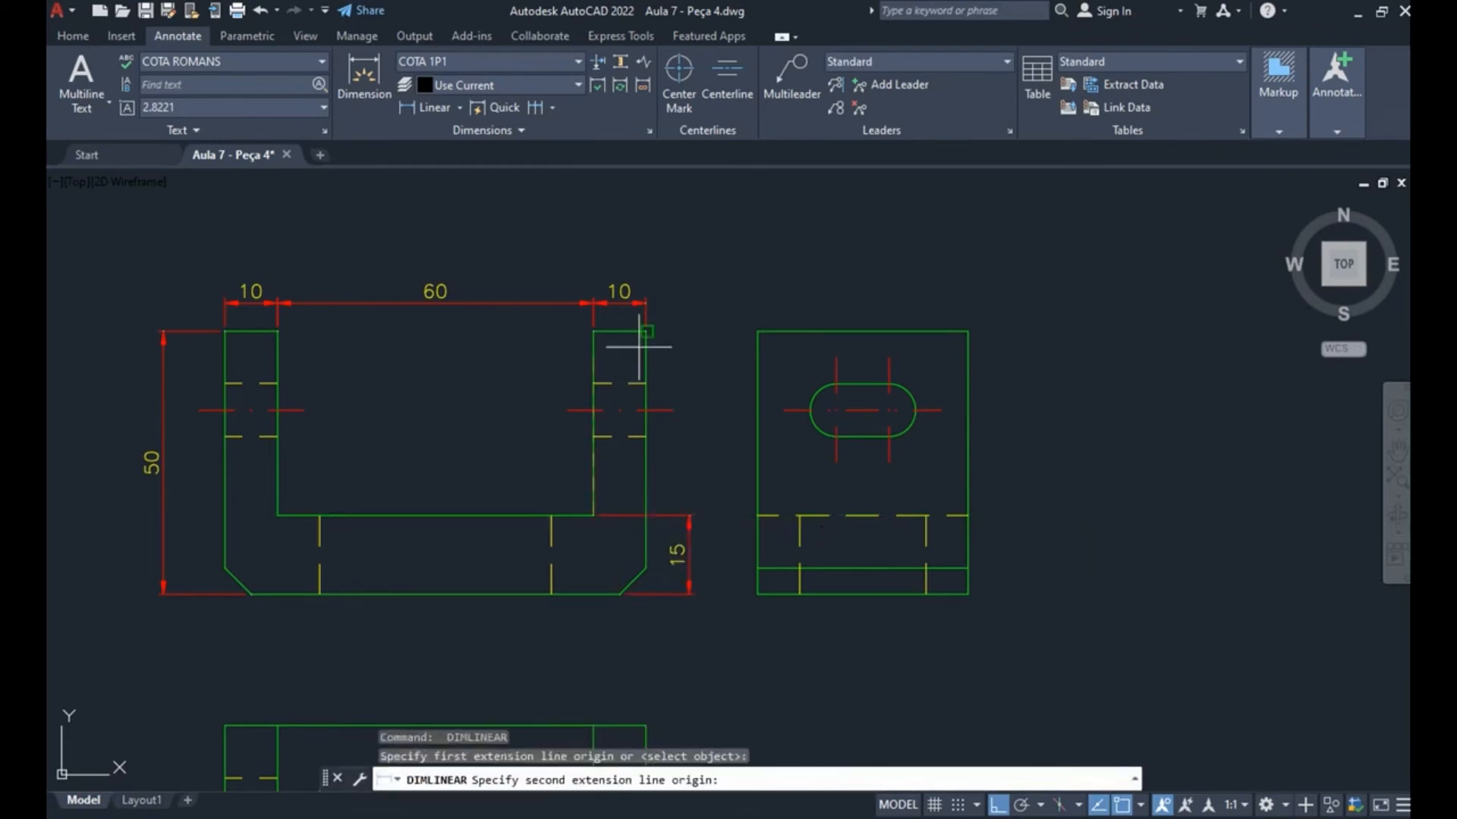
{"action": "left_click", "coordinate": [646, 331]}
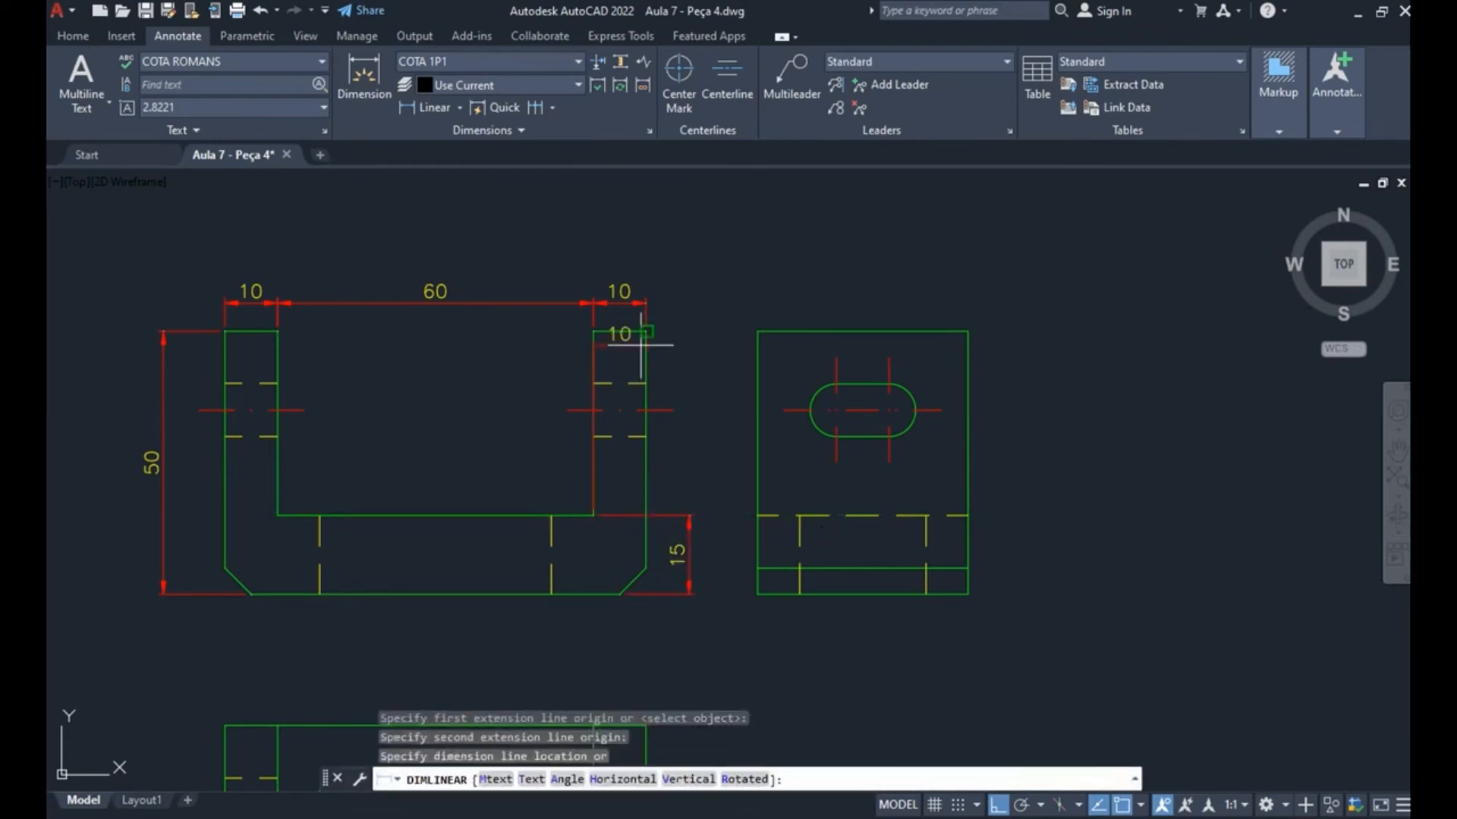
{"action": "left_click", "coordinate": [698, 548]}
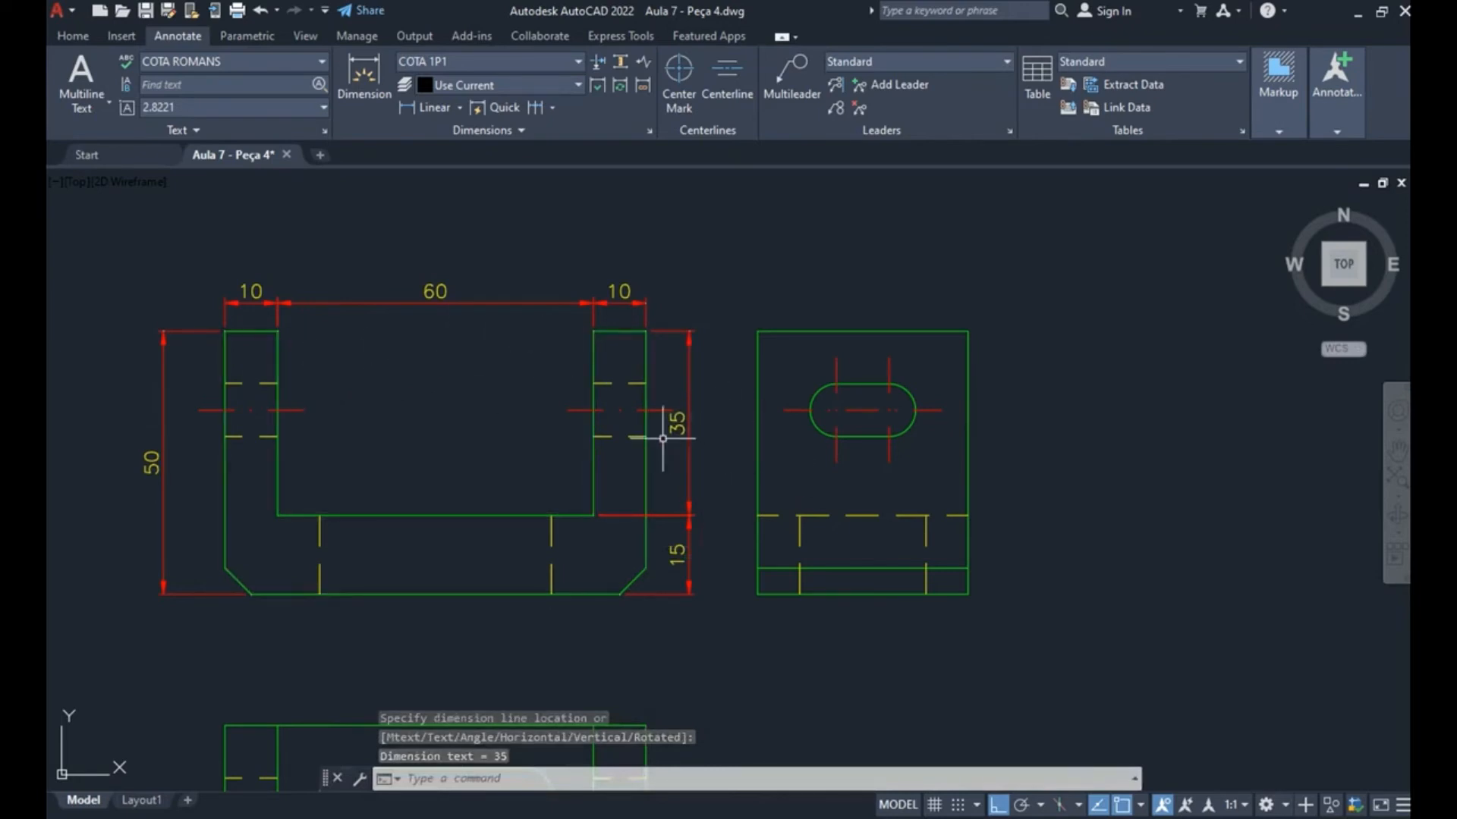
{"action": "key", "text": "Return"}
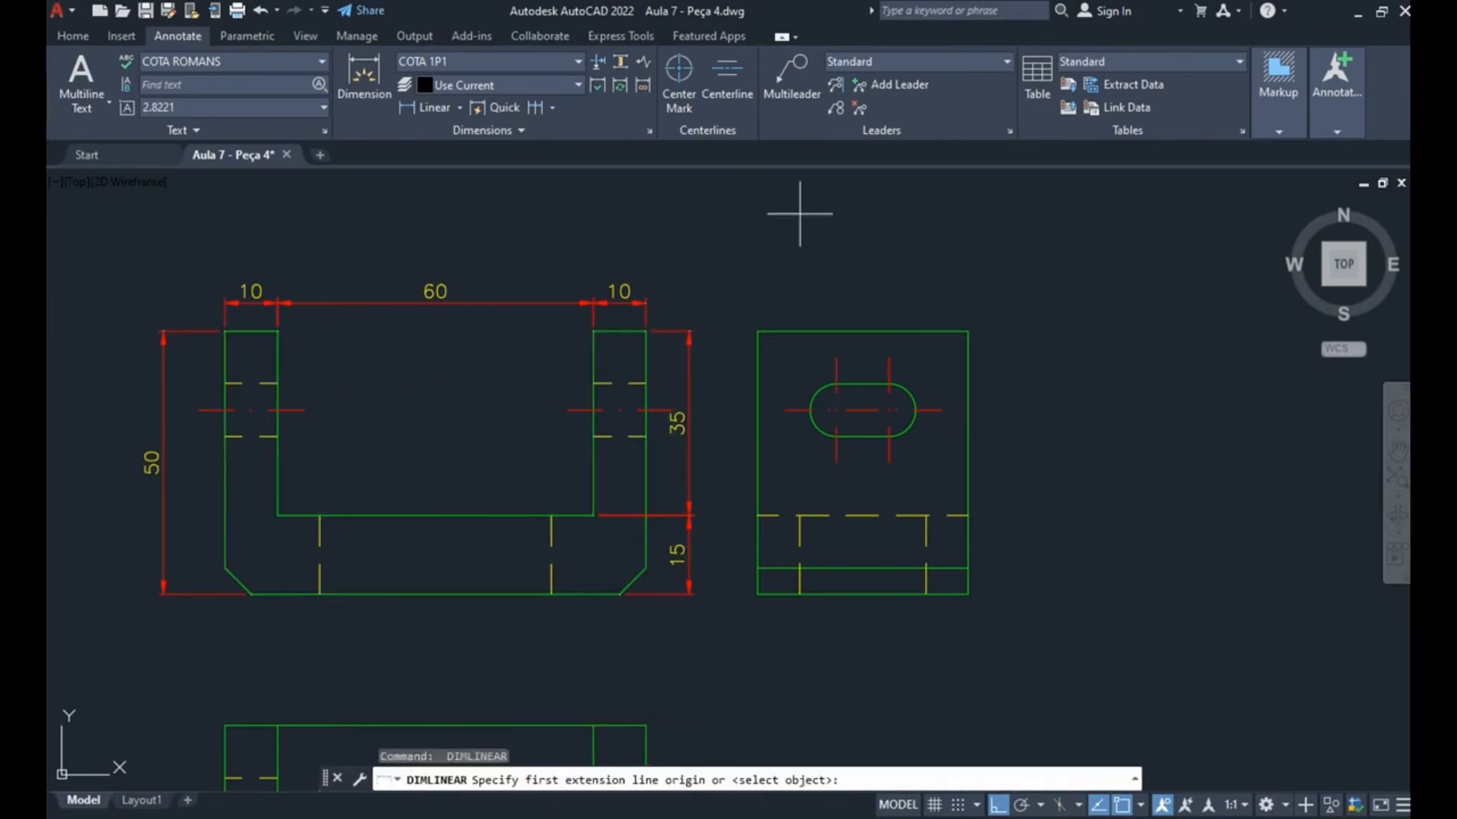
{"action": "key", "text": "Escape"}
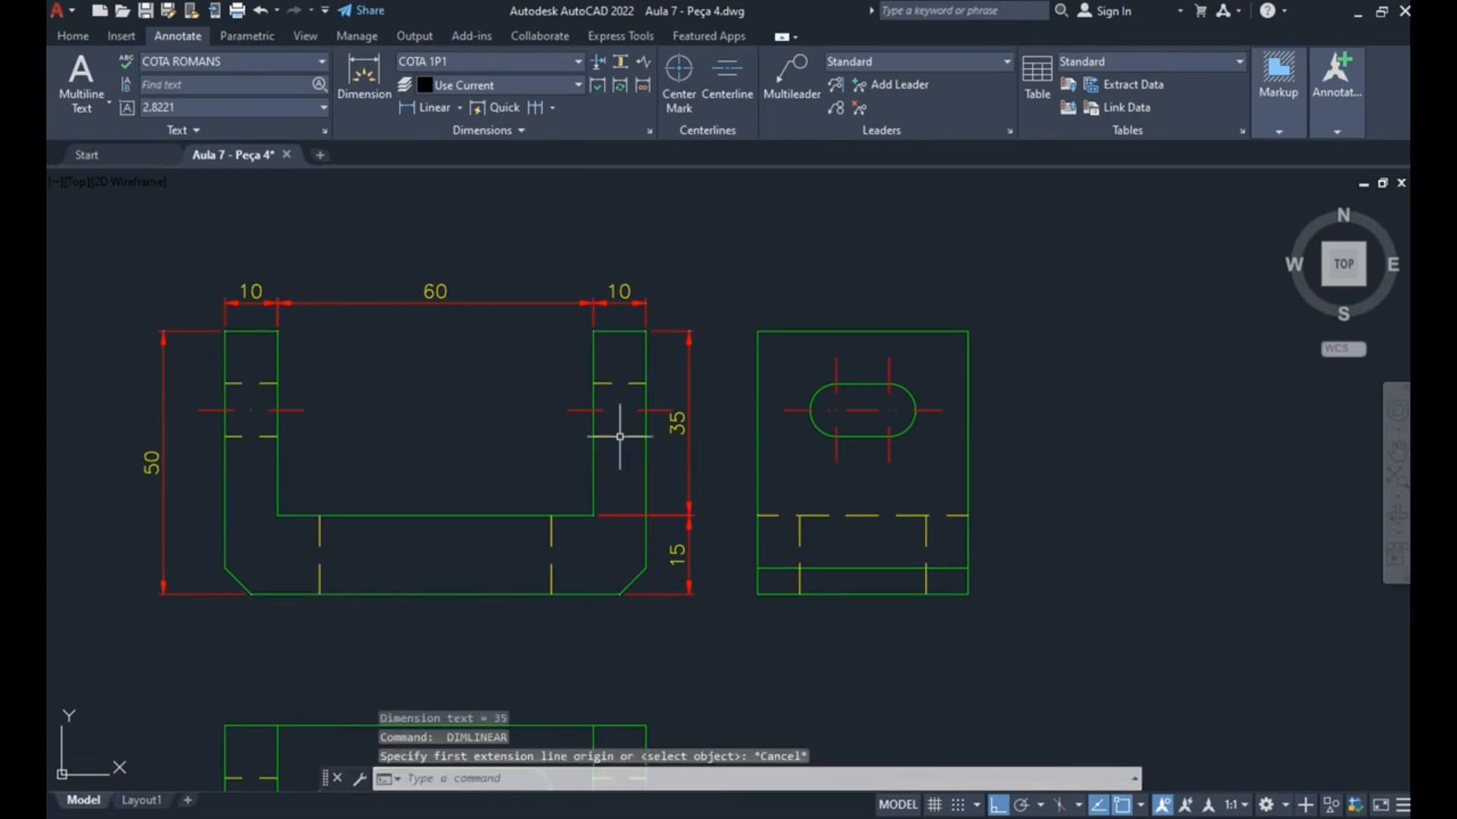
- Stretch the two stacked vertical dimensions beside the right arm together, slightly farther out from the front view
{"action": "mouse_move", "coordinate": [706, 456]}
{"action": "middle_mouse_down"}
{"action": "mouse_move", "coordinate": [771, 343]}
{"action": "mouse_move", "coordinate": [769, 375]}
{"action": "middle_mouse_up"}
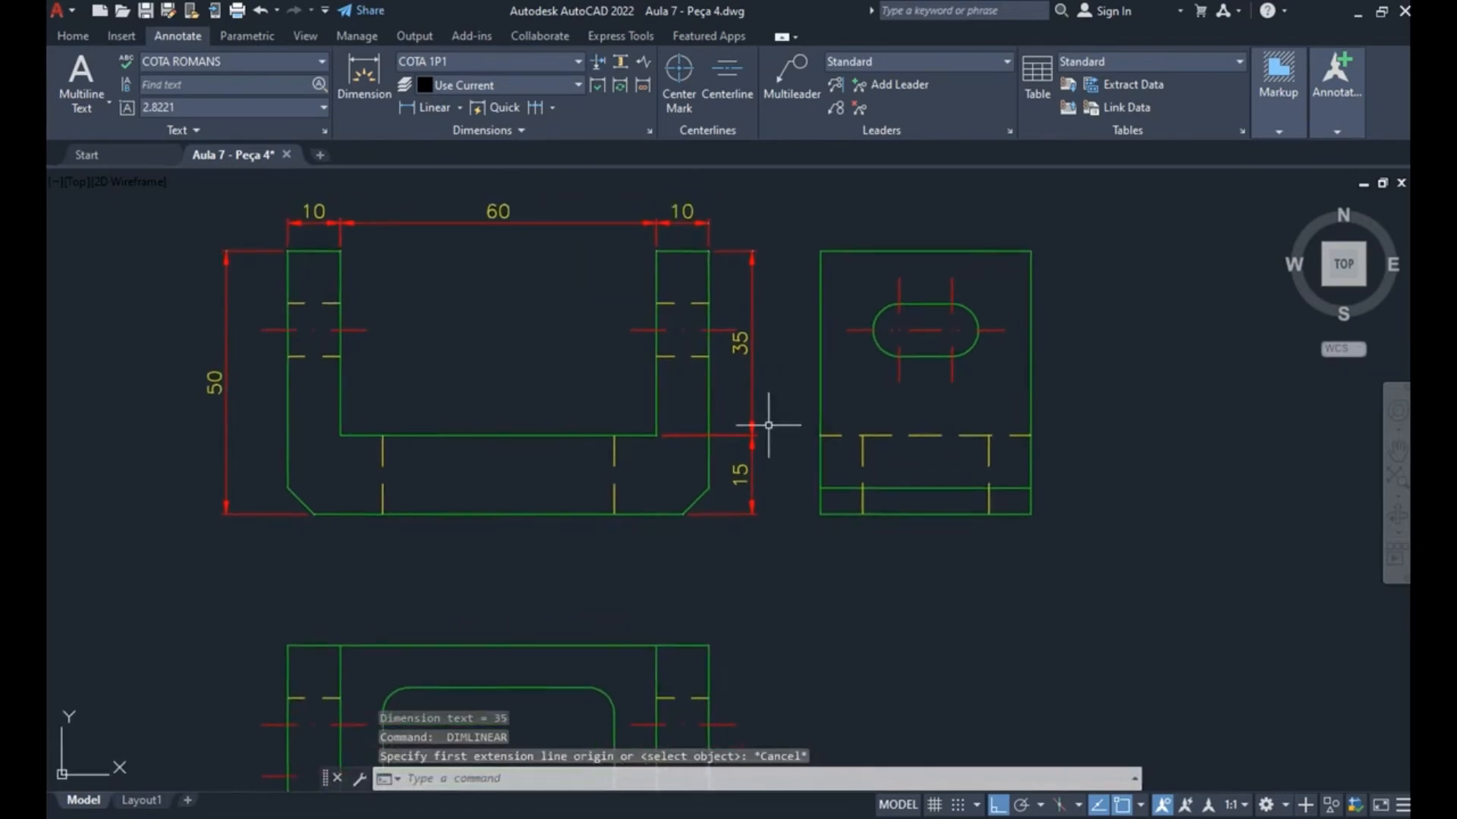
{"action": "scroll", "coordinate": [759, 437], "scroll_direction": "up", "scroll_amount": 3}
{"action": "left_click", "coordinate": [783, 395]}
{"action": "left_click", "coordinate": [717, 475]}
{"action": "scroll", "coordinate": [717, 476], "scroll_direction": "down", "scroll_amount": 1}
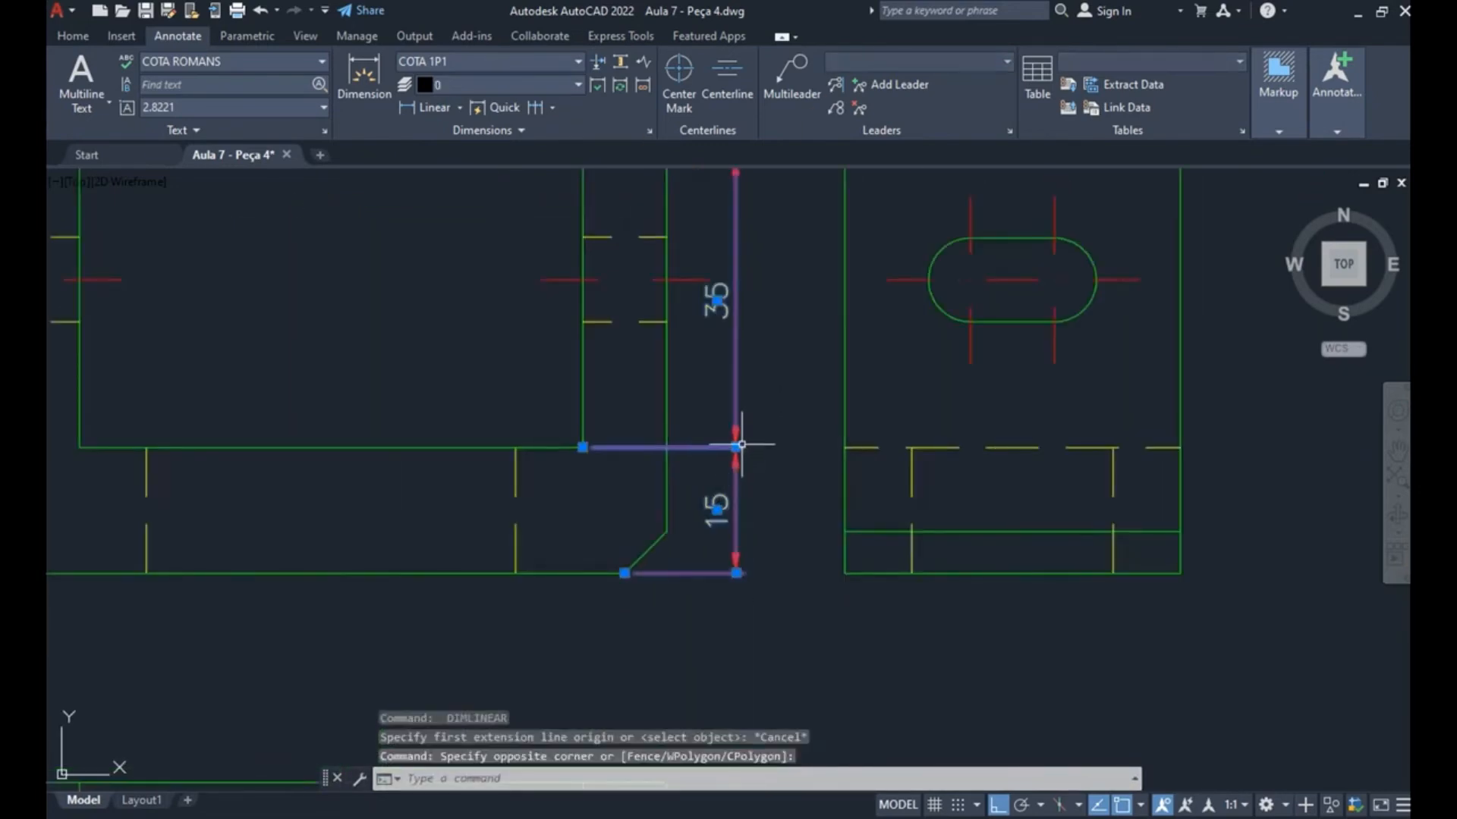
{"action": "left_click", "coordinate": [736, 448]}
{"action": "left_click", "coordinate": [760, 447]}
{"action": "key", "text": "Escape"}
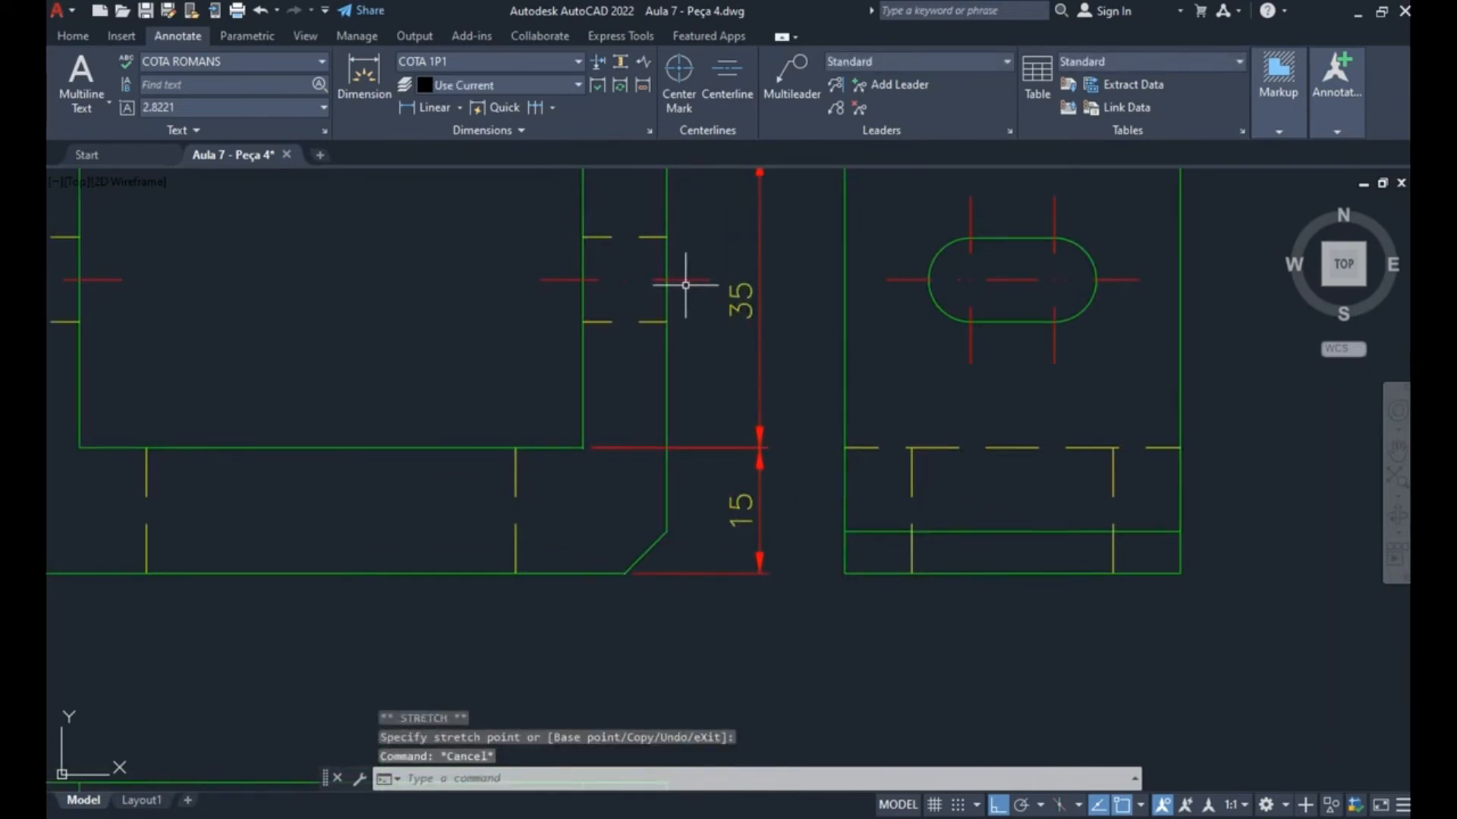
- Add a horizontal linear dimension for the front view's overall width between the outer chamfer corners, placed below the view
{"action": "scroll", "coordinate": [704, 424], "scroll_direction": "down", "scroll_amount": 4}
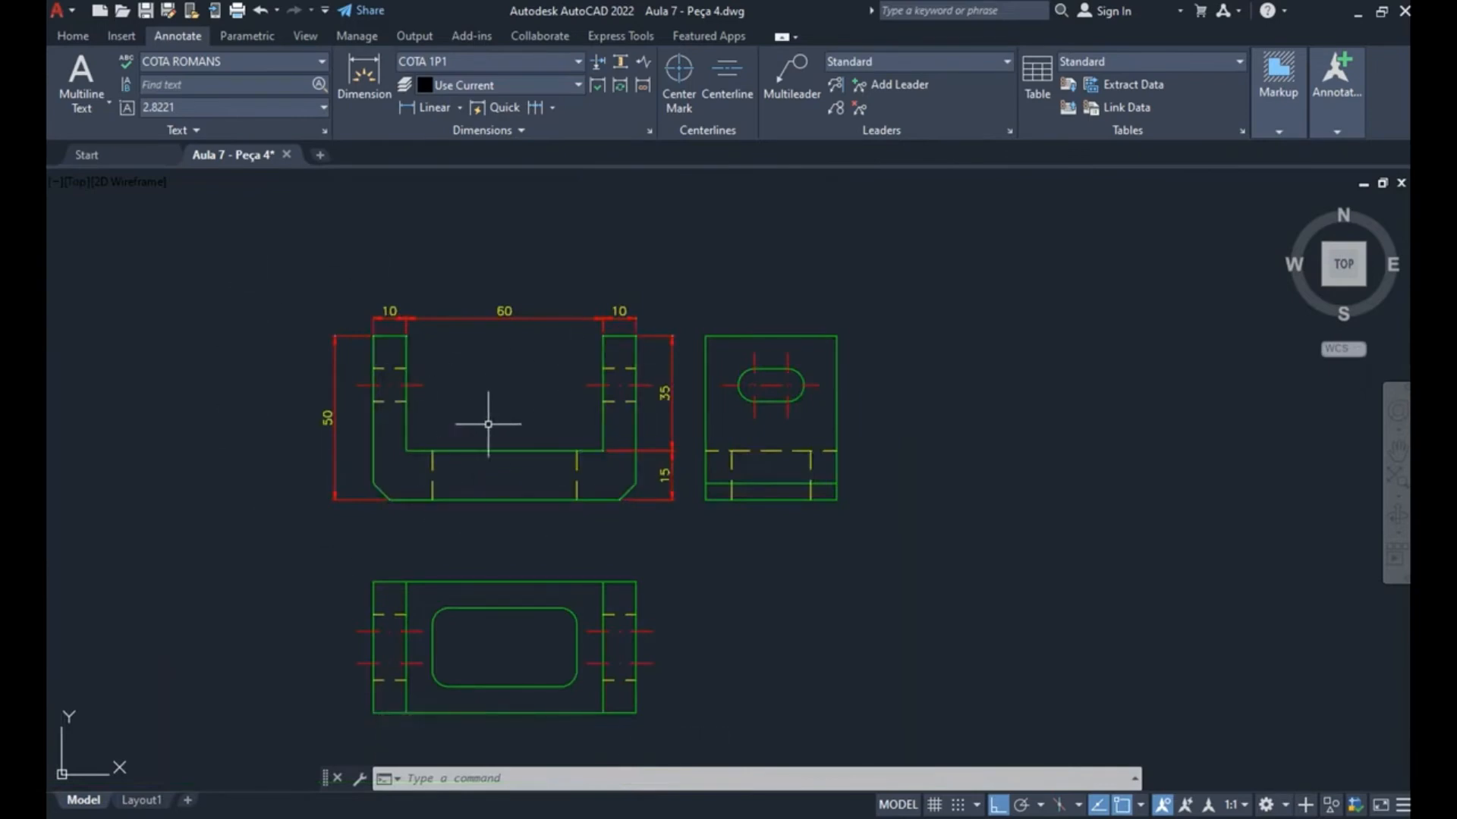
{"action": "type", "text": "DLI"}
{"action": "key", "text": "Return"}
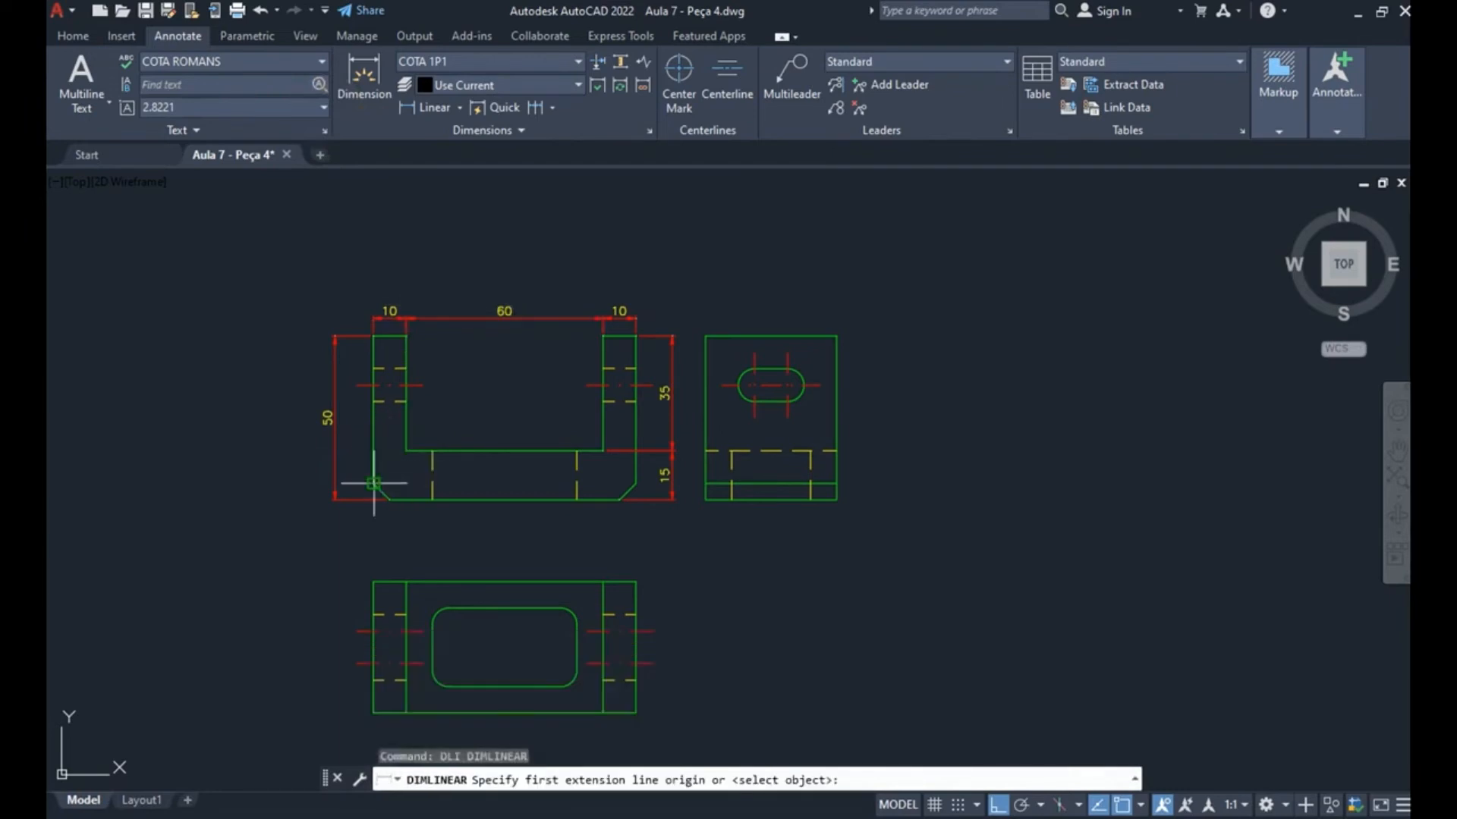
{"action": "left_click", "coordinate": [374, 483]}
{"action": "left_click", "coordinate": [645, 480]}
{"action": "scroll", "coordinate": [617, 488], "scroll_direction": "up", "scroll_amount": 4}
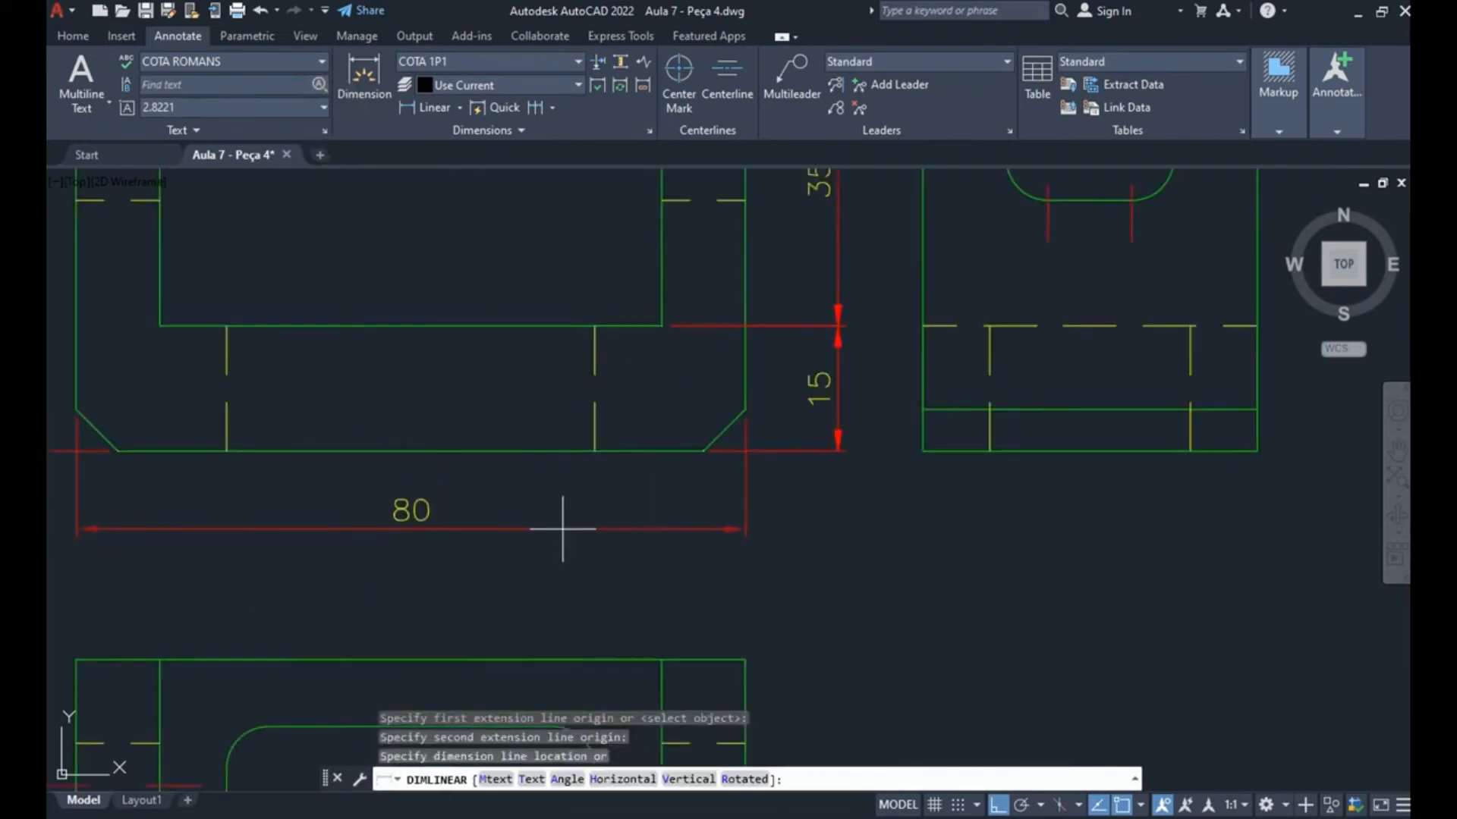
{"action": "left_click", "coordinate": [569, 514]}
{"action": "scroll", "coordinate": [872, 467], "scroll_direction": "down", "scroll_amount": 4}
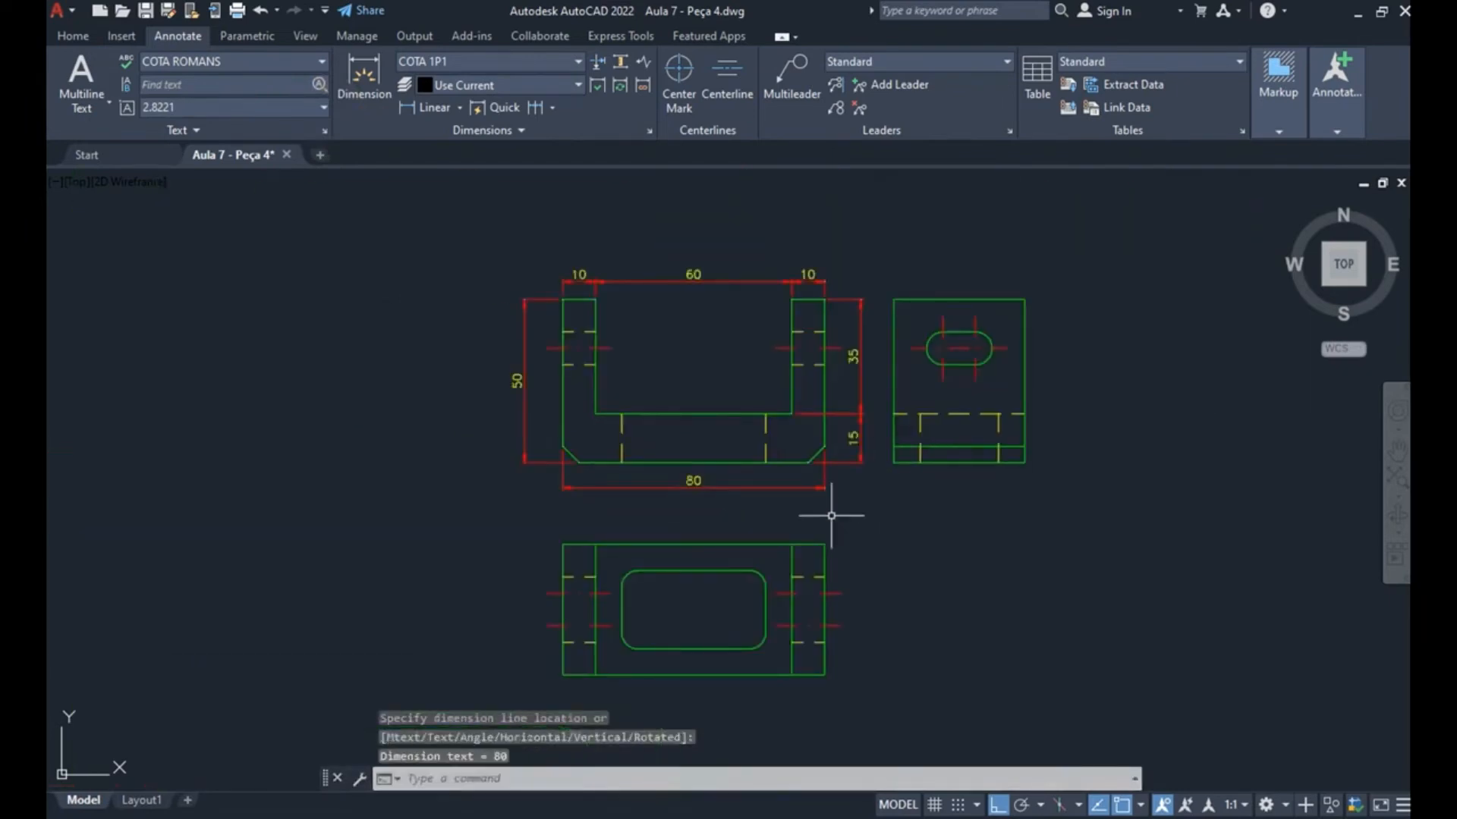
- Add a vertical linear dimension to the front view's lower-left chamfer, placed between the chamfer and the overall height dimension
{"action": "scroll", "coordinate": [619, 482], "scroll_direction": "up", "scroll_amount": 4}
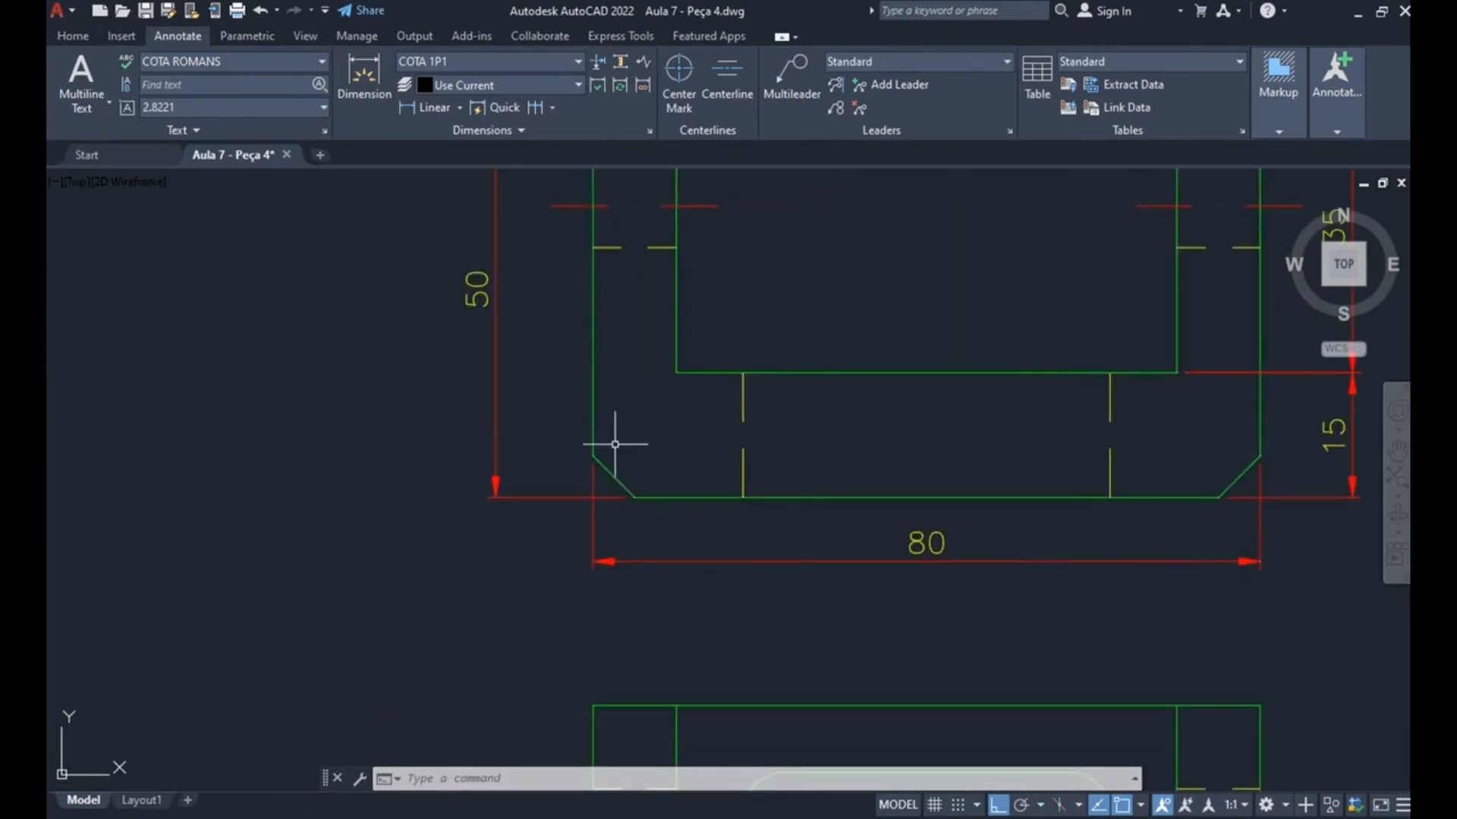
{"action": "type", "text": "DLI"}
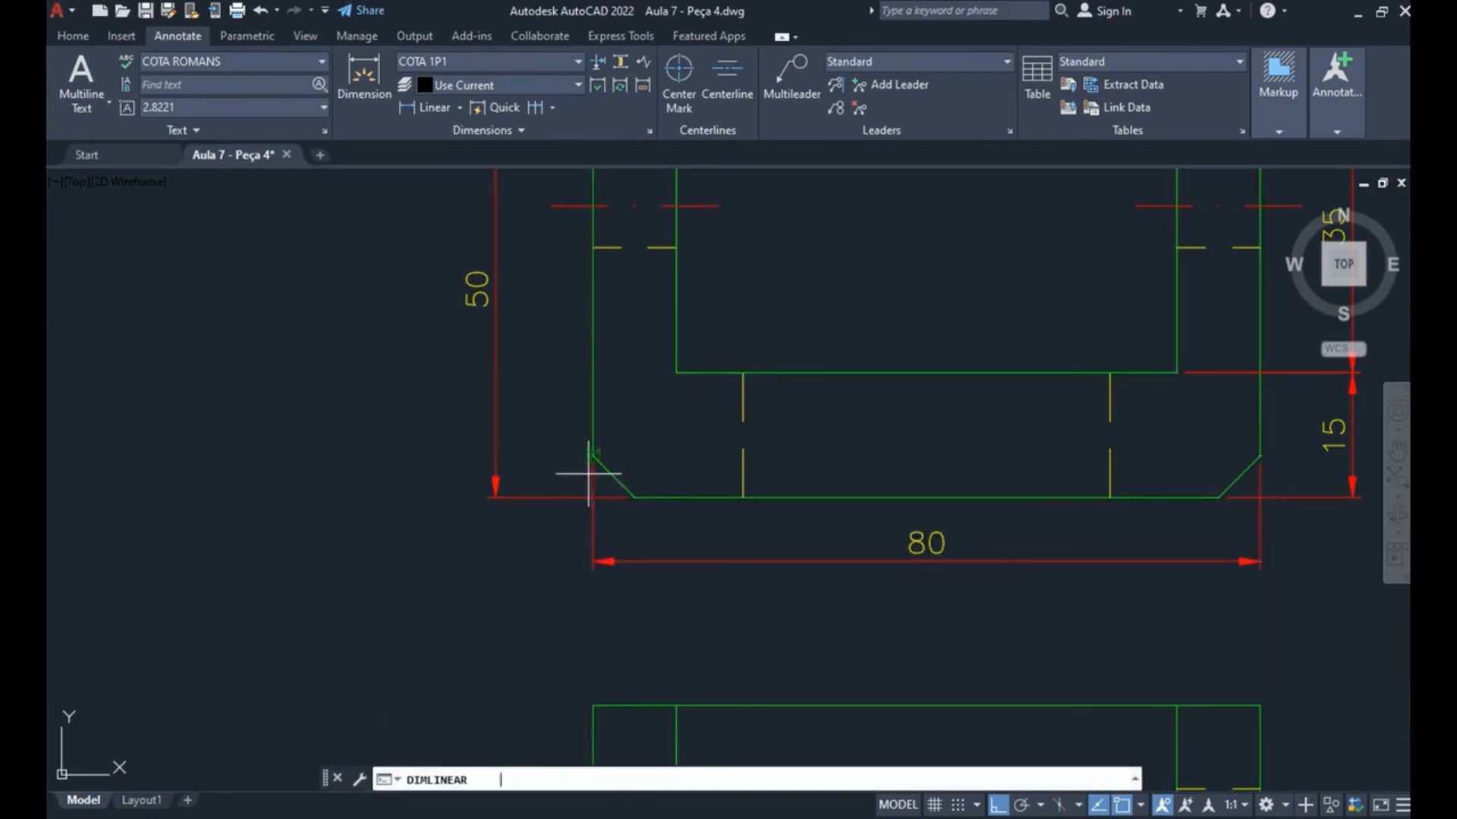
{"action": "key", "text": "Return"}
{"action": "left_click", "coordinate": [635, 497]}
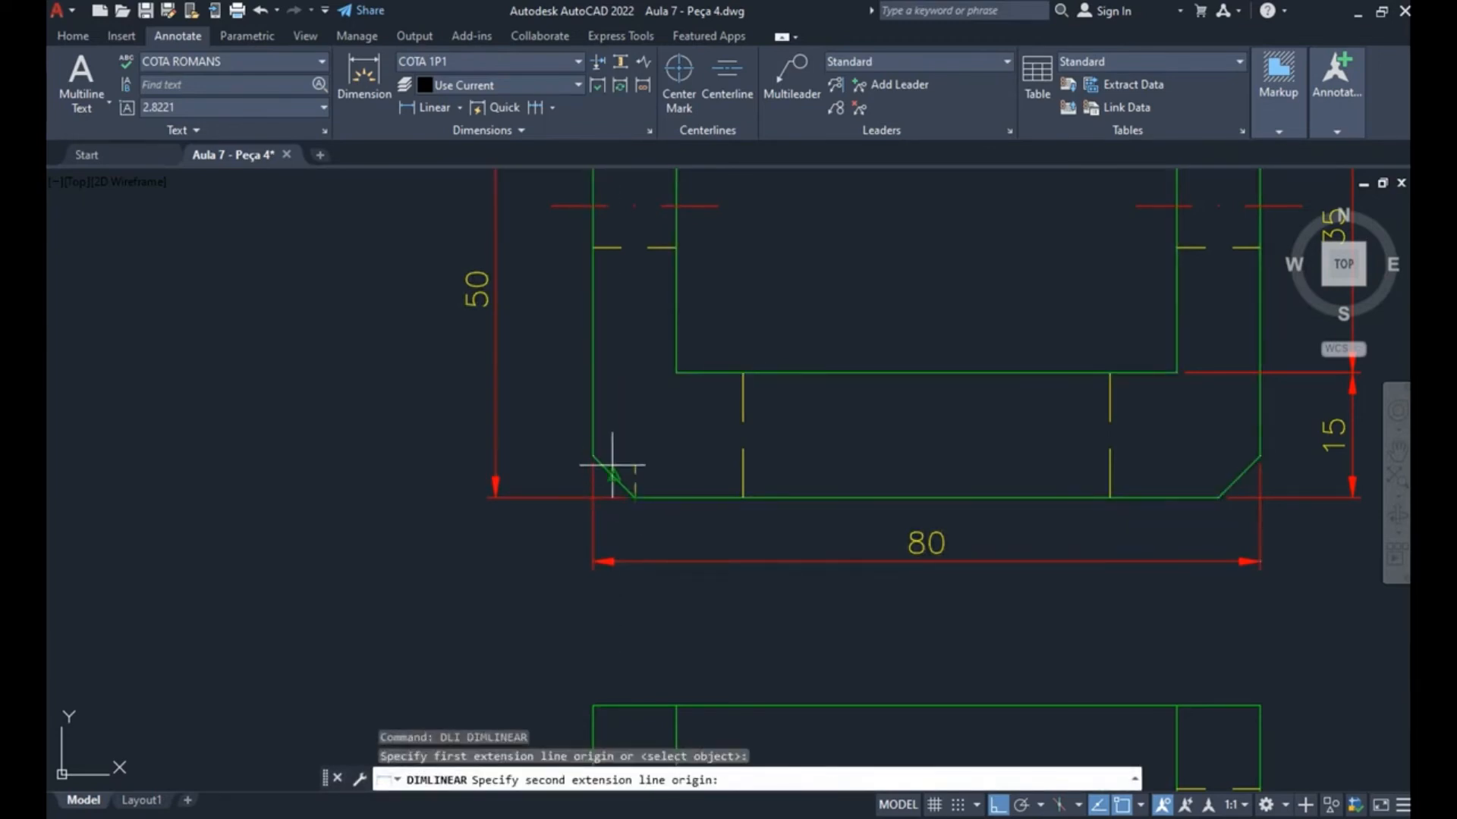
{"action": "left_click", "coordinate": [594, 456]}
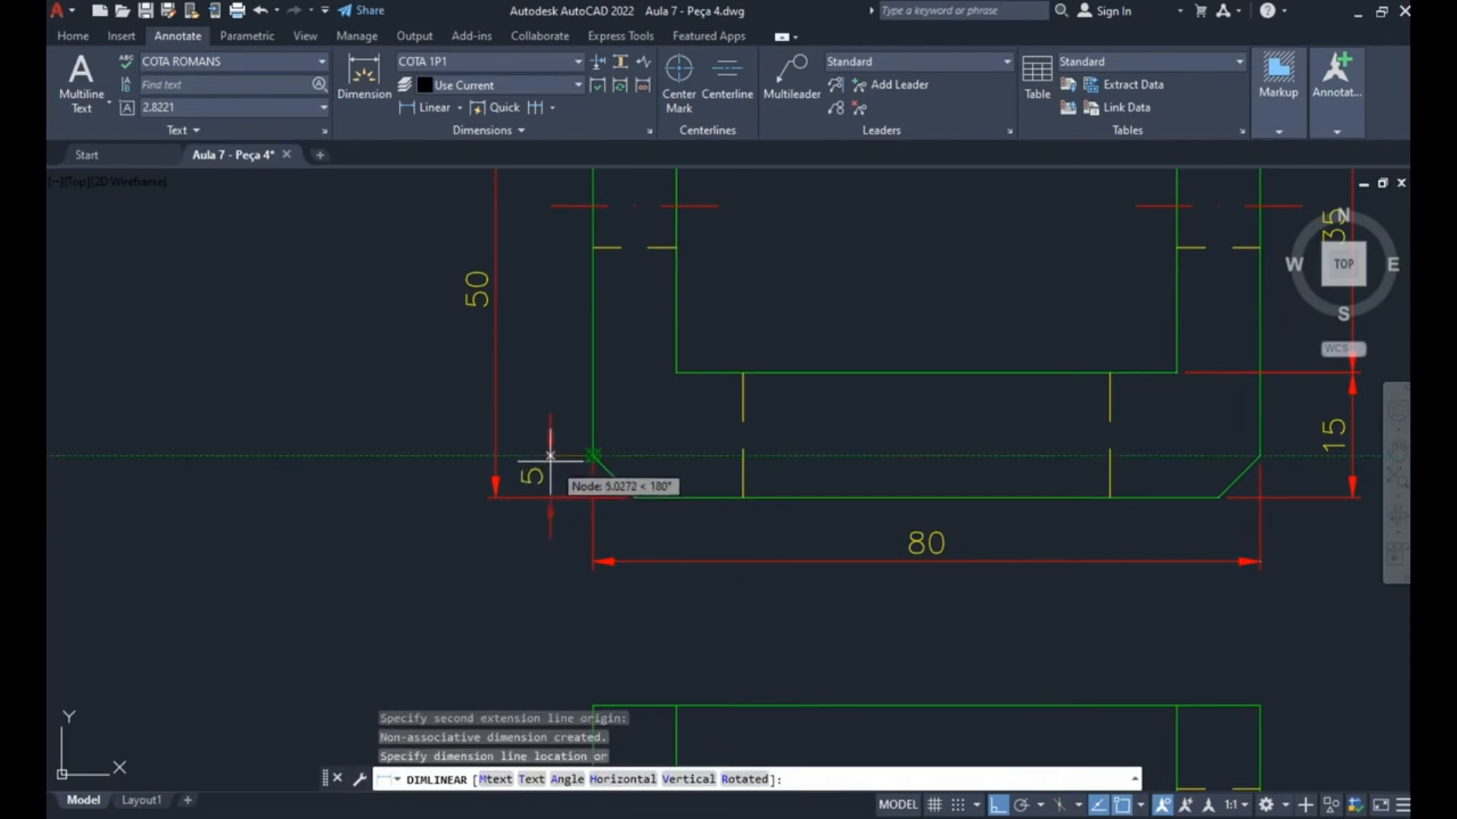
{"action": "left_click", "coordinate": [549, 456]}
{"action": "key", "text": "Escape"}
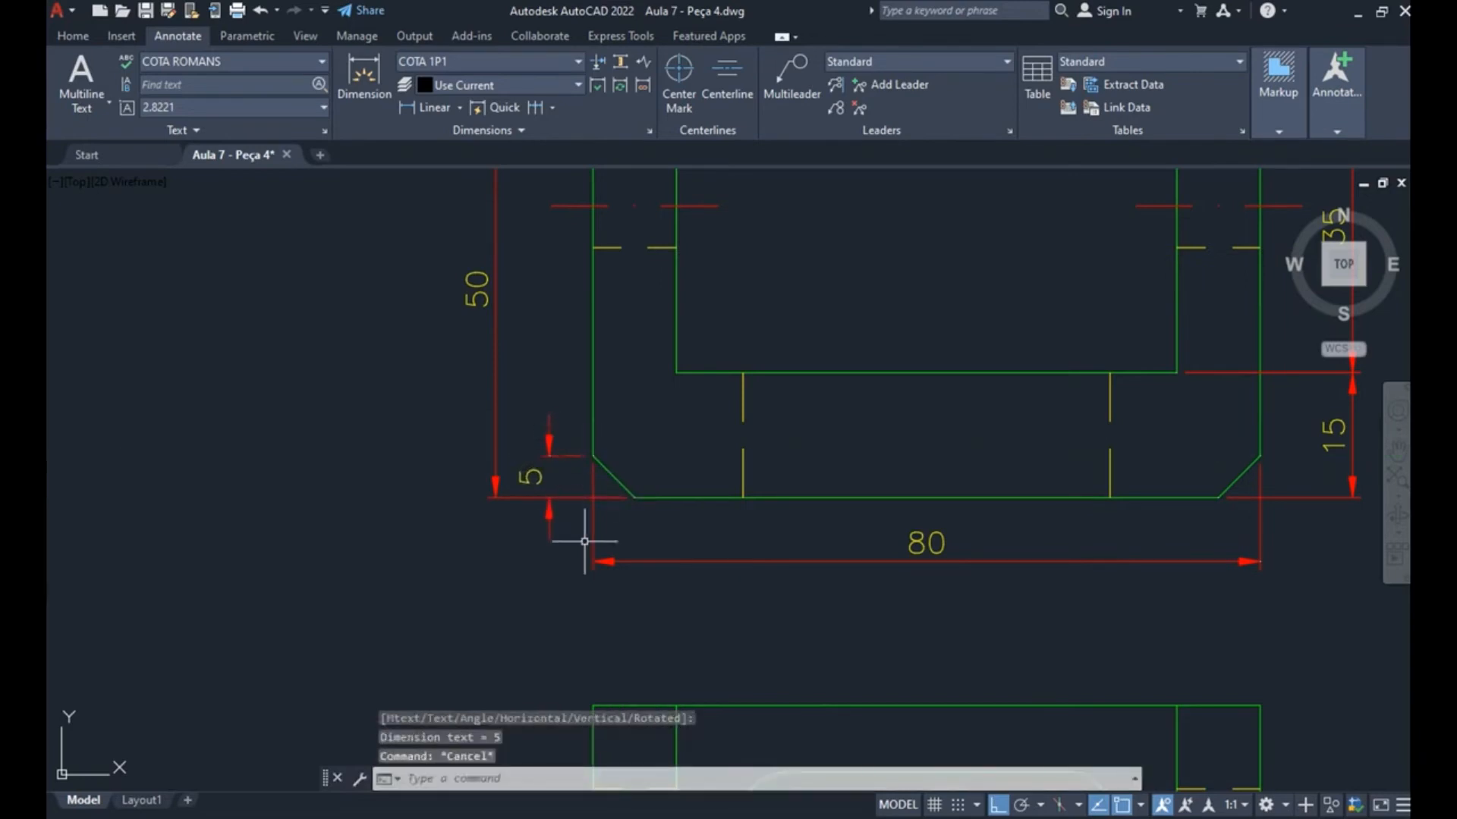
- Edit the lower-left chamfer dimension's text to read 5x5
{"action": "type", "text": "ED"}
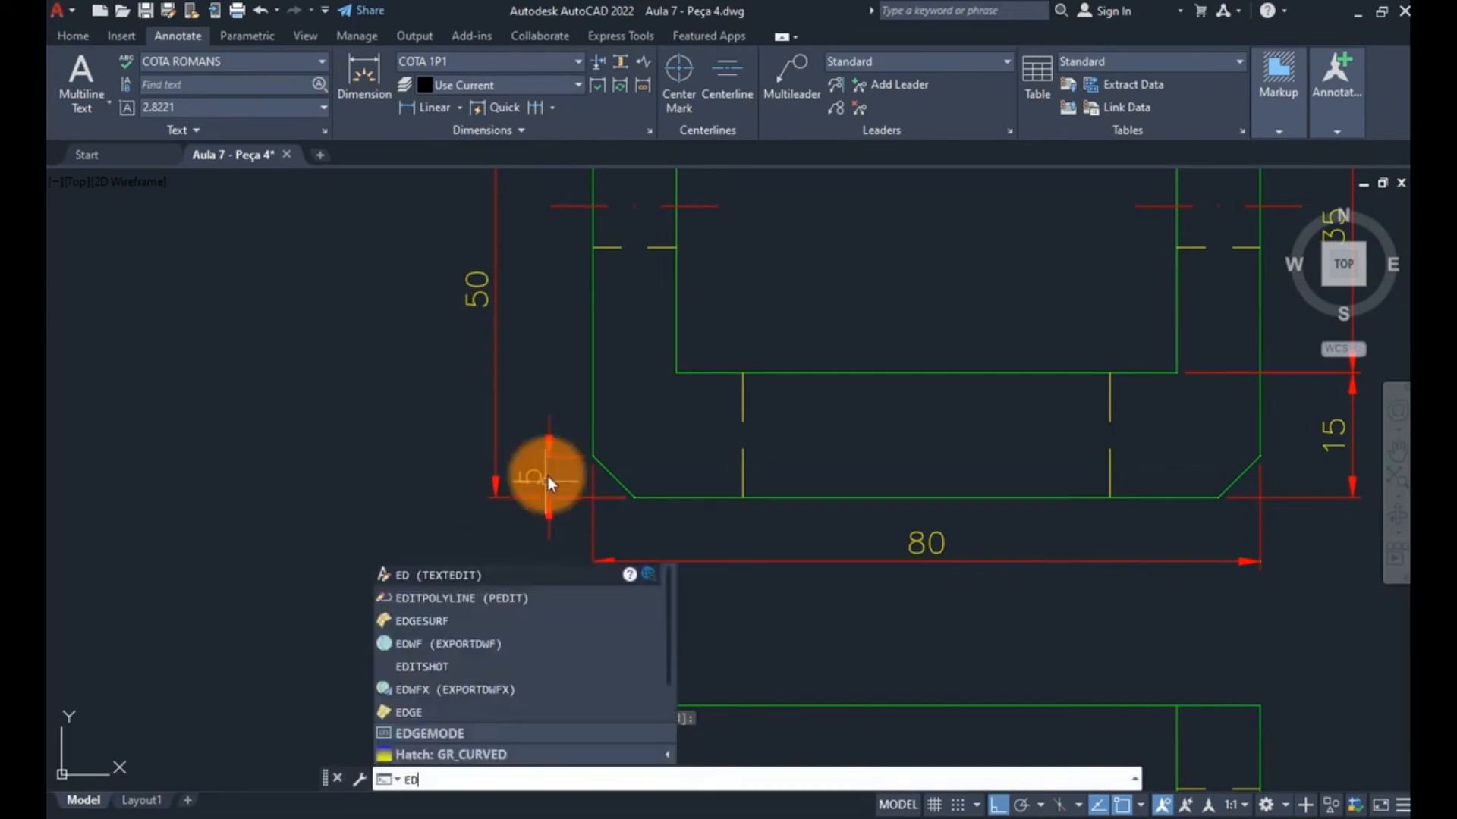
{"action": "key", "text": "Return"}
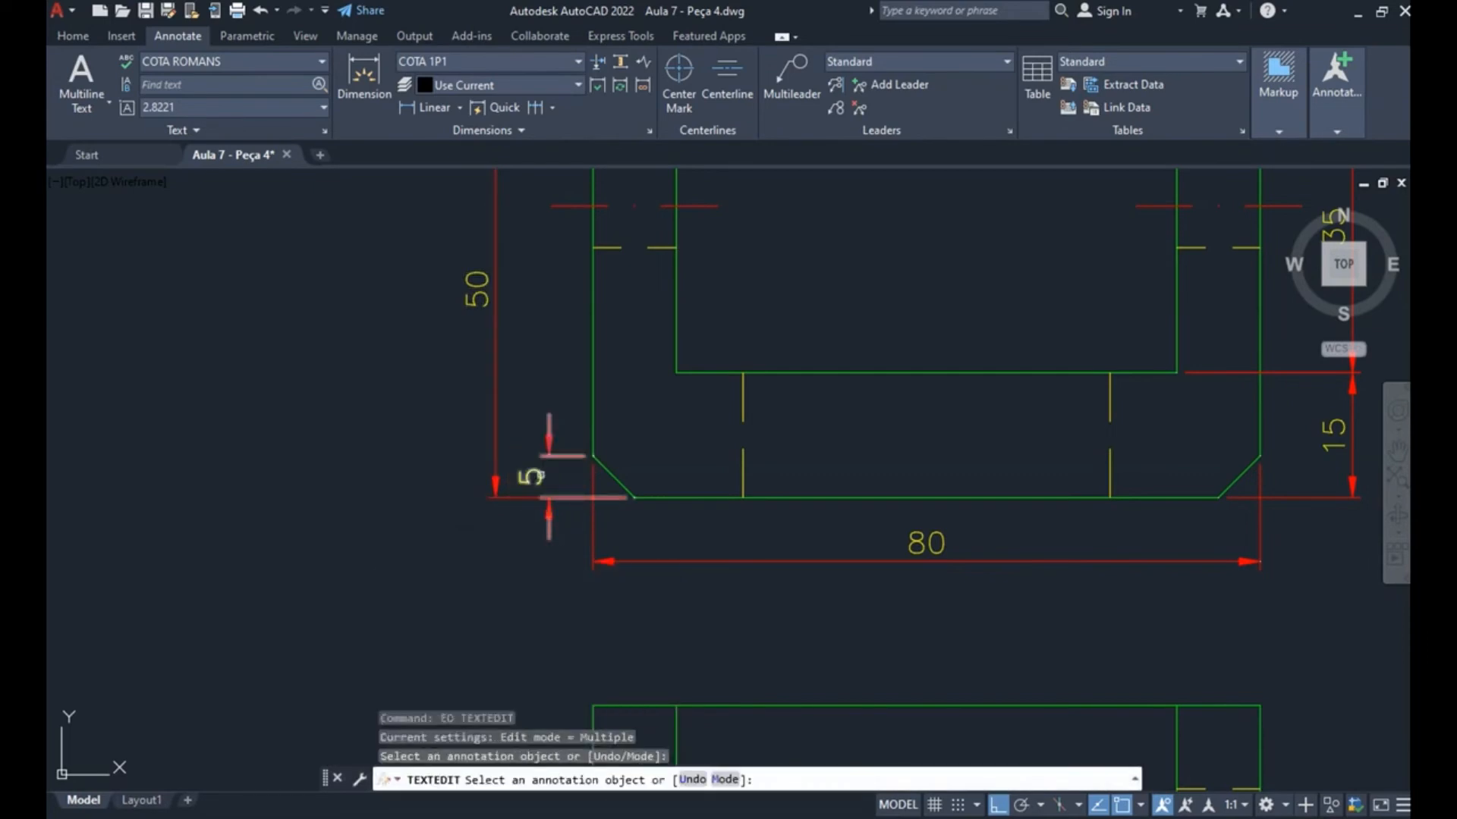
{"action": "left_click", "coordinate": [537, 468]}
{"action": "type", "text": "X5"}
{"action": "left_click", "coordinate": [320, 615]}
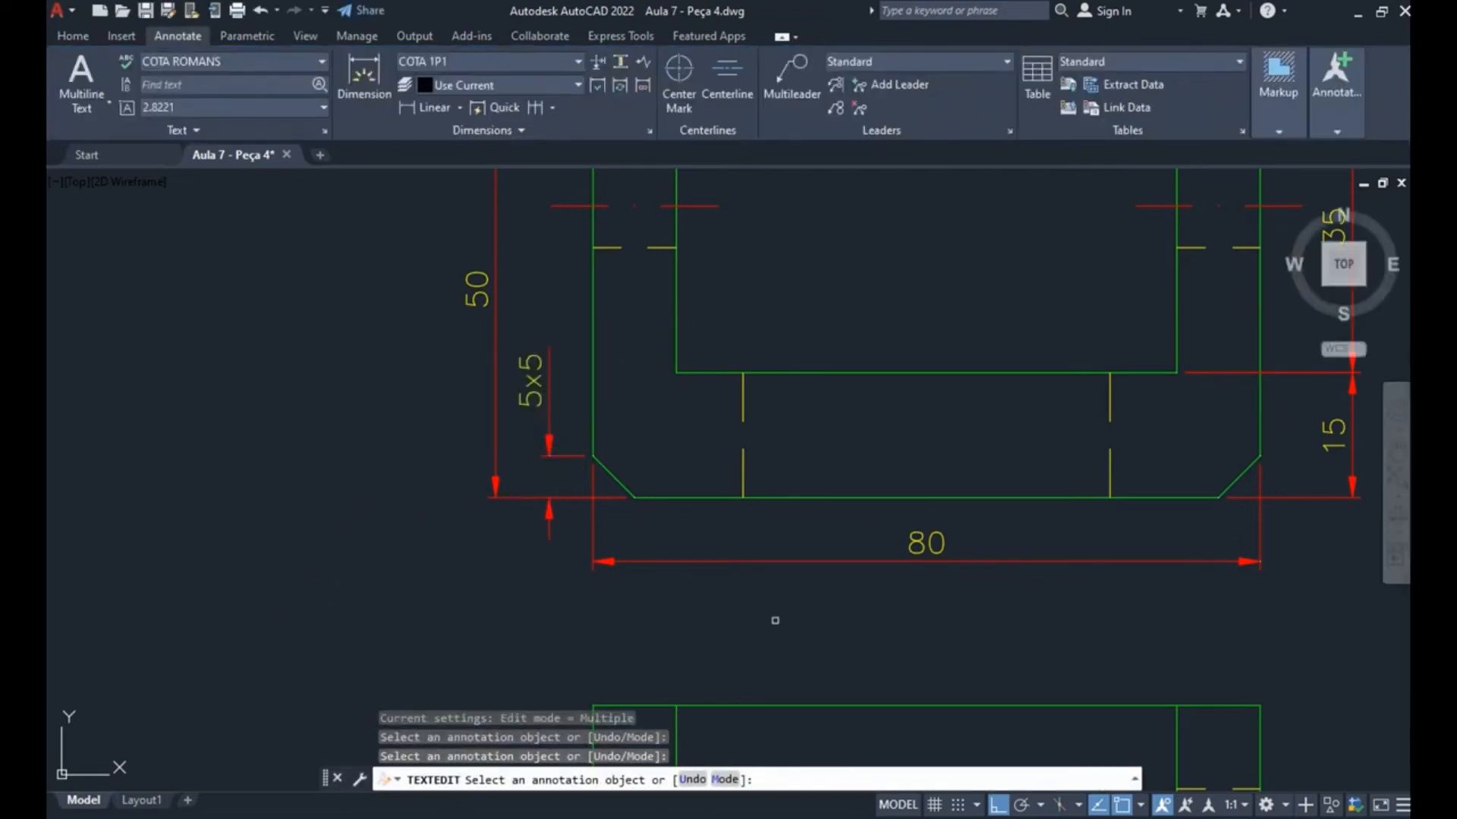
{"action": "key", "text": "Escape"}
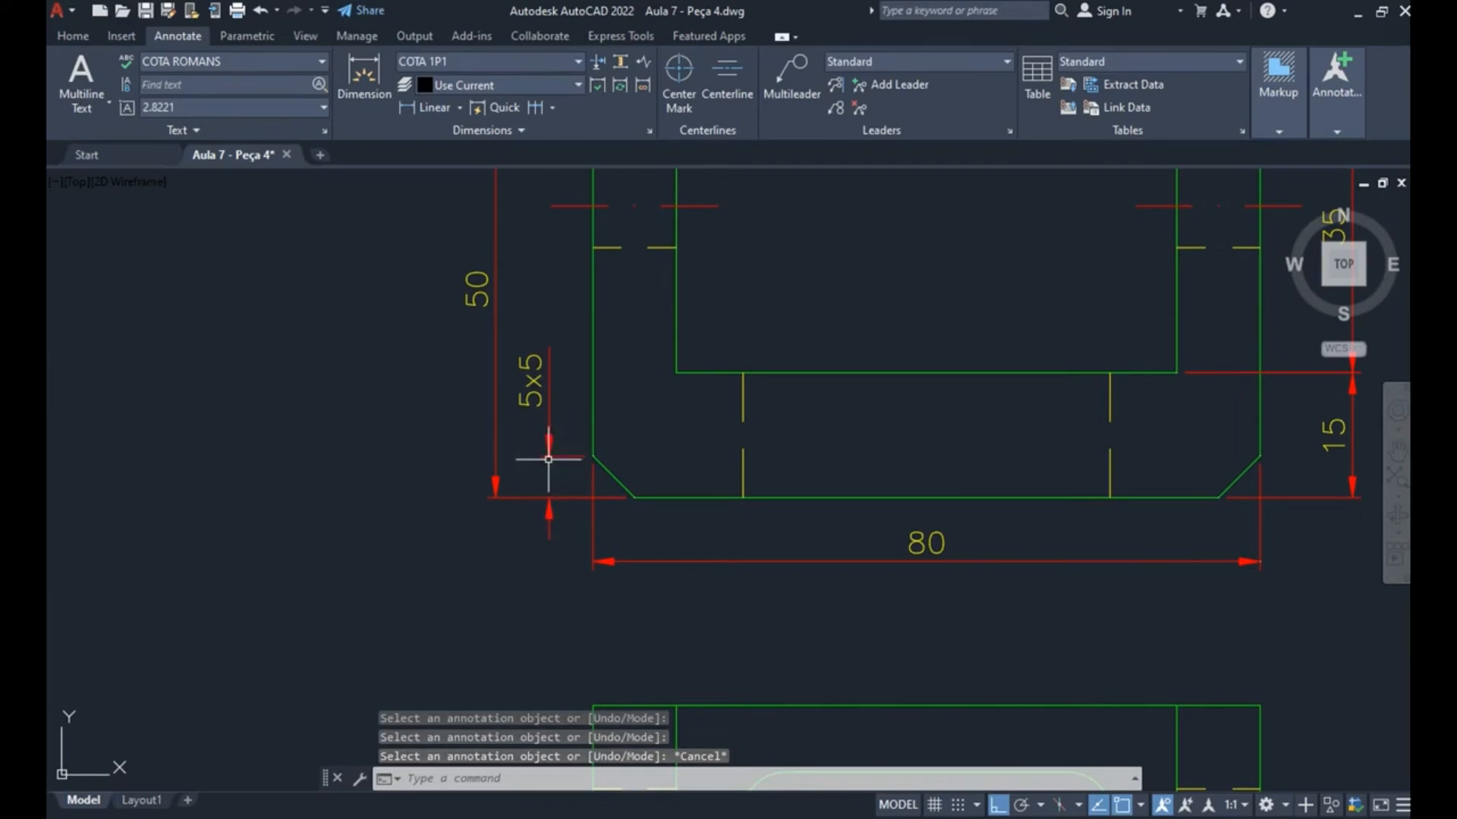
- Modify the COTA 1P1 dimension style's fit settings to enable Draw dim line between ext lines
{"action": "left_click", "coordinate": [378, 92]}
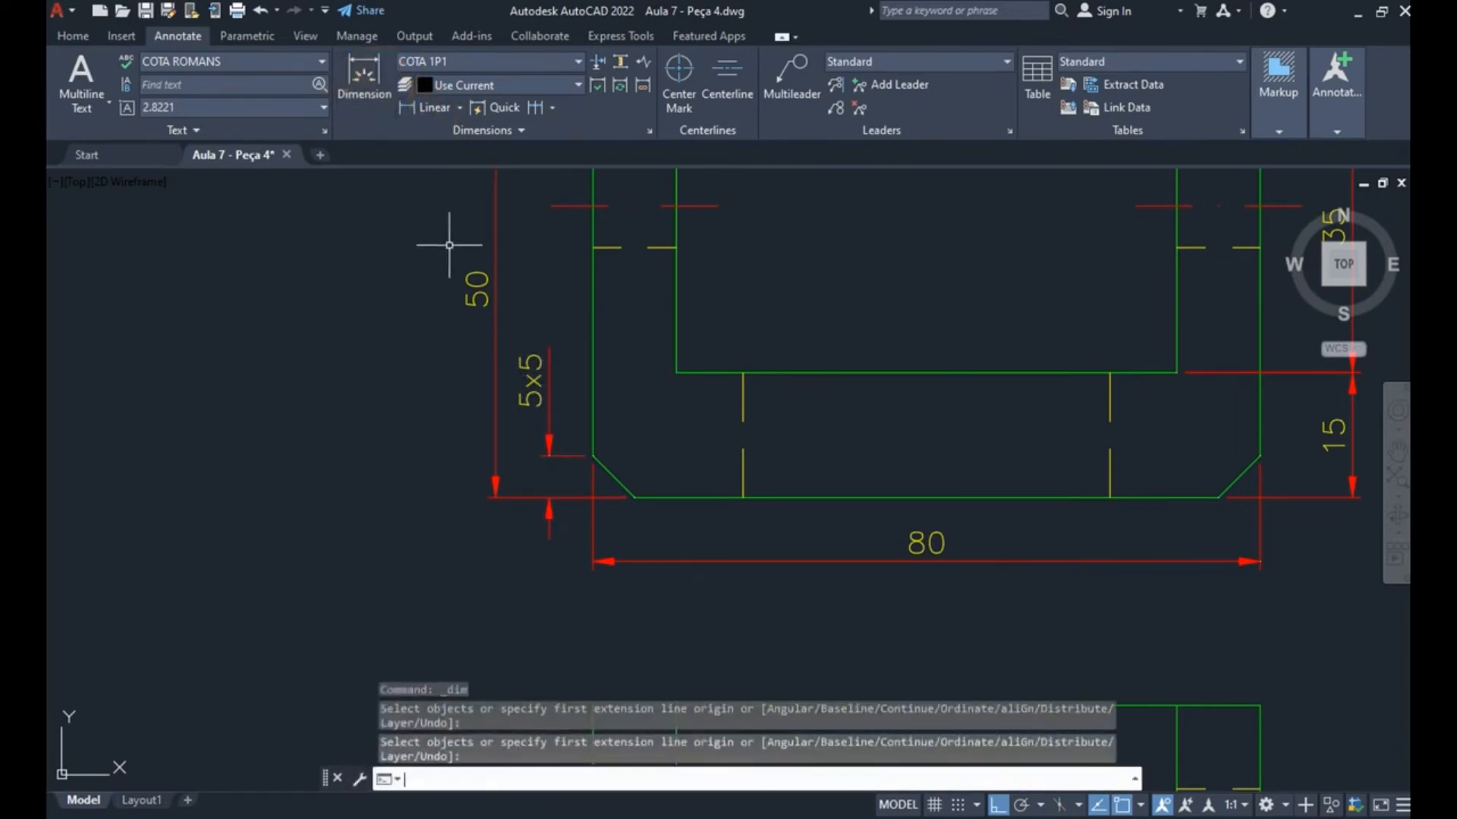
{"action": "key", "text": "Escape"}
{"action": "type", "text": "d"}
{"action": "key", "text": "Return"}
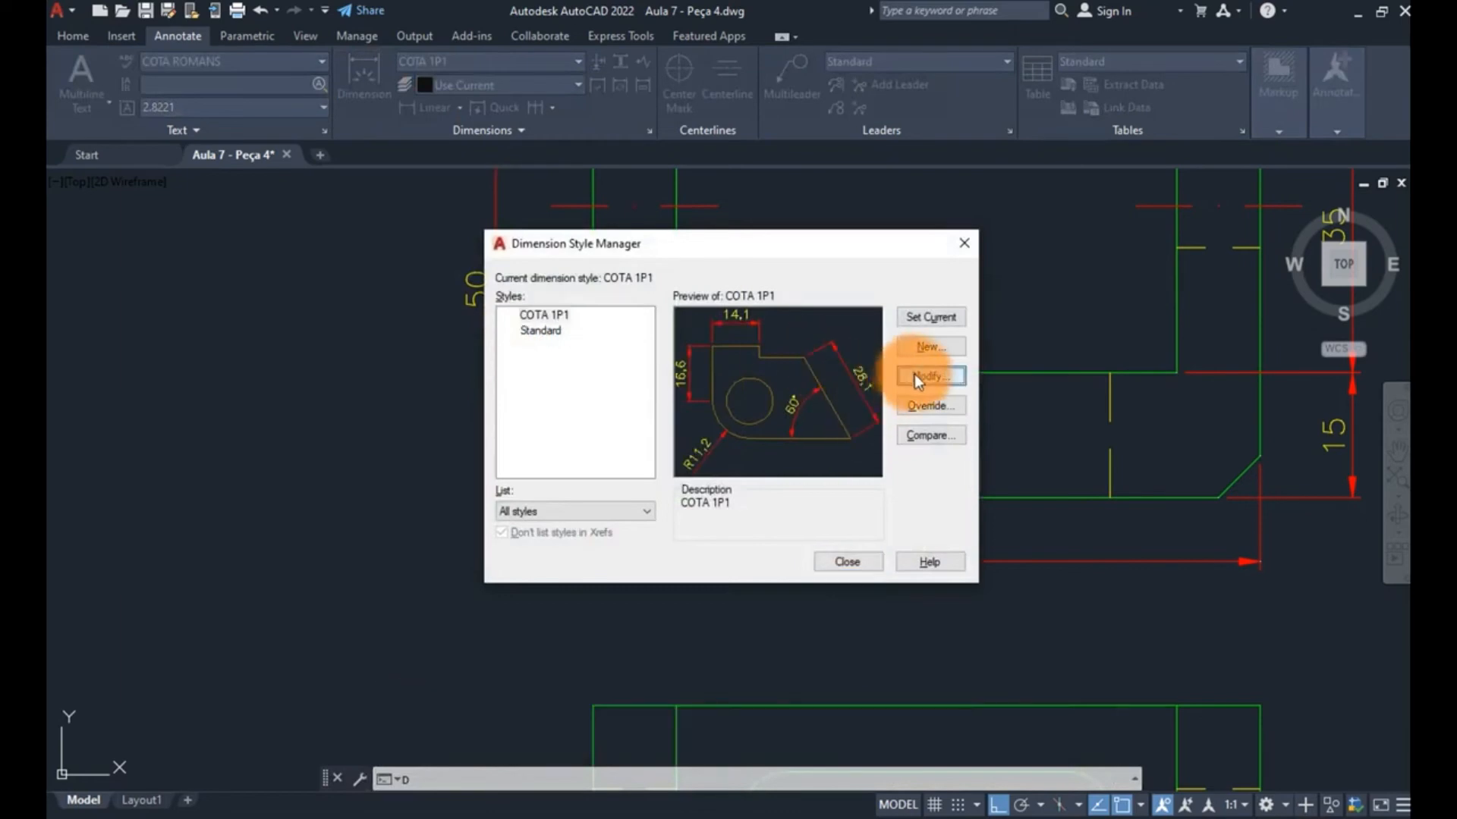
{"action": "left_click", "coordinate": [913, 375]}
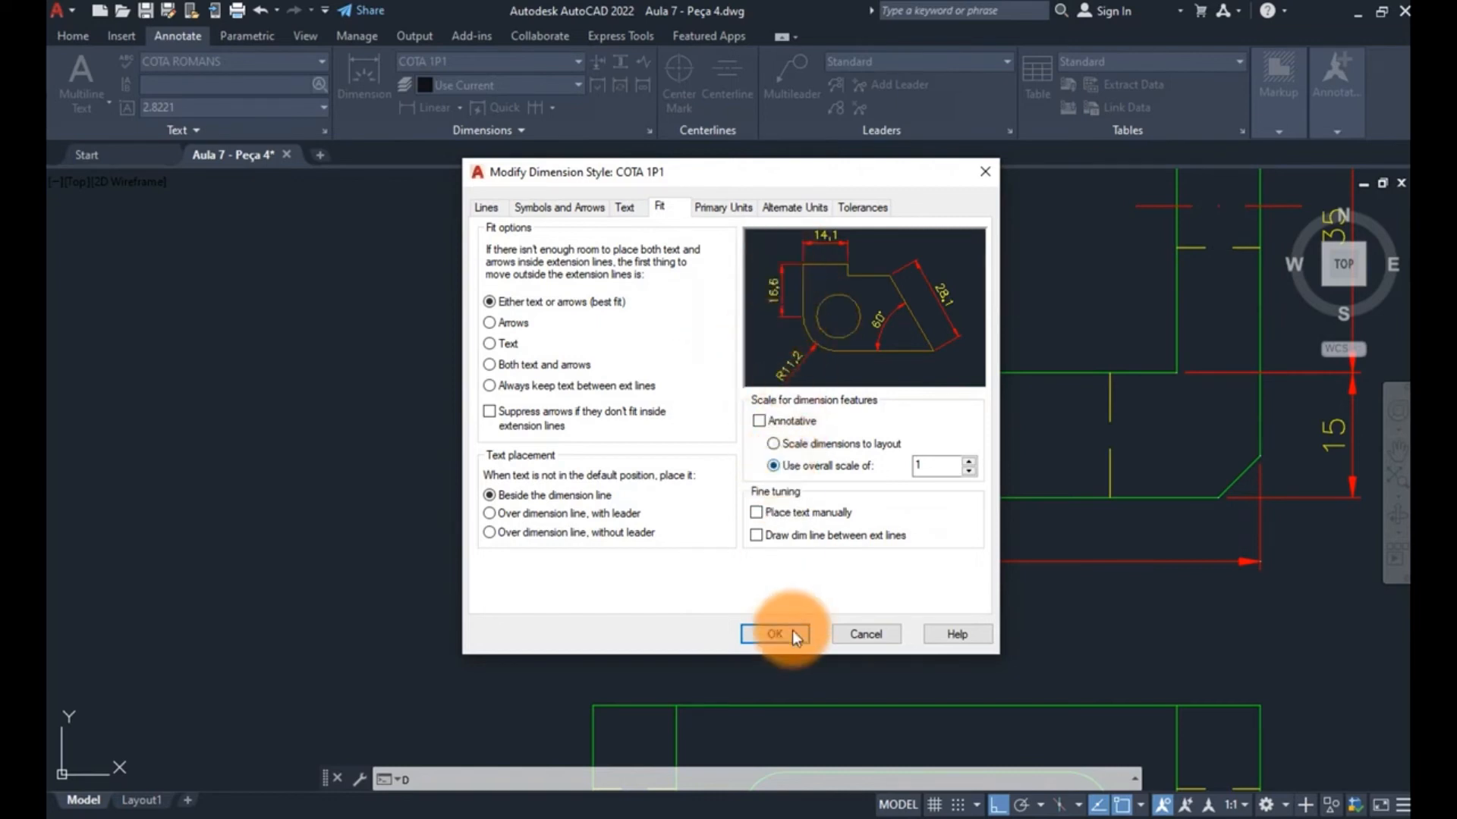
{"action": "left_click", "coordinate": [758, 538]}
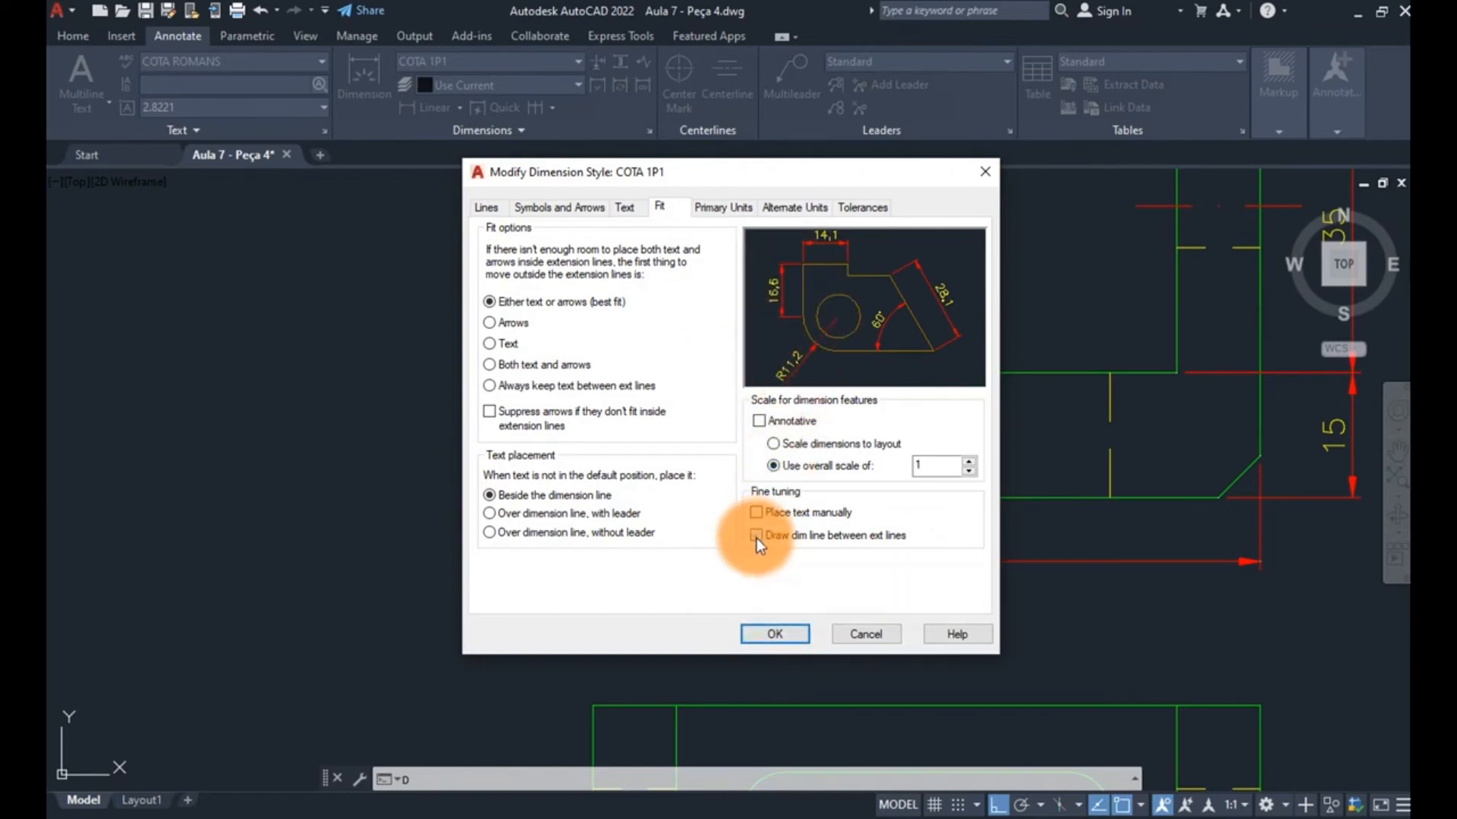
{"action": "left_click", "coordinate": [777, 634]}
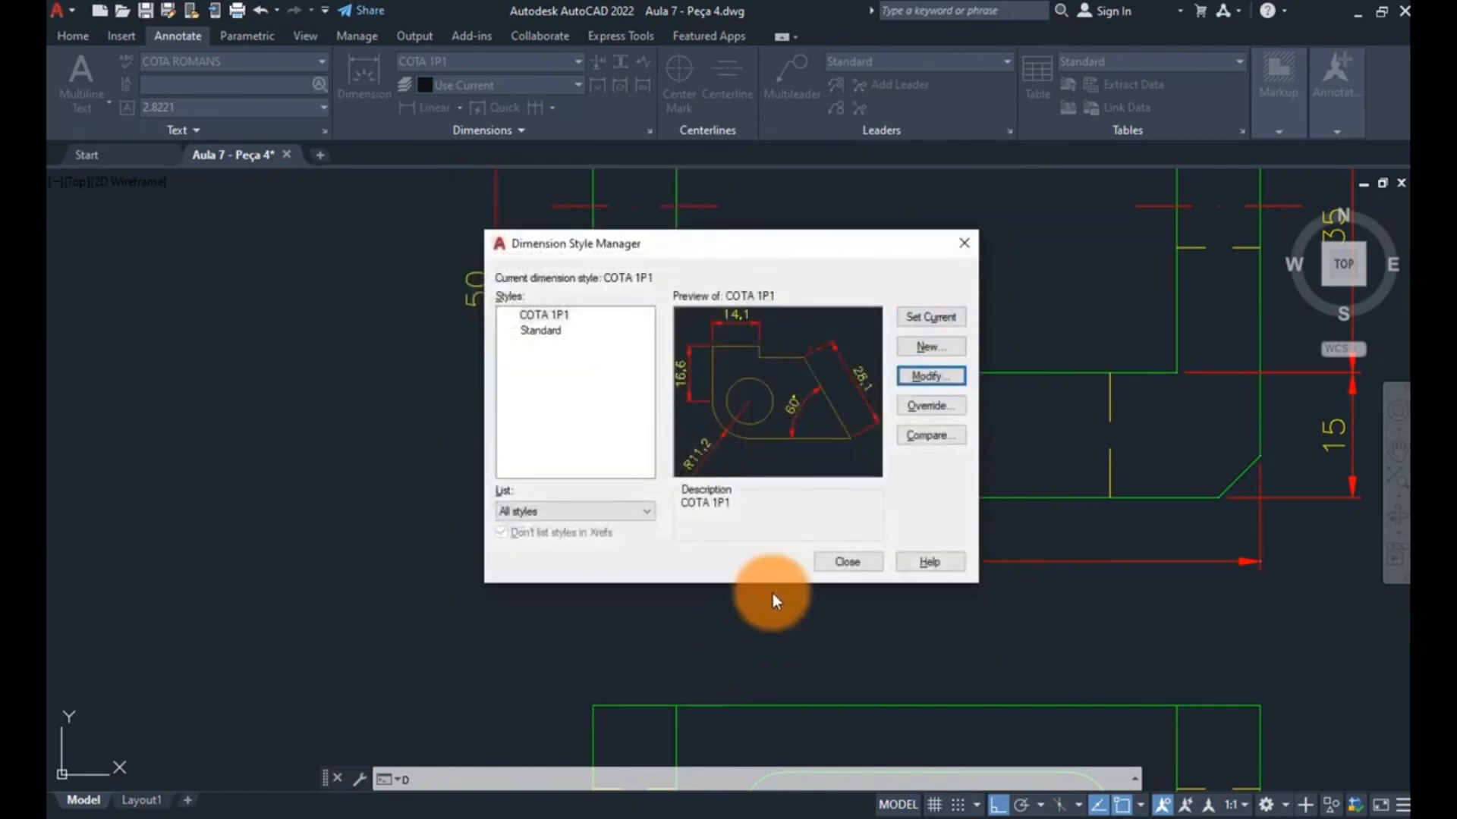
{"action": "left_click", "coordinate": [838, 561]}
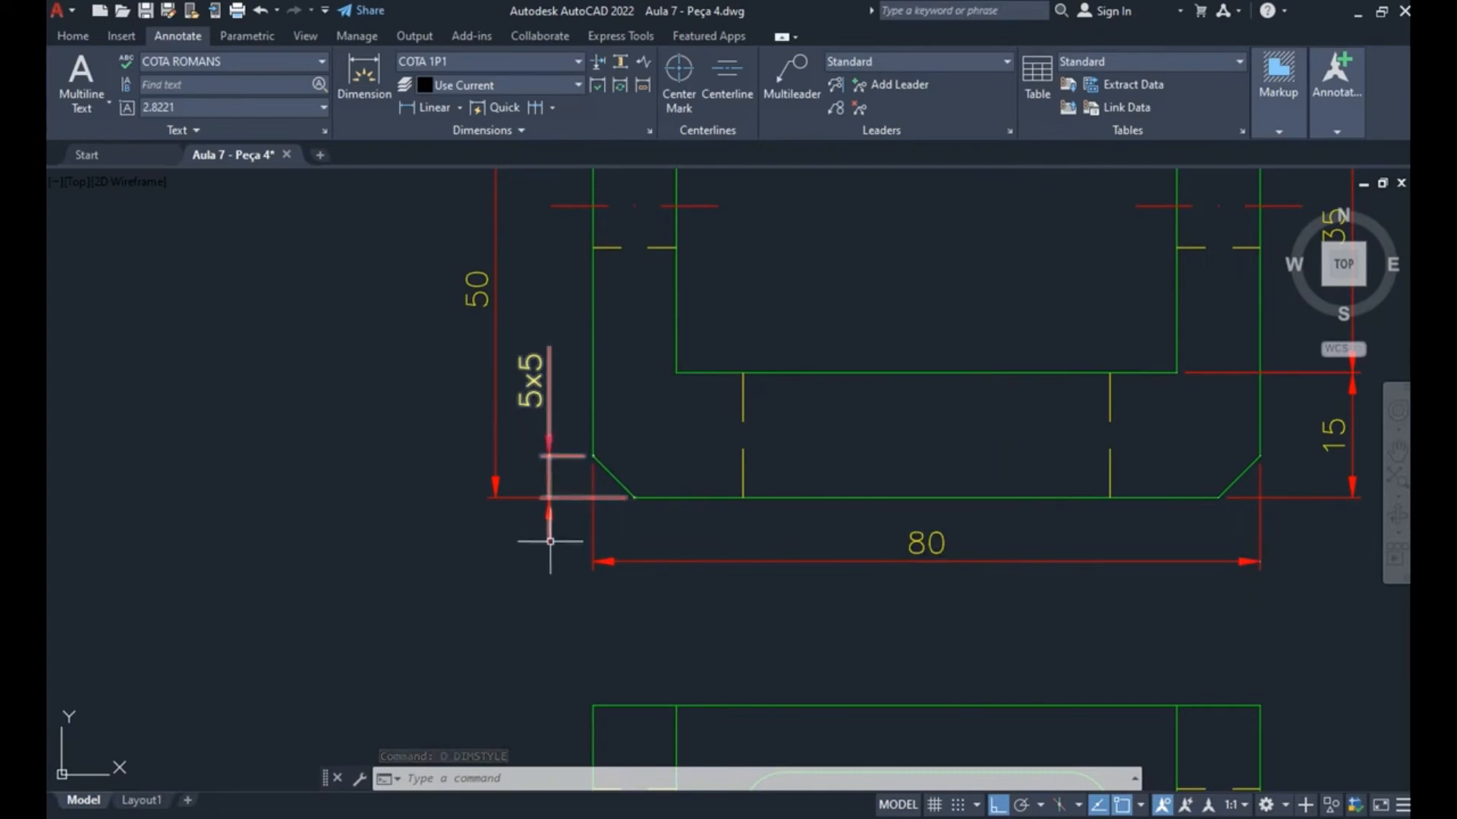
{"action": "scroll", "coordinate": [744, 523], "scroll_direction": "down", "scroll_amount": 2}
{"action": "middle_click_drag", "start_coordinate": [780, 521], "coordinate": [547, 472]}
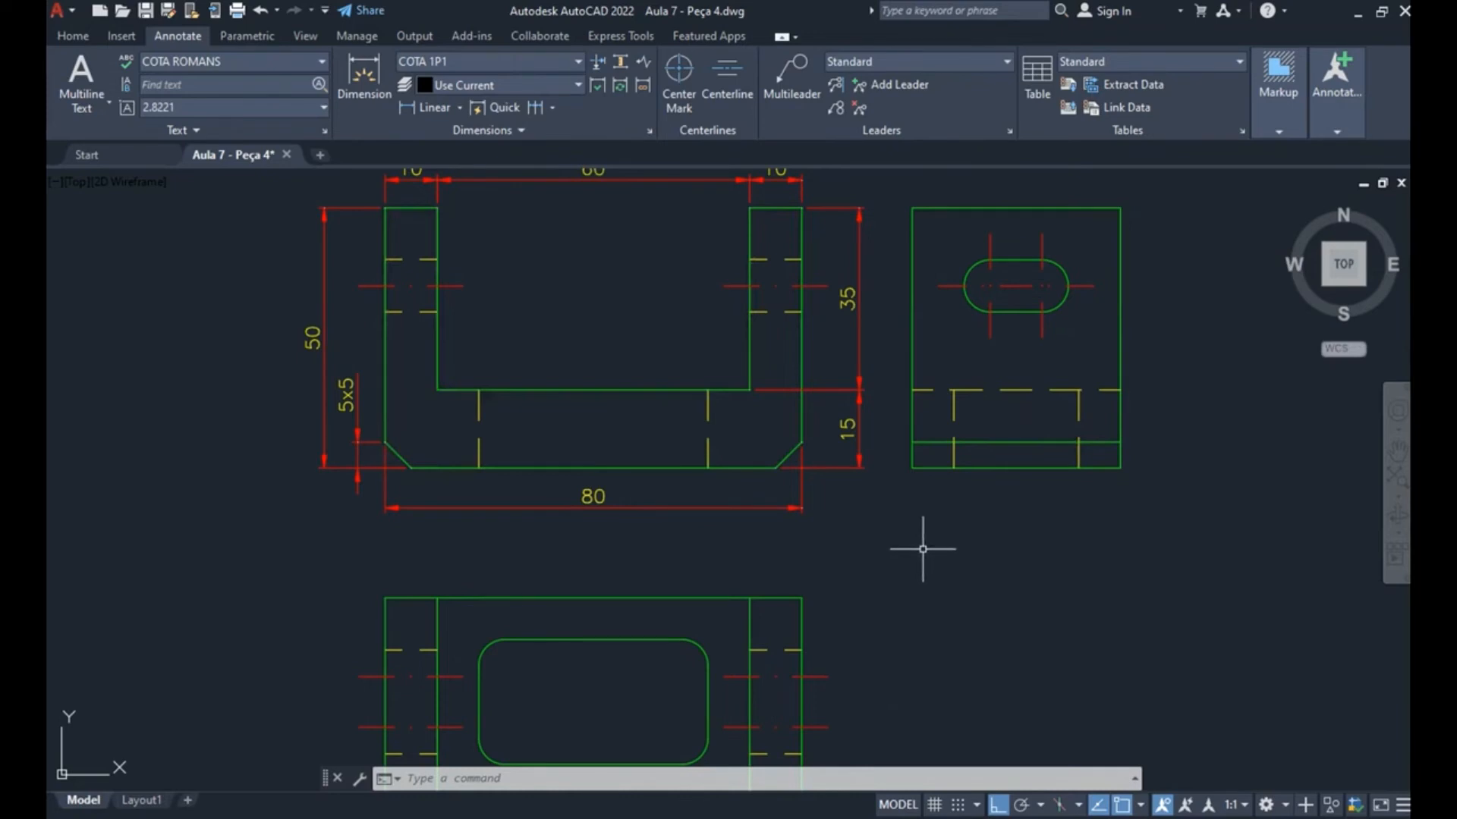
{"action": "middle_click_drag", "start_coordinate": [913, 551], "coordinate": [603, 604]}
{"action": "scroll", "coordinate": [607, 604], "scroll_direction": "down", "scroll_amount": 2}
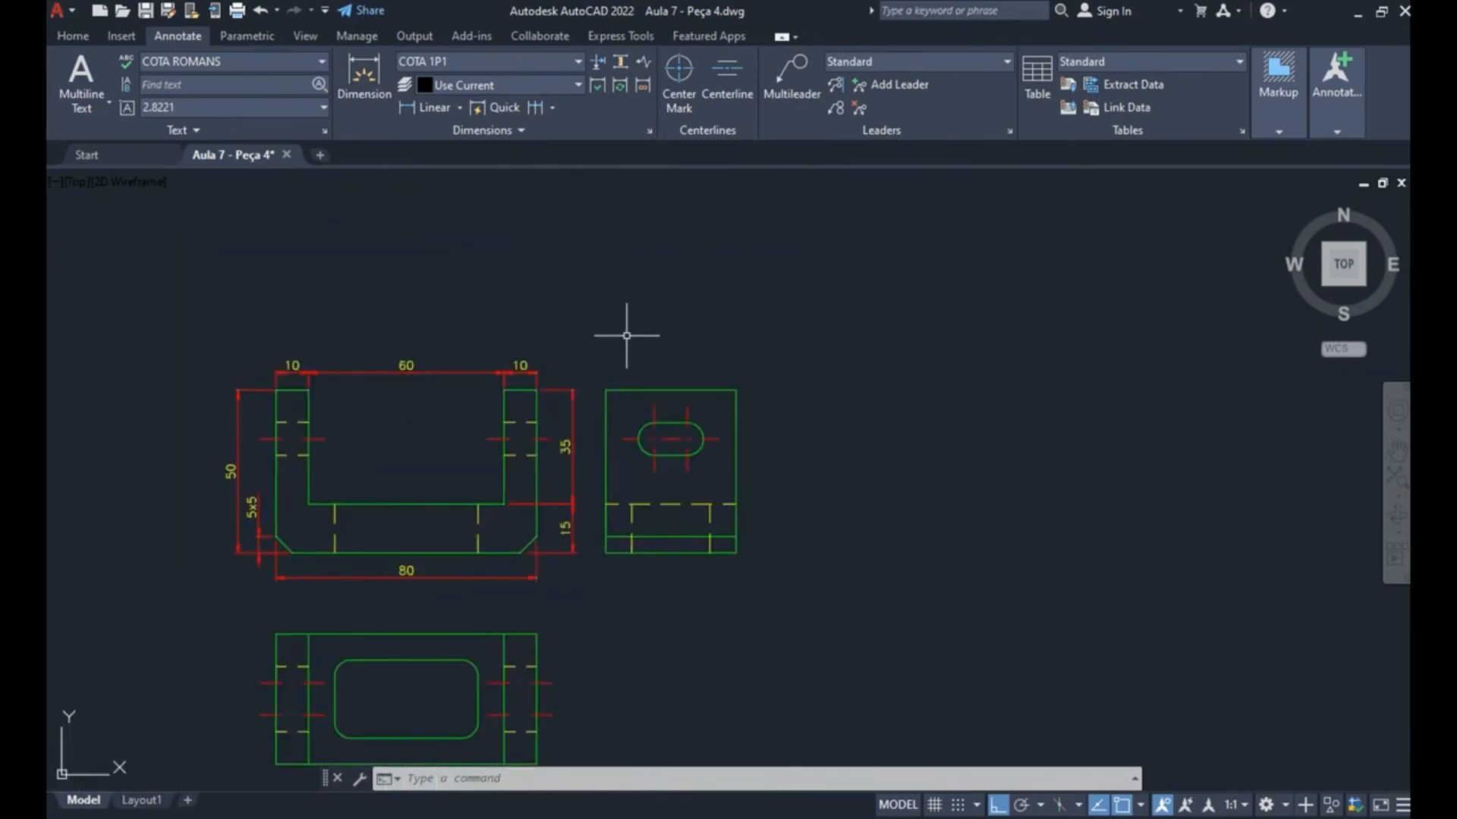
- Add a horizontal linear dimension from the side view's upper-left corner to the slot's left centre line, aligned with the front view's upper dimensions
{"action": "type", "text": "DLI"}
{"action": "key", "text": "Return"}
{"action": "left_click", "coordinate": [607, 389]}
{"action": "scroll", "coordinate": [644, 403], "scroll_direction": "up", "scroll_amount": 2}
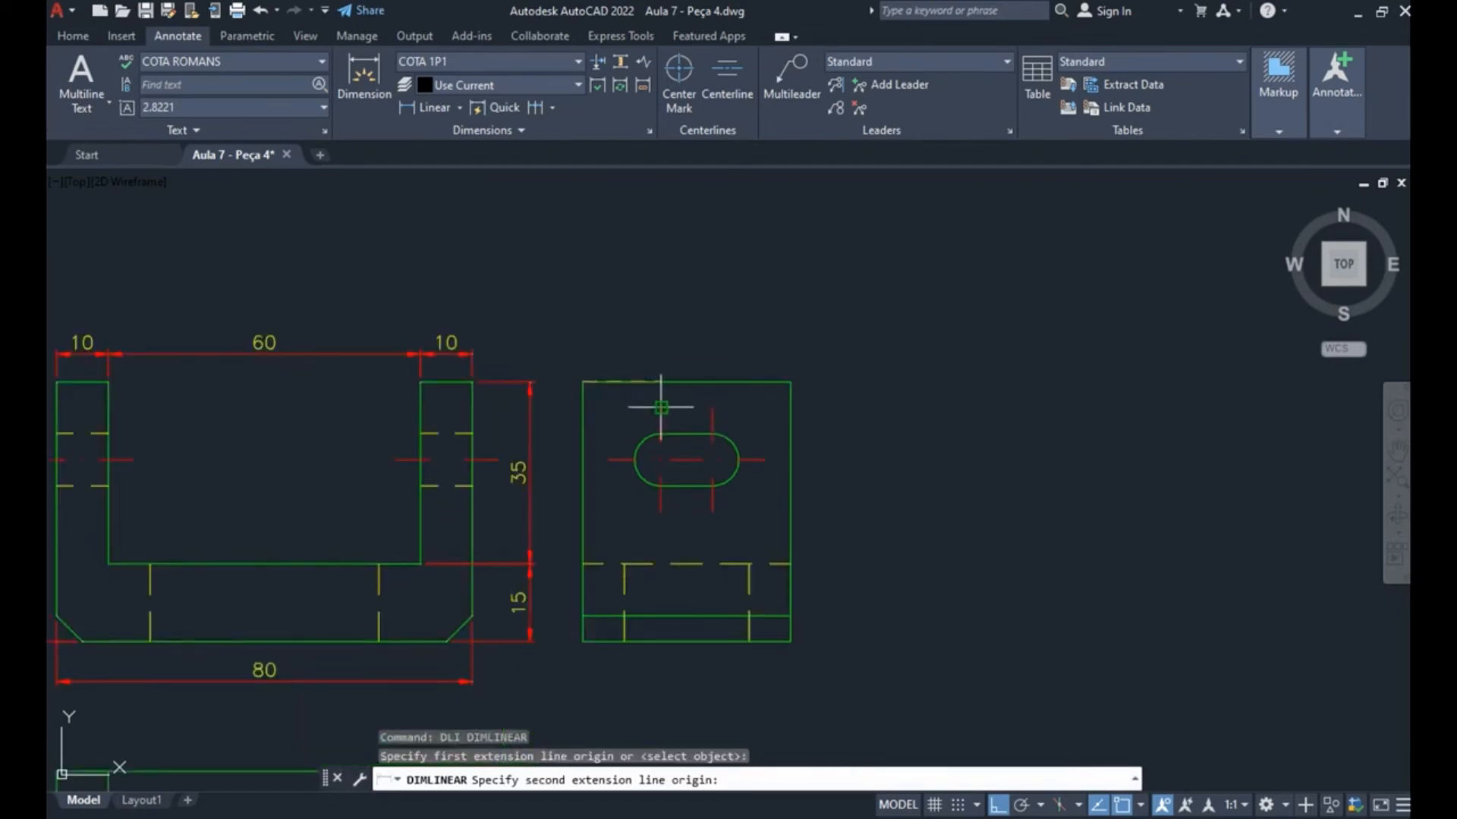
{"action": "left_click", "coordinate": [661, 407]}
{"action": "scroll", "coordinate": [474, 345], "scroll_direction": "up", "scroll_amount": 4}
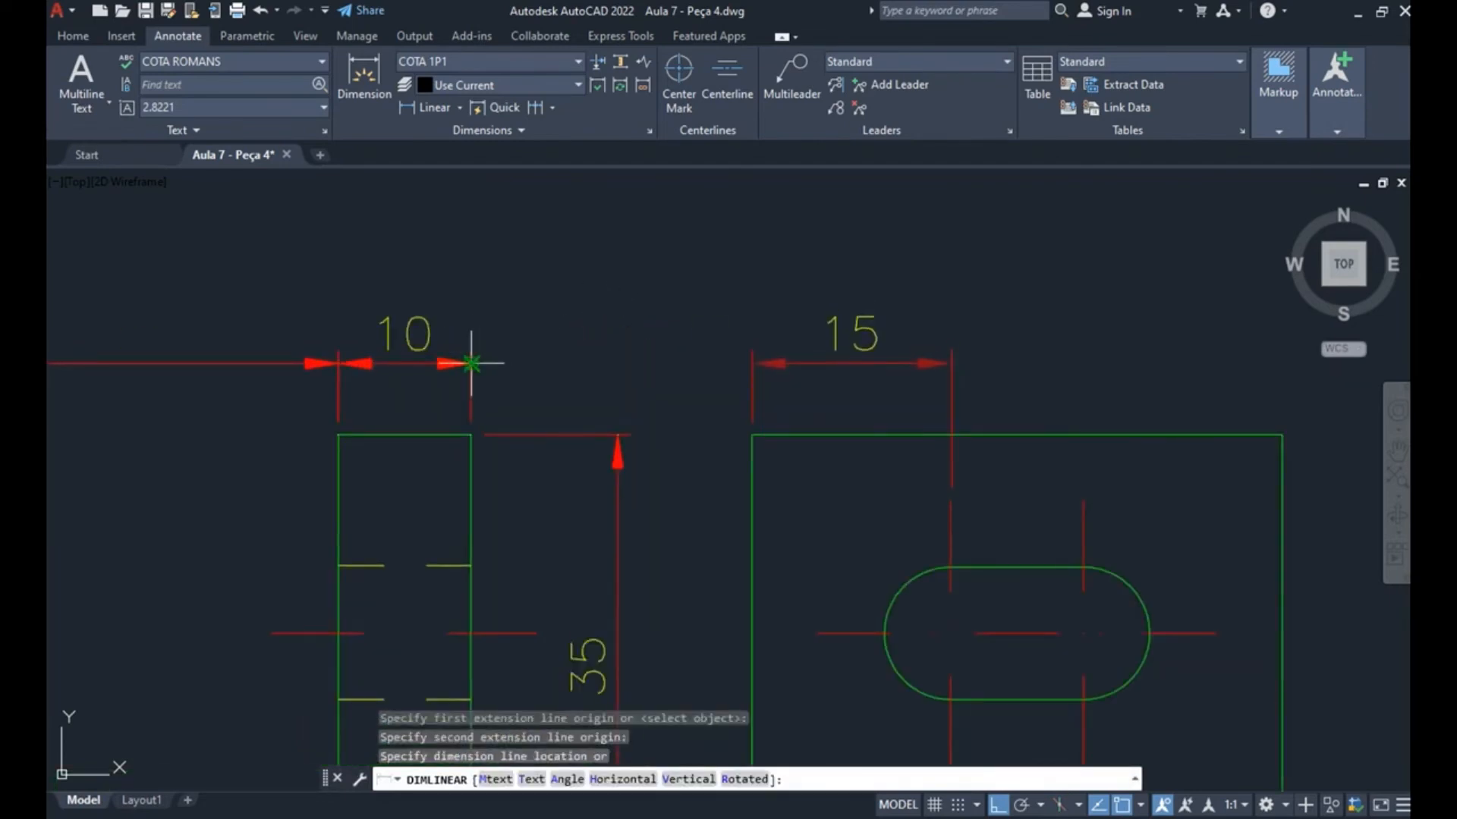
{"action": "left_click", "coordinate": [471, 363]}
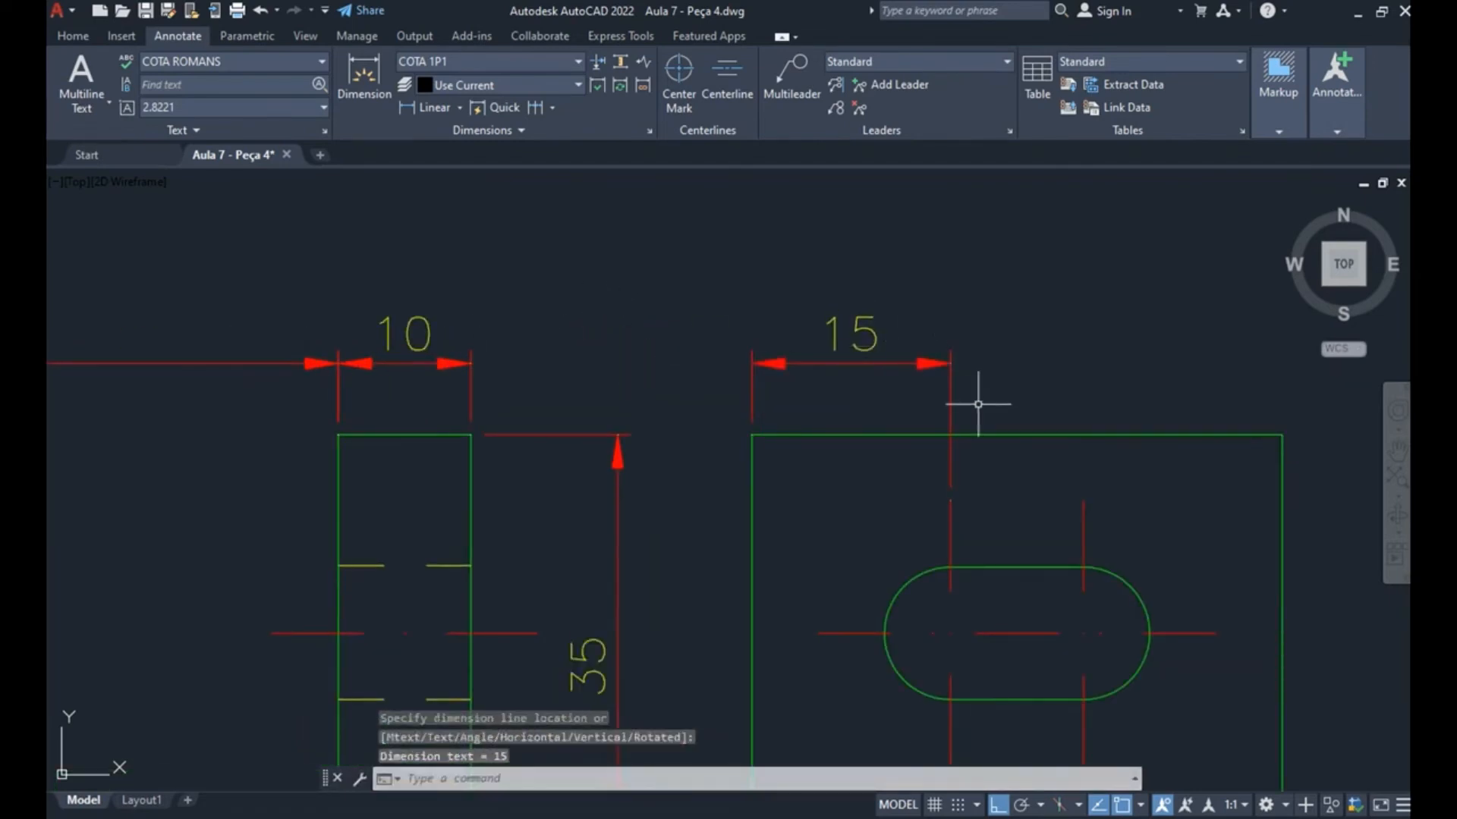
- Continue the dimension chain above the side view to the slot's right centre line and on to the view's upper-right corner
{"action": "type", "text": "DI"}
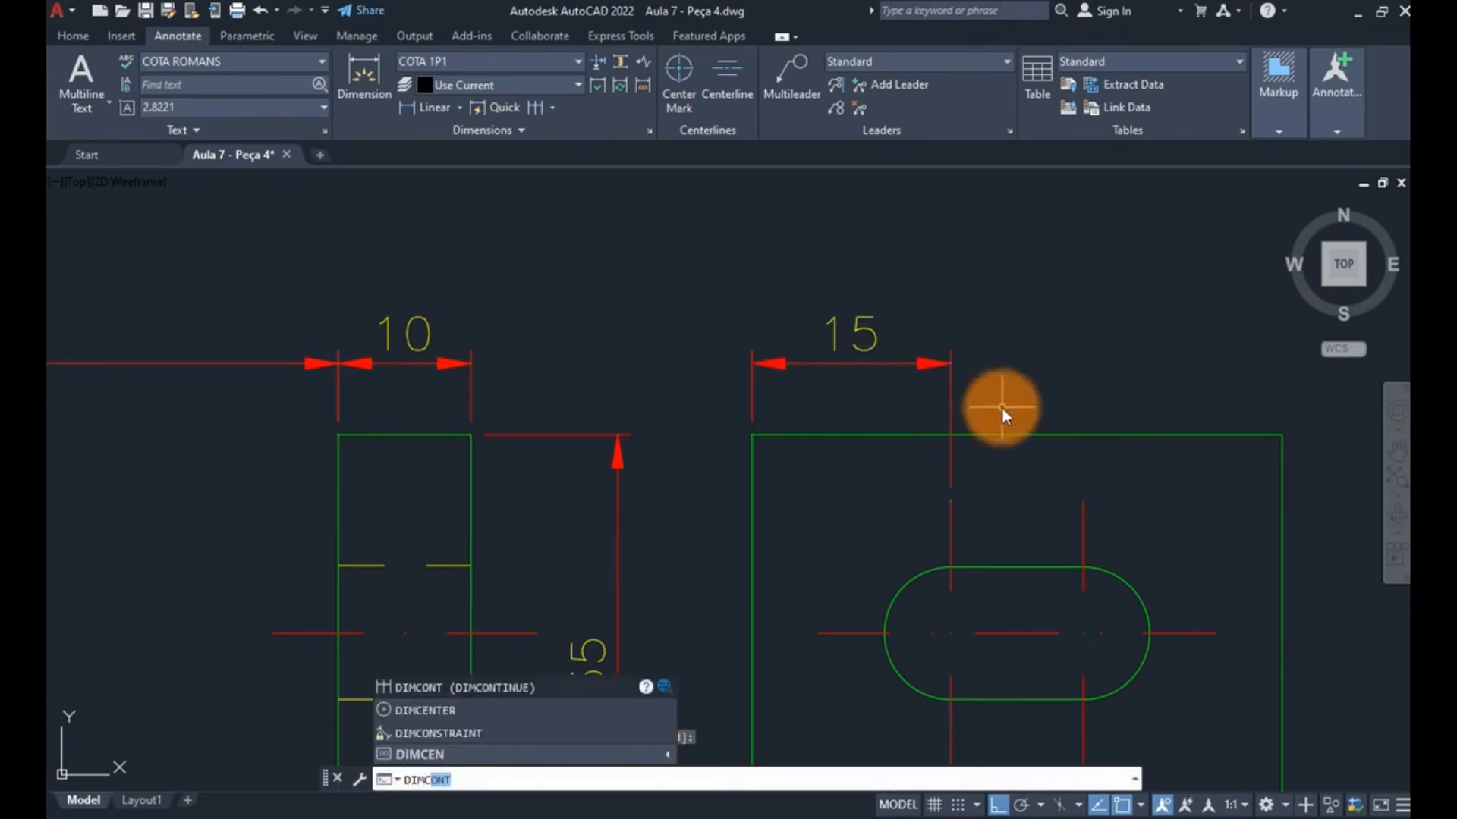
{"action": "type", "text": "MC"}
{"action": "key", "text": "Return"}
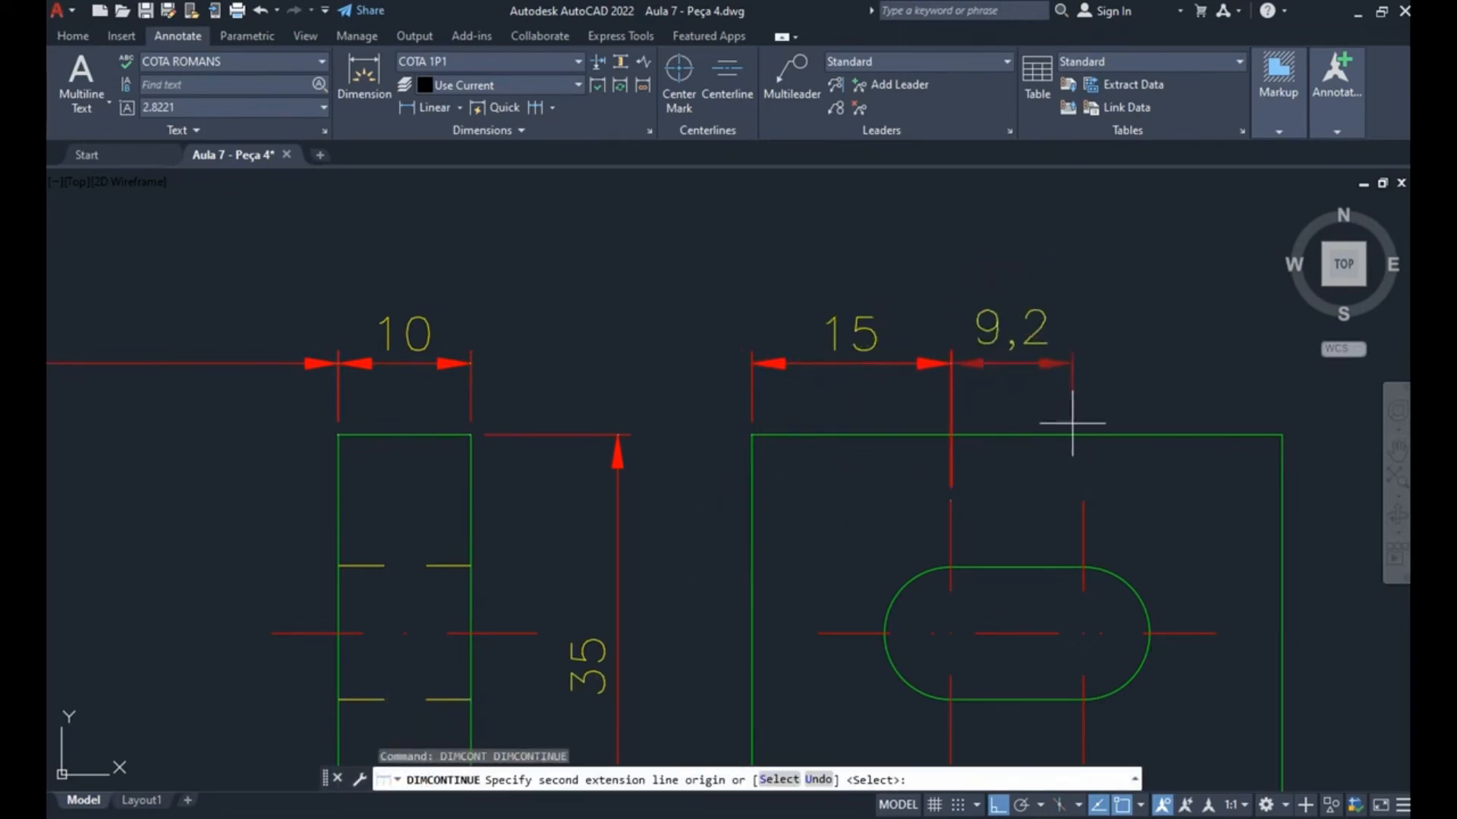
{"action": "left_click", "coordinate": [1084, 546]}
{"action": "left_click", "coordinate": [1282, 429]}
{"action": "key", "text": "Escape"}
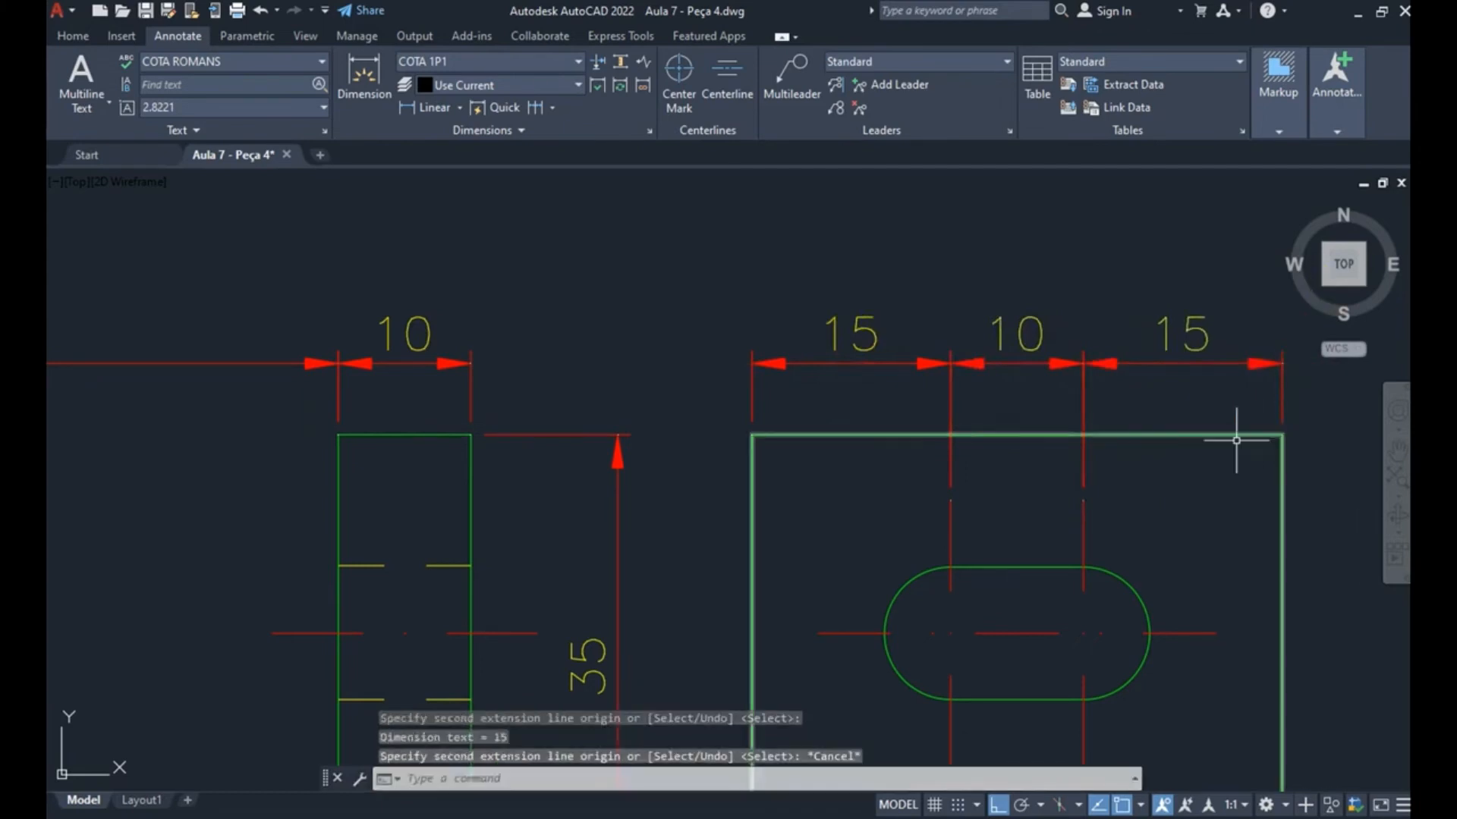
- Add a vertical linear dimension from the side view's lower-right corner to the slot's horizontal centre line, placed to the right of the view
{"action": "middle_click_drag", "start_coordinate": [1151, 563], "coordinate": [926, 433]}
{"action": "scroll", "coordinate": [918, 427], "scroll_direction": "down", "scroll_amount": 2}
{"action": "scroll", "coordinate": [909, 421], "scroll_direction": "down", "scroll_amount": 2}
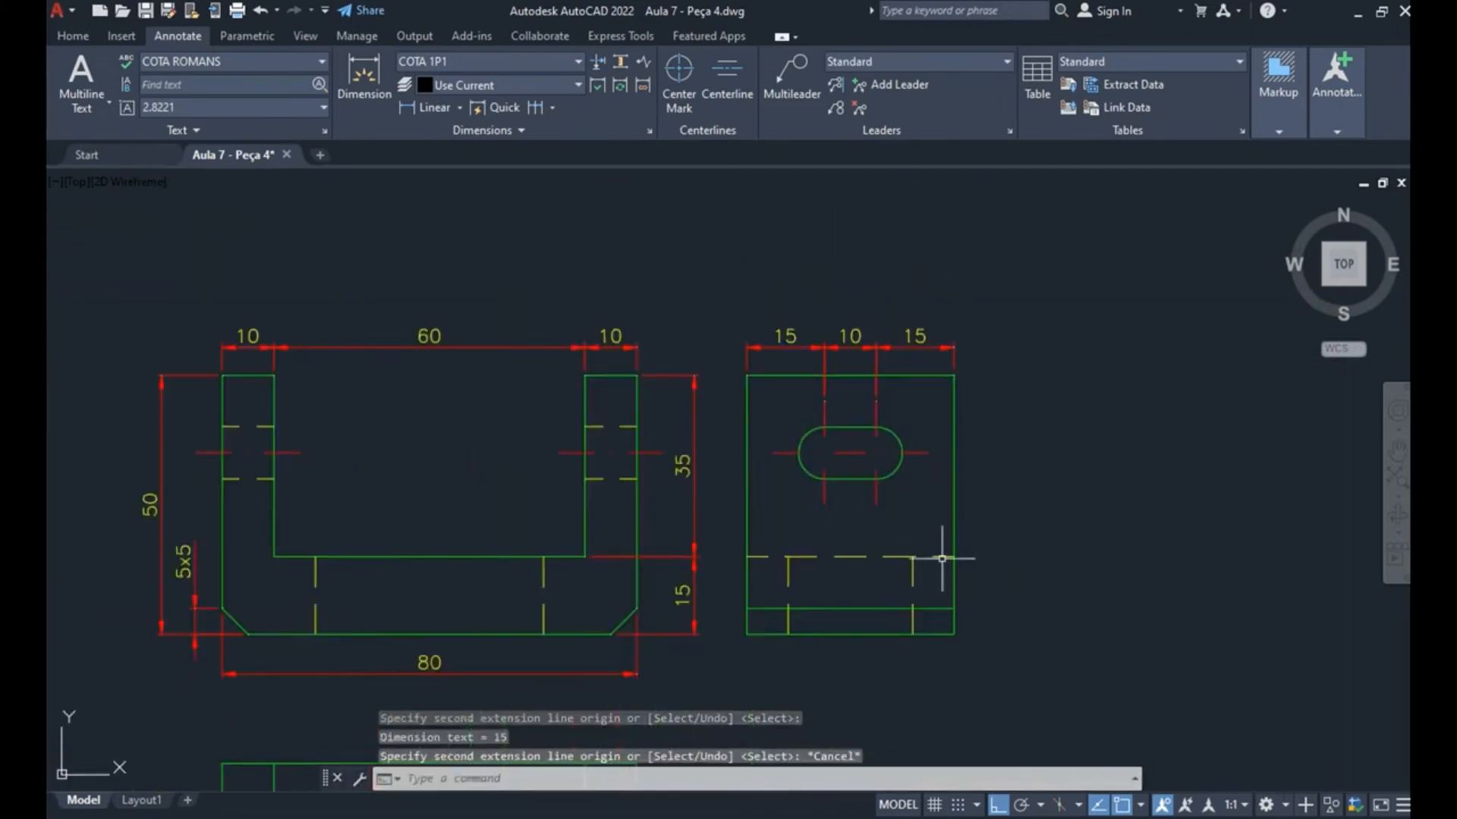
{"action": "type", "text": "DLI"}
{"action": "key", "text": "Return"}
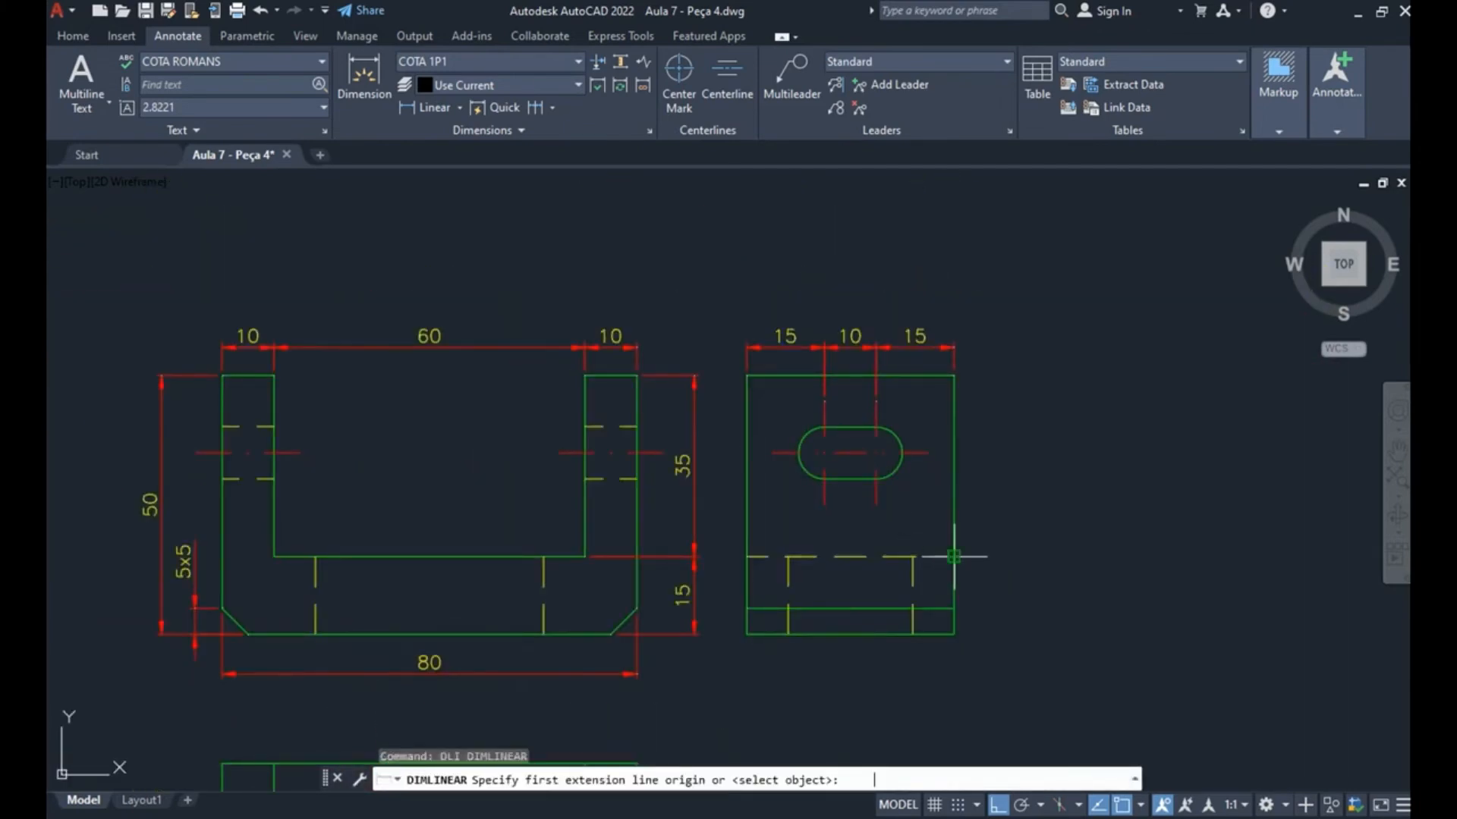
{"action": "left_click", "coordinate": [952, 633]}
{"action": "left_click", "coordinate": [924, 453]}
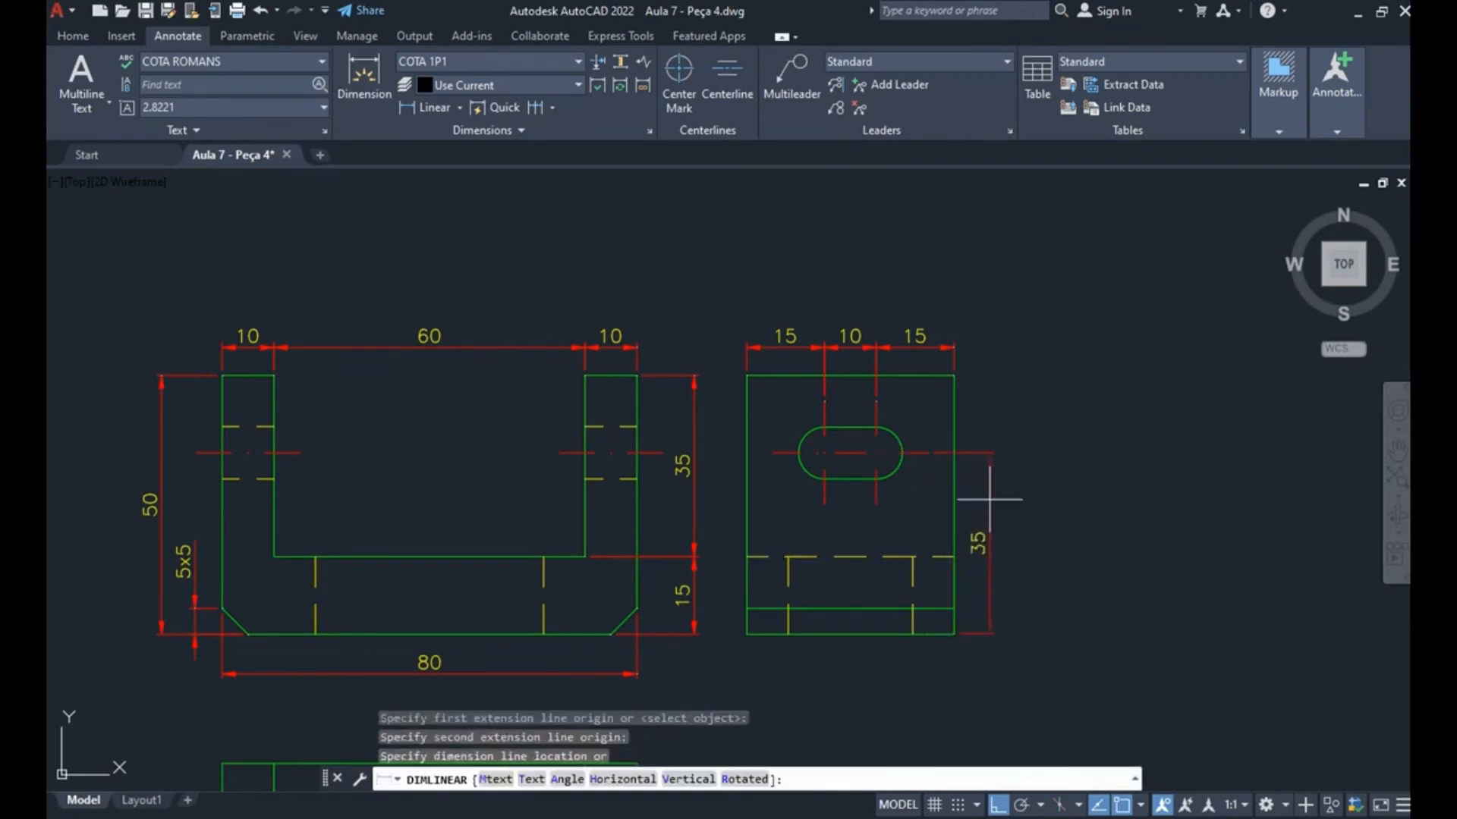
{"action": "left_click", "coordinate": [990, 493]}
- Add a vertical linear dimension from the side view's upper-right corner to the slot's horizontal centre line, in line with the dimension below it
{"action": "scroll", "coordinate": [948, 395], "scroll_direction": "up", "scroll_amount": 2}
{"action": "key", "text": "Return"}
{"action": "left_click", "coordinate": [958, 363]}
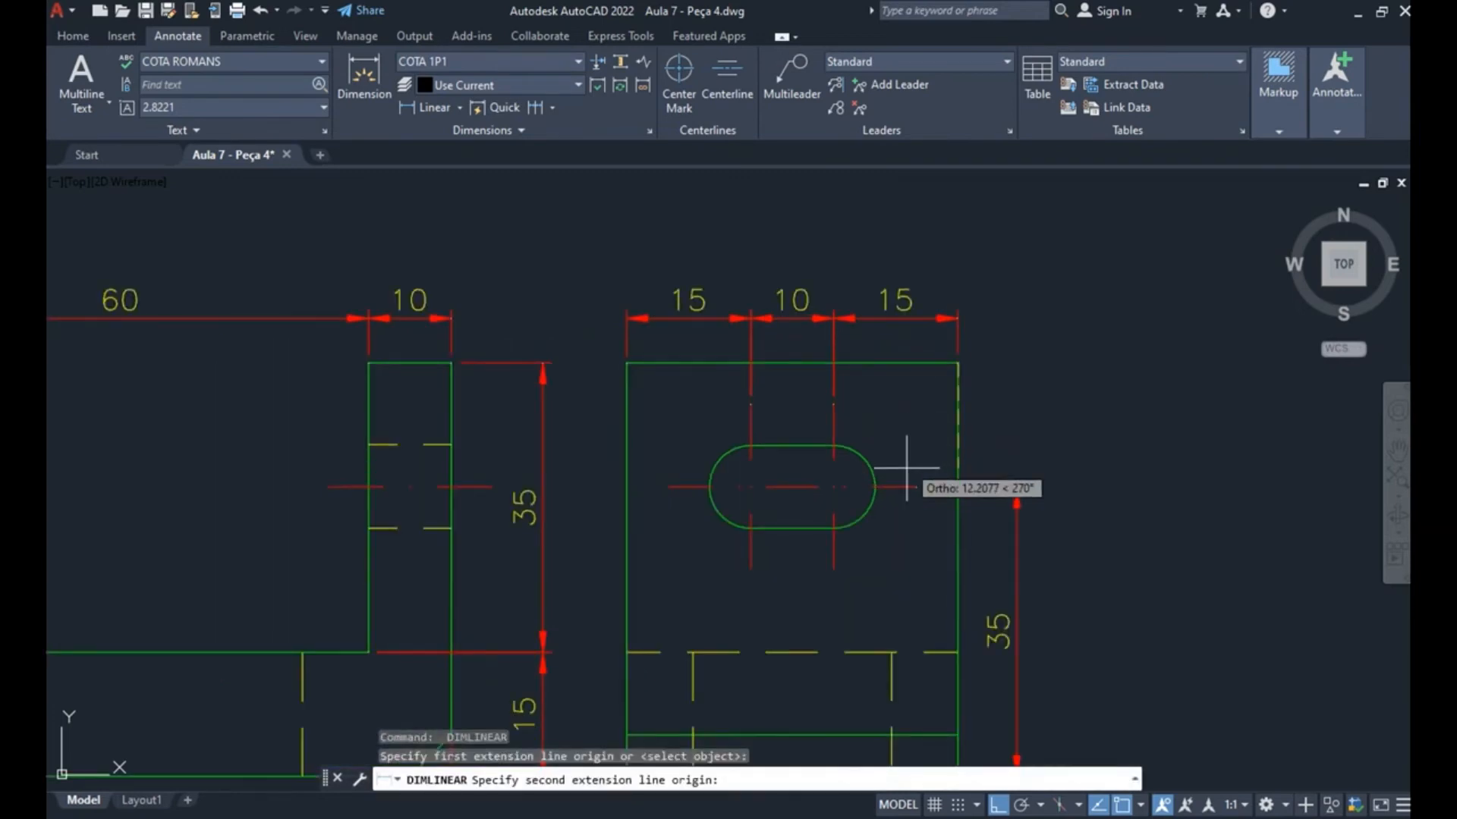
{"action": "left_click", "coordinate": [918, 486]}
{"action": "left_click", "coordinate": [1024, 486]}
{"action": "scroll", "coordinate": [979, 394], "scroll_direction": "down", "scroll_amount": 4}
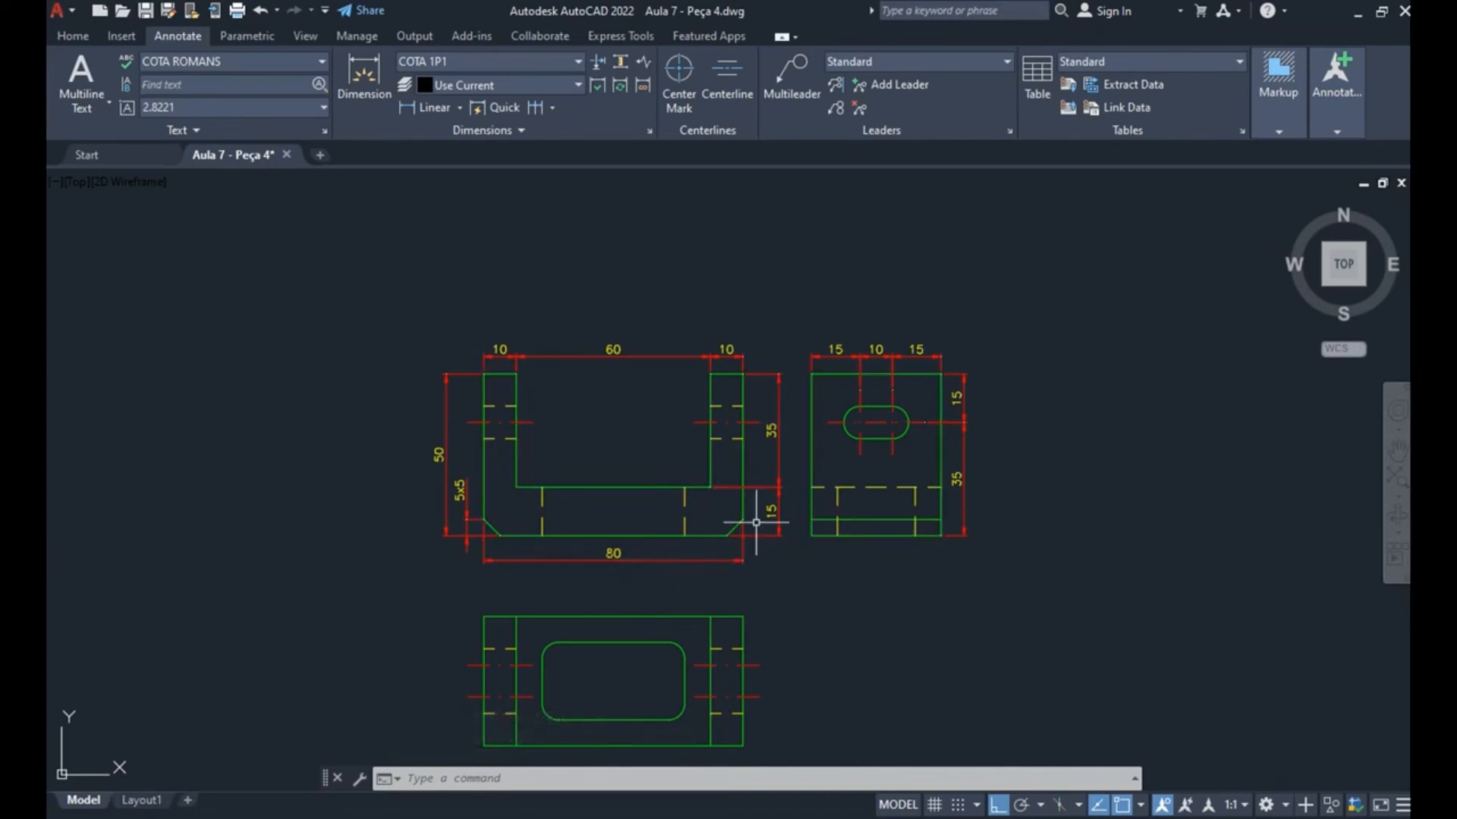
{"action": "key", "text": "Return"}
{"action": "key", "text": "Return"}
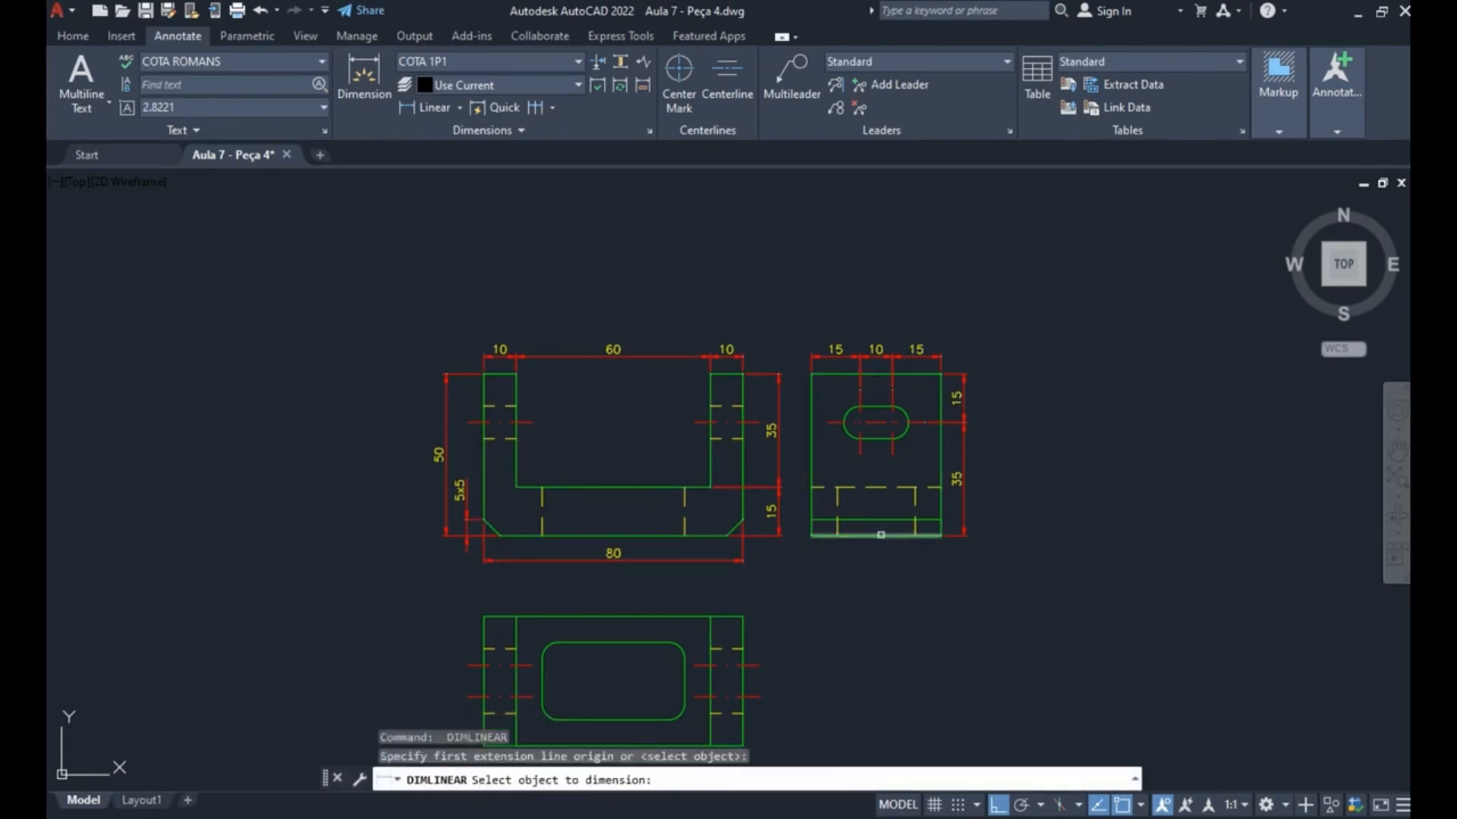
{"action": "key", "text": "Escape"}
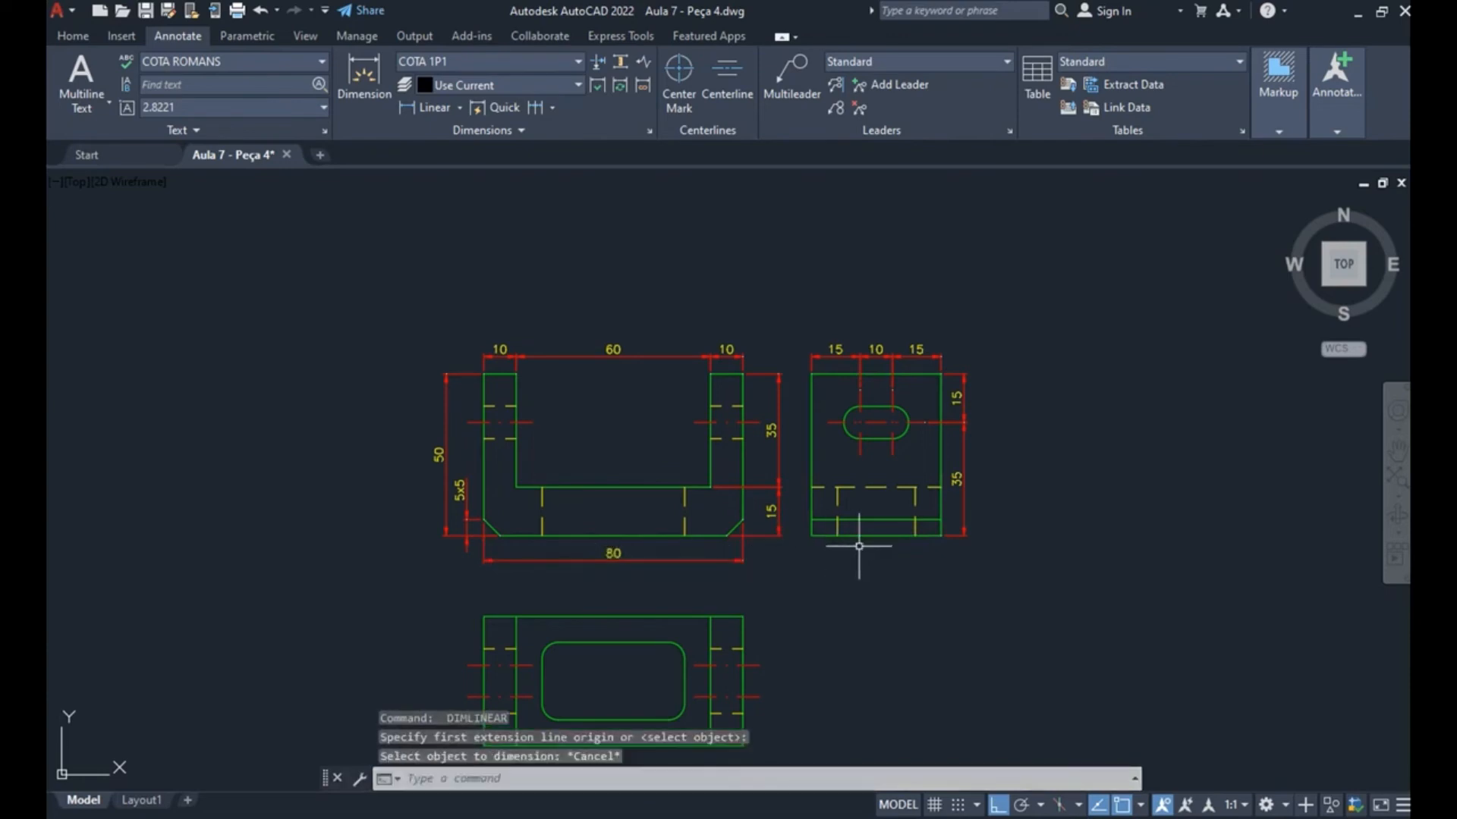
- Add a linear dimension of the side view's overall width by selecting its bottom edge, aligned with the front view's overall width dimension
{"action": "scroll", "coordinate": [859, 546], "scroll_direction": "up", "scroll_amount": 4}
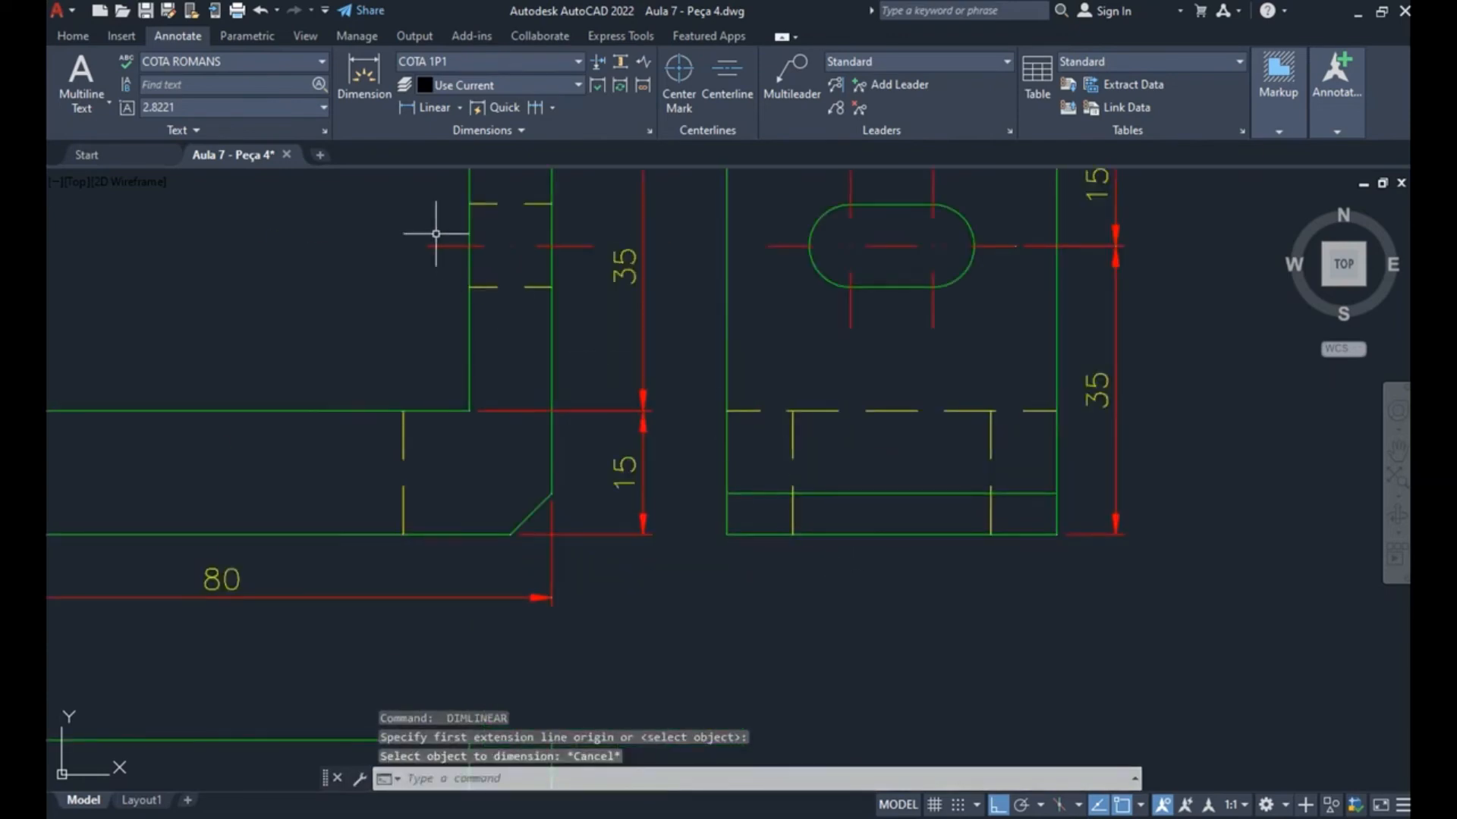
{"action": "left_click", "coordinate": [422, 107]}
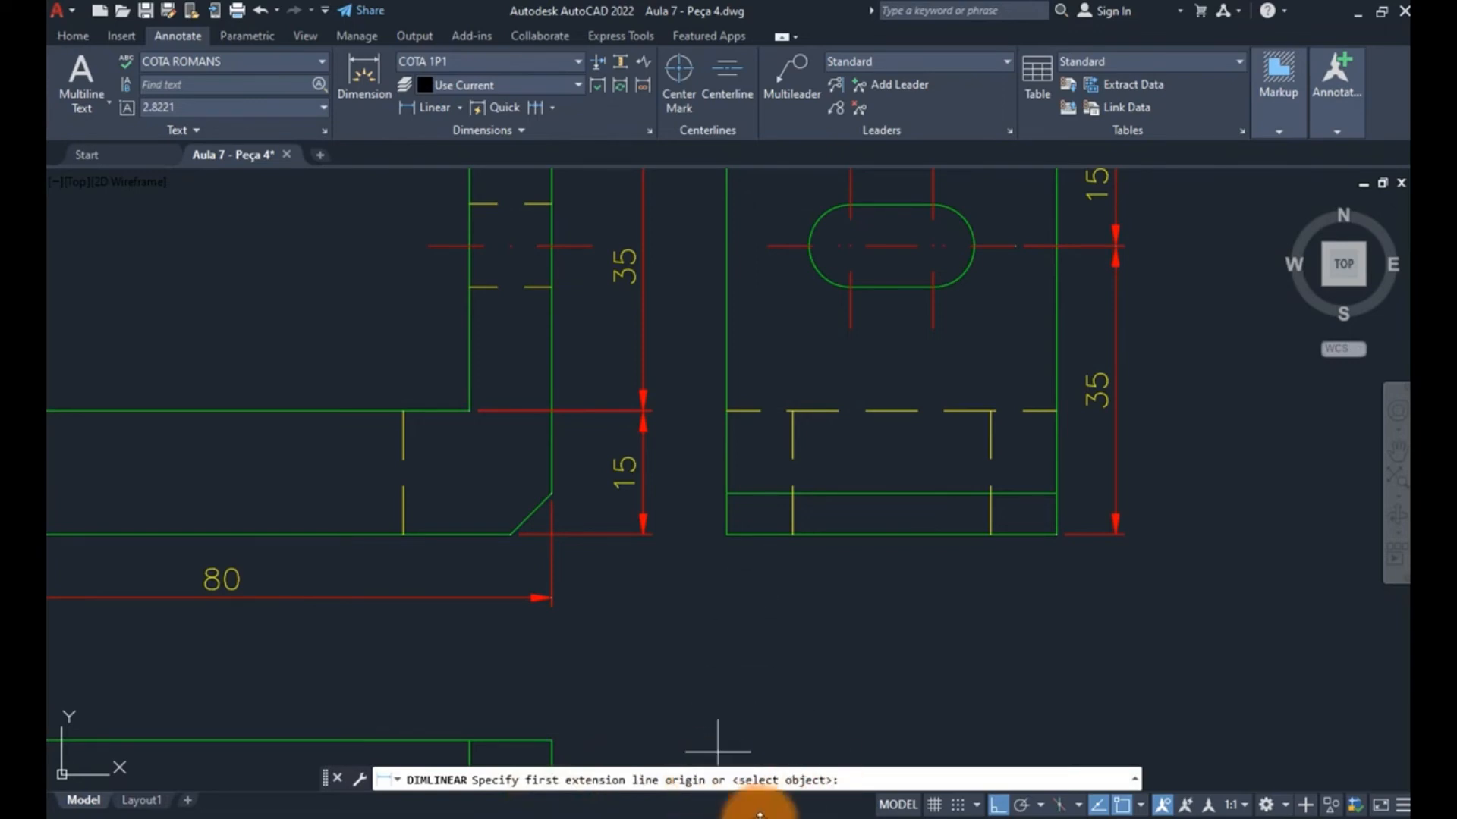
{"action": "key", "text": "Return"}
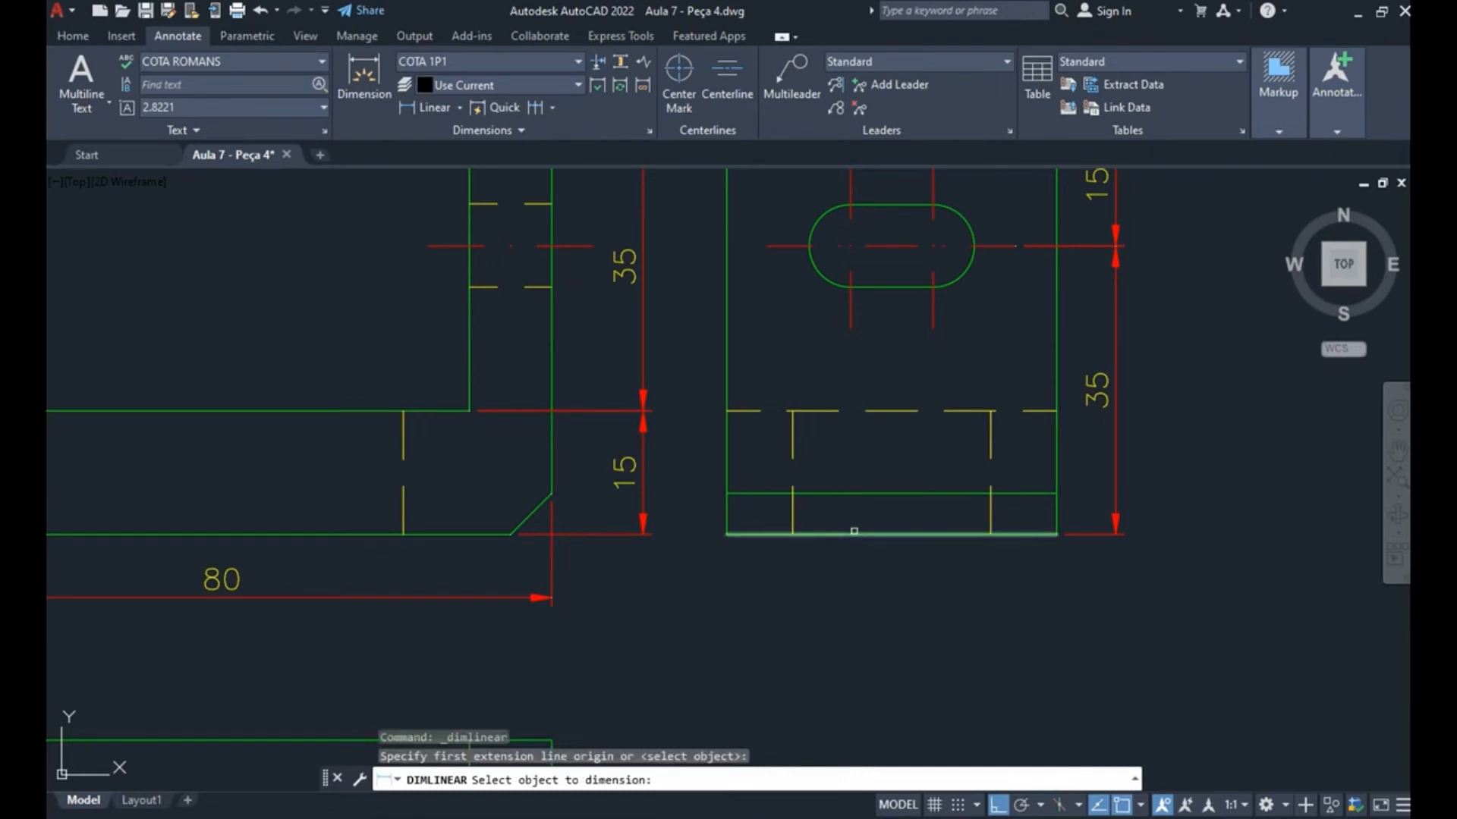
{"action": "left_click", "coordinate": [870, 532]}
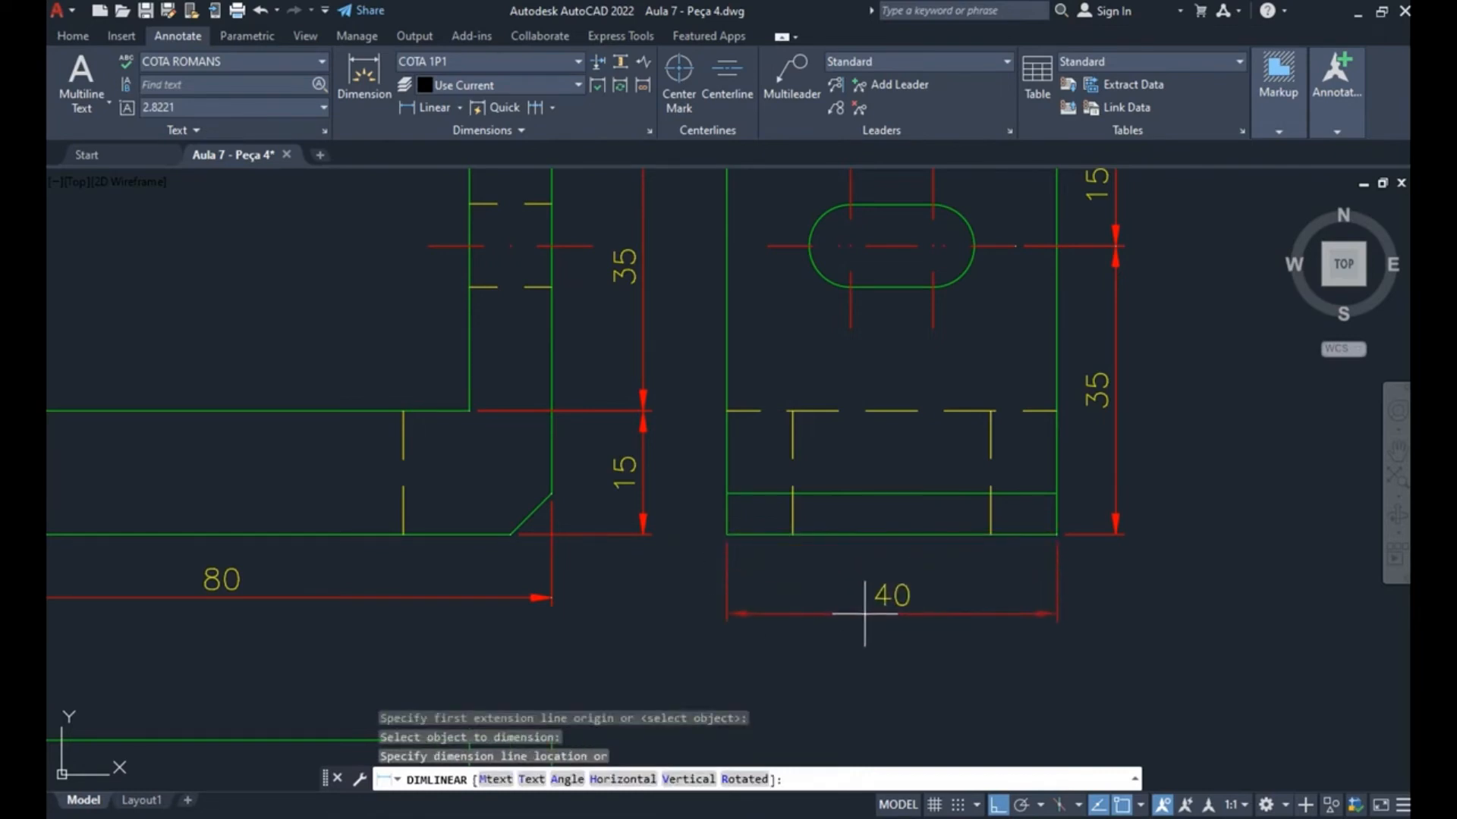
{"action": "left_click", "coordinate": [500, 600]}
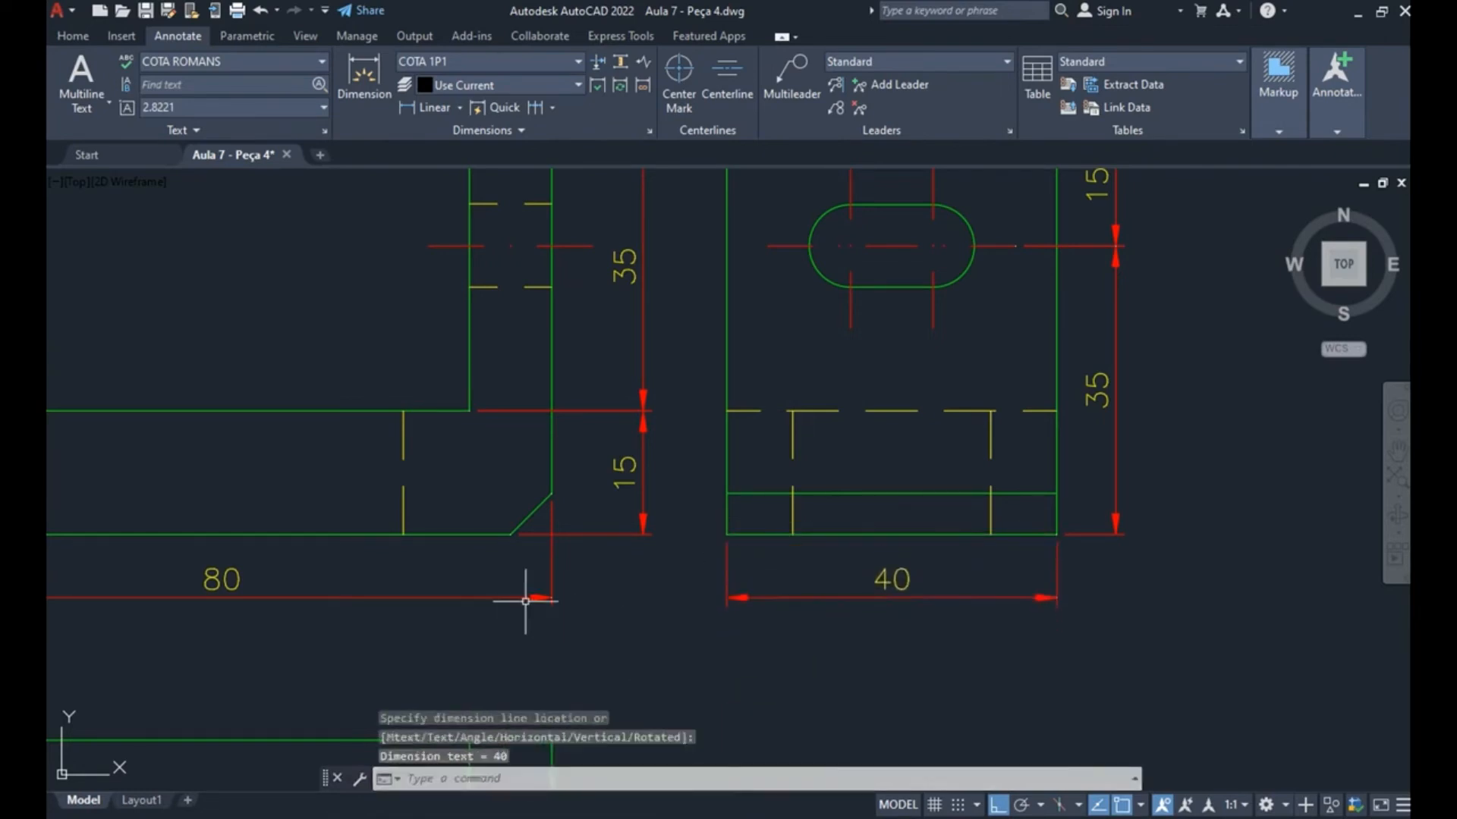
- Move the side view with all its dimensions slightly to the right, horizontally away from the front view
{"action": "middle_click_drag", "start_coordinate": [679, 411], "coordinate": [679, 626]}
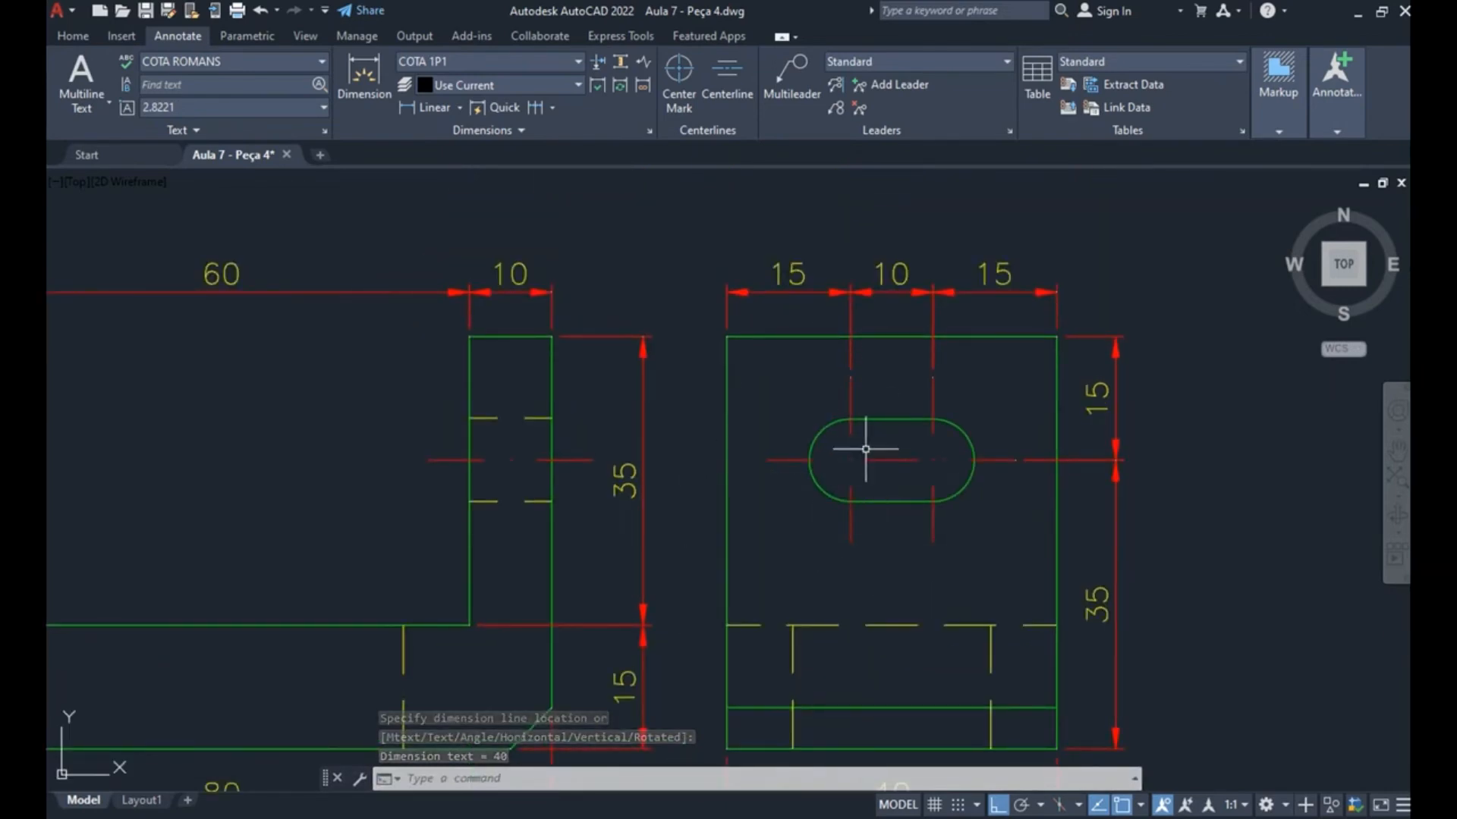
{"action": "scroll", "coordinate": [877, 533], "scroll_direction": "down", "scroll_amount": 3}
{"action": "type", "text": "m"}
{"action": "key", "text": "Return"}
{"action": "left_click", "coordinate": [987, 250]}
{"action": "left_click", "coordinate": [686, 691]}
{"action": "key", "text": "Return"}
{"action": "left_click", "coordinate": [672, 689]}
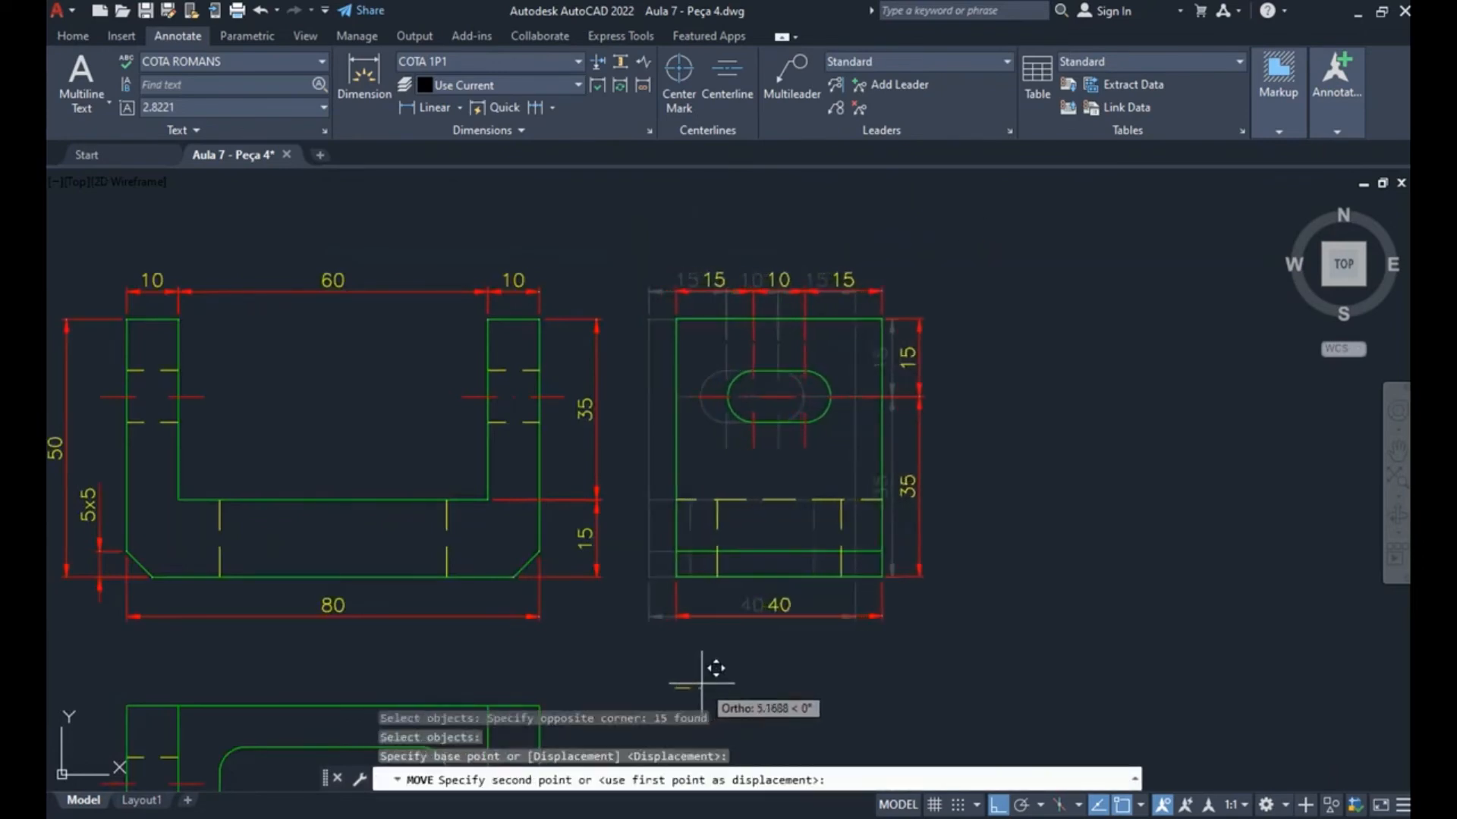
{"action": "left_click", "coordinate": [706, 680]}
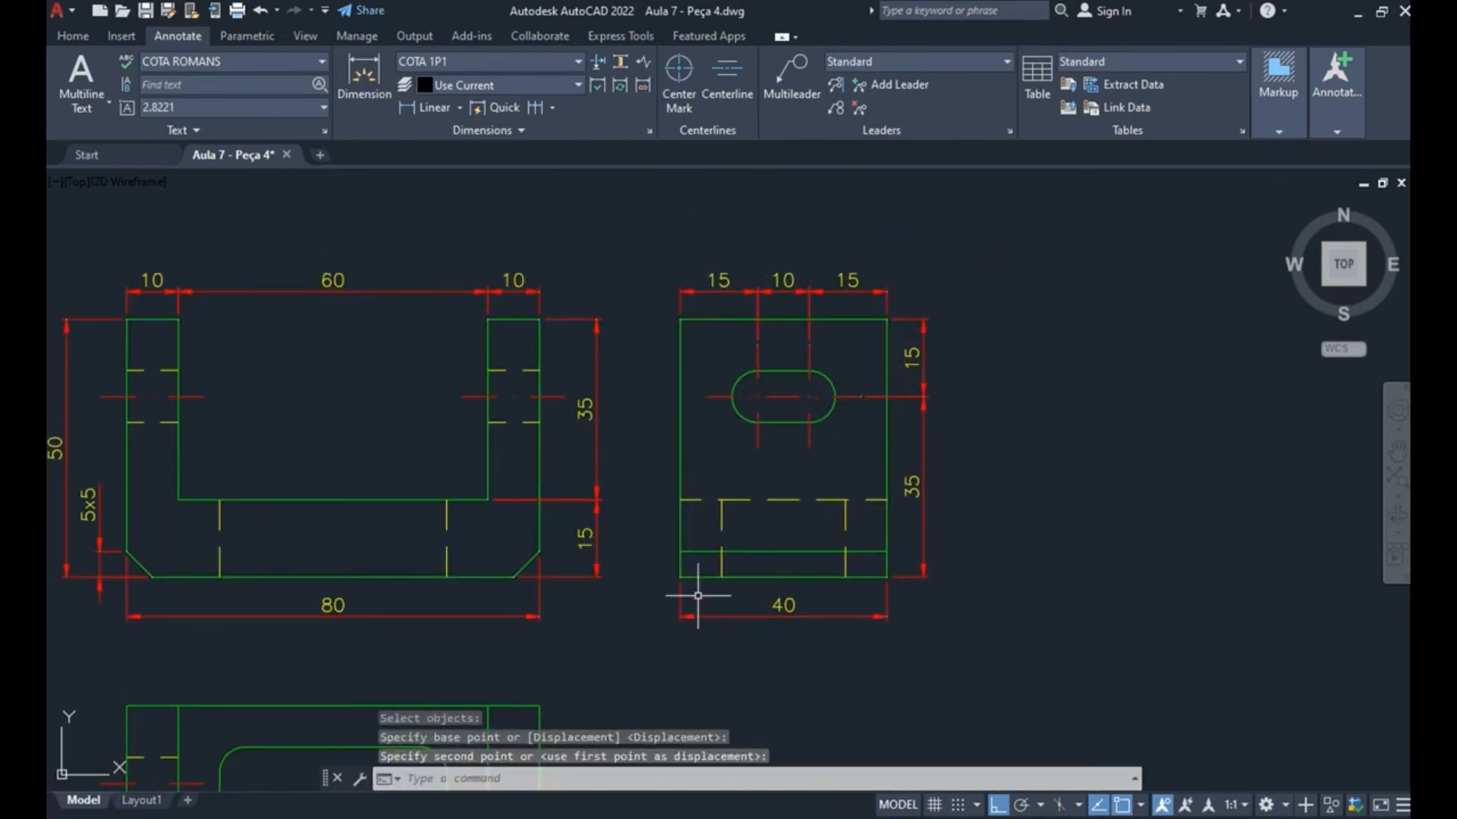
- Add a vertical linear dimension of the slot's height in the side view, placed to the left of the view
{"action": "type", "text": "DL"}
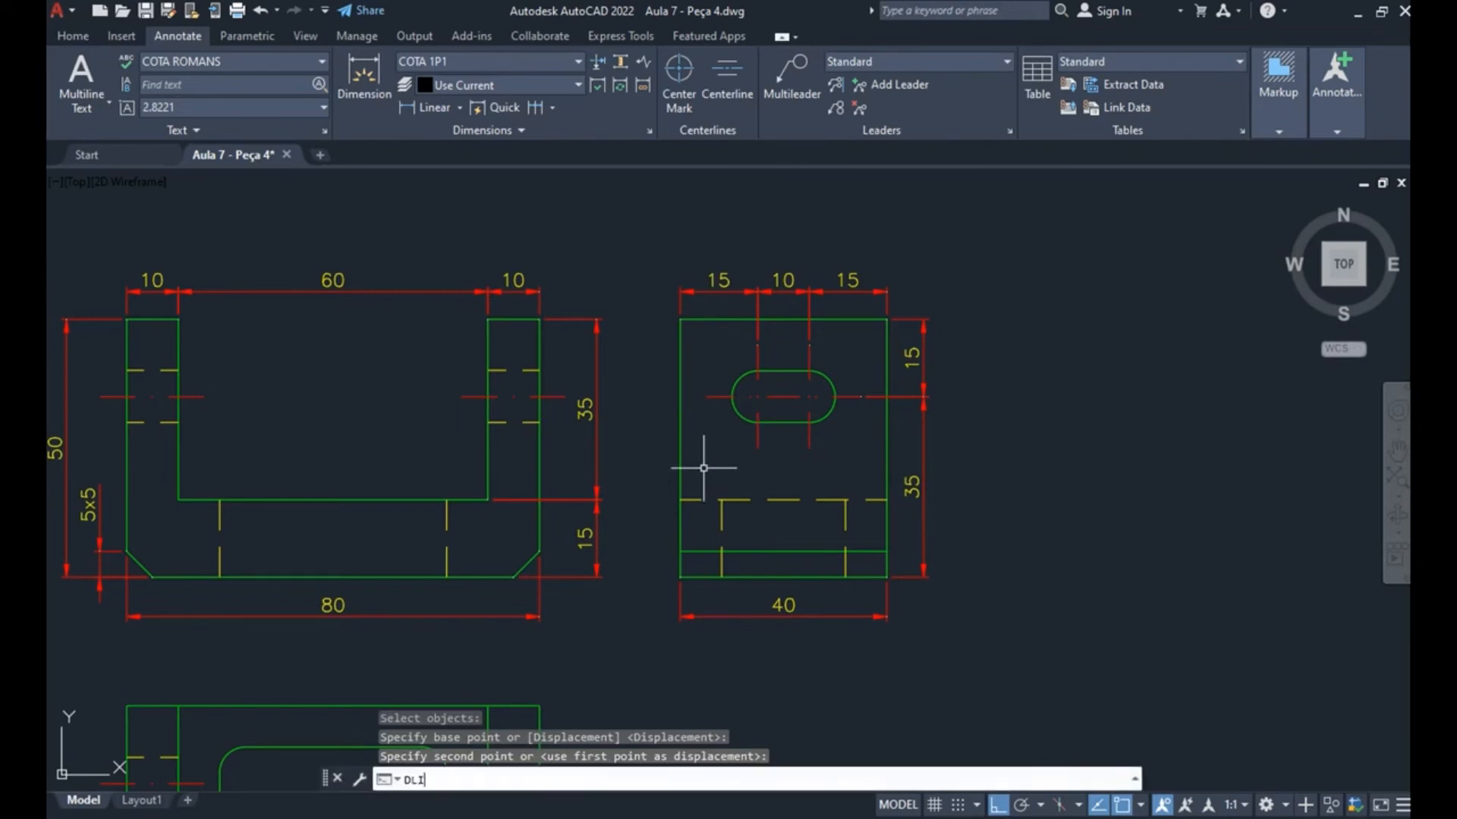
{"action": "type", "text": "I"}
{"action": "key", "text": "Return"}
{"action": "scroll", "coordinate": [754, 406], "scroll_direction": "up", "scroll_amount": 2}
{"action": "left_click", "coordinate": [754, 413]}
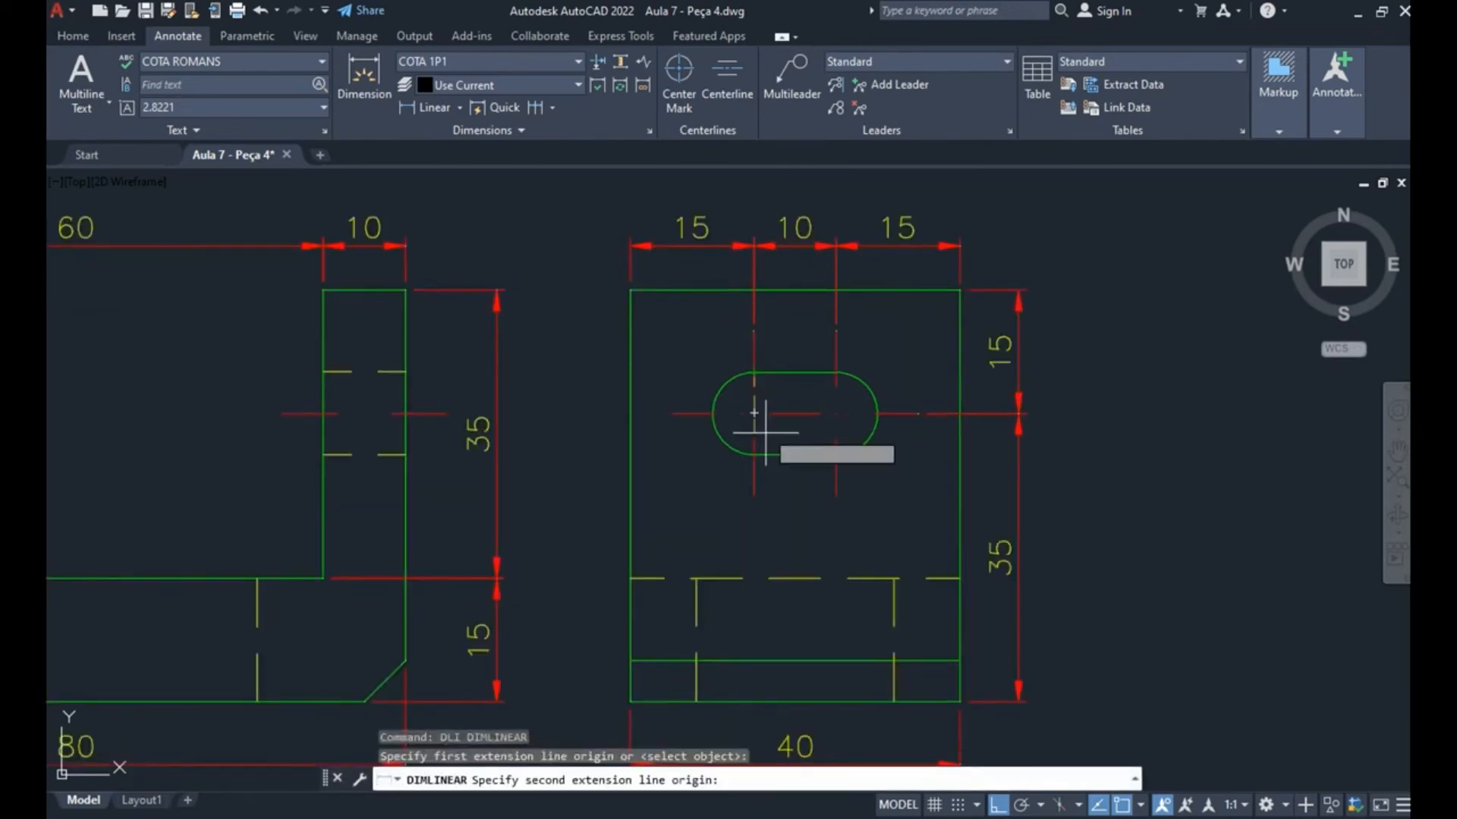
{"action": "left_click", "coordinate": [755, 454]}
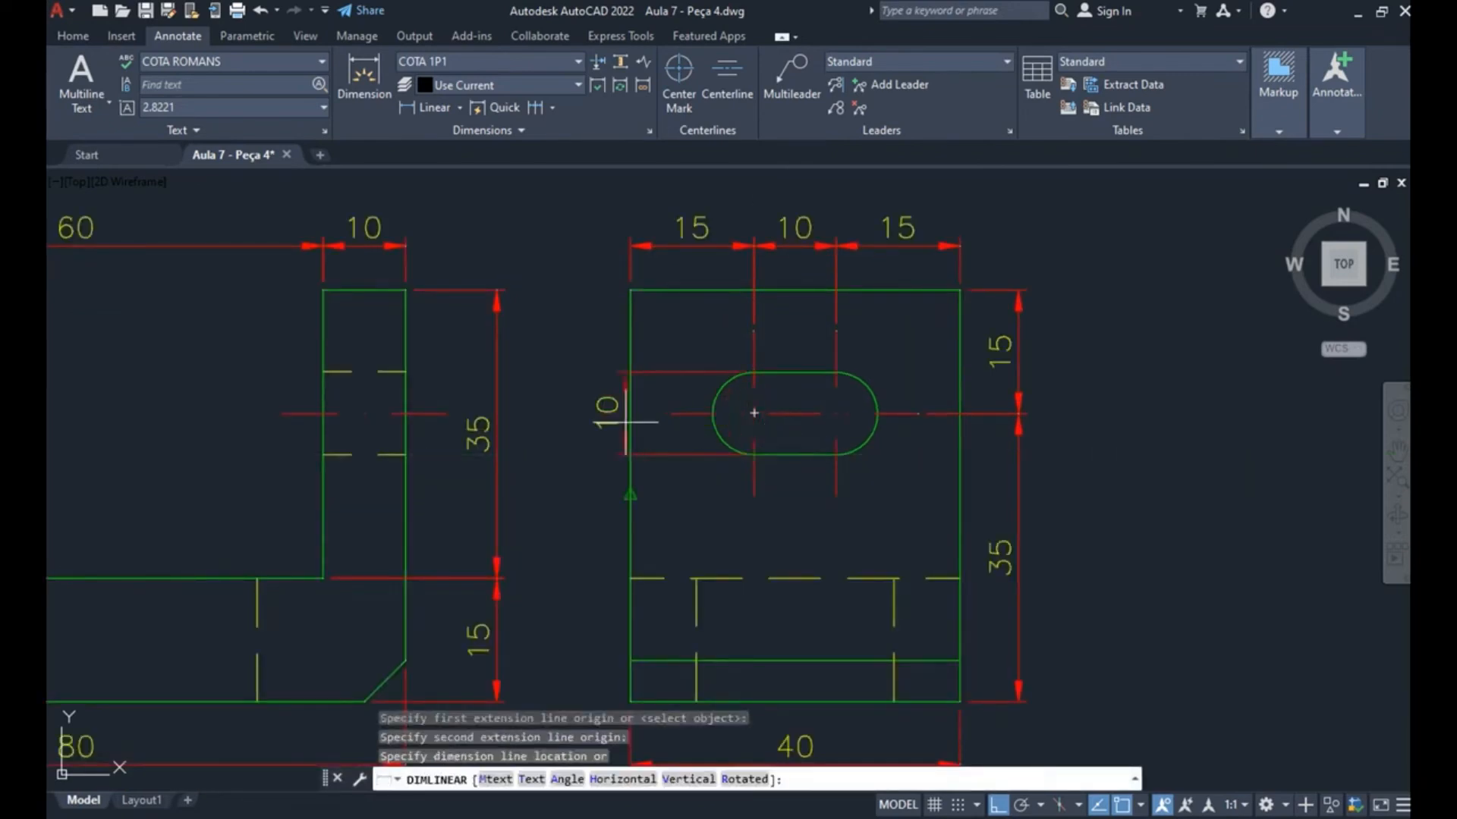
{"action": "left_click", "coordinate": [580, 425]}
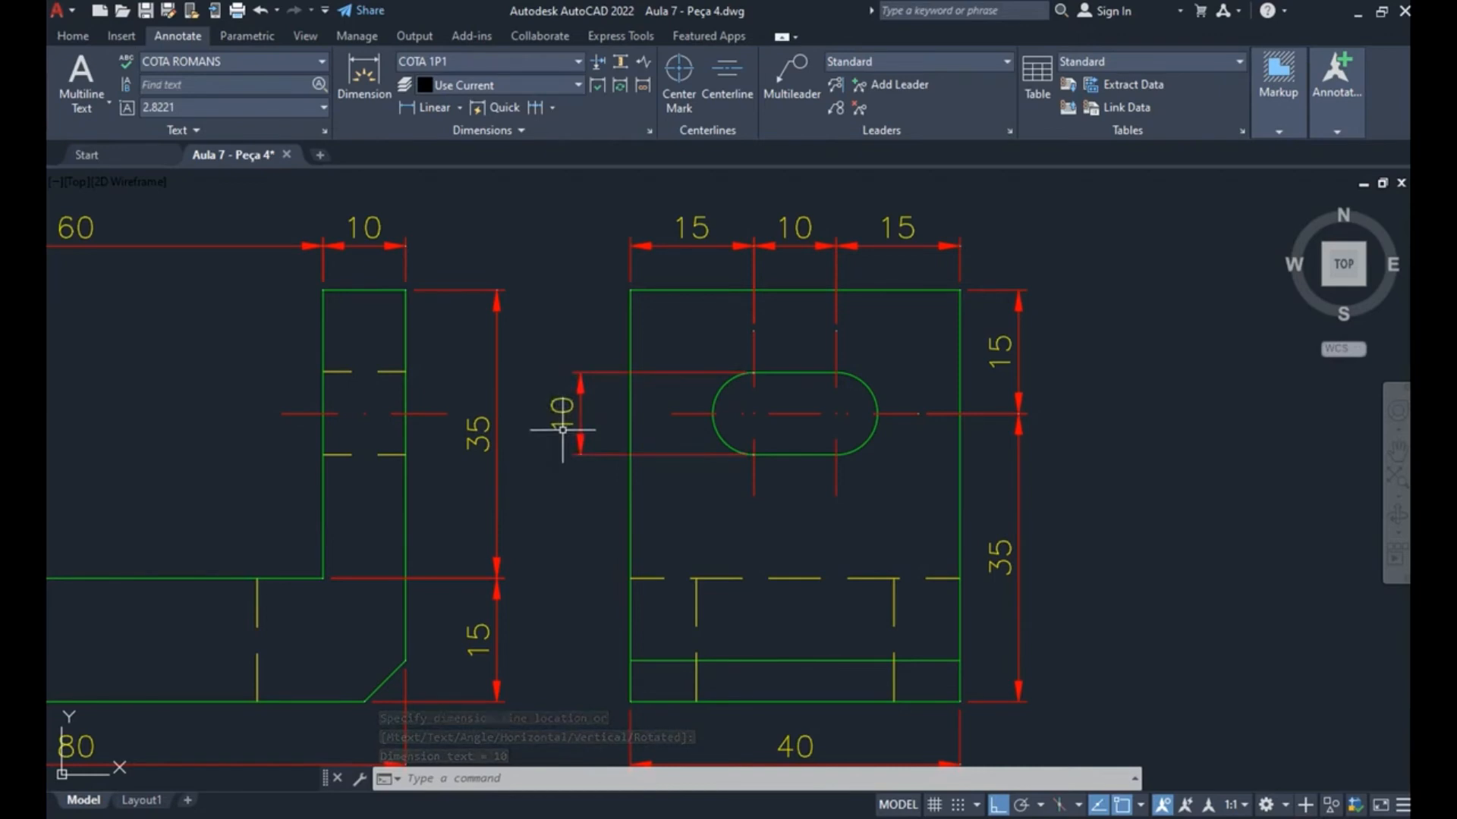
- Open the text of the slot's height dimension for editing
{"action": "type", "text": "ed"}
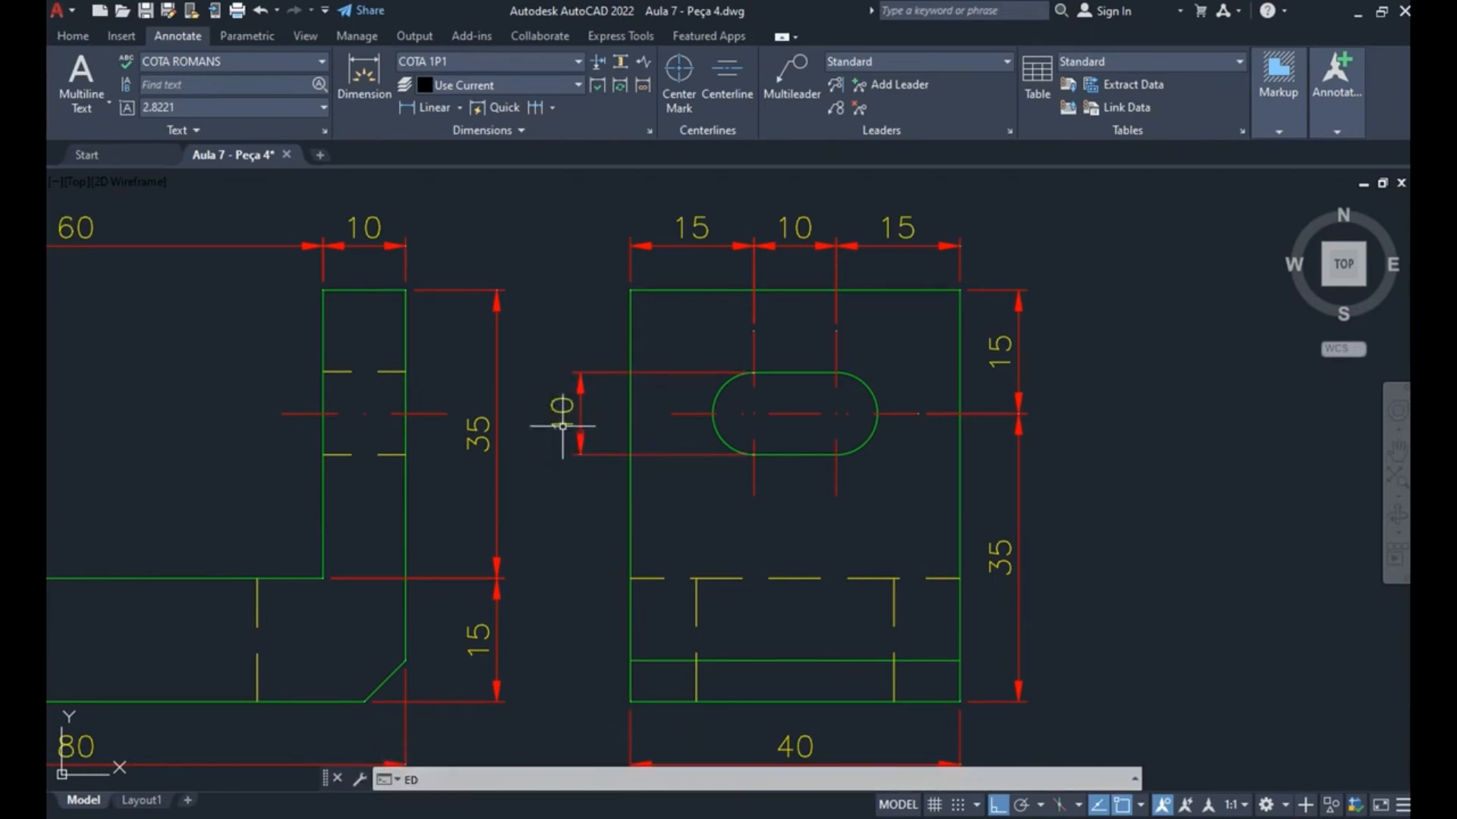
{"action": "key", "text": "Return"}
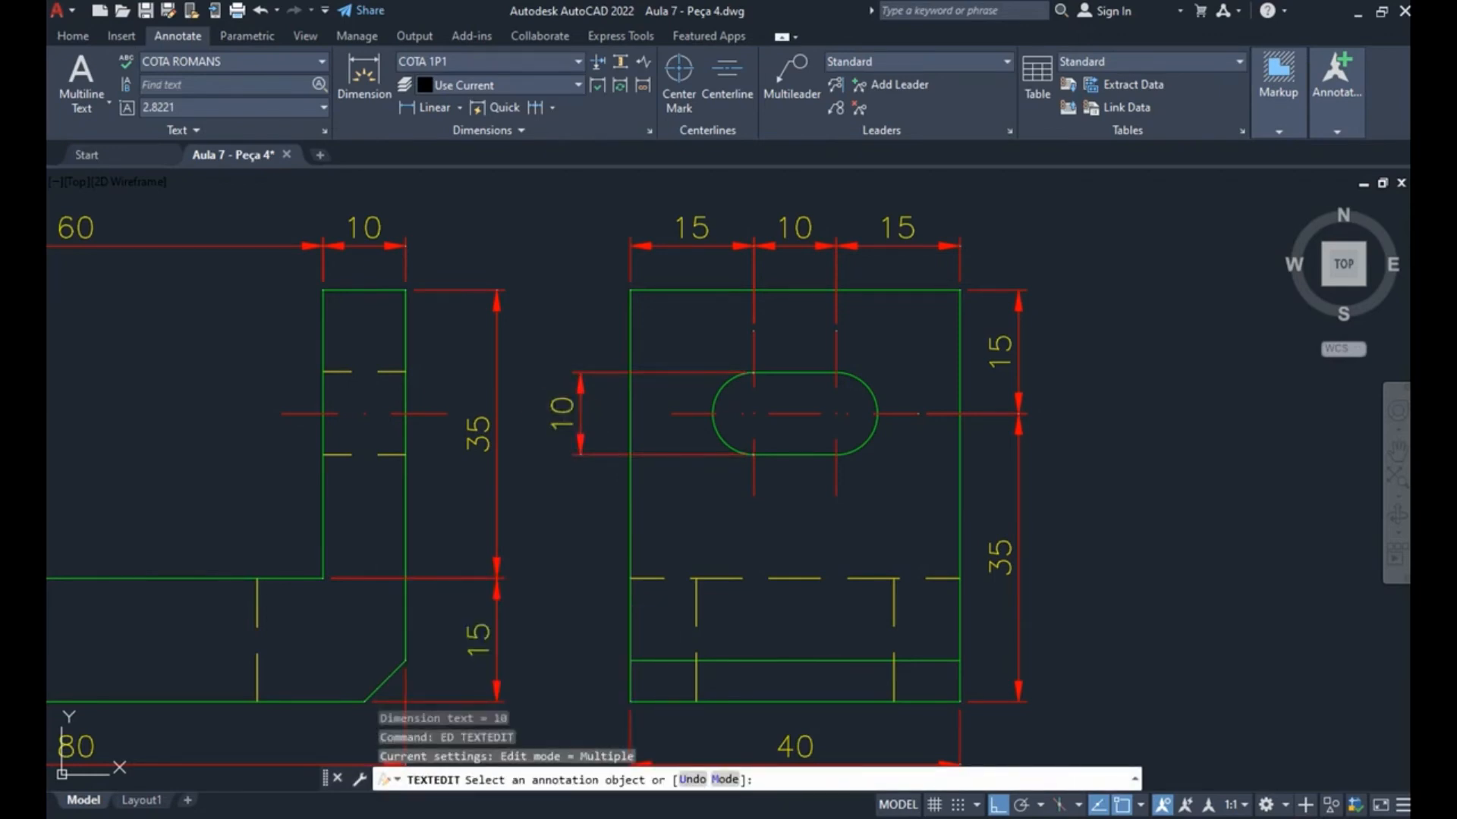
{"action": "left_click", "coordinate": [565, 417]}
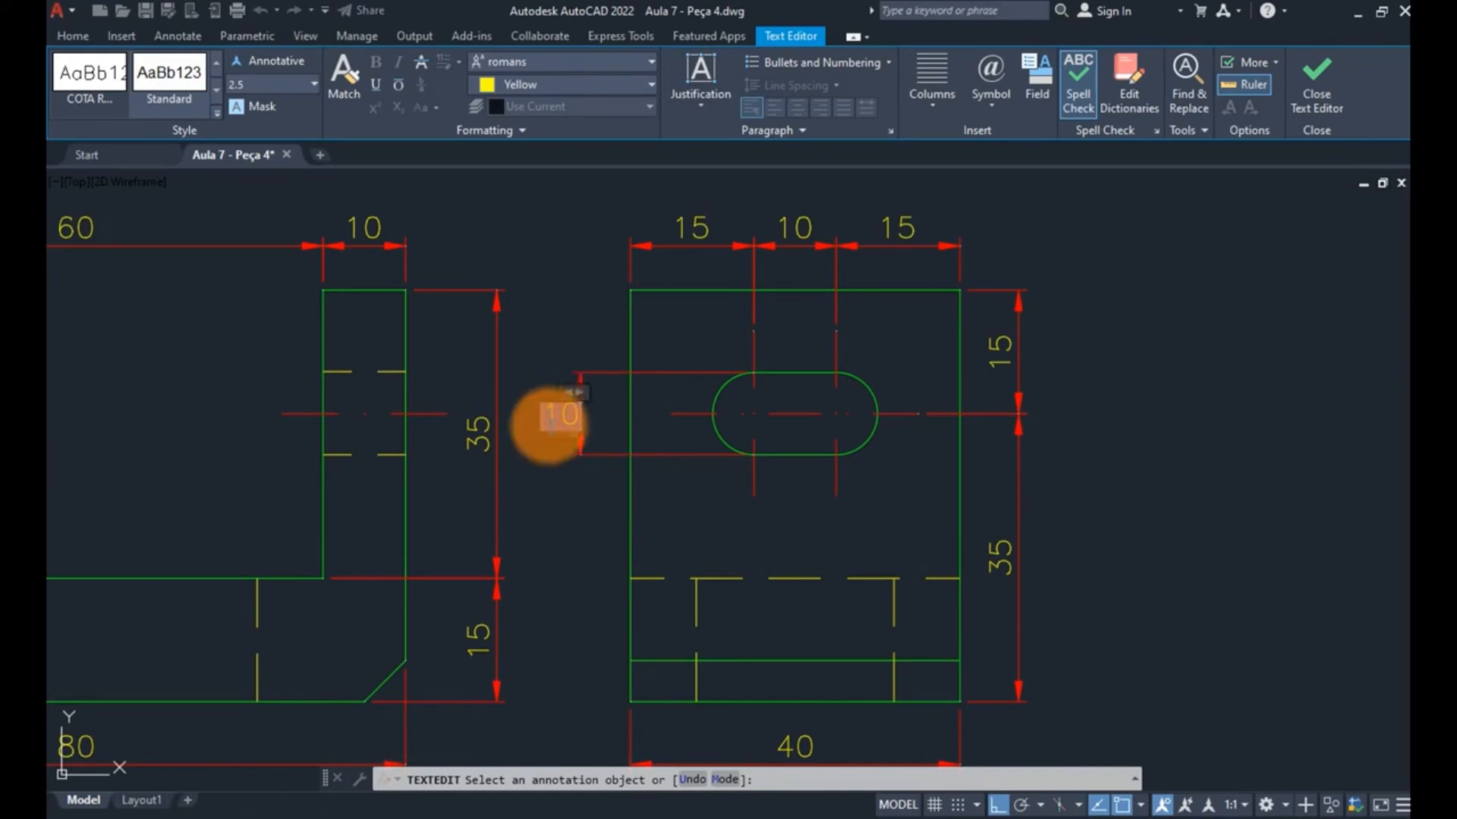
- Try deleting the slot height text and inserting the Diameter symbol from the symbol list, undoing each trial edit
{"action": "key", "text": "Delete"}
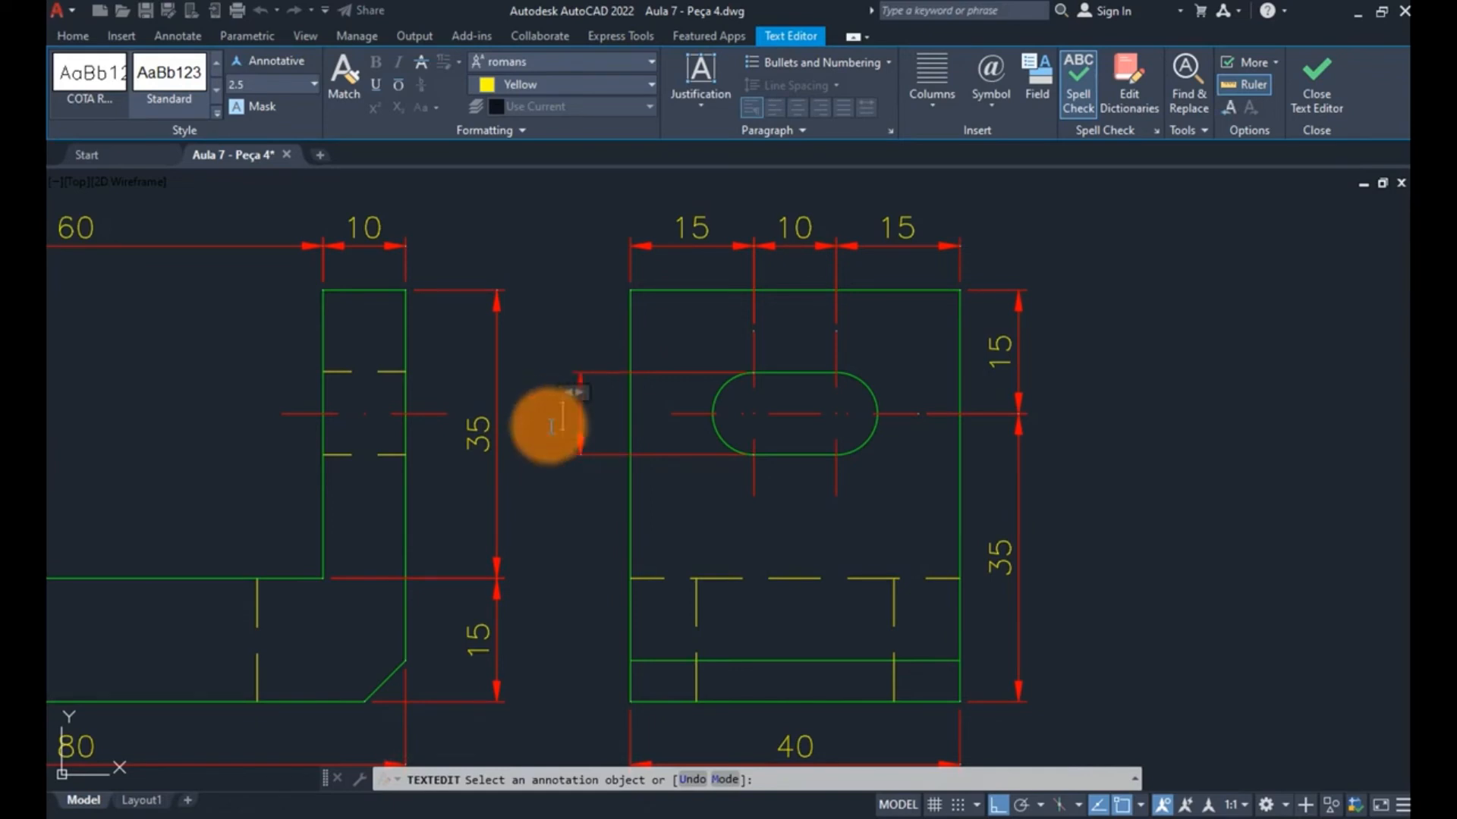
{"action": "key", "text": "ctrl+z"}
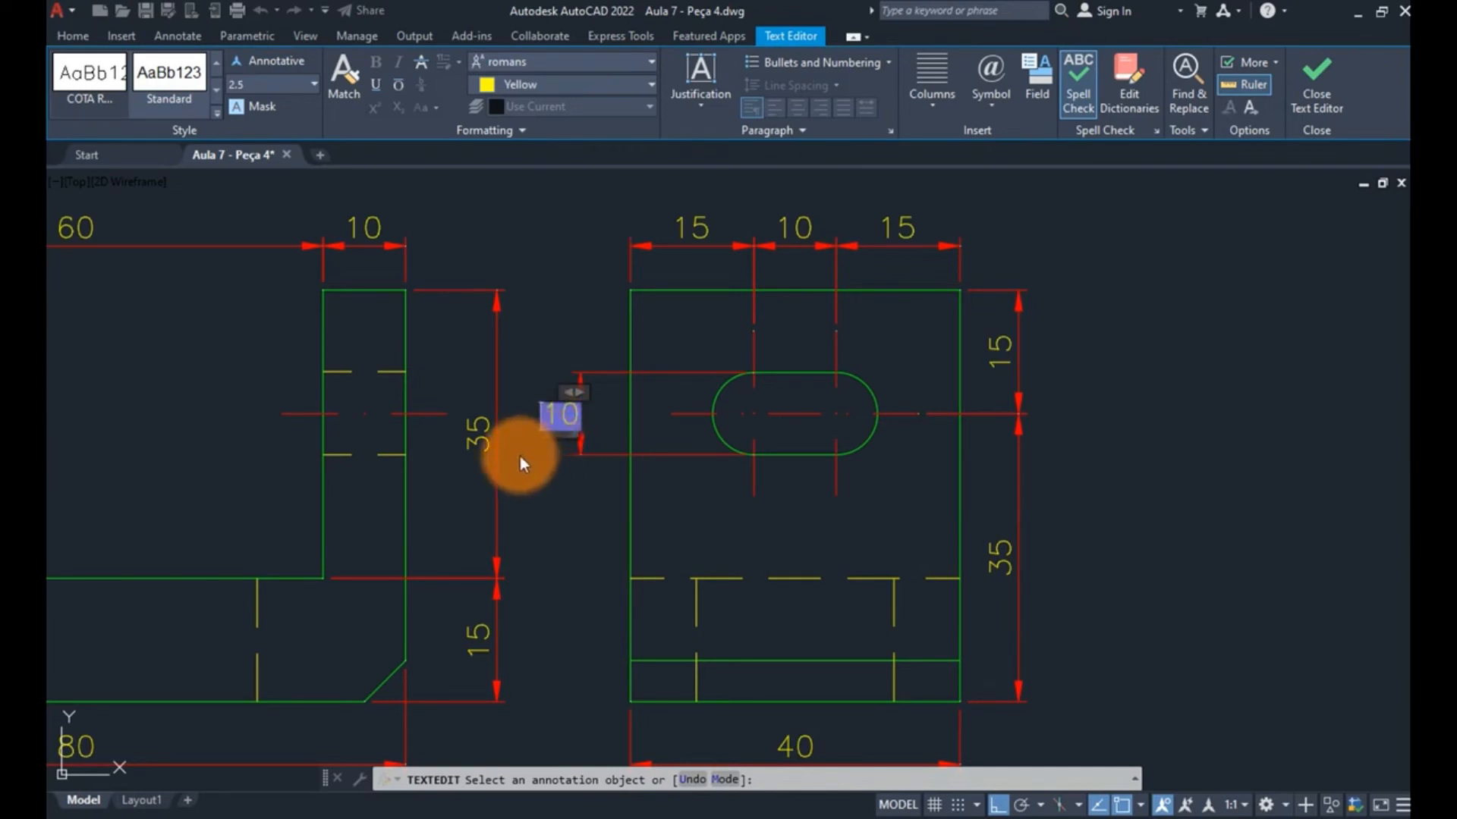
{"action": "left_click", "coordinate": [988, 106]}
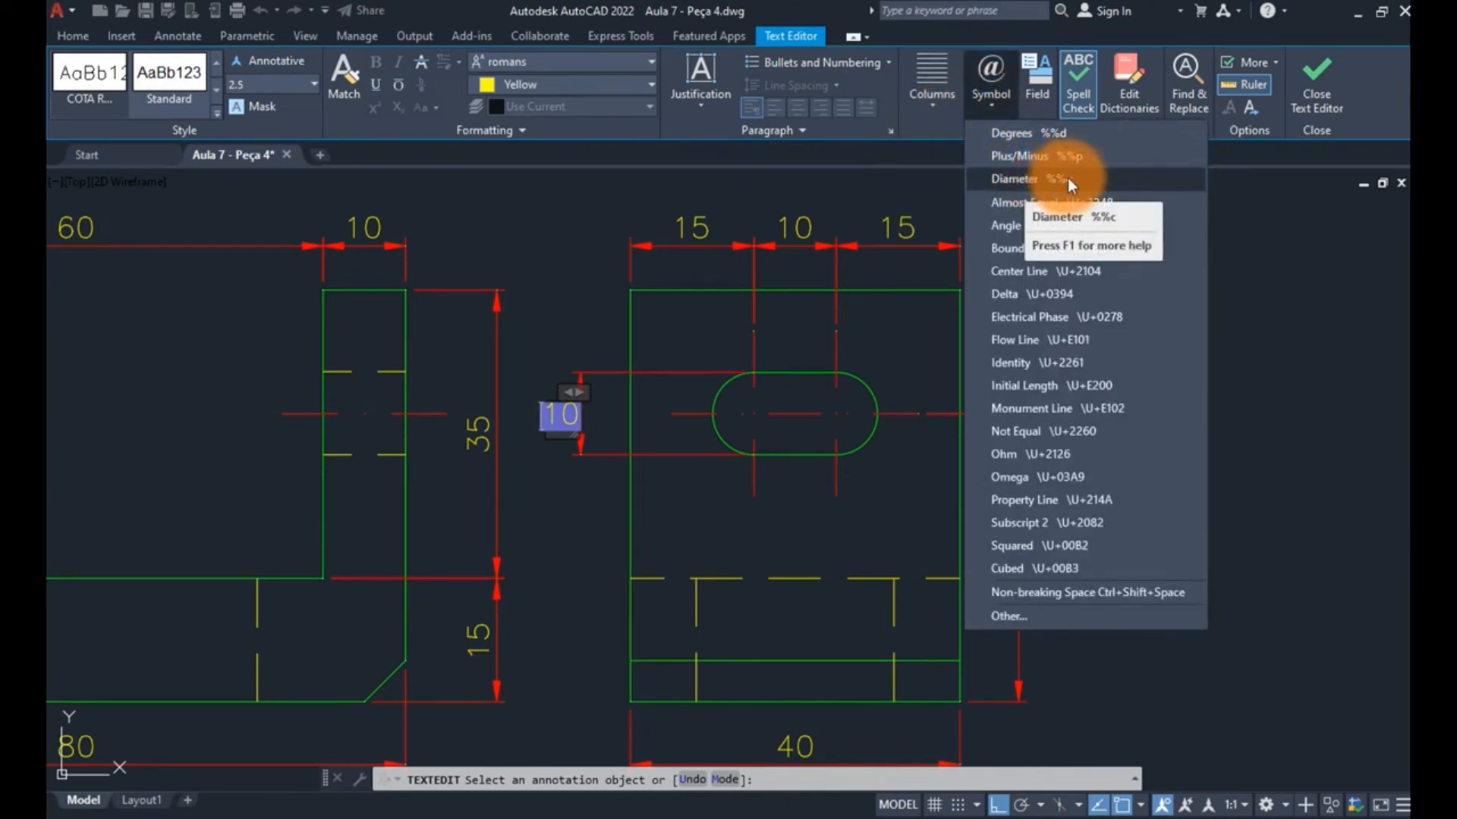
{"action": "left_click", "coordinate": [1036, 185]}
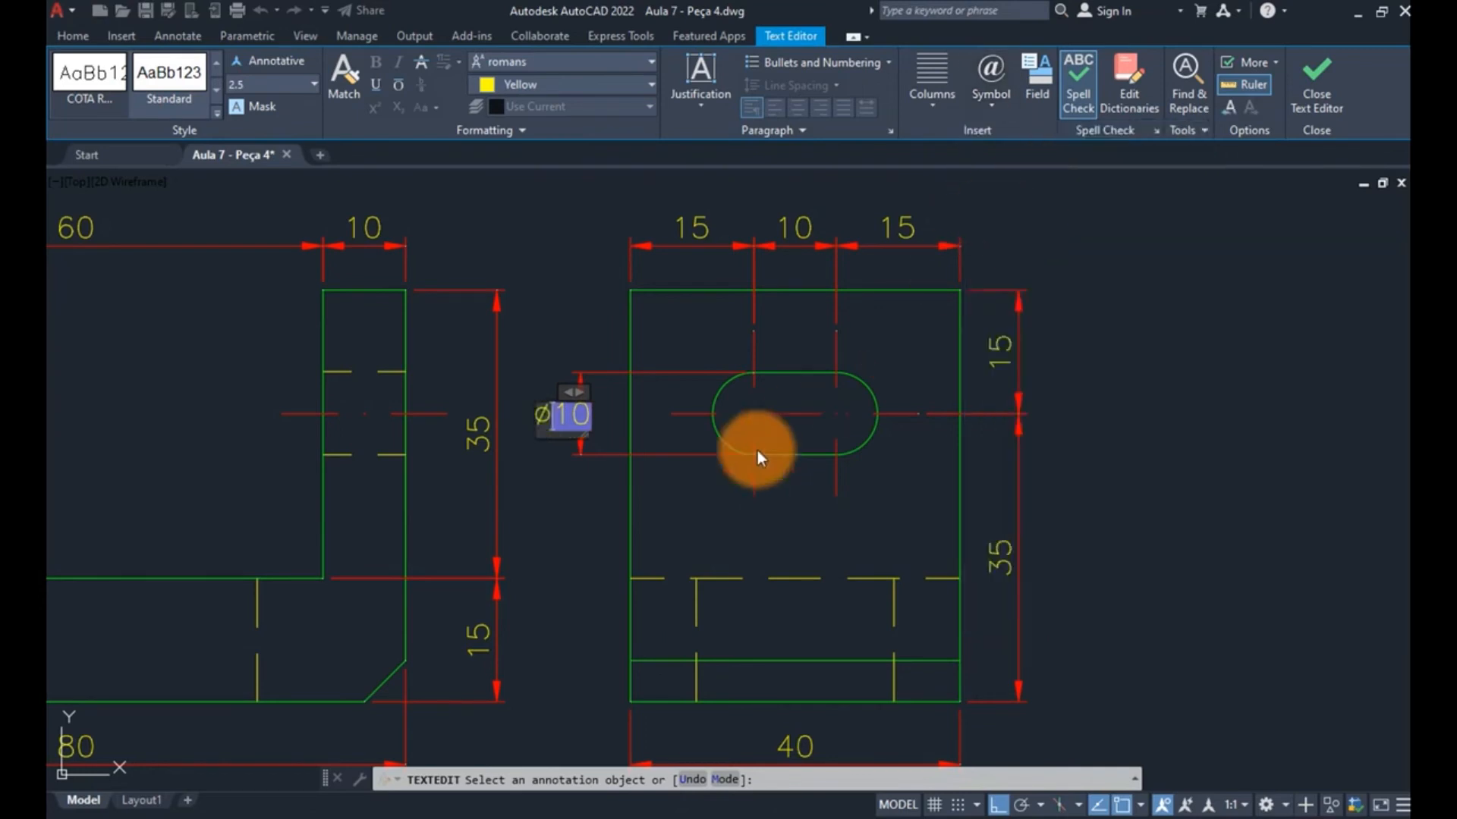
{"action": "key", "text": "ctrl+z"}
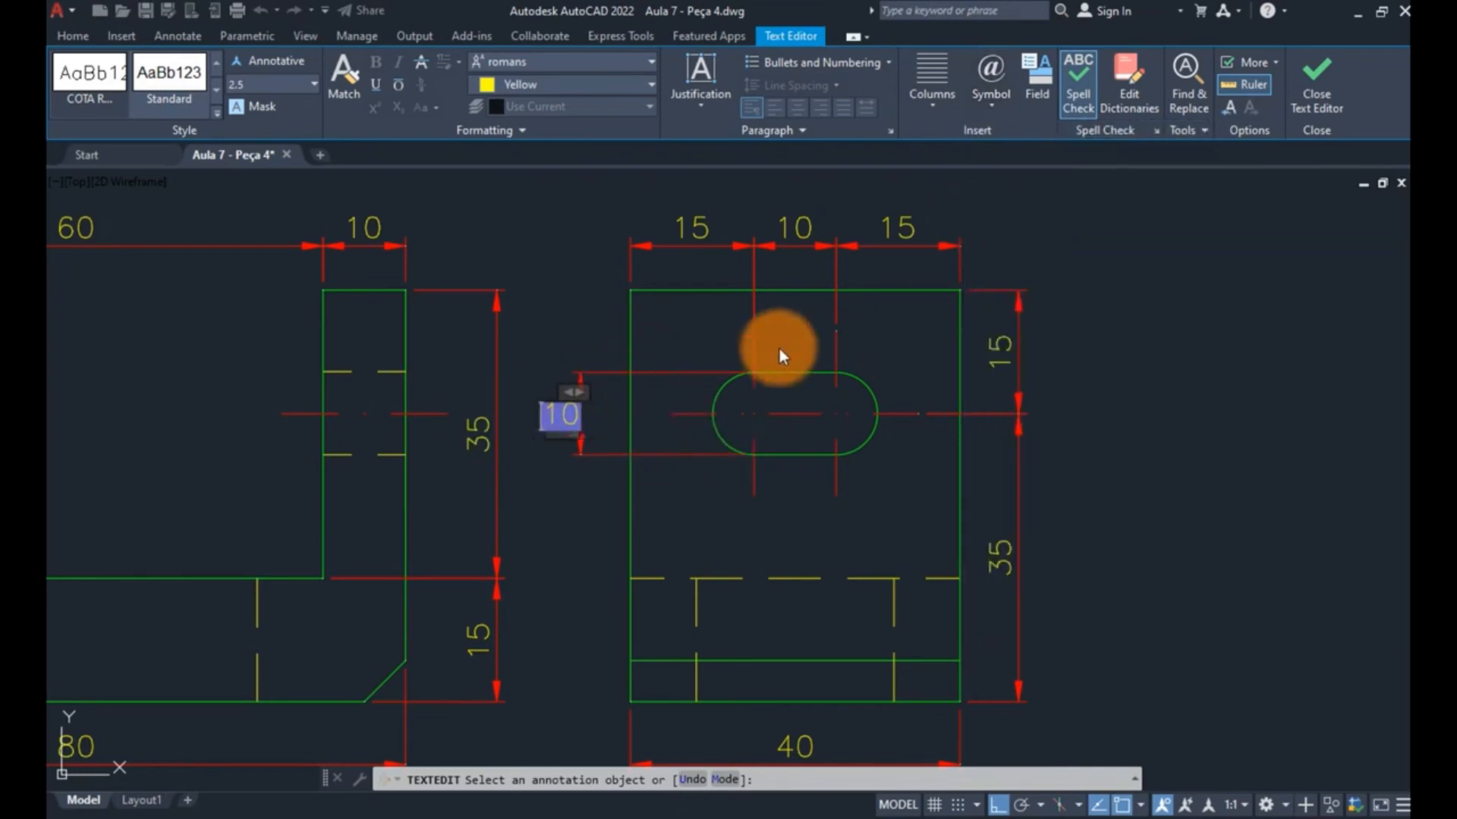
- Prefix the slot's height dimension text with the diameter symbol using the code %%c
{"action": "type", "text": "%%"}
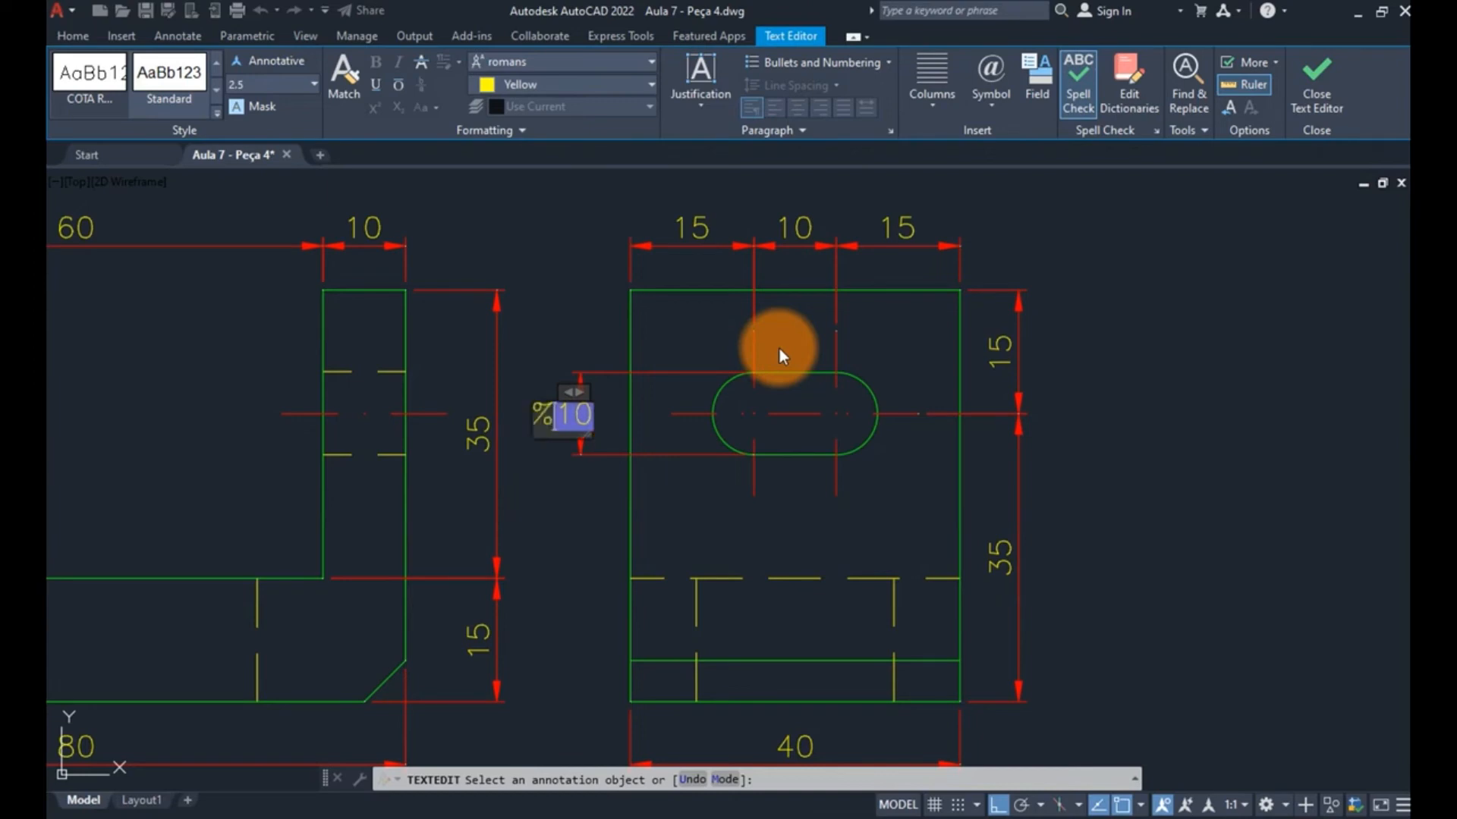
{"action": "type", "text": "c"}
{"action": "left_click", "coordinate": [681, 550]}
{"action": "scroll", "coordinate": [707, 356], "scroll_direction": "down", "scroll_amount": 3}
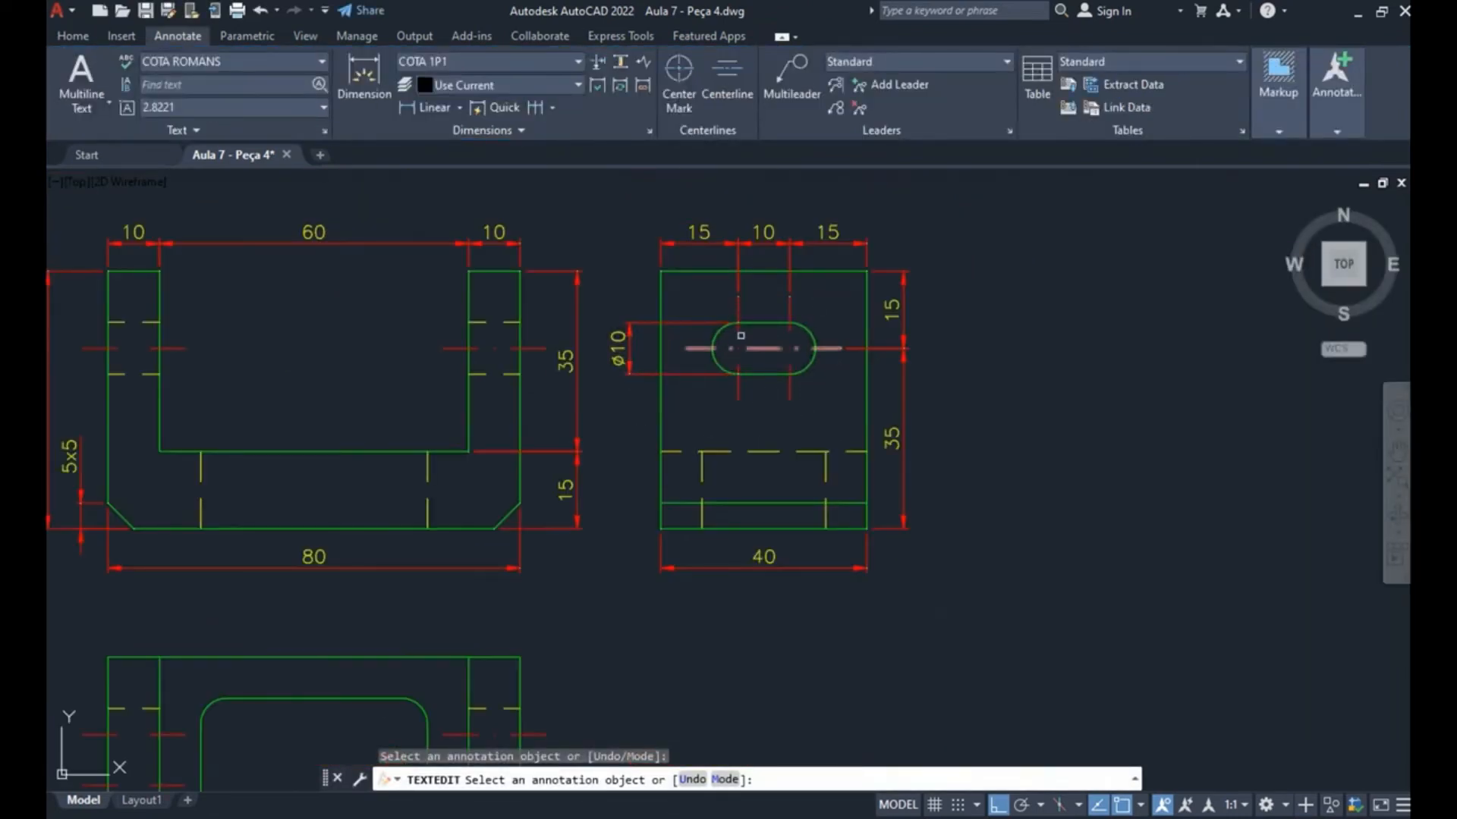
- Add a horizontal linear dimension of the rounded rectangular opening's width in the top view, placed above the view
{"action": "middle_click_drag", "start_coordinate": [234, 533], "coordinate": [633, 404]}
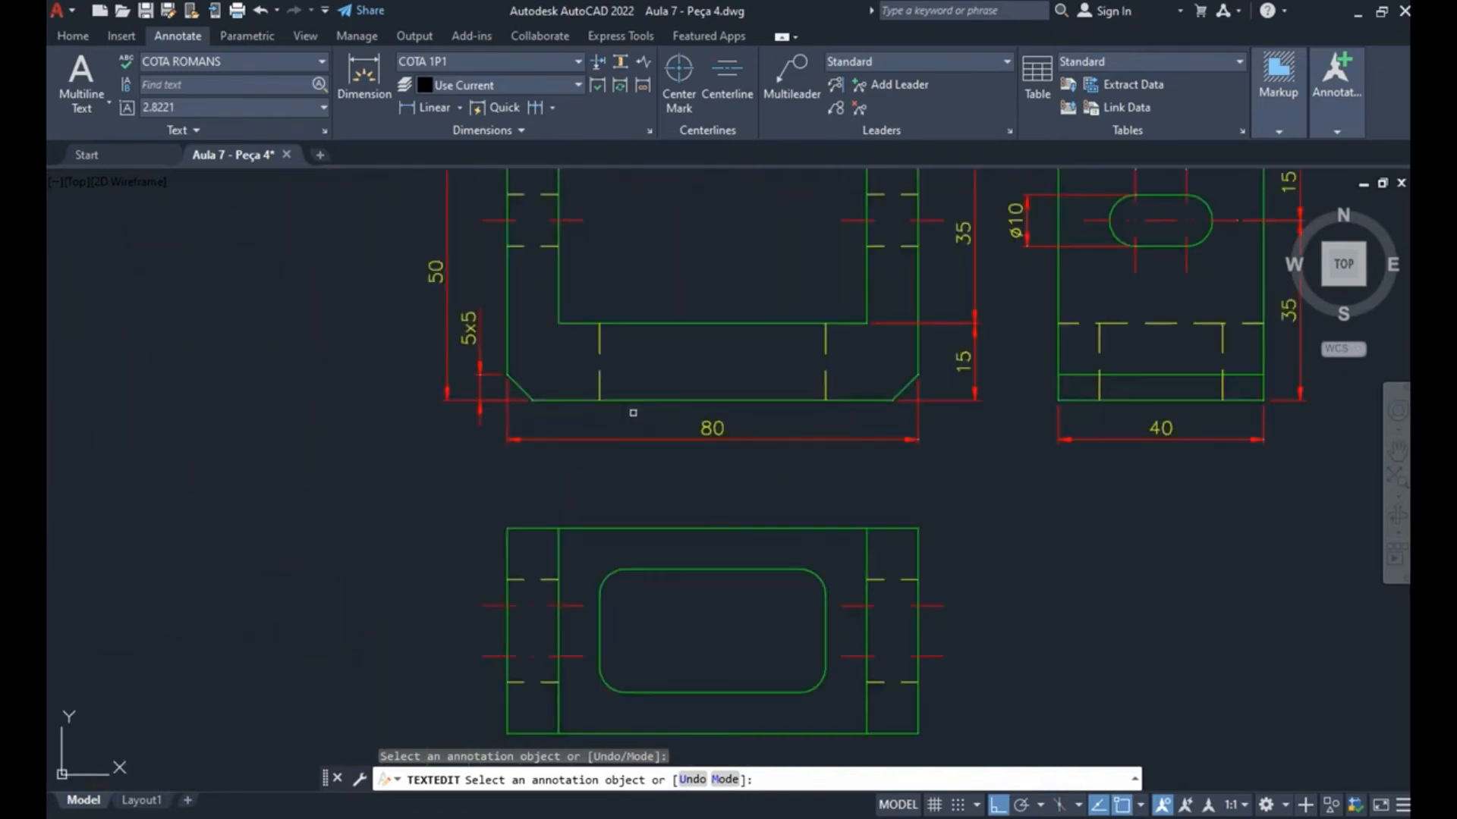
{"action": "key", "text": "Escape"}
{"action": "scroll", "coordinate": [673, 576], "scroll_direction": "down", "scroll_amount": 2}
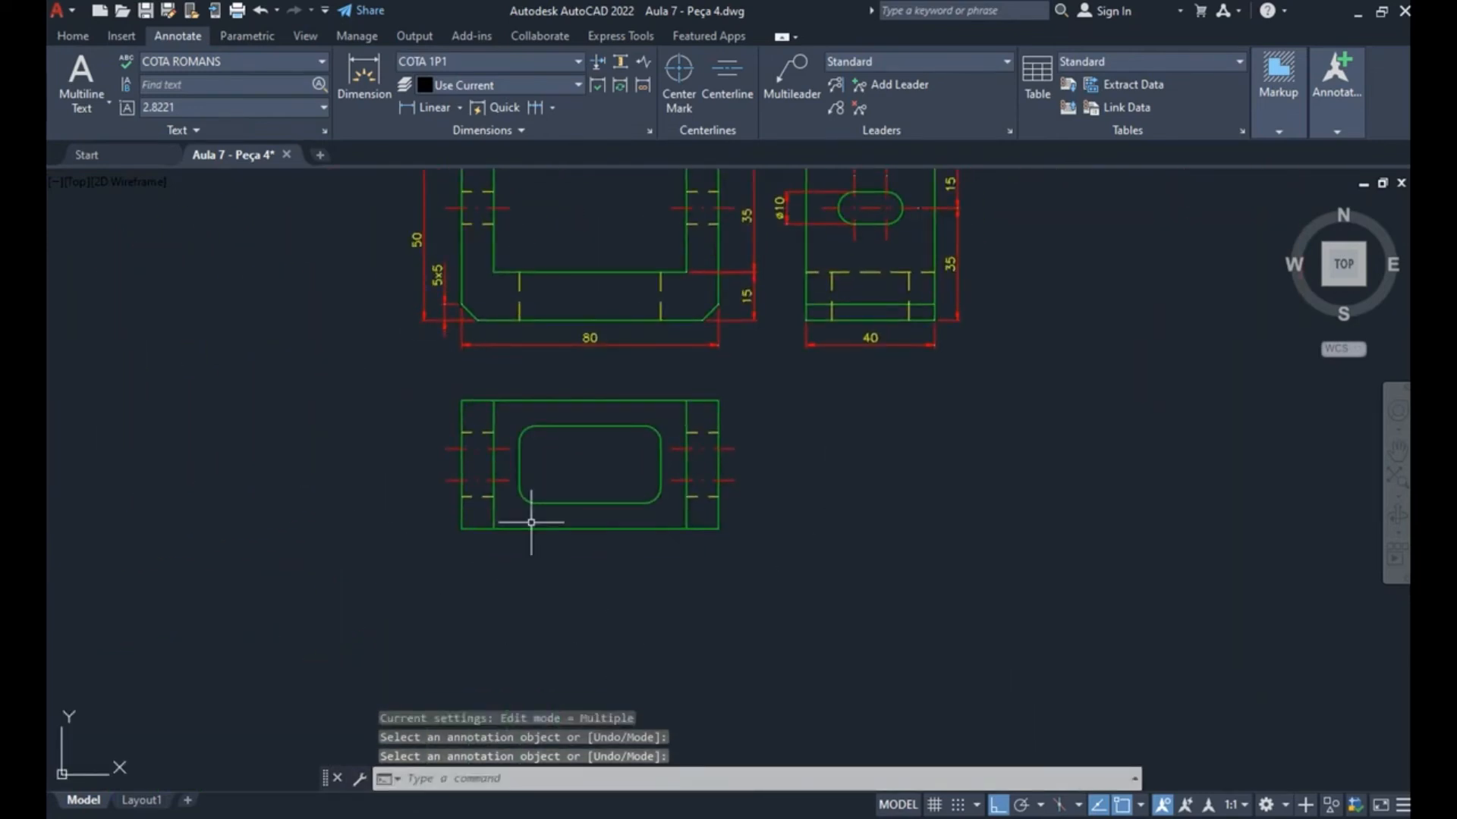
{"action": "type", "text": "DLI"}
{"action": "key", "text": "Return"}
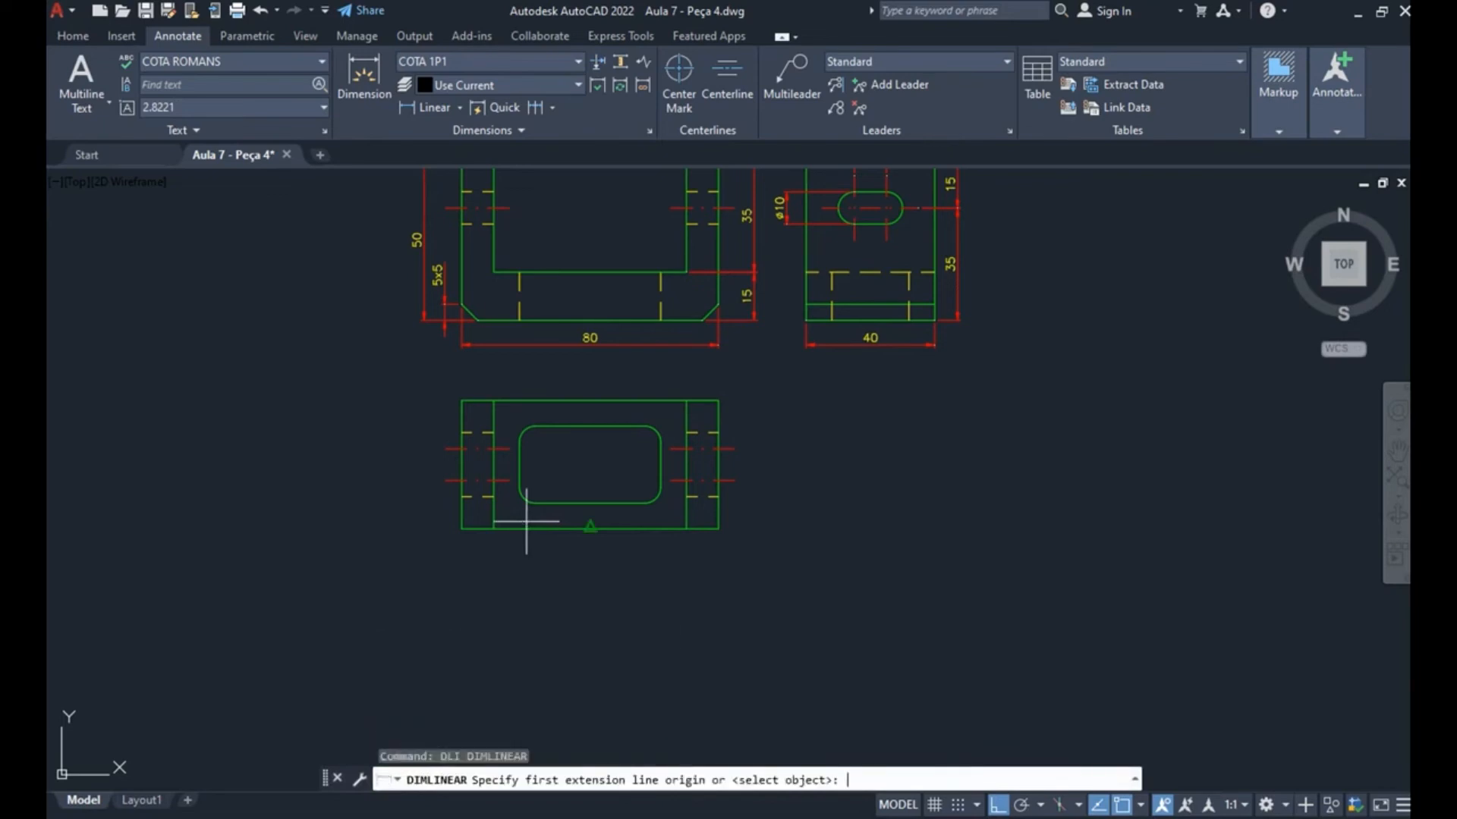
{"action": "scroll", "coordinate": [546, 401], "scroll_direction": "up", "scroll_amount": 4}
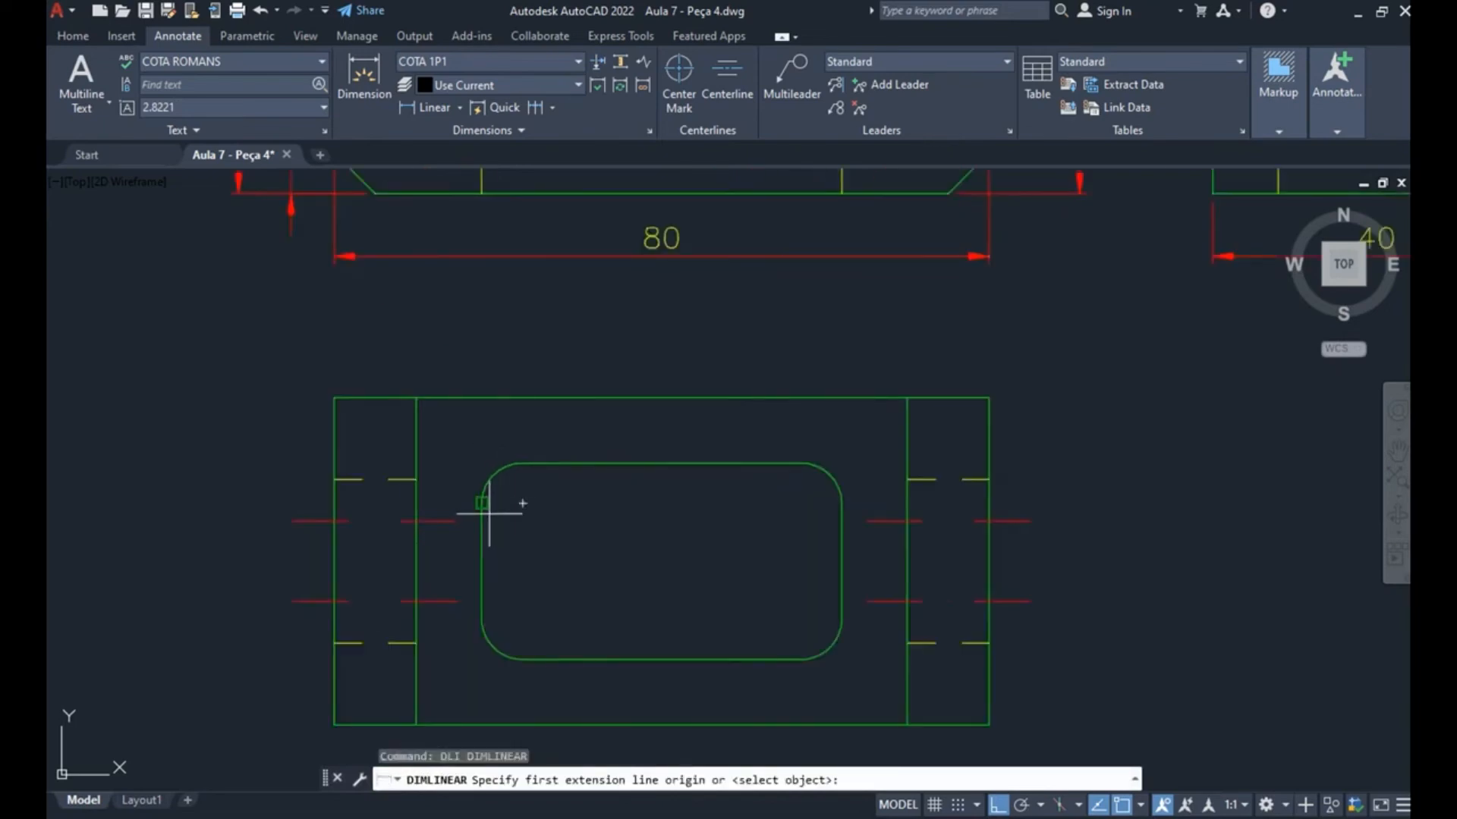
{"action": "left_click", "coordinate": [486, 509]}
{"action": "left_click", "coordinate": [842, 508]}
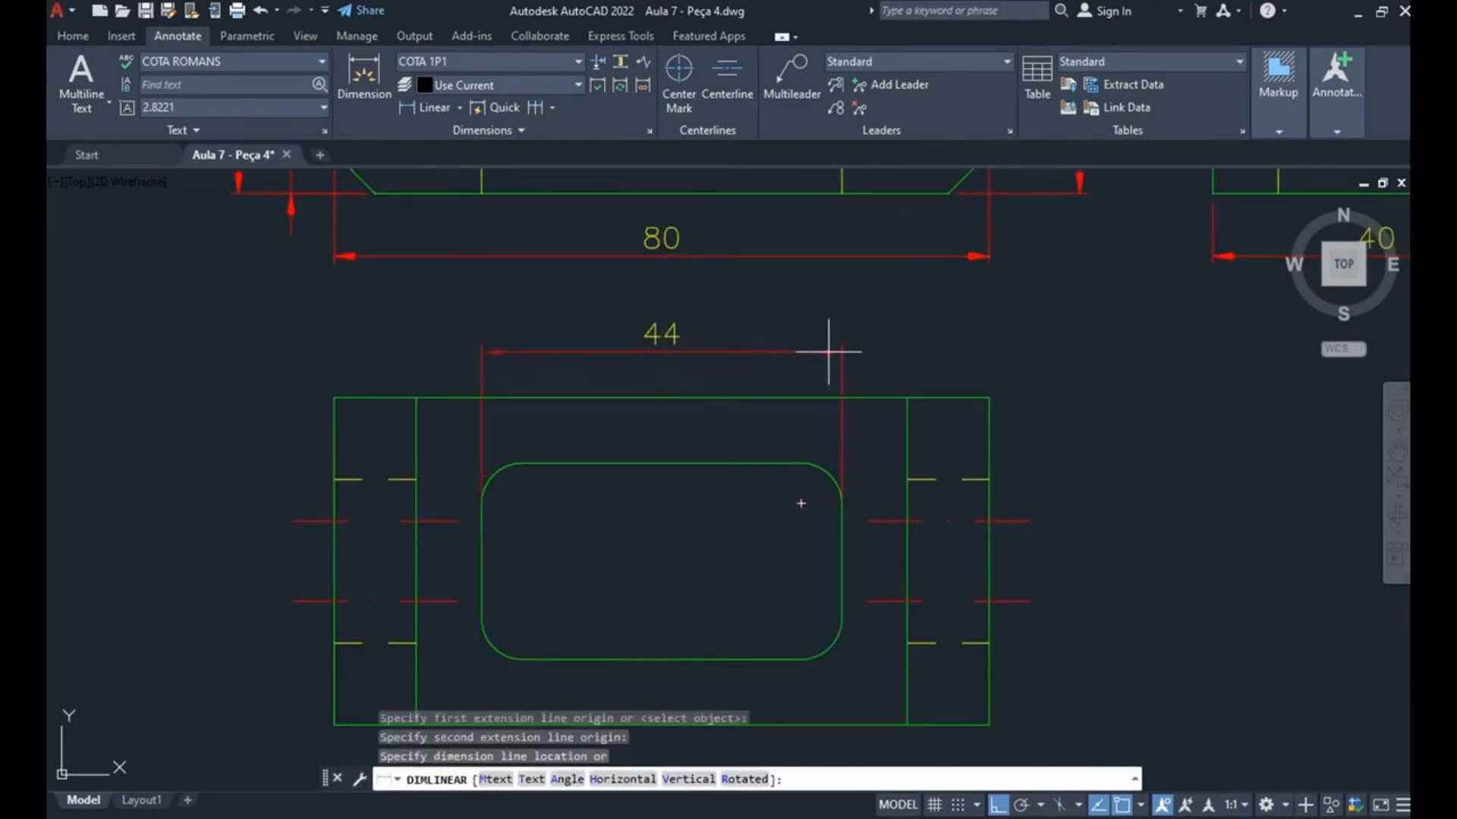
{"action": "left_click", "coordinate": [835, 349]}
{"action": "key", "text": "Escape"}
- Dimension the horizontal distances from the opening's sides to the part's right and left outer edges, in line with the opening's width dimension
{"action": "key", "text": "Return"}
{"action": "left_click", "coordinate": [842, 503]}
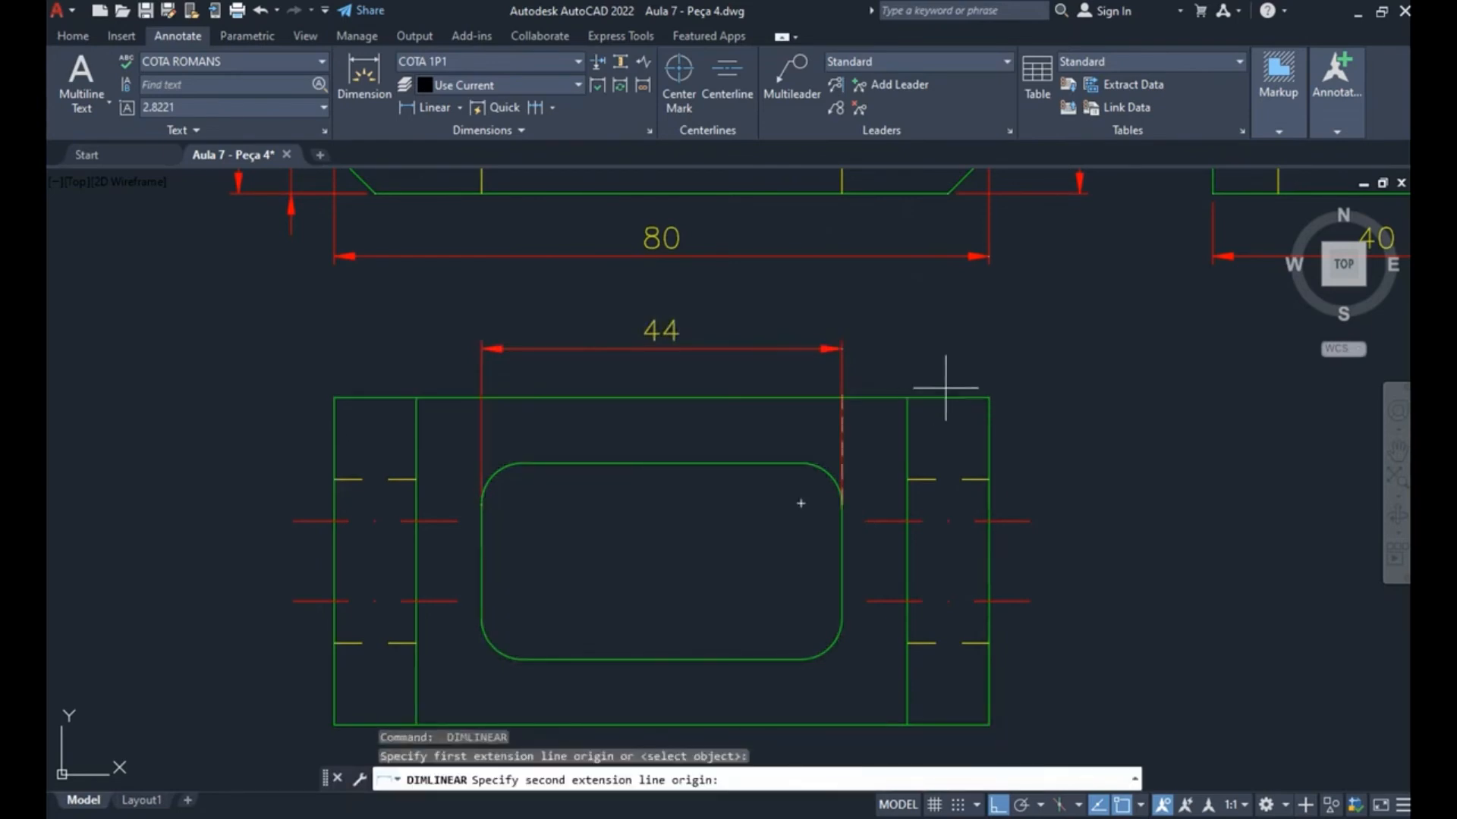
{"action": "left_click", "coordinate": [987, 398]}
{"action": "left_click", "coordinate": [840, 349]}
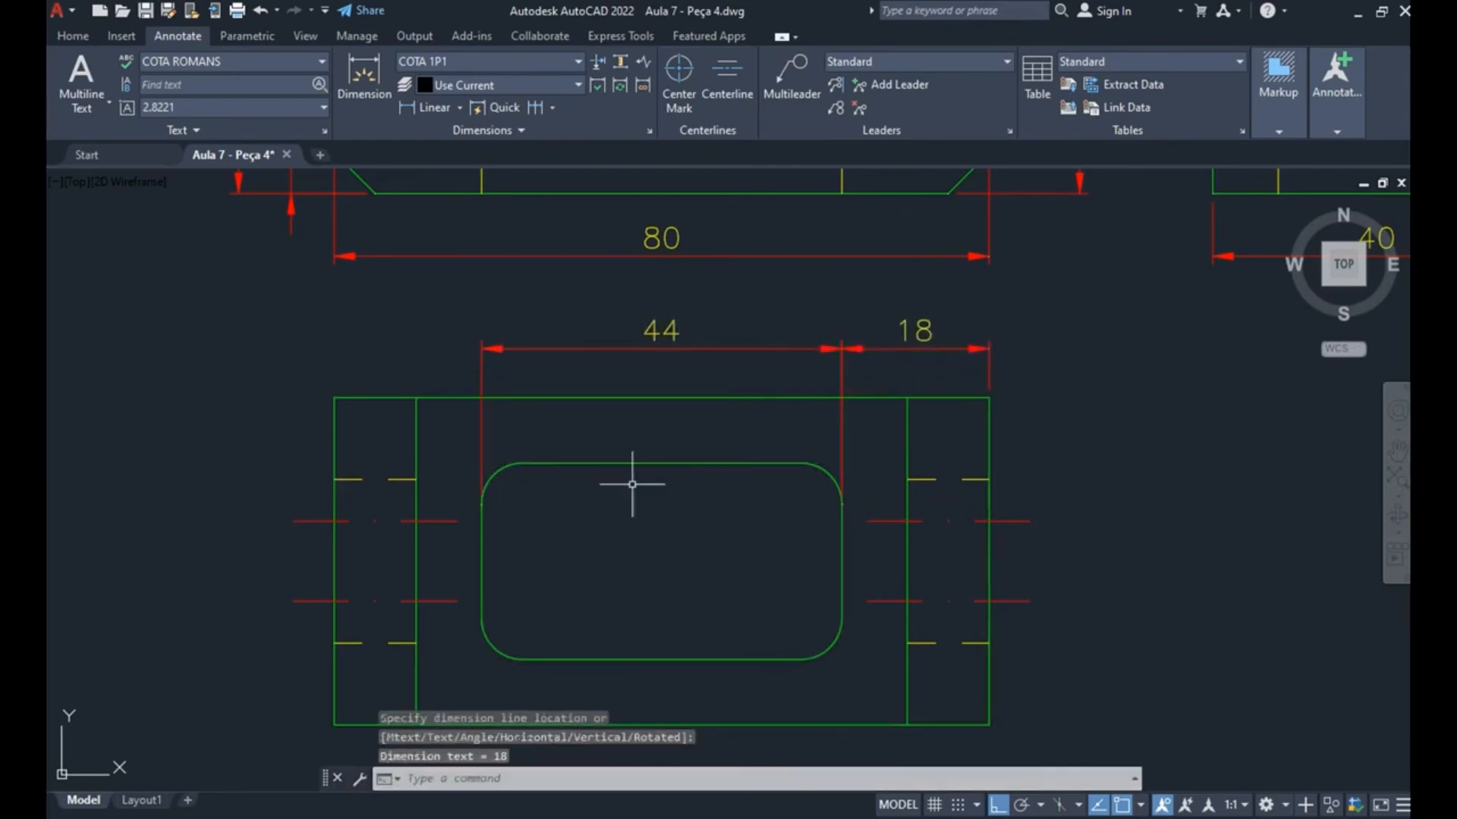
{"action": "key", "text": "Return"}
{"action": "left_click", "coordinate": [481, 503]}
{"action": "left_click", "coordinate": [334, 398]}
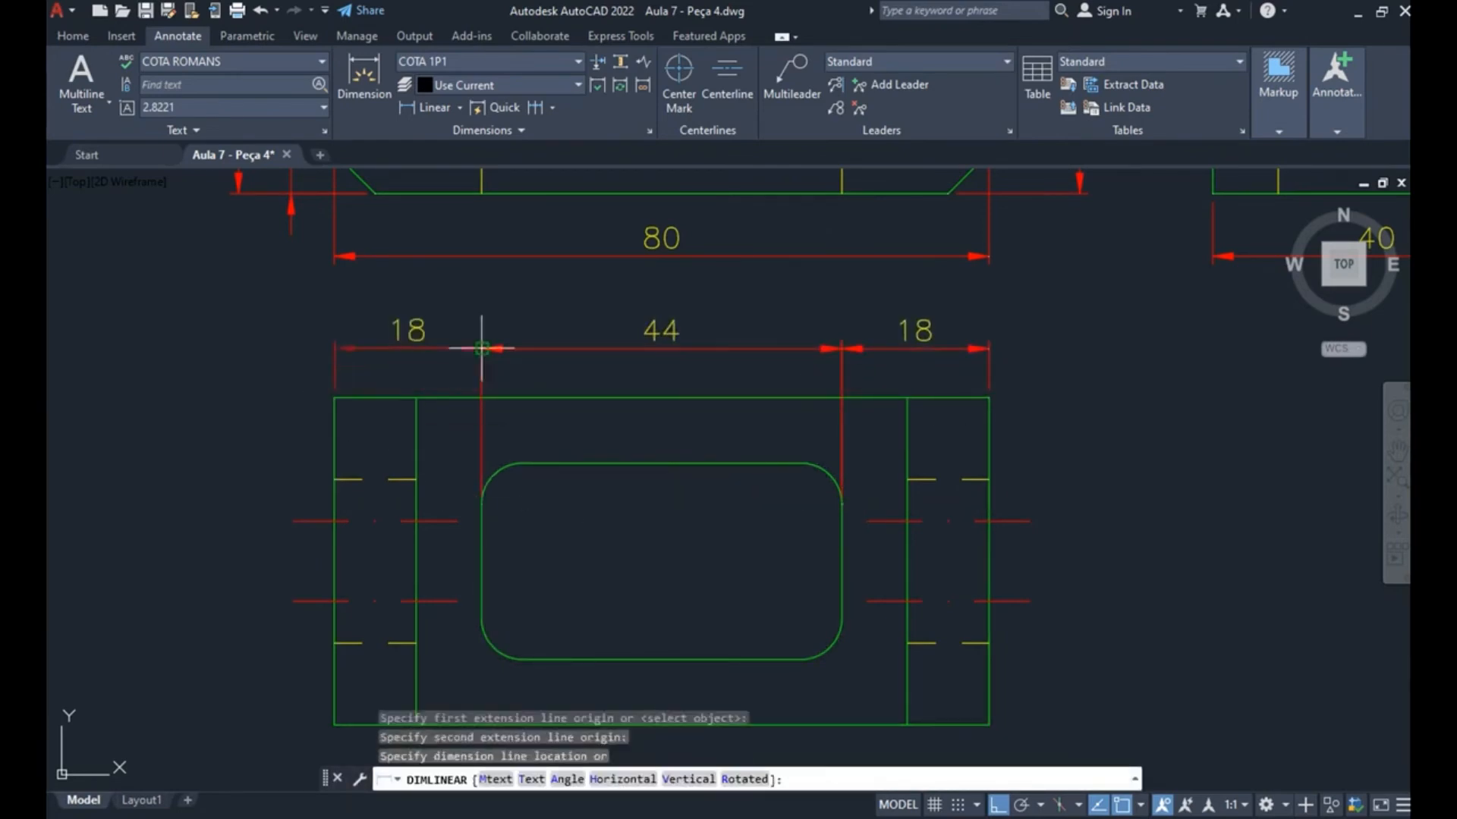
{"action": "left_click", "coordinate": [563, 349]}
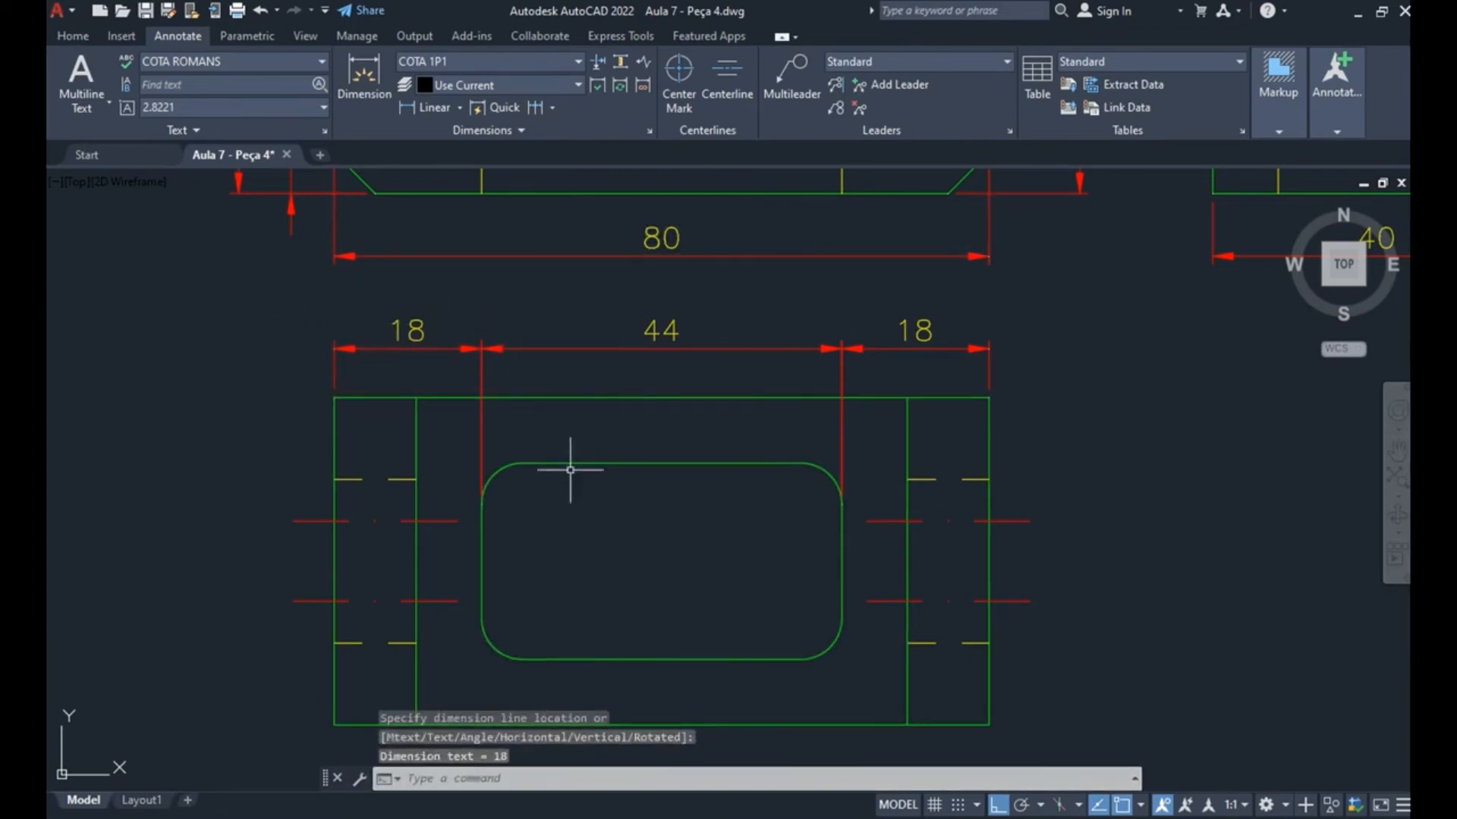
- Add a vertical linear dimension of the rounded opening's height, placed to the left of the top view
{"action": "key", "text": "Return"}
{"action": "left_click", "coordinate": [525, 464]}
{"action": "left_click", "coordinate": [540, 655]}
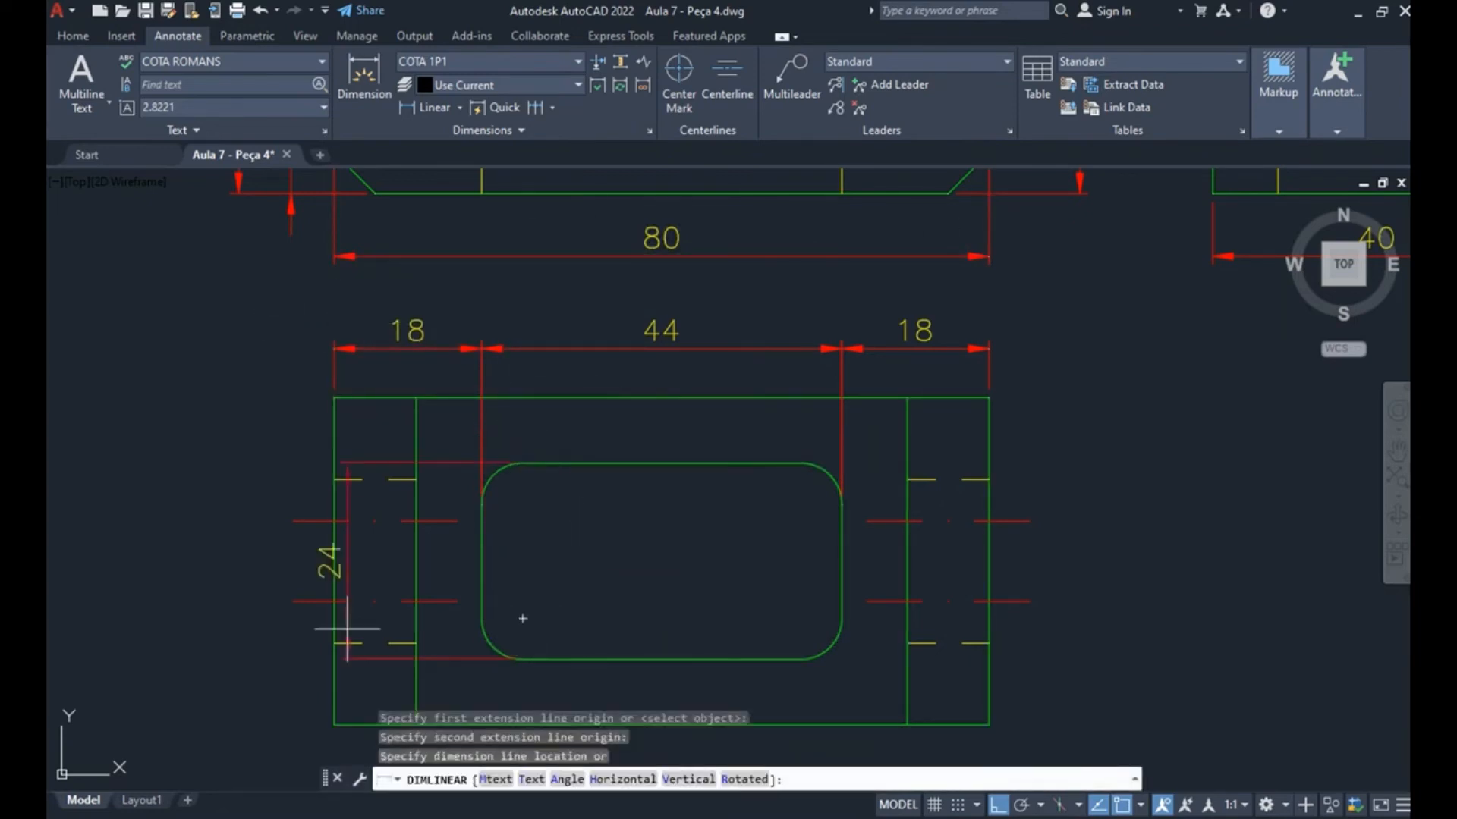
{"action": "left_click", "coordinate": [263, 588]}
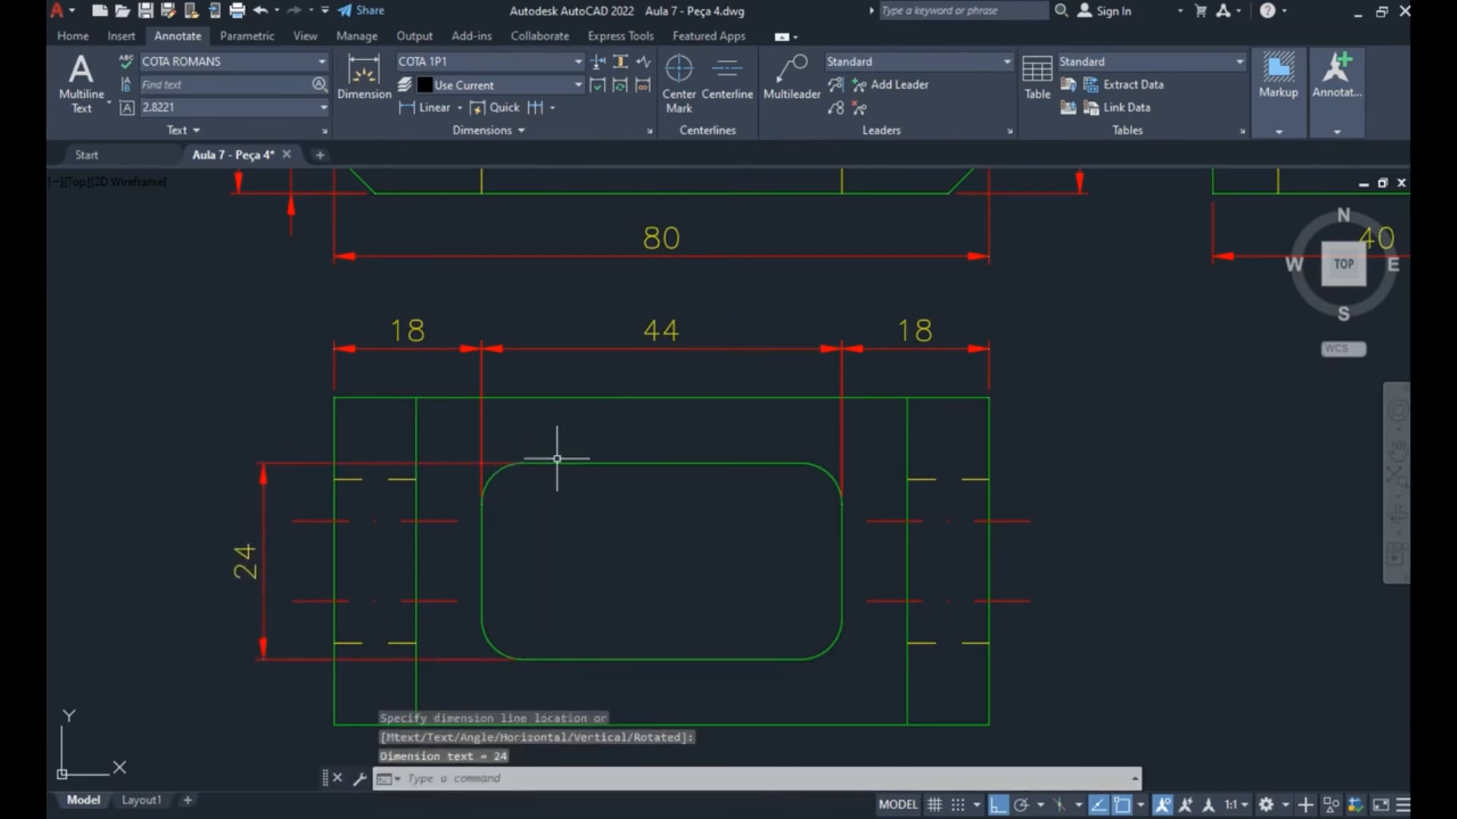
- Dimension the vertical distances from the opening to the top view's upper and lower edges, in line with the opening's height dimension
{"action": "key", "text": "Return"}
{"action": "left_click", "coordinate": [524, 463]}
{"action": "left_click", "coordinate": [335, 397]}
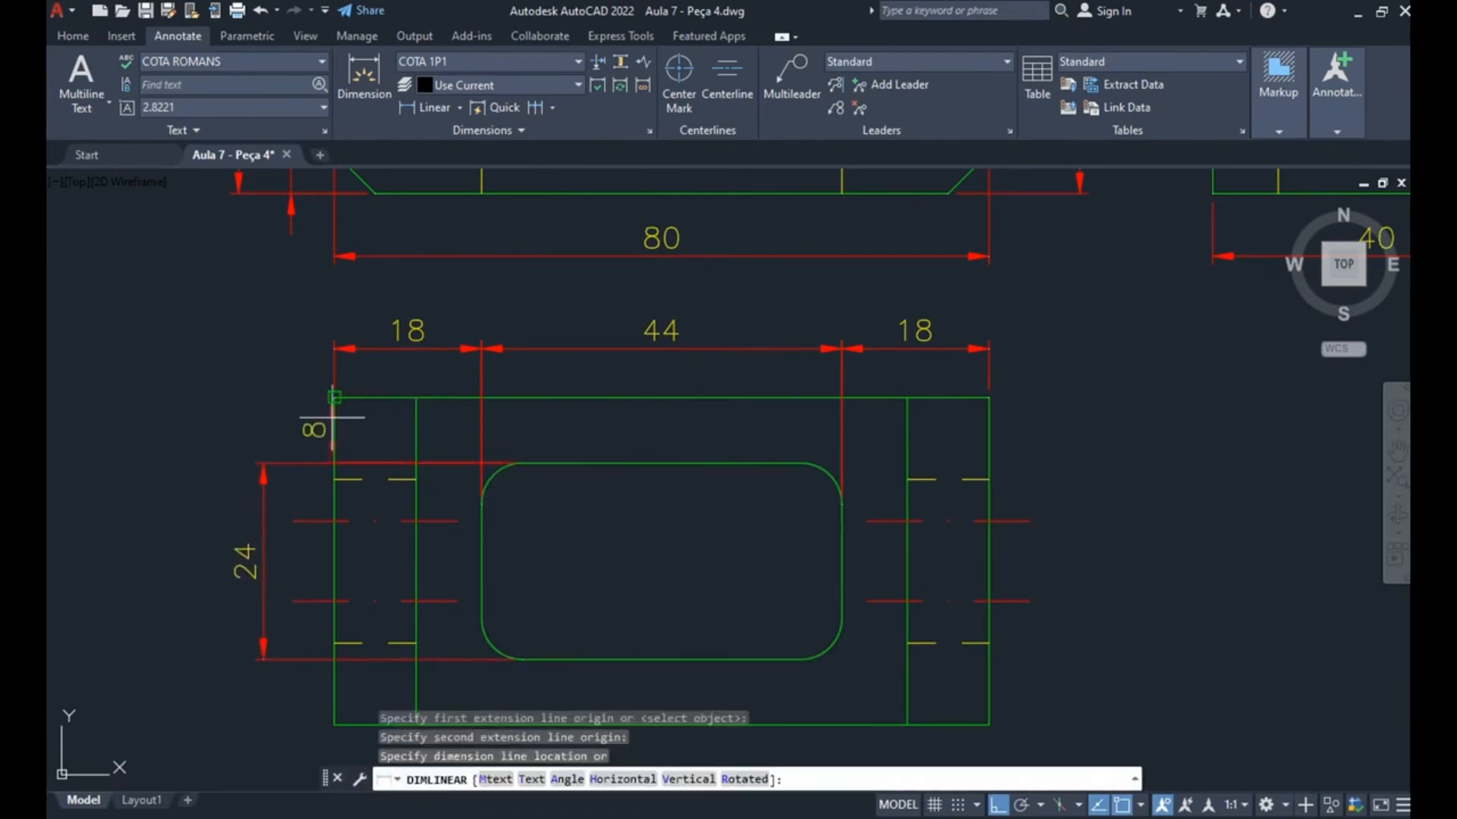
{"action": "left_click", "coordinate": [263, 508]}
{"action": "key", "text": "Return"}
{"action": "left_click", "coordinate": [523, 659]}
{"action": "middle_click_drag", "start_coordinate": [487, 725], "coordinate": [537, 569]}
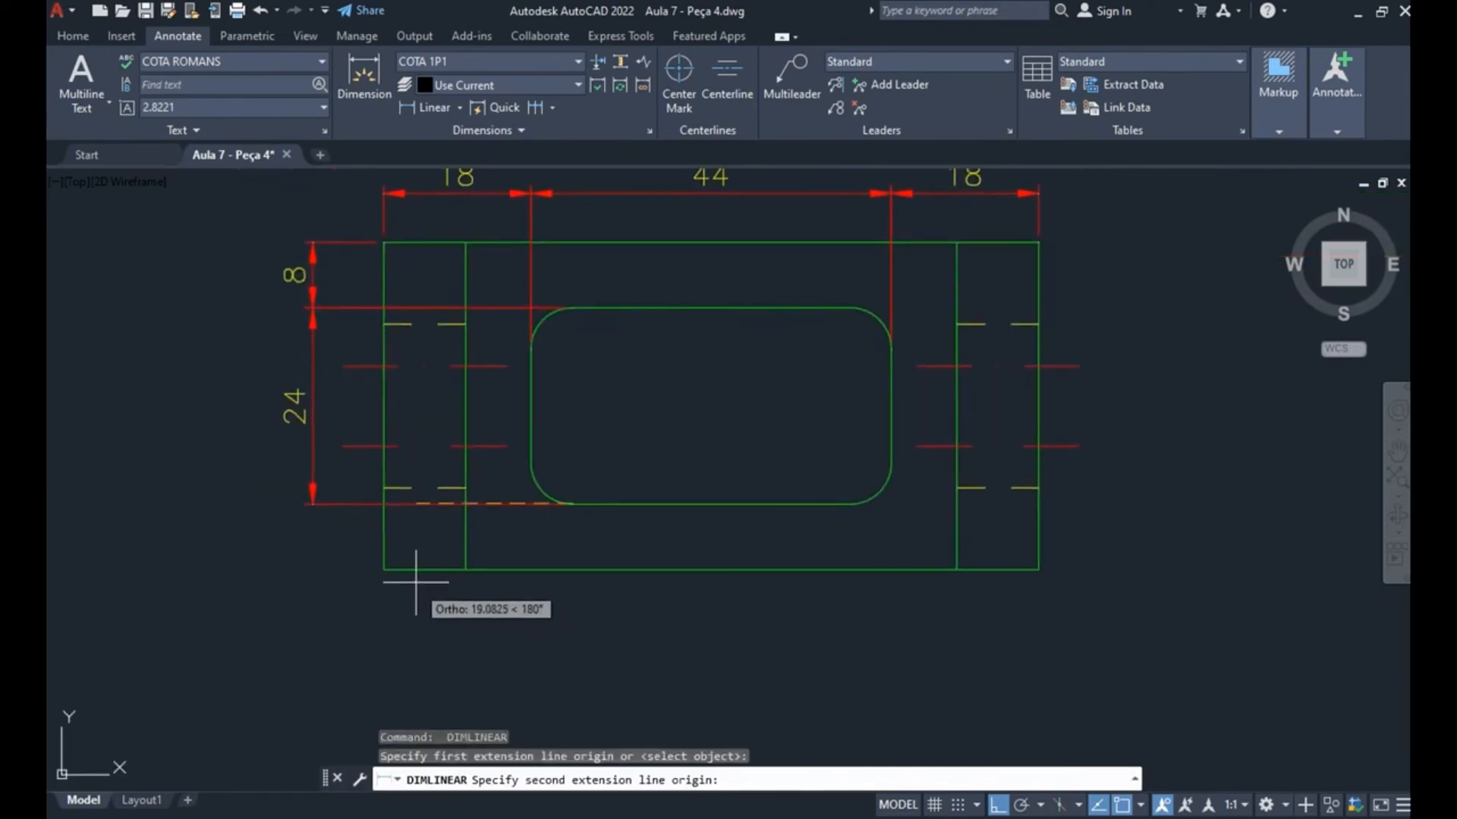
{"action": "left_click", "coordinate": [384, 570]}
{"action": "left_click", "coordinate": [312, 457]}
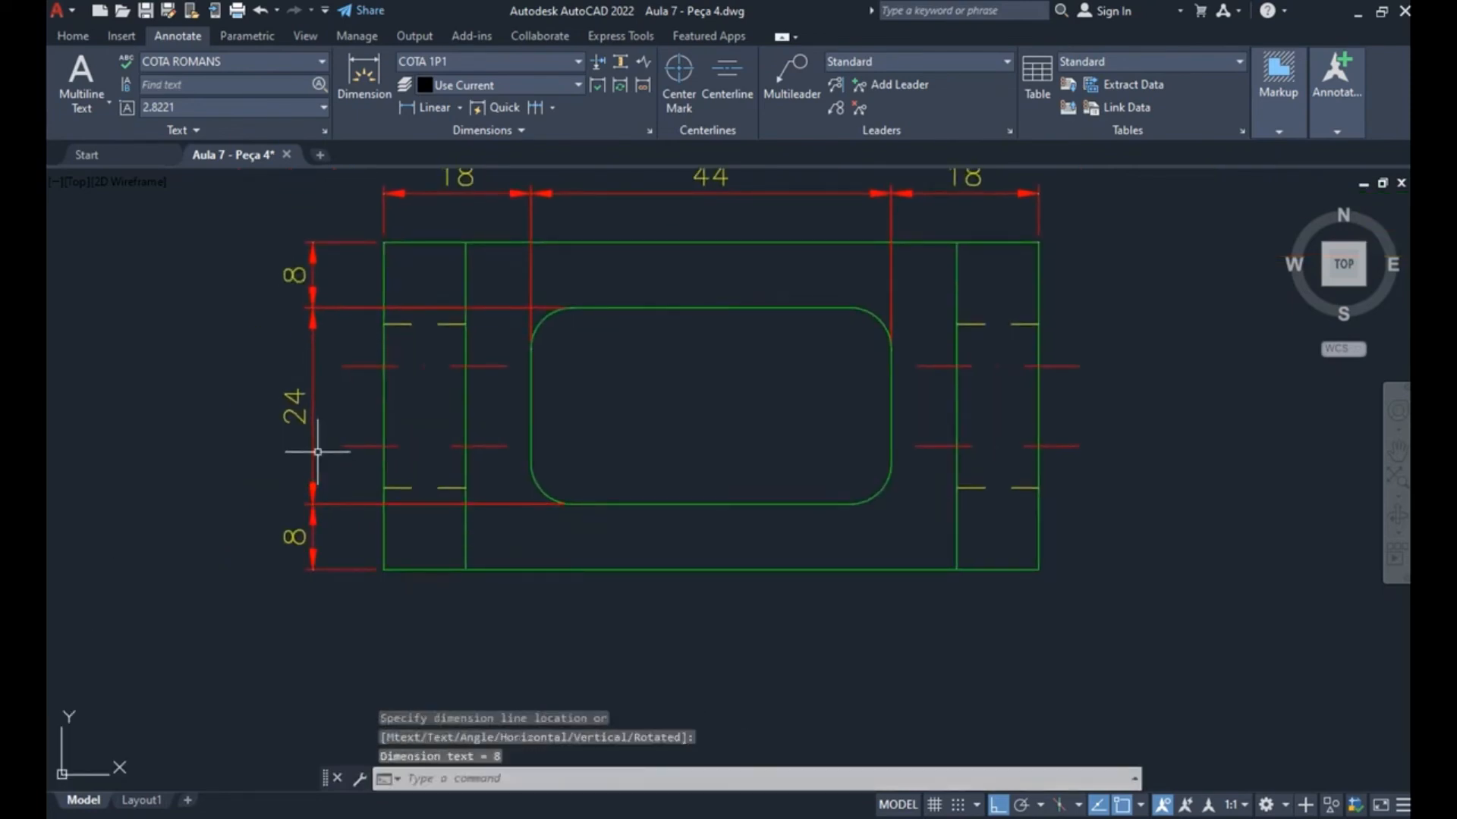
- Add a horizontal linear dimension of the left wall's thickness, placed below the top view
{"action": "middle_click_drag", "start_coordinate": [553, 536], "coordinate": [478, 494]}
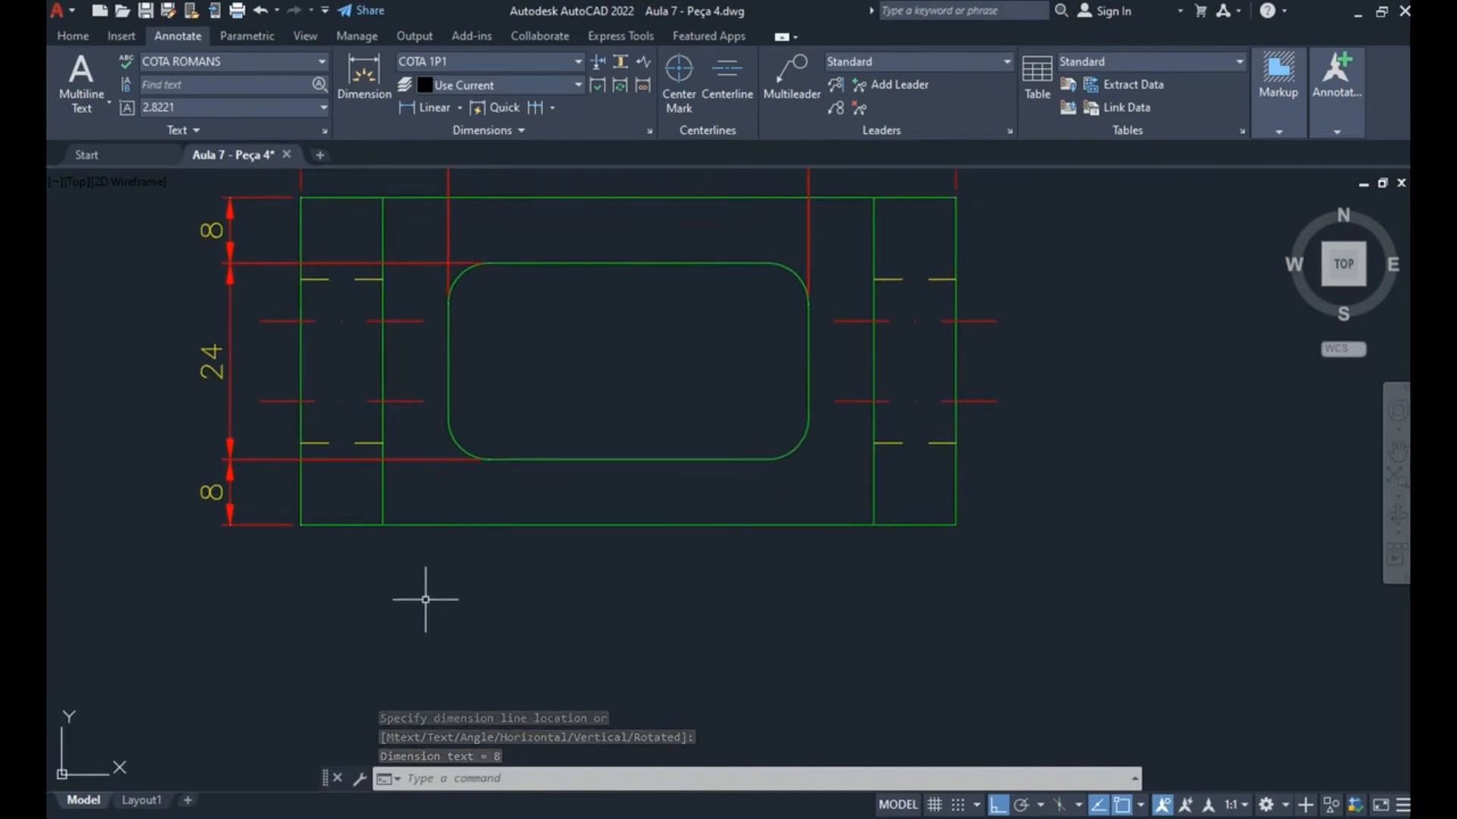
{"action": "key", "text": "Return"}
{"action": "left_click", "coordinate": [383, 523]}
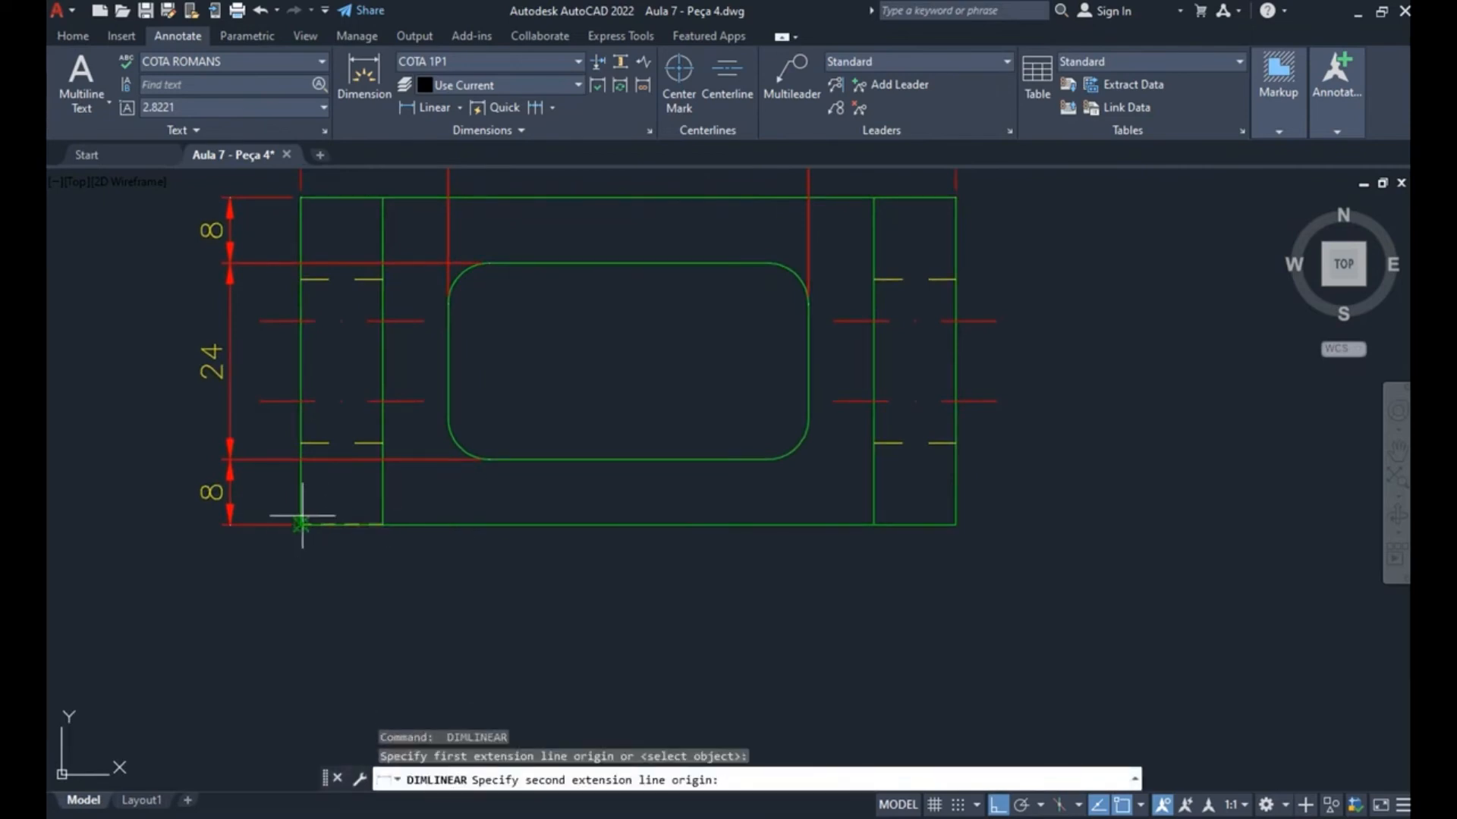
{"action": "left_click", "coordinate": [301, 523]}
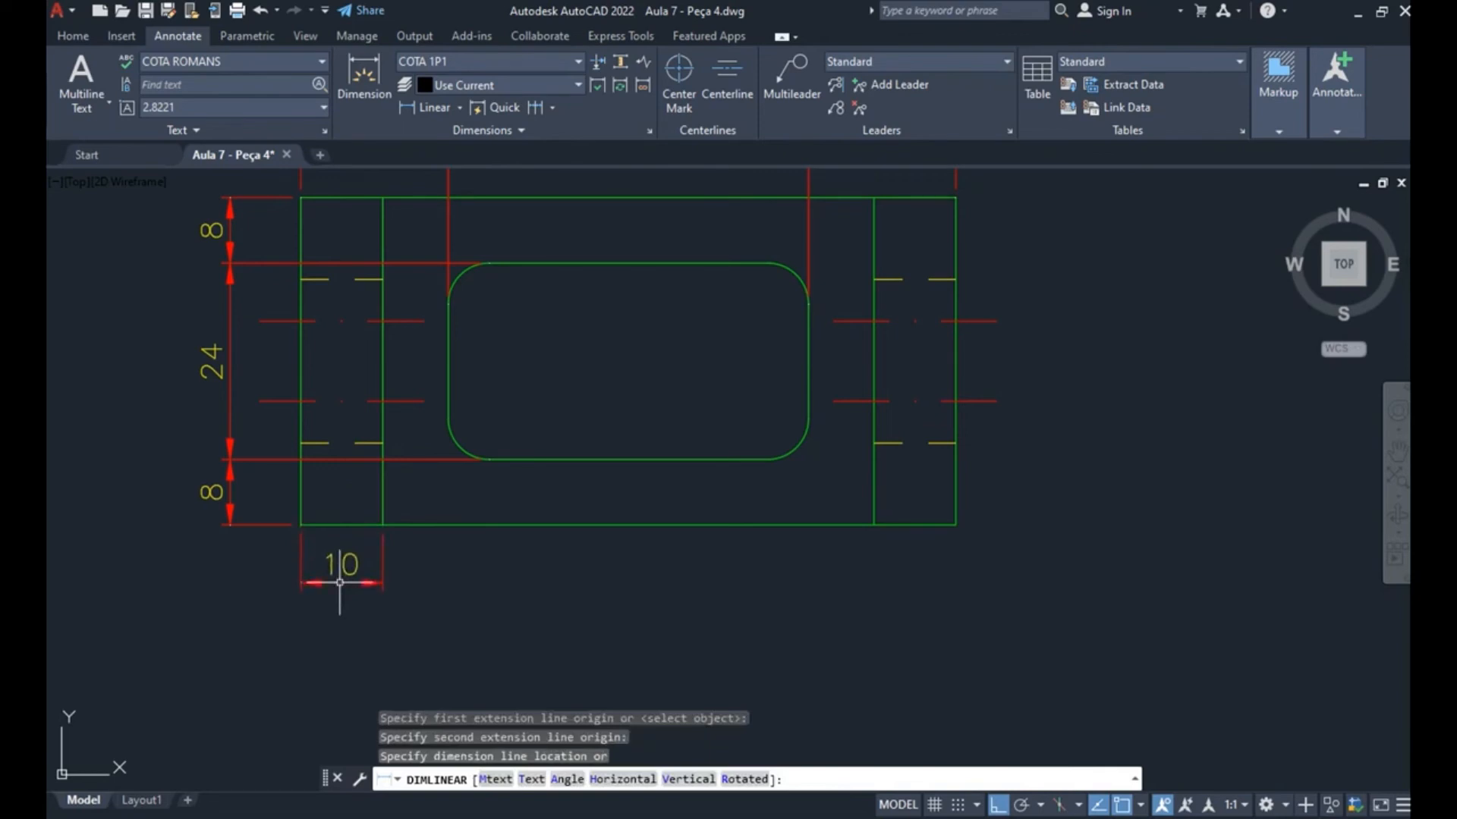
{"action": "left_click", "coordinate": [339, 583]}
- Dimension the horizontal gap between the left wall and the opening, in line with the left wall's thickness dimension below the top view
{"action": "scroll", "coordinate": [391, 523], "scroll_direction": "down", "scroll_amount": 4}
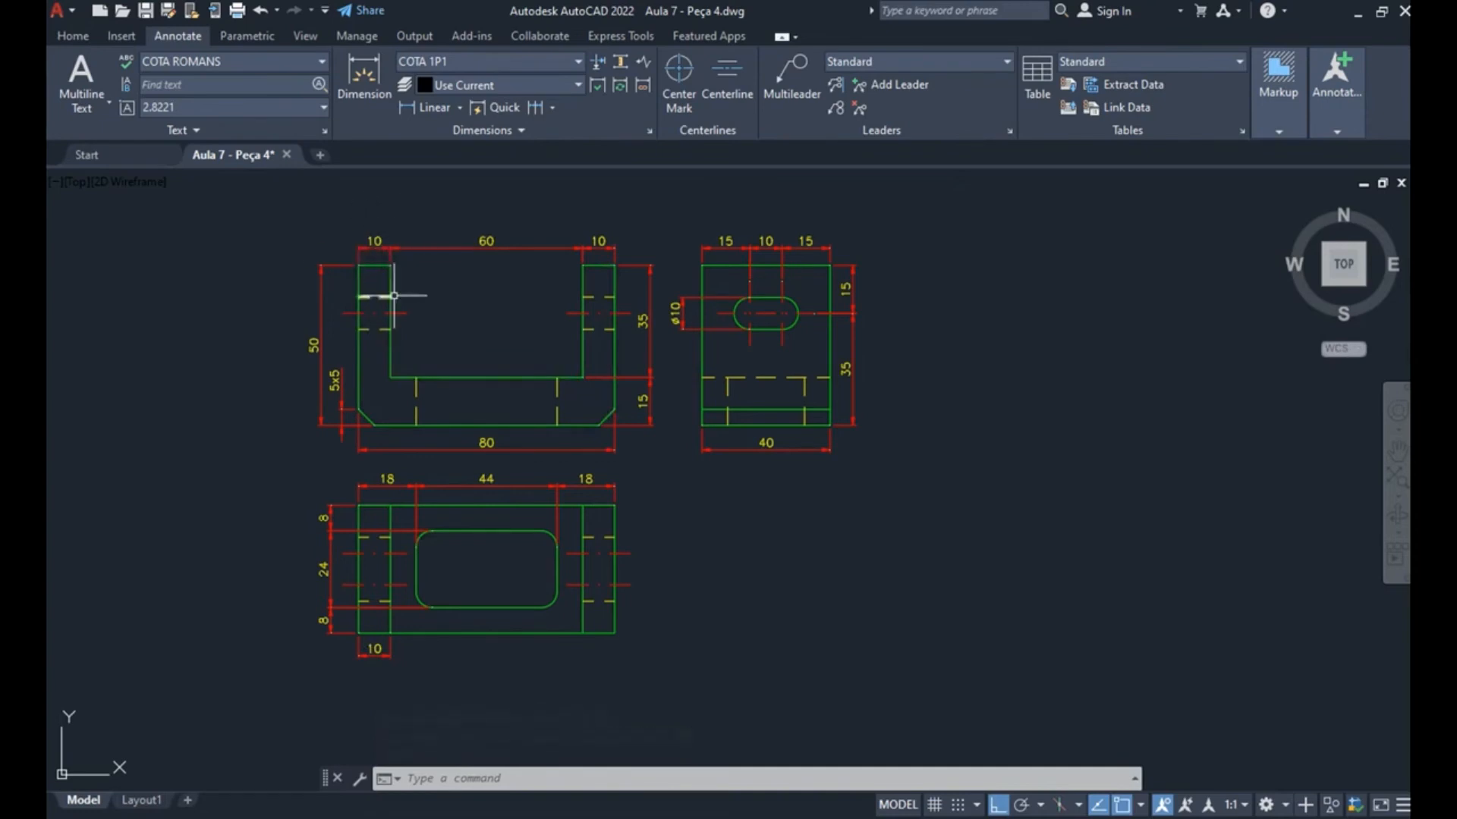
{"action": "scroll", "coordinate": [396, 637], "scroll_direction": "up", "scroll_amount": 4}
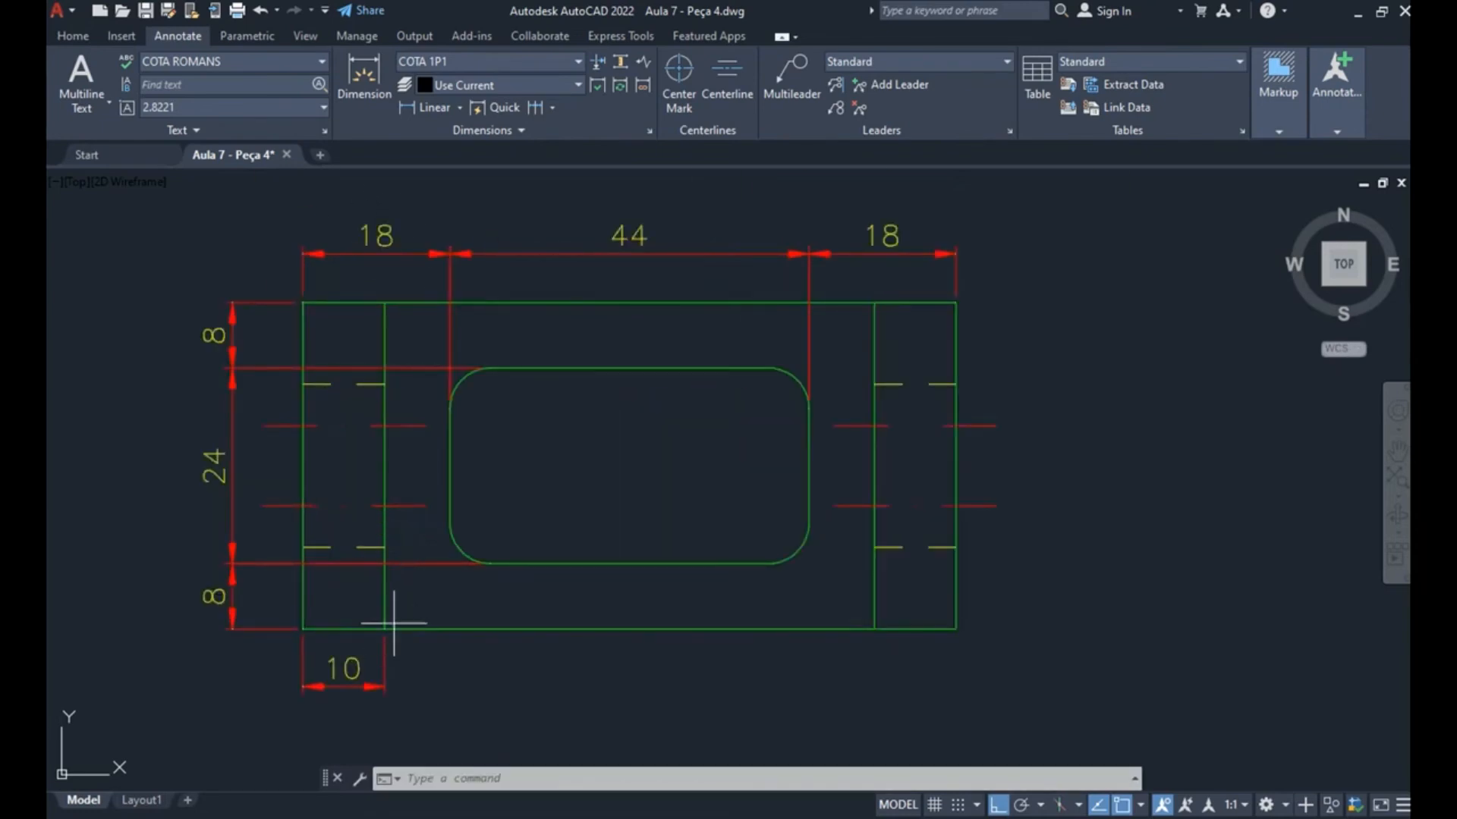
{"action": "key", "text": "space"}
{"action": "left_click", "coordinate": [384, 628]}
{"action": "left_click", "coordinate": [450, 522]}
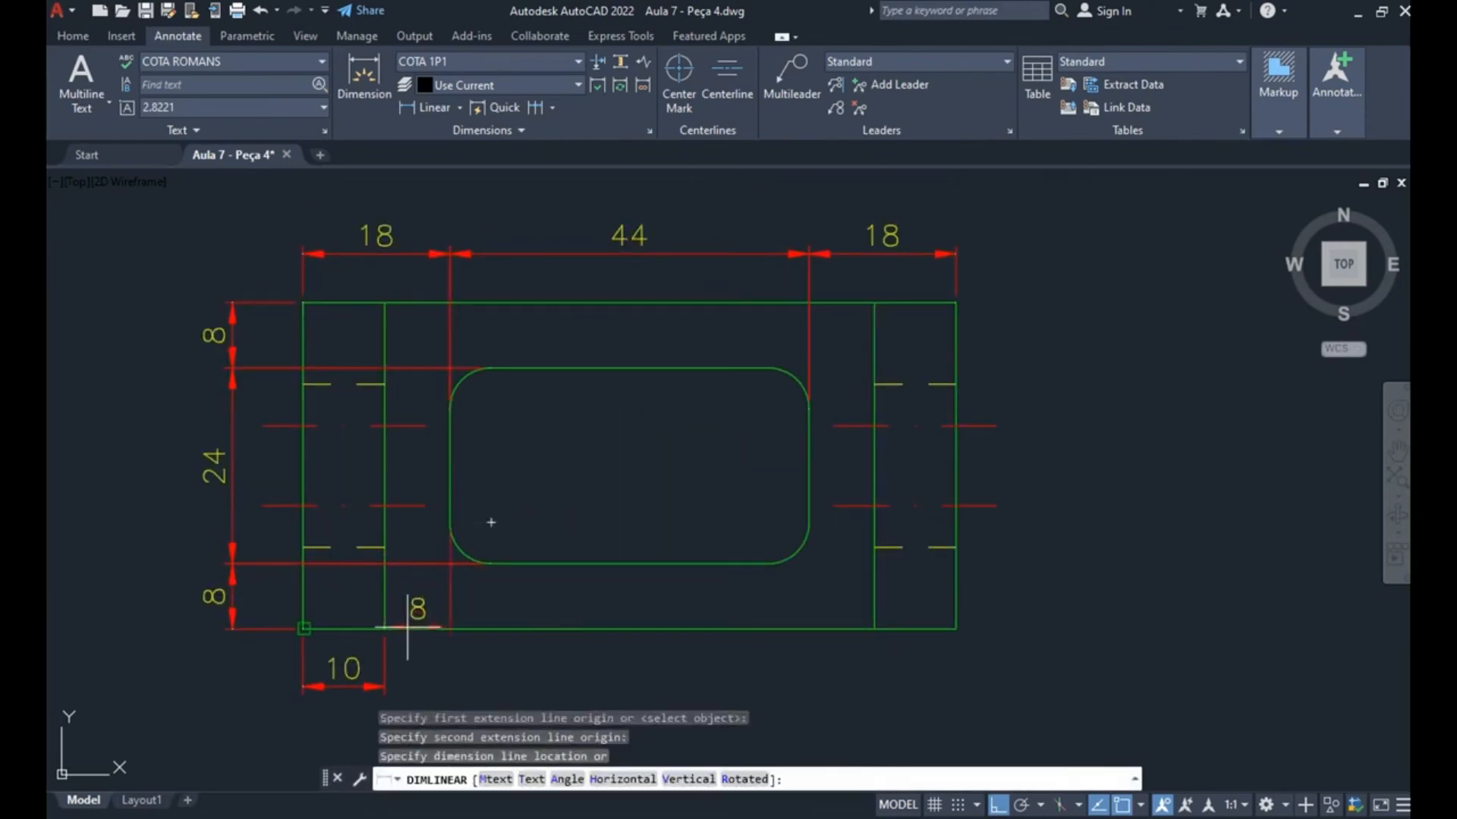
{"action": "left_click", "coordinate": [409, 685]}
- Add the opening's width to the dimension chain below the top view, in line with the existing dimensions
{"action": "middle_click_drag", "start_coordinate": [465, 650], "coordinate": [390, 494]}
{"action": "key", "text": "space"}
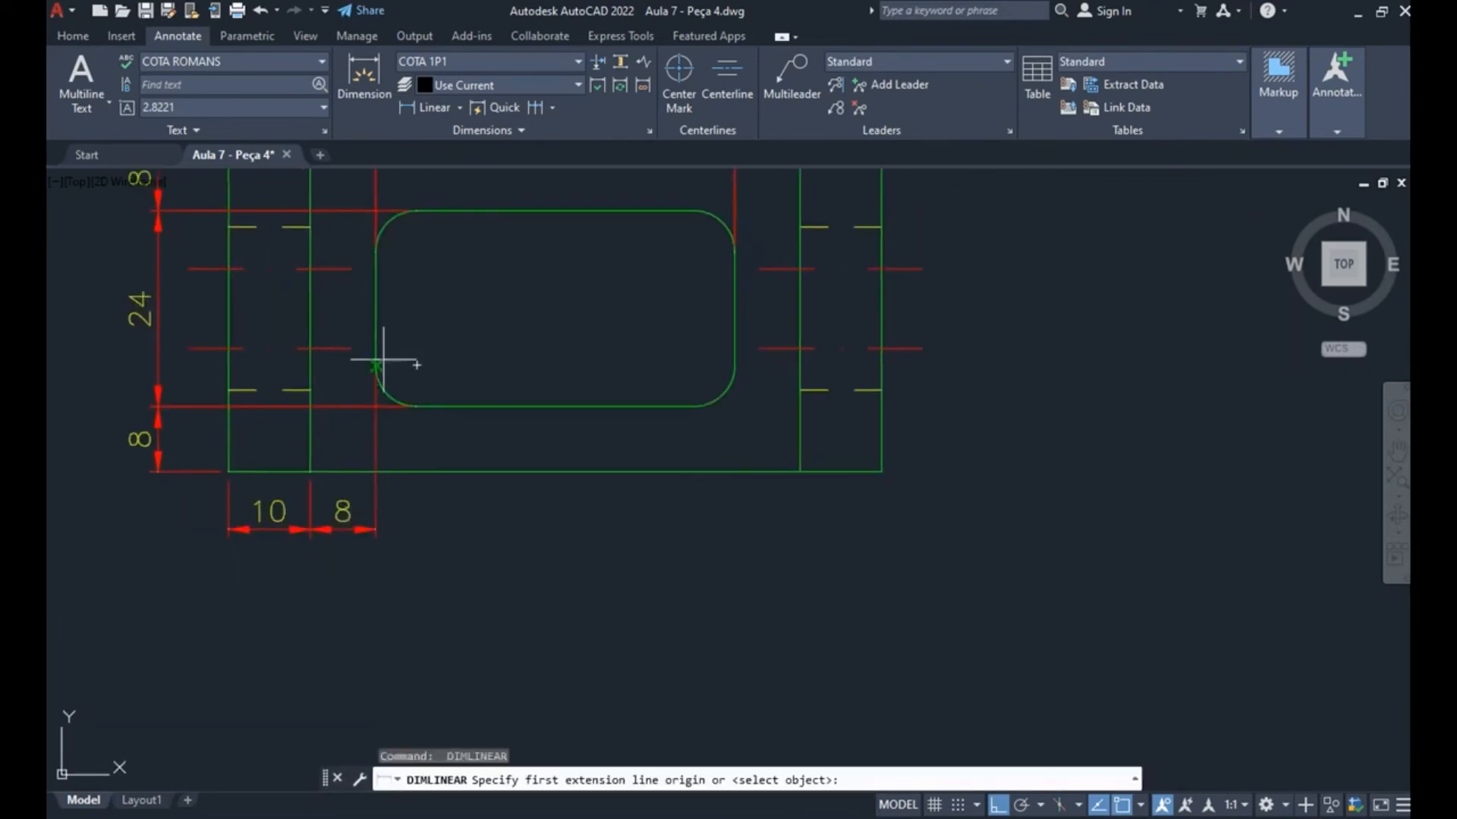
{"action": "left_click", "coordinate": [383, 361]}
{"action": "left_click", "coordinate": [735, 359]}
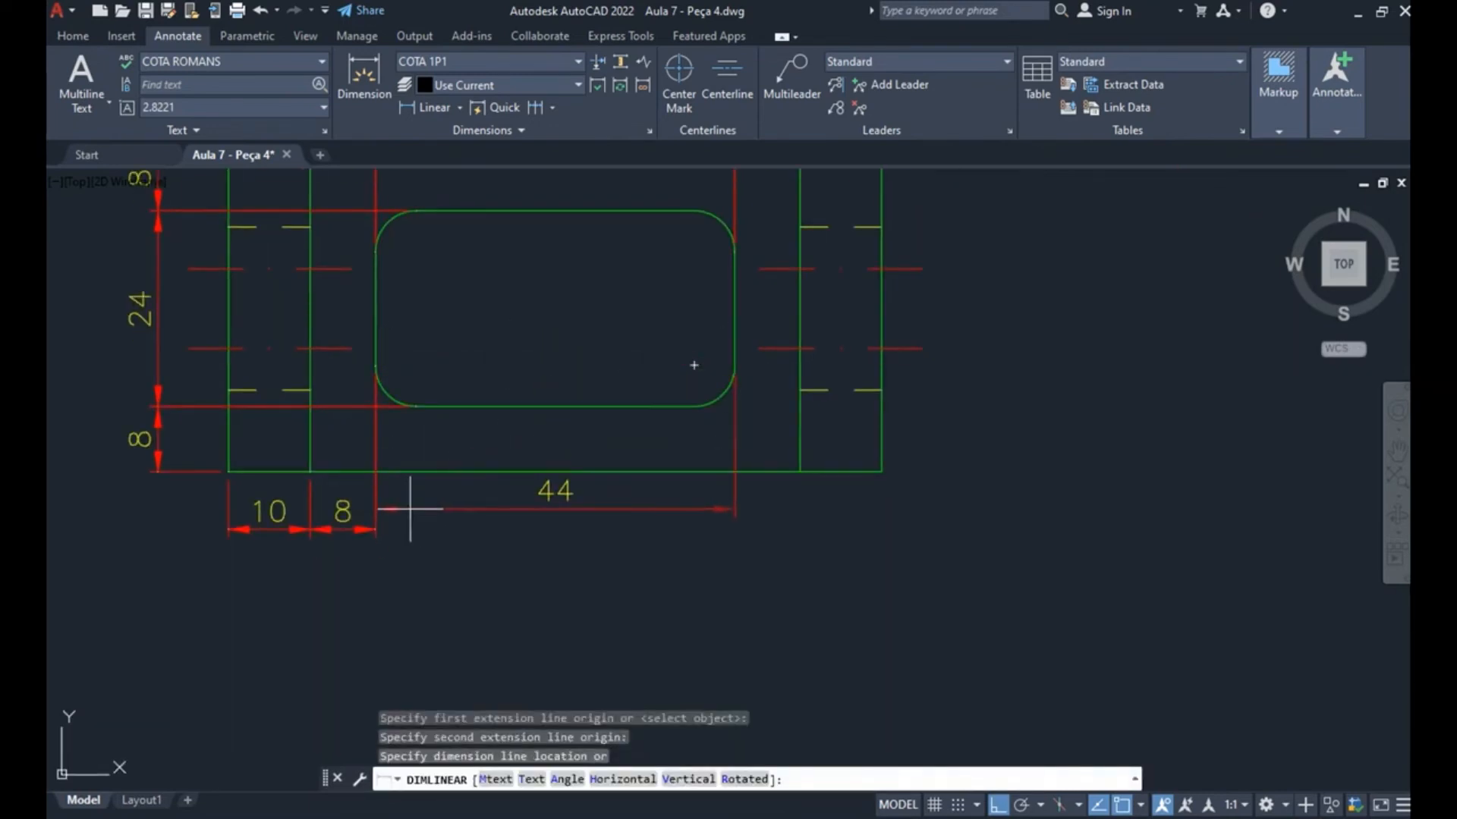
{"action": "left_click", "coordinate": [377, 527]}
- Complete the dimension chain below the top view with the gap from the opening to the right wall and the right wall's thickness
{"action": "key", "text": "space"}
{"action": "left_click", "coordinate": [734, 364]}
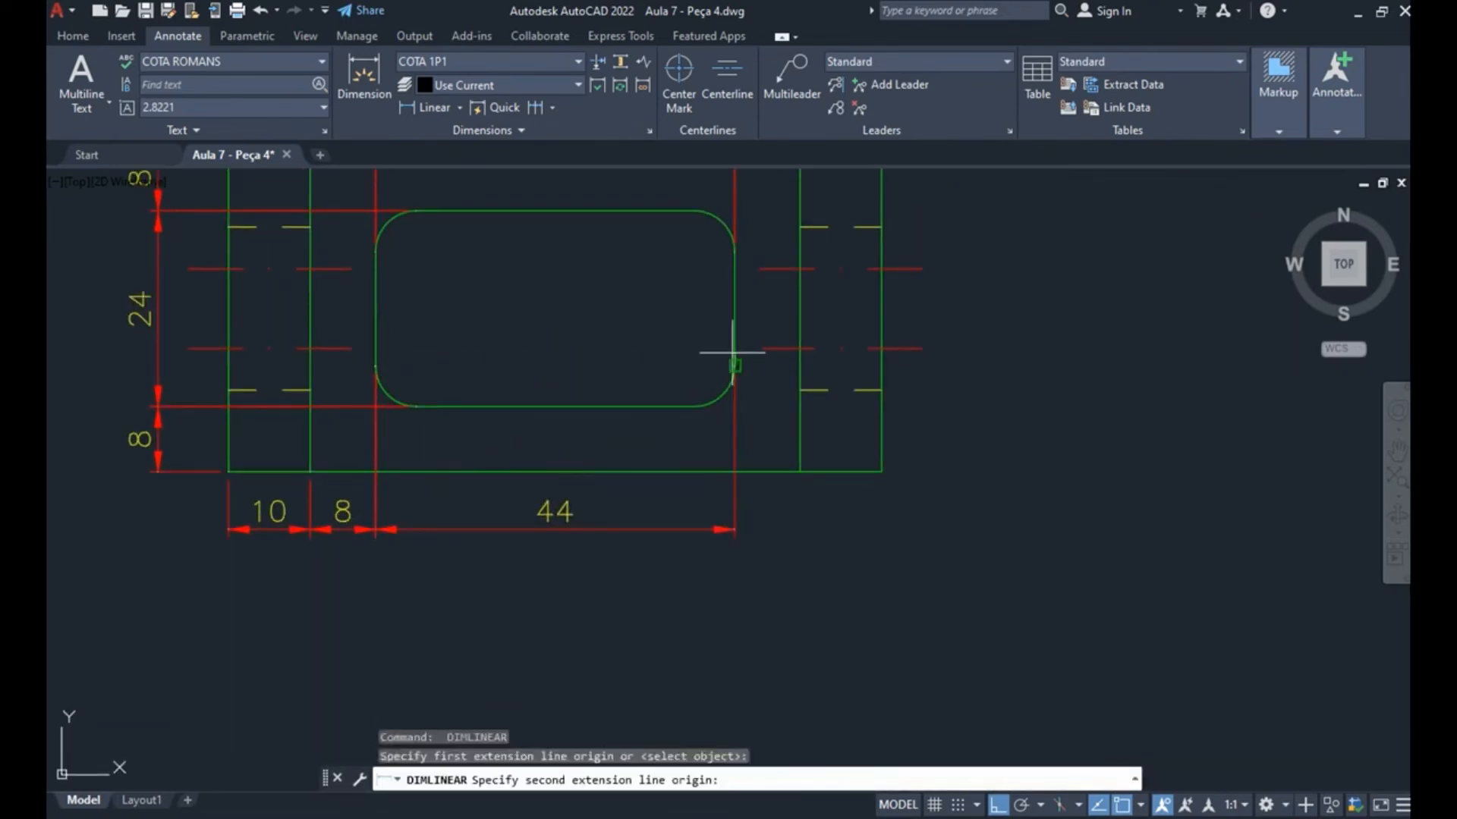
{"action": "left_click", "coordinate": [799, 472]}
{"action": "left_click", "coordinate": [683, 529]}
{"action": "key", "text": "space"}
{"action": "left_click", "coordinate": [800, 471]}
{"action": "left_click", "coordinate": [881, 471]}
{"action": "left_click", "coordinate": [671, 528]}
{"action": "middle_click_drag", "start_coordinate": [671, 527], "coordinate": [683, 578]}
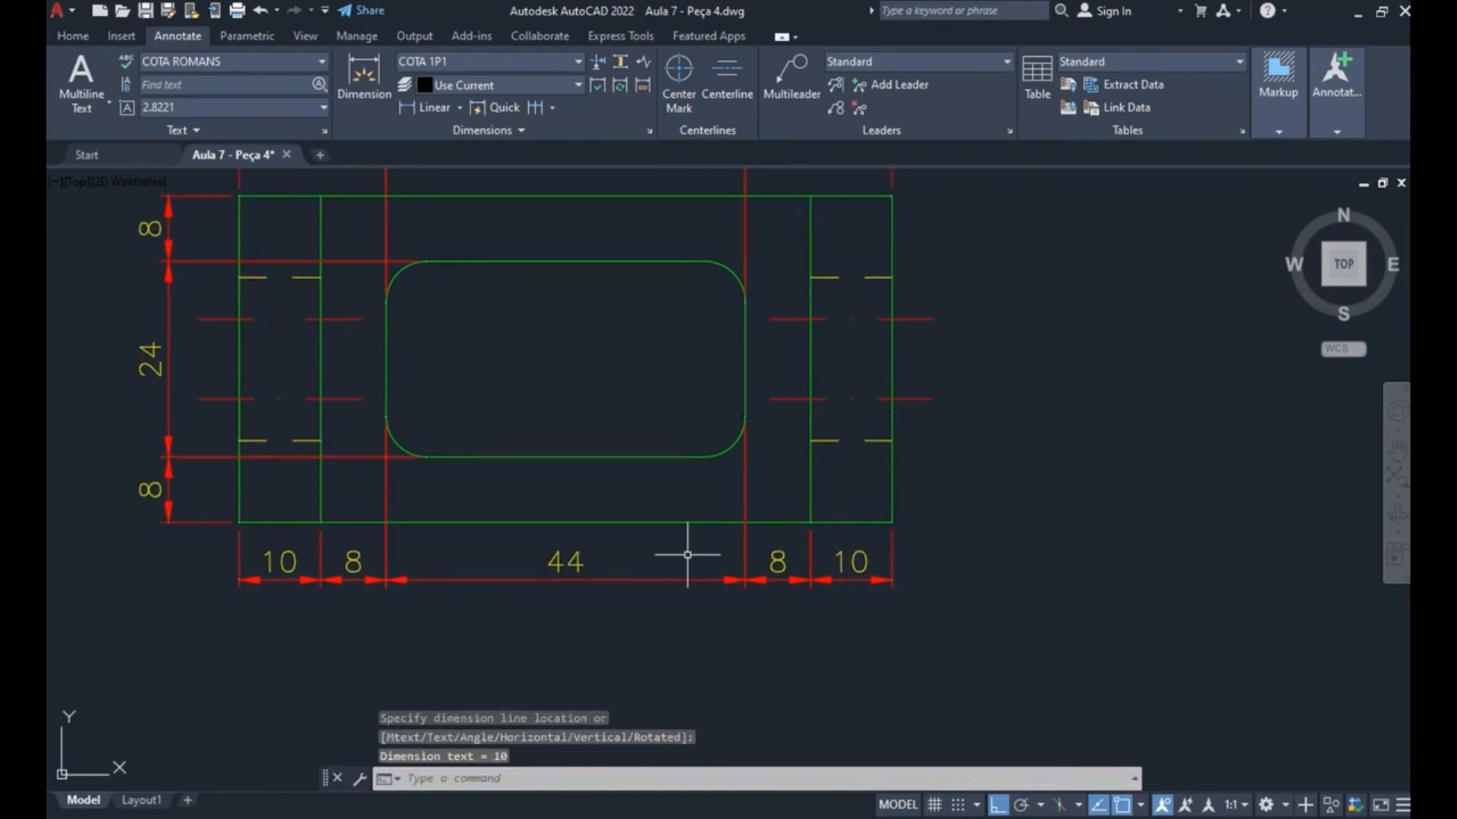
- Add a vertical linear dimension of the part's overall depth from the top view's right edge, placed to the right of the view
{"action": "scroll", "coordinate": [884, 494], "scroll_direction": "down", "scroll_amount": 3}
{"action": "key", "text": "space"}
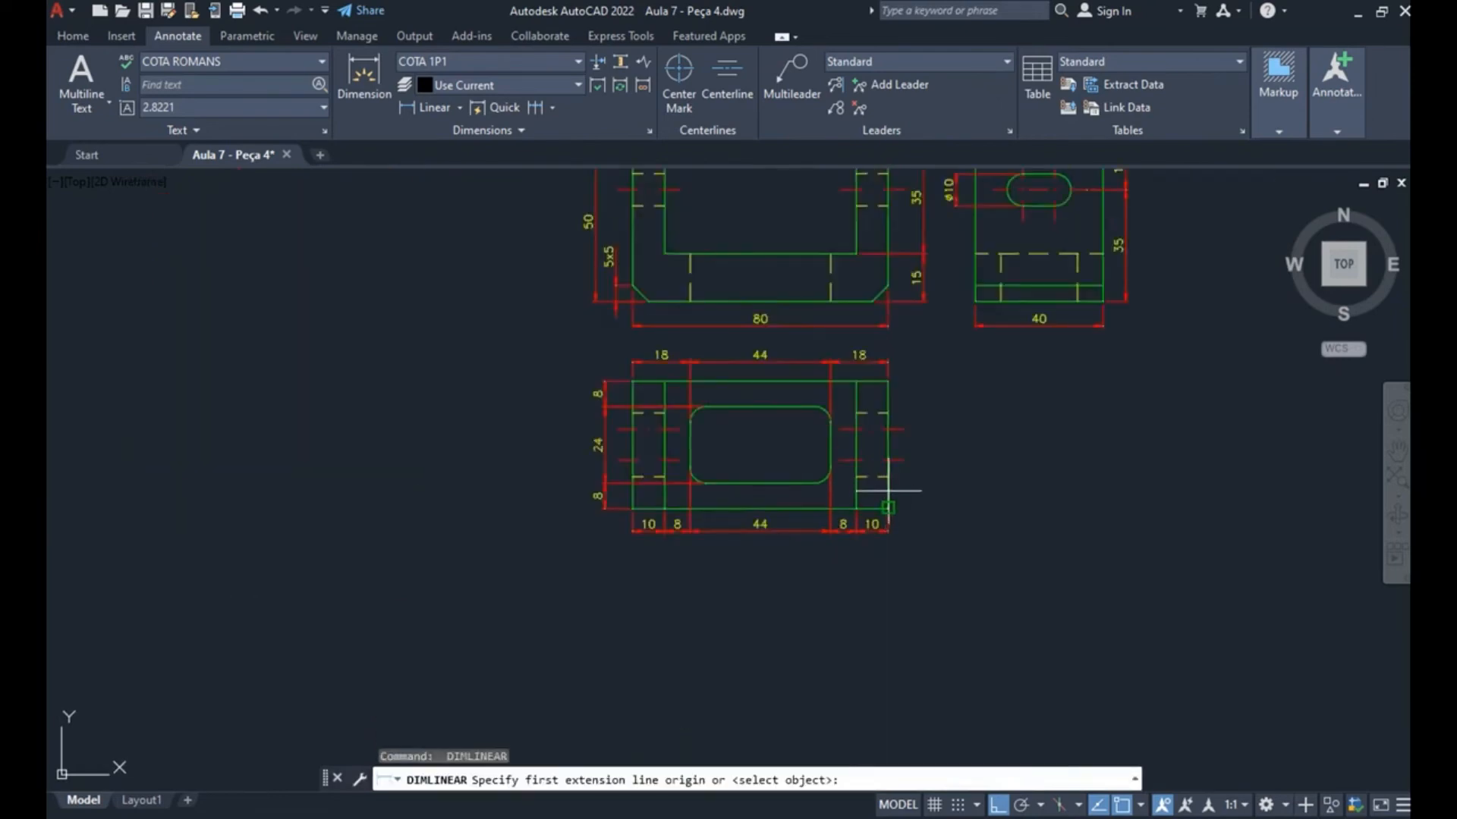
{"action": "key", "text": "space"}
{"action": "left_click", "coordinate": [888, 491]}
{"action": "scroll", "coordinate": [918, 477], "scroll_direction": "up", "scroll_amount": 2}
{"action": "left_click", "coordinate": [921, 471]}
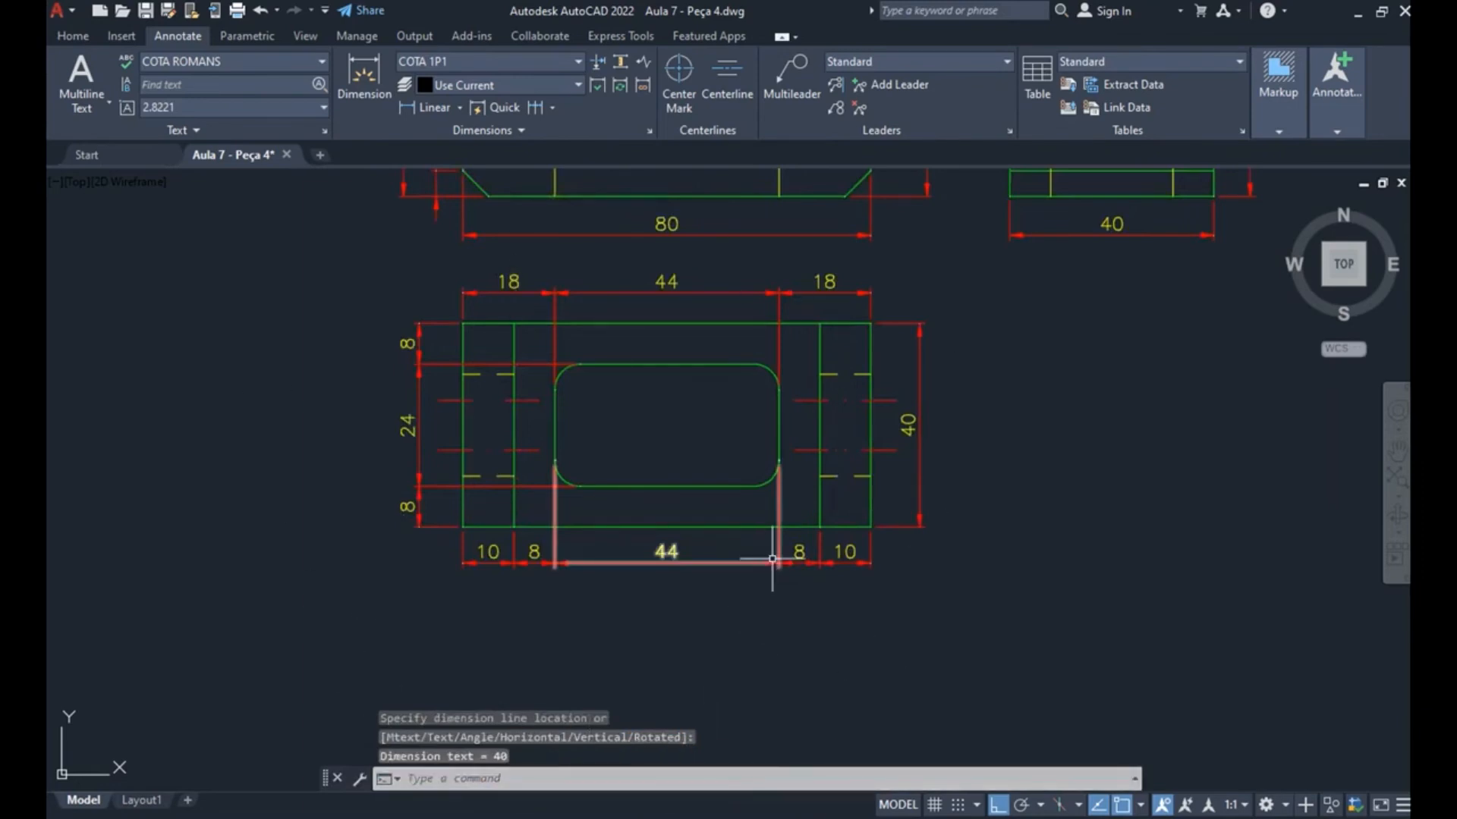
- Add a radius dimension to the opening's upper-left rounded corner in the top view, with its text inside the opening
{"action": "scroll", "coordinate": [762, 607], "scroll_direction": "down", "scroll_amount": 2}
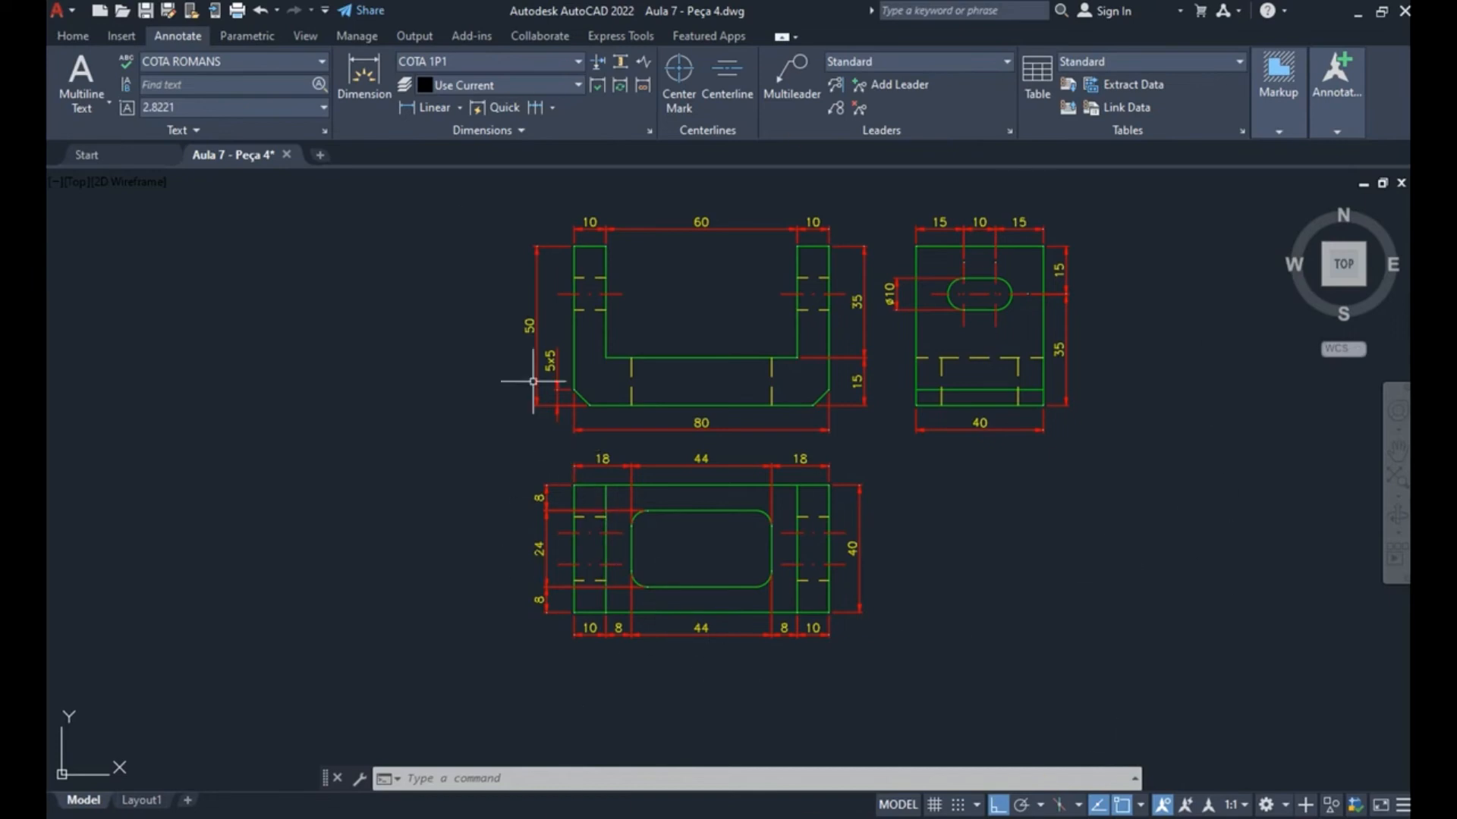
{"action": "scroll", "coordinate": [645, 558], "scroll_direction": "up", "scroll_amount": 6}
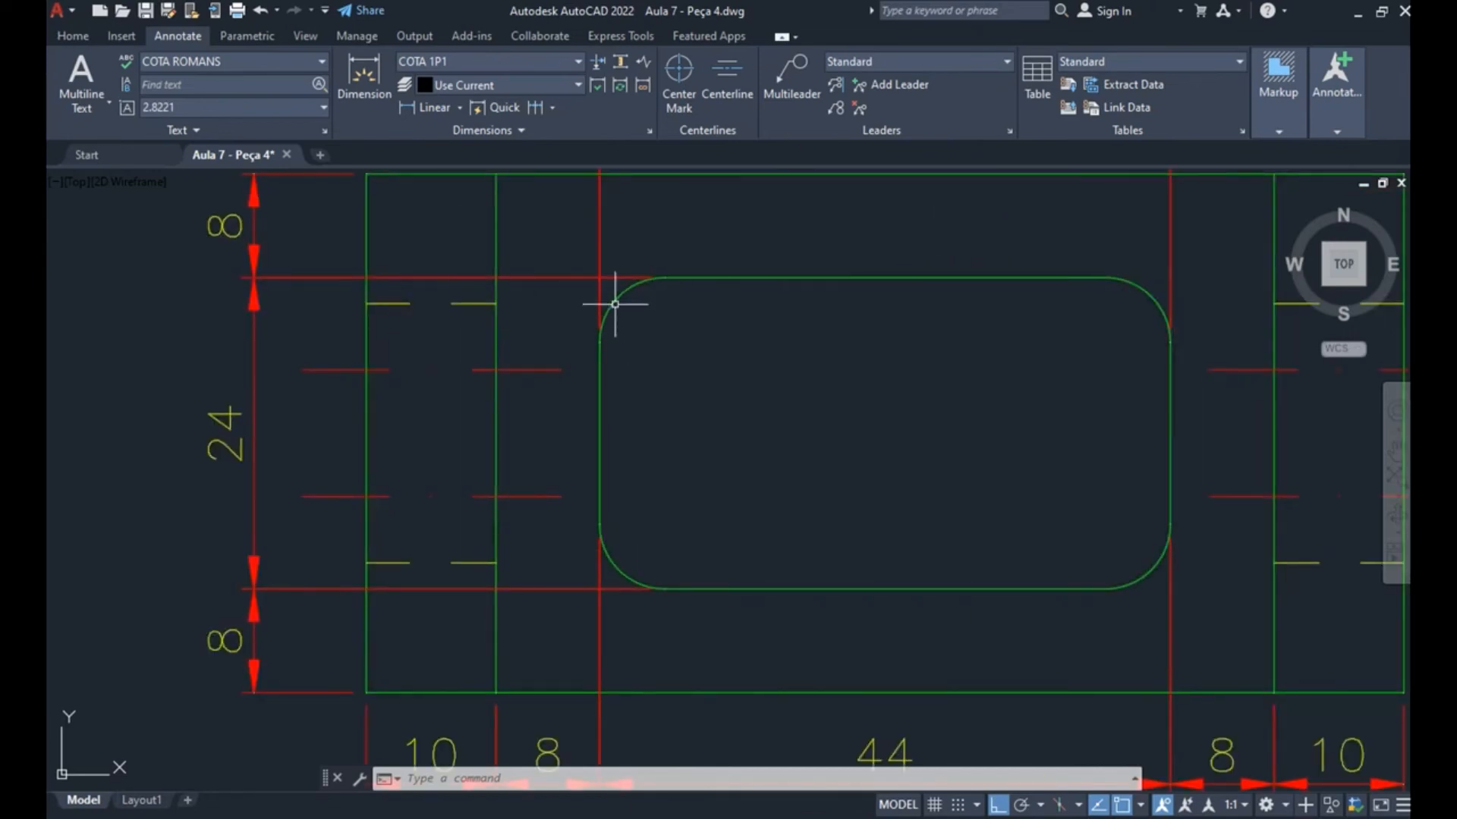
{"action": "middle_click_drag", "start_coordinate": [697, 289], "coordinate": [510, 204]}
{"action": "scroll", "coordinate": [510, 203], "scroll_direction": "down", "scroll_amount": 5}
{"action": "scroll", "coordinate": [494, 299], "scroll_direction": "up", "scroll_amount": 2}
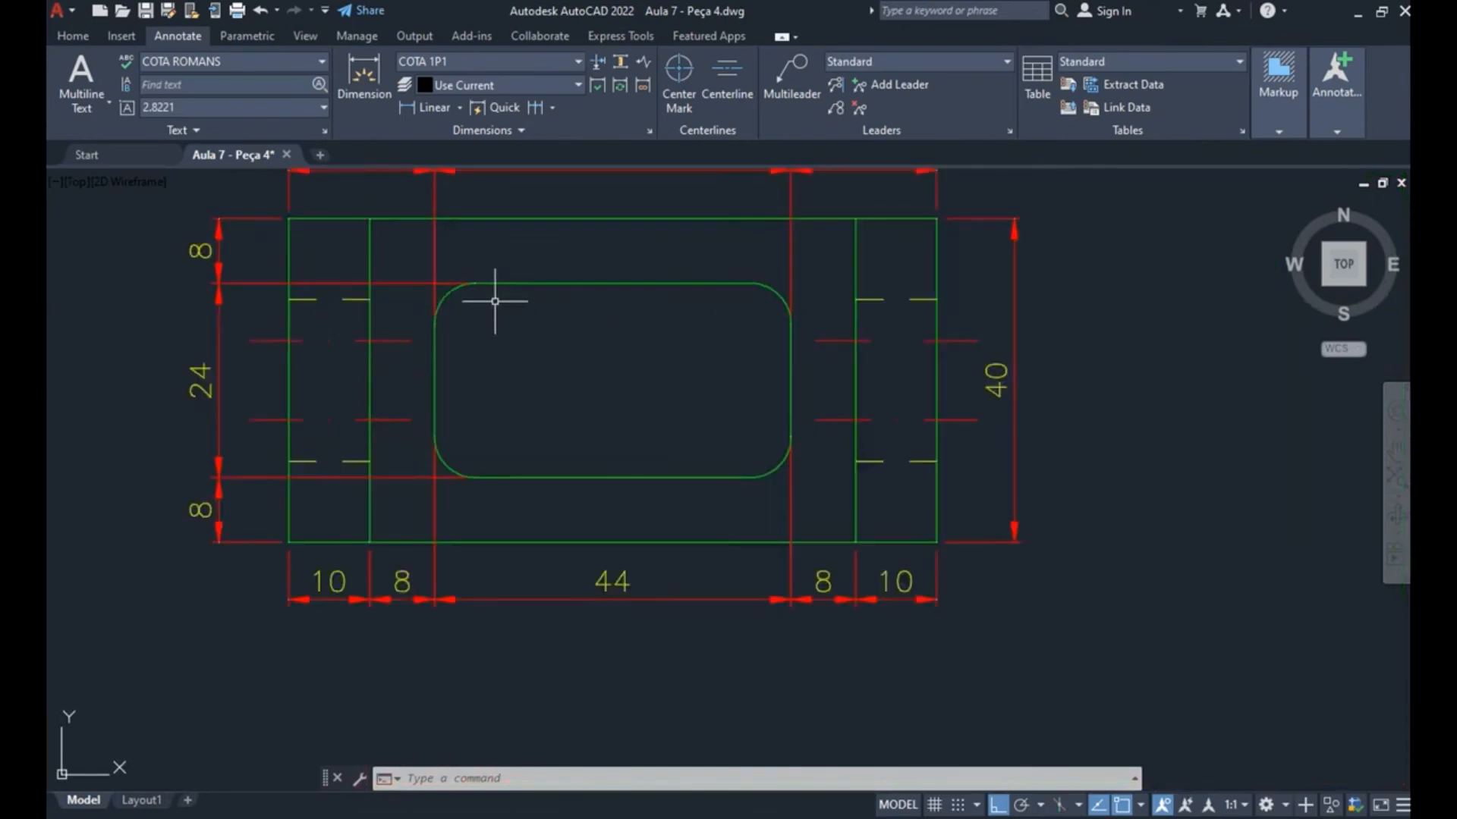
{"action": "left_click", "coordinate": [460, 108]}
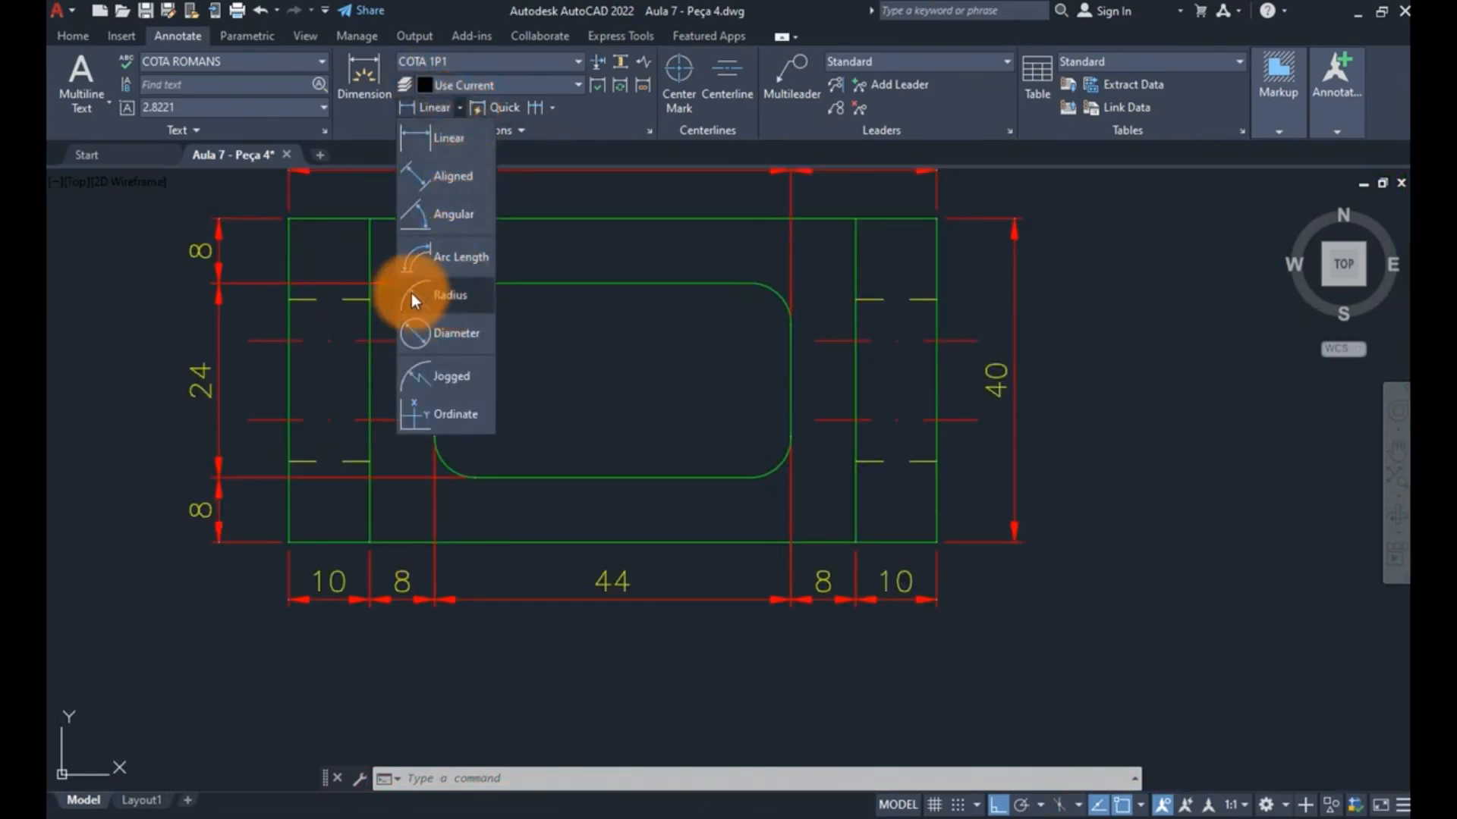
{"action": "key", "text": "Escape"}
{"action": "type", "text": "DRA"}
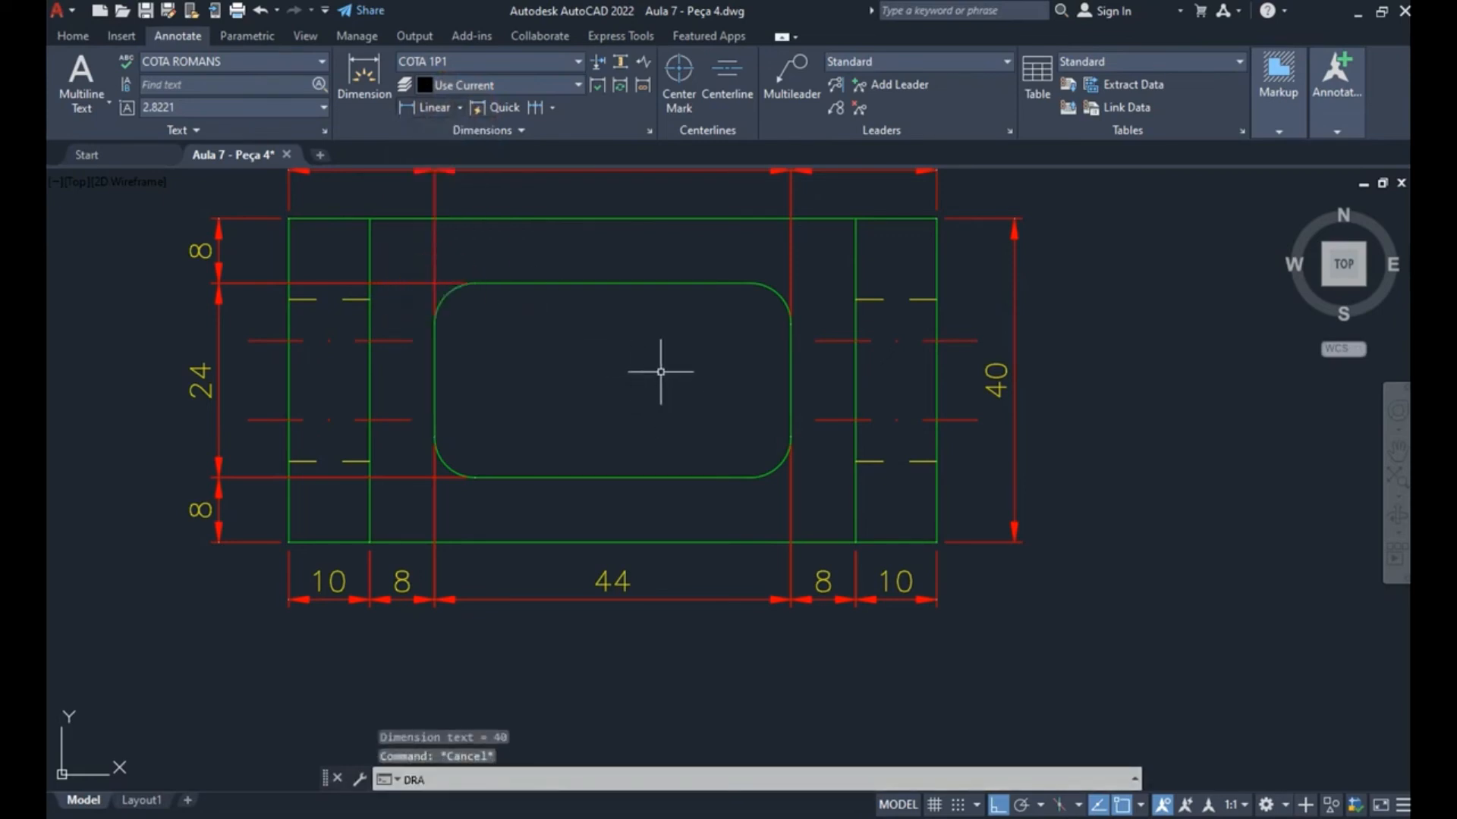
{"action": "key", "text": "Return"}
{"action": "left_click", "coordinate": [452, 295]}
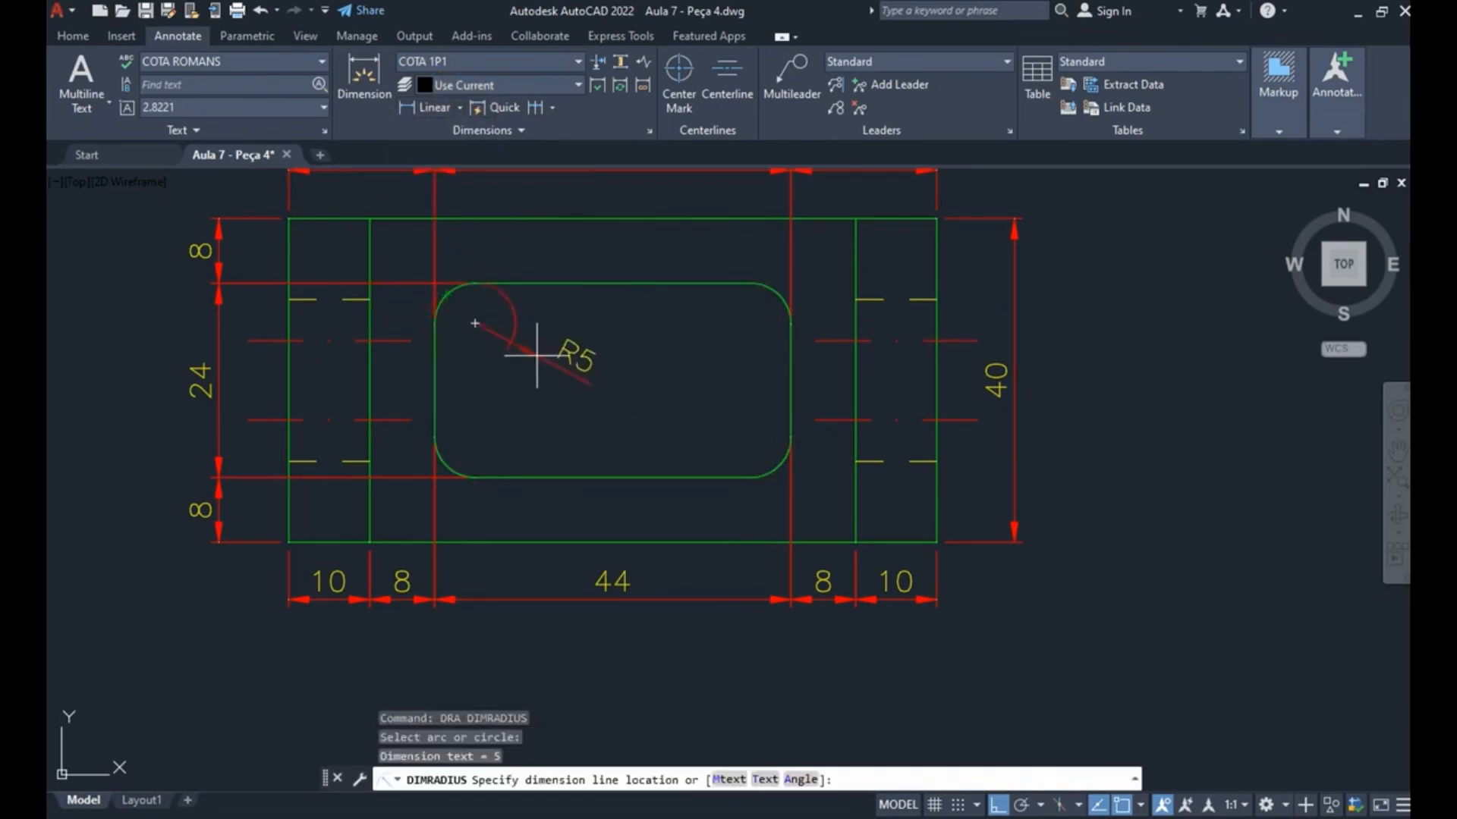
{"action": "scroll", "coordinate": [448, 299], "scroll_direction": "up", "scroll_amount": 4}
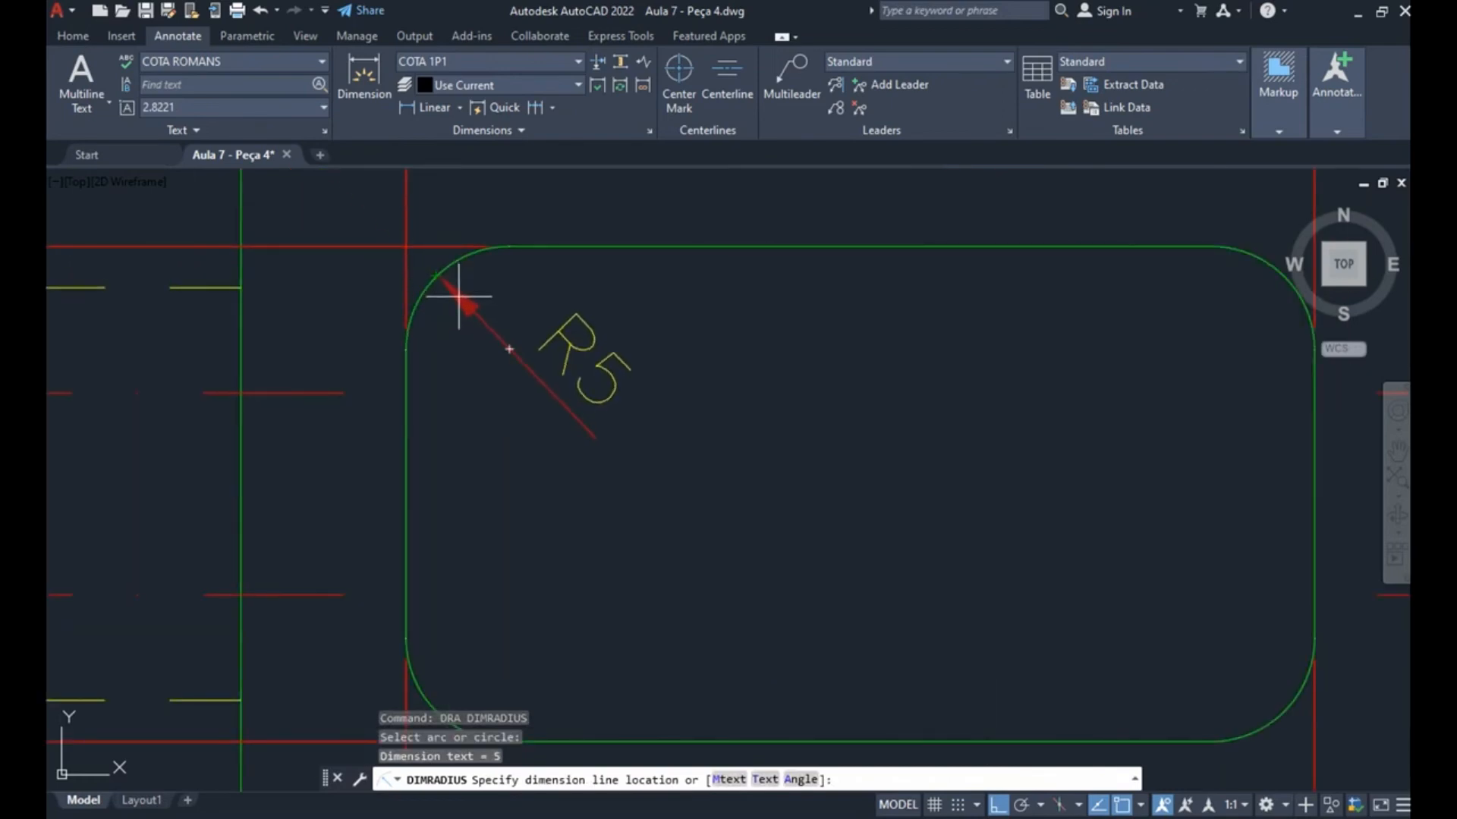
{"action": "left_click", "coordinate": [459, 296]}
{"action": "scroll", "coordinate": [465, 294], "scroll_direction": "down", "scroll_amount": 6}
{"action": "middle_click_drag", "start_coordinate": [545, 308], "coordinate": [569, 380]}
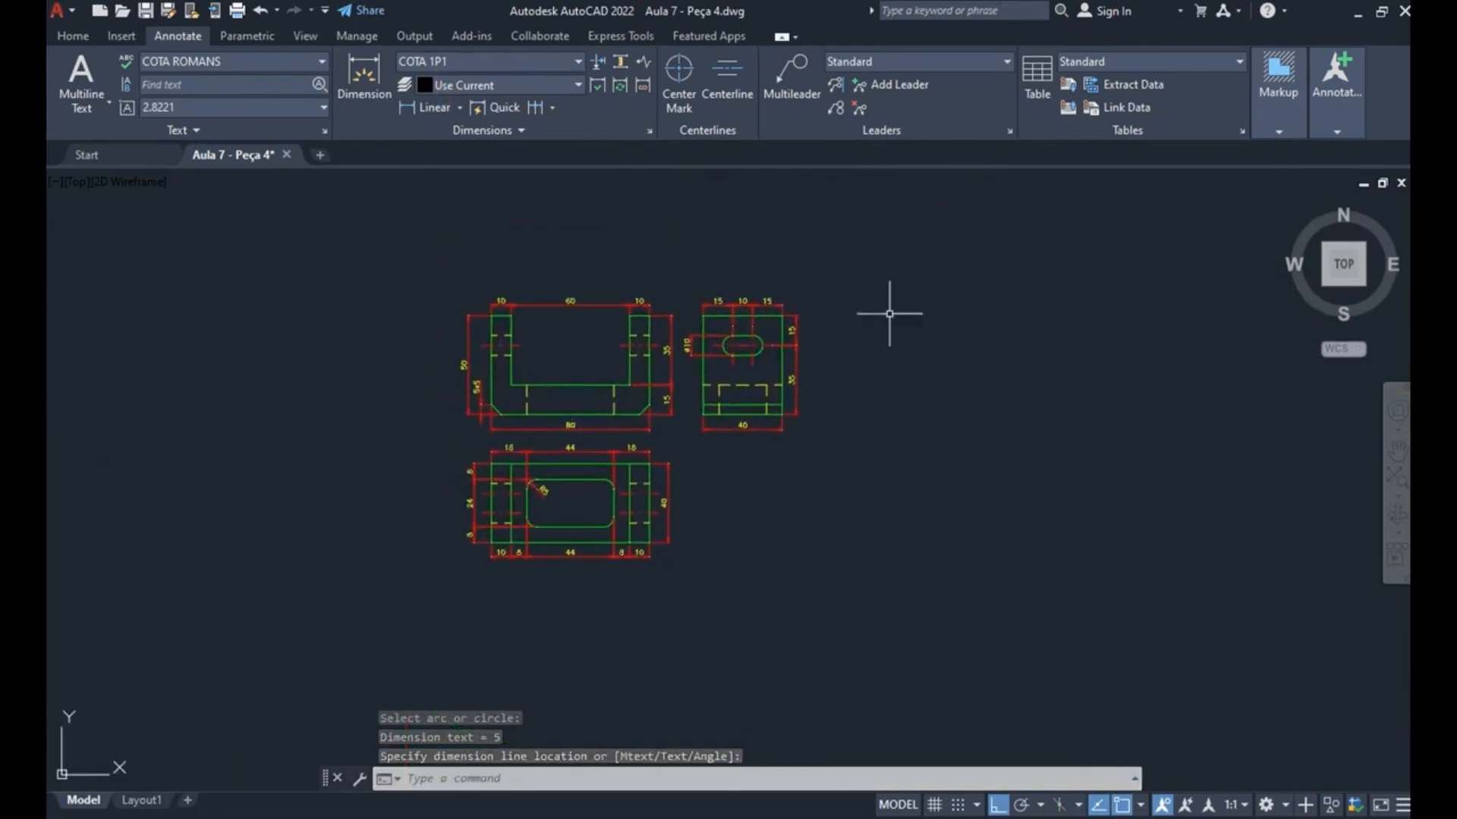
{"action": "scroll", "coordinate": [521, 423], "scroll_direction": "up", "scroll_amount": 2}
{"action": "mouse_move", "coordinate": [569, 315]}
{"action": "middle_mouse_down"}
{"action": "mouse_move", "coordinate": [611, 412]}
{"action": "mouse_move", "coordinate": [658, 342]}
{"action": "mouse_move", "coordinate": [657, 420]}
{"action": "mouse_move", "coordinate": [654, 409]}
{"action": "middle_mouse_up"}
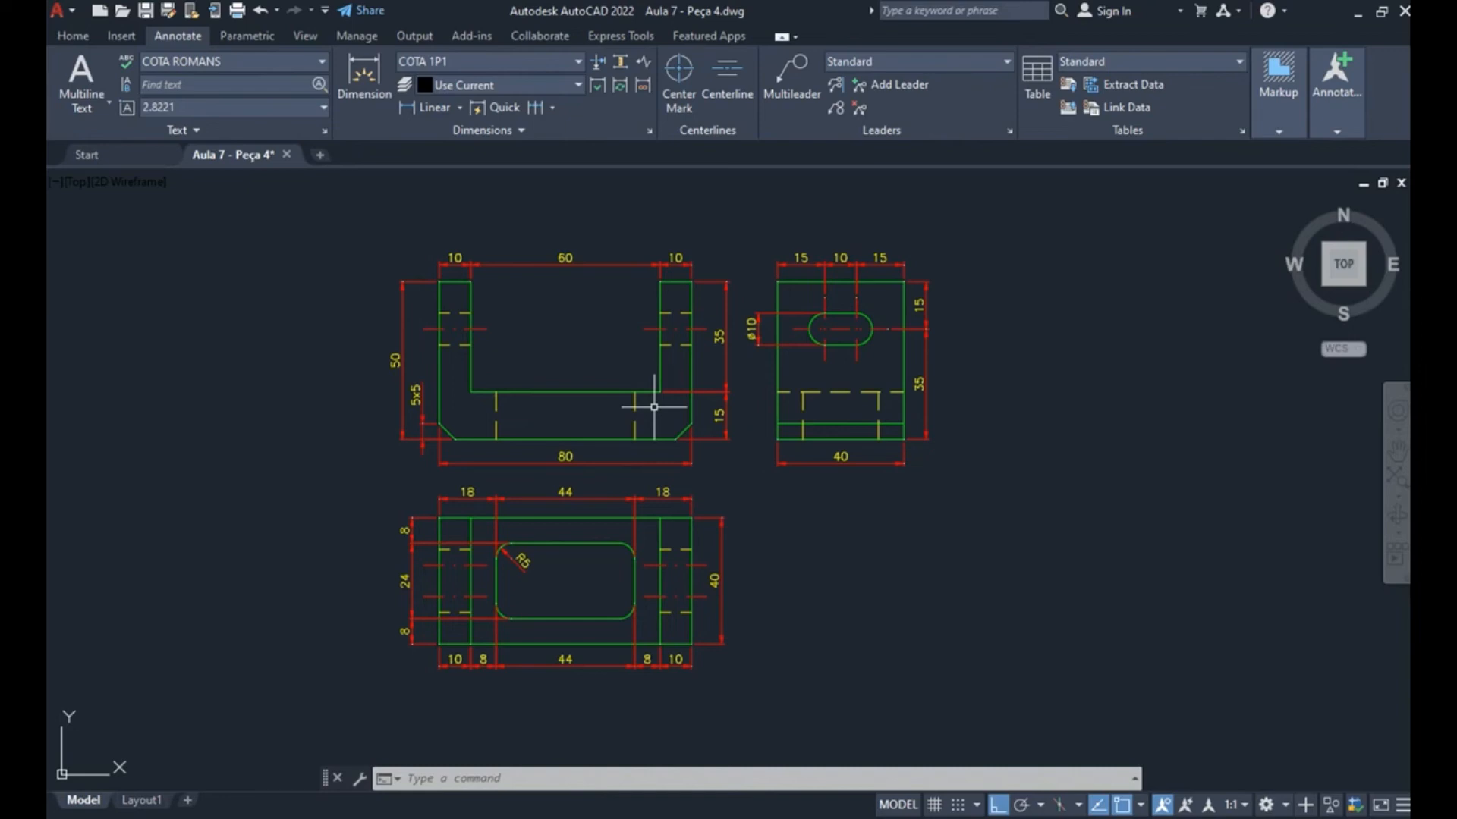
- Match the hidden lines in the front view to the properties of its solid outline
{"action": "middle_click_drag", "start_coordinate": [607, 444], "coordinate": [625, 439]}
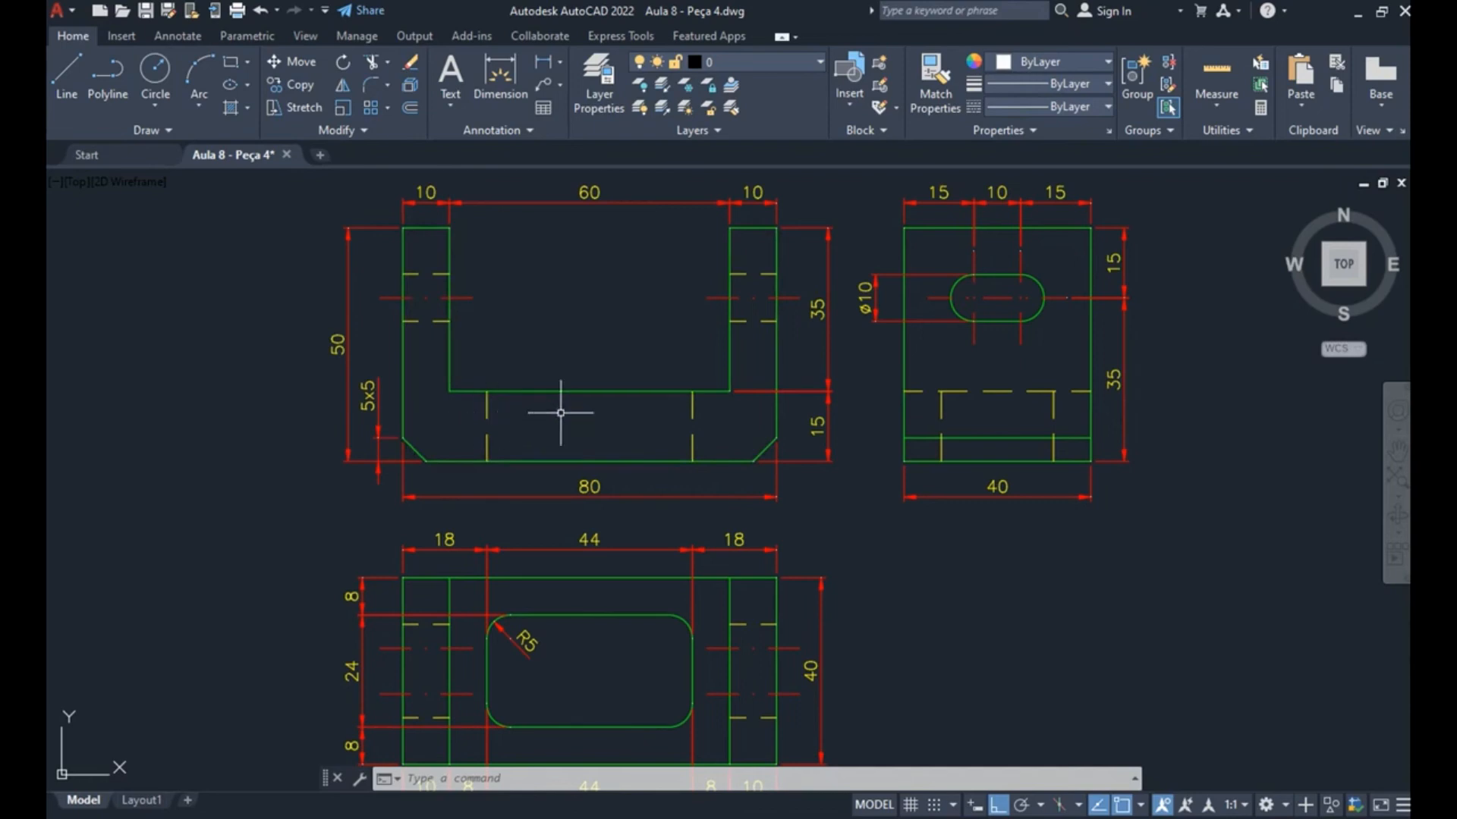
{"action": "key", "text": "Return"}
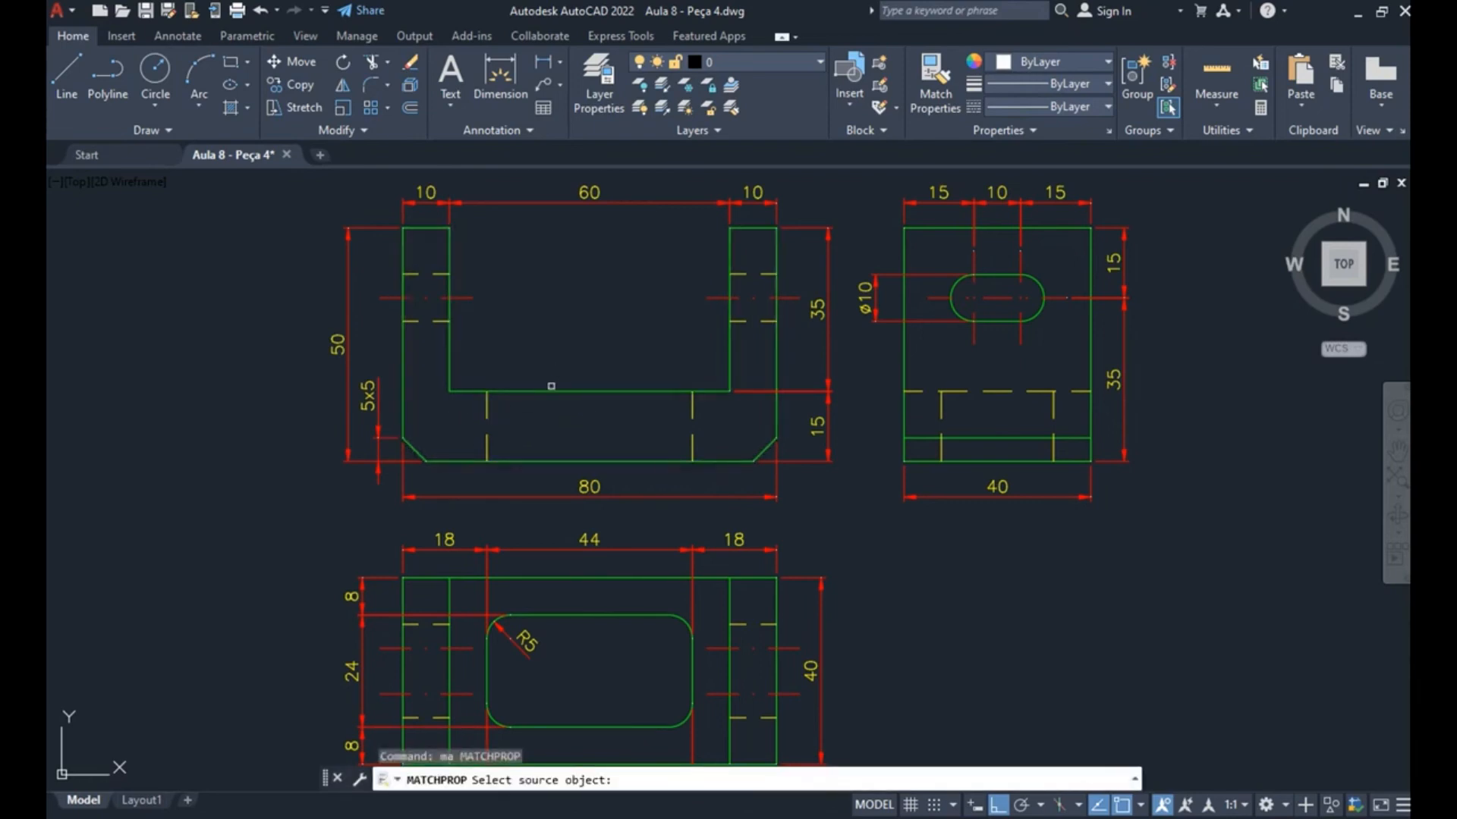
{"action": "left_click", "coordinate": [551, 390]}
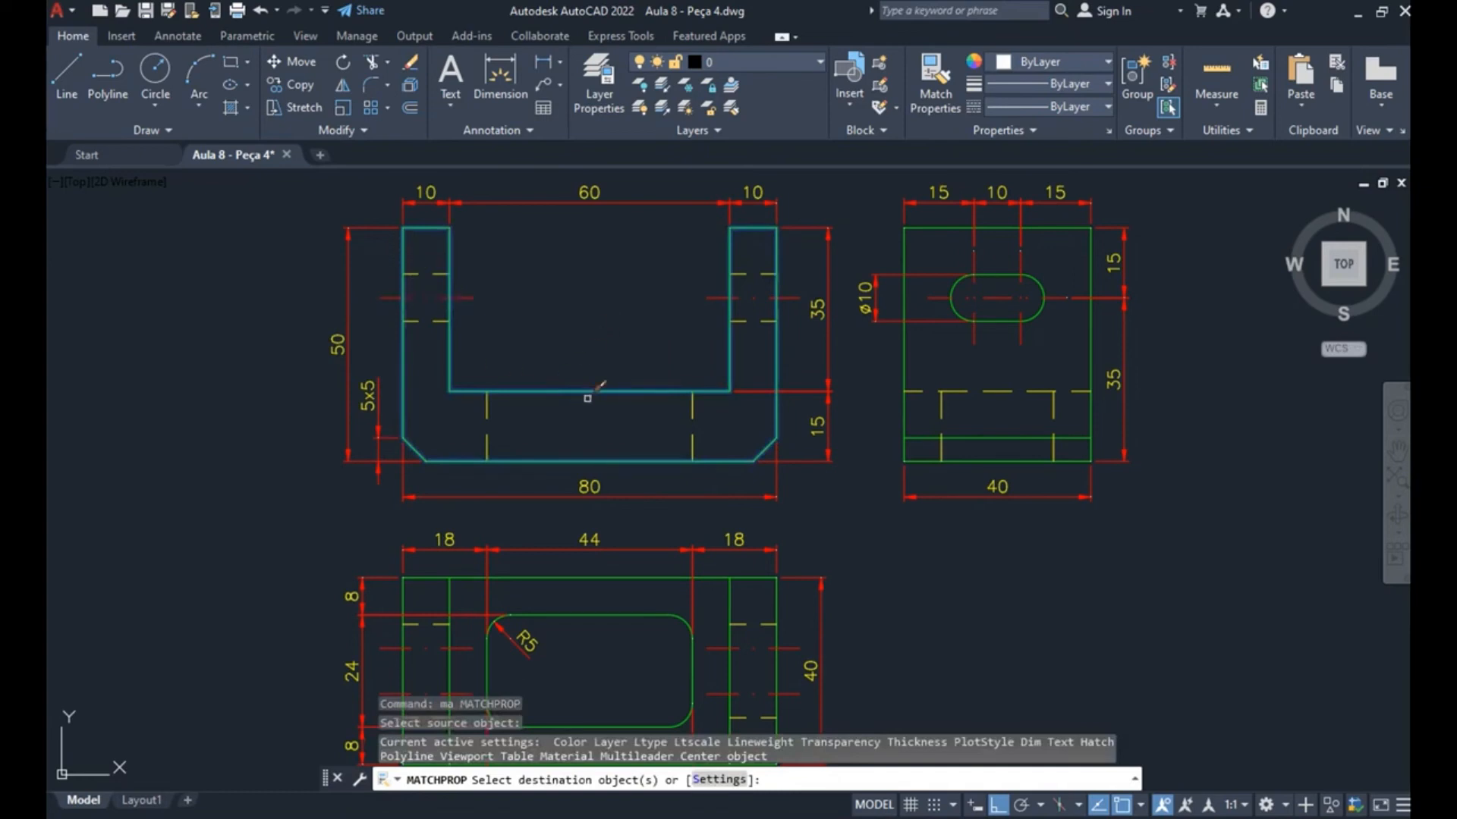
{"action": "left_click", "coordinate": [389, 257]}
{"action": "left_click", "coordinate": [519, 375]}
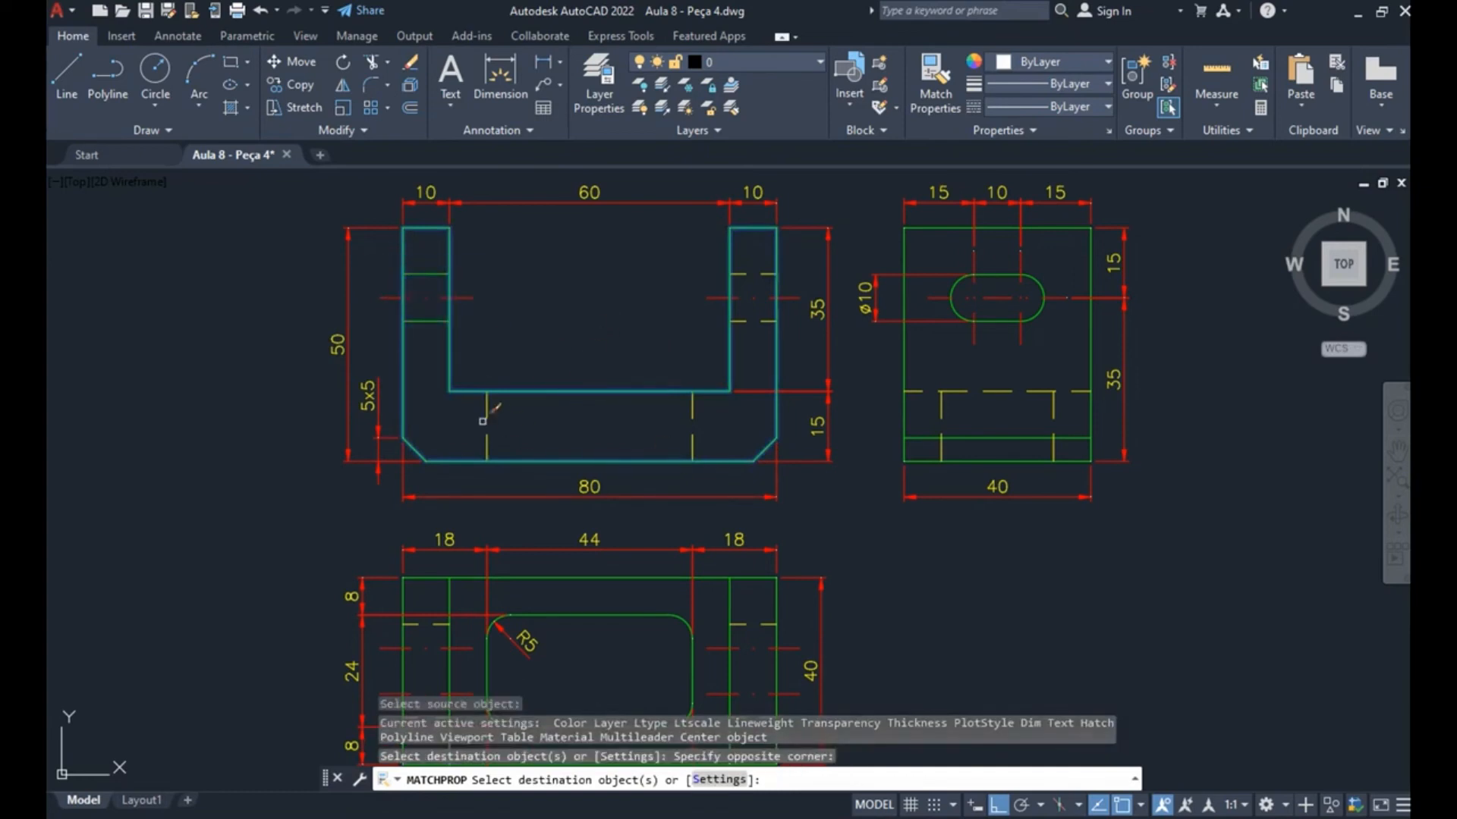
{"action": "left_click", "coordinate": [734, 393]}
{"action": "left_click", "coordinate": [481, 458]}
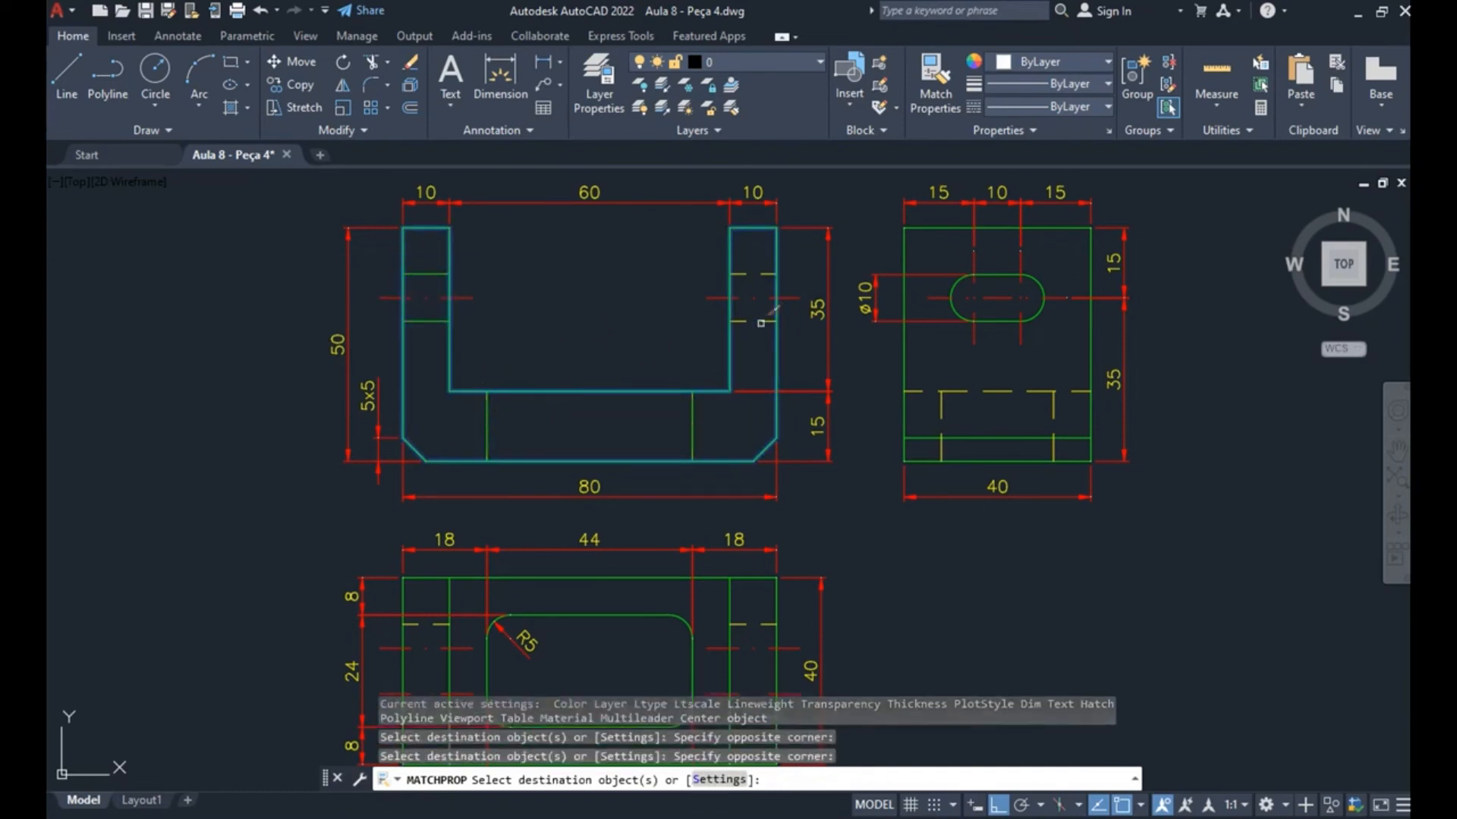
{"action": "left_click", "coordinate": [719, 250]}
{"action": "left_click", "coordinate": [826, 383]}
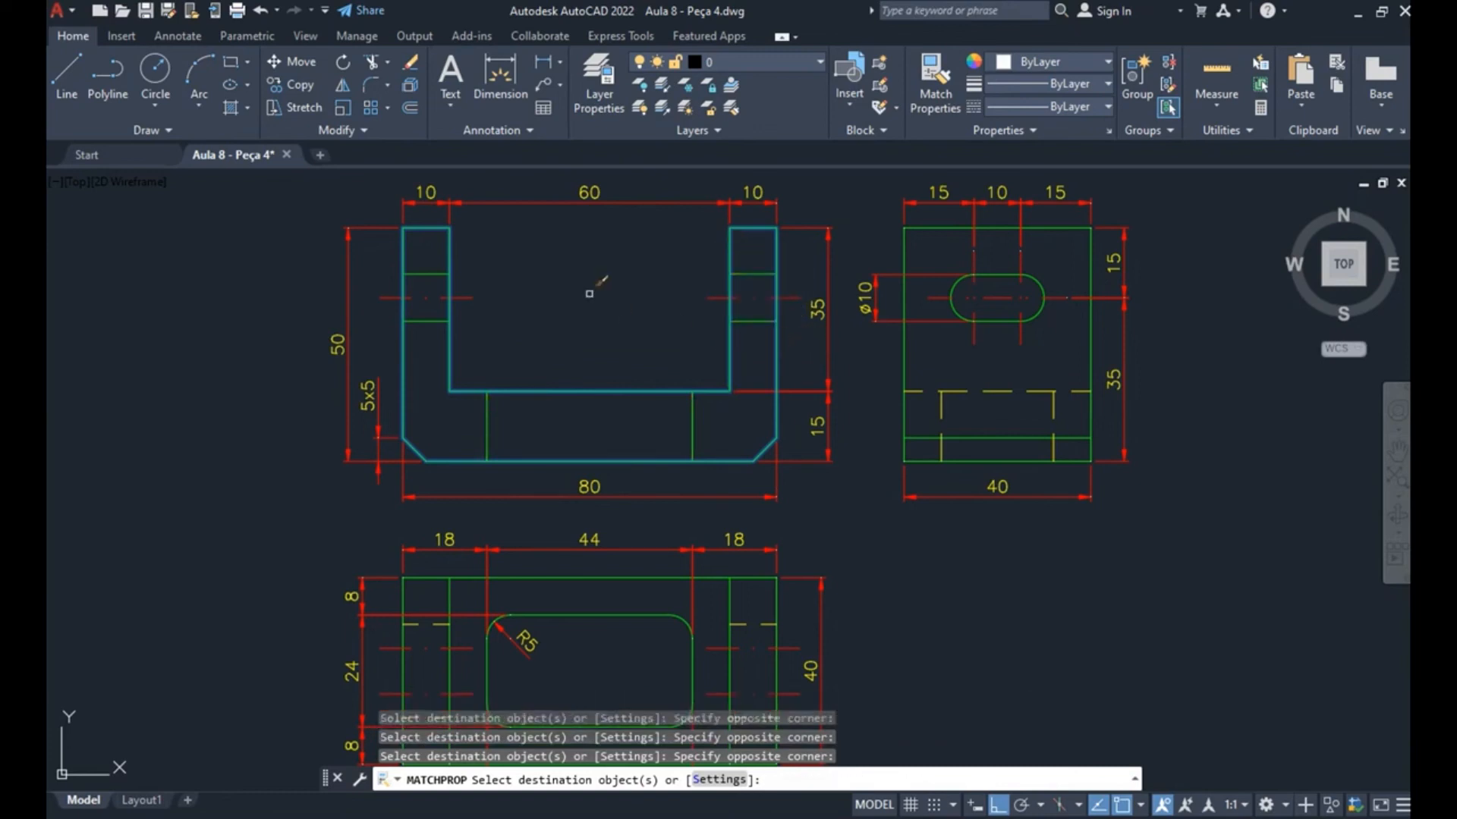
{"action": "key", "text": "Return"}
{"action": "key", "text": "Escape"}
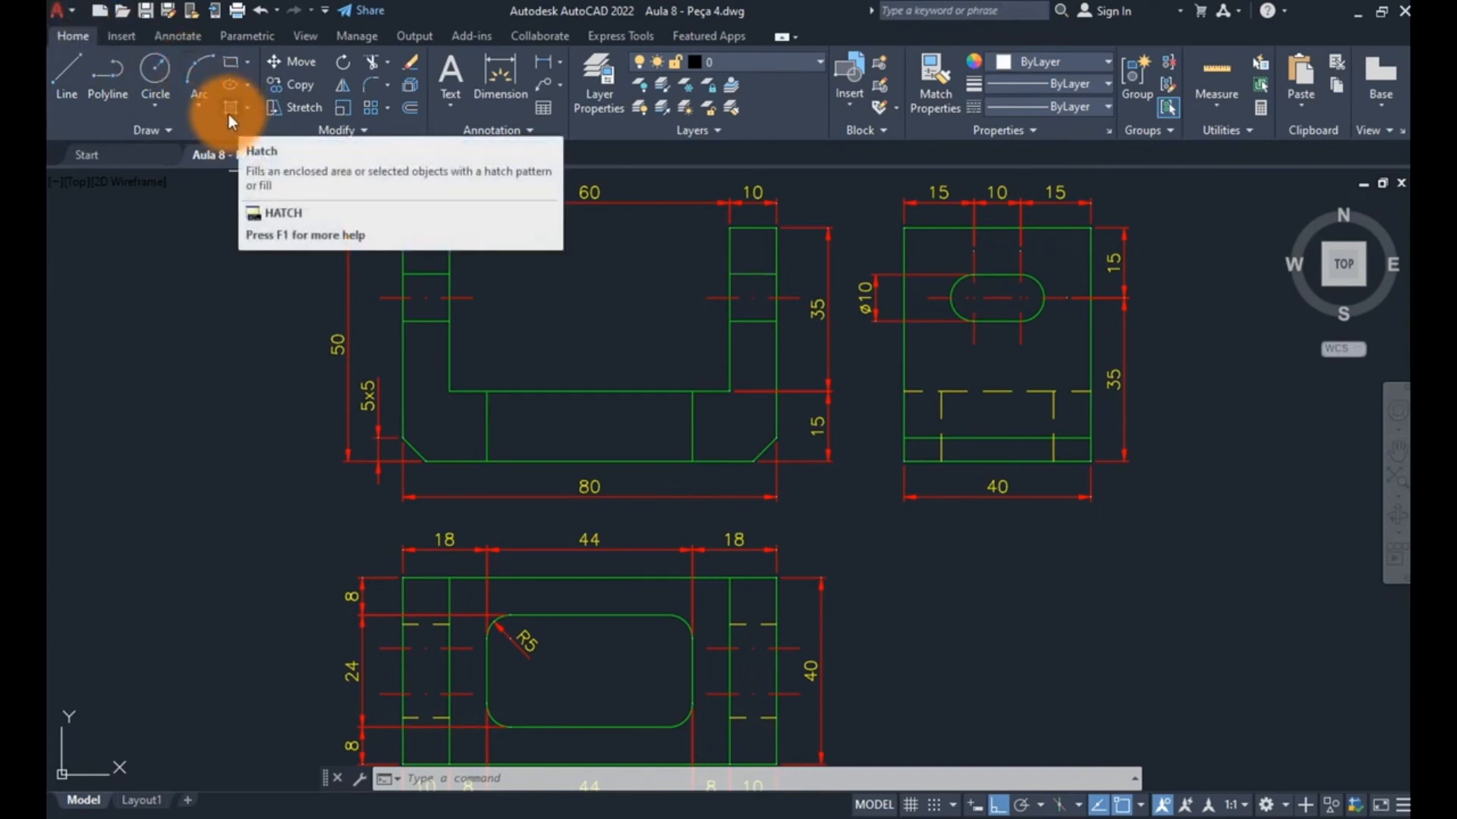
- Try an ANGLE hatch in the front view's lower-left L-shaped region by picking an internal point
{"action": "type", "text": "h"}
{"action": "key", "text": "Return"}
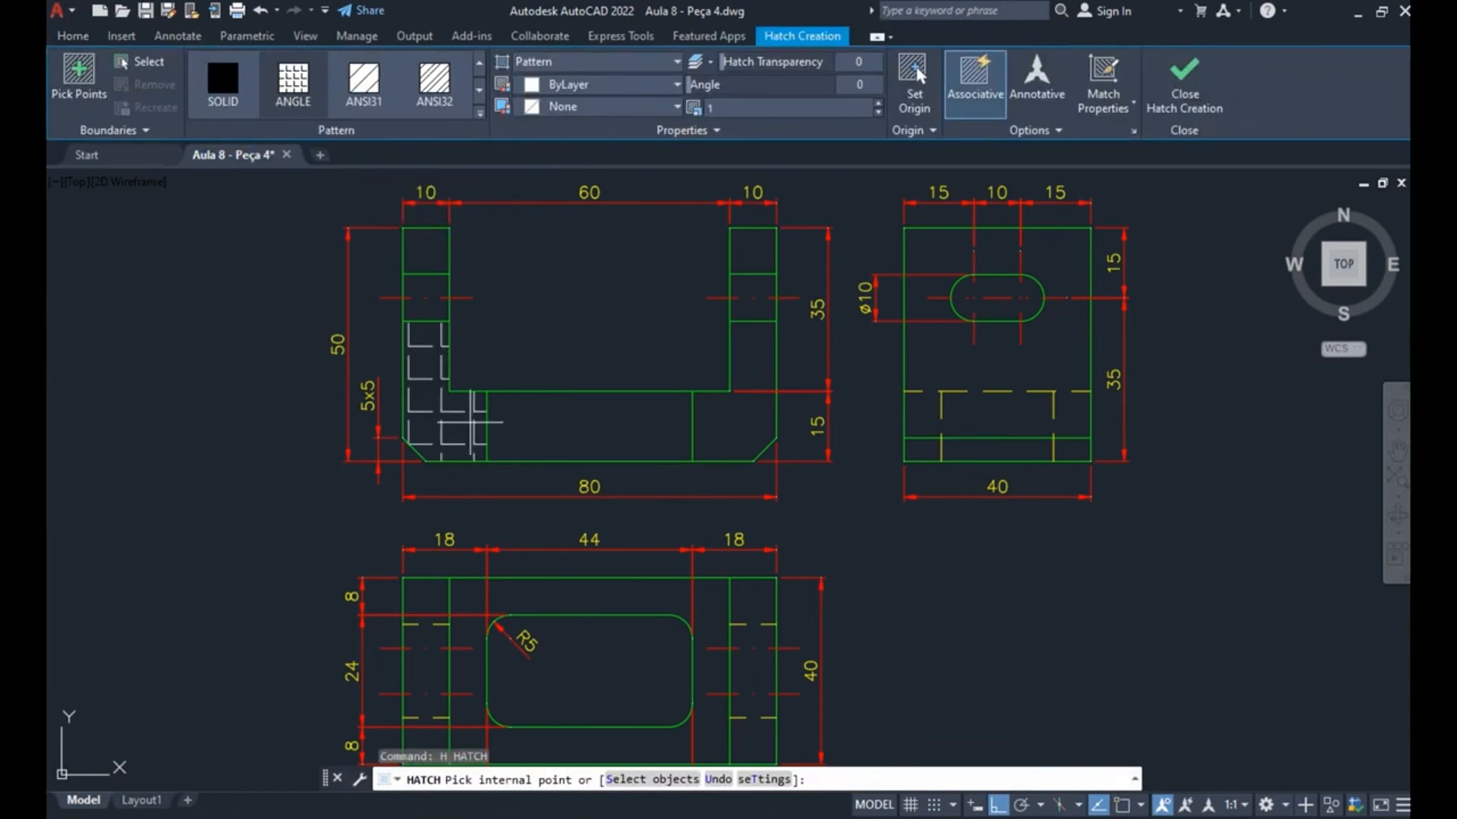
{"action": "left_click", "coordinate": [76, 76]}
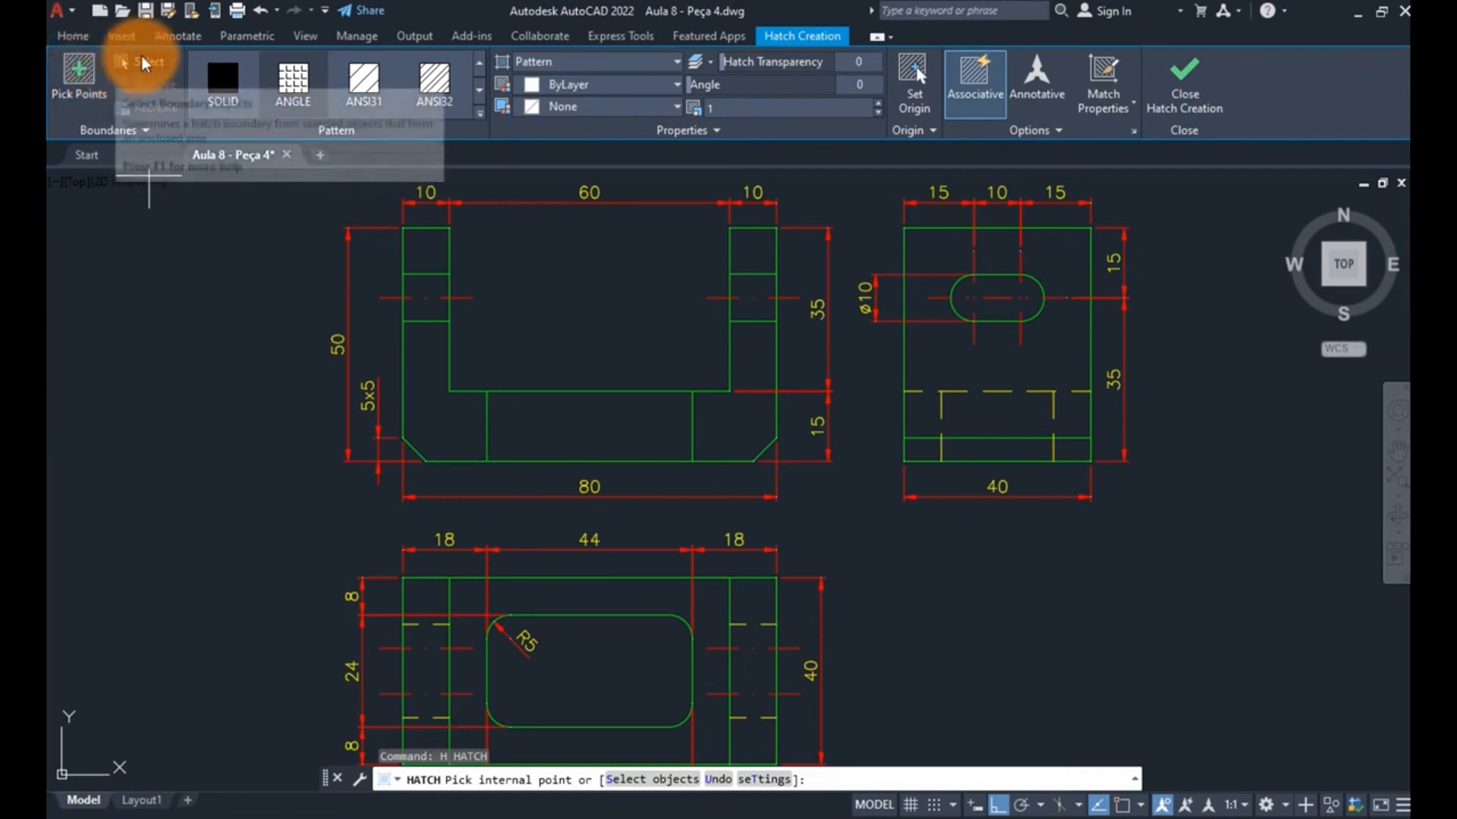
{"action": "left_click", "coordinate": [90, 72]}
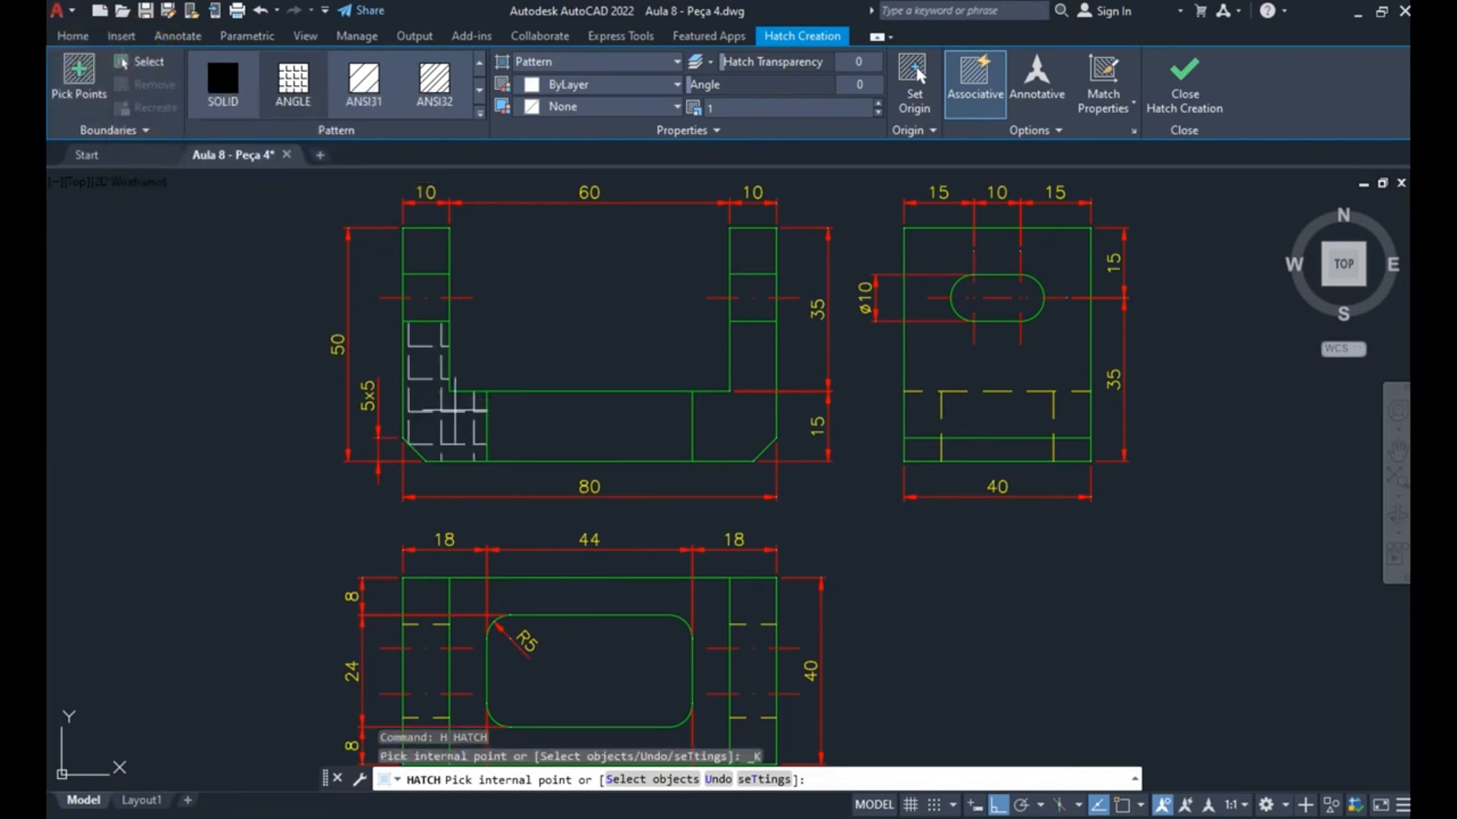
{"action": "left_click", "coordinate": [454, 413]}
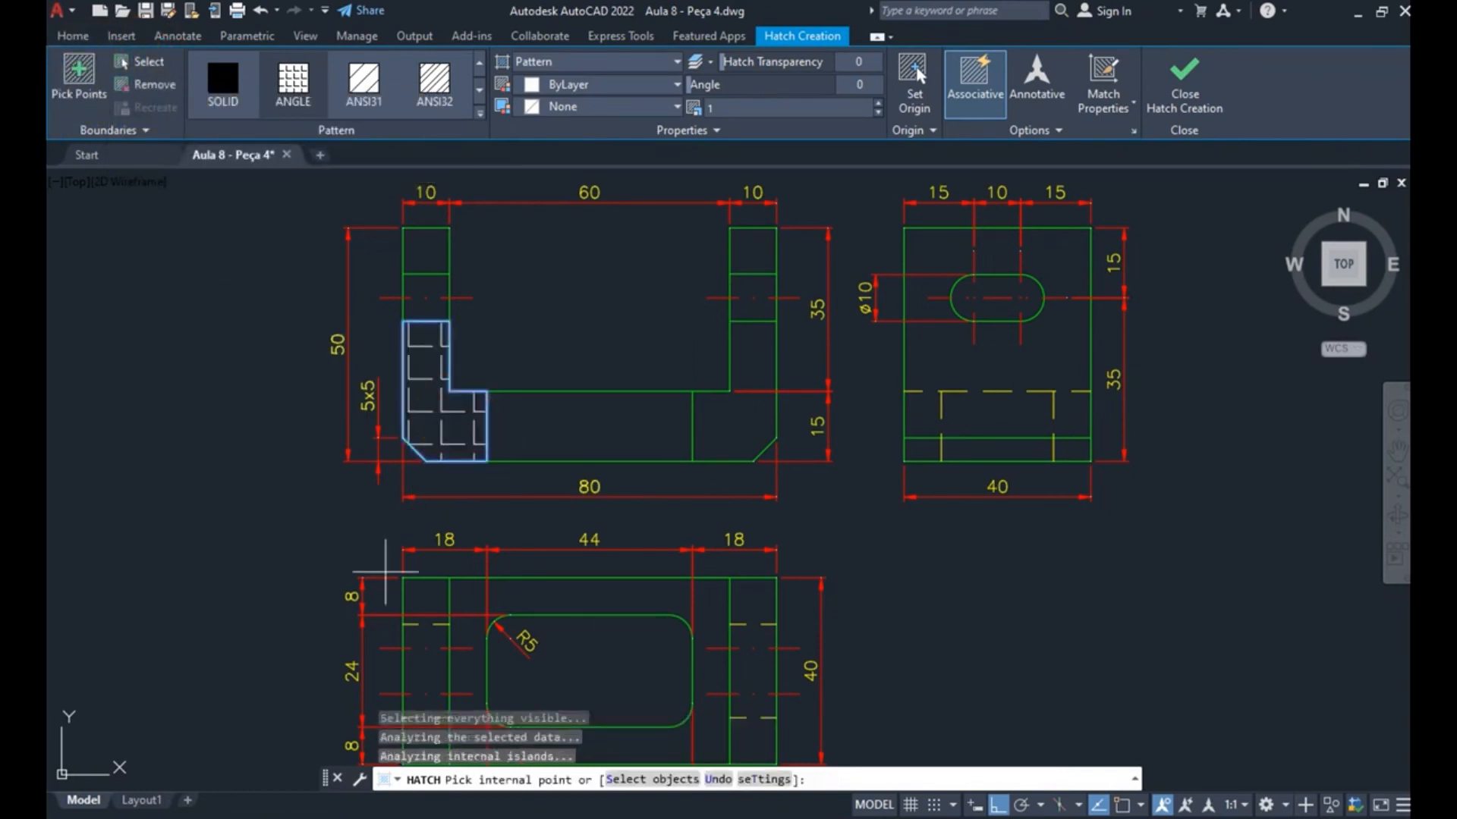
- Erase the trial hatch from the front view's lower-left region
{"action": "key", "text": "Escape"}
{"action": "type", "text": "e"}
{"action": "key", "text": "Return"}
{"action": "left_click", "coordinate": [437, 403]}
{"action": "left_click", "coordinate": [428, 415]}
{"action": "key", "text": "Return"}
{"action": "key", "text": "Escape"}
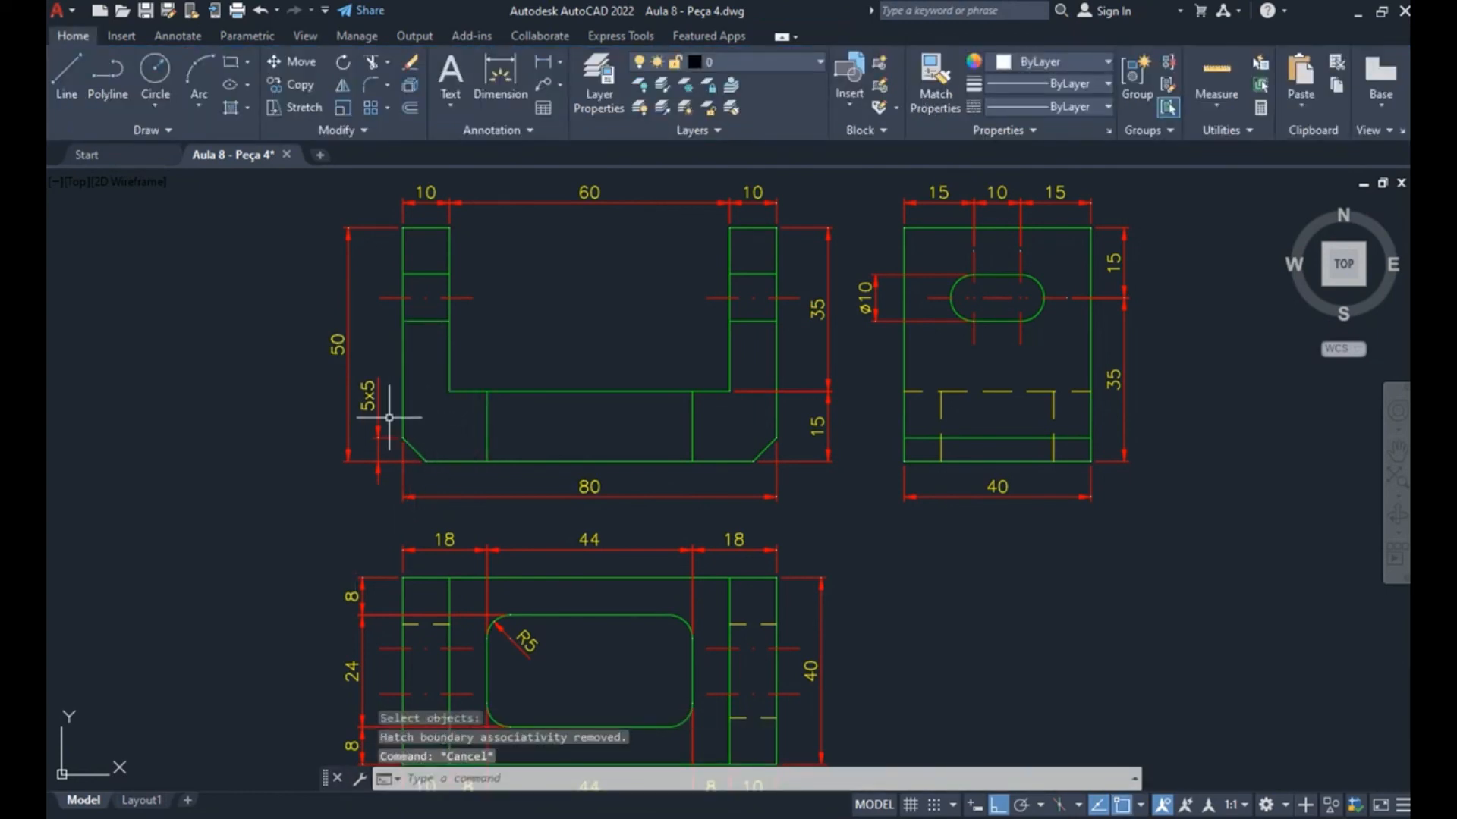
- Try an ANGLE hatch over the whole front view by selecting its outline as the boundary object
{"action": "type", "text": "h"}
{"action": "key", "text": "Return"}
{"action": "left_click", "coordinate": [127, 70]}
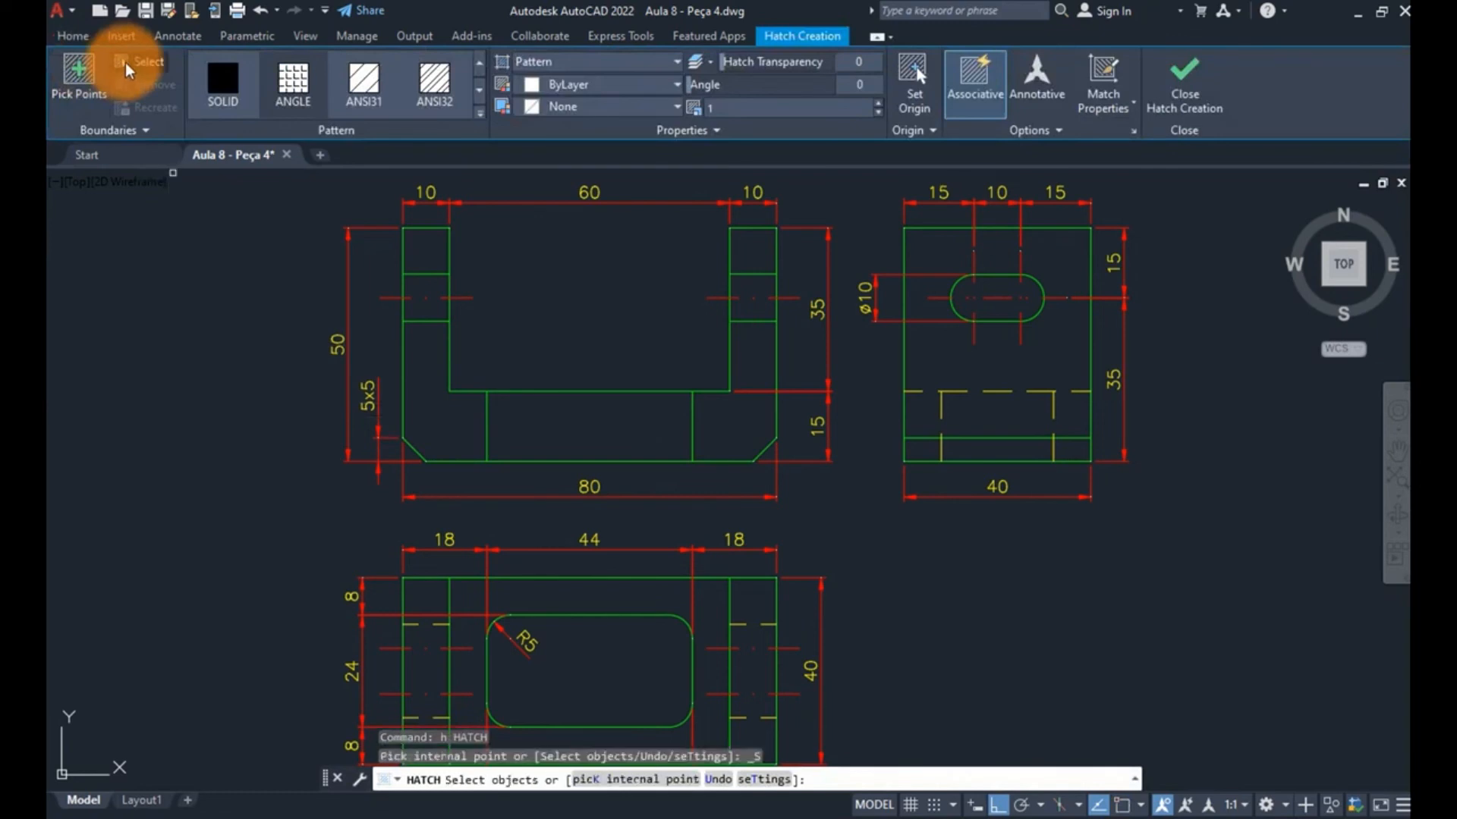
{"action": "left_click", "coordinate": [131, 62]}
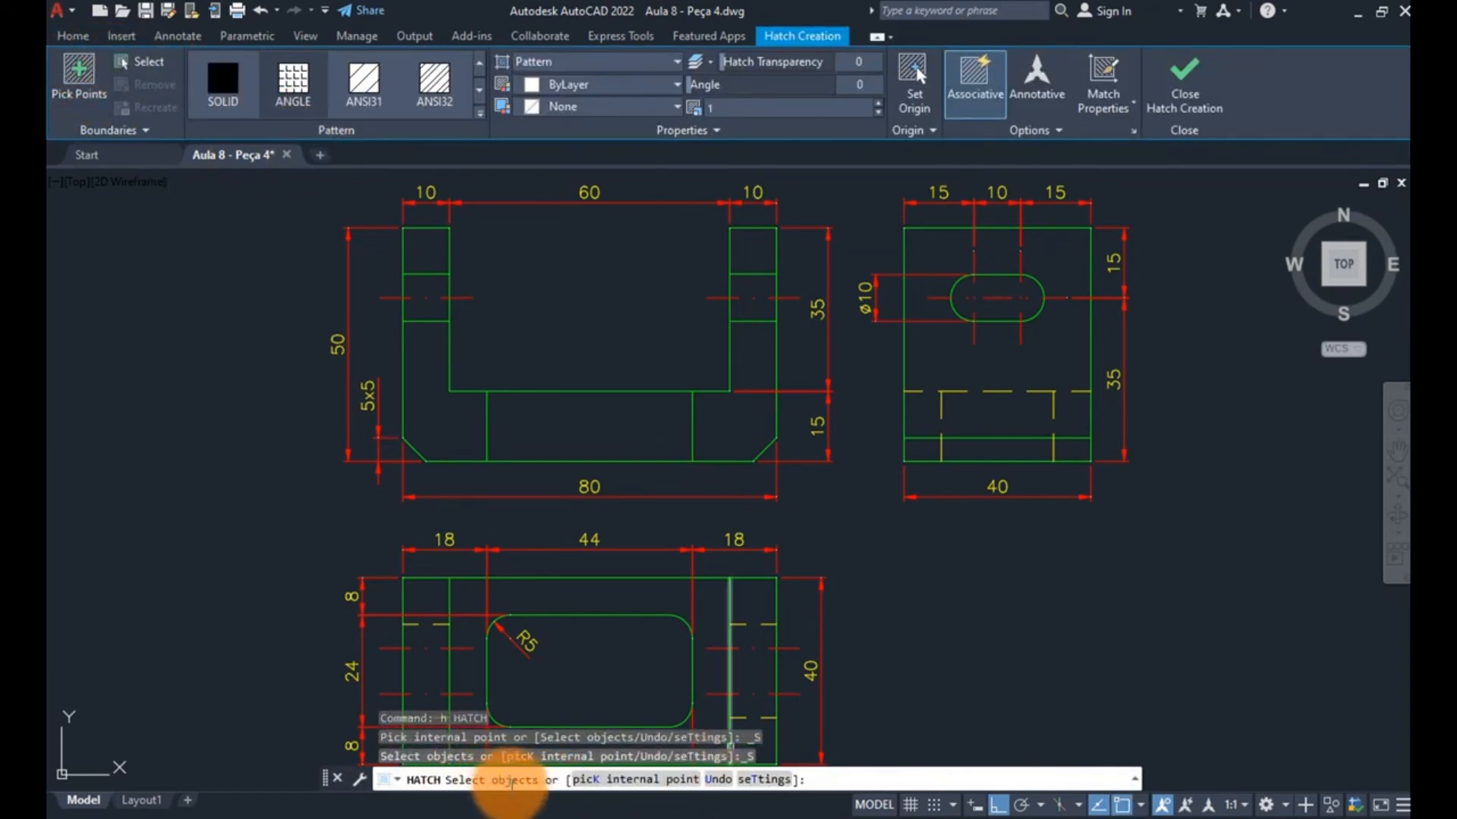
{"action": "left_click", "coordinate": [433, 227]}
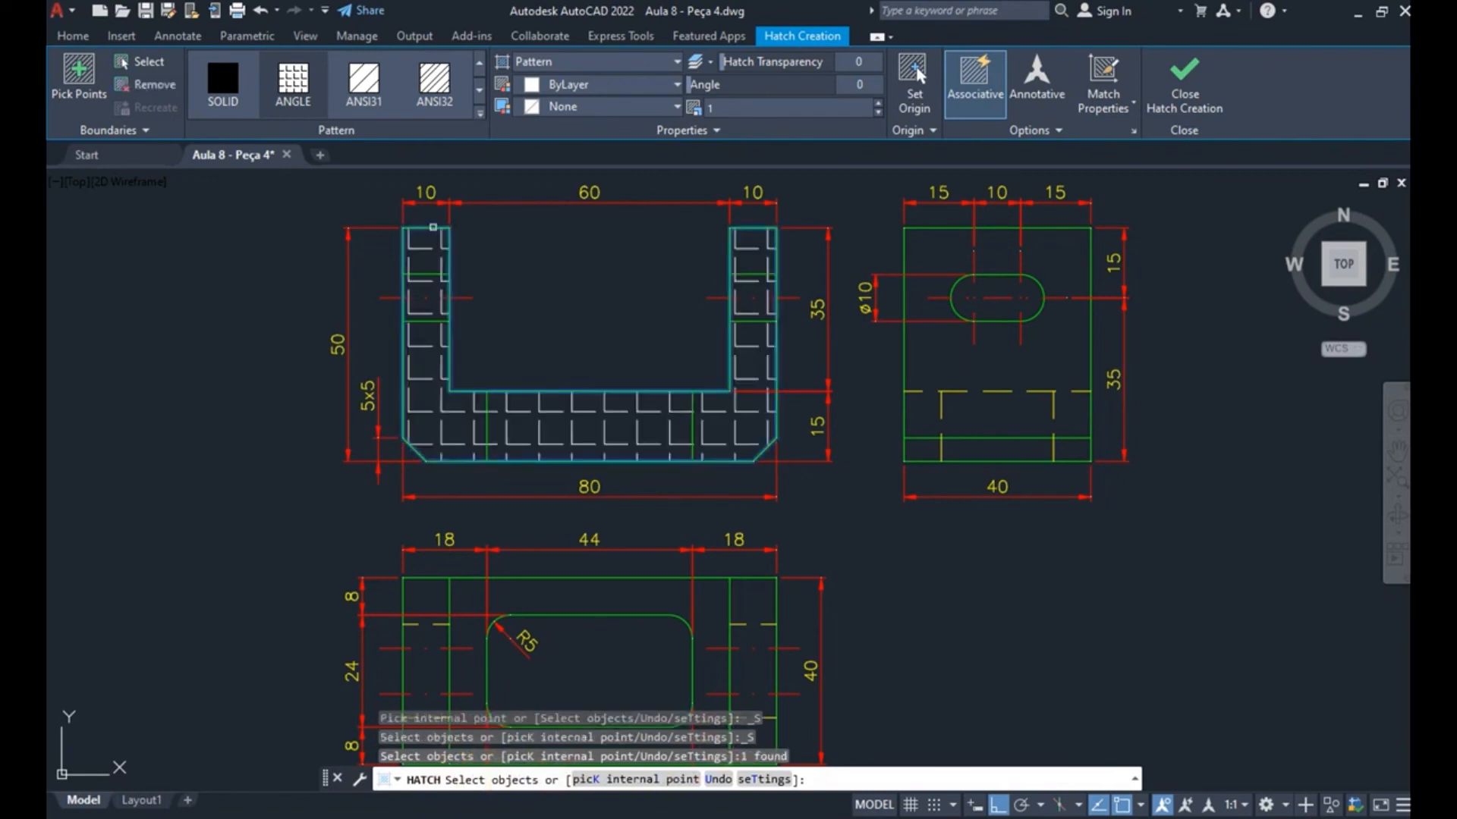
{"action": "key", "text": "Return"}
- Erase the hatch that fills the whole front view outline
{"action": "left_click", "coordinate": [611, 414]}
{"action": "type", "text": "e"}
{"action": "key", "text": "Return"}
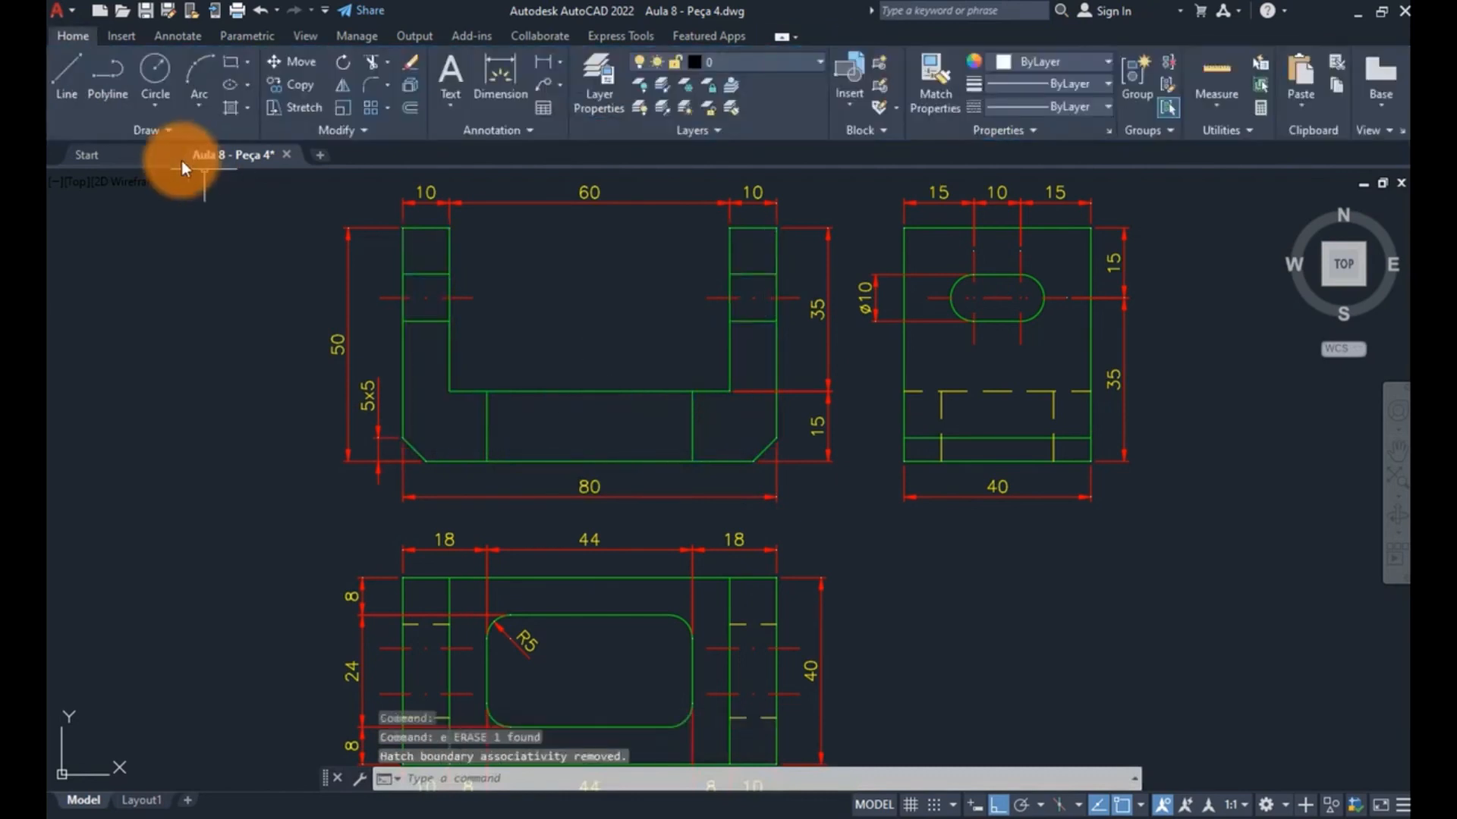
{"action": "key", "text": "Escape"}
- Browse the hatch patterns and fill the front view's lower-left L-shaped region with ANSI31, using an internal point
{"action": "type", "text": "h"}
{"action": "key", "text": "Return"}
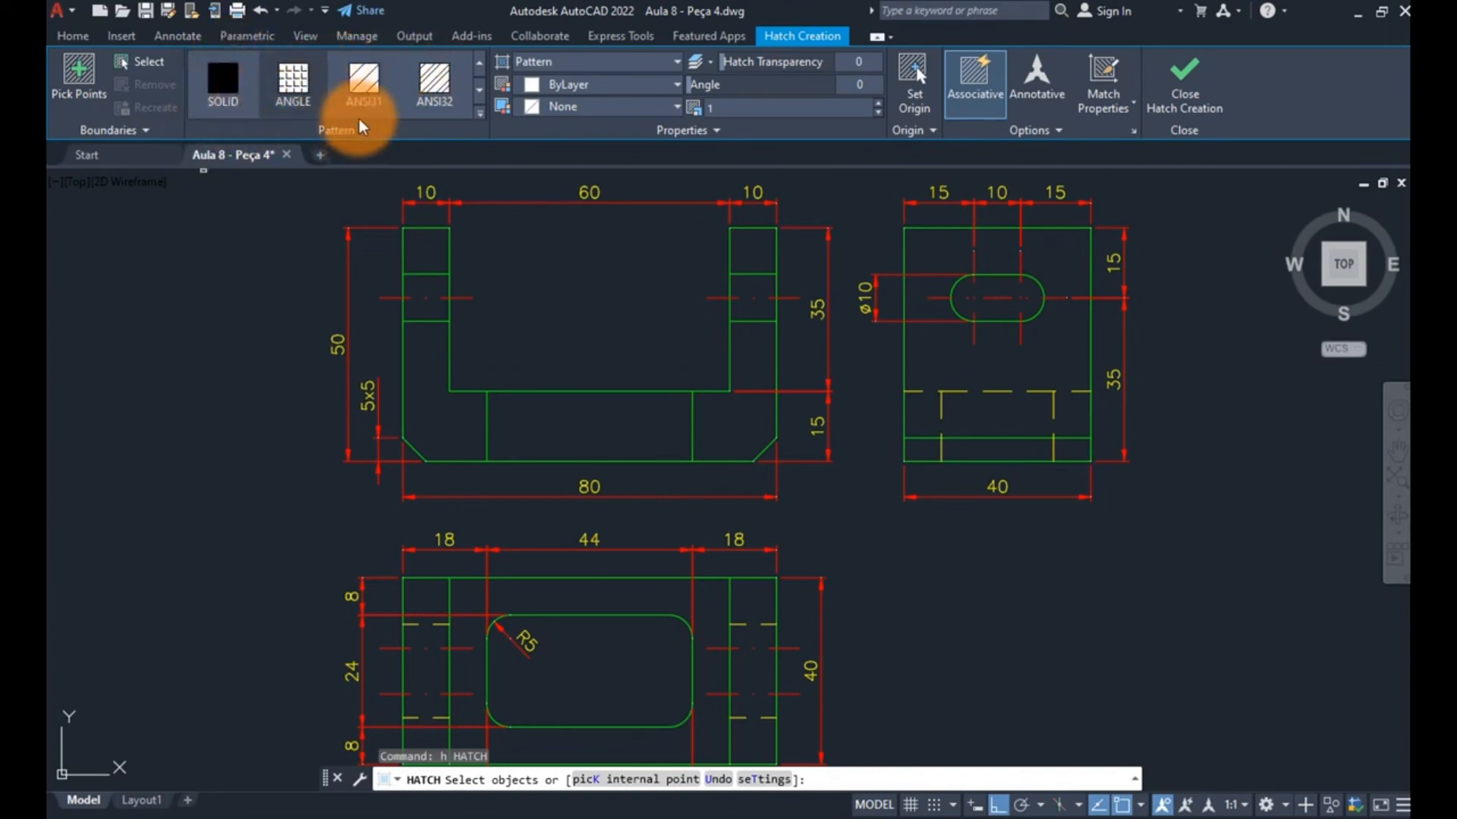
{"action": "left_click", "coordinate": [479, 116]}
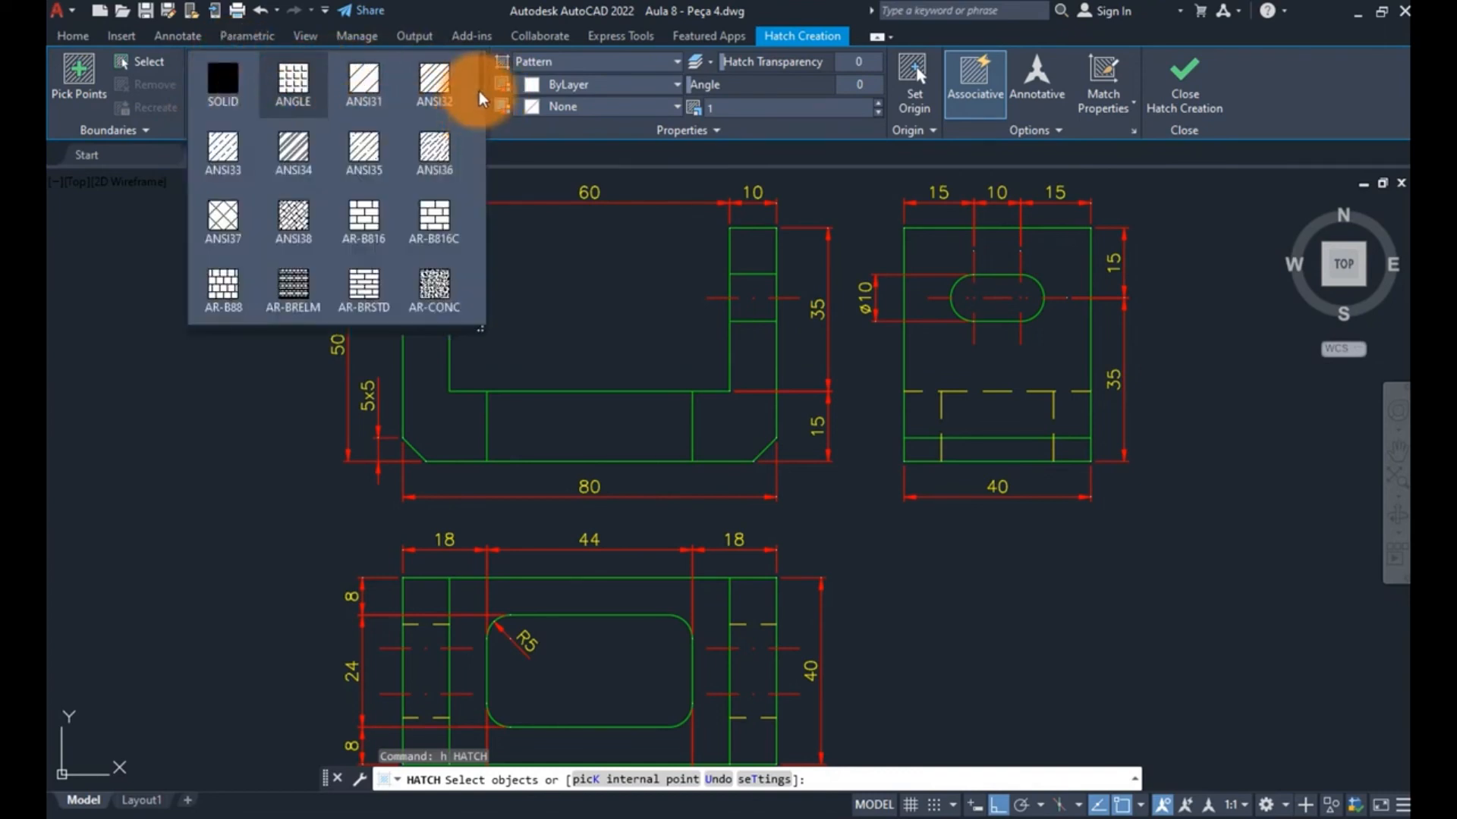
{"action": "scroll", "coordinate": [364, 216], "scroll_direction": "down", "scroll_amount": 1}
{"action": "scroll", "coordinate": [346, 265], "scroll_direction": "down", "scroll_amount": 1}
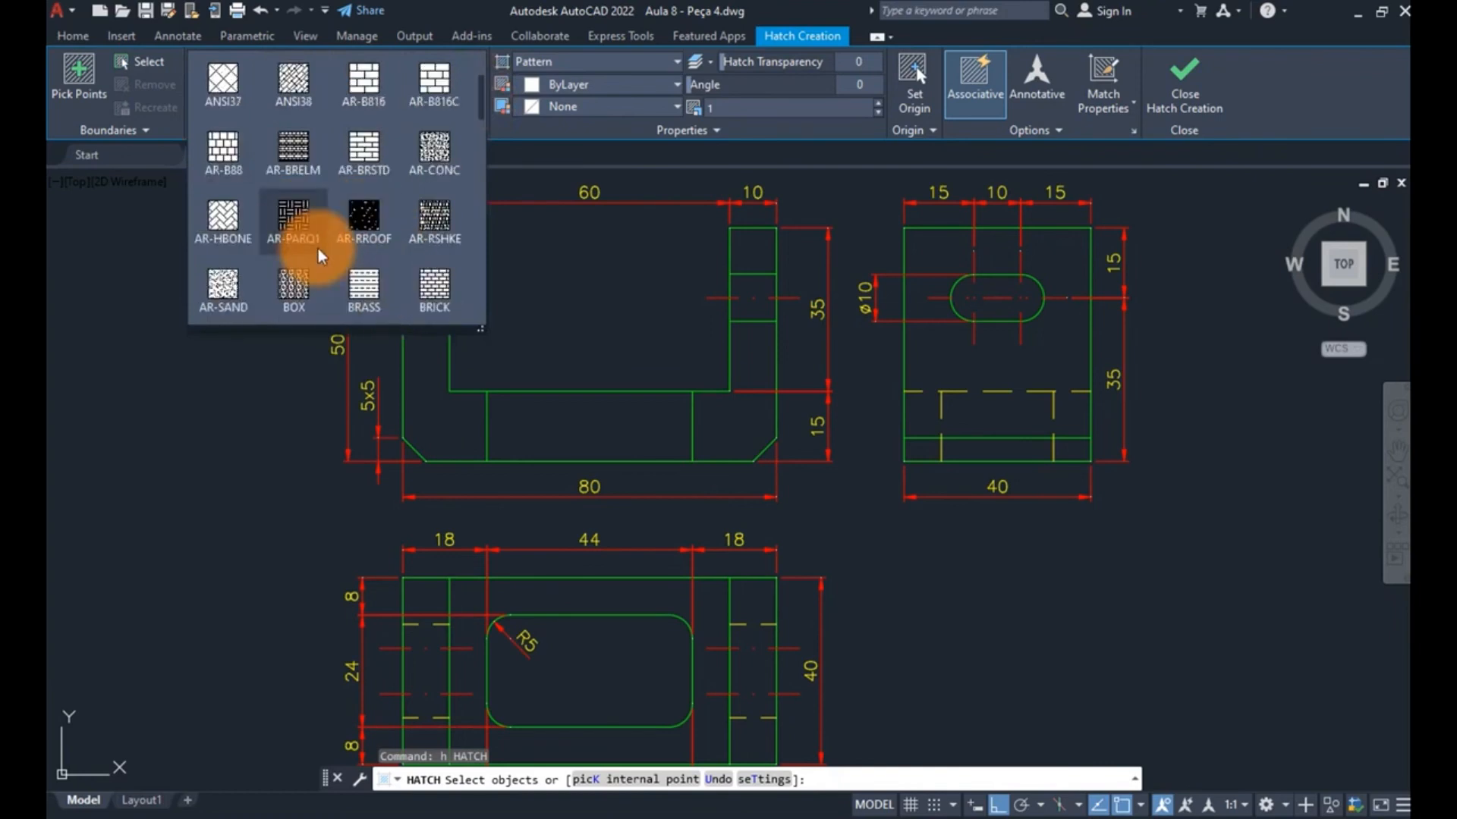
{"action": "scroll", "coordinate": [209, 277], "scroll_direction": "down", "scroll_amount": 1}
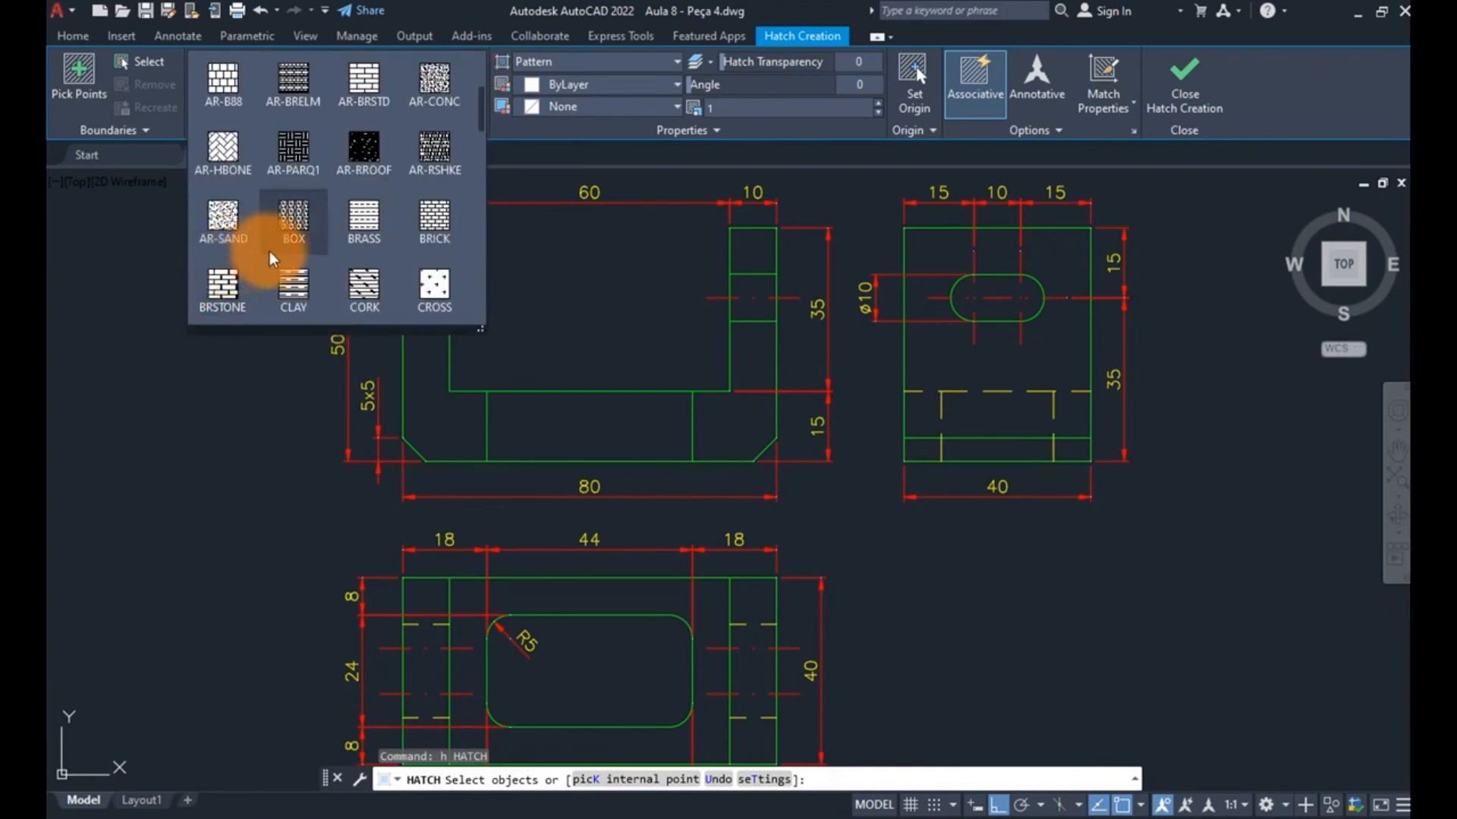
{"action": "scroll", "coordinate": [289, 231], "scroll_direction": "down", "scroll_amount": 2}
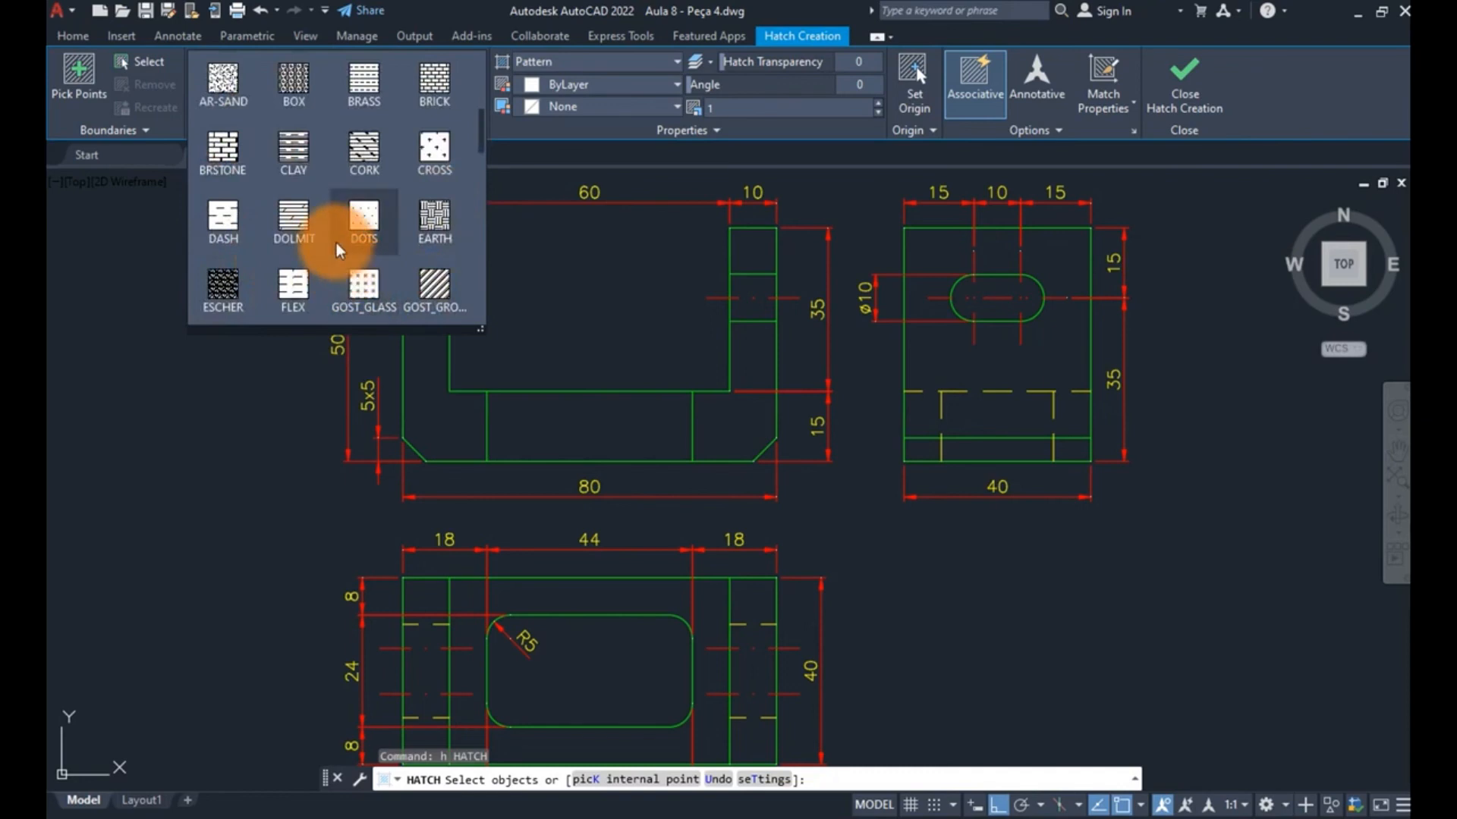
{"action": "scroll", "coordinate": [341, 243], "scroll_direction": "down", "scroll_amount": 1}
{"action": "scroll", "coordinate": [342, 258], "scroll_direction": "down", "scroll_amount": 2}
{"action": "scroll", "coordinate": [296, 212], "scroll_direction": "down", "scroll_amount": 1}
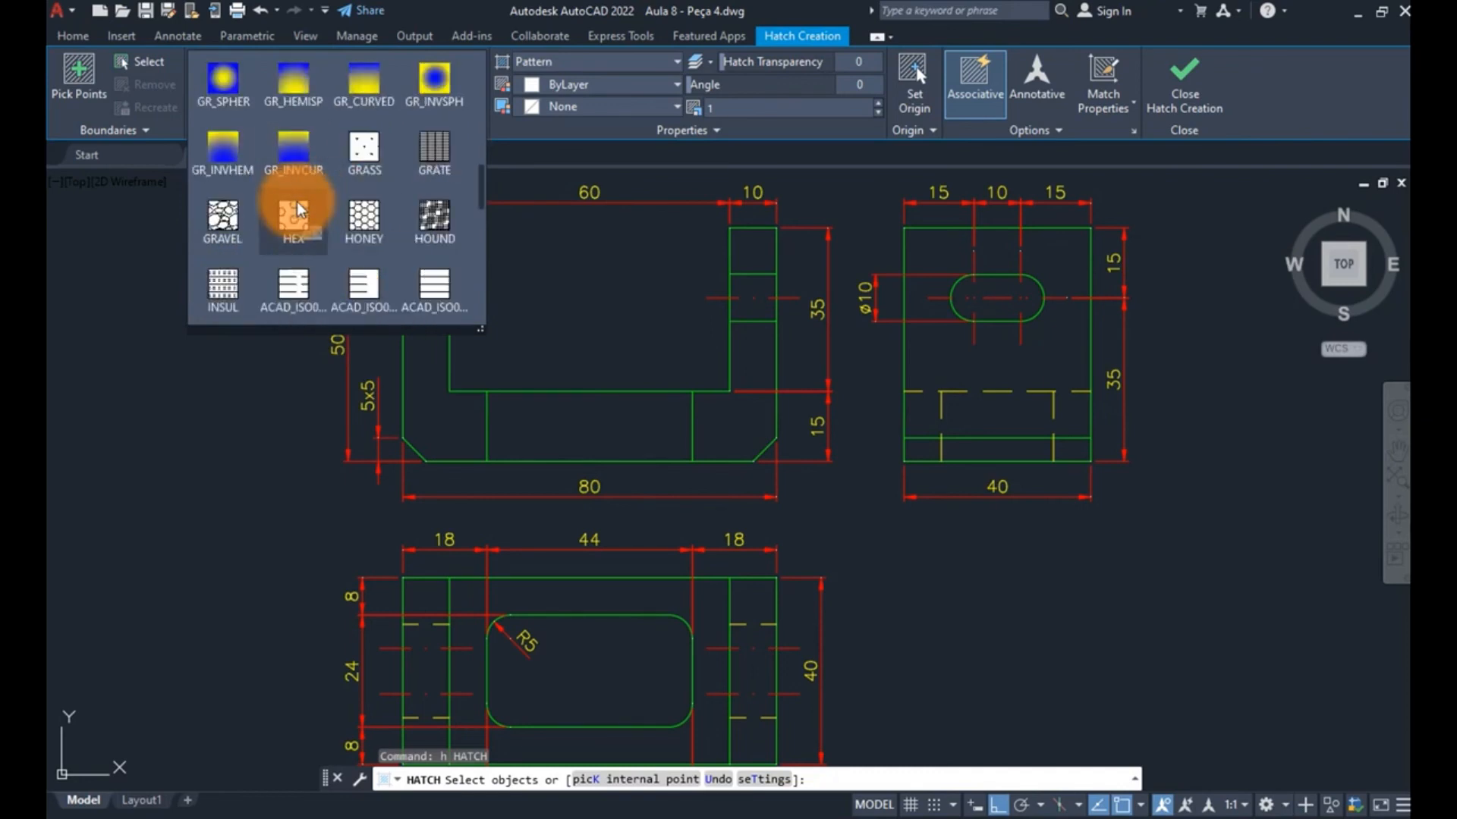
{"action": "scroll", "coordinate": [258, 220], "scroll_direction": "down", "scroll_amount": 2}
{"action": "scroll", "coordinate": [357, 224], "scroll_direction": "down", "scroll_amount": 8}
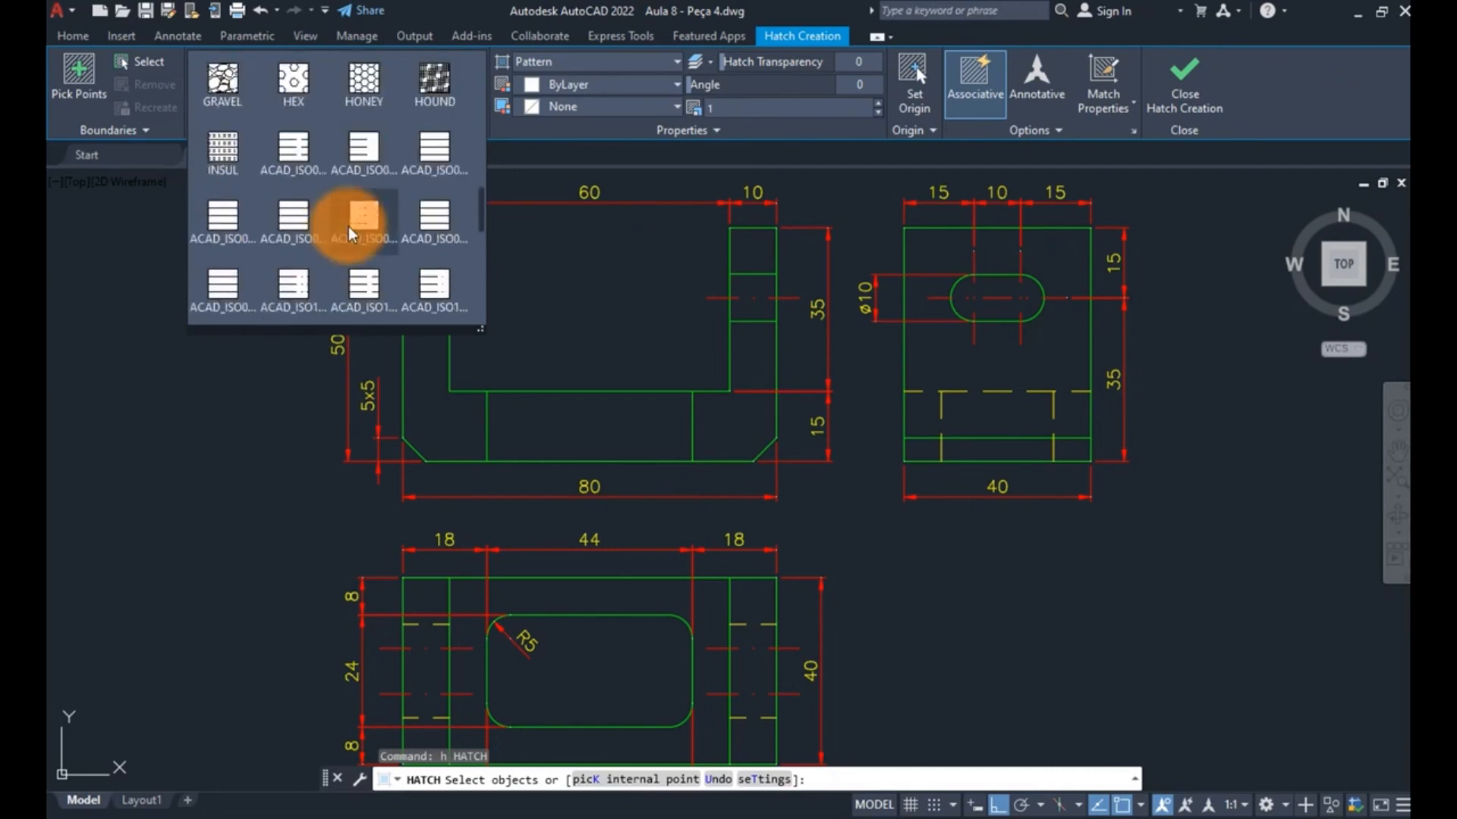
{"action": "scroll", "coordinate": [352, 231], "scroll_direction": "up", "scroll_amount": 15}
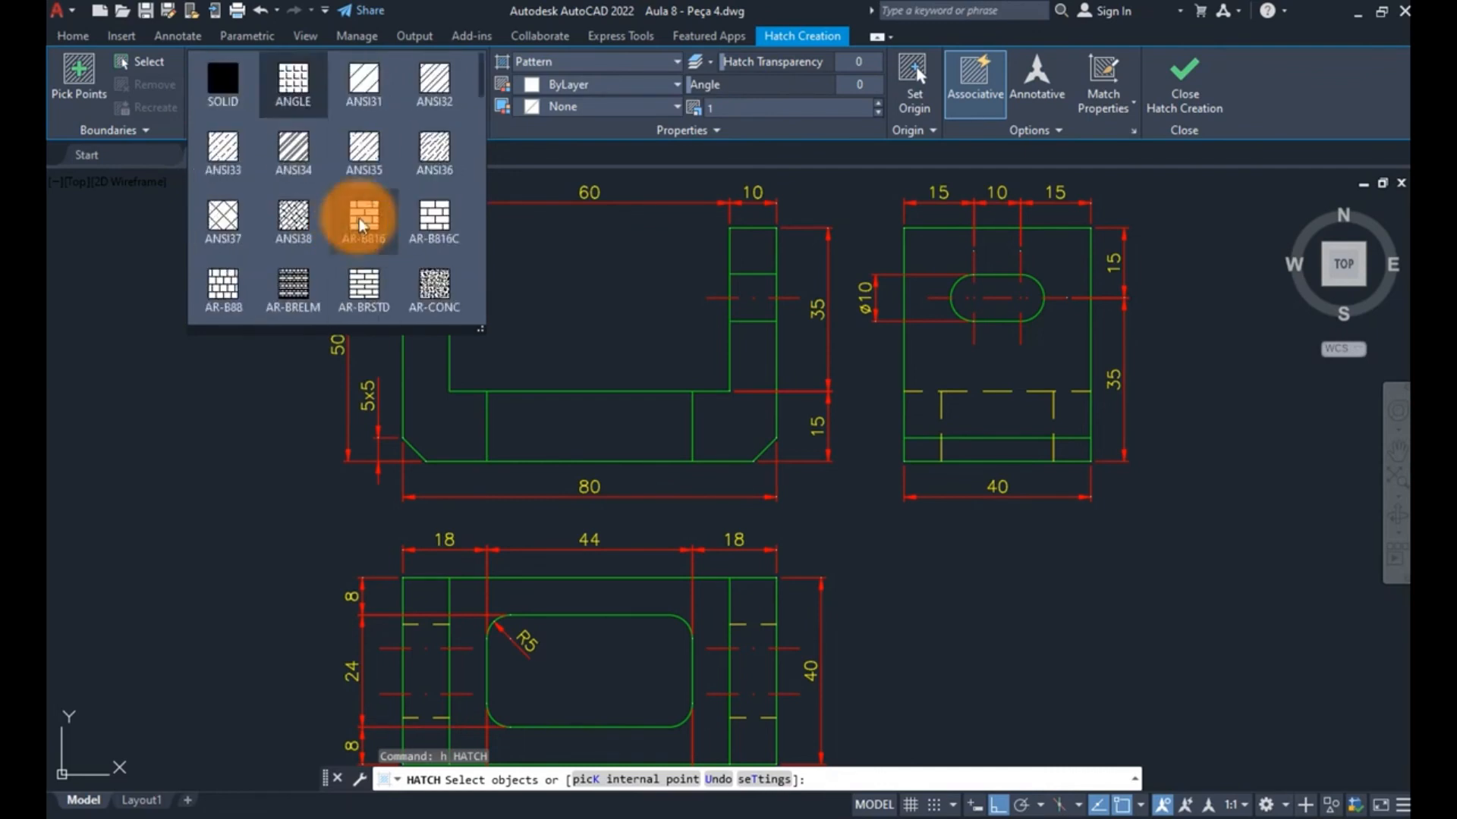
{"action": "left_click", "coordinate": [364, 82]}
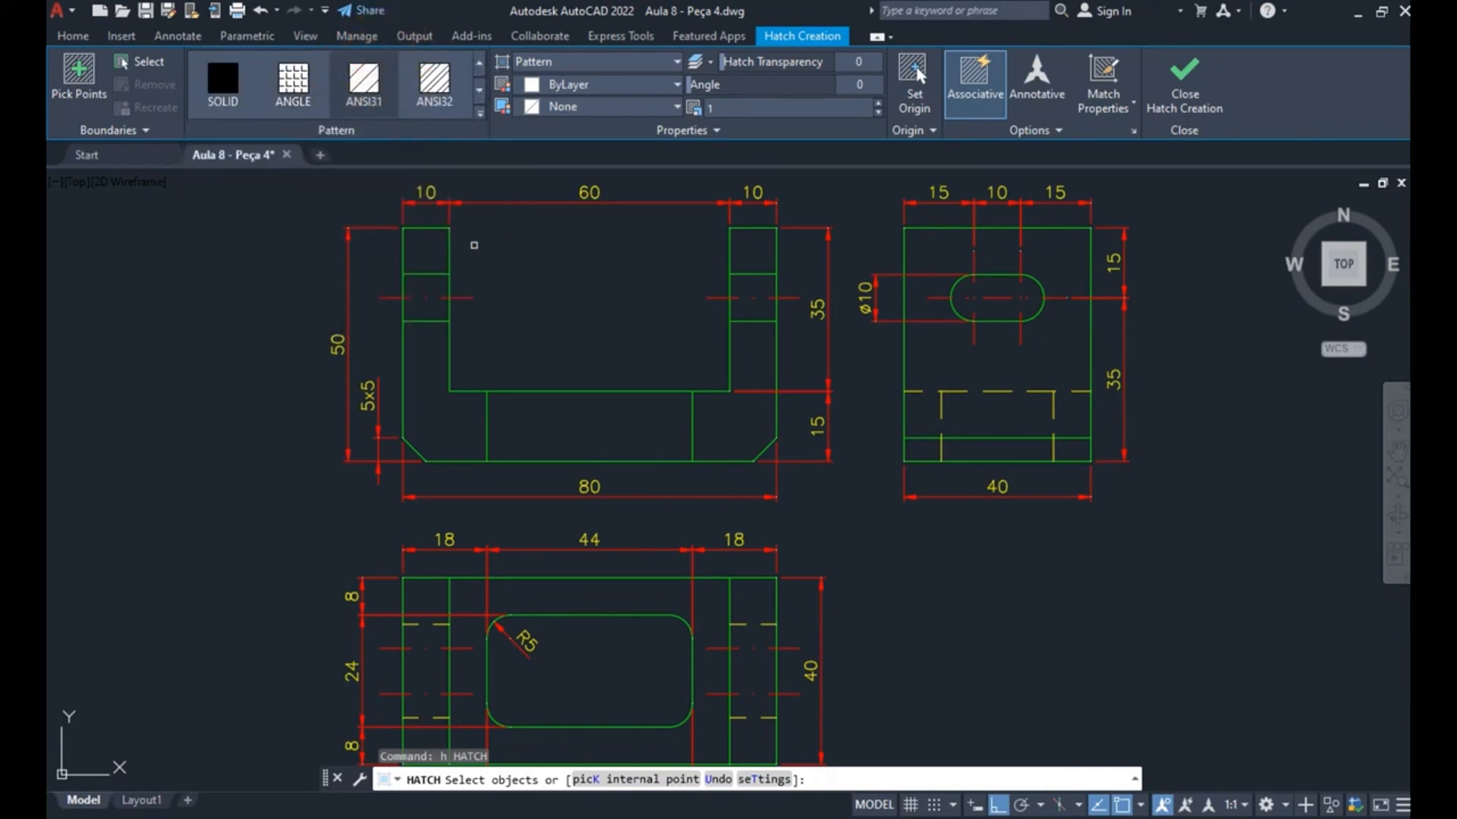
{"action": "left_click", "coordinate": [78, 75]}
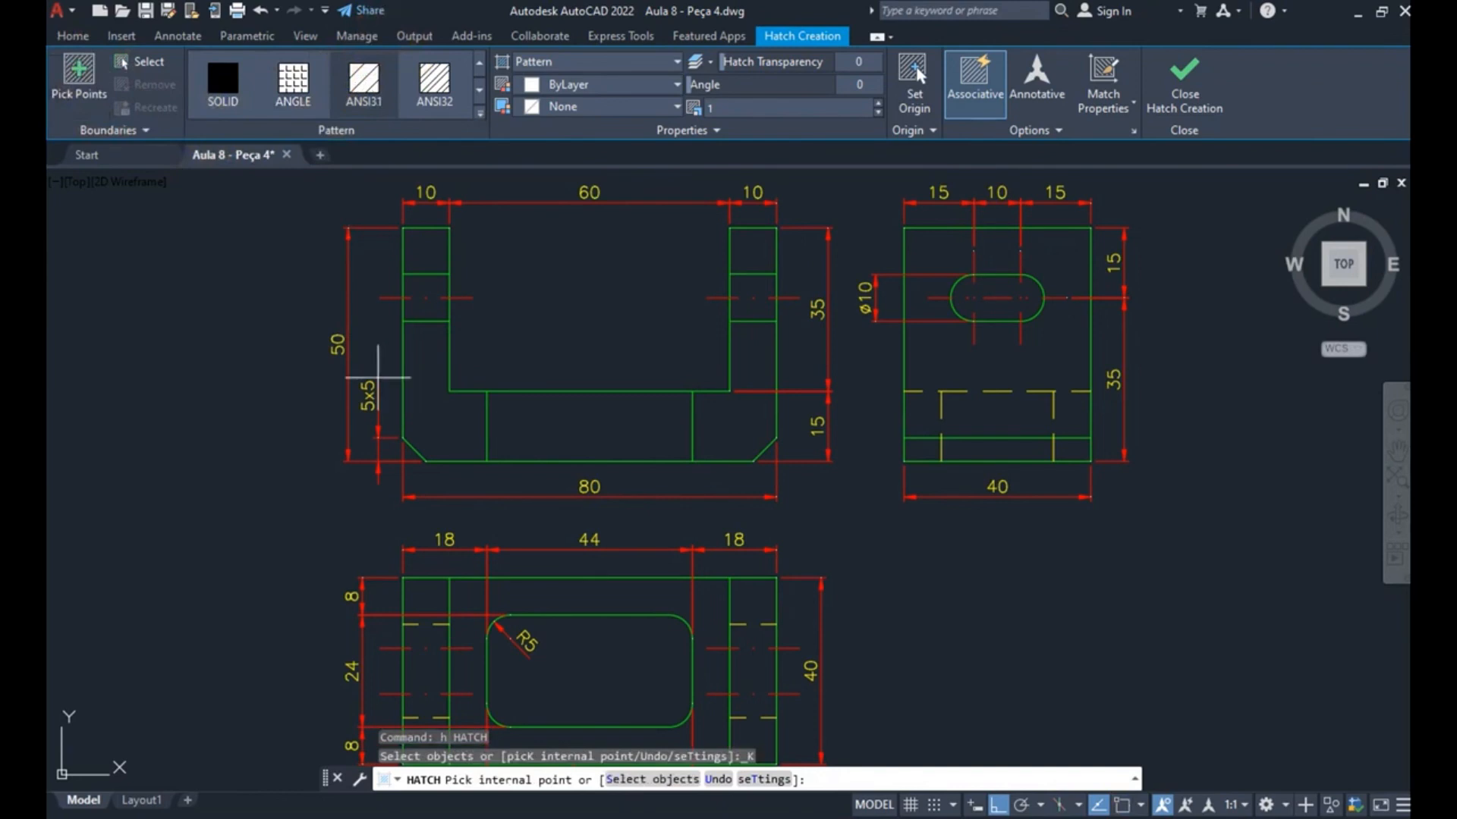
{"action": "left_click", "coordinate": [424, 402]}
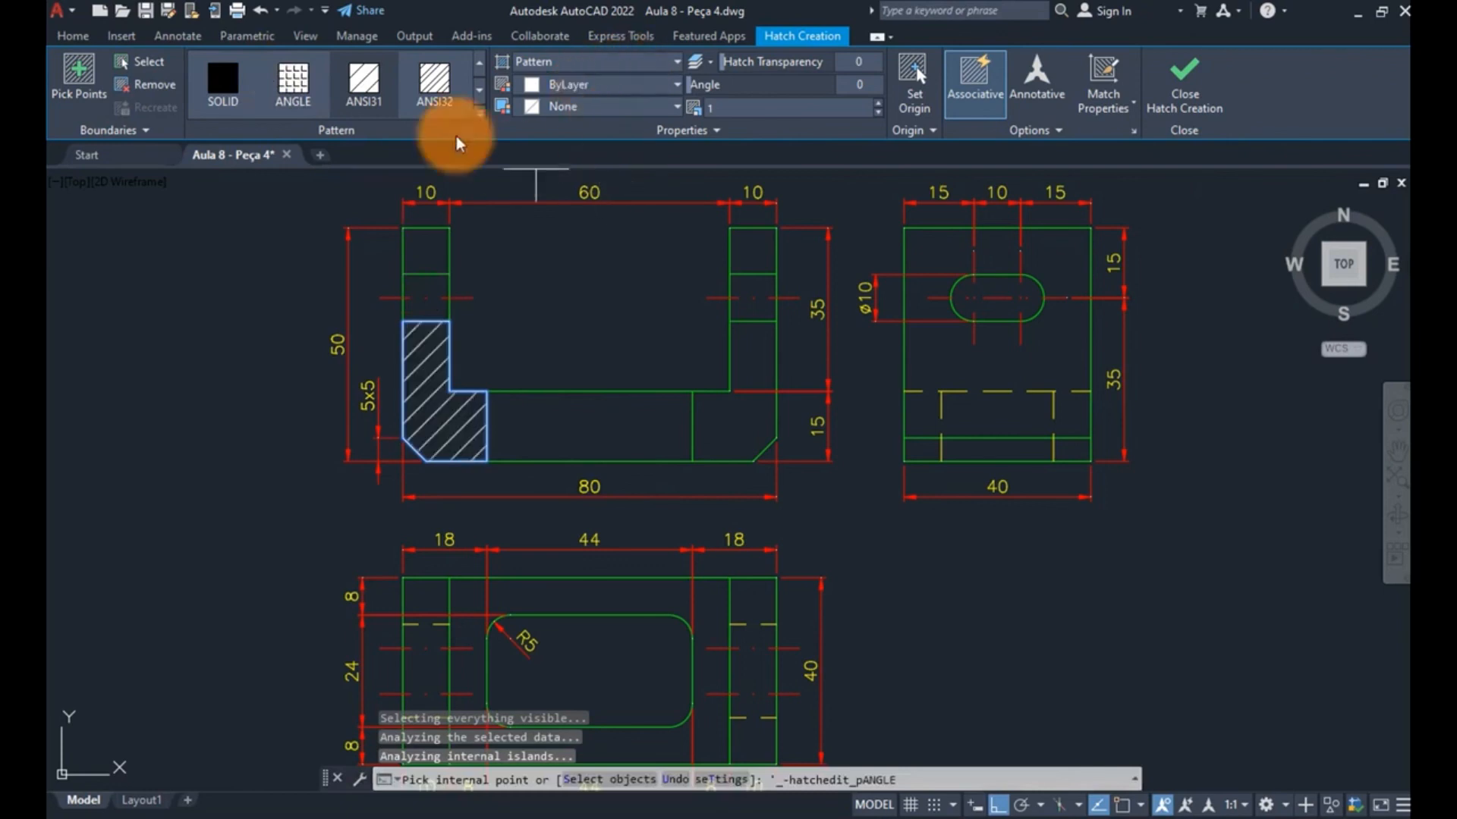
- Try the ANSI31, SOLID, ANGLE and ANSI32 patterns on the lower-left hatch
{"action": "left_click", "coordinate": [361, 88]}
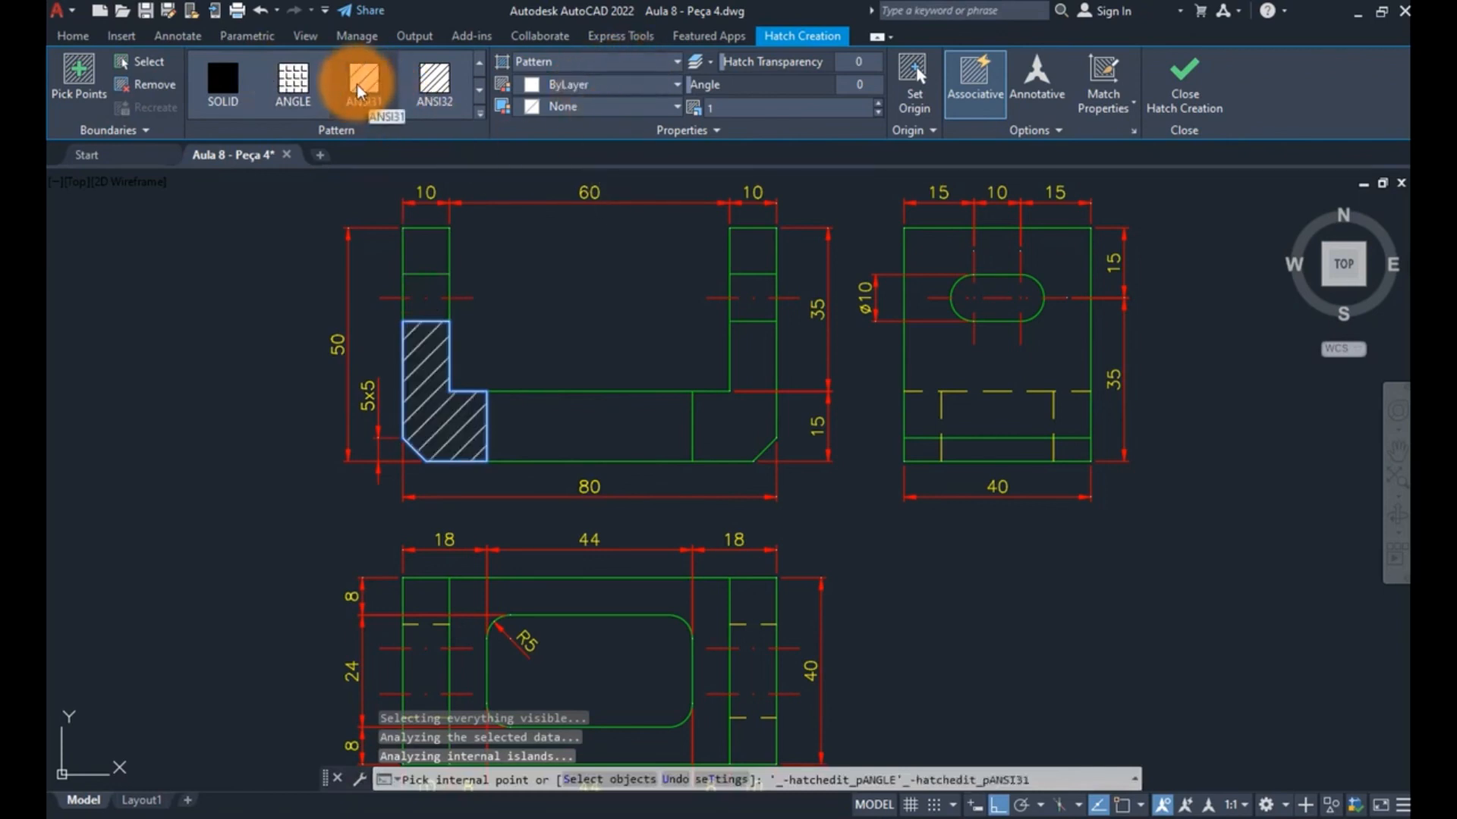
{"action": "left_click", "coordinate": [306, 90]}
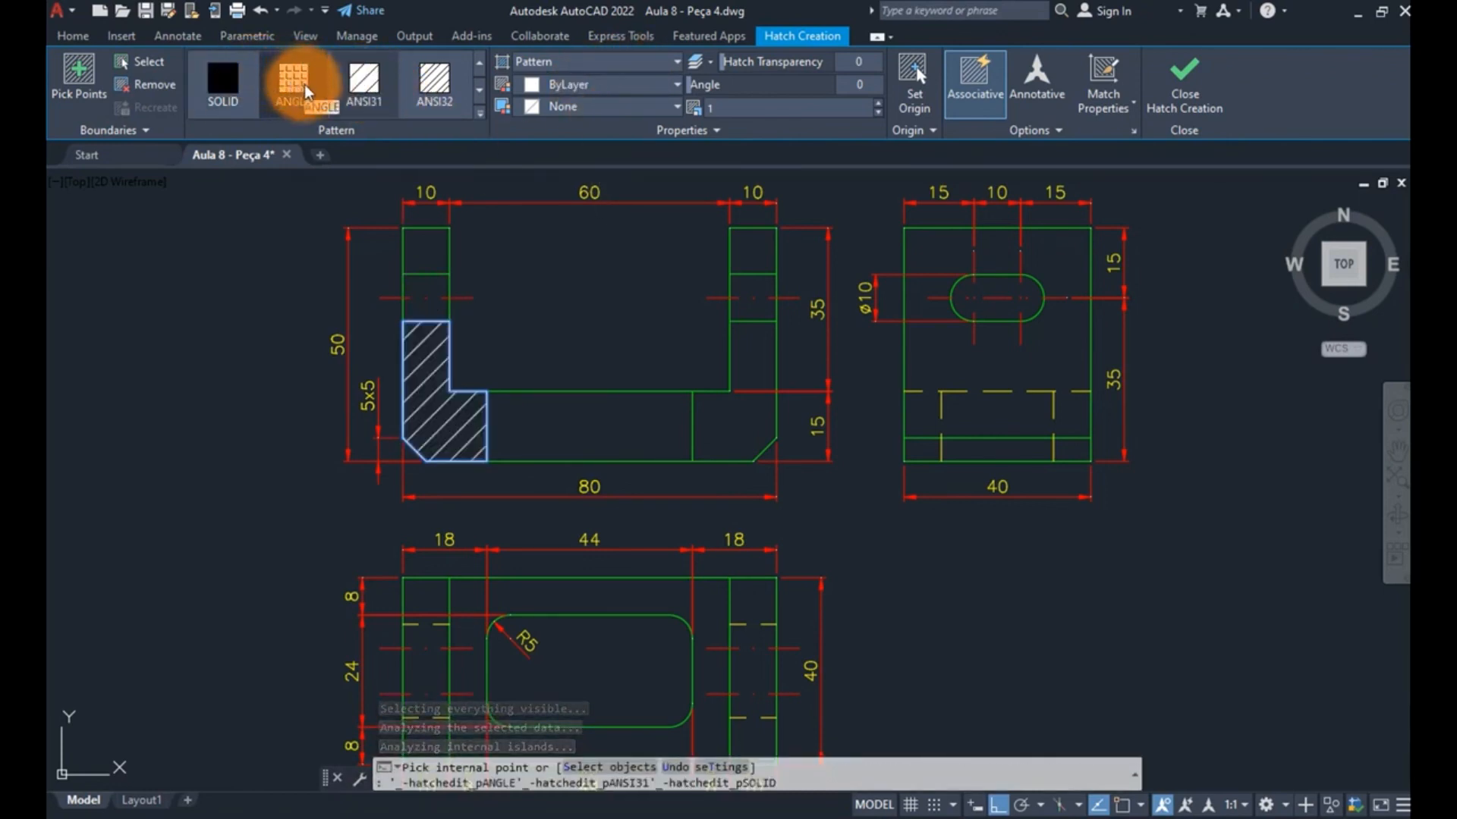
{"action": "left_click", "coordinate": [300, 93]}
{"action": "left_click", "coordinate": [425, 94]}
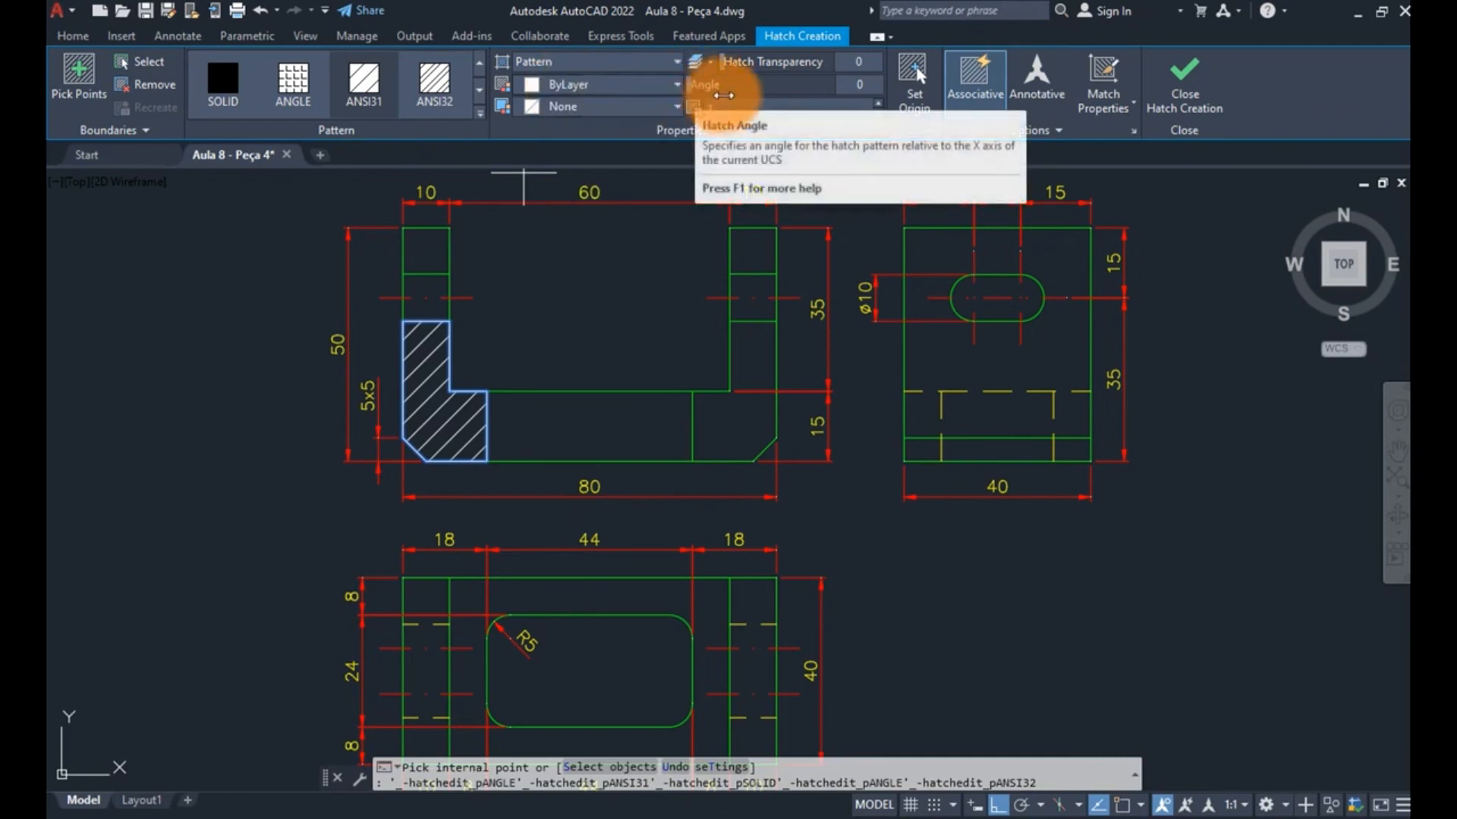
- Try a hatch angle of 45 degrees and return the angle to 0
{"action": "left_click_drag", "start_coordinate": [738, 87], "coordinate": [873, 82]}
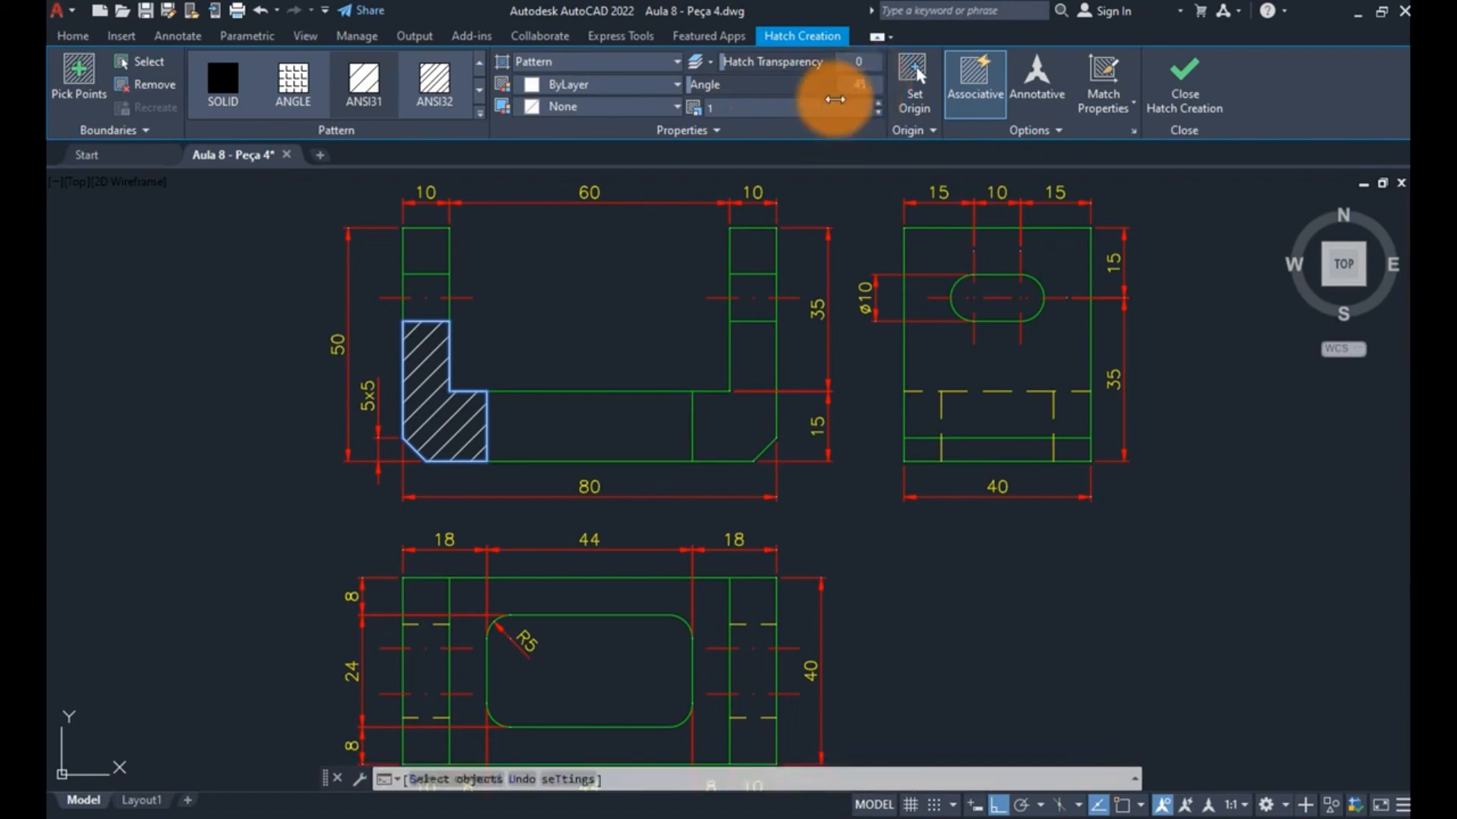
{"action": "key", "text": "Return"}
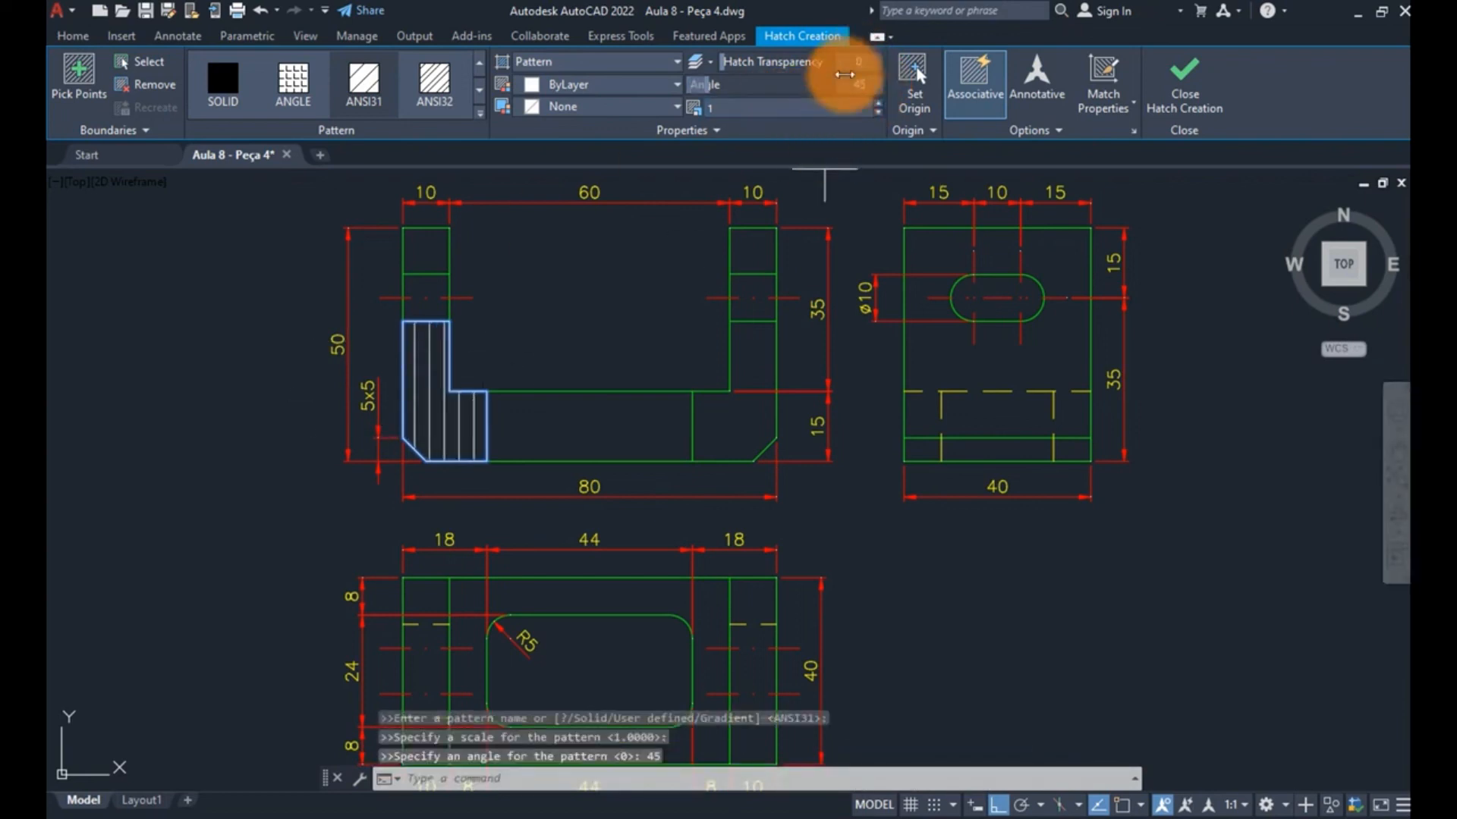
{"action": "left_click", "coordinate": [860, 87]}
{"action": "type", "text": "0"}
{"action": "key", "text": "Return"}
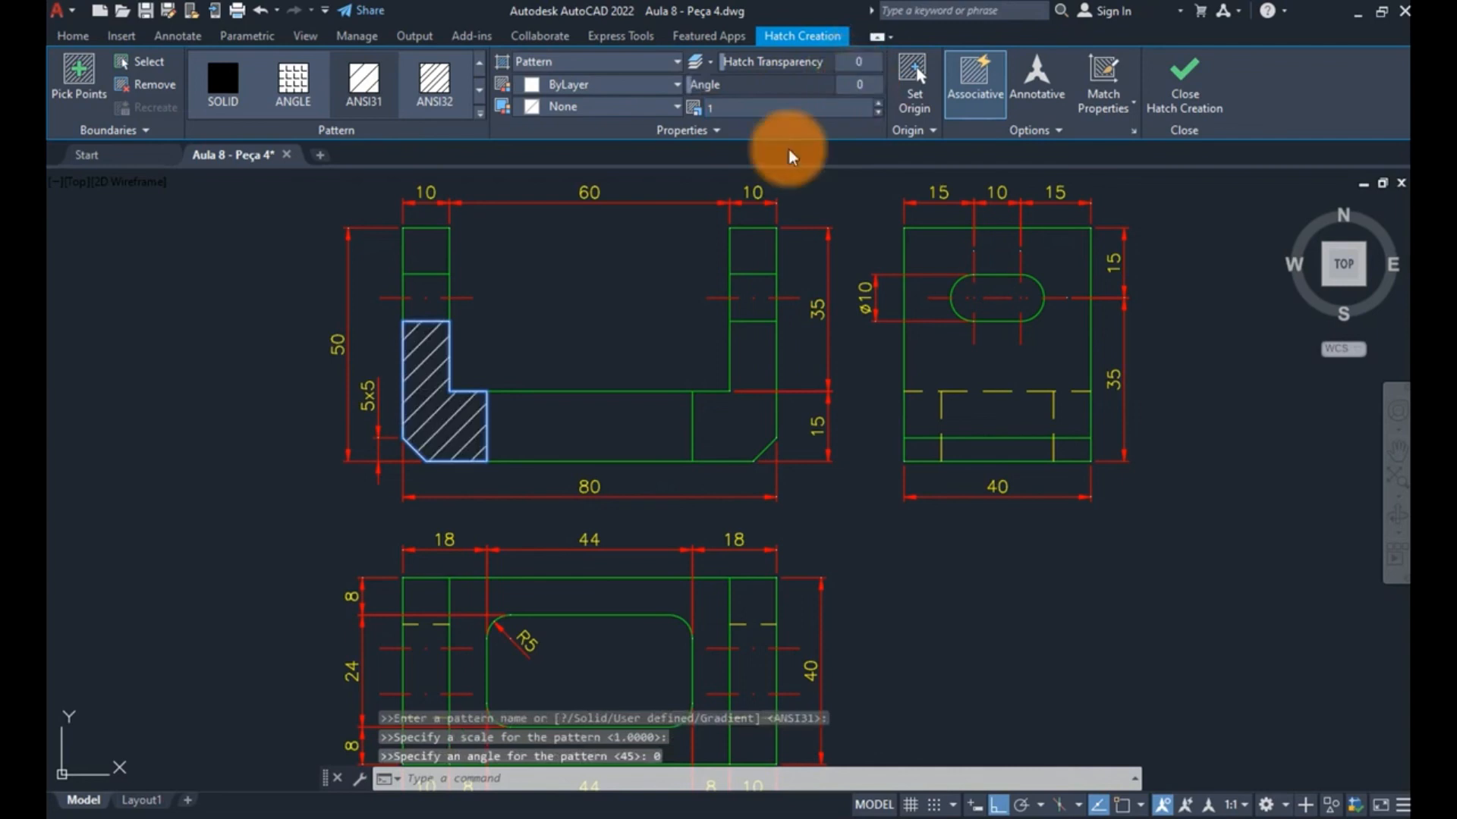
- Increase the hatch pattern scale to 2.8
{"action": "left_click", "coordinate": [877, 104]}
{"action": "left_click", "coordinate": [878, 104]}
{"action": "left_click", "coordinate": [878, 104]}
{"action": "left_click", "coordinate": [878, 105]}
{"action": "left_click", "coordinate": [878, 105]}
{"action": "left_click", "coordinate": [878, 105]}
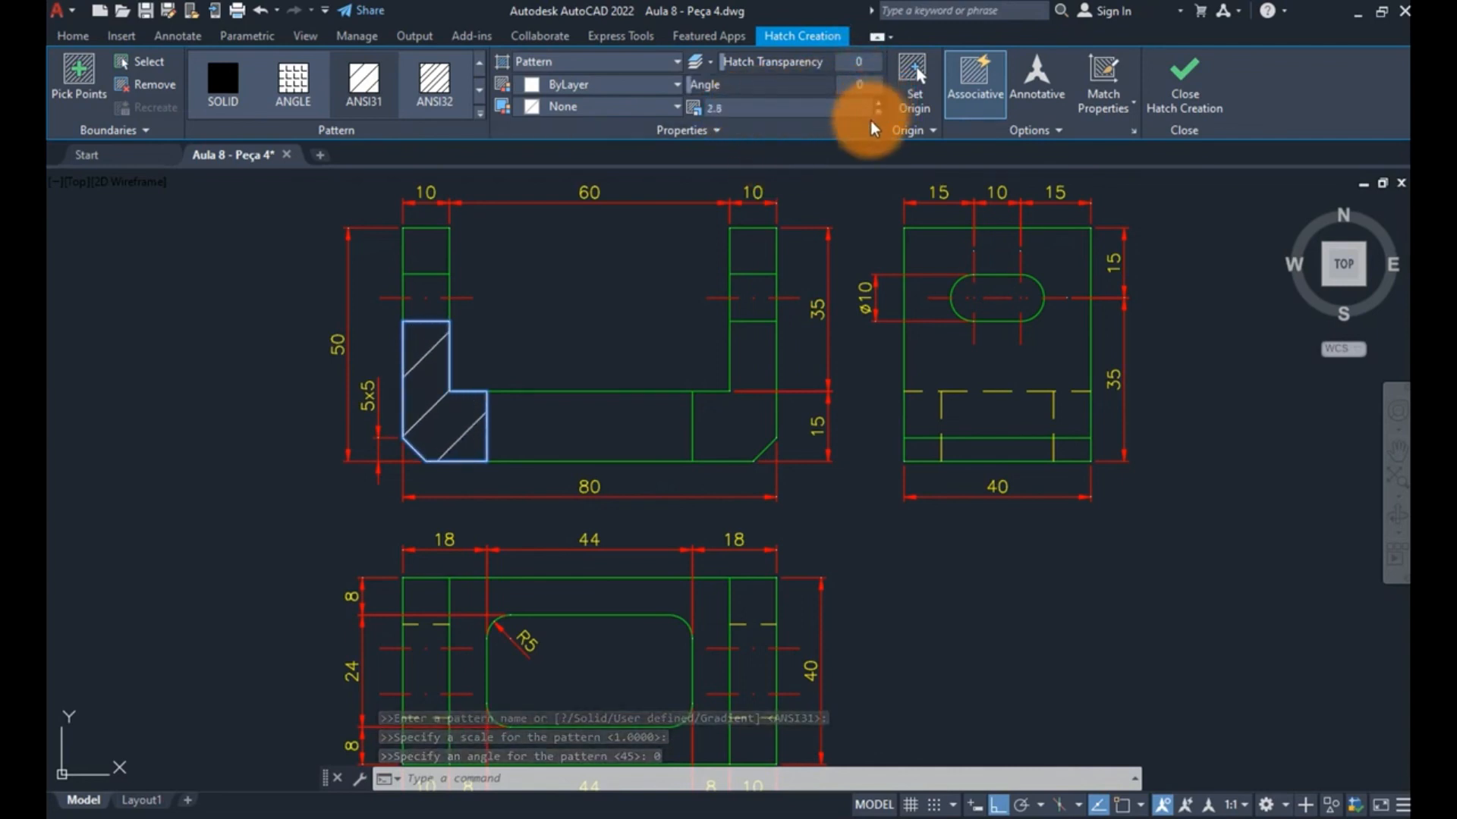
- Set the hatch pattern scale back to 1
{"action": "left_click_drag", "start_coordinate": [825, 109], "coordinate": [501, 107]}
{"action": "type", "text": "1"}
{"action": "key", "text": "Return"}
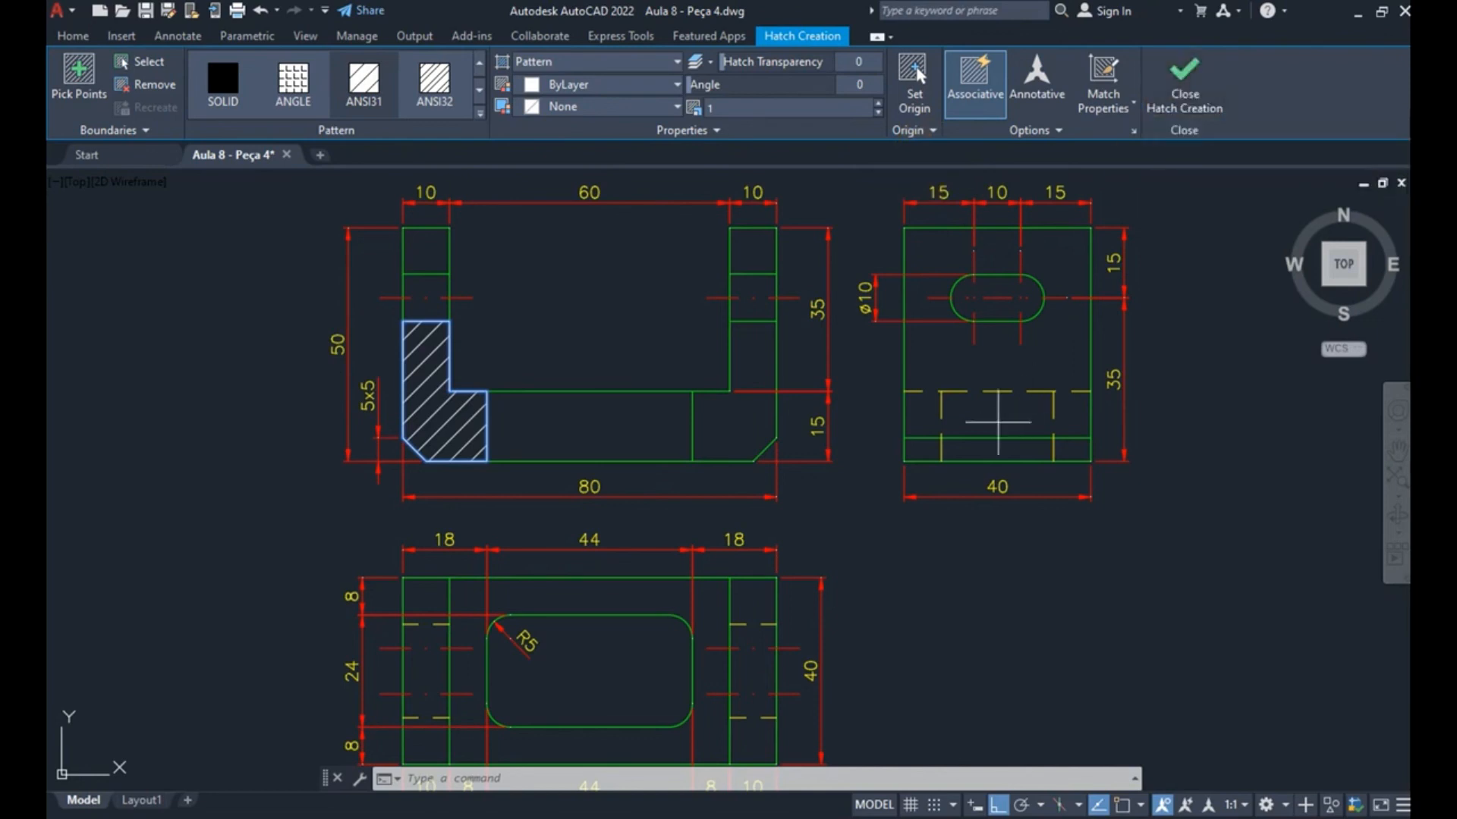
- Accept the hatch on the lower-left cut region of the front view
{"action": "key", "text": "Return"}
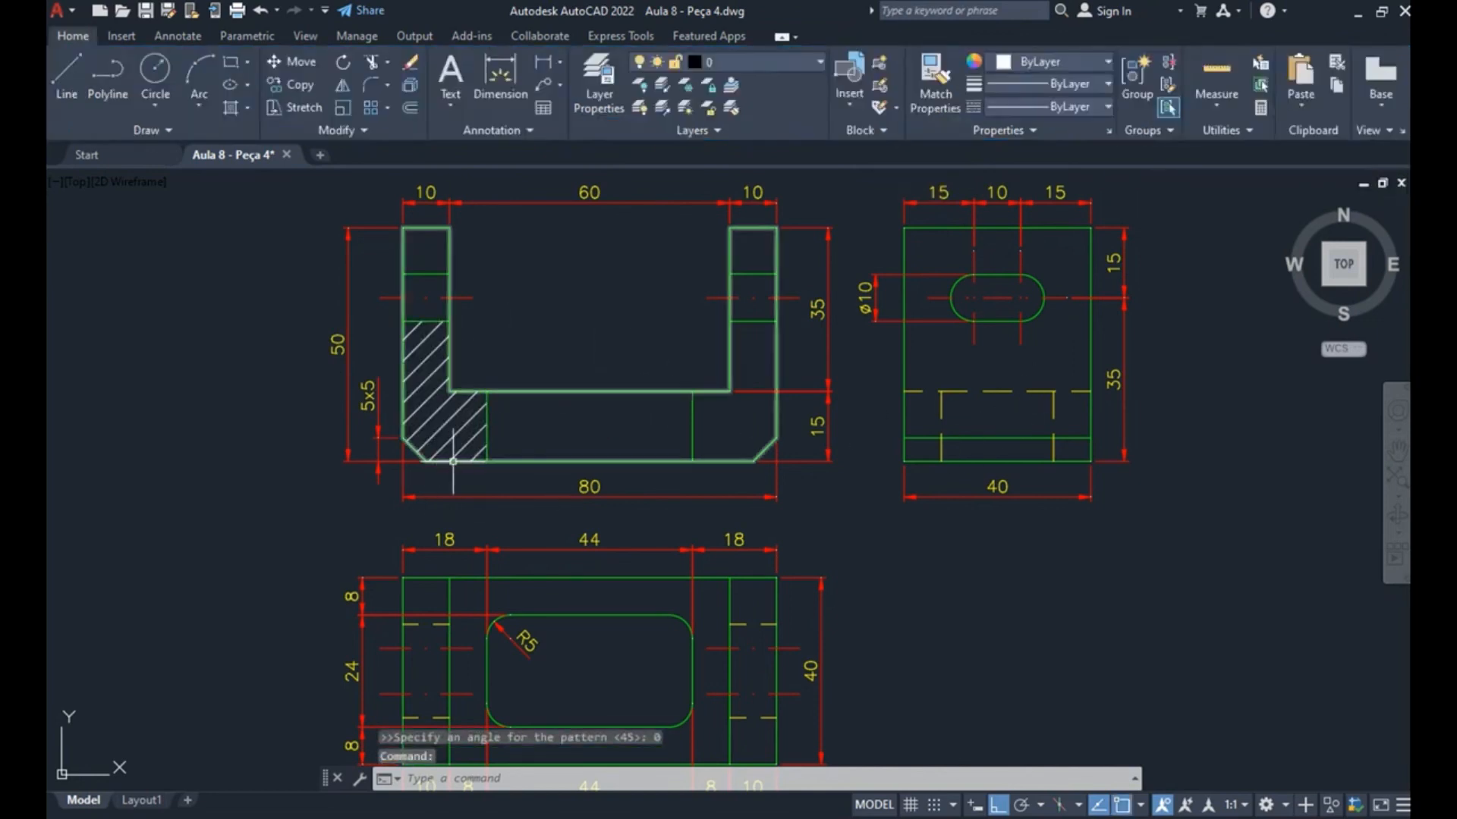
- Stretch the vertical edge beside the lower-left hatch horizontally into the central opening to test its associativity, and undo the stretch
{"action": "type", "text": "s"}
{"action": "key", "text": "Return"}
{"action": "left_click", "coordinate": [524, 353]}
{"action": "left_click", "coordinate": [480, 464]}
{"action": "key", "text": "Return"}
{"action": "left_click", "coordinate": [538, 413]}
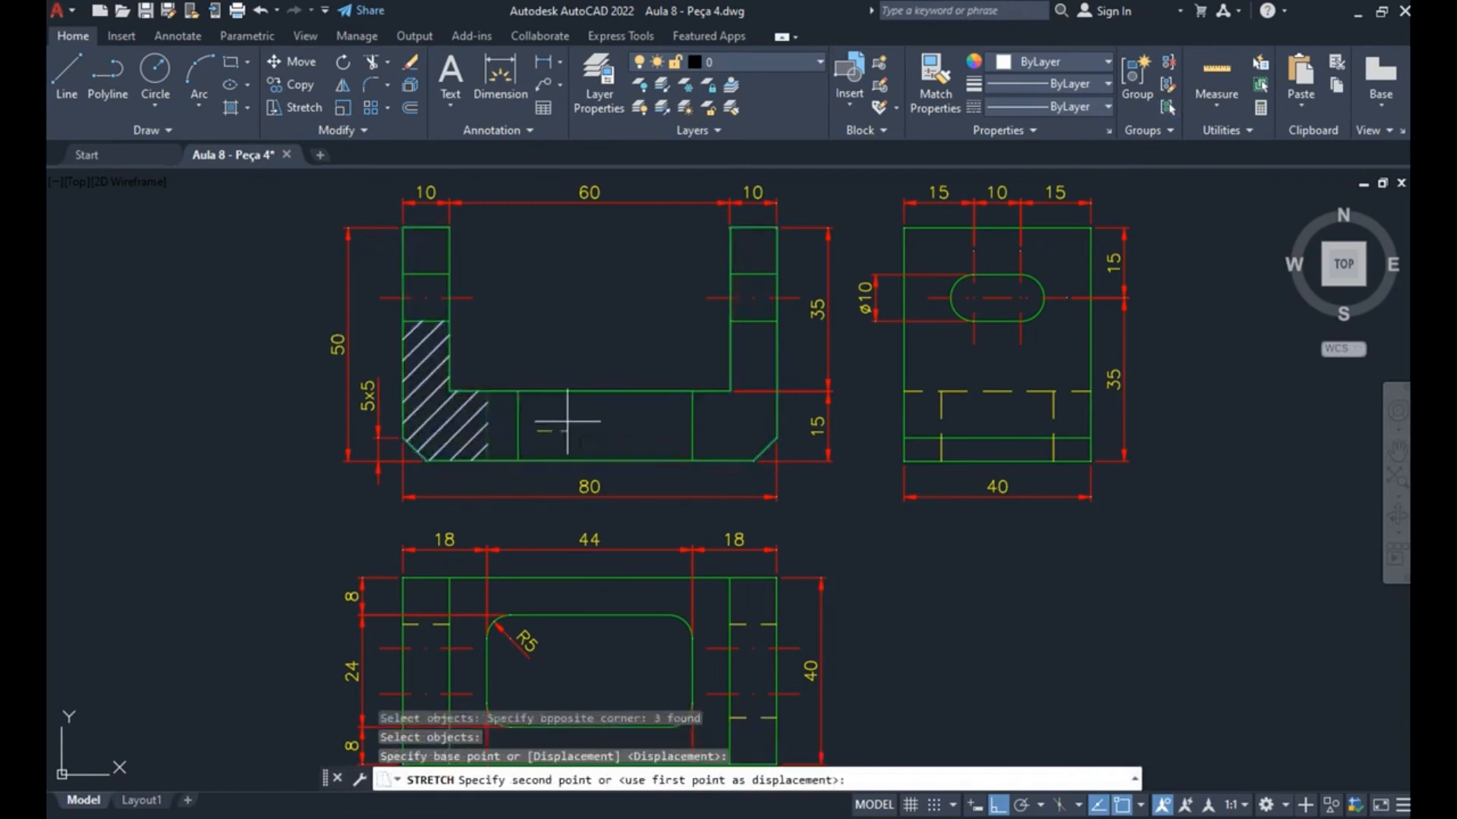
{"action": "left_click", "coordinate": [570, 423]}
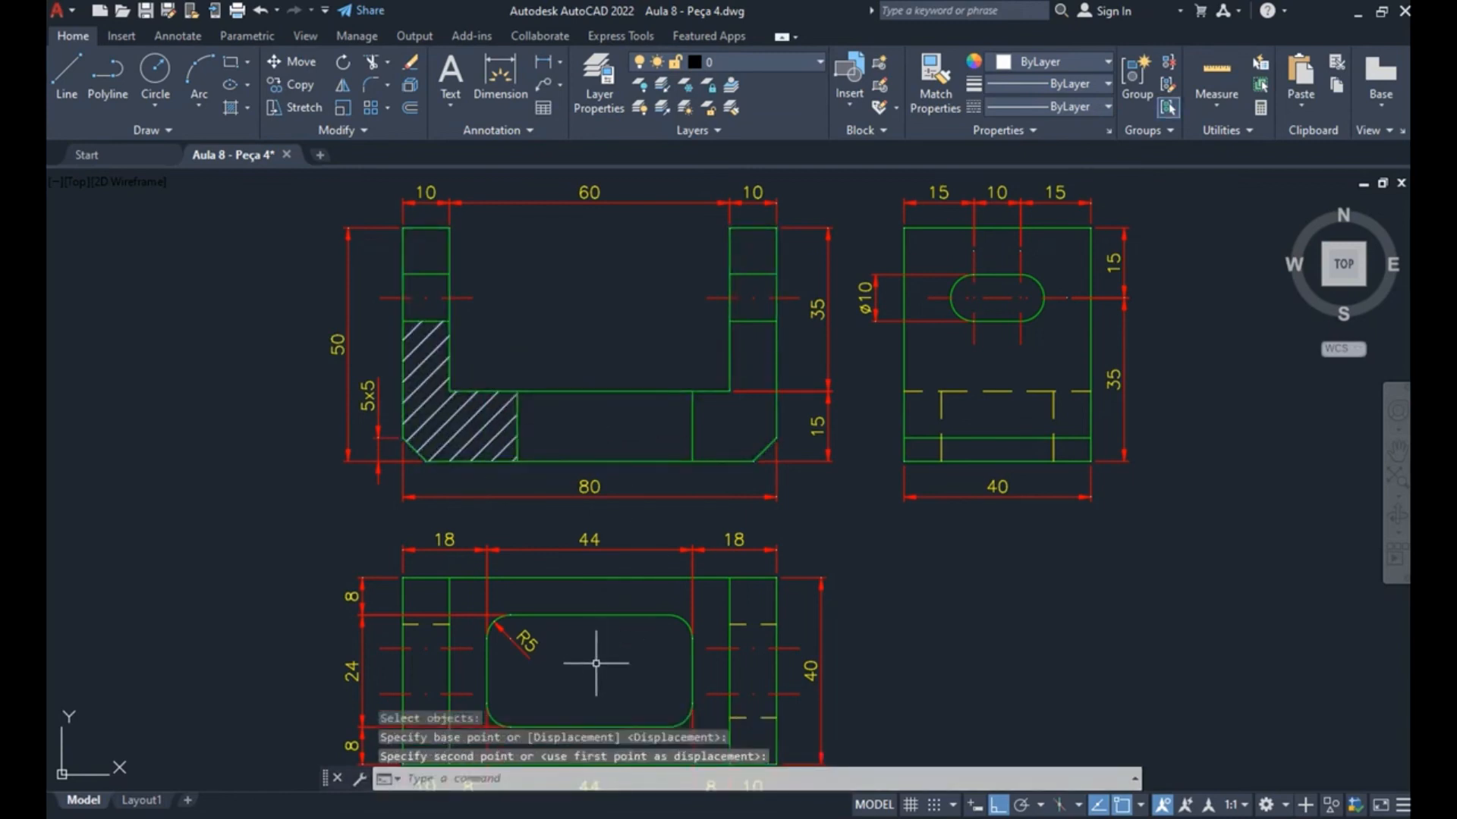
{"action": "key", "text": "ctrl+z"}
- Turn off the associative option of the lower-left hatch
{"action": "left_click", "coordinate": [435, 440]}
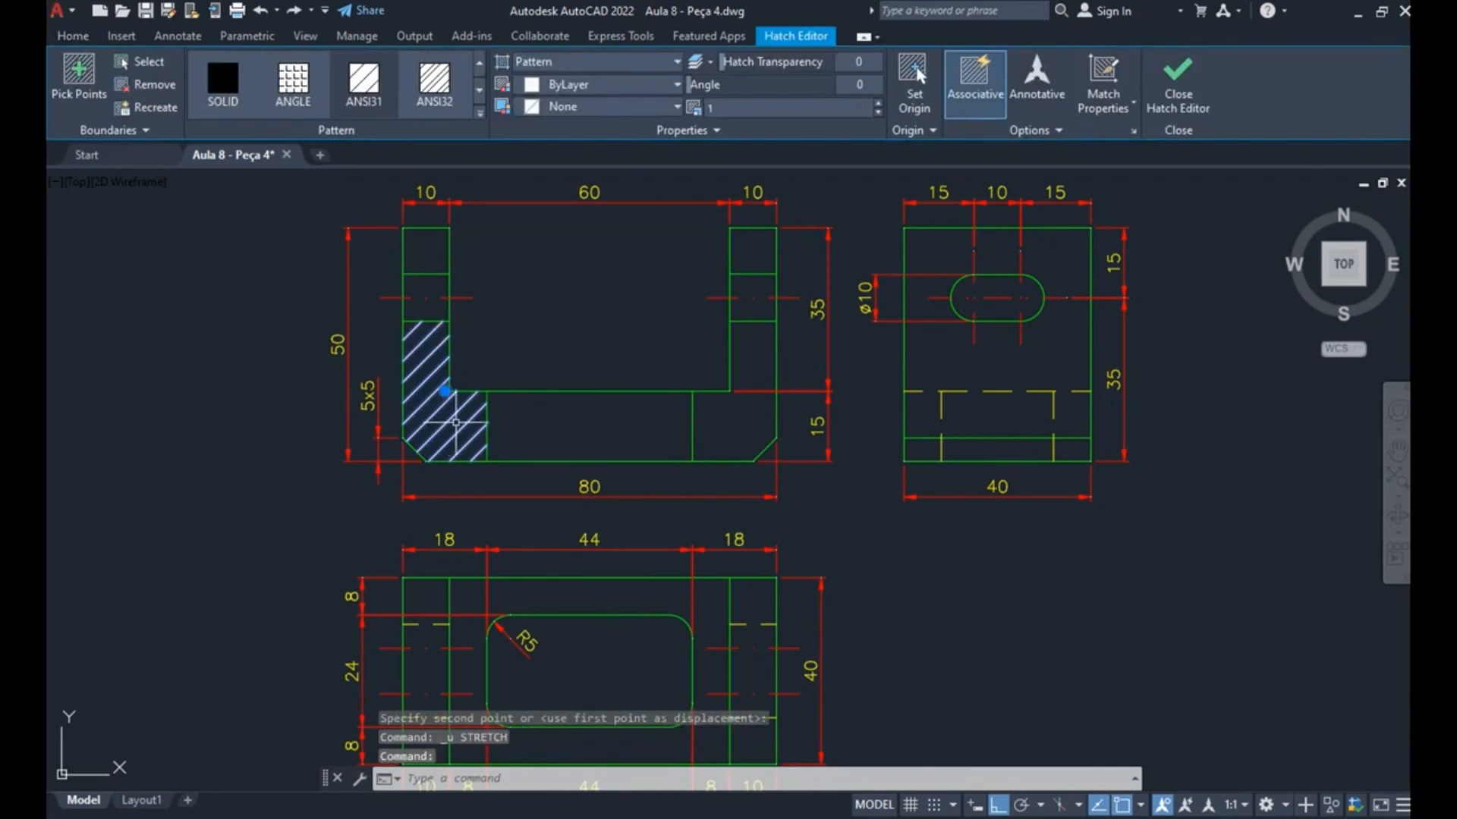
{"action": "left_click", "coordinate": [977, 101]}
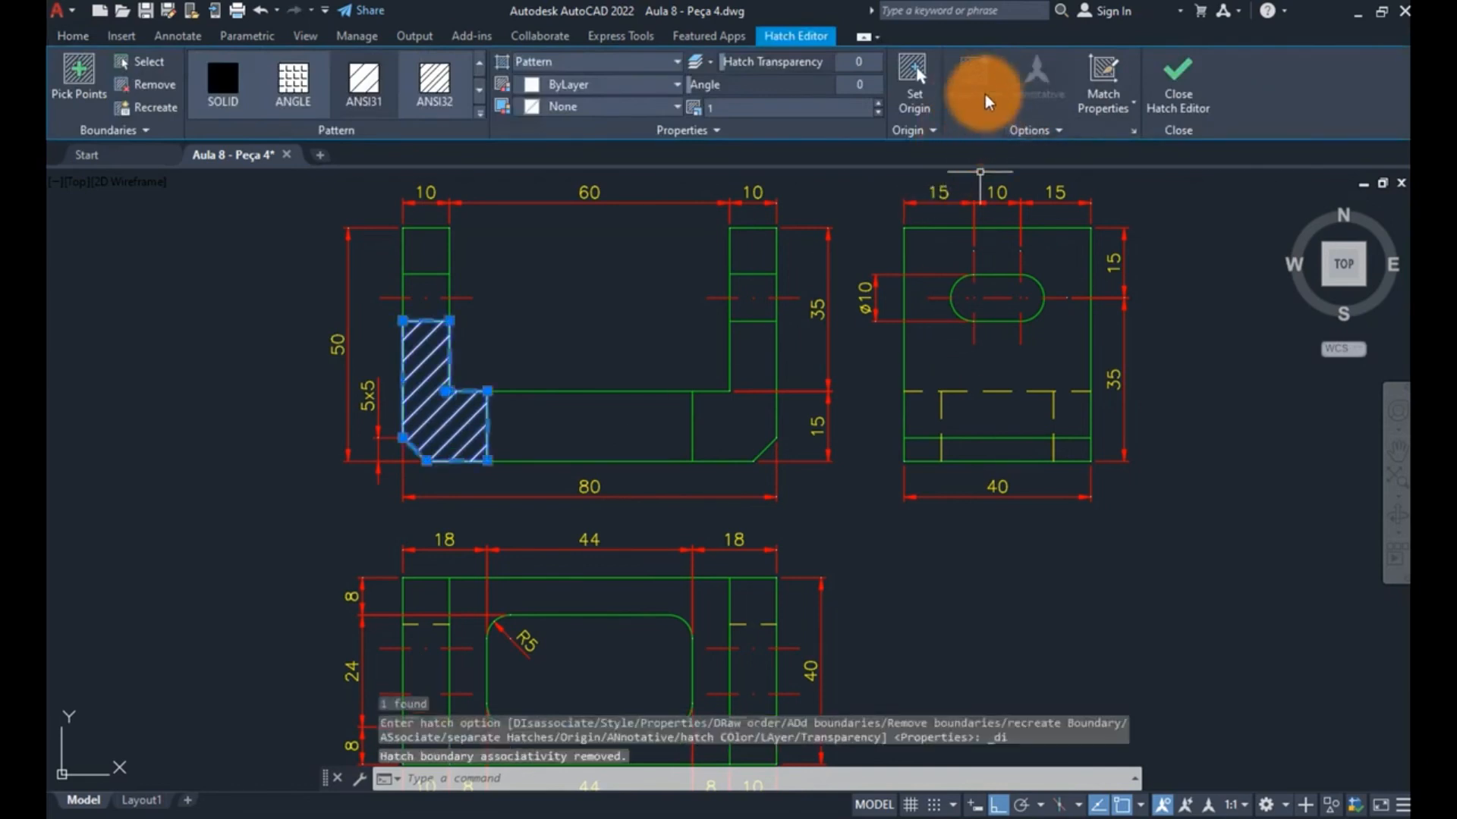
{"action": "key", "text": "Escape"}
- Stretch the same vertical edge towards the middle with the hatch non-associative, and undo the stretch
{"action": "type", "text": "s"}
{"action": "key", "text": "Return"}
{"action": "left_click", "coordinate": [509, 366]}
{"action": "left_click", "coordinate": [471, 474]}
{"action": "key", "text": "Return"}
{"action": "left_click", "coordinate": [546, 411]}
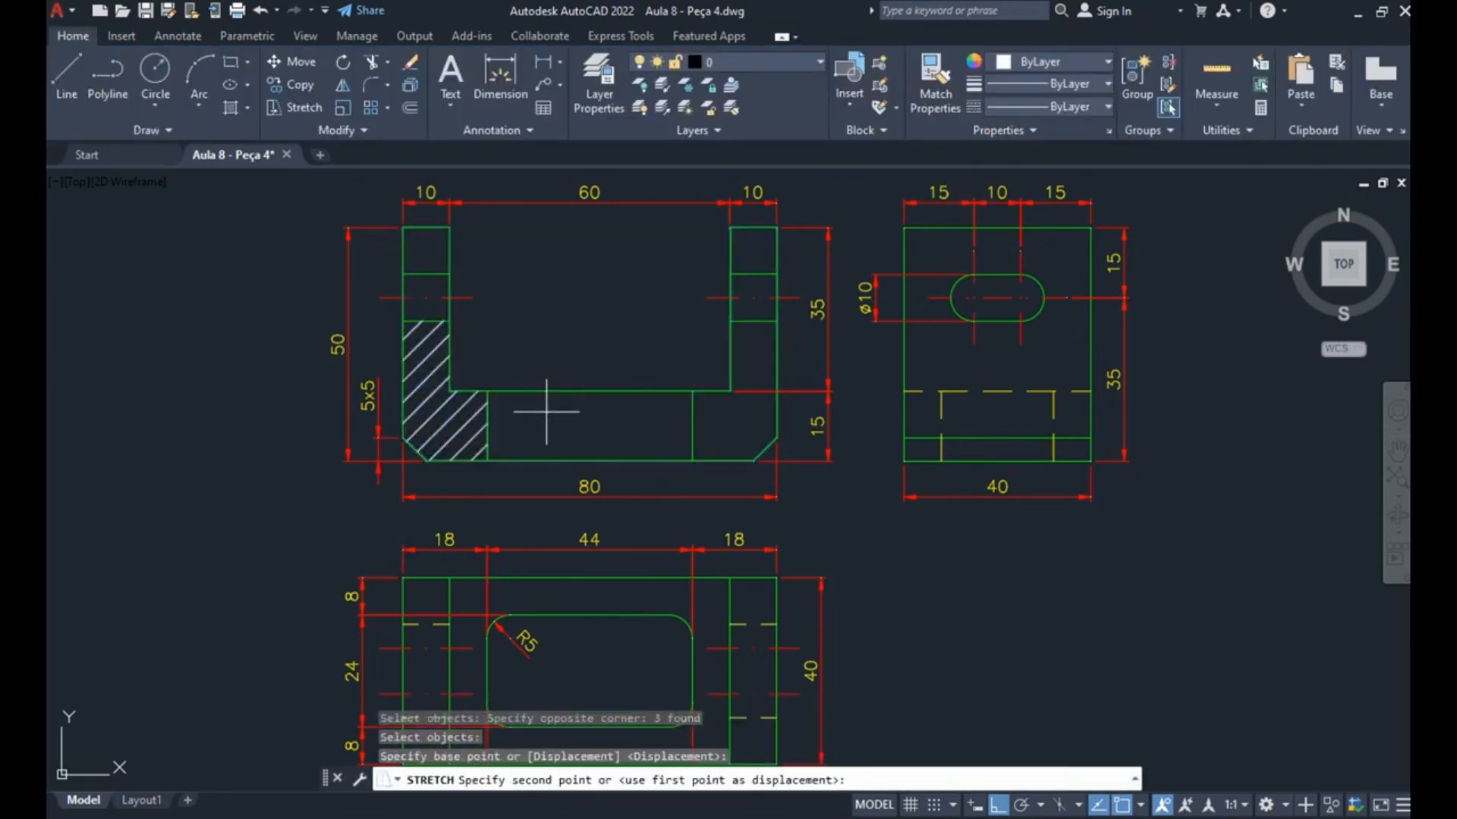
{"action": "left_click", "coordinate": [595, 412]}
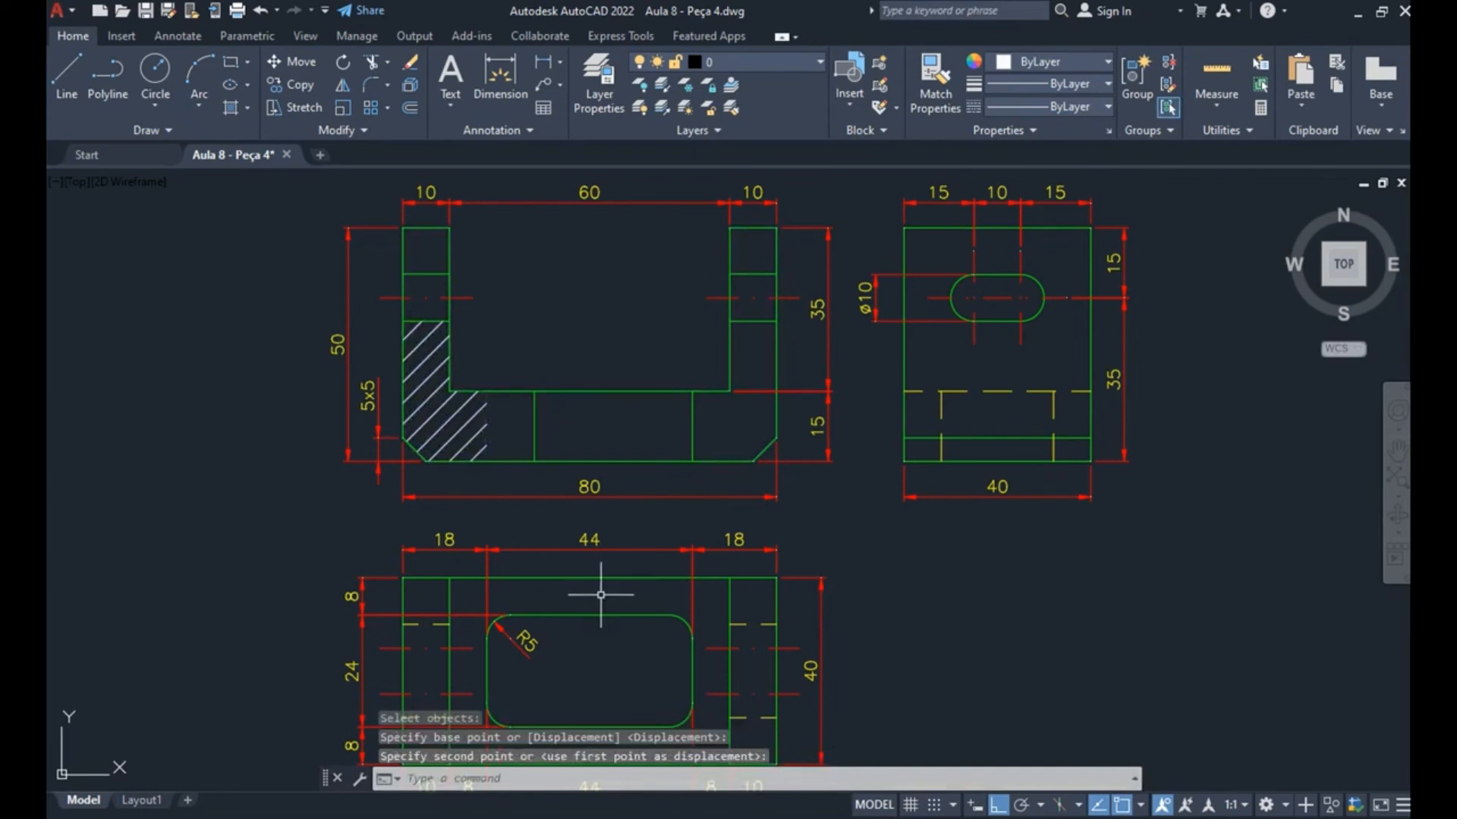
{"action": "key", "text": "ctrl+z"}
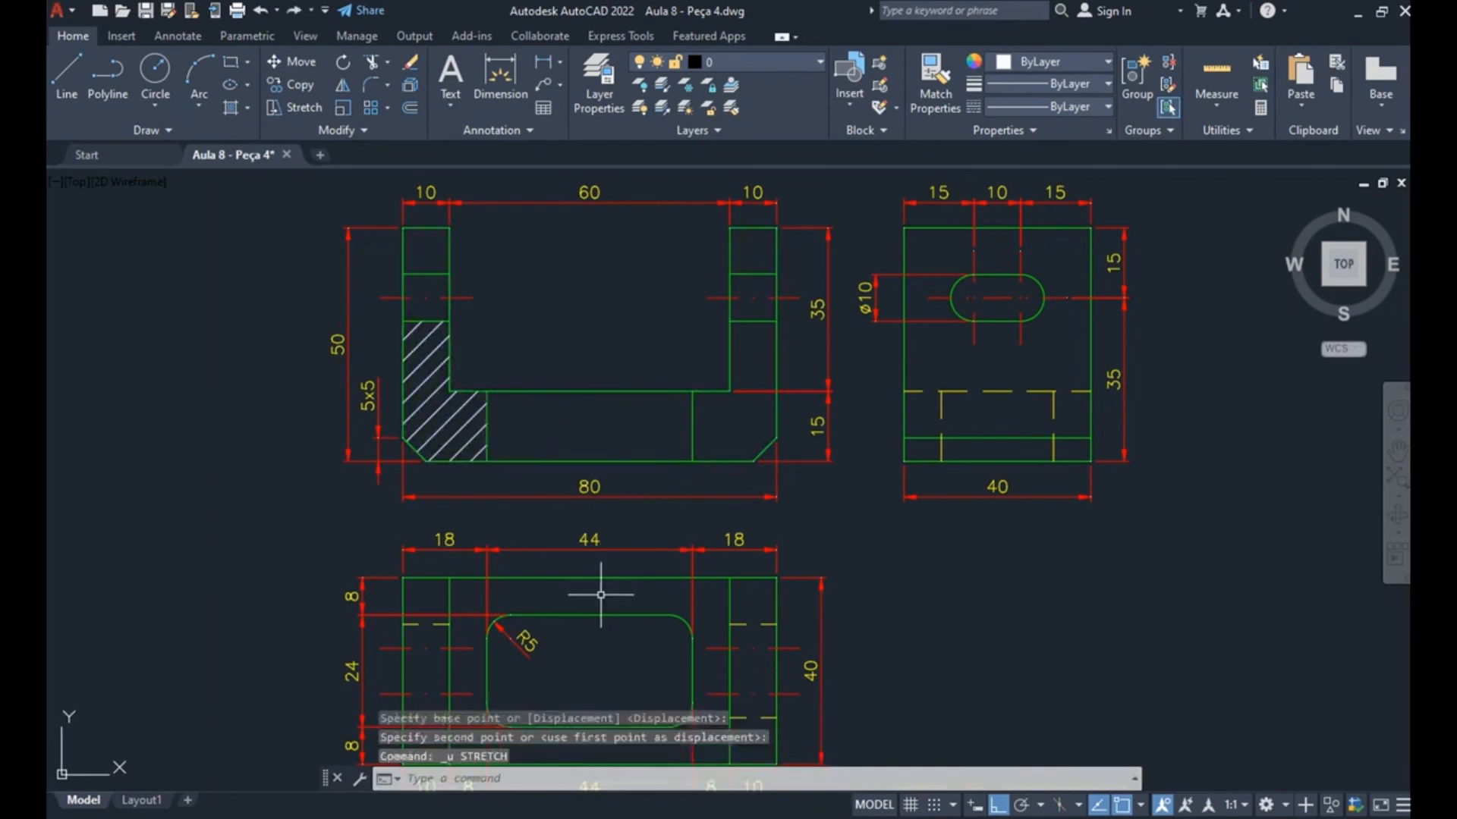
- Stretch the non-associative hatch's own right-hand boundary across to the opposite vertical edge of the central opening
{"action": "left_click", "coordinate": [472, 426]}
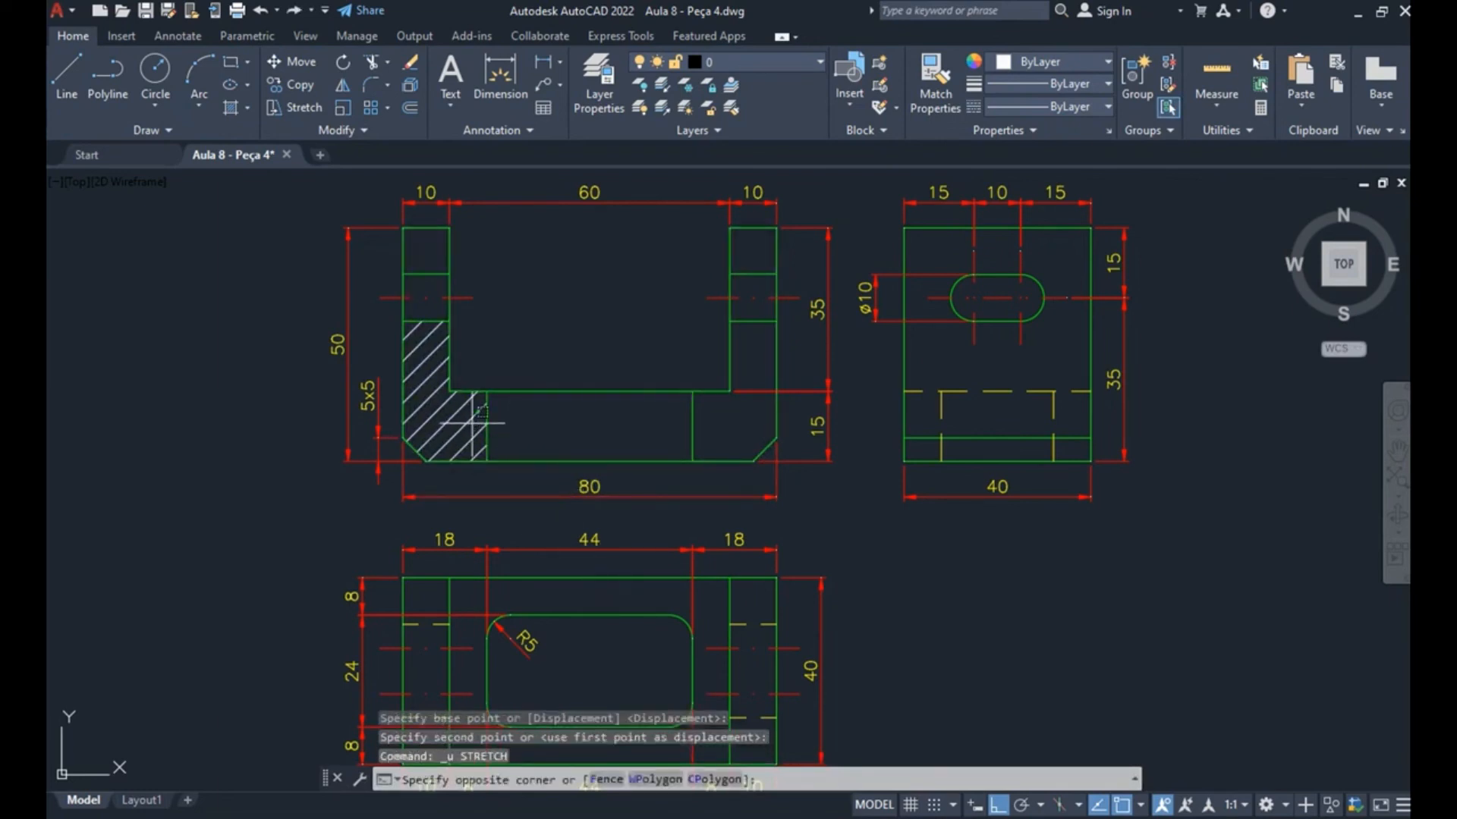
{"action": "left_click", "coordinate": [486, 424]}
{"action": "left_click", "coordinate": [487, 426]}
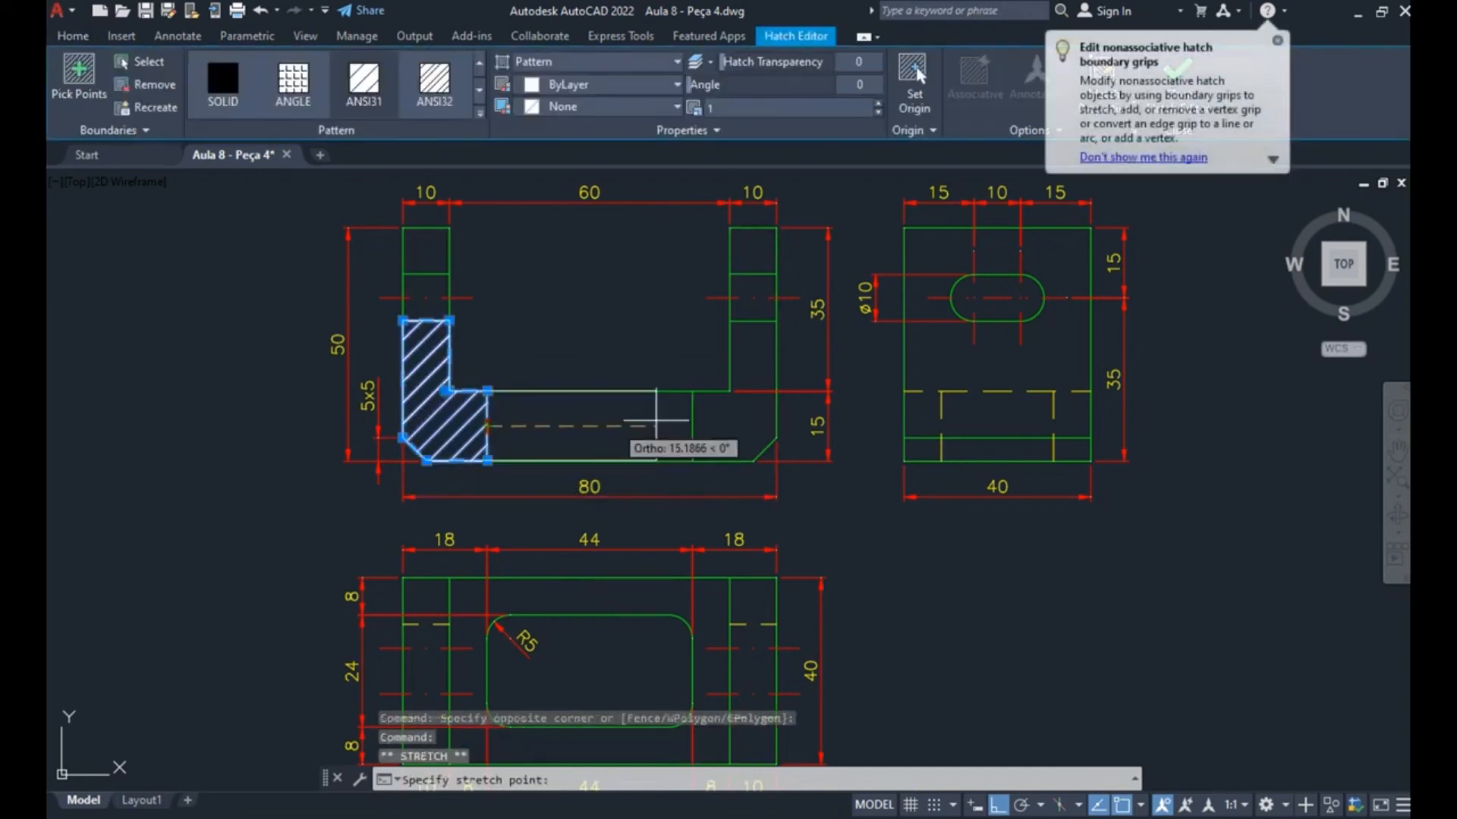
{"action": "key", "text": "Escape"}
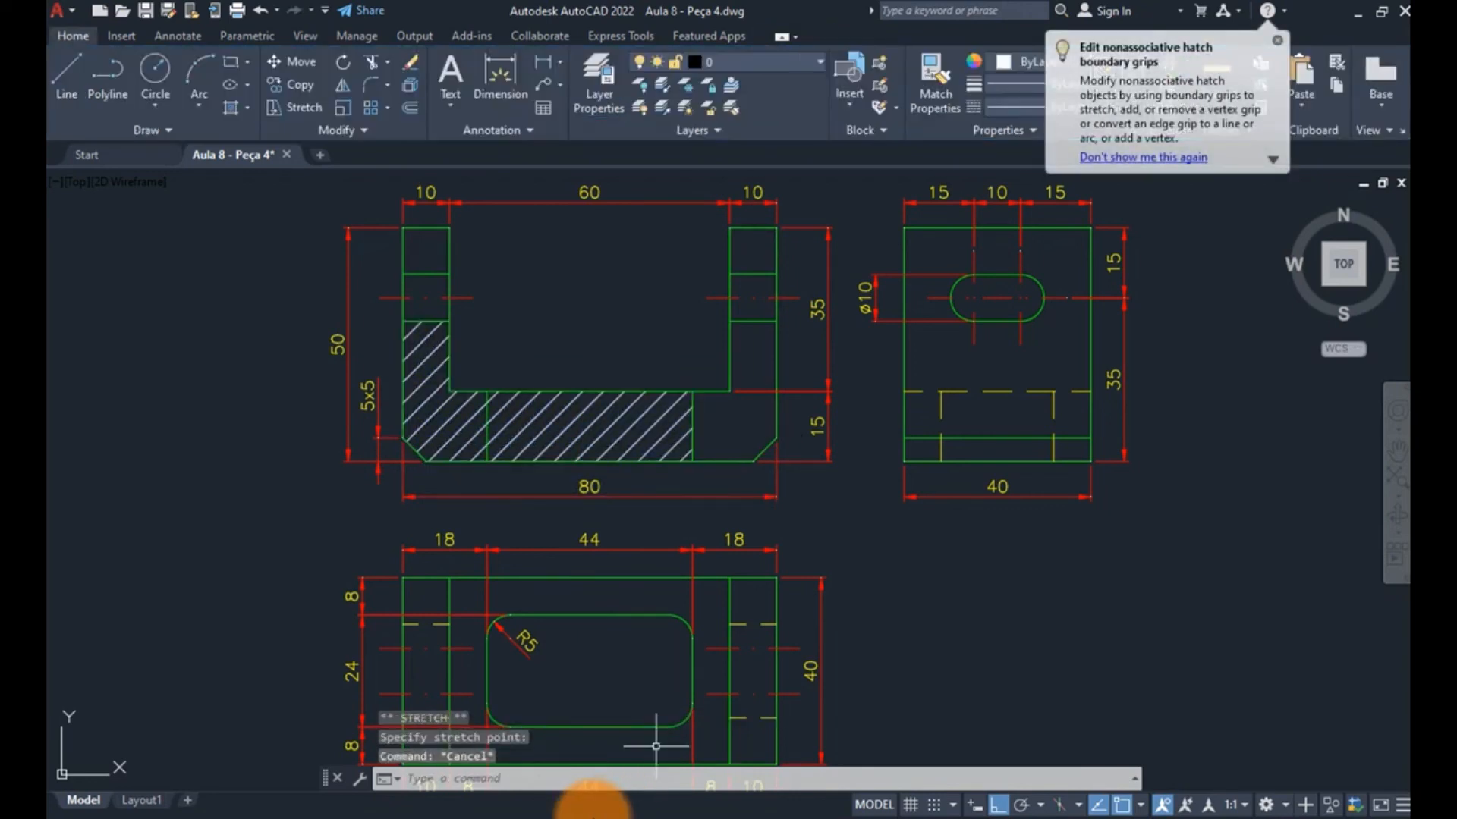
- Undo the boundary stretch, the associativity change and the hatch itself, and redo the hatch
{"action": "key", "text": "ctrl+z"}
{"action": "key", "text": "ctrl+z"}
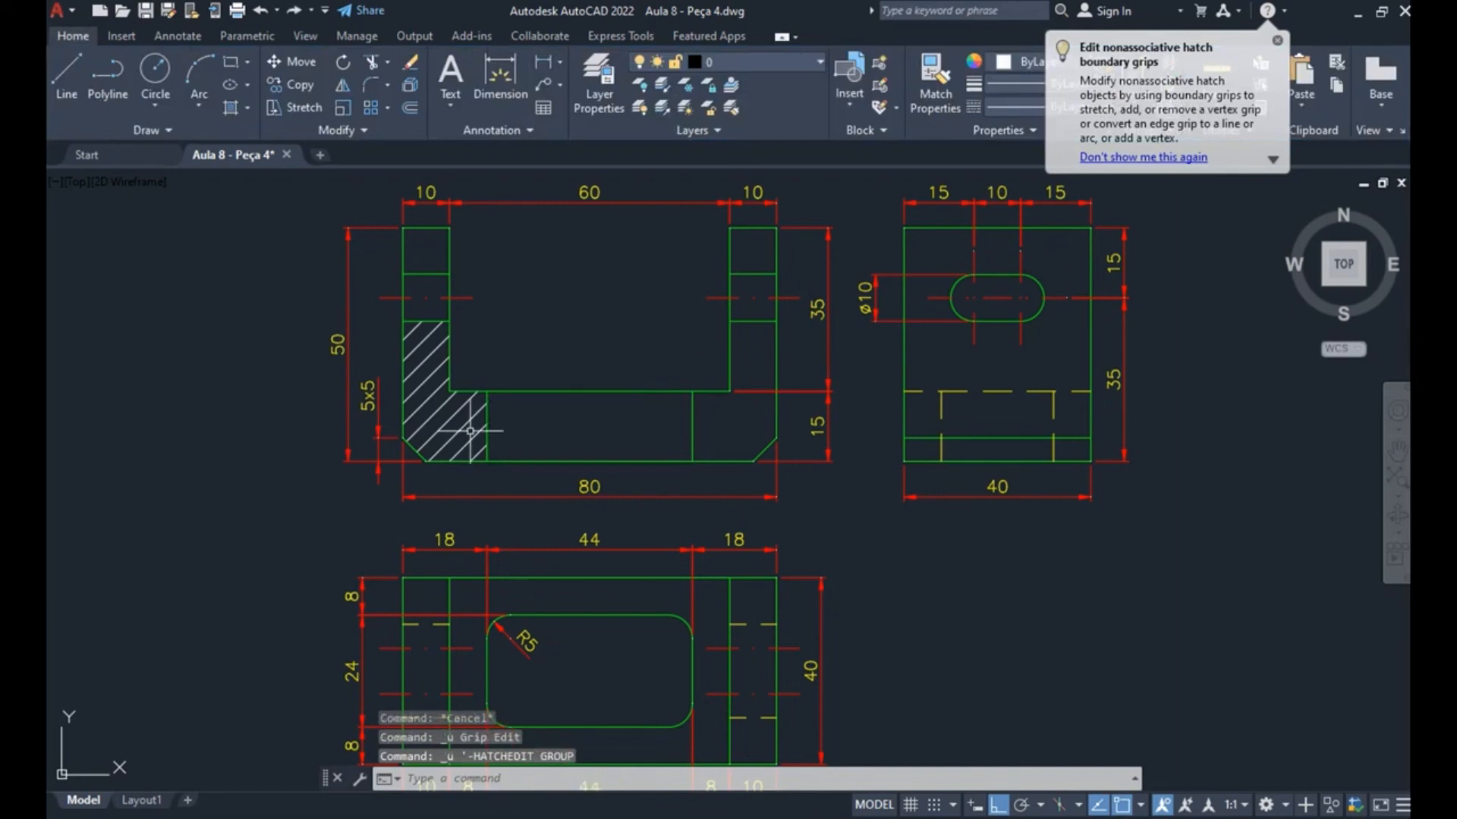
{"action": "key", "text": "ctrl+z"}
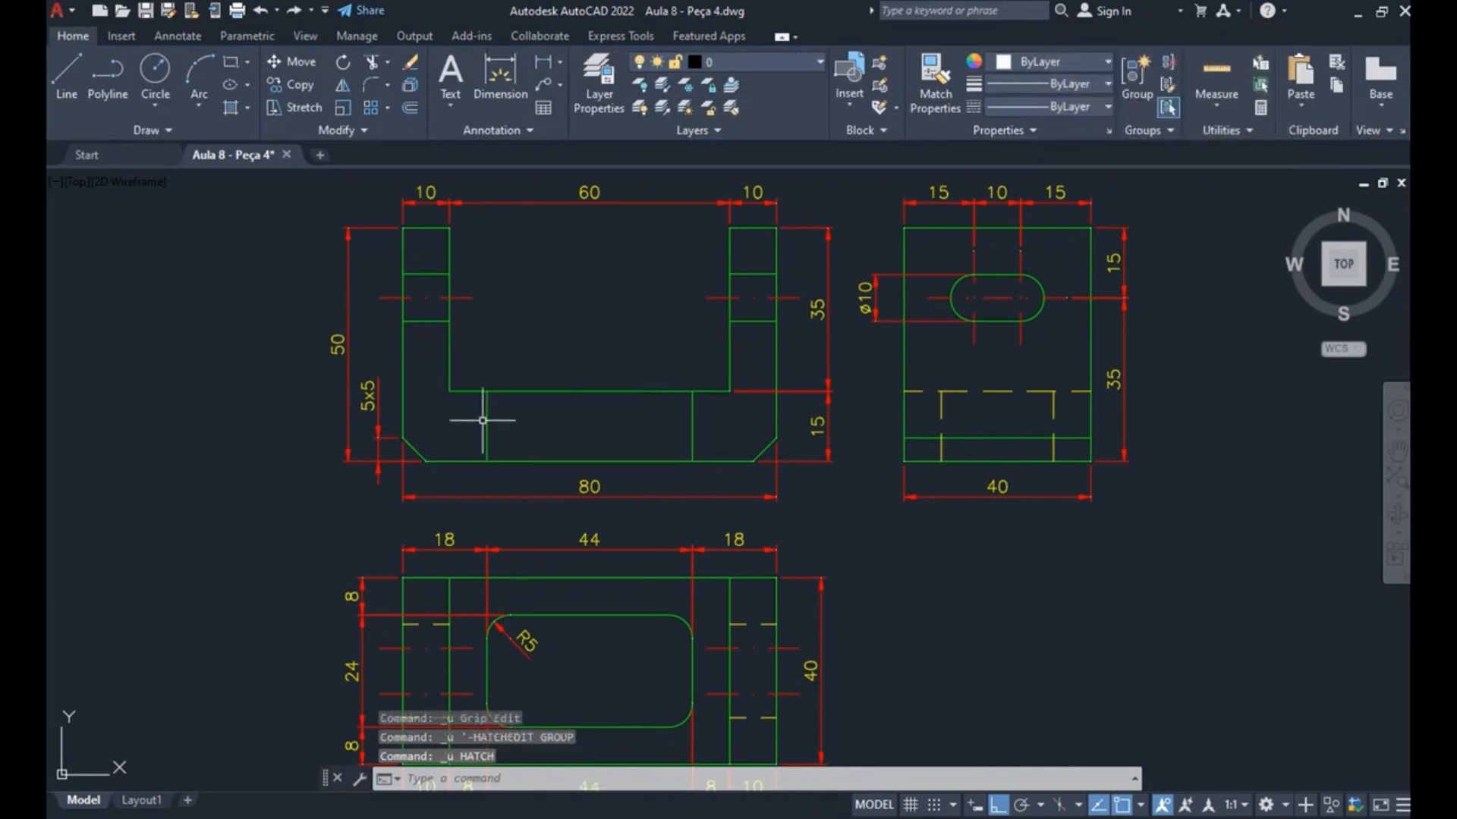
{"action": "left_click", "coordinate": [294, 10]}
{"action": "key", "text": "Escape"}
{"action": "left_click", "coordinate": [456, 413]}
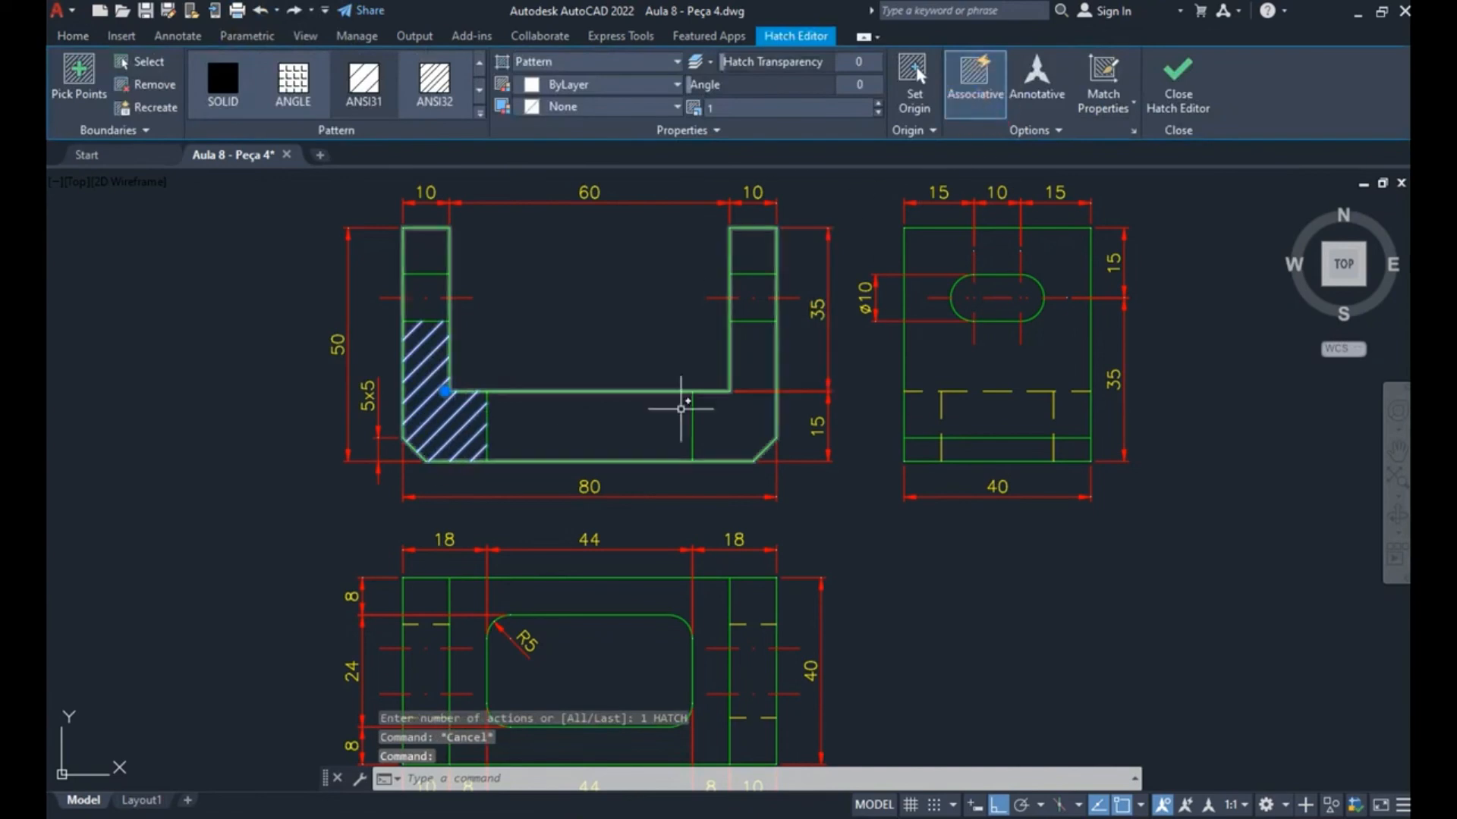
{"action": "key", "text": "Escape"}
{"action": "left_click", "coordinate": [426, 335]}
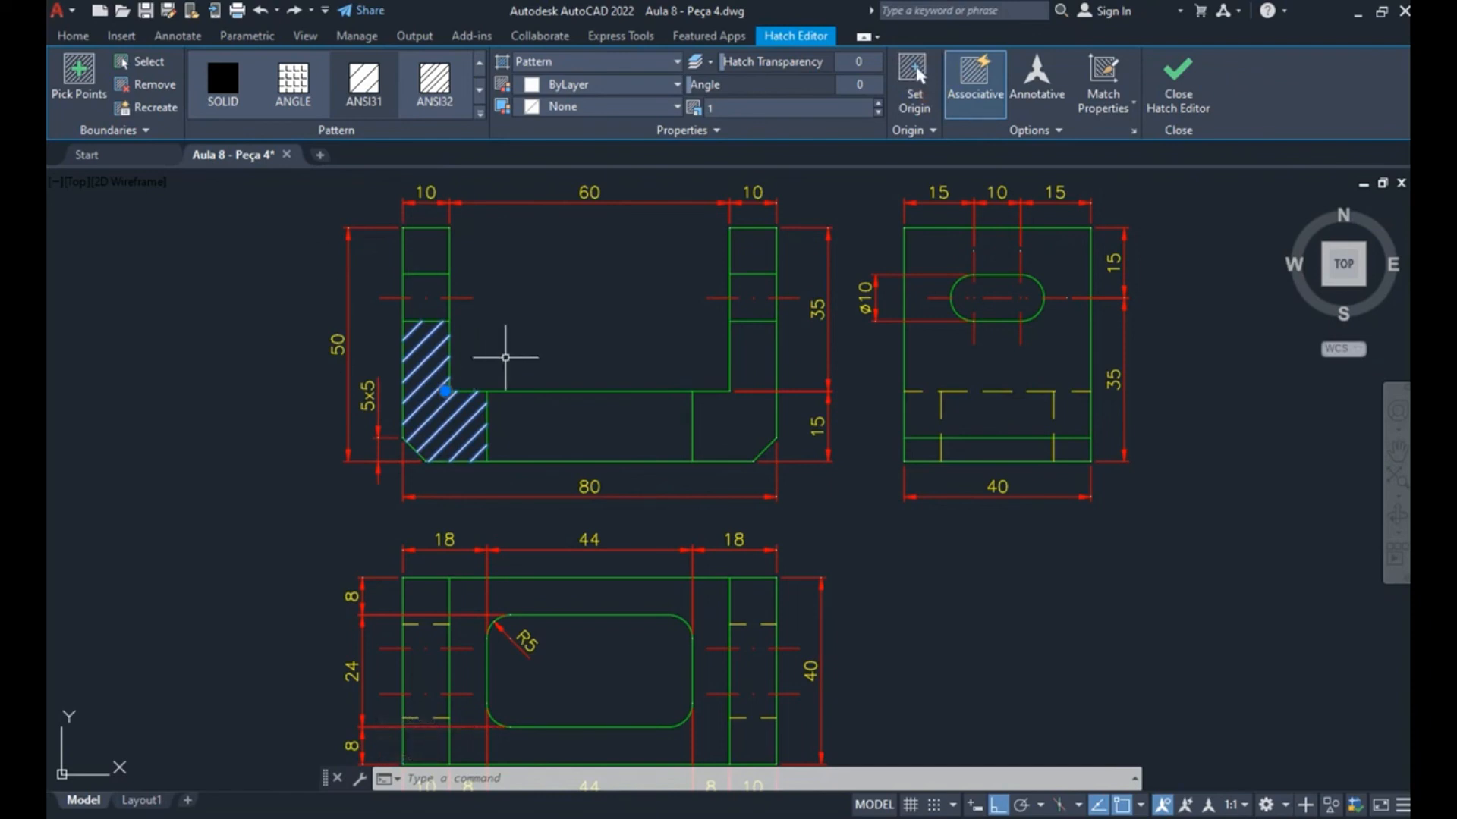
{"action": "key", "text": "Escape"}
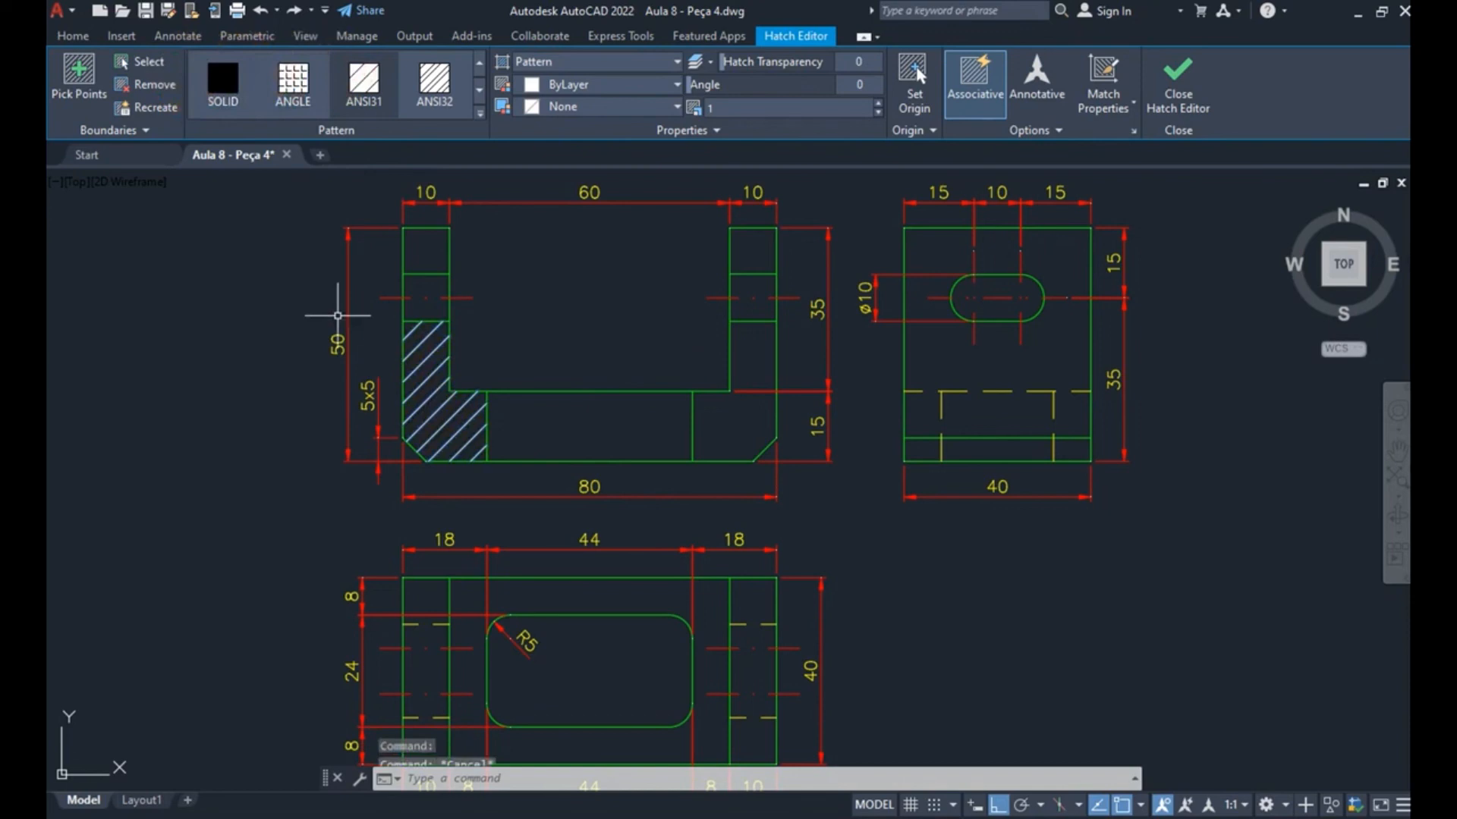
- Create a new layer named HACHURA for the hatching
{"action": "left_click", "coordinate": [423, 365]}
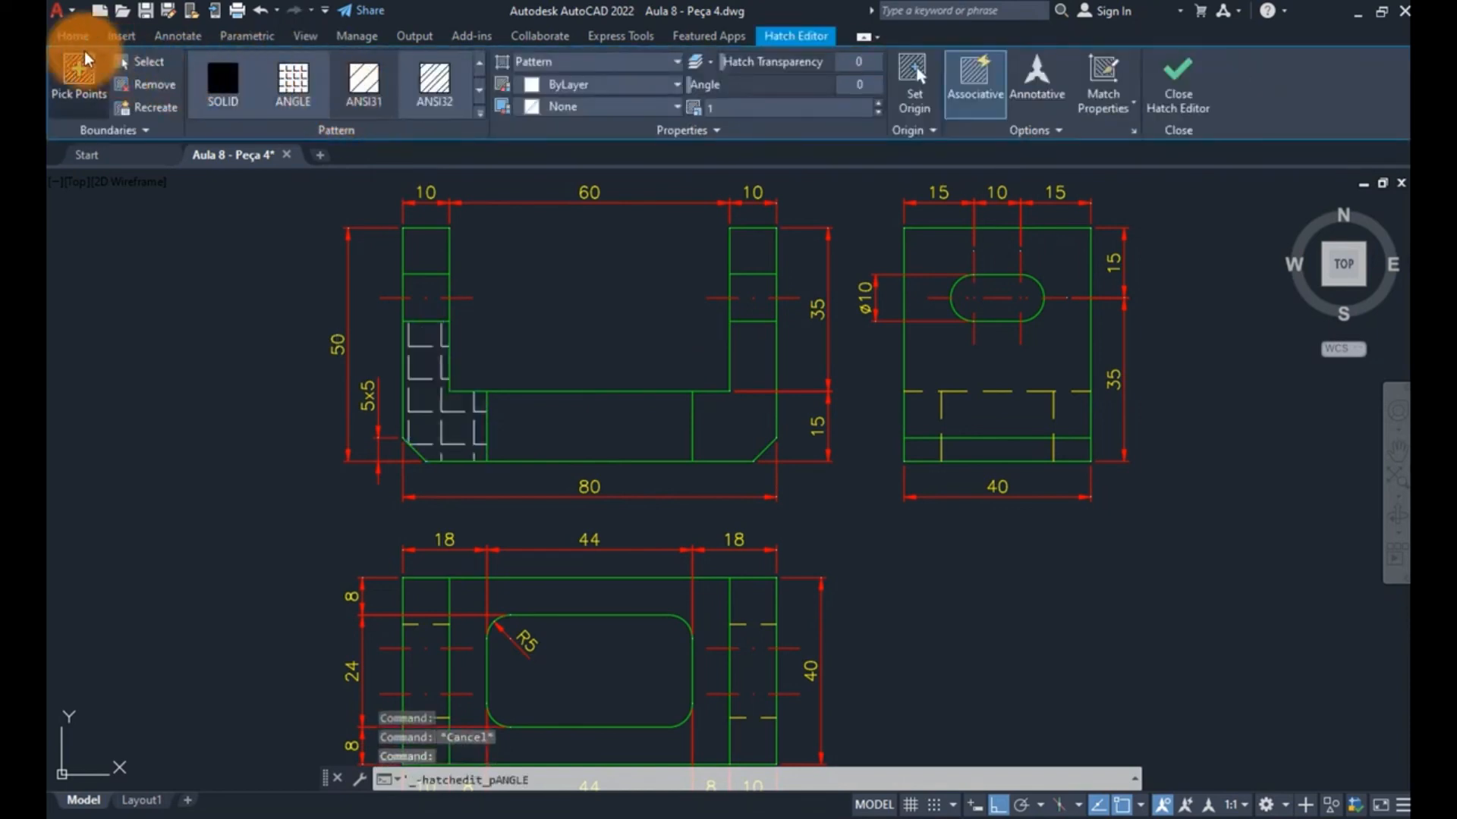
{"action": "left_click", "coordinate": [70, 35]}
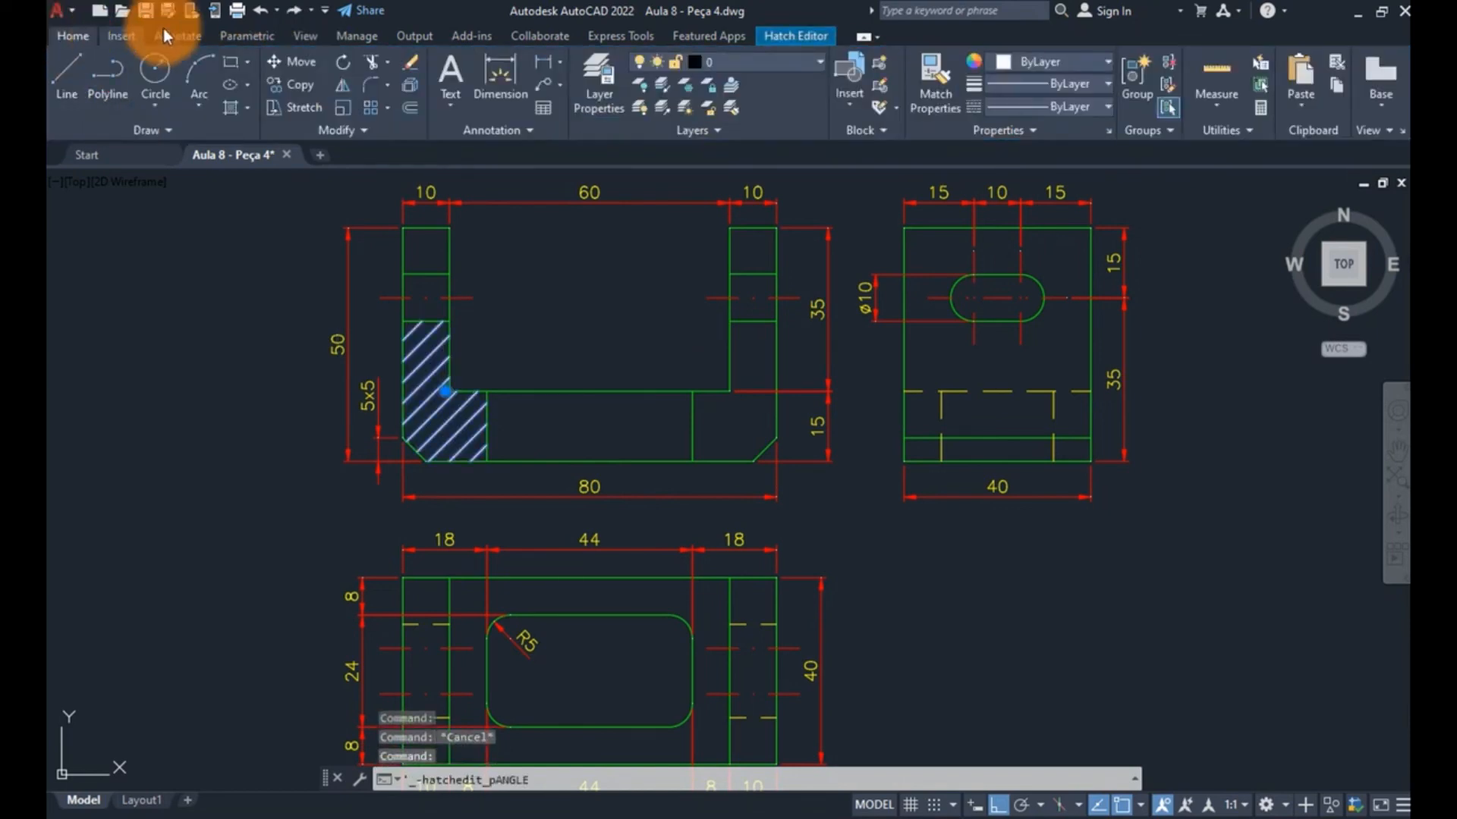
{"action": "left_click", "coordinate": [704, 132]}
{"action": "left_click", "coordinate": [743, 61]}
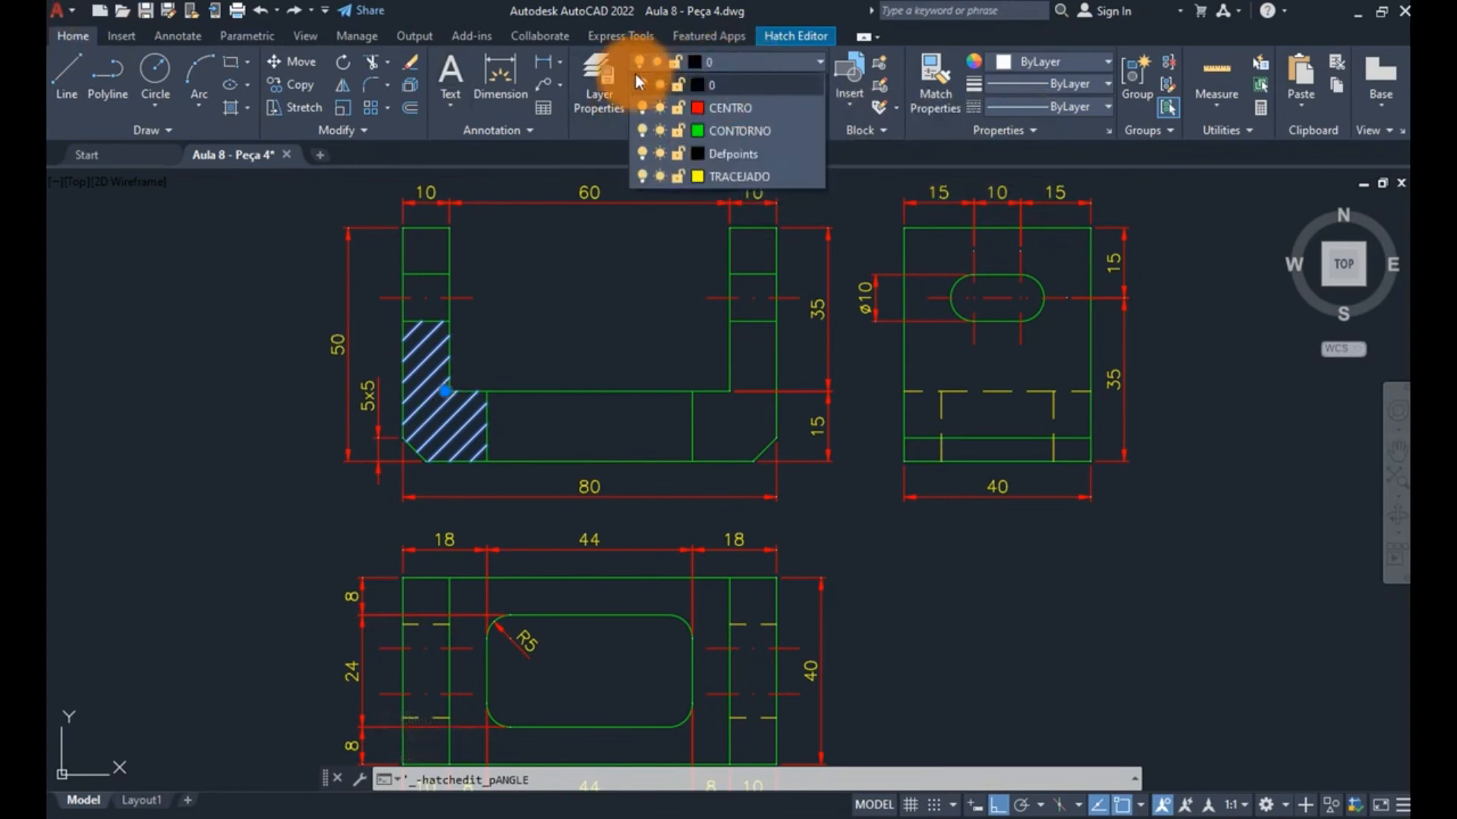
{"action": "left_click", "coordinate": [594, 93]}
{"action": "left_click", "coordinate": [596, 109]}
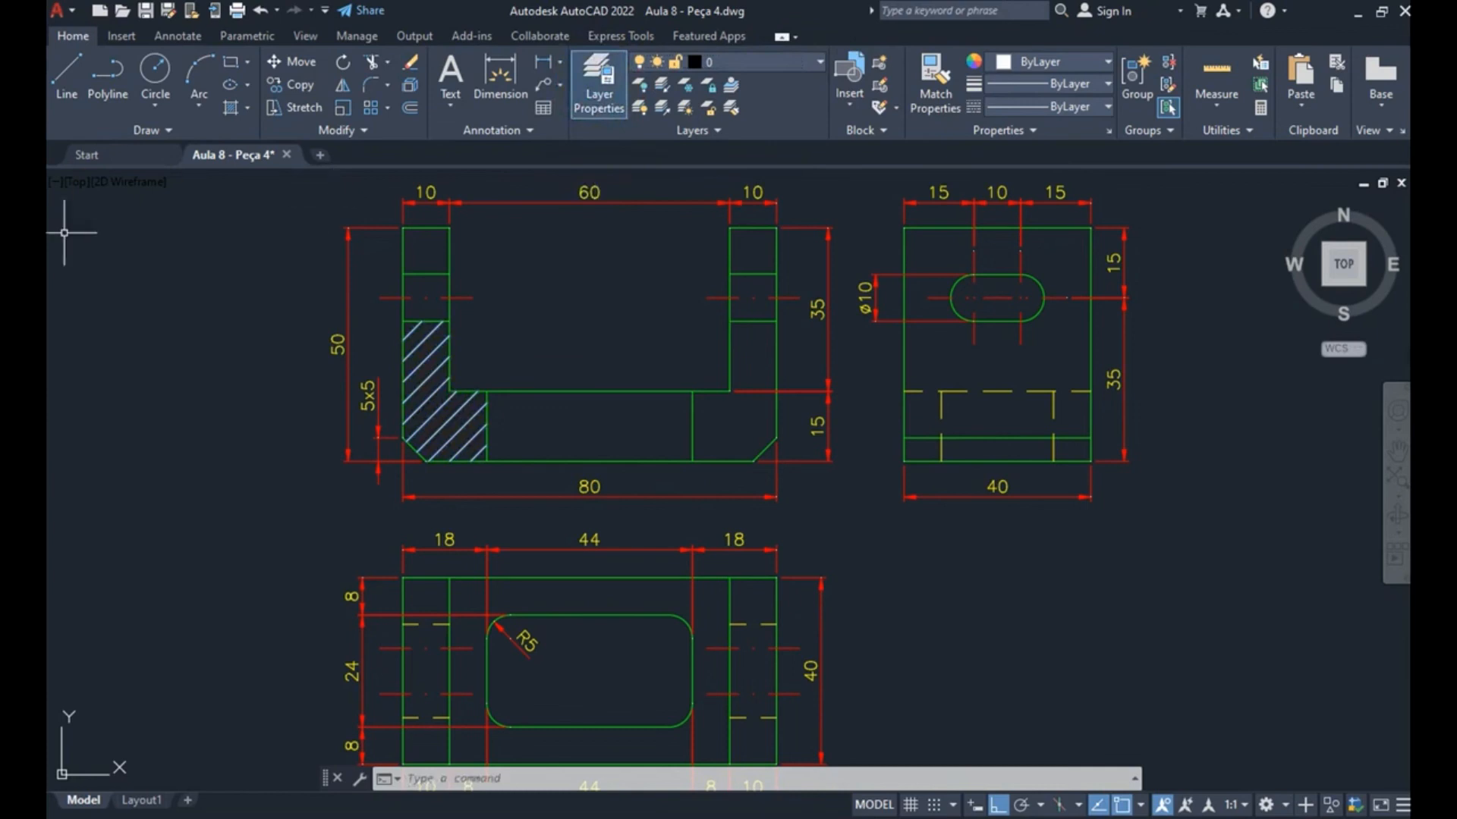
{"action": "left_click_drag", "start_coordinate": [47, 328], "coordinate": [1051, 367]}
{"action": "left_click", "coordinate": [459, 263]}
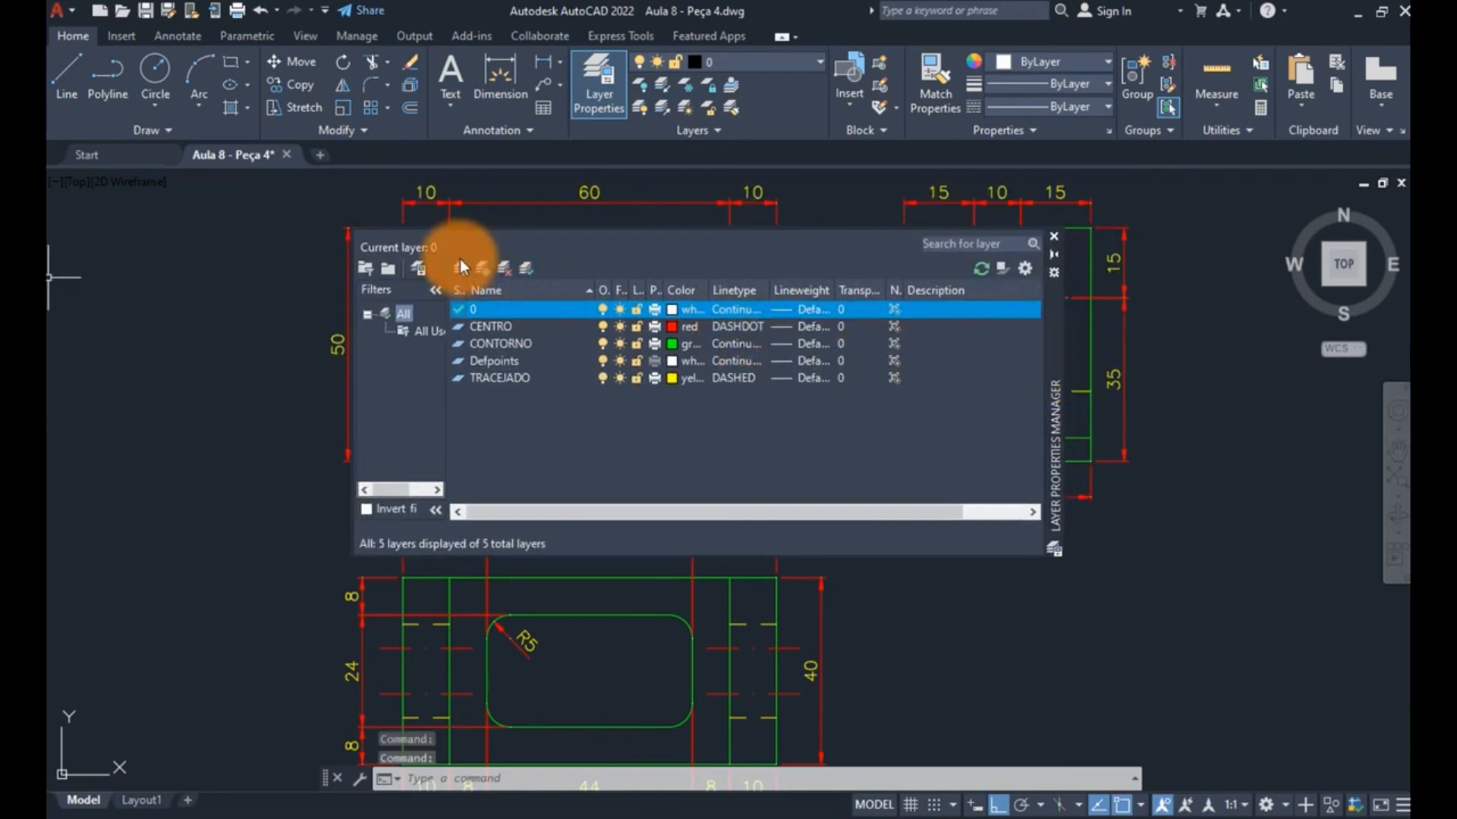
{"action": "type", "text": "hach"}
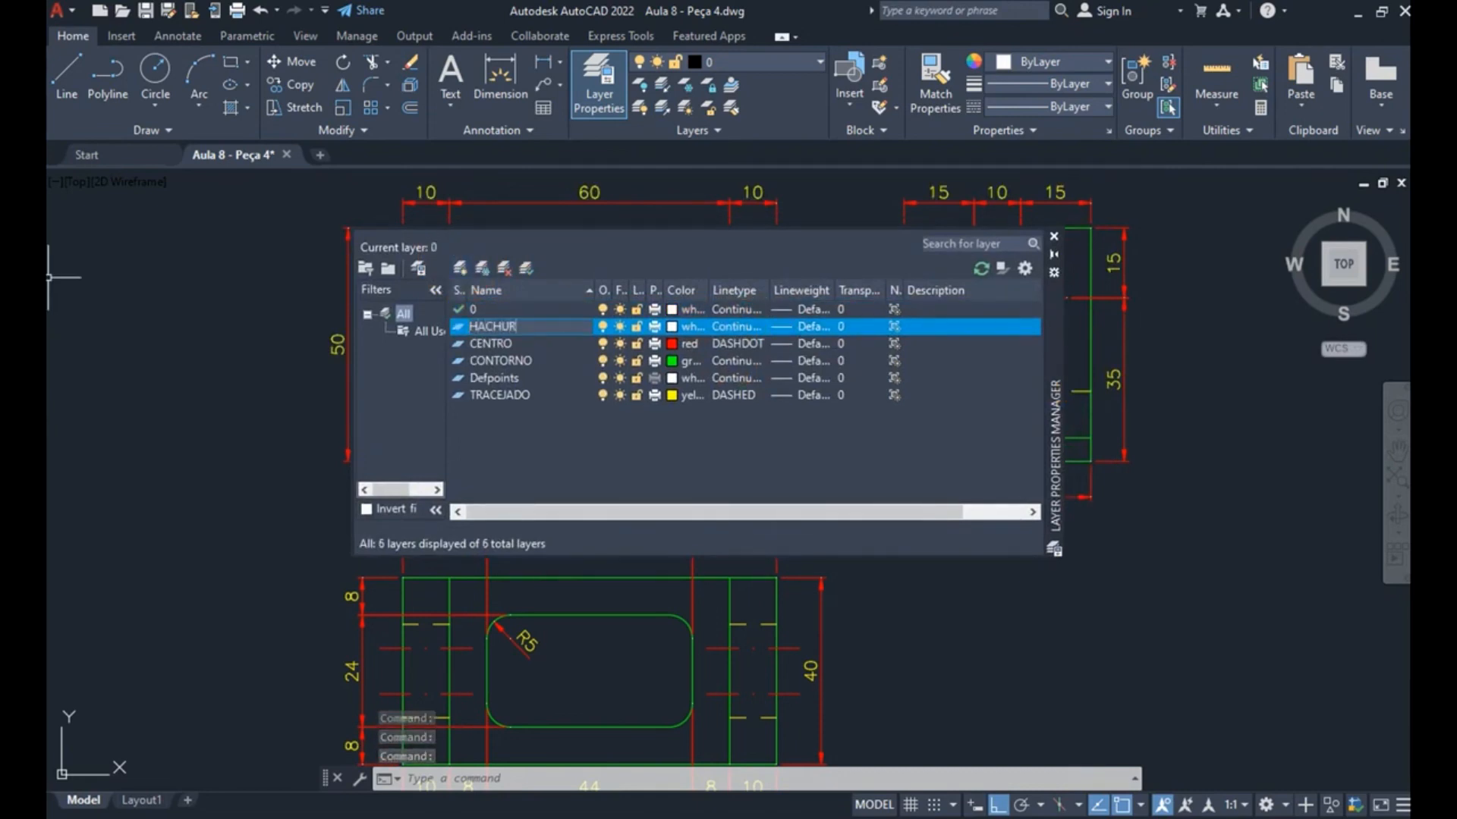
{"action": "key", "text": "Return"}
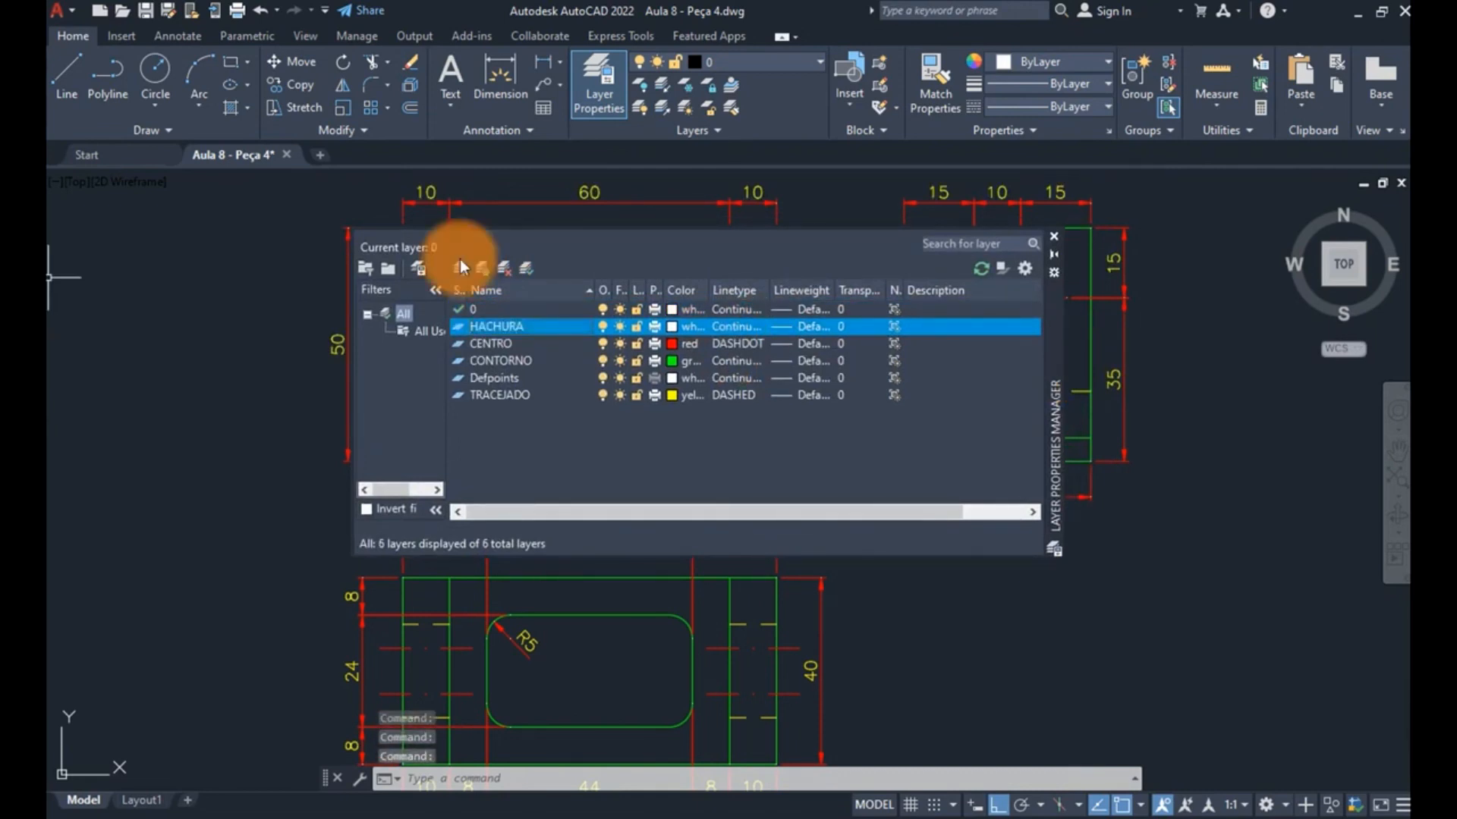
- Set the color of the HACHURA layer to 8 and close the layer manager
{"action": "left_click", "coordinate": [680, 324]}
{"action": "type", "text": "8"}
{"action": "key", "text": "Return"}
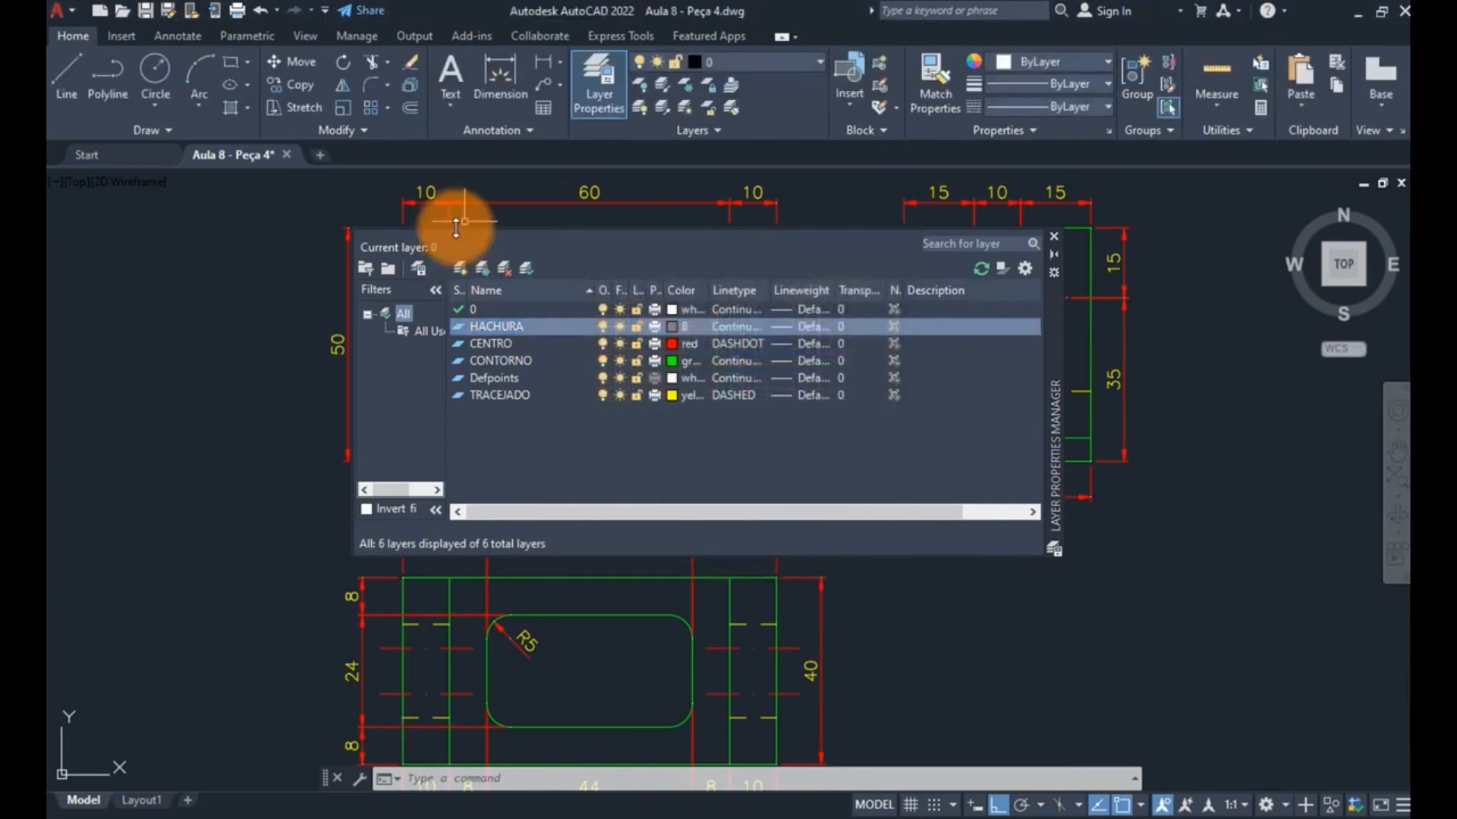
{"action": "left_click", "coordinate": [1054, 236]}
- Move the lower-left hatch of the front view to the HACHURA layer
{"action": "left_click", "coordinate": [477, 412]}
{"action": "left_click", "coordinate": [430, 411]}
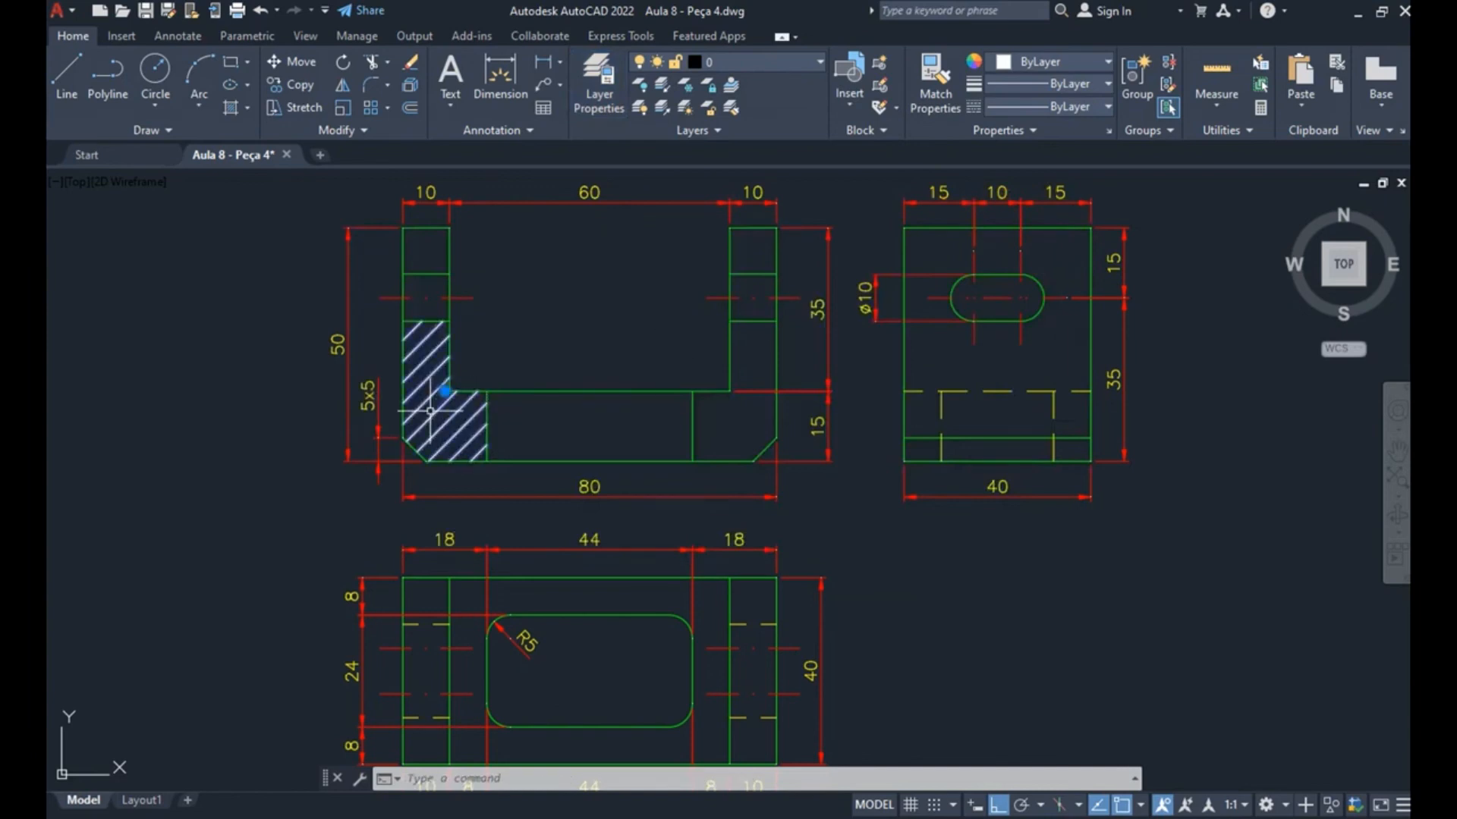
{"action": "left_click", "coordinate": [70, 38]}
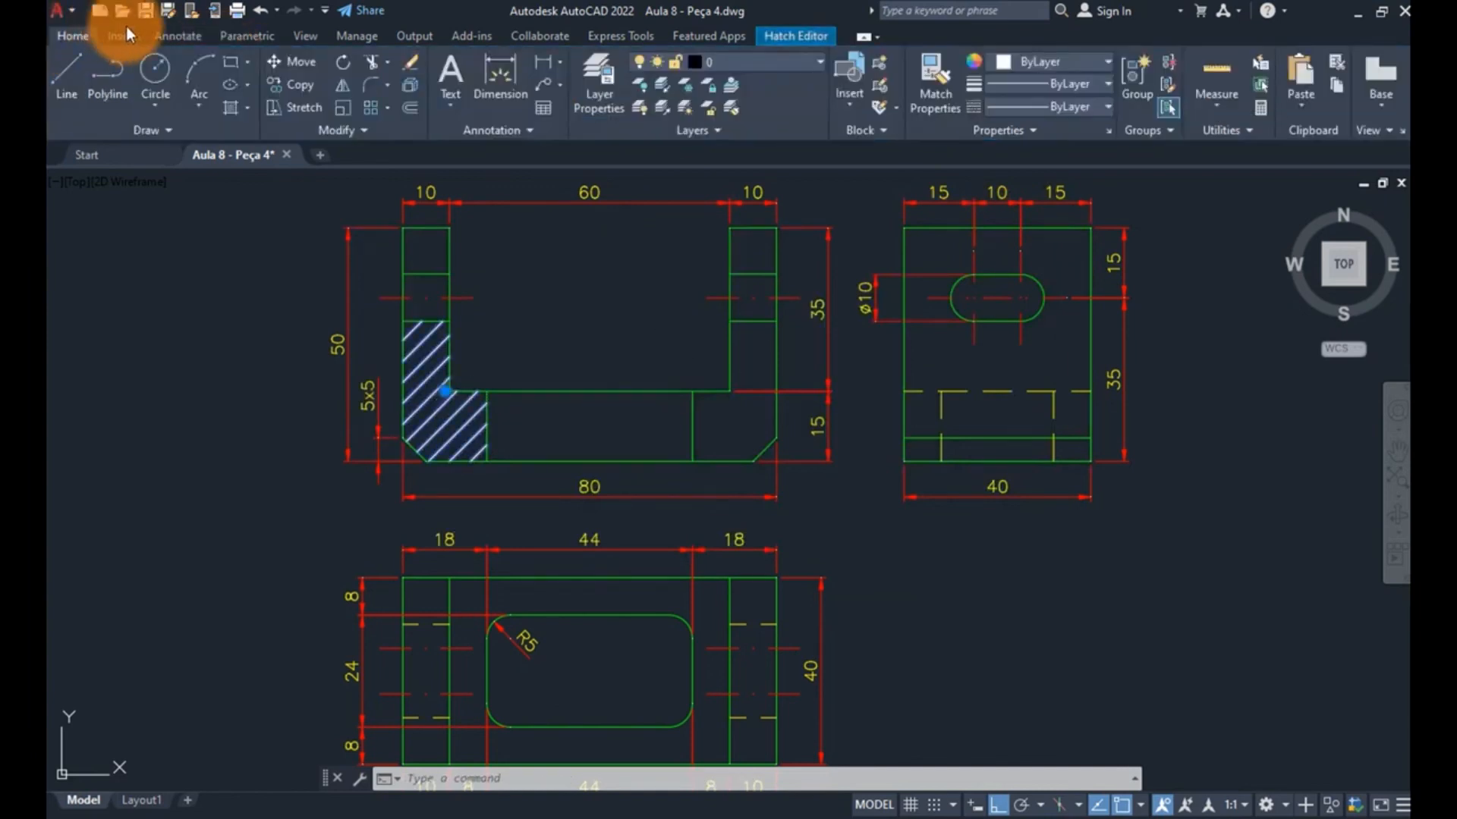
{"action": "left_click", "coordinate": [759, 70]}
{"action": "left_click", "coordinate": [747, 176]}
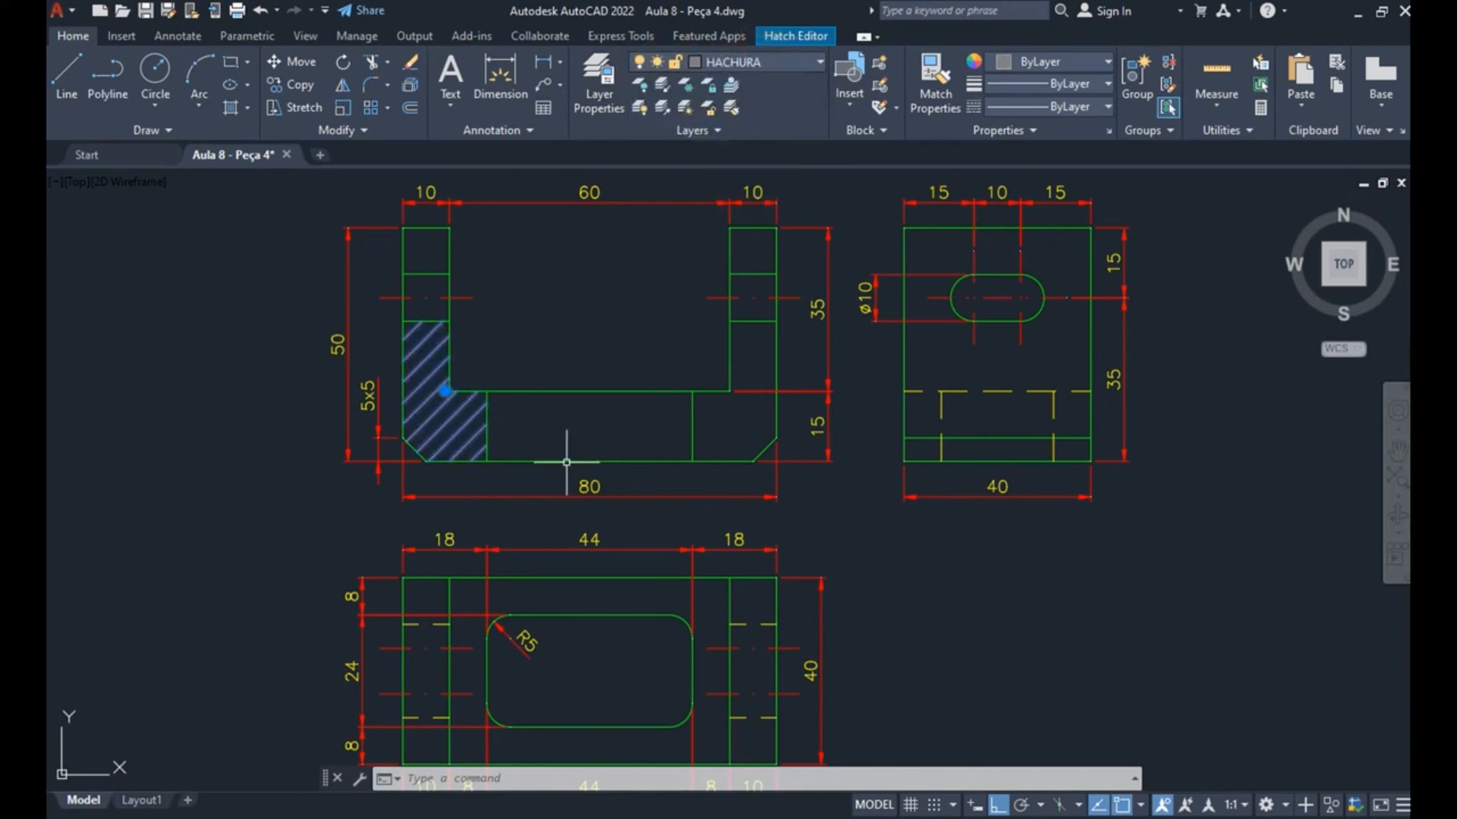
{"action": "key", "text": "Escape"}
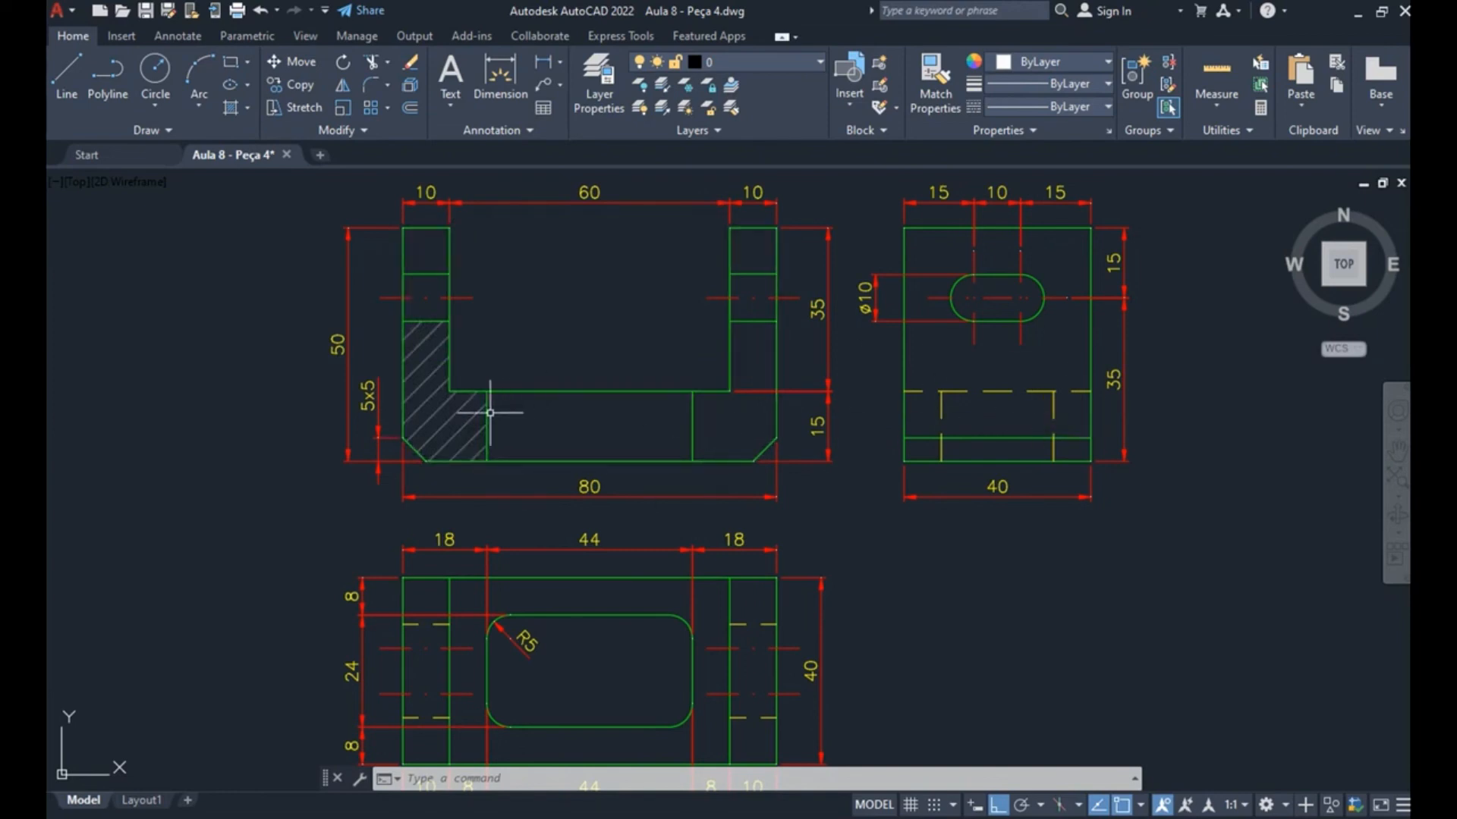
- Add the front view's upper-left, lower-right and upper-right cut regions, plus the rectangle between the side view's dashed lines, to the existing hatch
{"action": "left_click", "coordinate": [423, 413]}
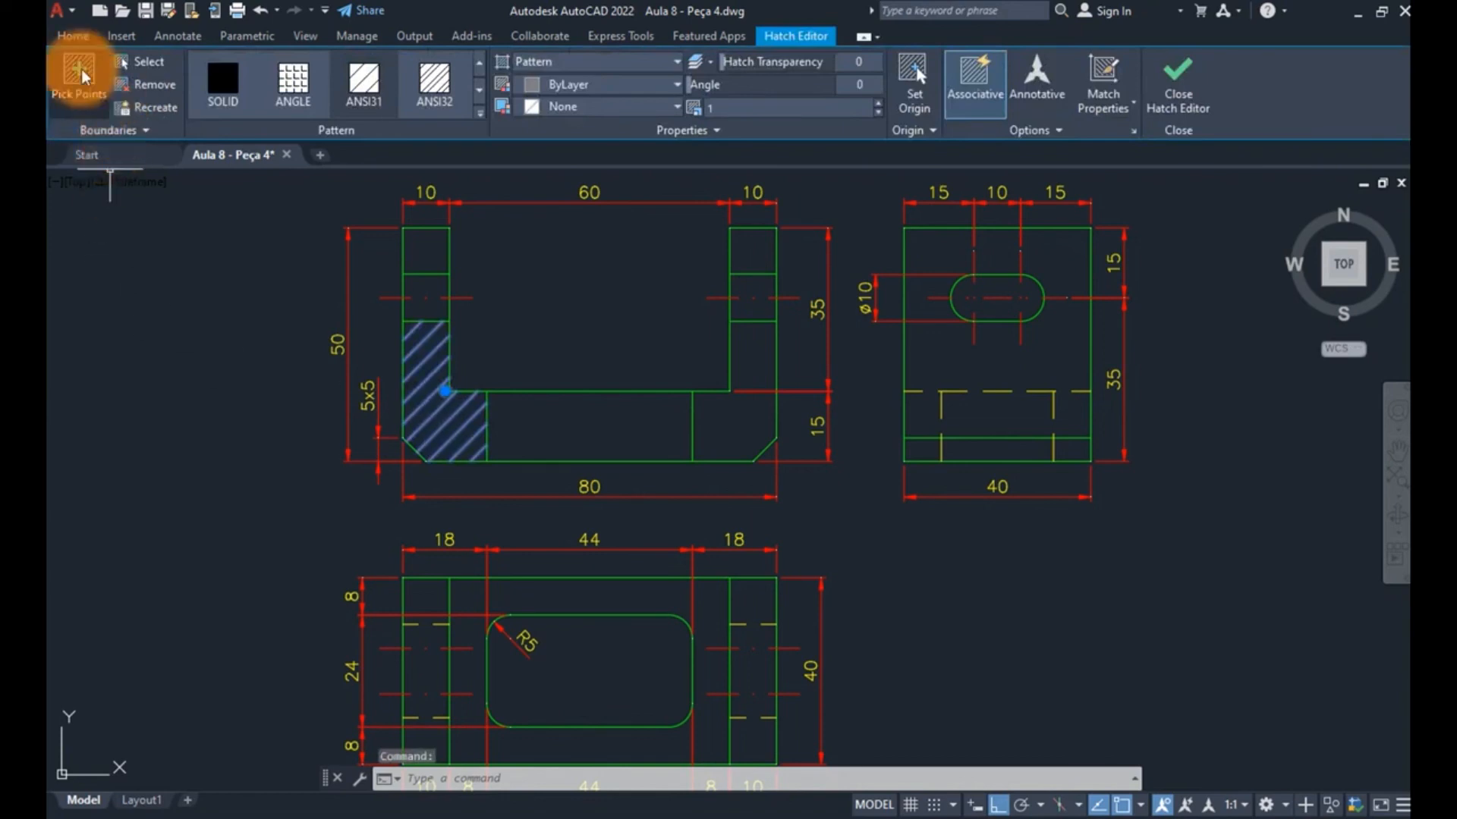
{"action": "left_click", "coordinate": [161, 90]}
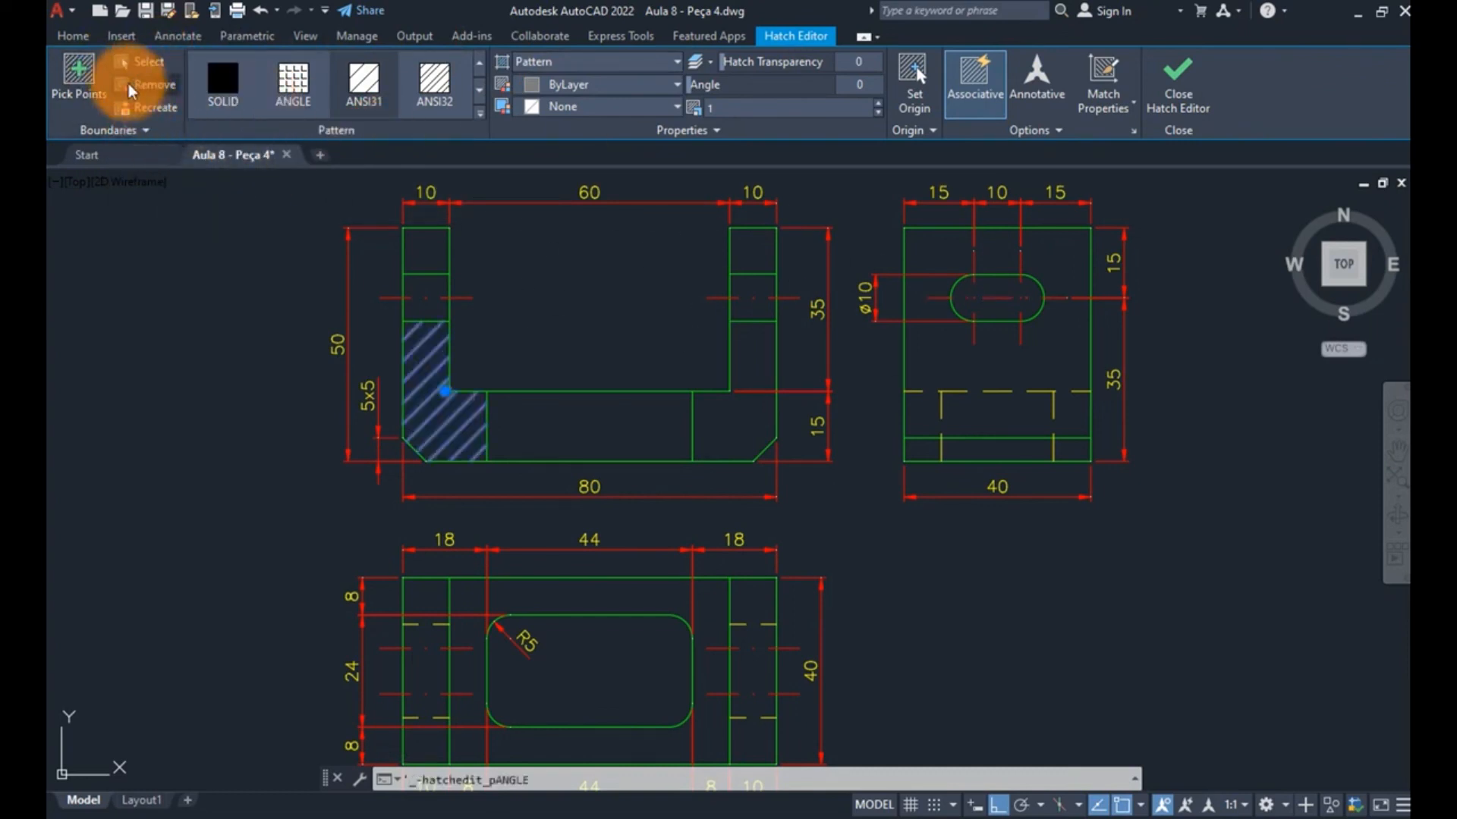
{"action": "left_click", "coordinate": [82, 82]}
{"action": "left_click", "coordinate": [426, 251]}
{"action": "left_click", "coordinate": [747, 408]}
{"action": "left_click", "coordinate": [752, 250]}
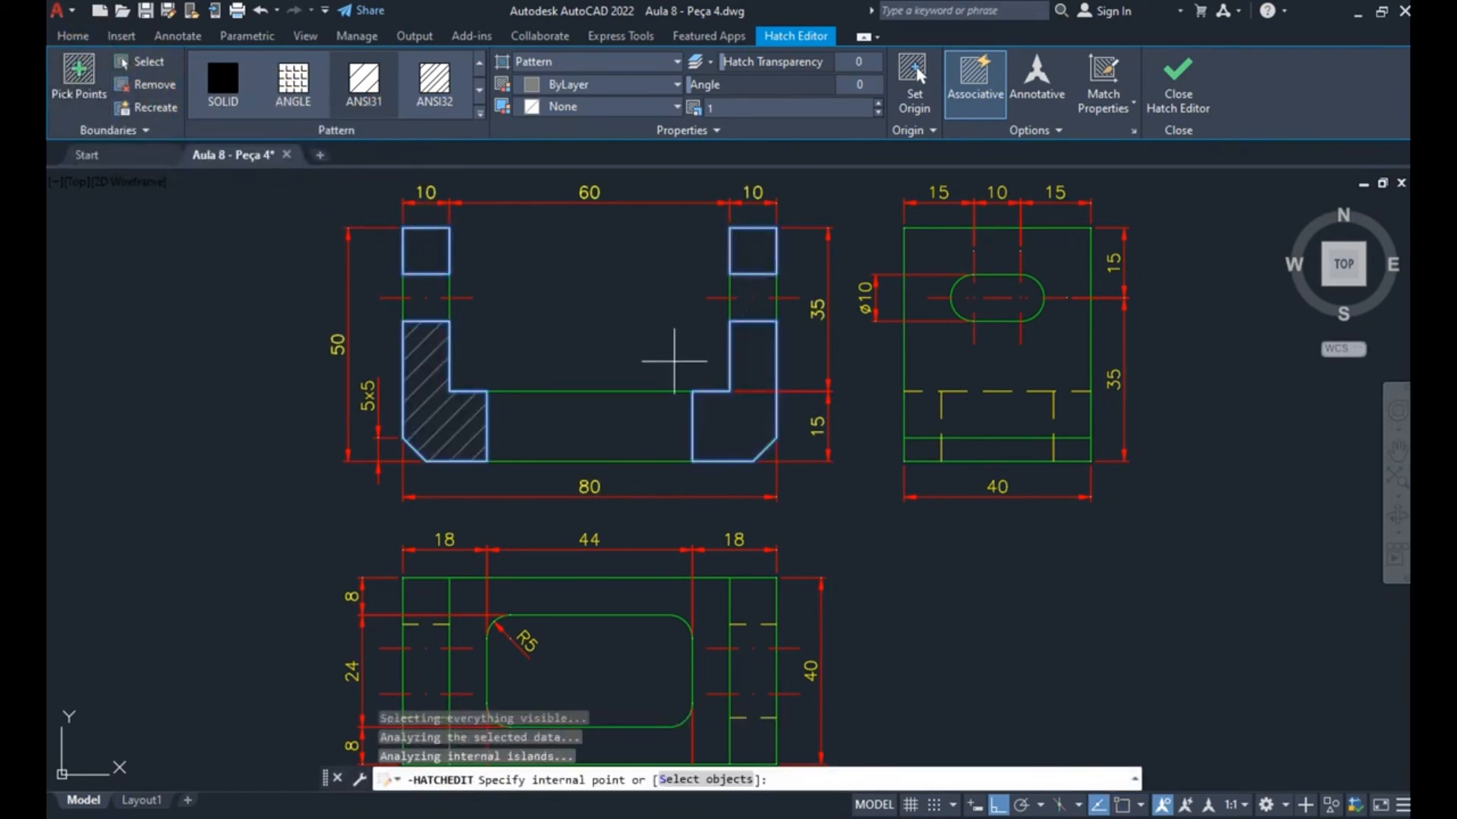
{"action": "left_click", "coordinate": [1008, 404]}
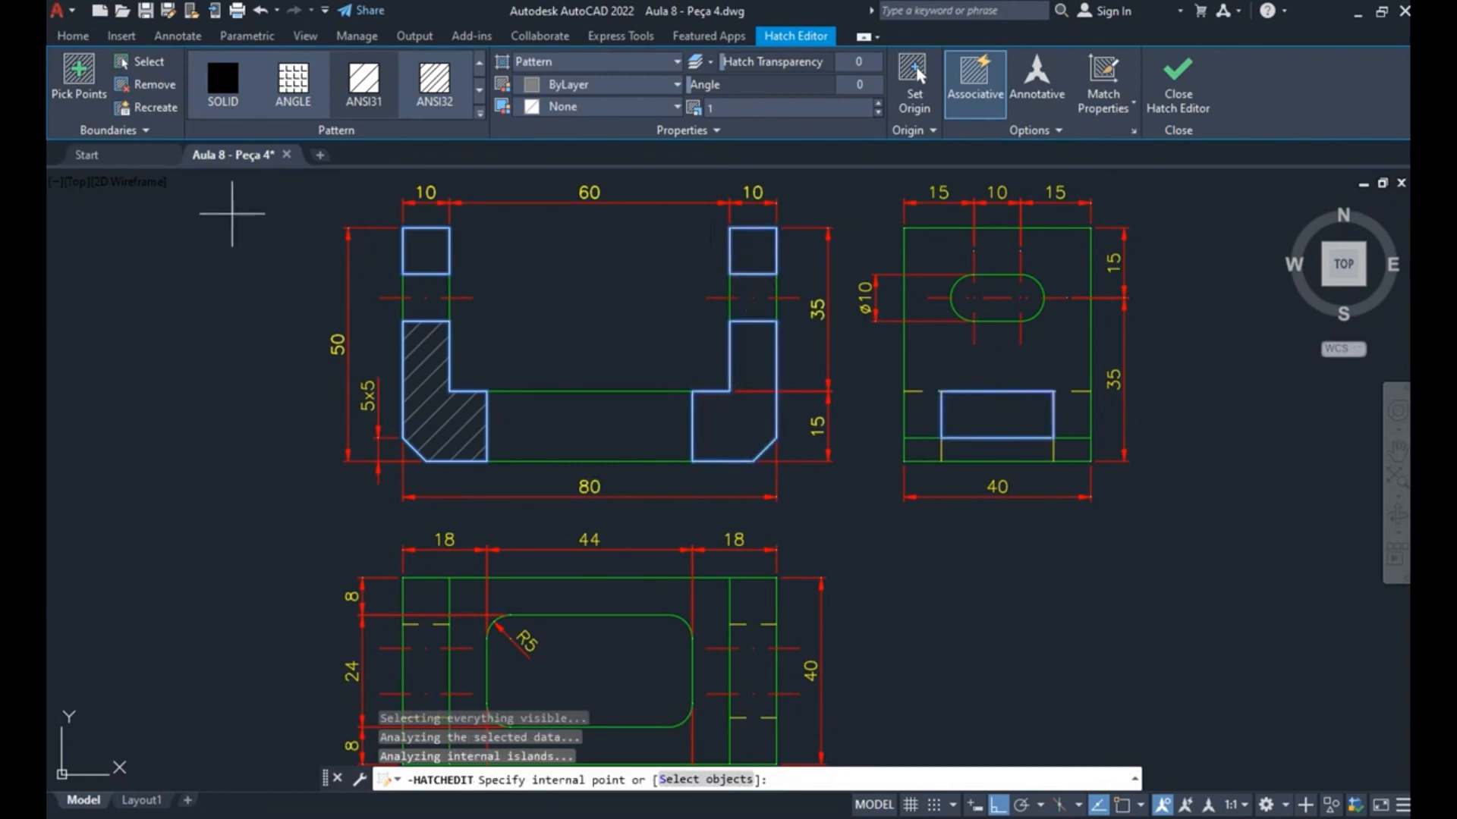
{"action": "key", "text": "Escape"}
{"action": "key", "text": "Escape"}
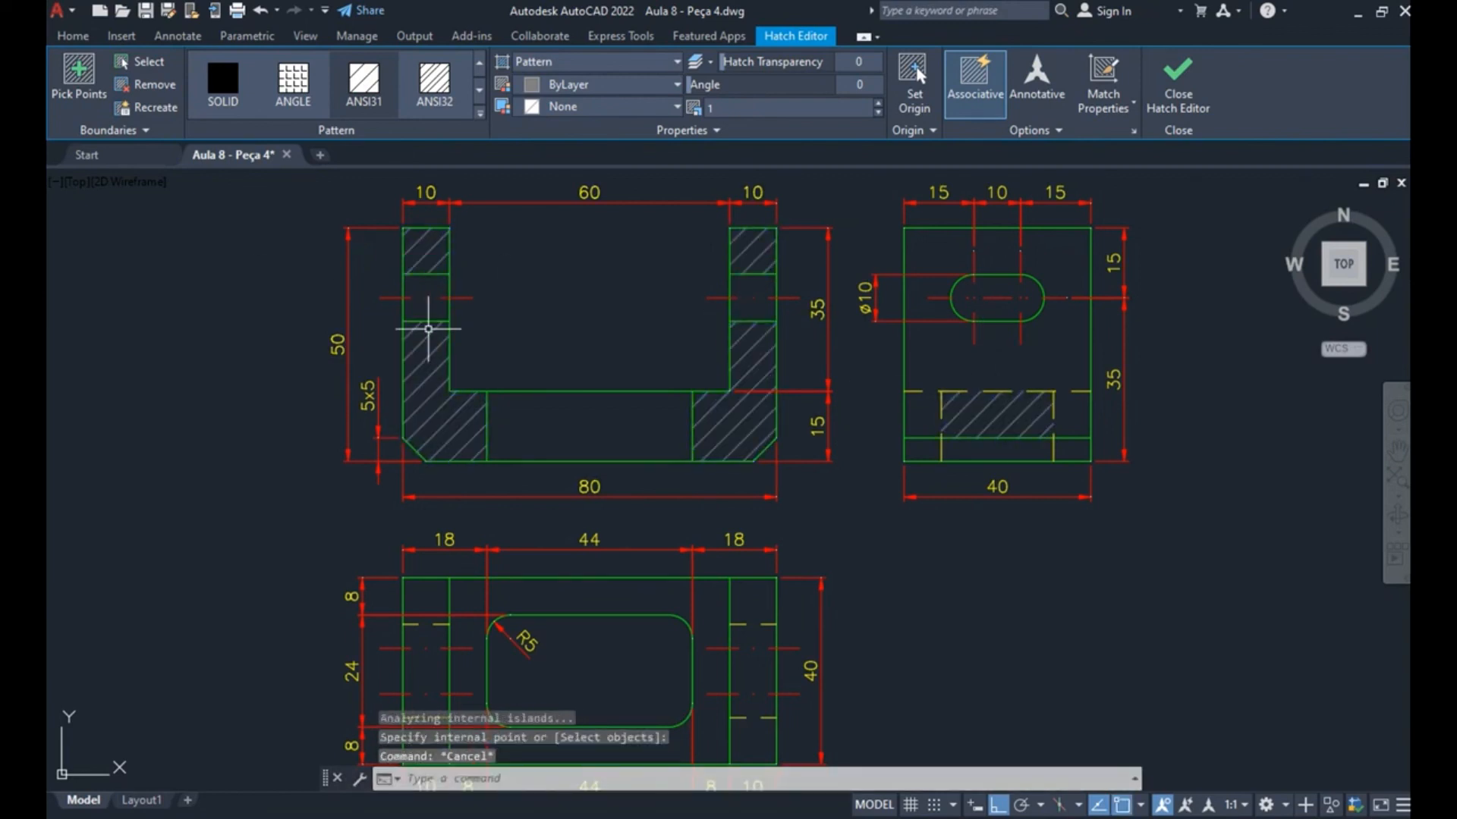
- Remove the side view's rectangle between the dashed lines from the shared hatch, keeping only the front view's cut regions
{"action": "left_click", "coordinate": [759, 362]}
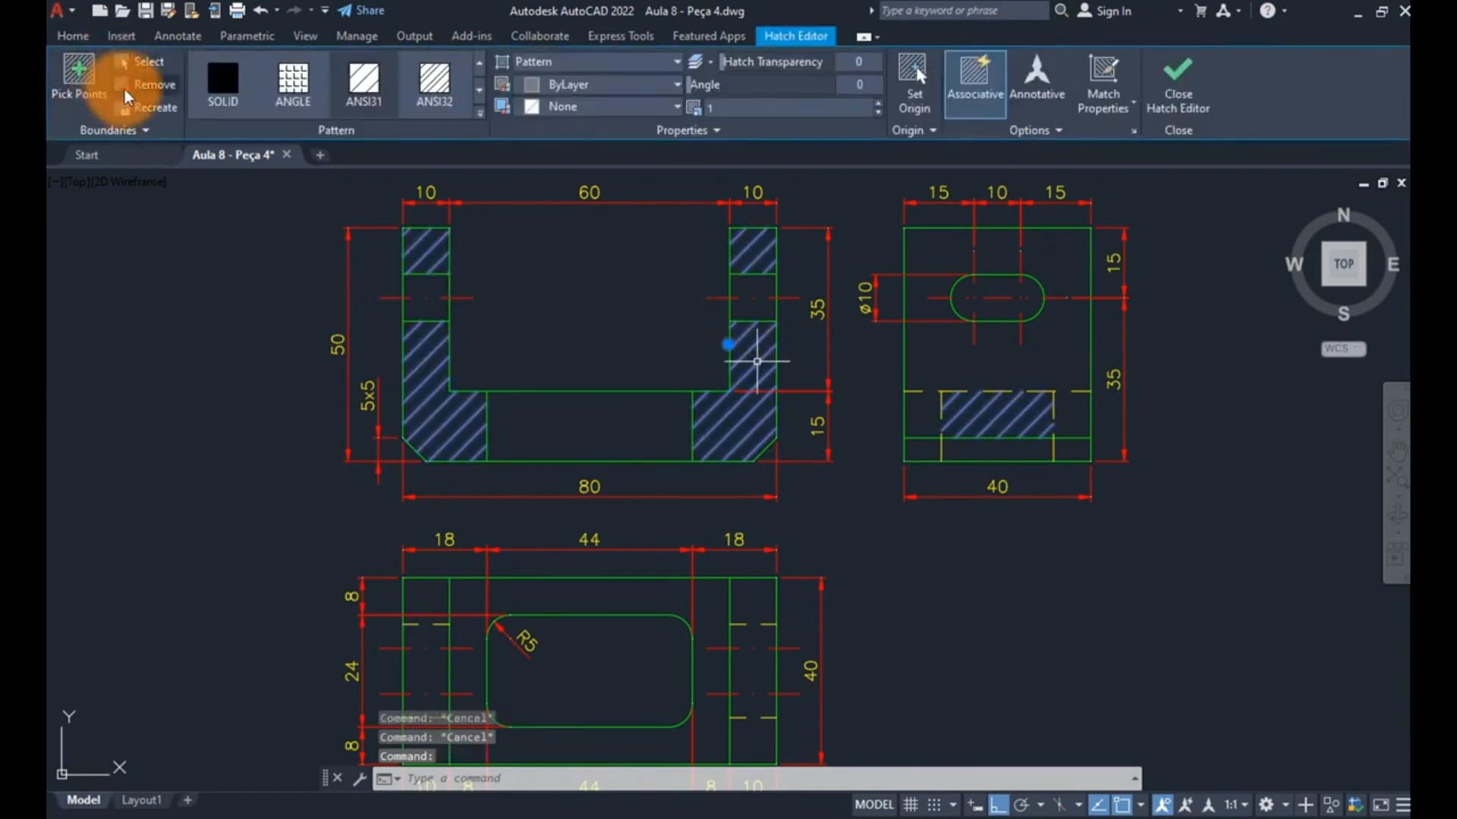
{"action": "left_click", "coordinate": [148, 84]}
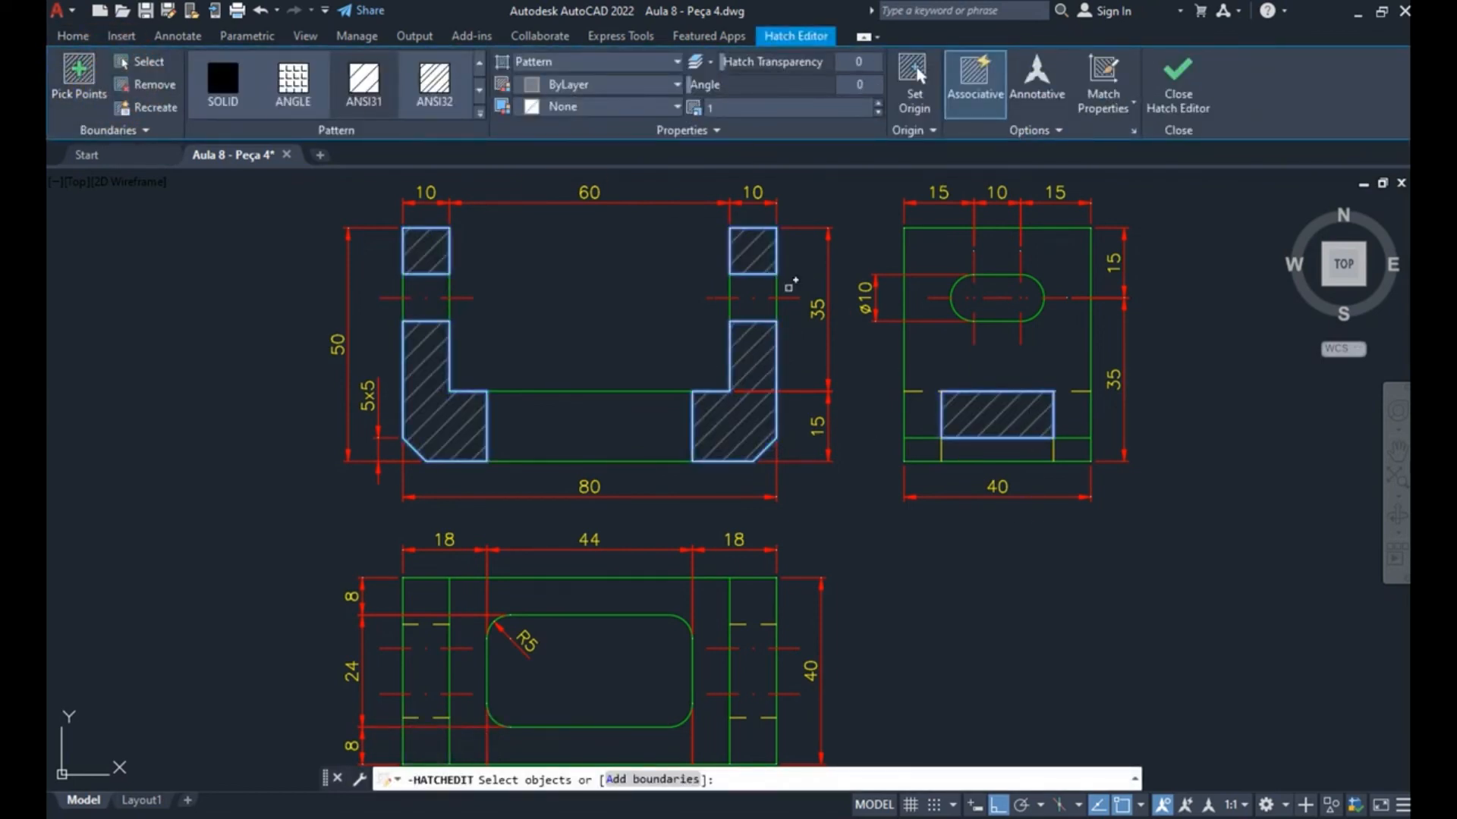
{"action": "left_click", "coordinate": [1007, 390]}
{"action": "key", "text": "Return"}
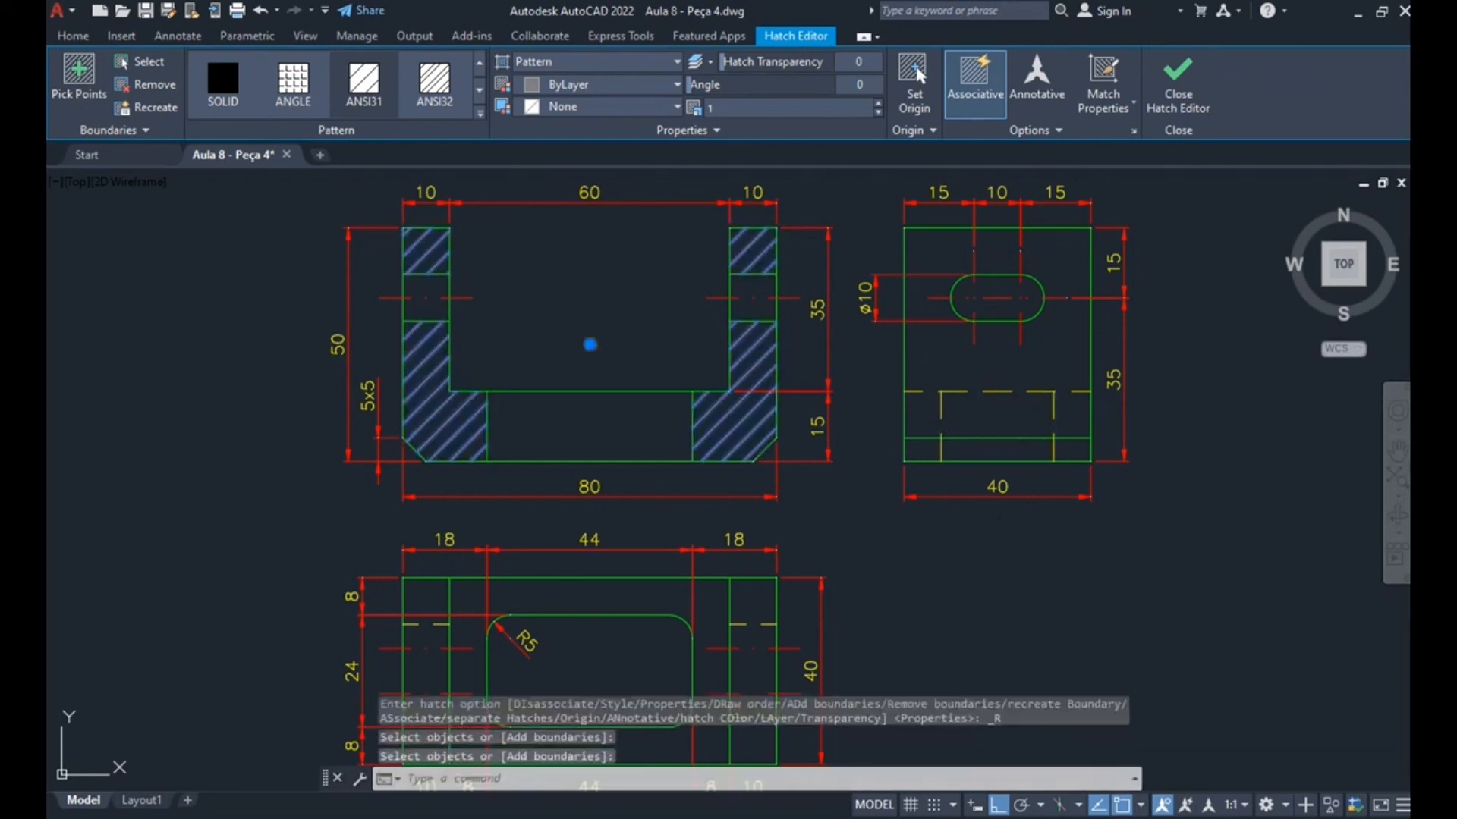
{"action": "key", "text": "Escape"}
{"action": "scroll", "coordinate": [607, 455], "scroll_direction": "down", "scroll_amount": 4}
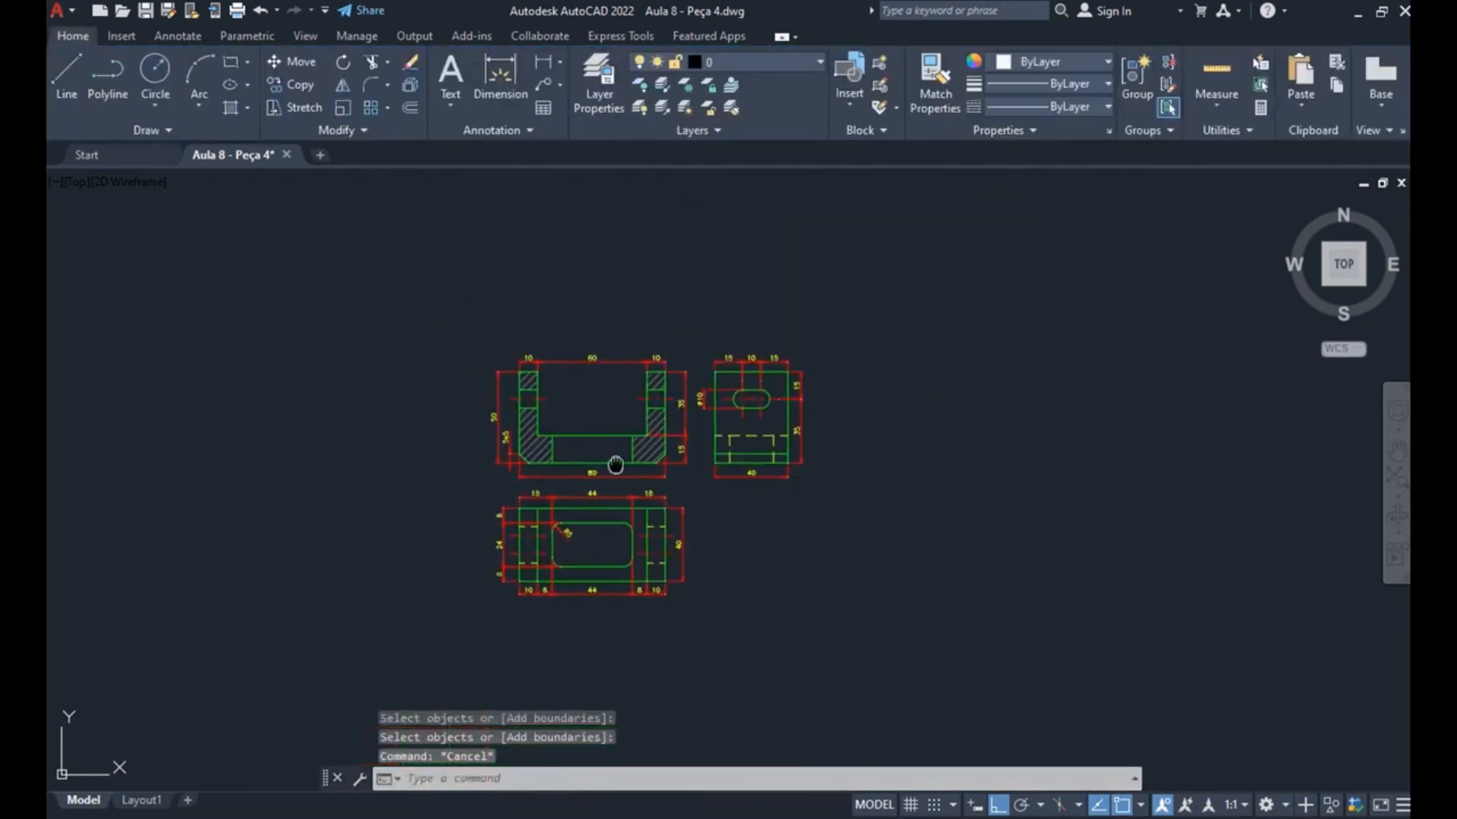
{"action": "scroll", "coordinate": [574, 411], "scroll_direction": "up", "scroll_amount": 6}
{"action": "key", "text": "Escape"}
{"action": "scroll", "coordinate": [575, 411], "scroll_direction": "down", "scroll_amount": 4}
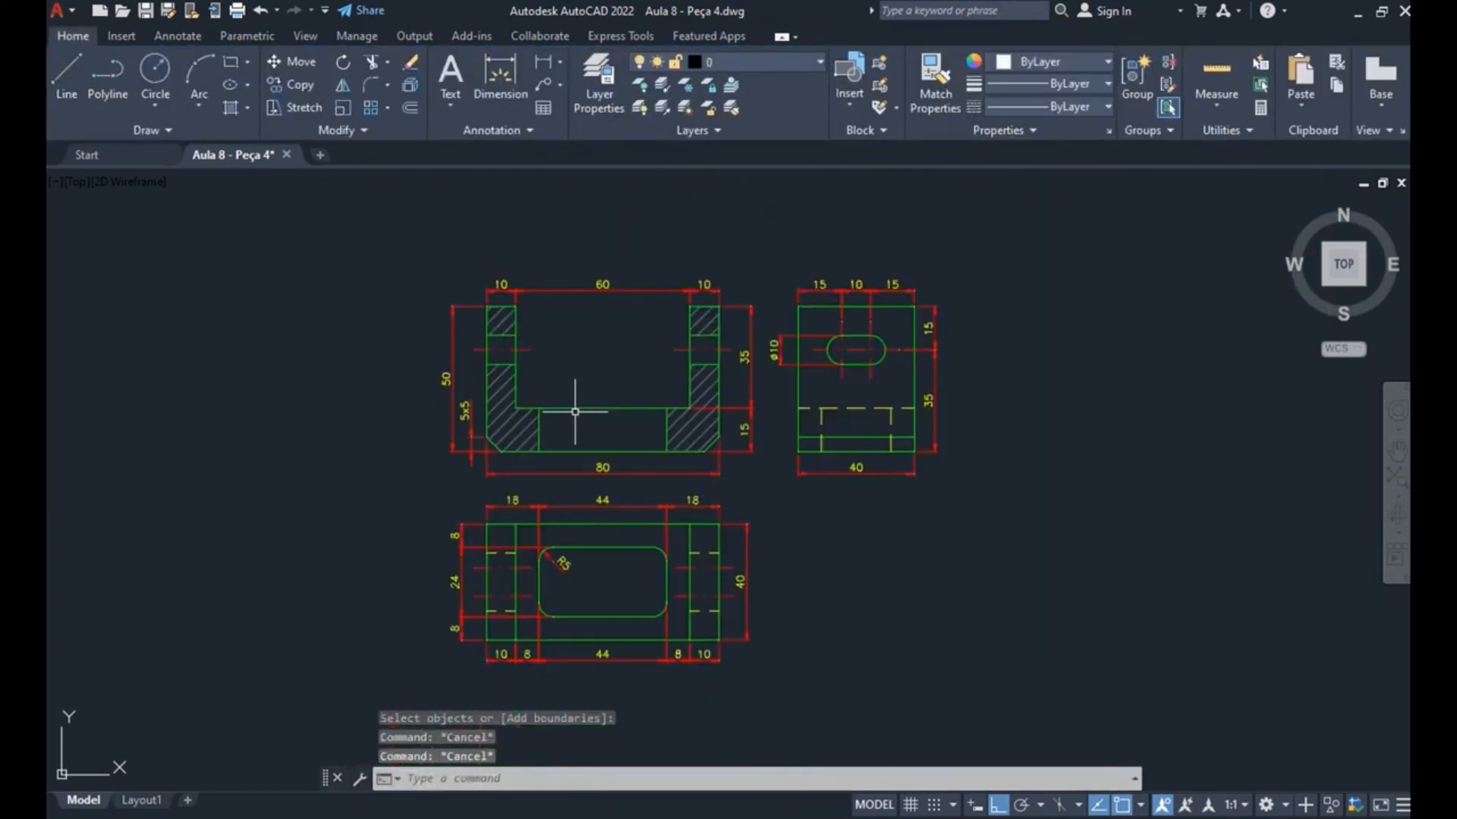
{"action": "middle_click", "coordinate": [618, 385]}
{"action": "middle_click", "coordinate": [618, 385]}
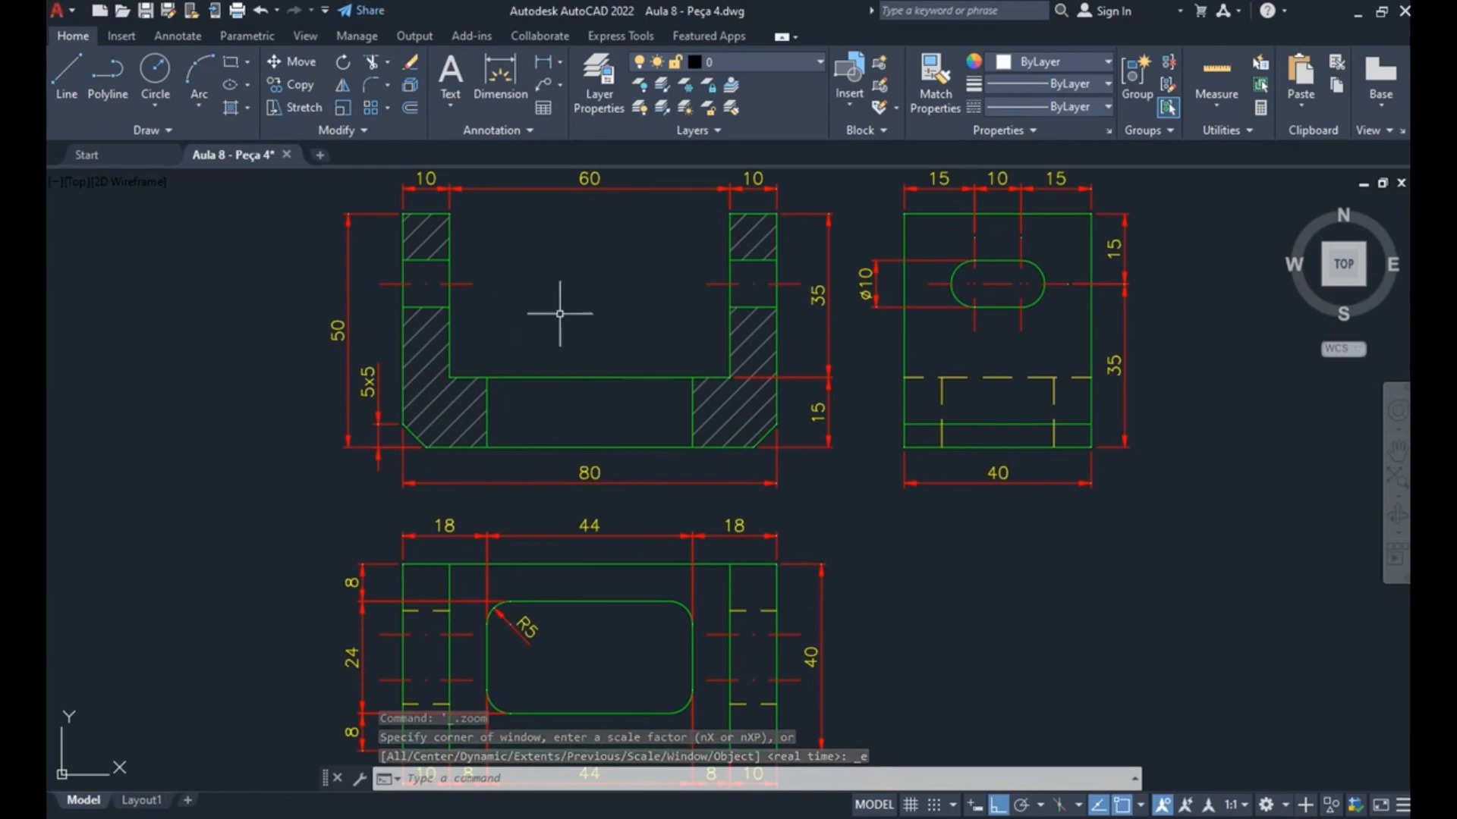
- Copy the side view's outer rectangle and paste it into the empty area beside the views
{"action": "scroll", "coordinate": [729, 414], "scroll_direction": "down", "scroll_amount": 2}
{"action": "mouse_move", "coordinate": [542, 349]}
{"action": "middle_mouse_down"}
{"action": "mouse_move", "coordinate": [549, 389]}
{"action": "mouse_move", "coordinate": [588, 418]}
{"action": "middle_mouse_up"}
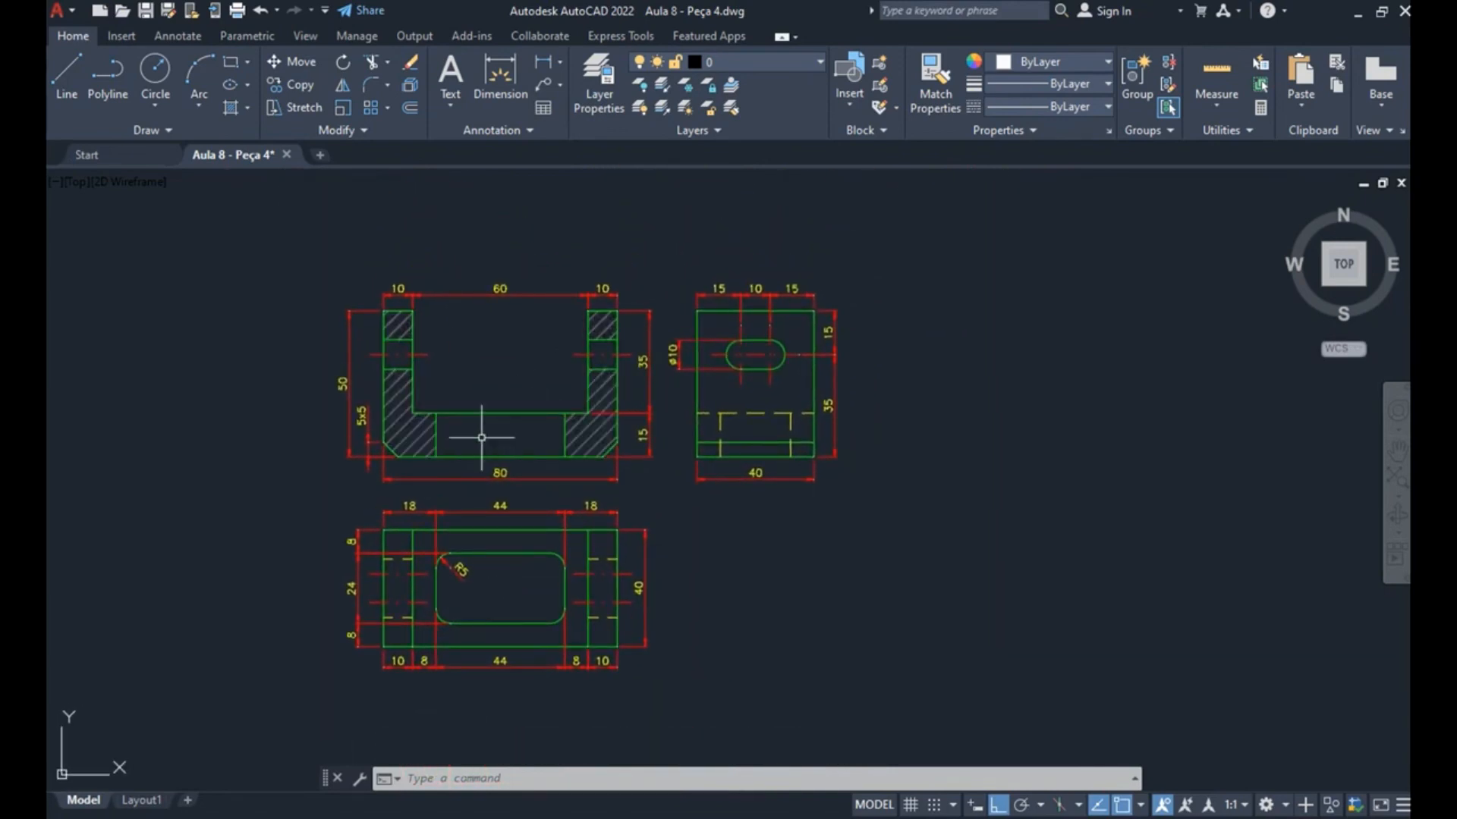
{"action": "left_click", "coordinate": [703, 388]}
{"action": "left_click", "coordinate": [686, 386]}
{"action": "middle_click_drag", "start_coordinate": [709, 392], "coordinate": [461, 396]}
{"action": "key", "text": "ctrl+c"}
{"action": "key", "text": "ctrl+v"}
{"action": "key", "text": "Escape"}
{"action": "middle_click_drag", "start_coordinate": [559, 514], "coordinate": [669, 468]}
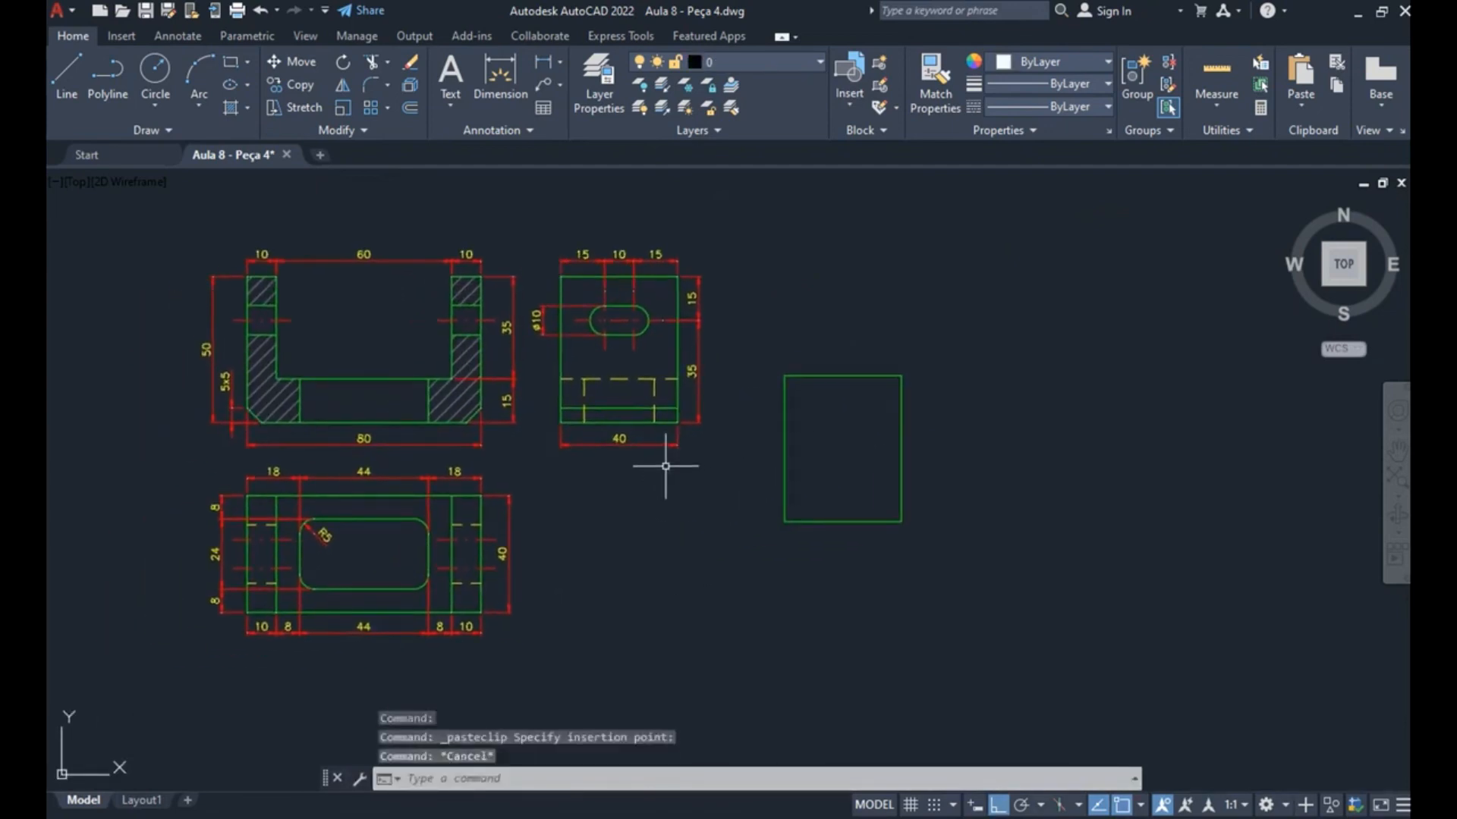
- Hatch the inside of the copied rectangle with the GR_LINEAR gradient pattern
{"action": "type", "text": "h"}
{"action": "key", "text": "Return"}
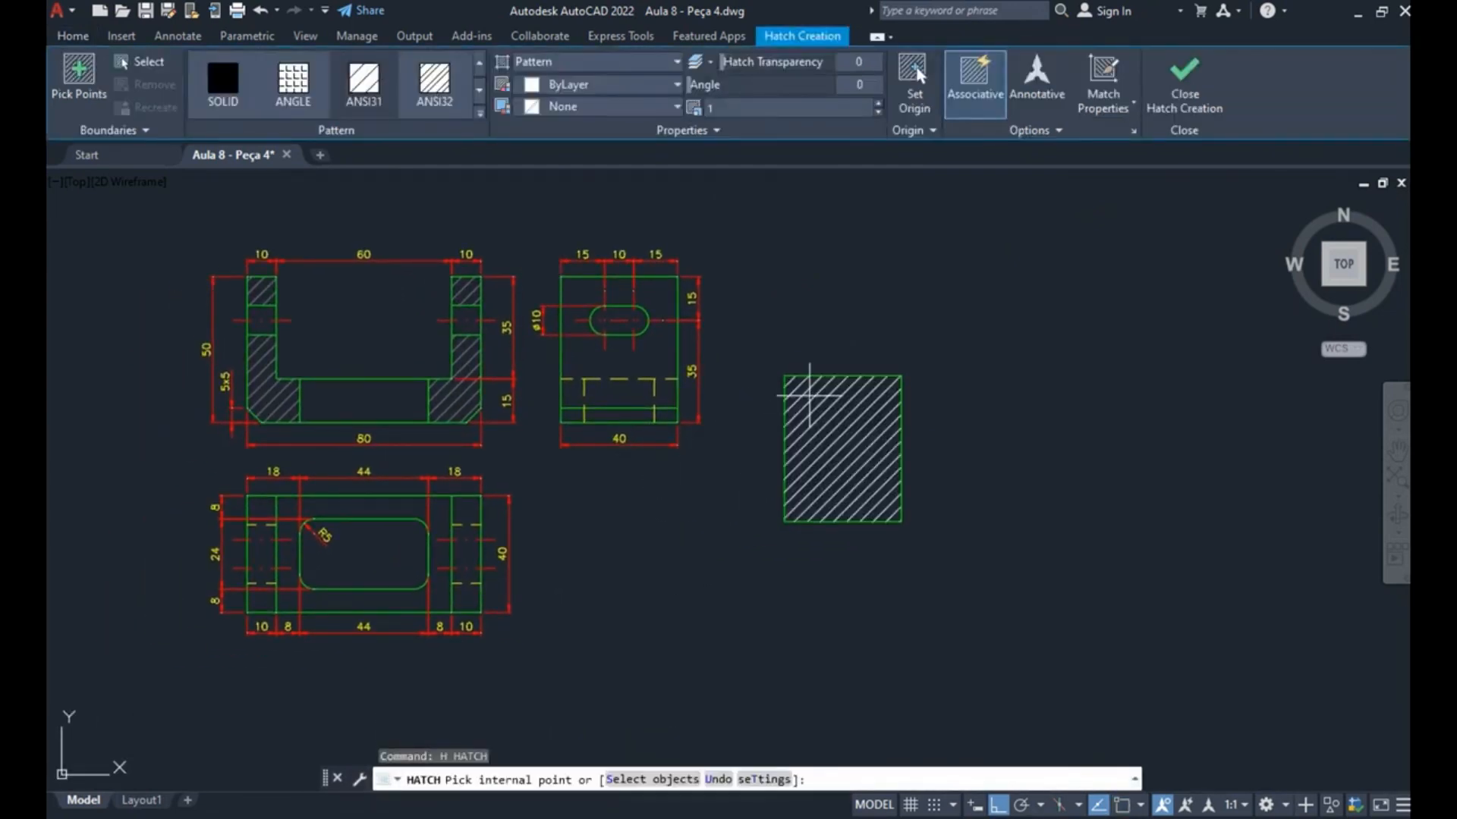
{"action": "left_click", "coordinate": [823, 405]}
{"action": "left_click", "coordinate": [470, 107]}
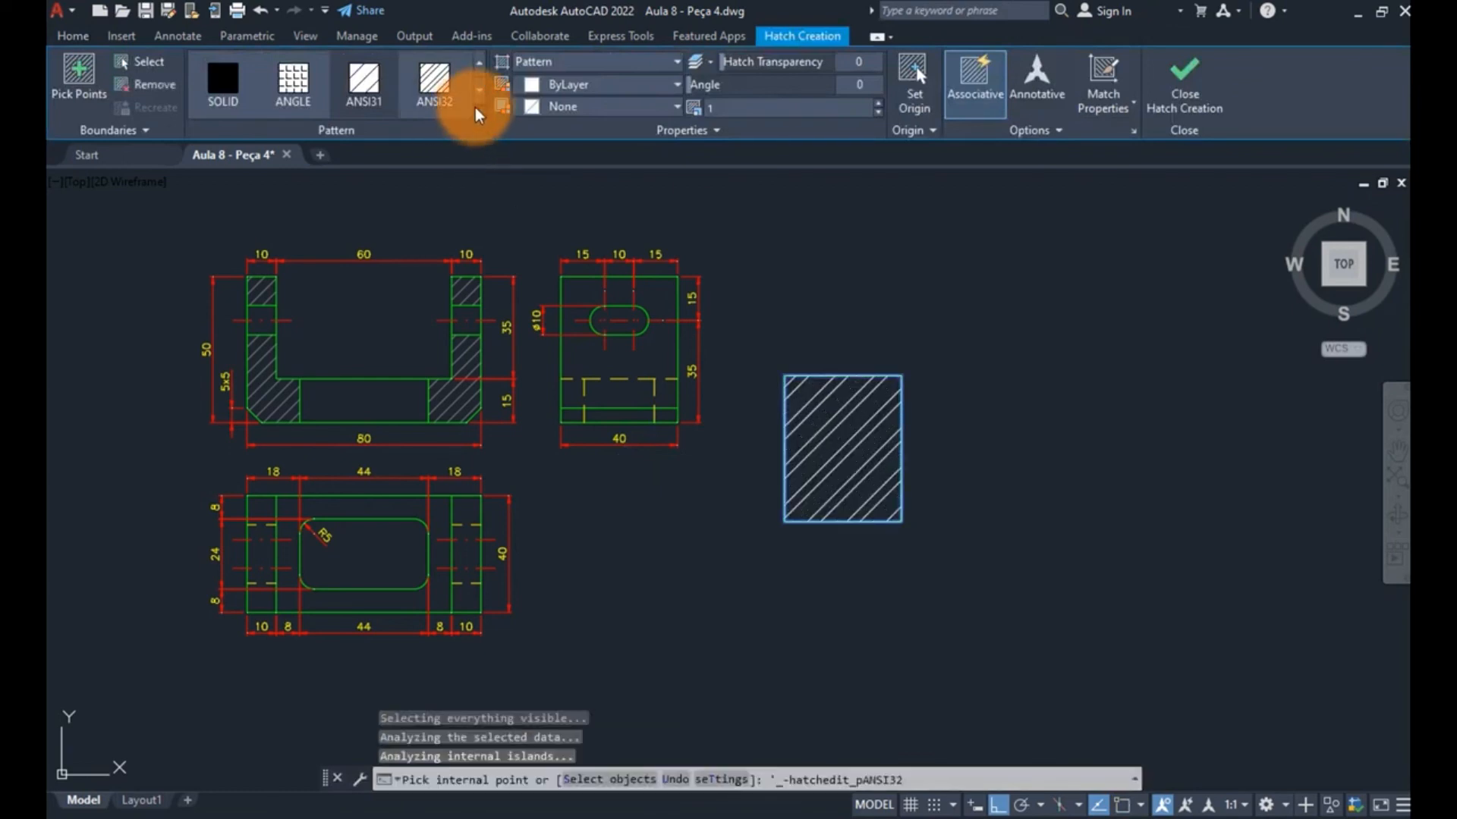
{"action": "left_click", "coordinate": [482, 118]}
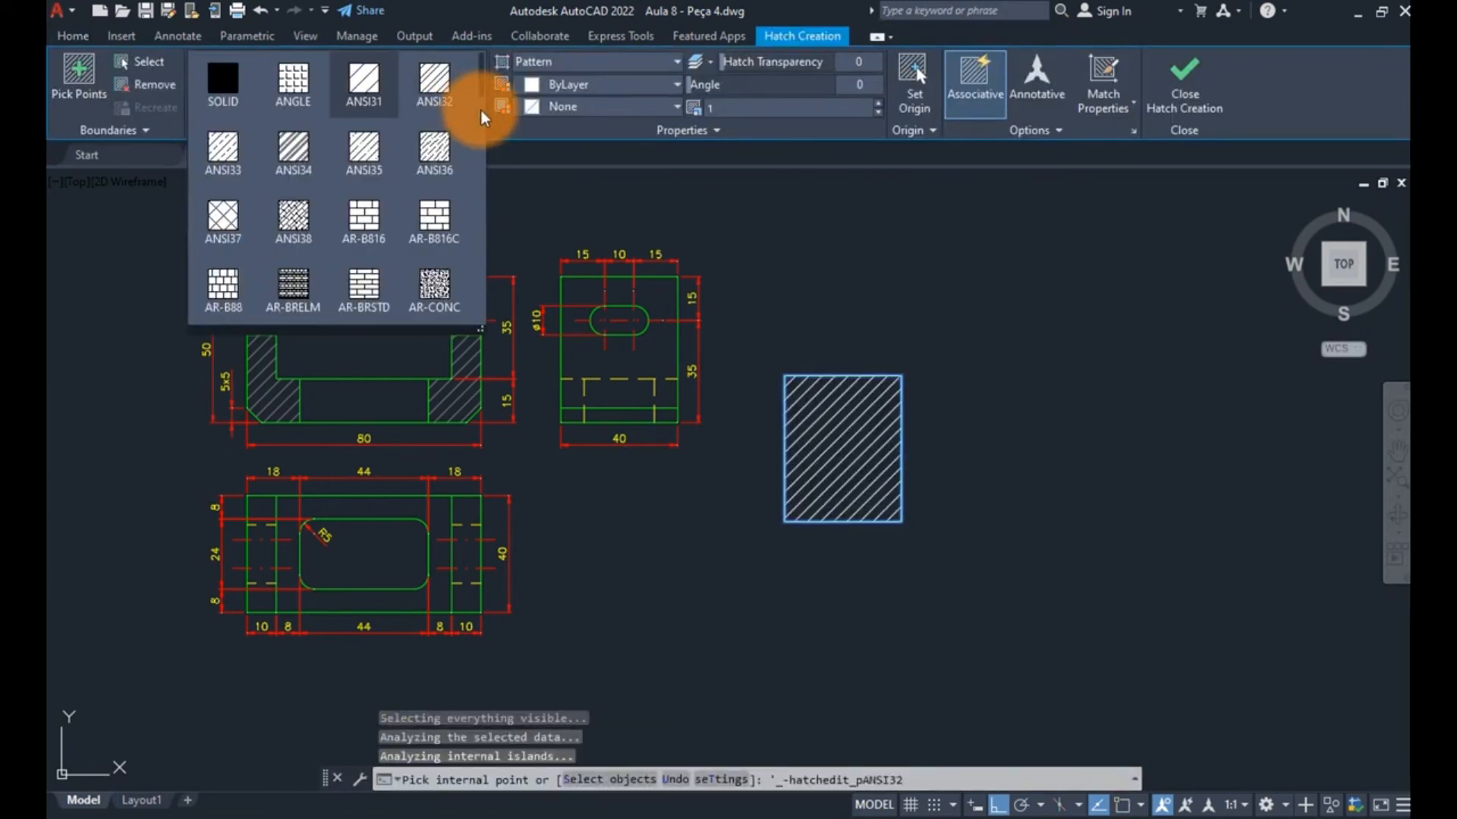
{"action": "scroll", "coordinate": [481, 130], "scroll_direction": "down", "scroll_amount": 7}
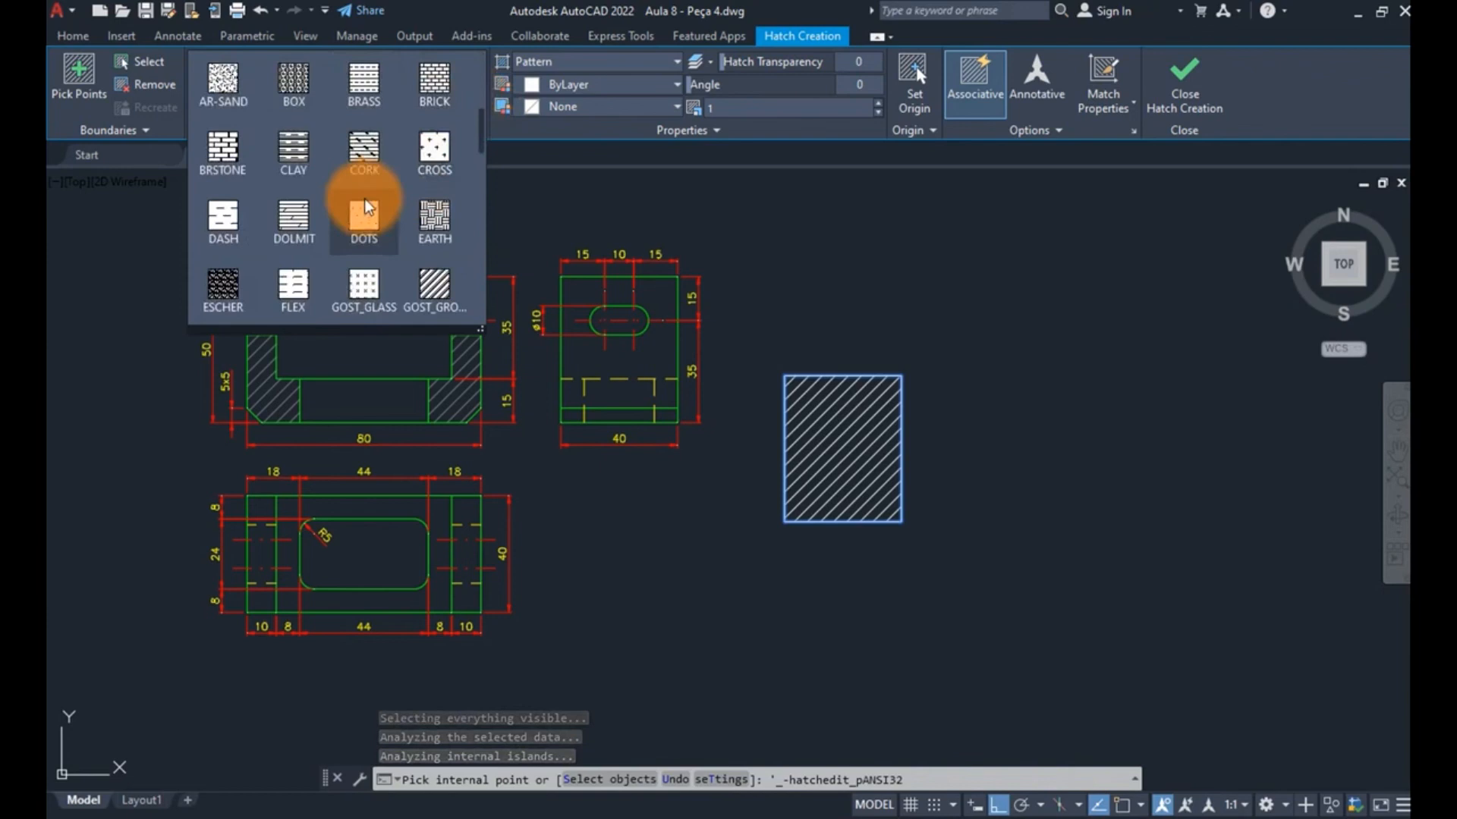
{"action": "left_click", "coordinate": [310, 217]}
{"action": "left_click", "coordinate": [294, 169]}
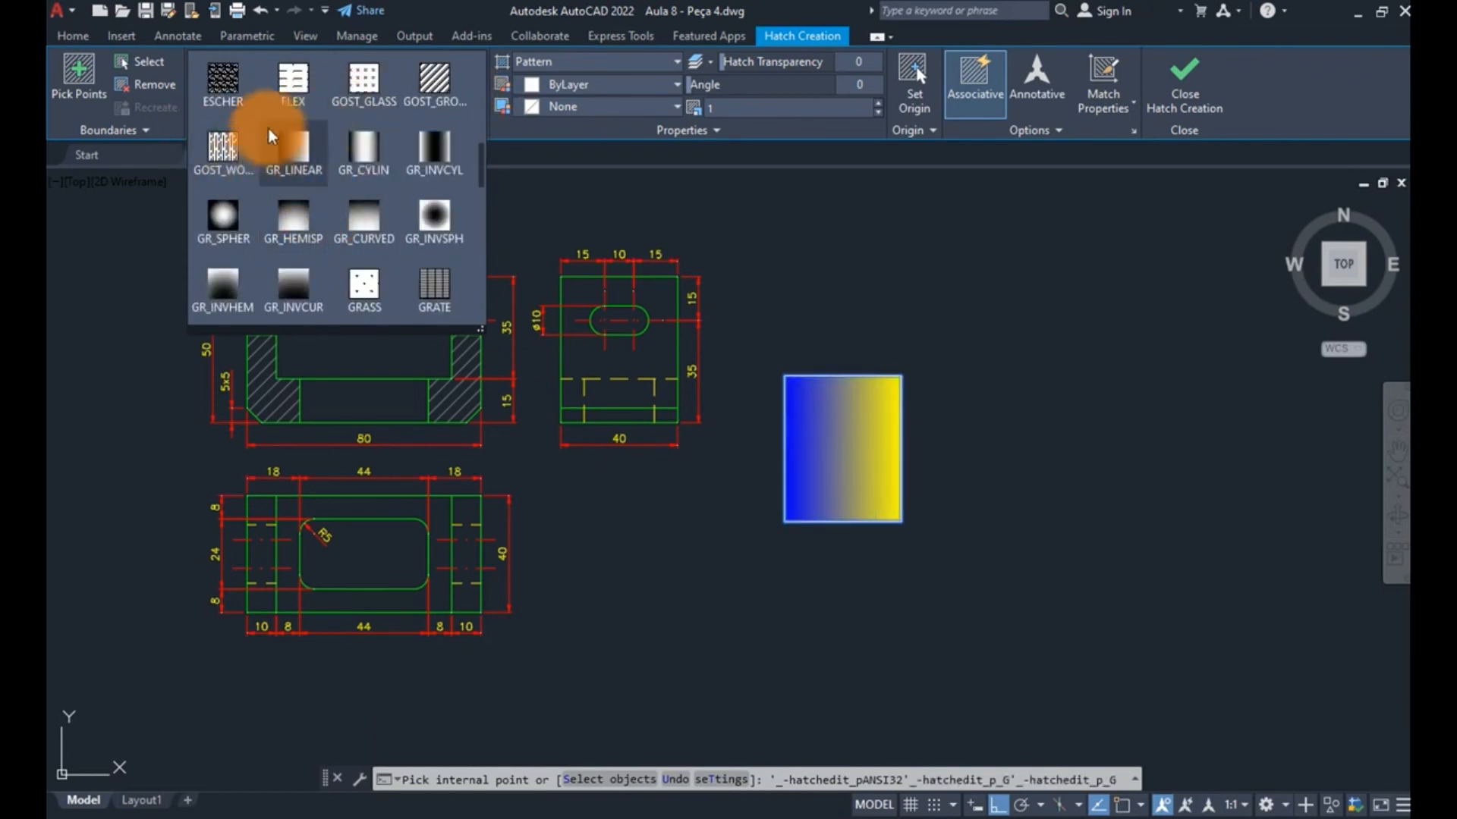
{"action": "left_click", "coordinate": [292, 151]}
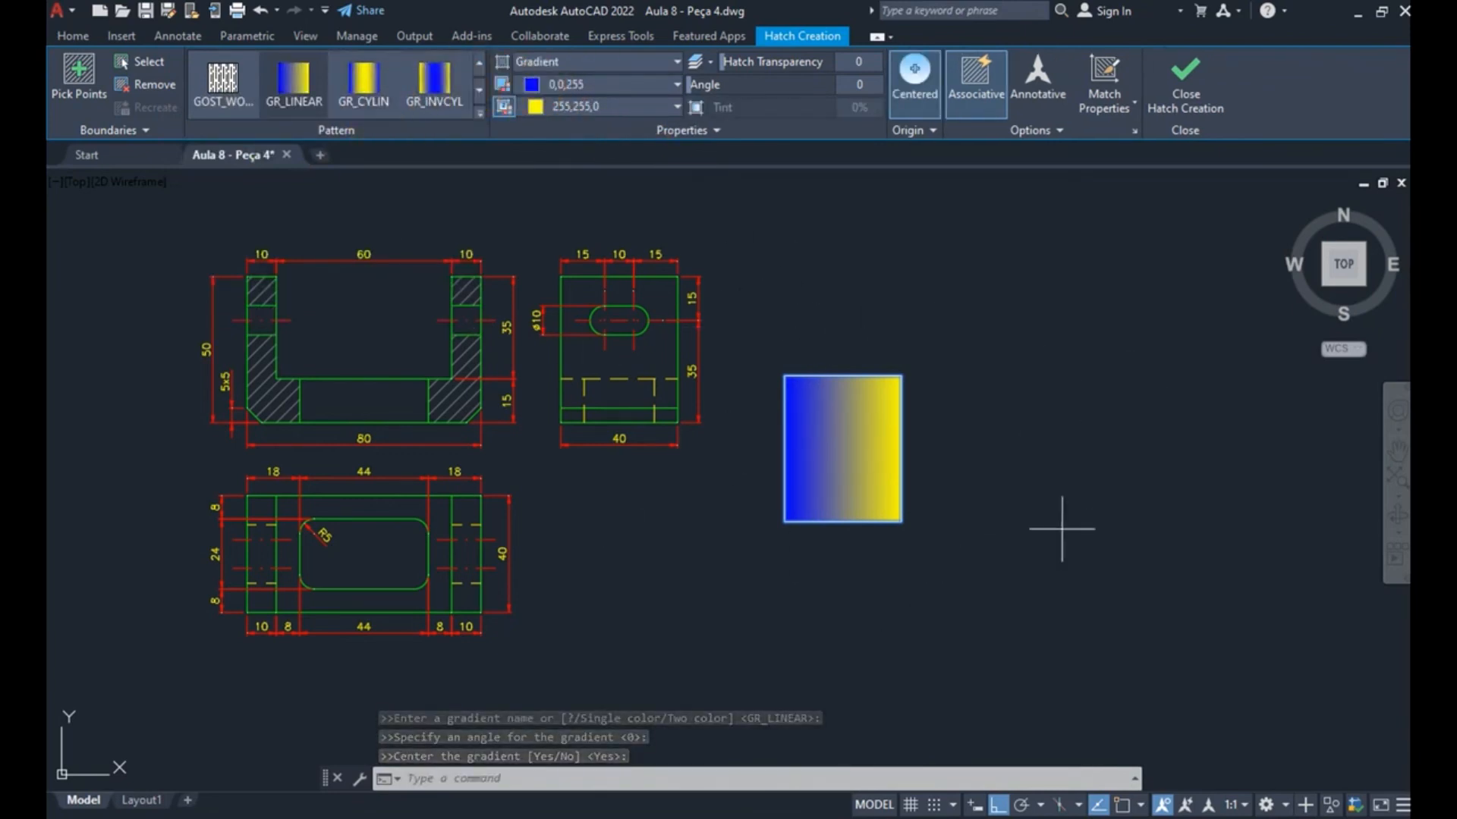
- Set the gradient's first color to 248,215,49 and its second to 248,246,176, and finish the hatch
{"action": "left_click", "coordinate": [594, 81]}
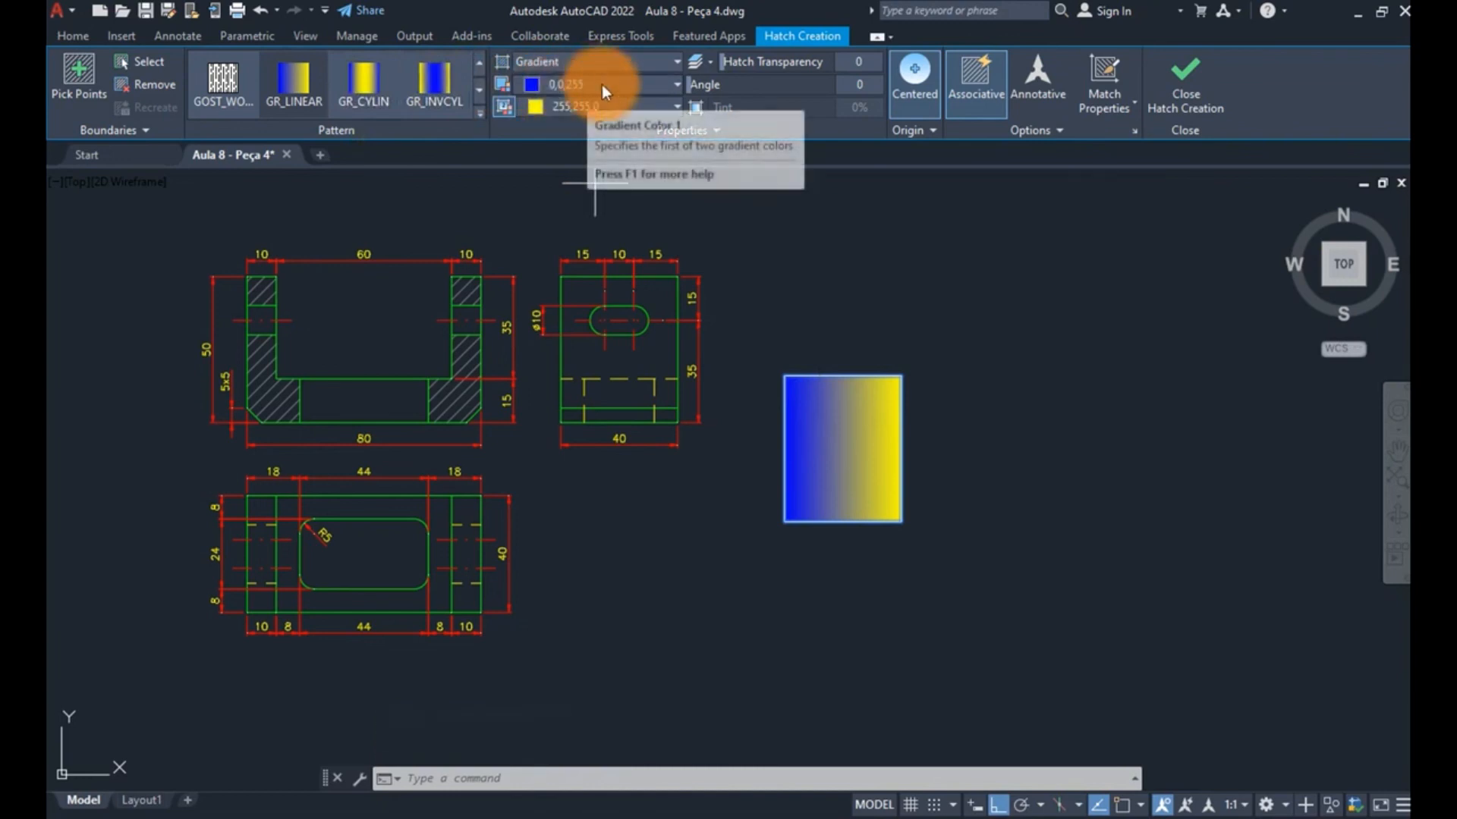
{"action": "left_click", "coordinate": [554, 90]}
{"action": "left_click", "coordinate": [570, 195]}
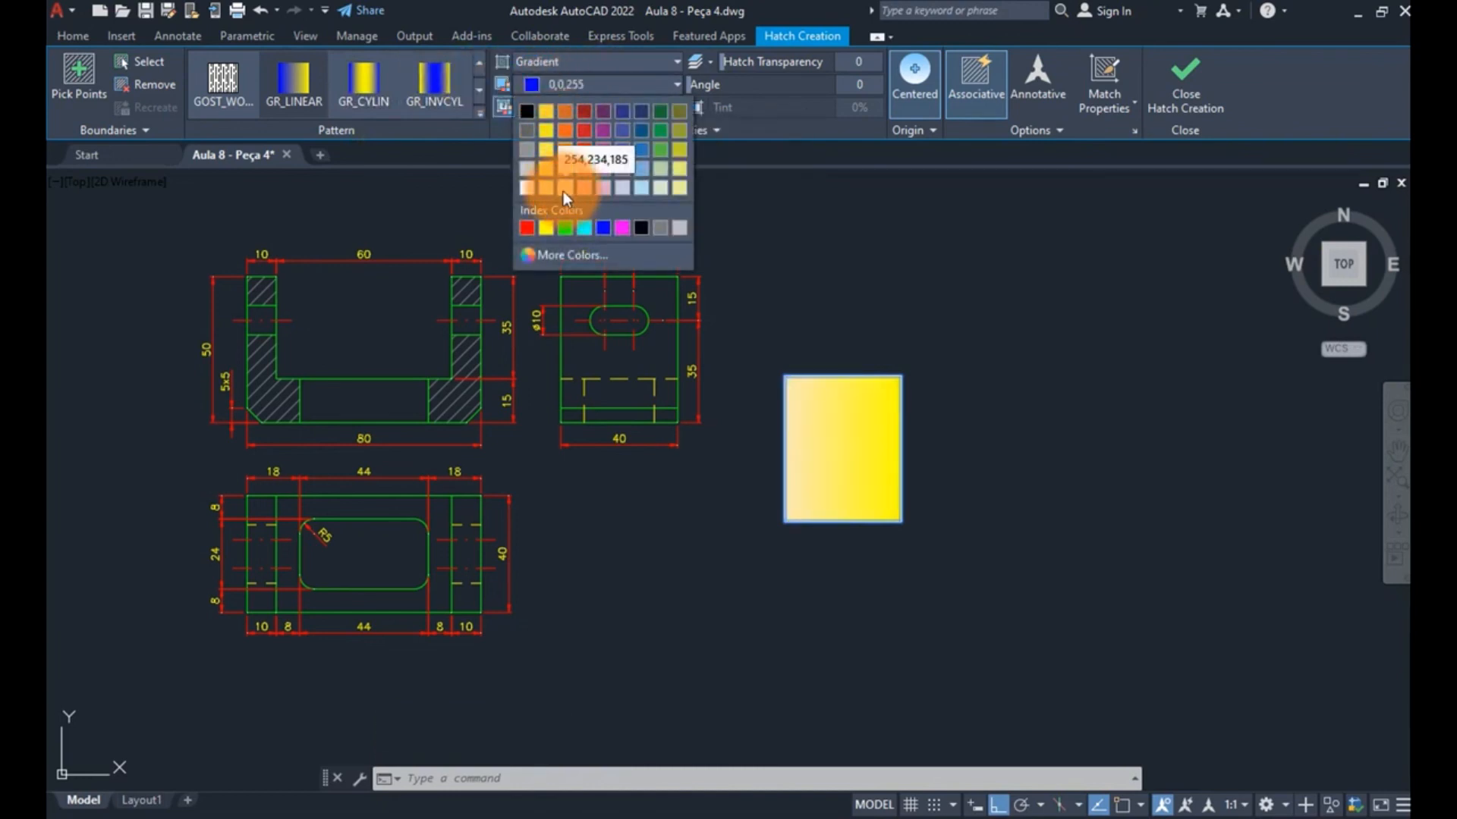
{"action": "left_click", "coordinate": [593, 94]}
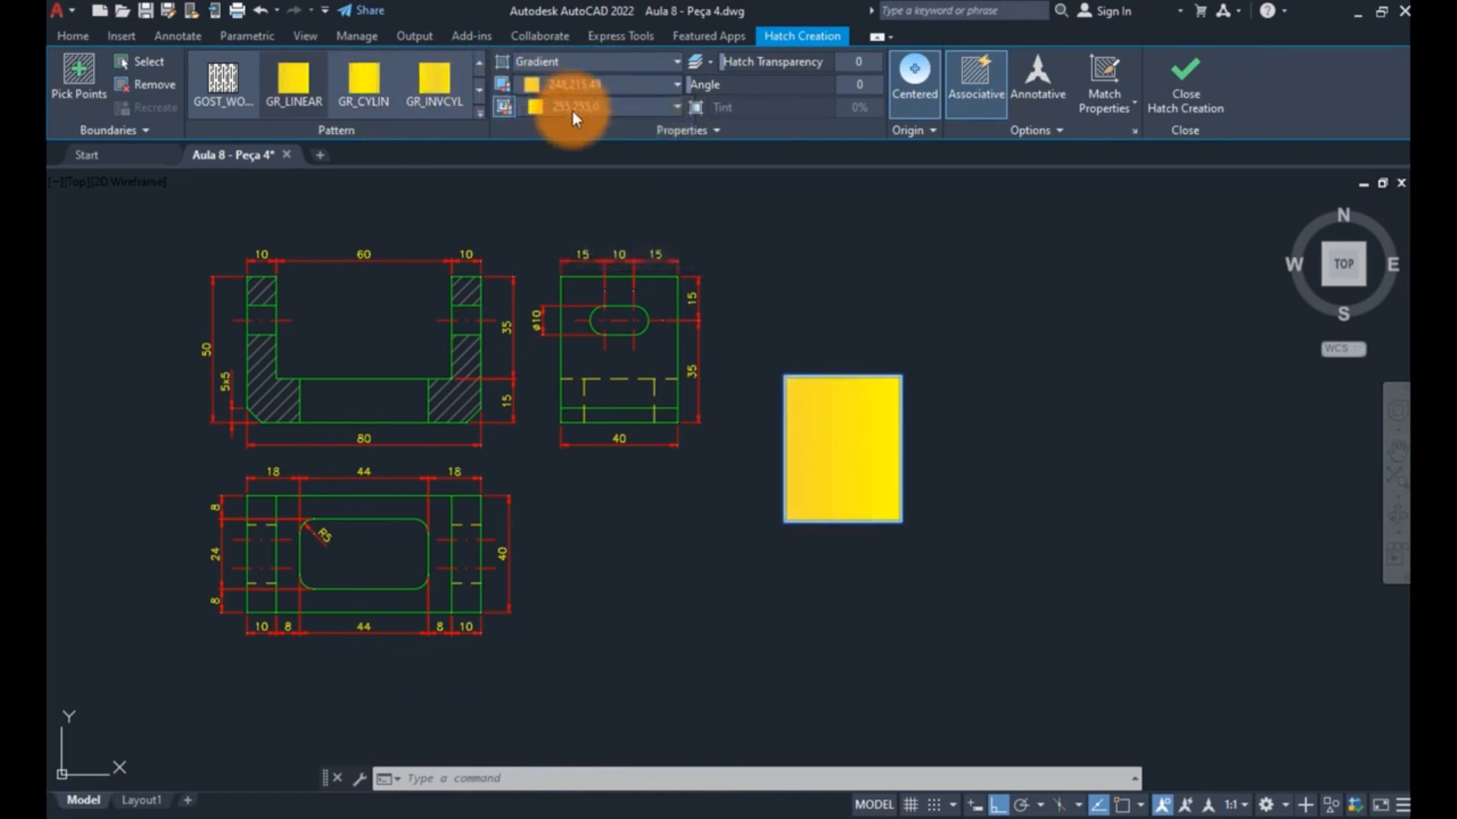
{"action": "left_click", "coordinate": [572, 111]}
{"action": "left_click", "coordinate": [544, 210]}
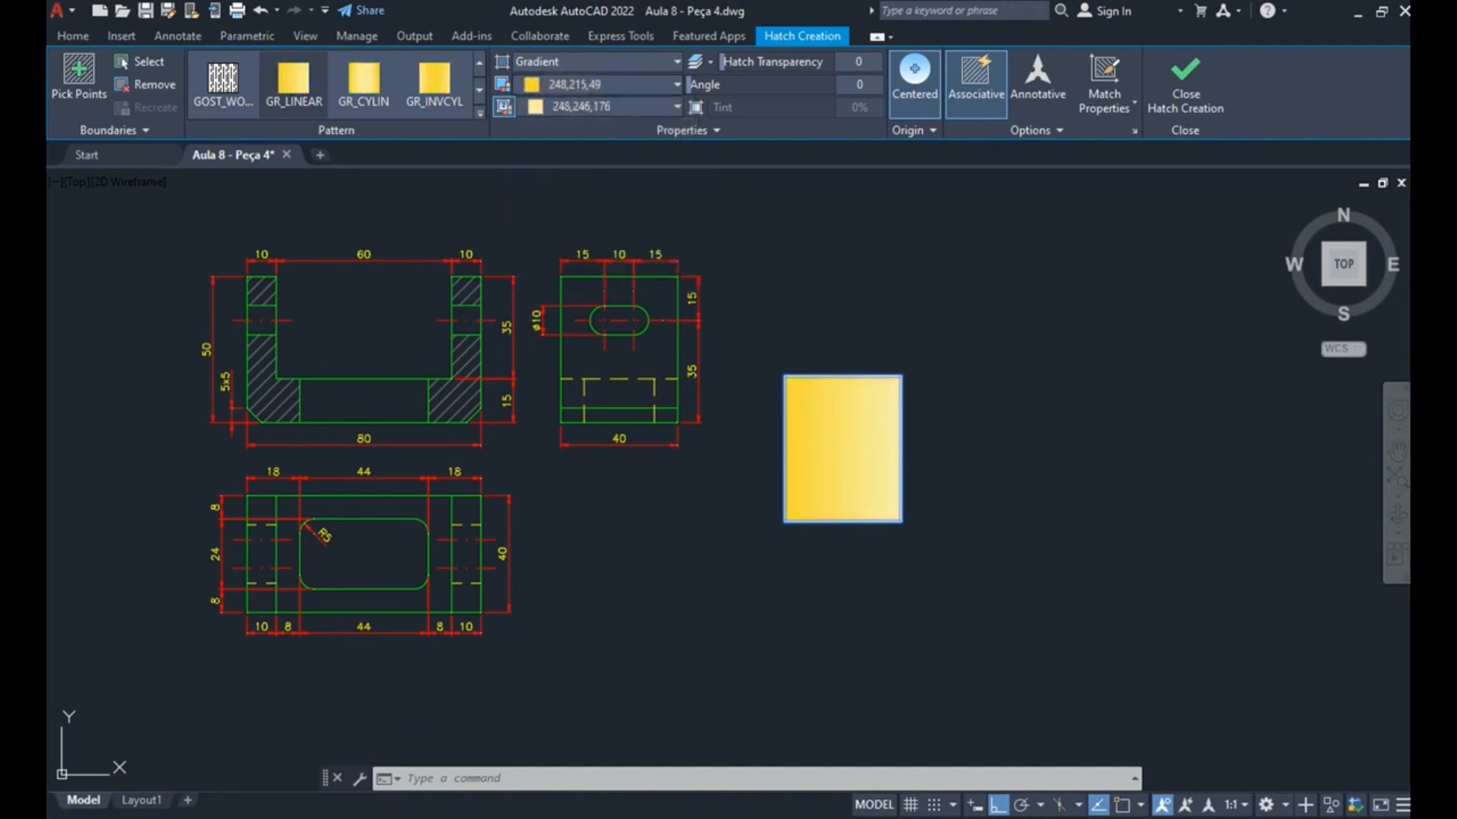
{"action": "left_click", "coordinate": [964, 407]}
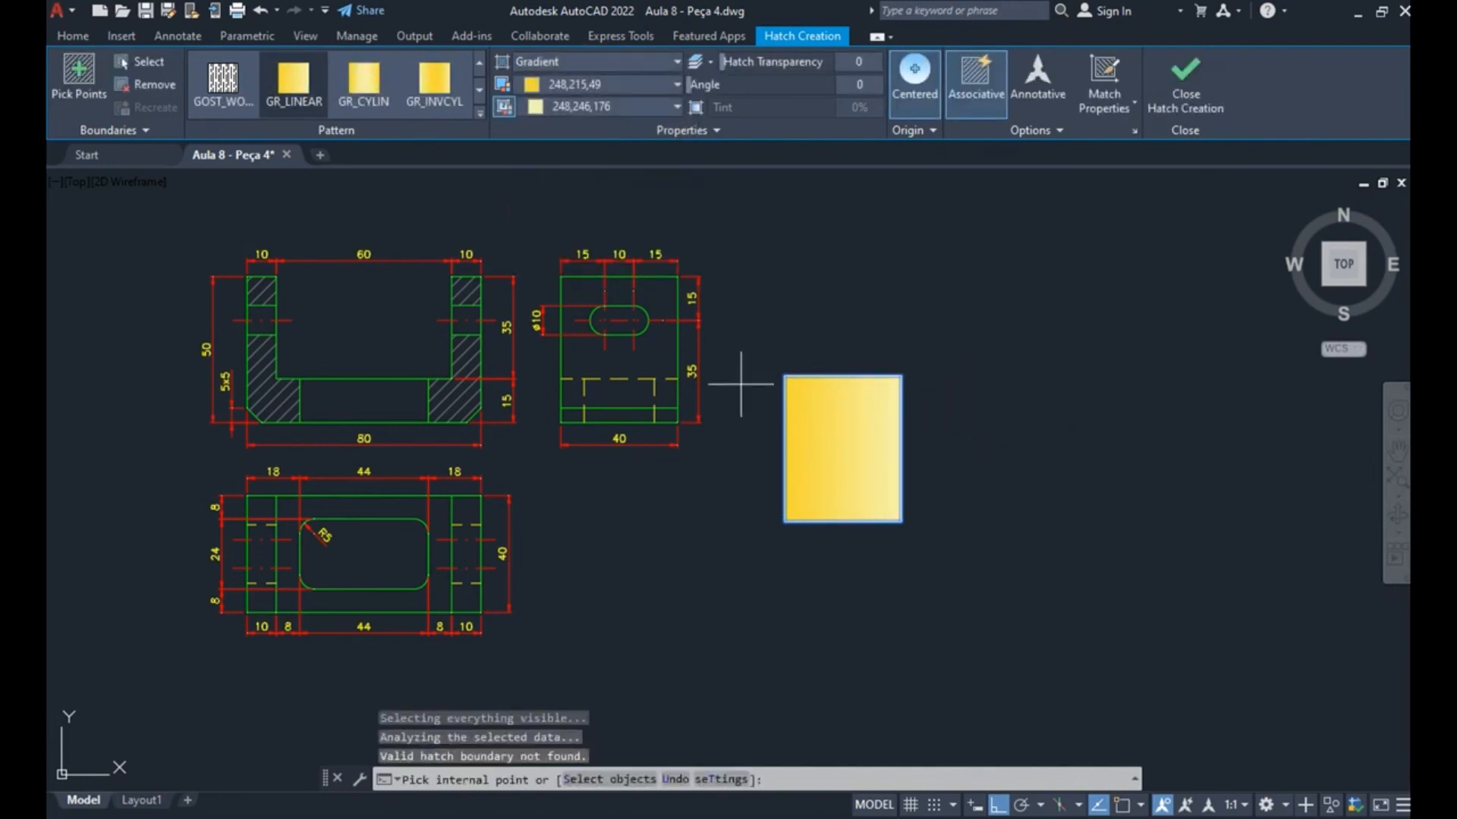
{"action": "key", "text": "Escape"}
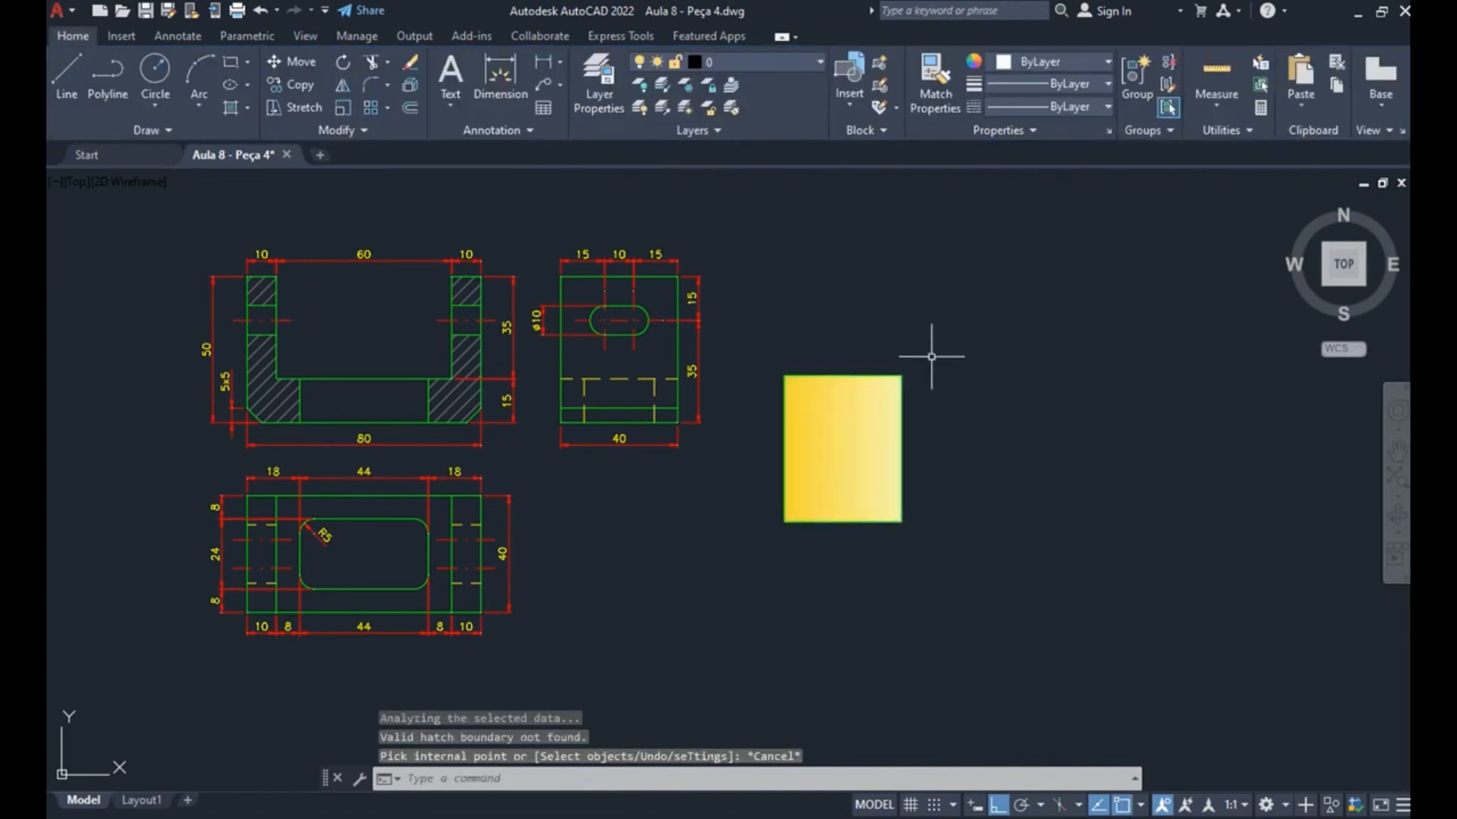
- Set the angle of the copied rectangle's gradient fill to 45
{"action": "left_click", "coordinate": [830, 392]}
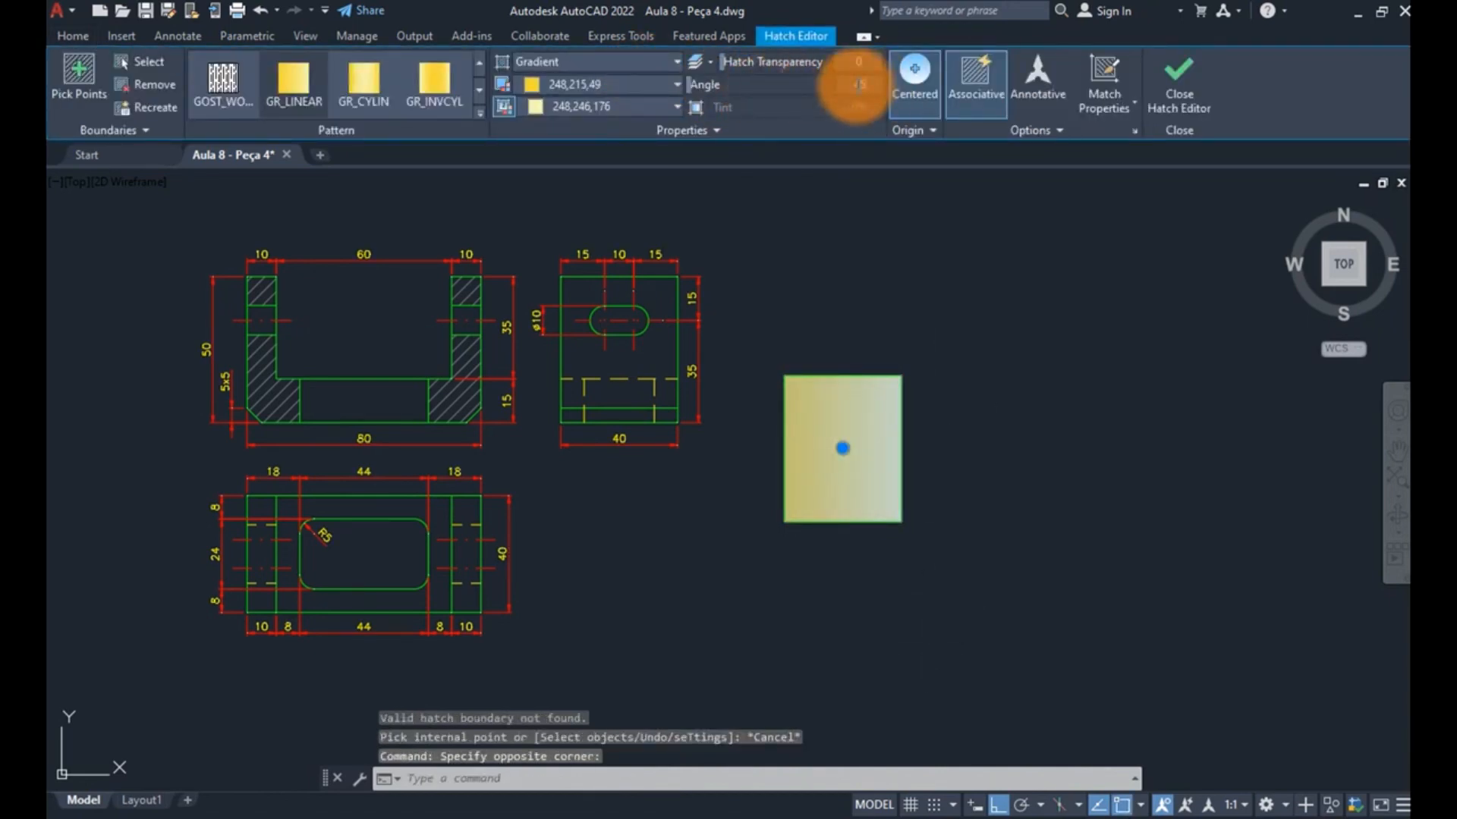
{"action": "key", "text": "Return"}
{"action": "key", "text": "Escape"}
{"action": "key", "text": "Escape"}
- Preview the other gradient patterns, such as GR_SPHER, on the copied rectangle's fill
{"action": "left_click", "coordinate": [812, 460]}
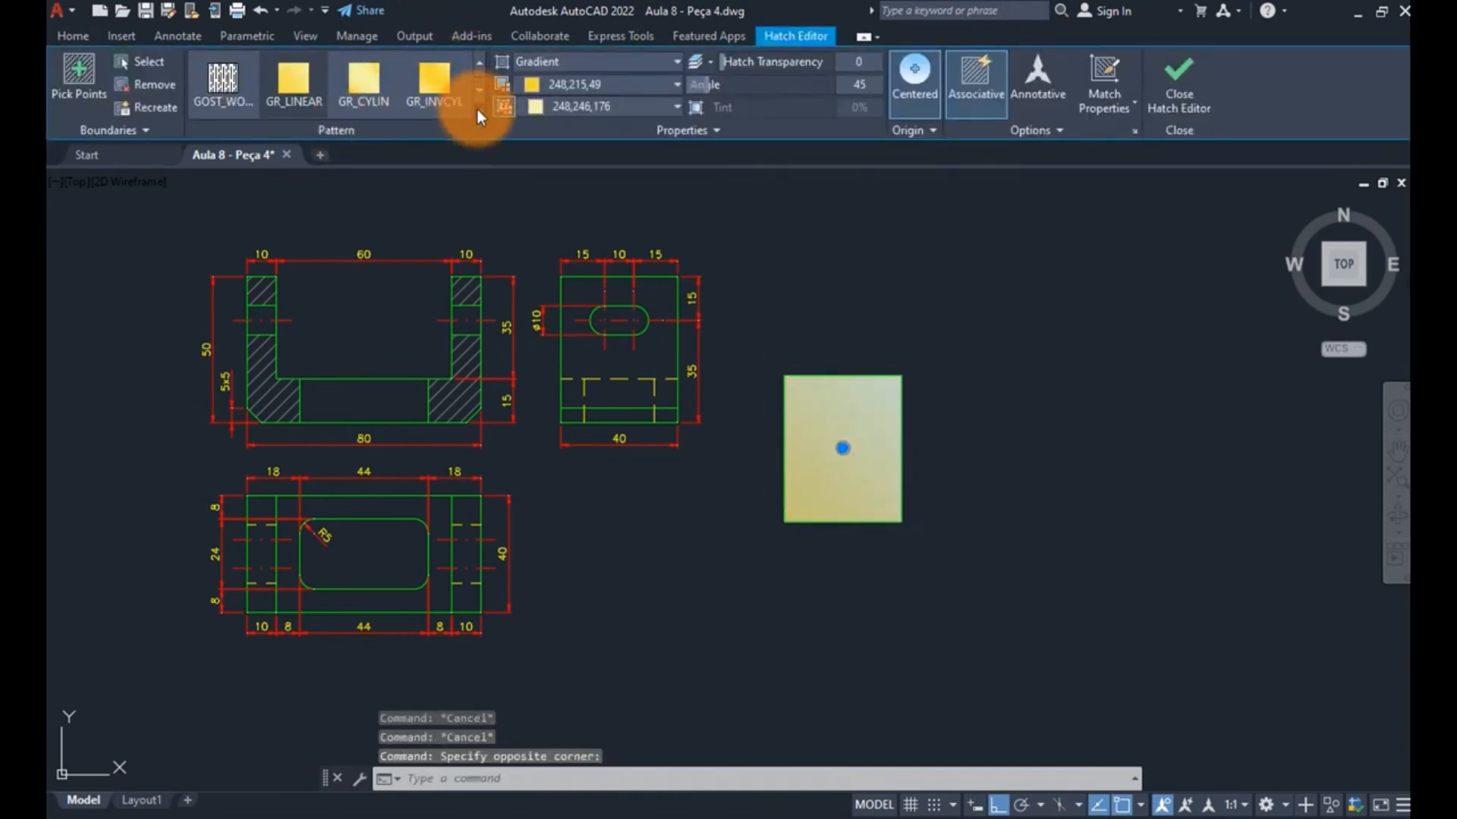
{"action": "left_click", "coordinate": [477, 96]}
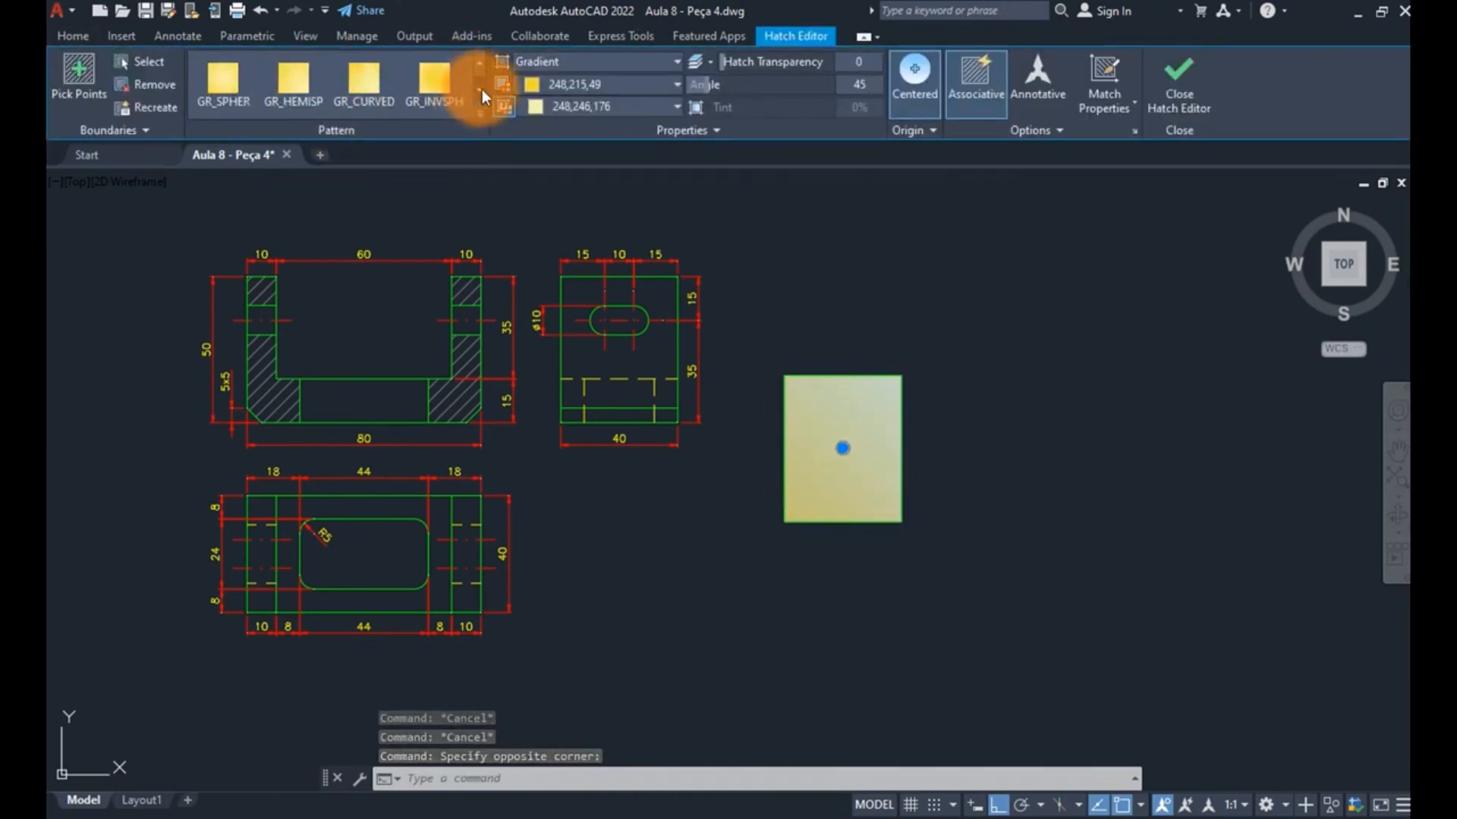
{"action": "left_click", "coordinate": [481, 90]}
{"action": "left_click", "coordinate": [481, 111]}
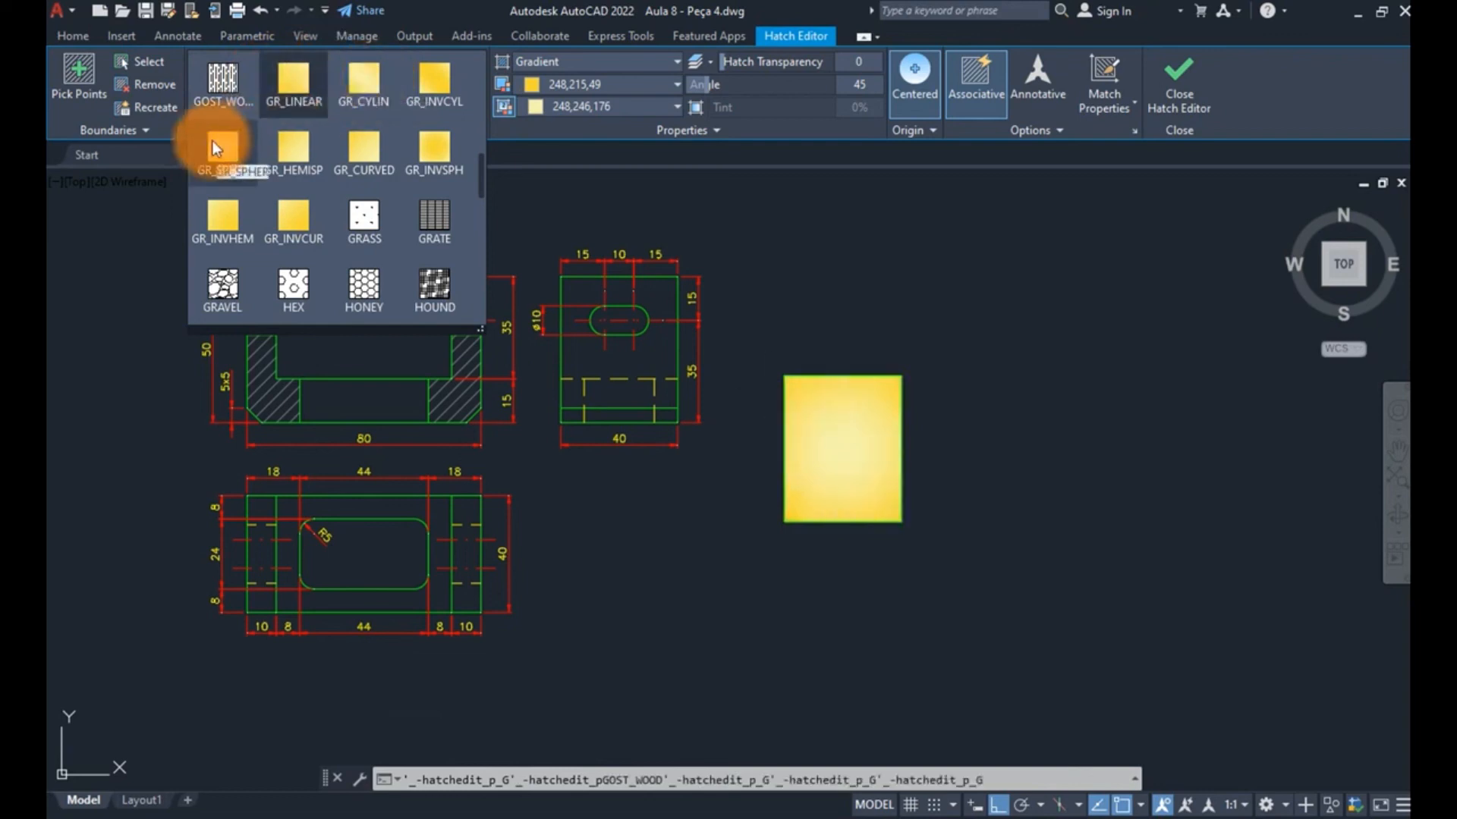
{"action": "left_click", "coordinate": [869, 309]}
{"action": "key", "text": "Escape"}
{"action": "key", "text": "Escape"}
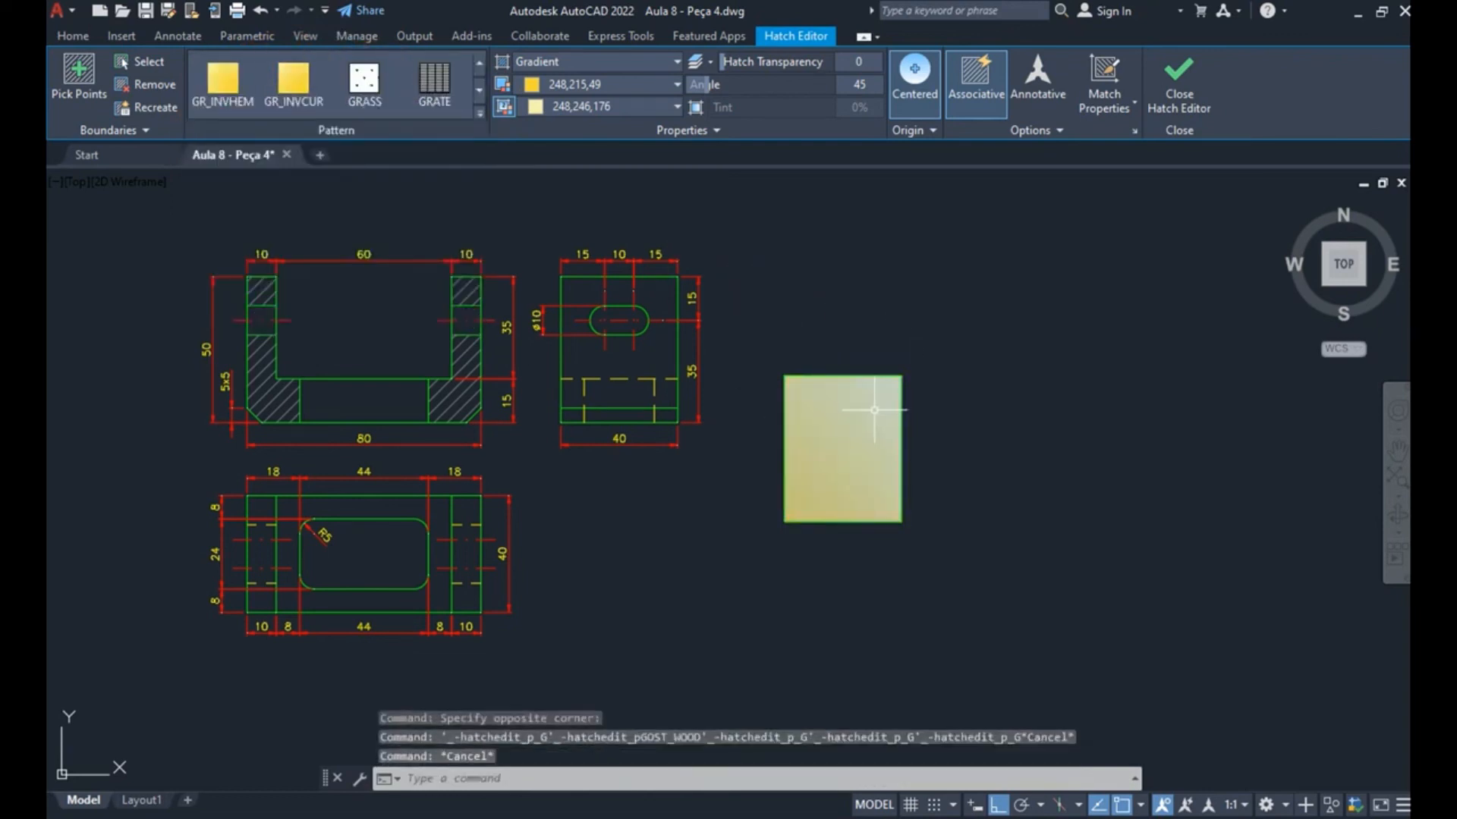
- Erase the copied rectangle together with its gradient fill
{"action": "type", "text": "e"}
{"action": "key", "text": "Return"}
{"action": "left_click", "coordinate": [884, 346]}
{"action": "left_click", "coordinate": [805, 525]}
{"action": "key", "text": "Return"}
{"action": "key", "text": "Escape"}
- Give the front view's hatch the background color 206,204,230
{"action": "middle_click_drag", "start_coordinate": [304, 412], "coordinate": [415, 414]}
{"action": "left_click", "coordinate": [389, 406]}
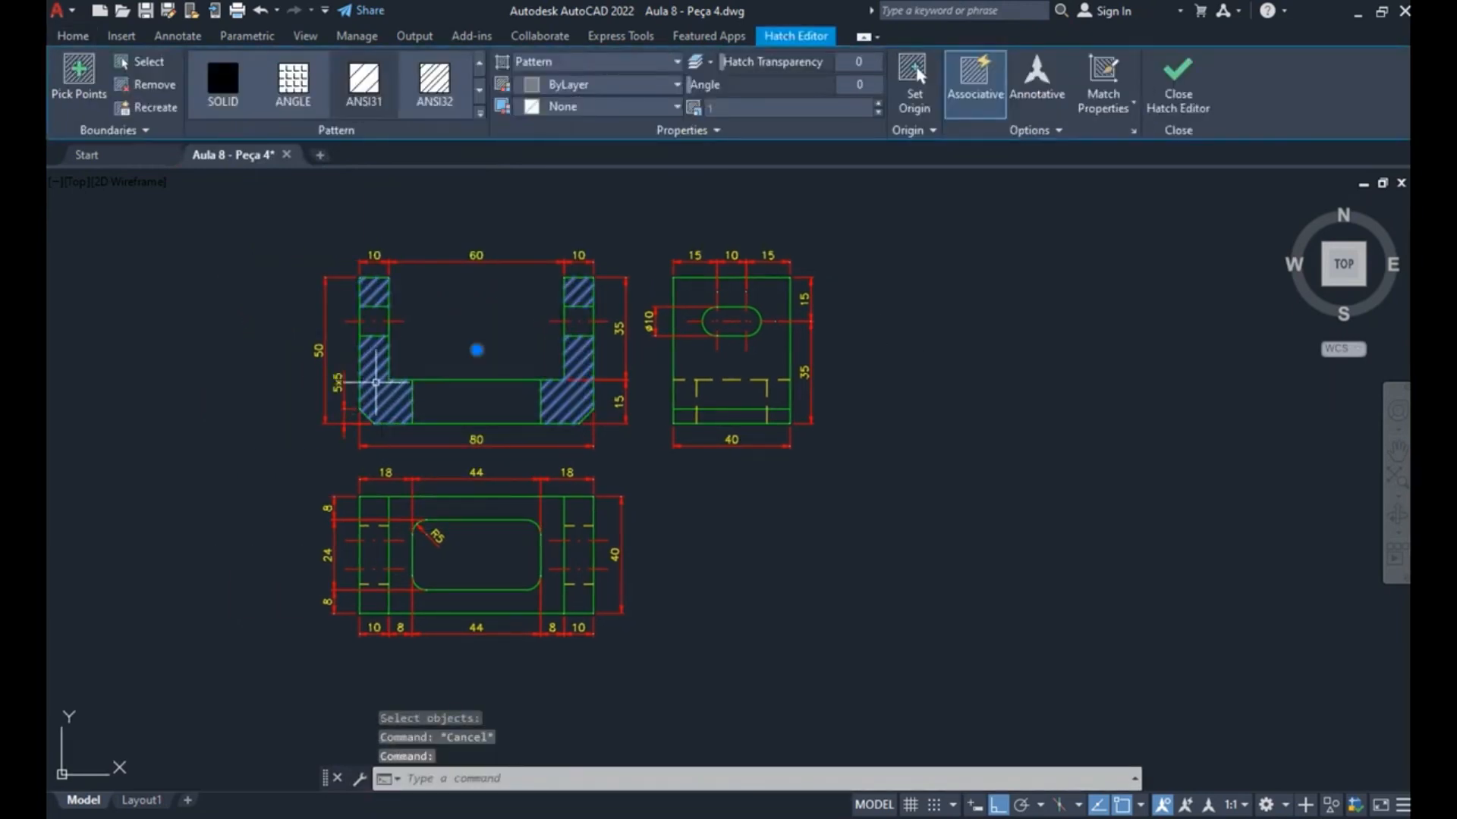
{"action": "scroll", "coordinate": [387, 352], "scroll_direction": "up", "scroll_amount": 5}
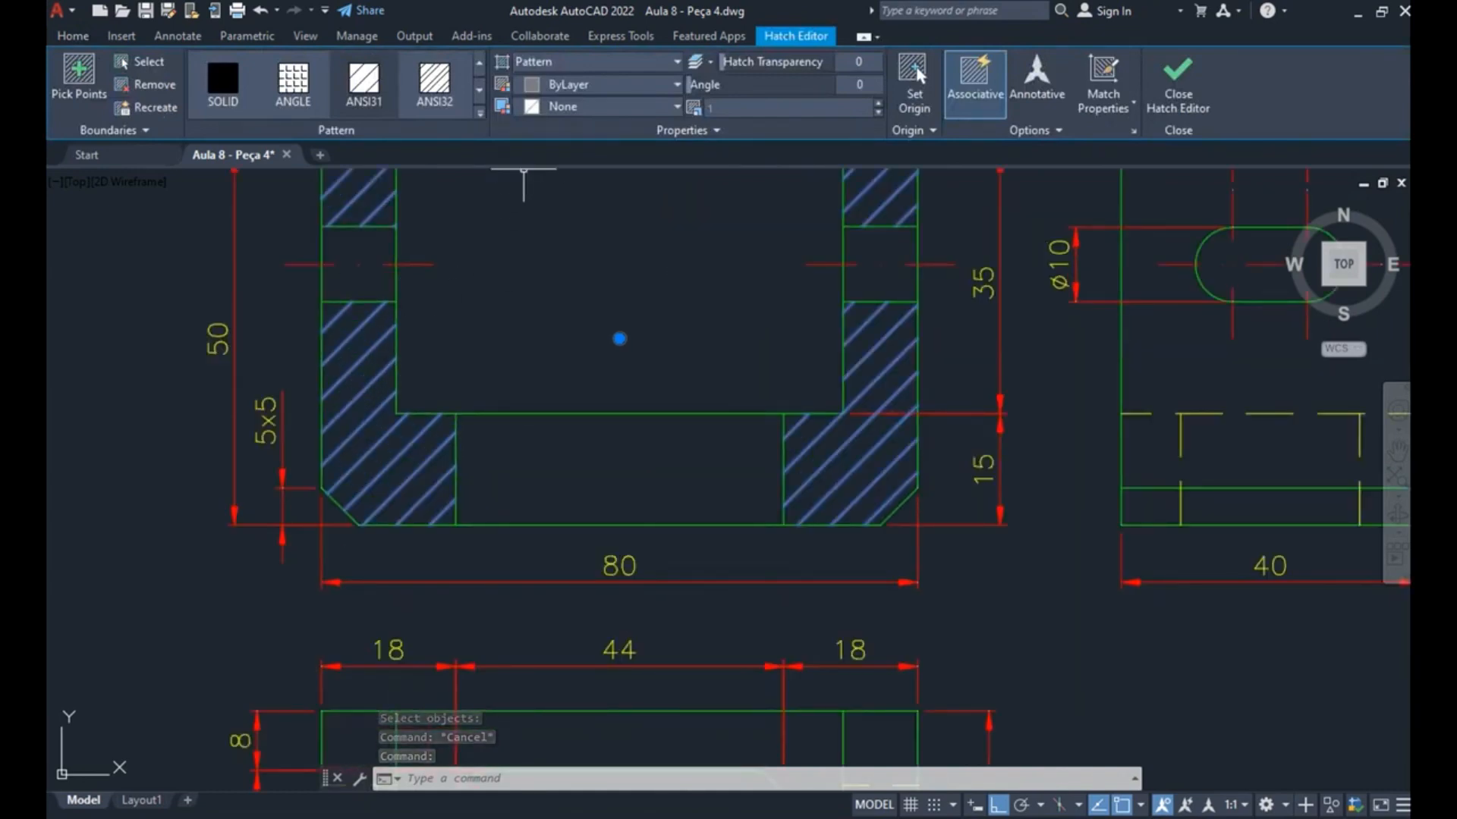
{"action": "left_click", "coordinate": [583, 107]}
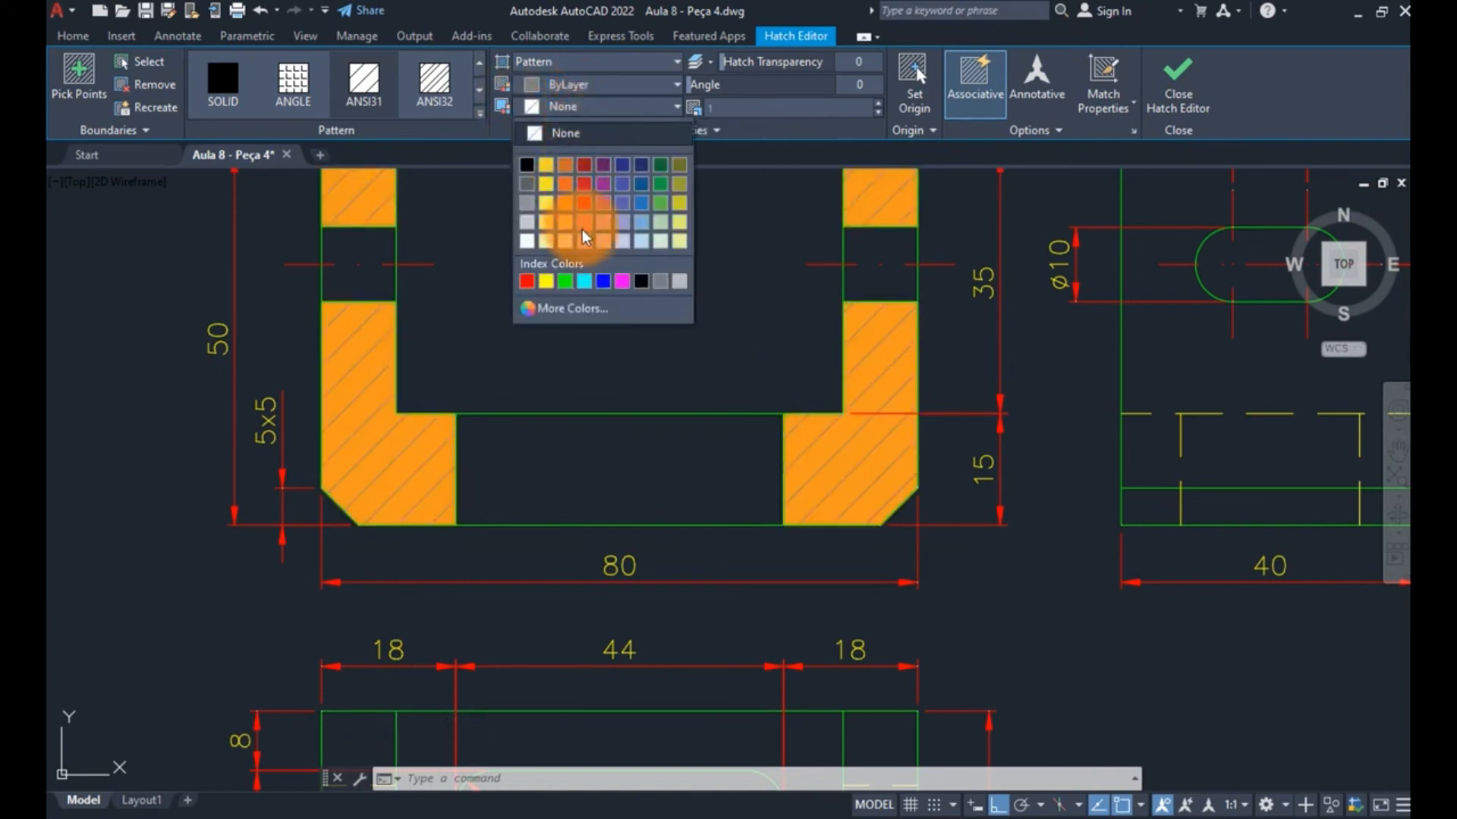
{"action": "left_click", "coordinate": [622, 240]}
{"action": "key", "text": "Escape"}
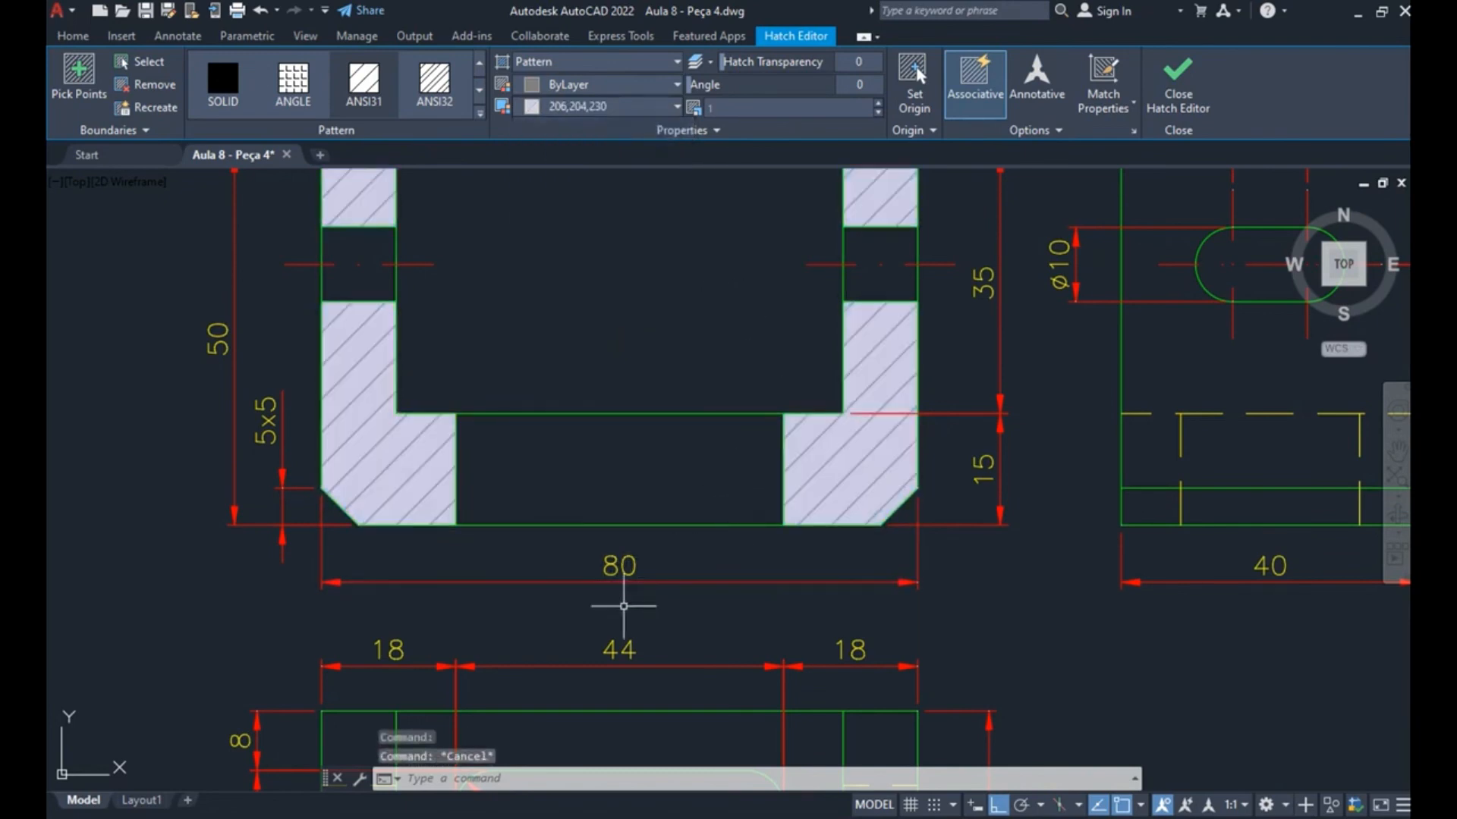
{"action": "scroll", "coordinate": [535, 621], "scroll_direction": "down", "scroll_amount": 2}
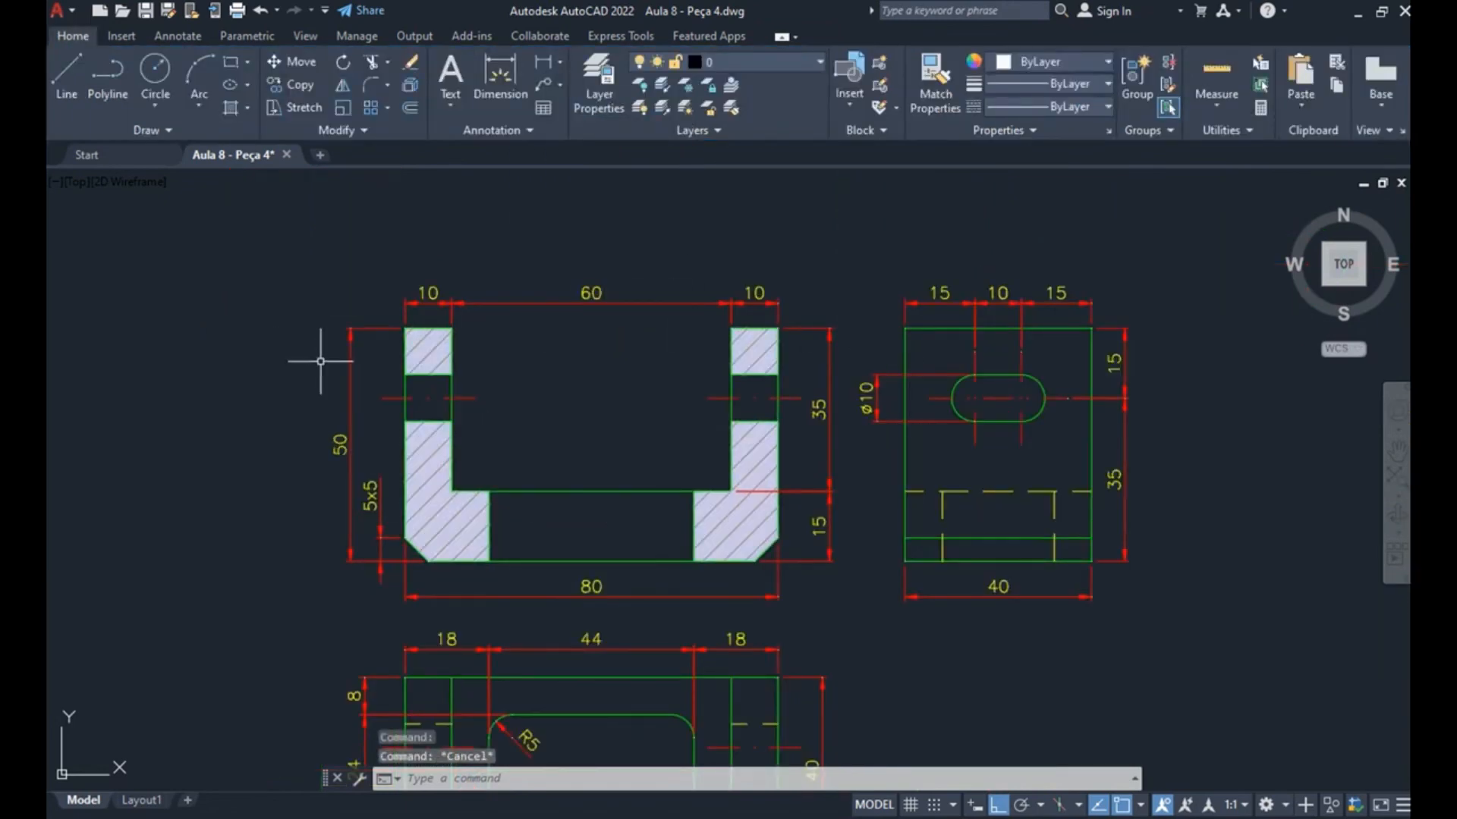
- Undo the background color applied to the front view's hatch
{"action": "key", "text": "ctrl+z"}
{"action": "key", "text": "ctrl+z"}
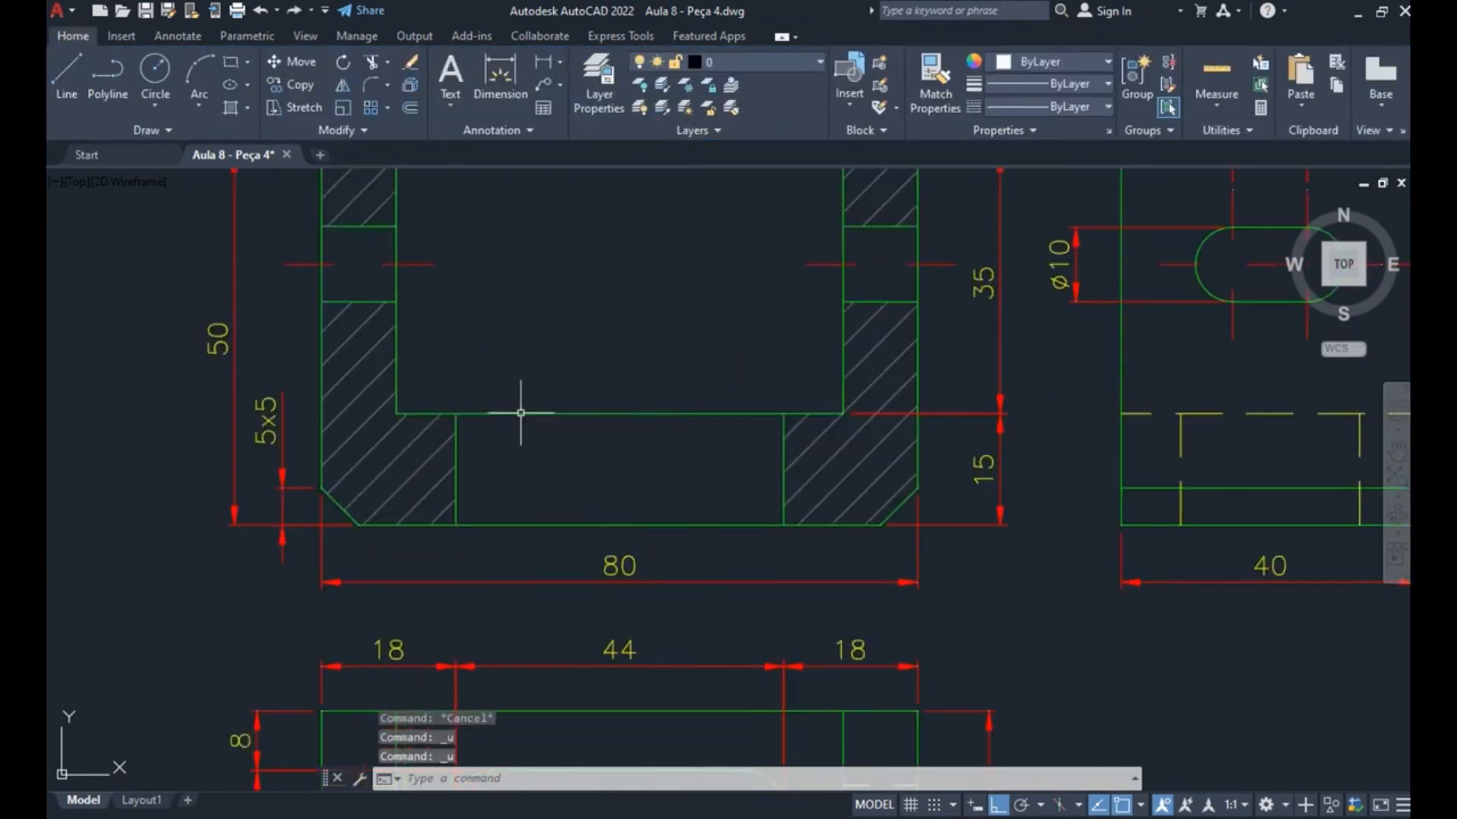
{"action": "key", "text": "Escape"}
{"action": "scroll", "coordinate": [521, 413], "scroll_direction": "down", "scroll_amount": 5}
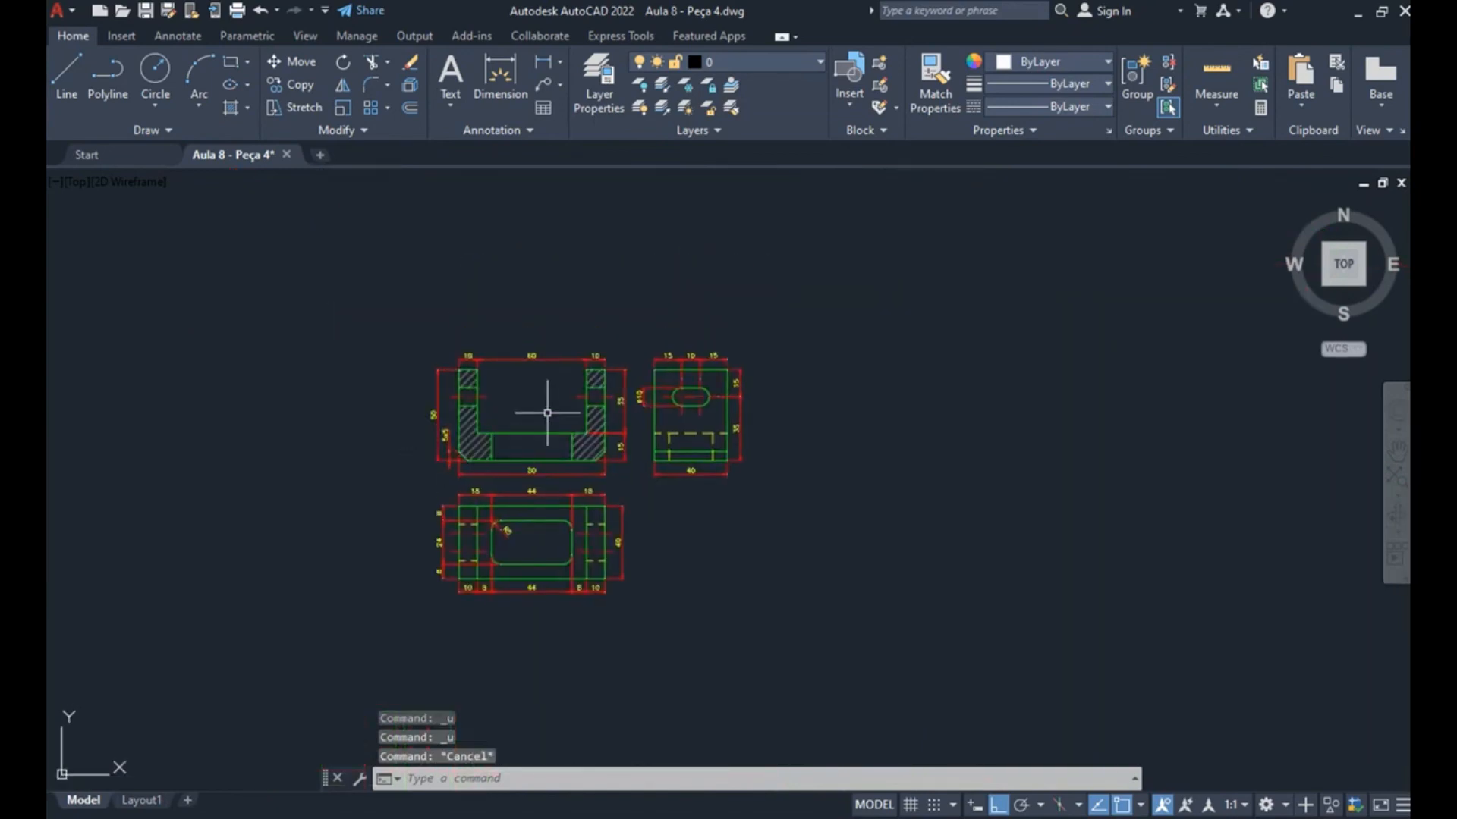
{"action": "scroll", "coordinate": [495, 493], "scroll_direction": "up", "scroll_amount": 2}
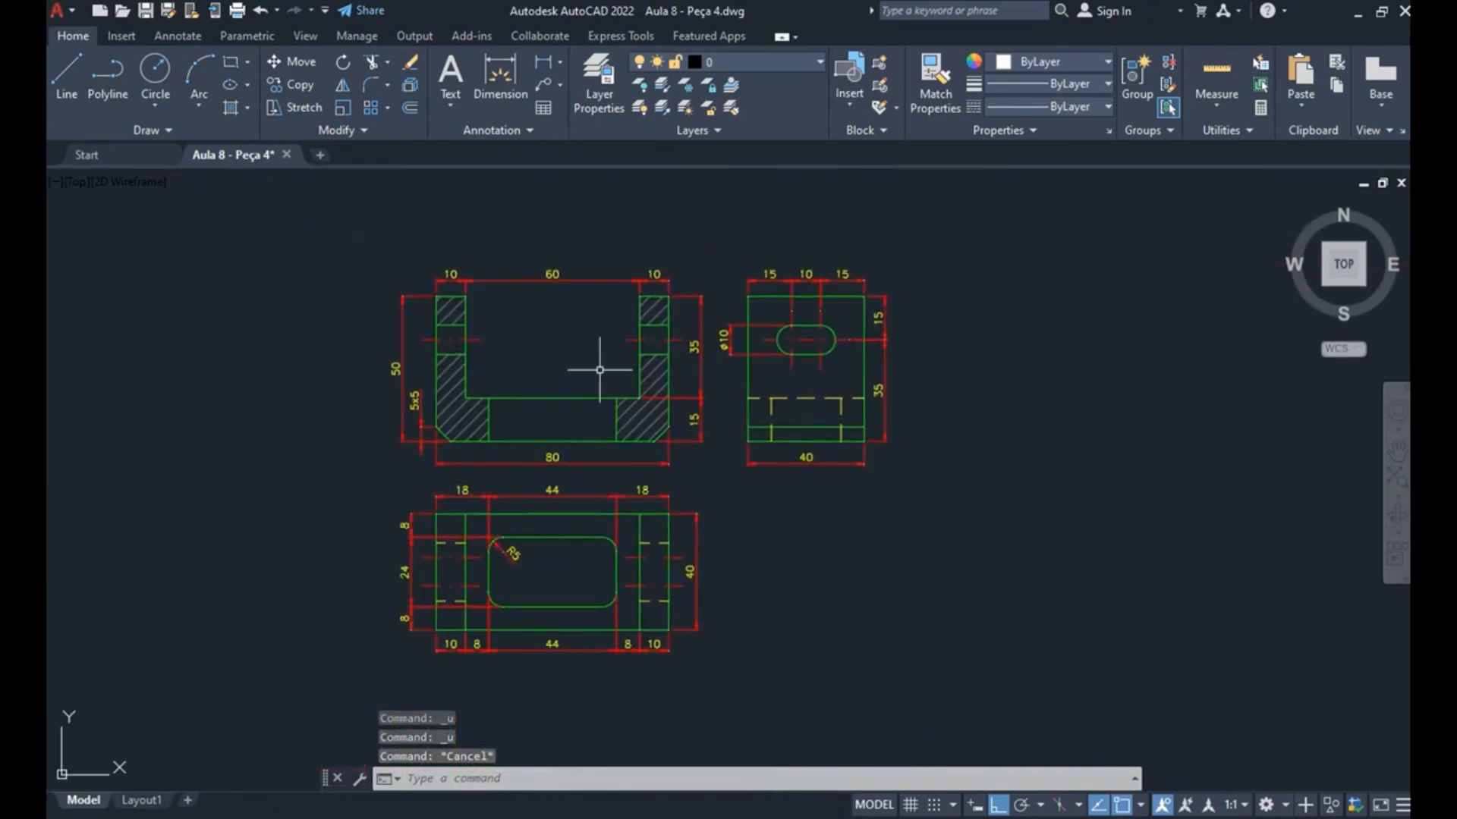
{"action": "scroll", "coordinate": [490, 432], "scroll_direction": "up", "scroll_amount": 1}
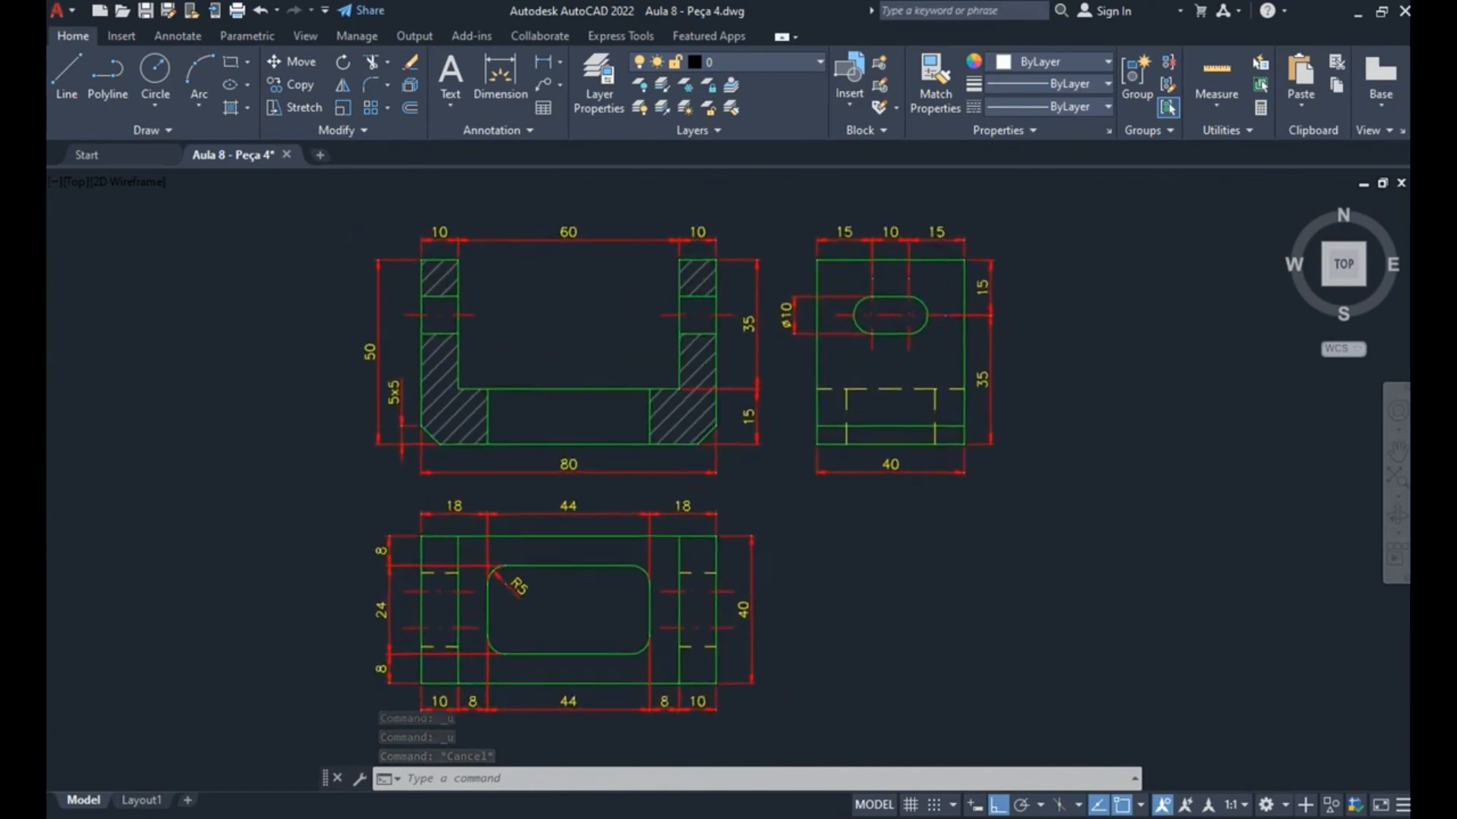
{"action": "middle_click", "coordinate": [748, 339]}
{"action": "middle_click", "coordinate": [748, 339]}
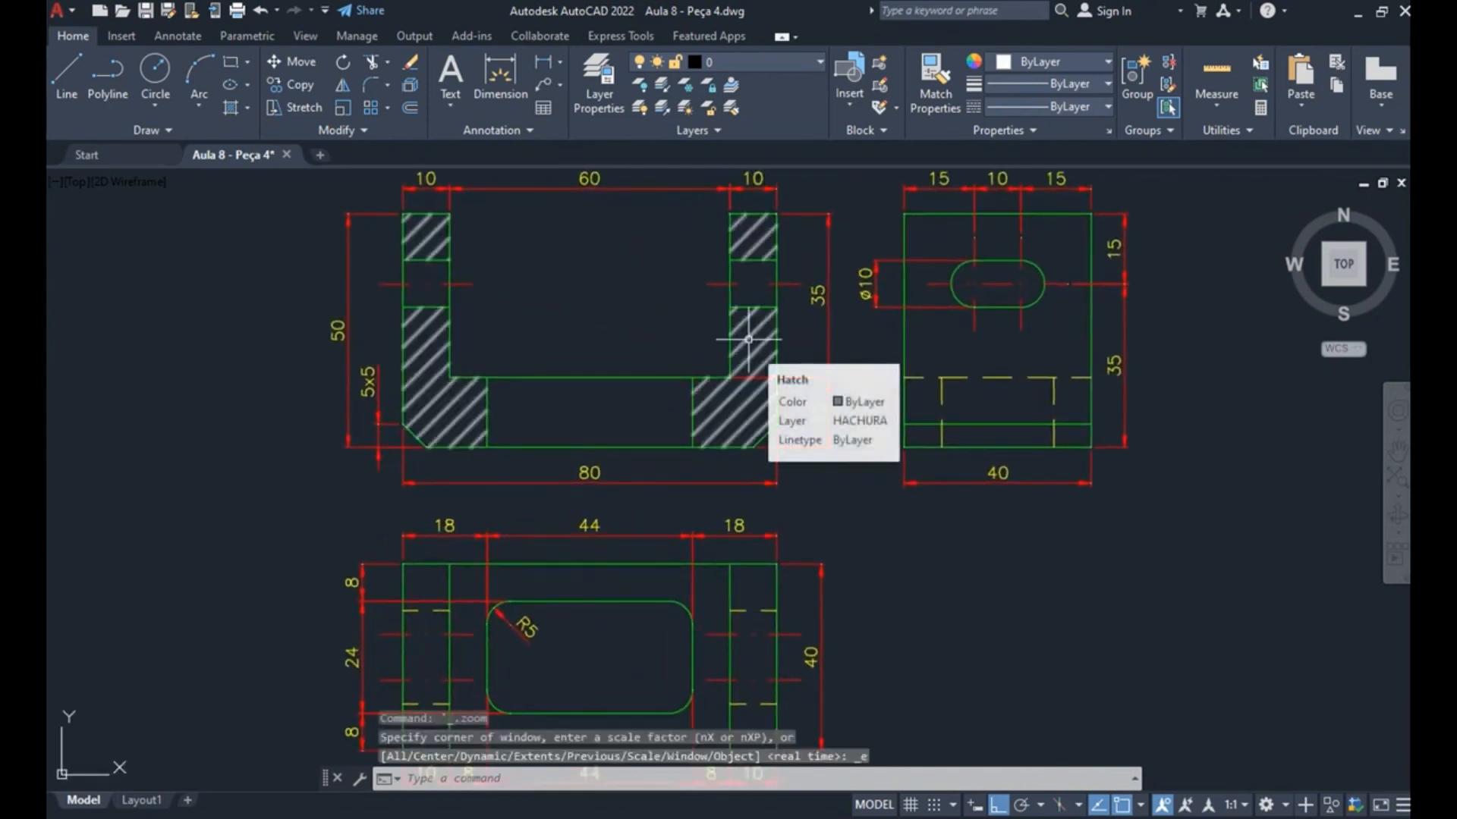